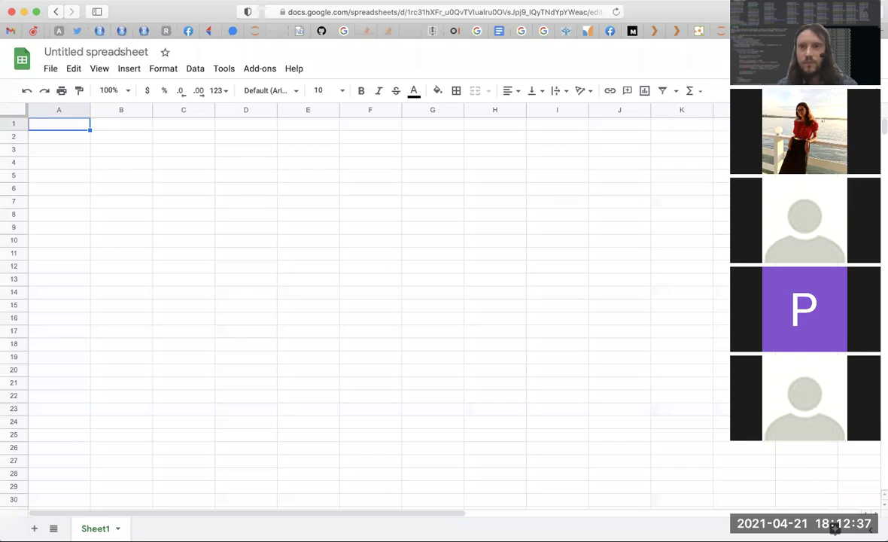
Replace the 'Untitled spreadsheet' title with 'Lesson 21.04.2021'
left_click(85, 52)
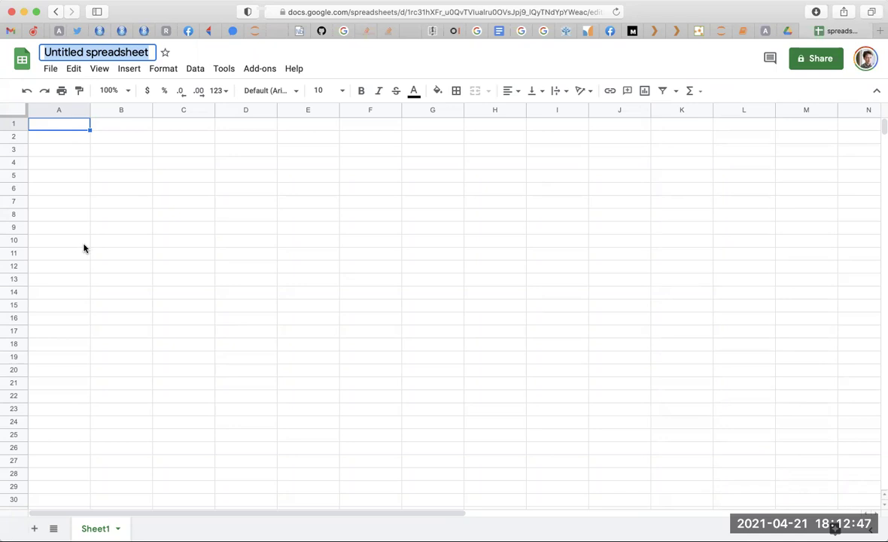
triple_click(105, 52)
type("Lesson 21.04.2021")
key("Return")
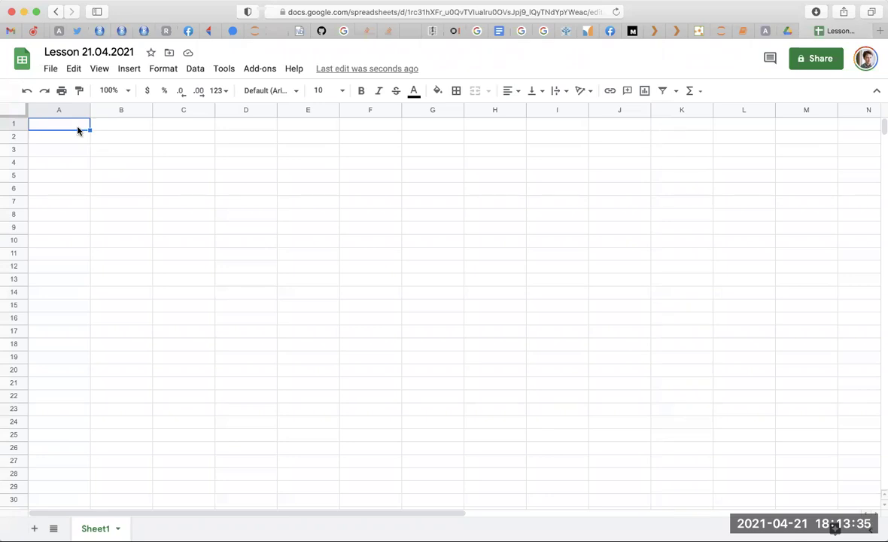
Enter the headers first name, last name and grade in A1:C1
type("first name")
key("Tab")
type("last name")
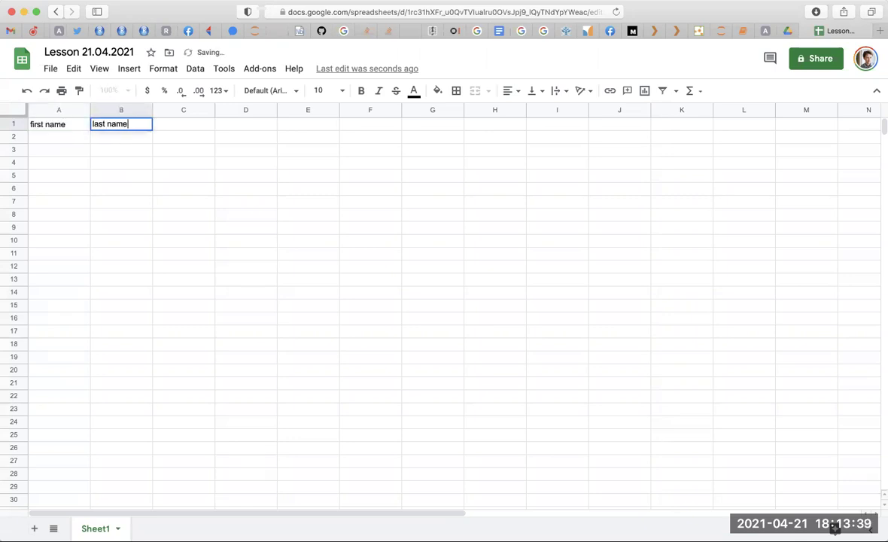
key("Tab")
type("grade")
key("Return")
Add the first student row: Alice Smith with grade 4
type("Alice")
key("Tab")
type("Smith")
key("Tab")
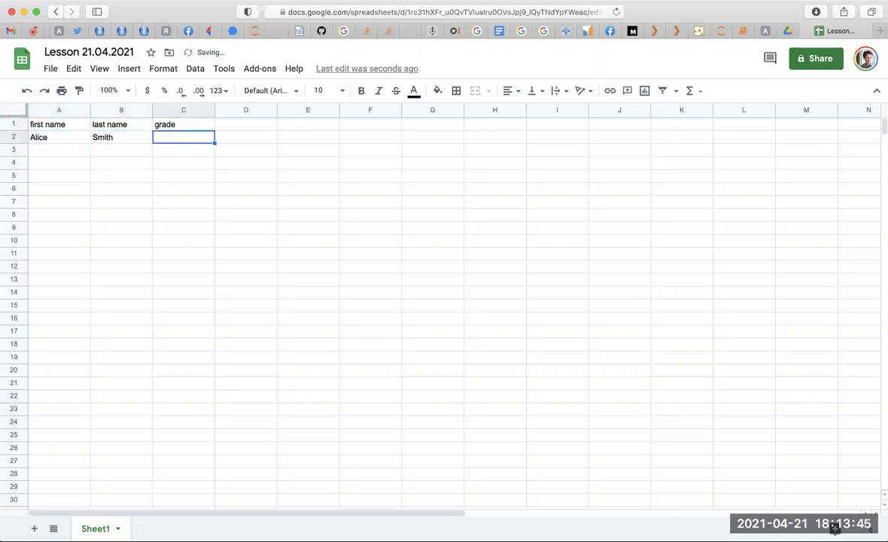
type("4")
key("Return")
Add the second student row: Bob Smith with grade 5
type("Al")
key("BackSpace")
key("BackSpace")
key("BackSpace")
key("BackSpace")
type("Bob")
key("Tab")
type("Smith")
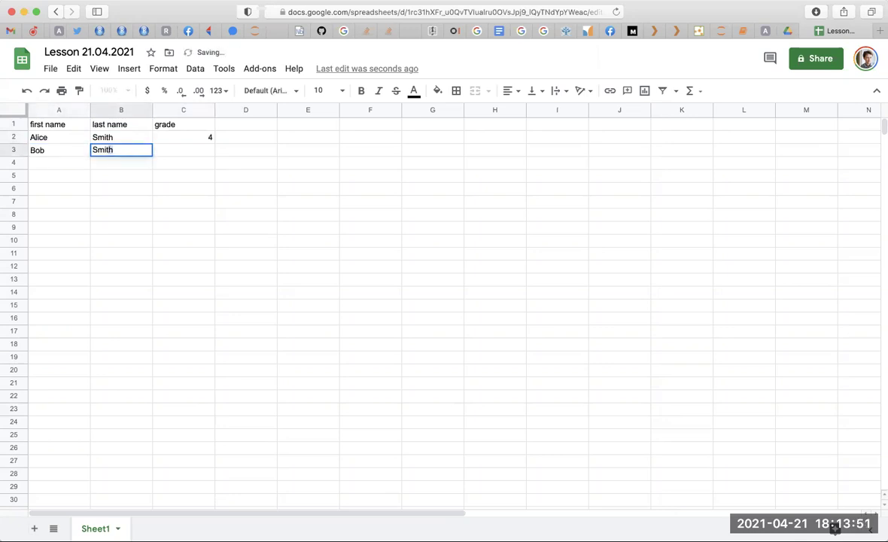
key("Tab")
type("5")
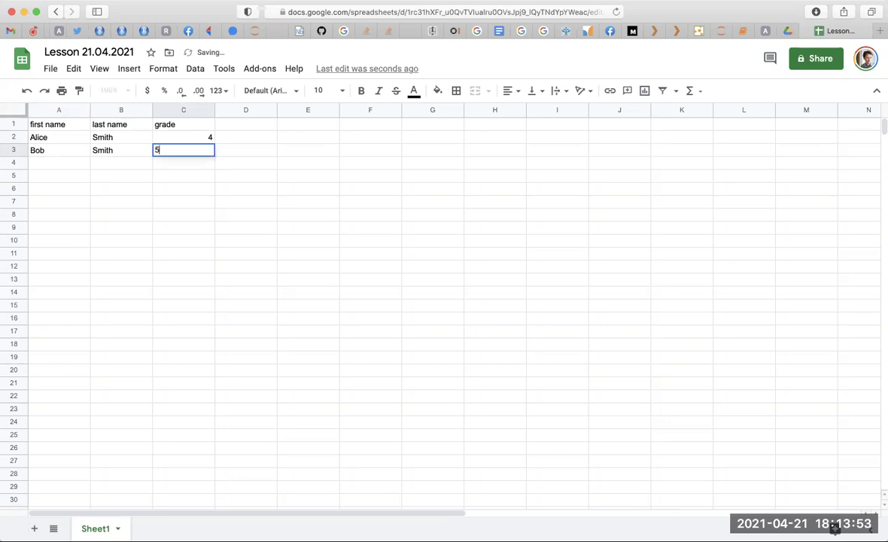
key("Return")
key("super+alt+equal")
key("Escape")
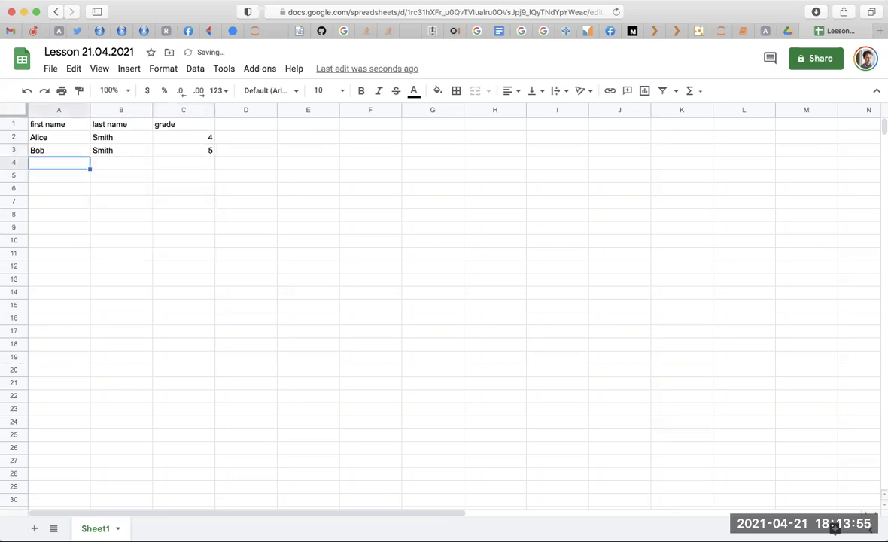
left_click(130, 68)
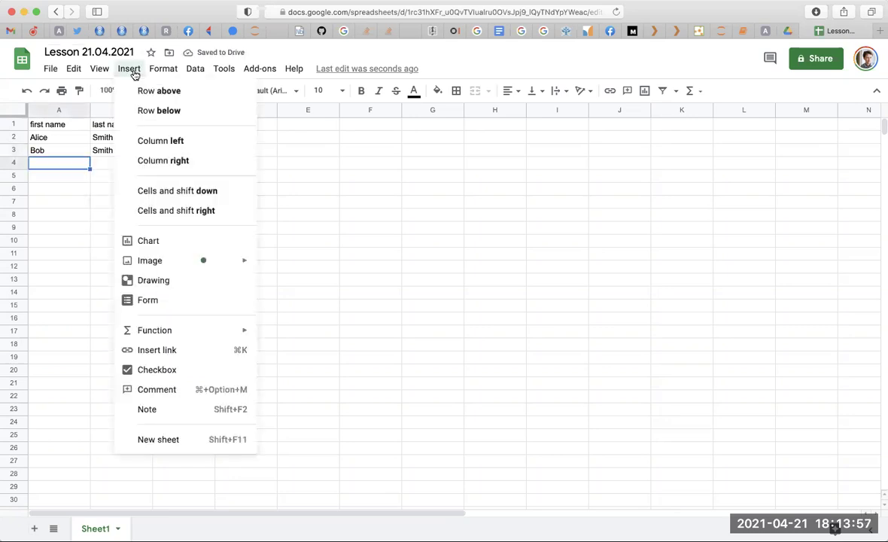
Zoom the browser page in twice so the grade table looks larger
left_click(132, 70)
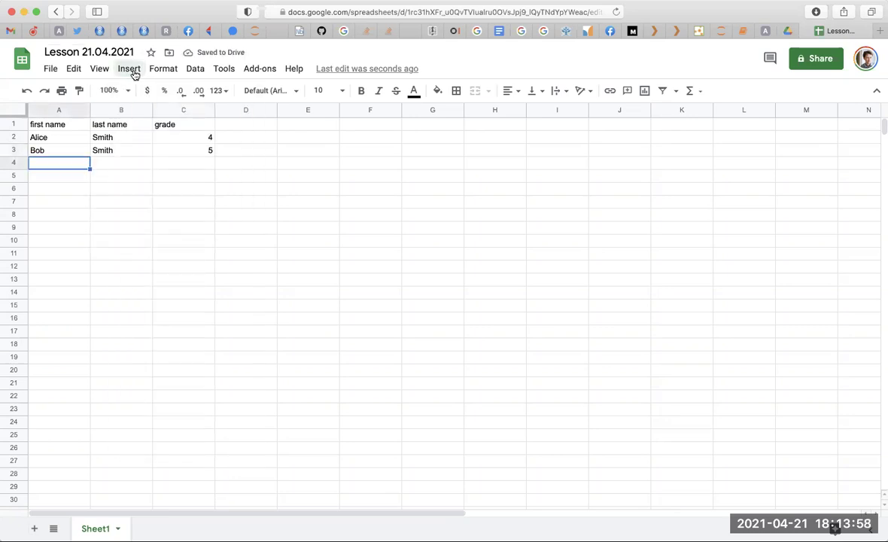
left_click(122, 3)
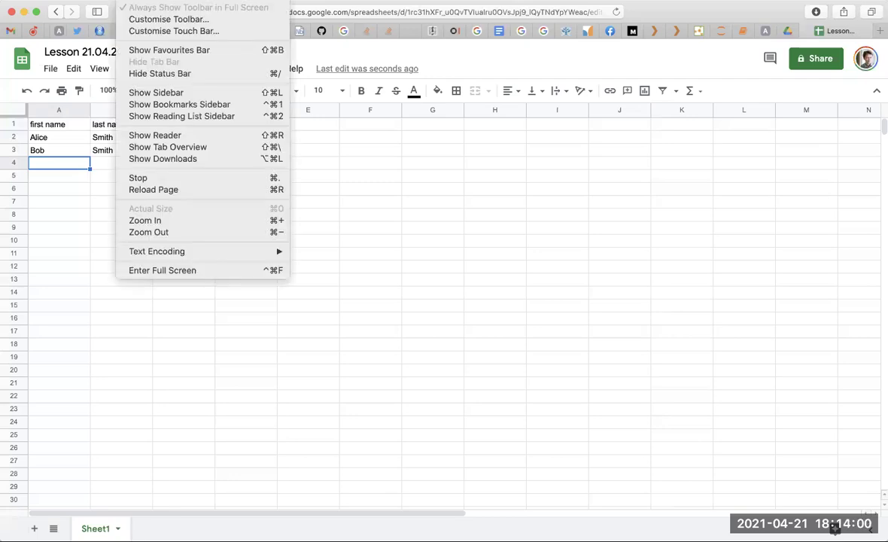
left_click(166, 223)
left_click(128, 2)
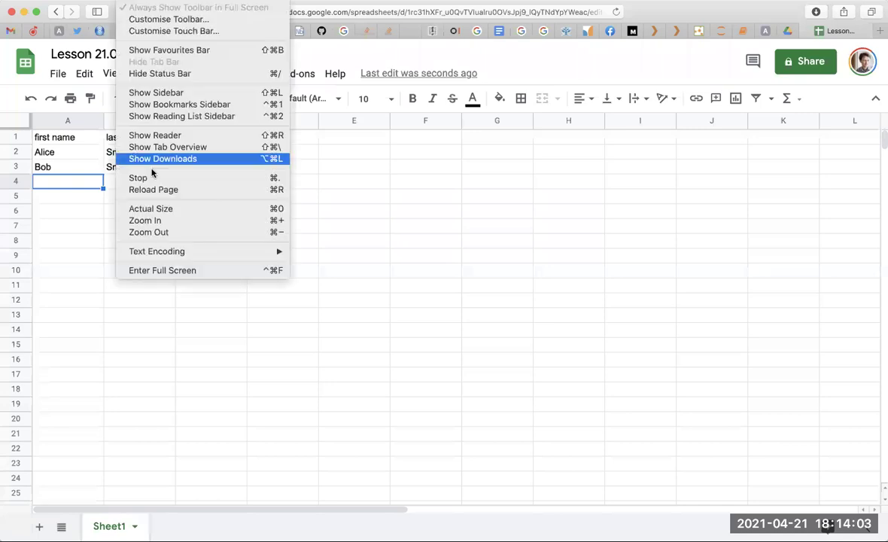
left_click(173, 221)
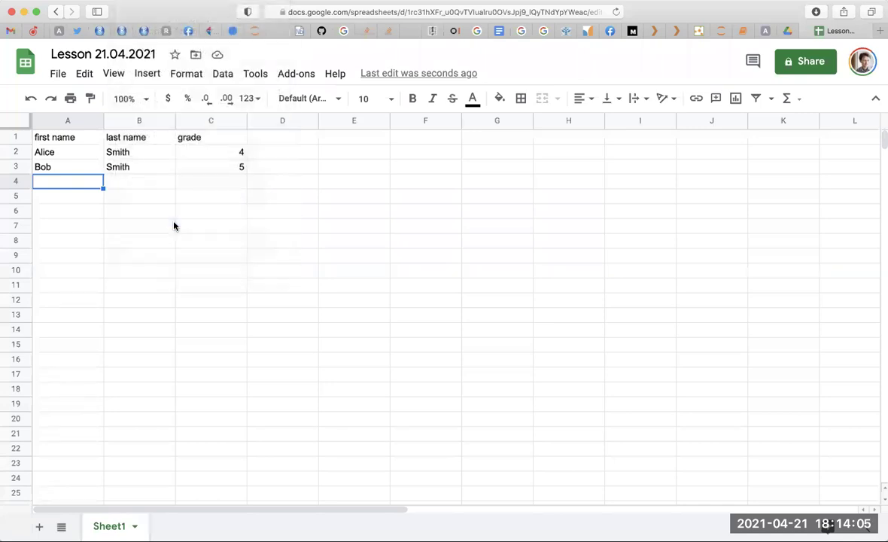
left_click(128, 2)
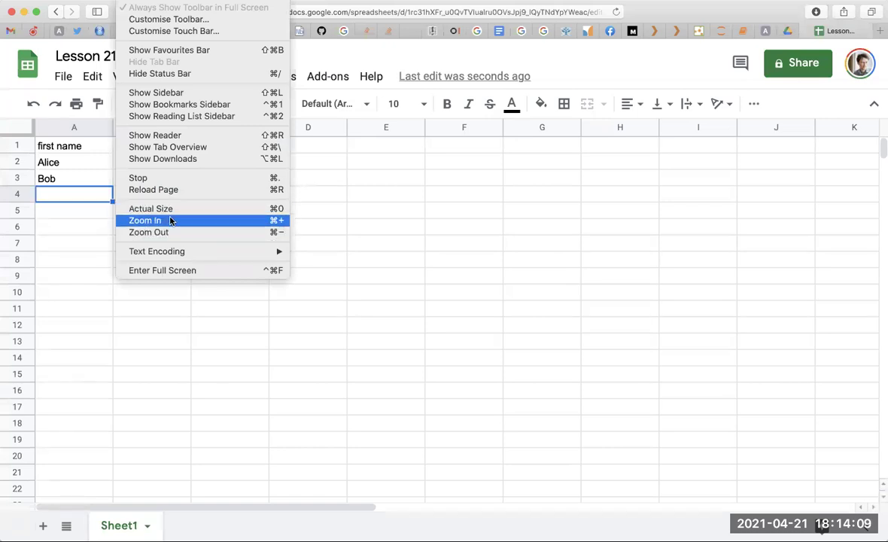
left_click(170, 219)
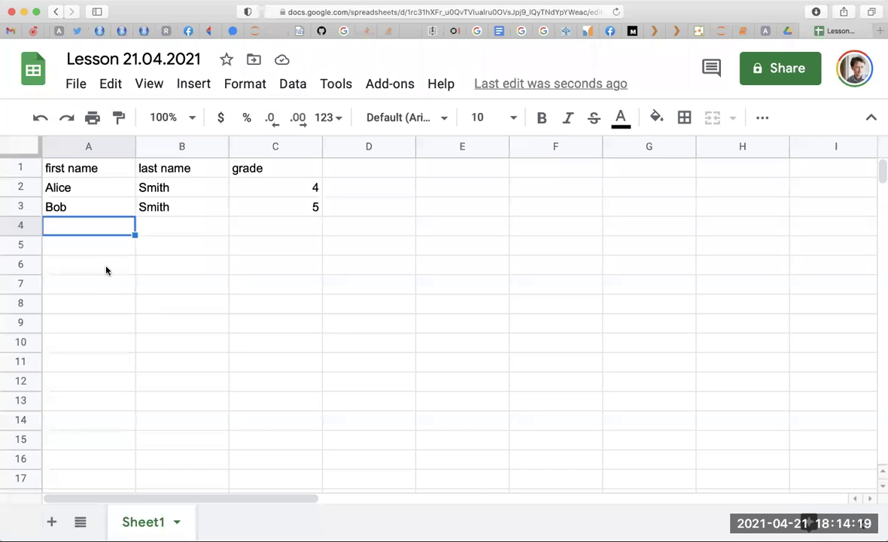
Type the label 'Average' in cell C4
left_click(269, 235)
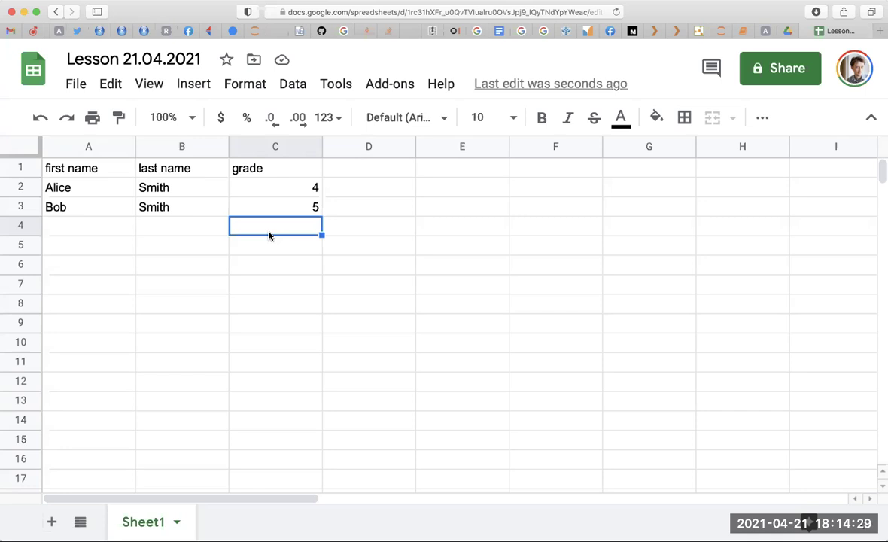
type("A")
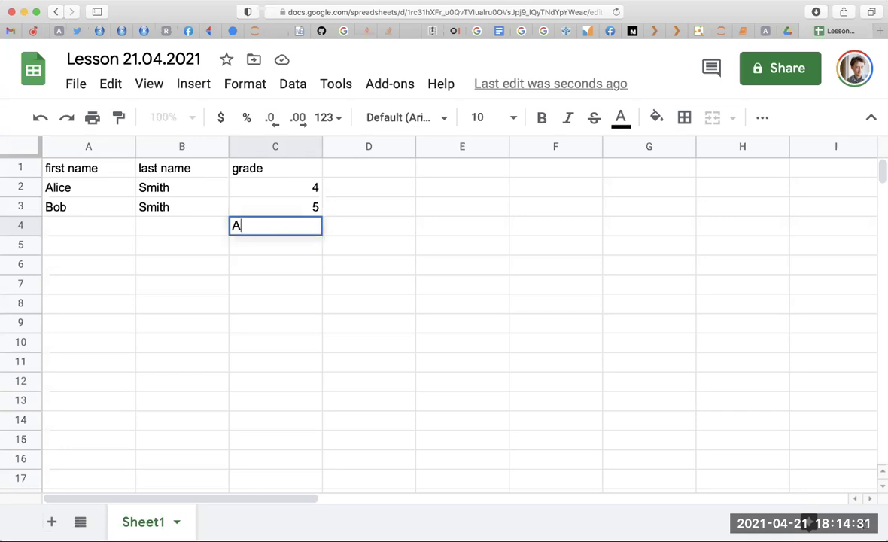
type("verage")
key("Return")
left_click(275, 225)
Enter =AVERAGE(C2:C3) in D4, giving 4.5
left_click(368, 225)
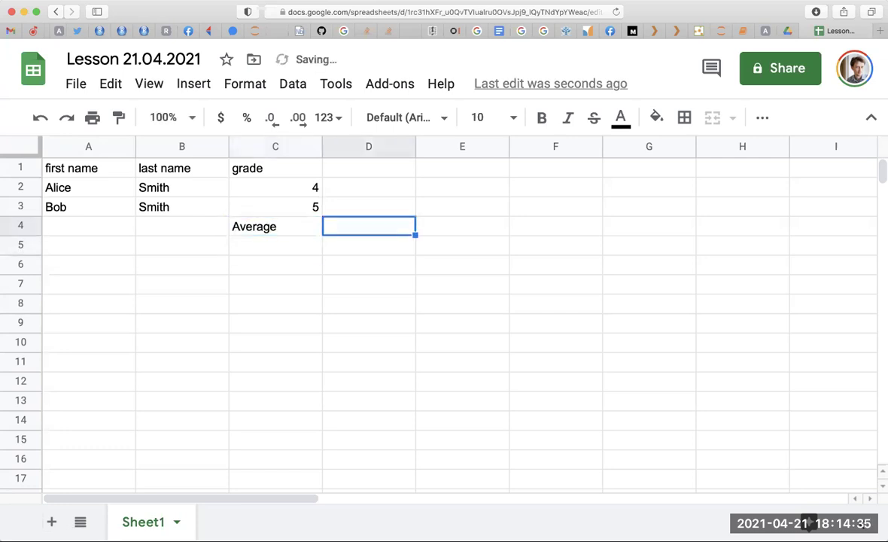
type("=AV")
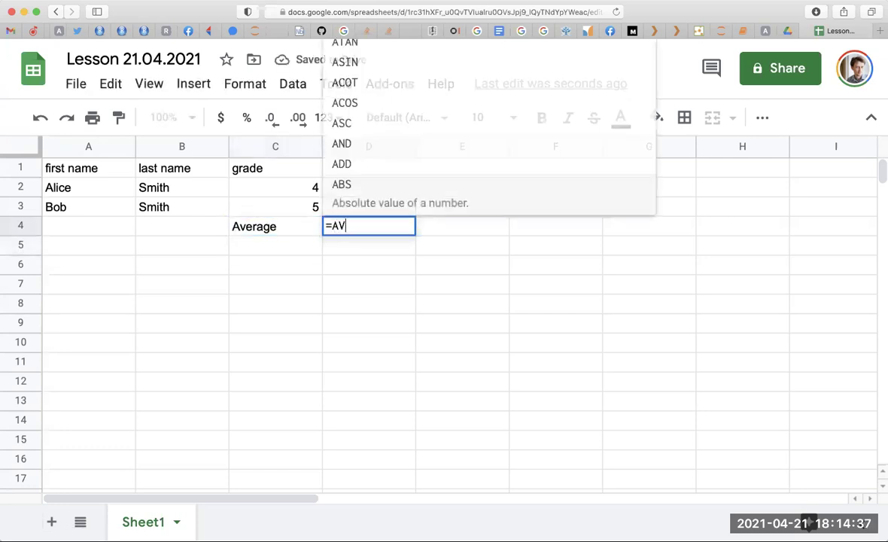
type("ERAGE")
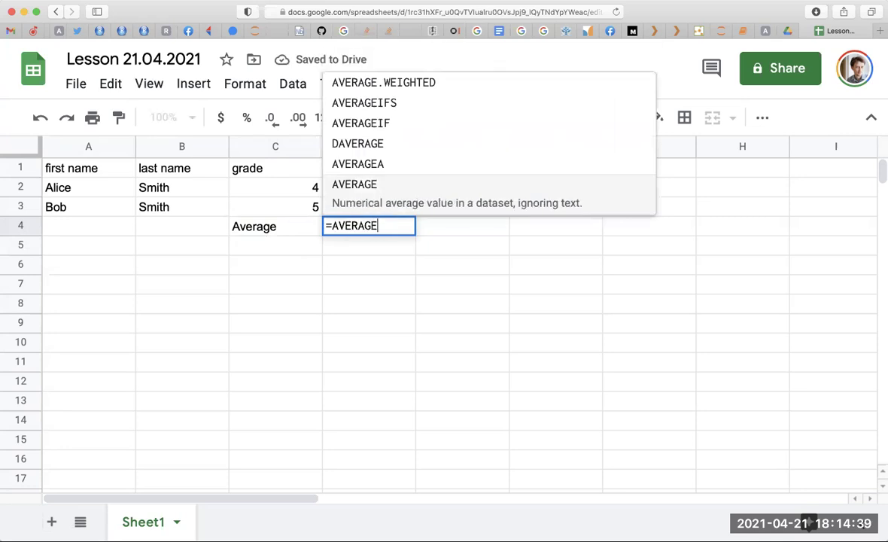
type("(")
left_click_drag(263, 181, 284, 204)
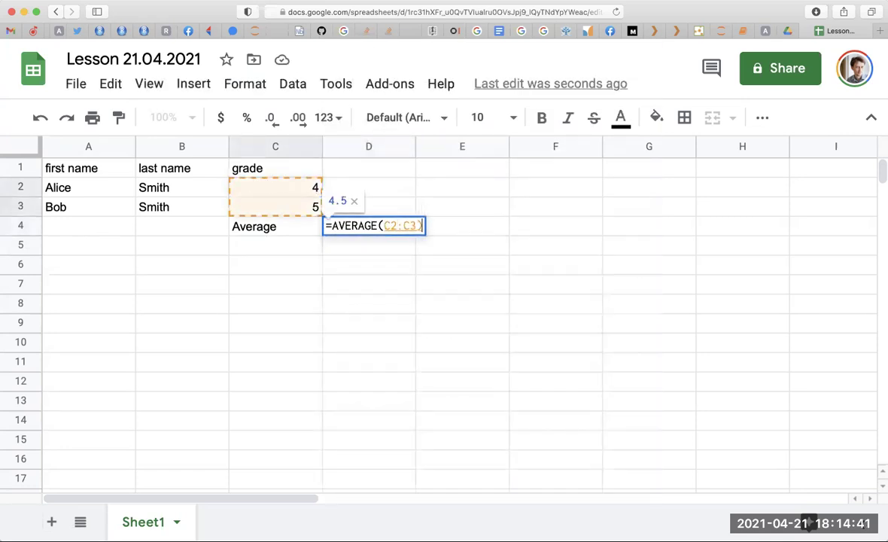
key("Return")
left_click(293, 255)
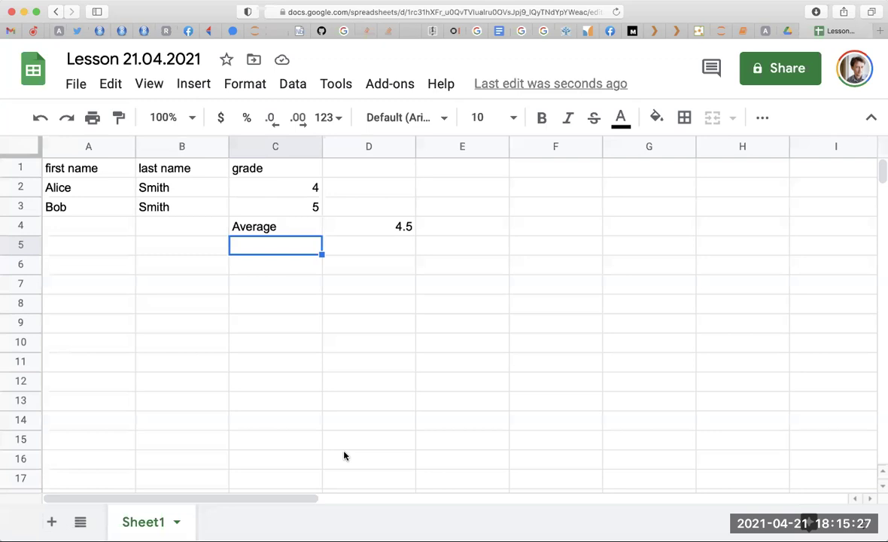
left_click(266, 229)
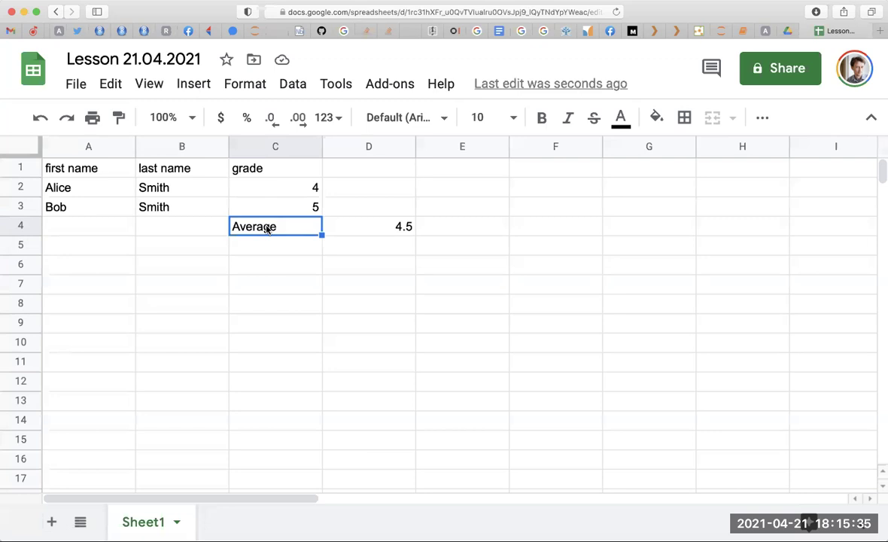
key("Up")
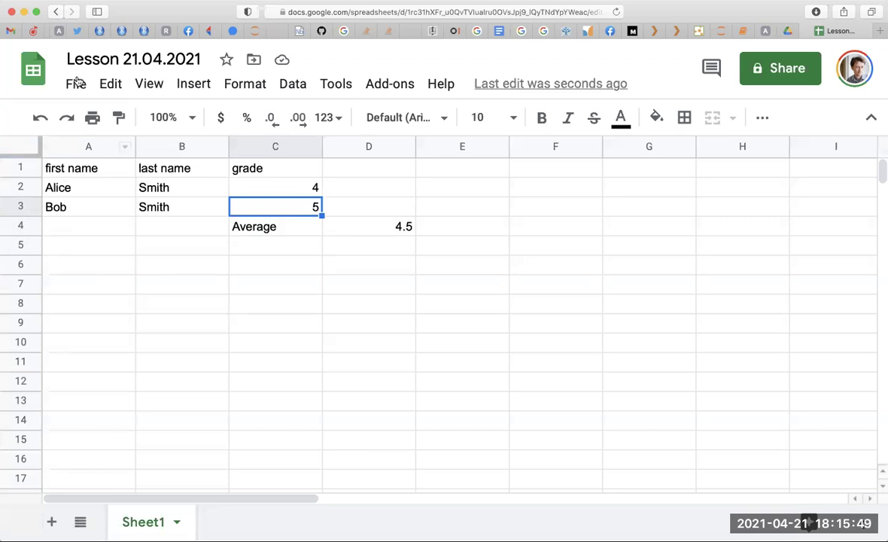
left_click(49, 167)
left_click(22, 167)
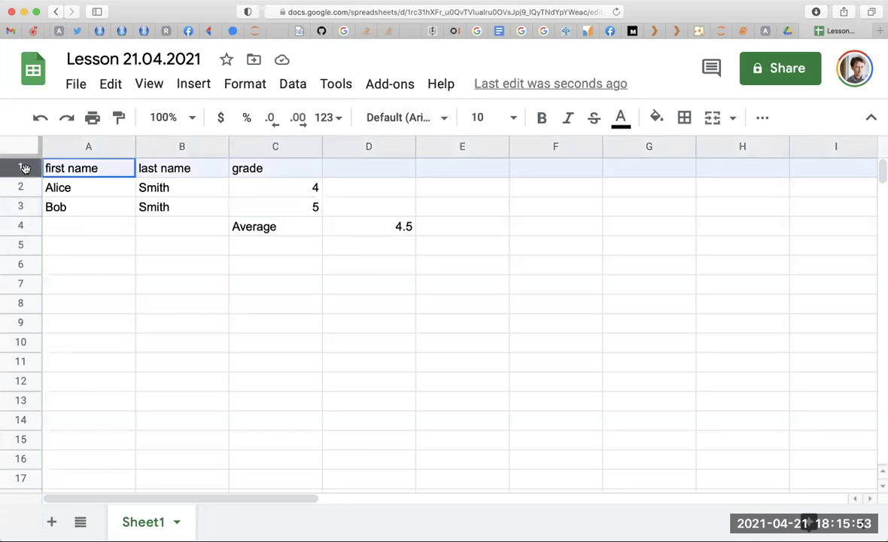
left_click(75, 173)
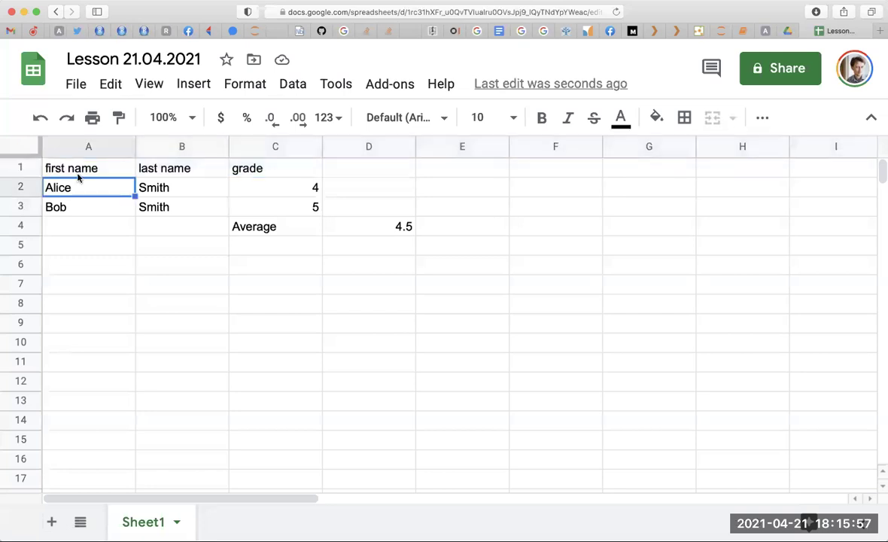
left_click(151, 169)
left_click(272, 175)
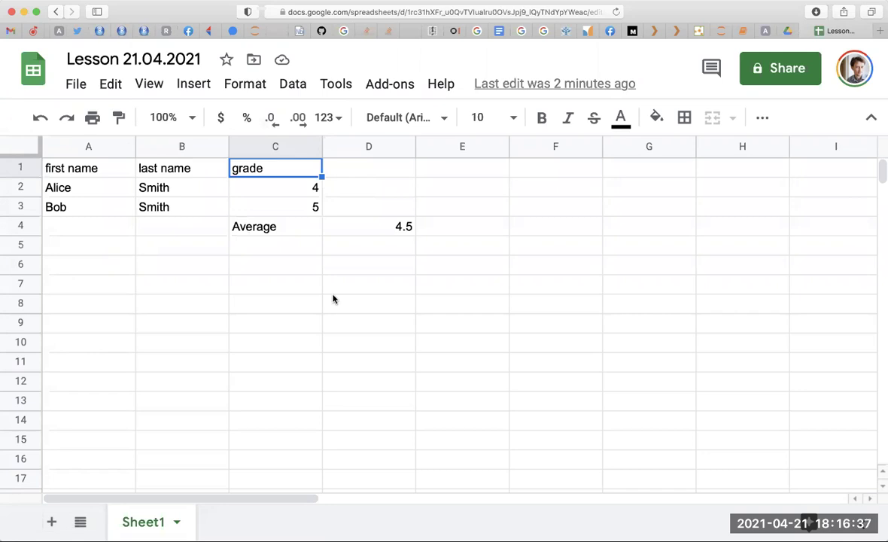
left_click(292, 286)
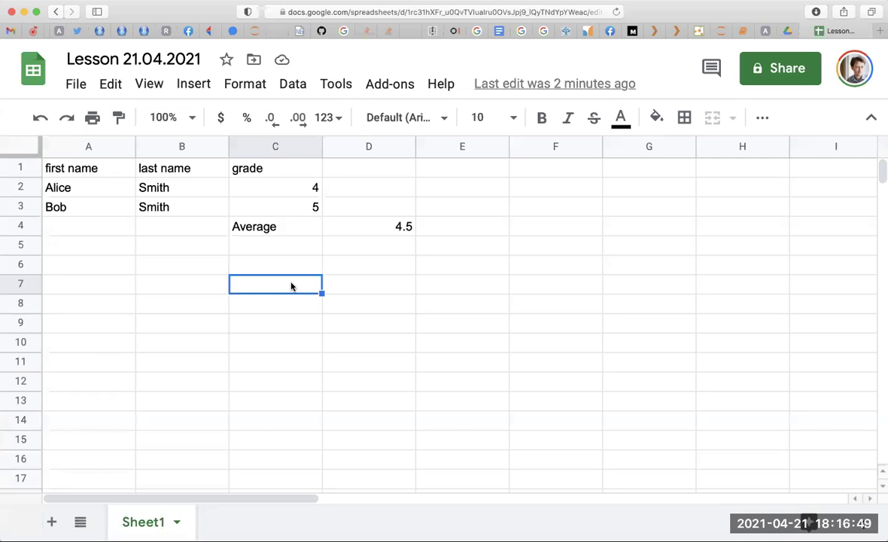
left_click(118, 292)
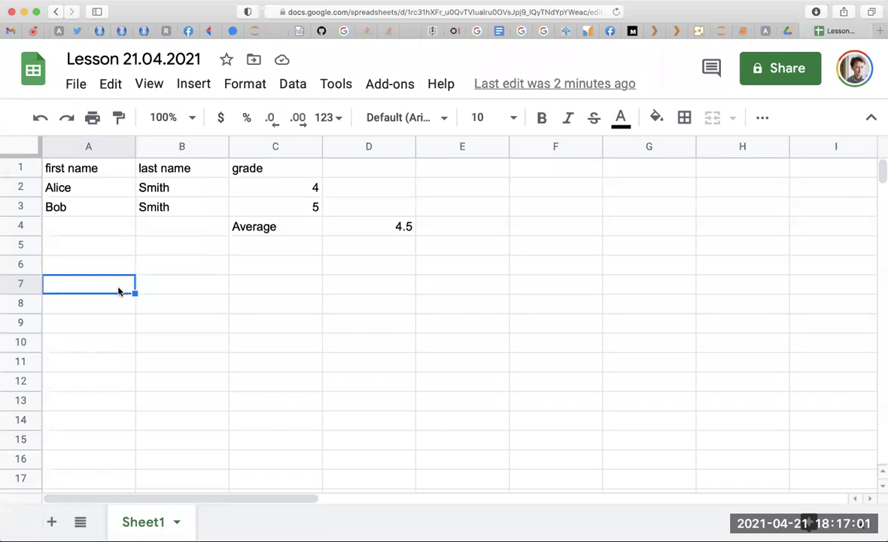
type("4")
key("Return")
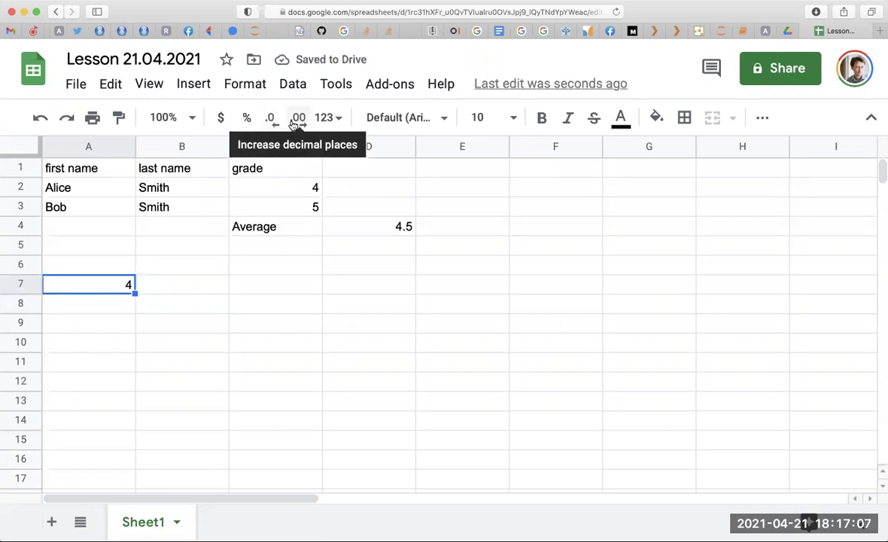
left_click(295, 122)
left_click(295, 123)
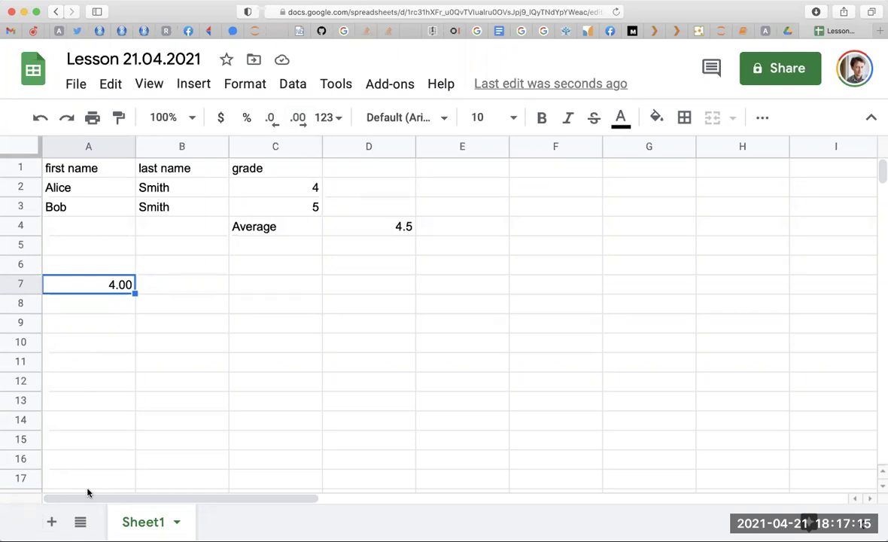
key("Down")
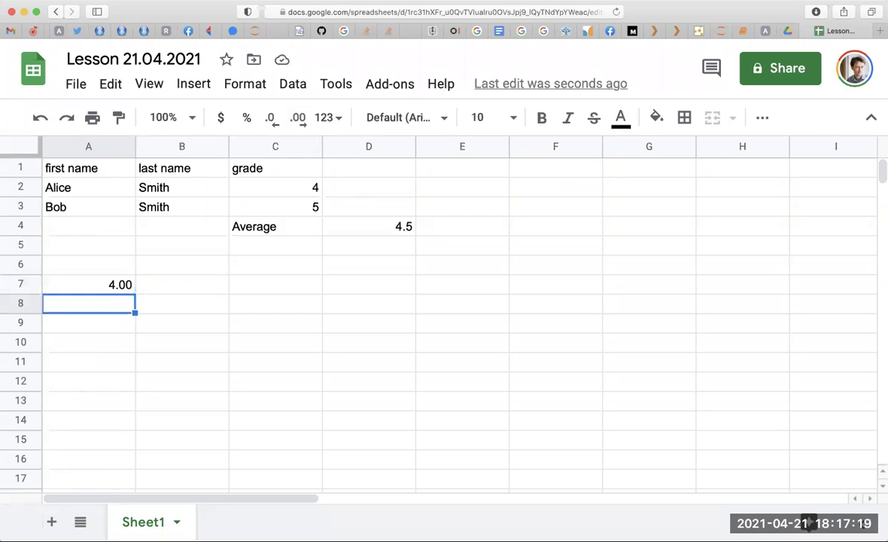
left_click(88, 284)
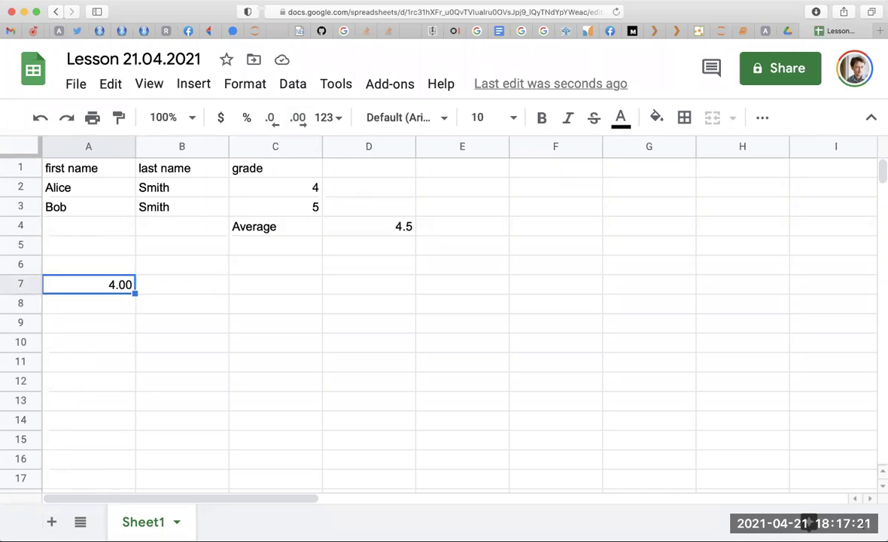
key("Down")
key("Up")
key("Down")
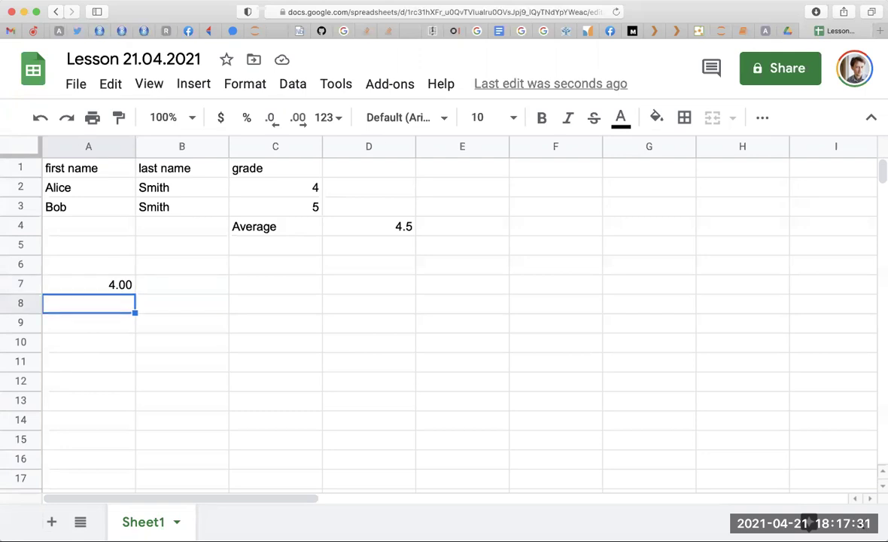
key("Up")
key("Up")
key("Up")
key("Up")
key("Up")
key("Down")
key("Down")
key("Down")
key("Down")
left_click(88, 284)
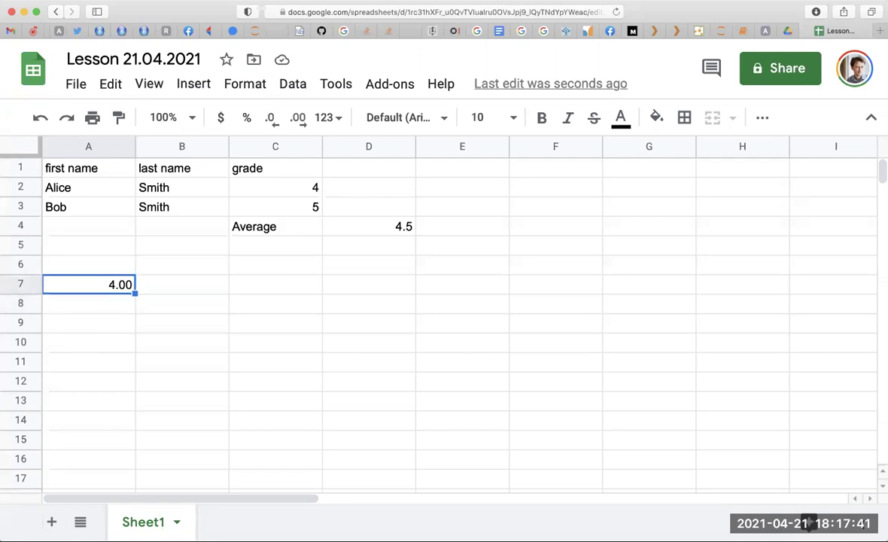
left_click(88, 302)
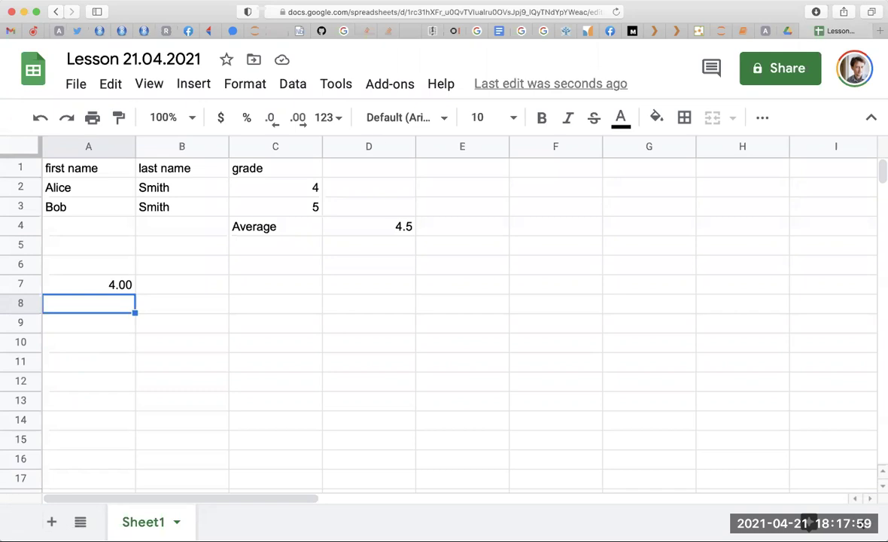
Enter 4,0 in A8 and check how it is stored
type("4,")
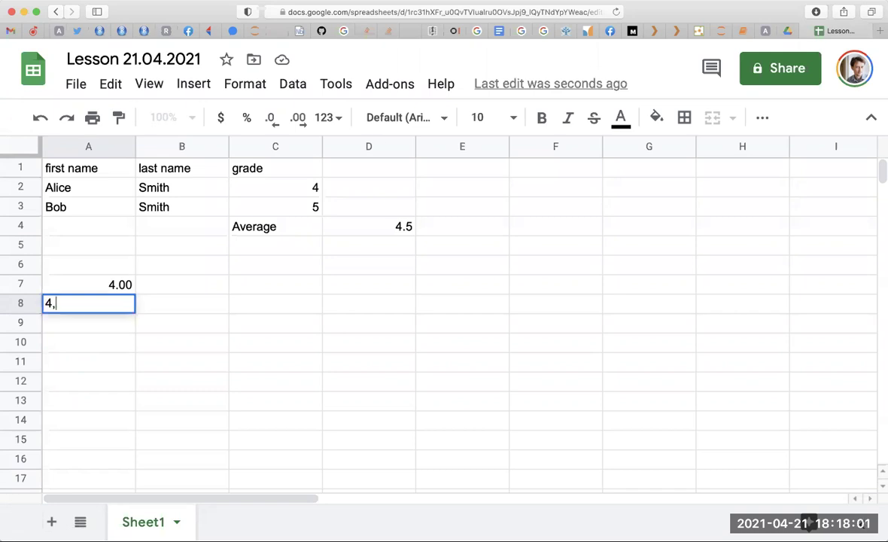
type("0")
key("Return")
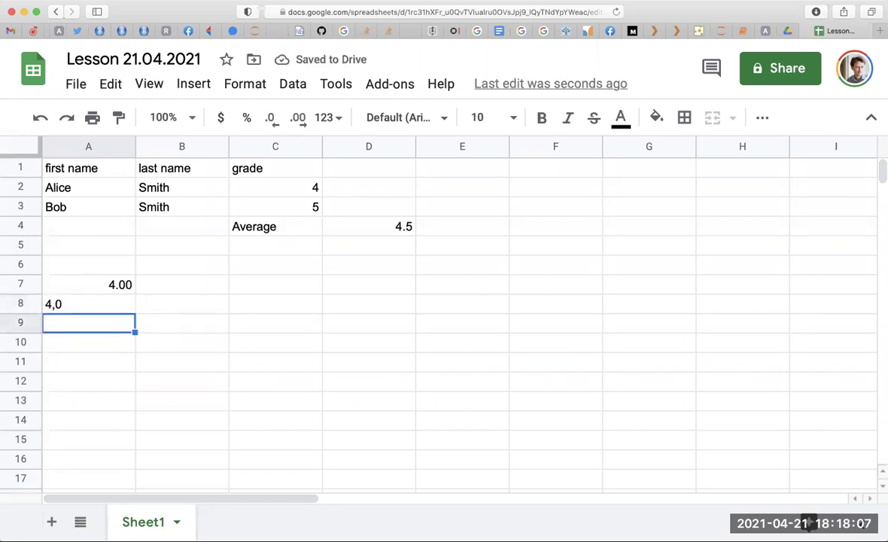
key("Up")
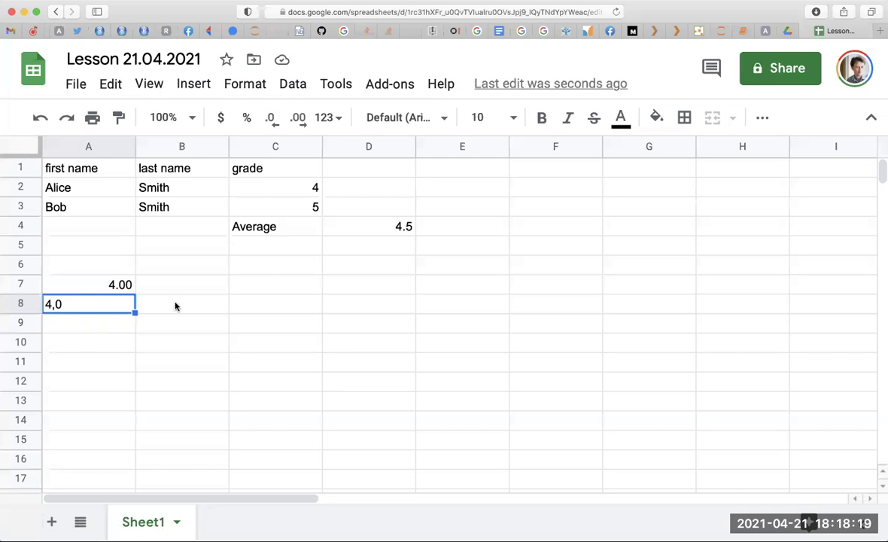
Enter a plus-prefixed phone number in A9, replacing a first test entry
left_click(76, 323)
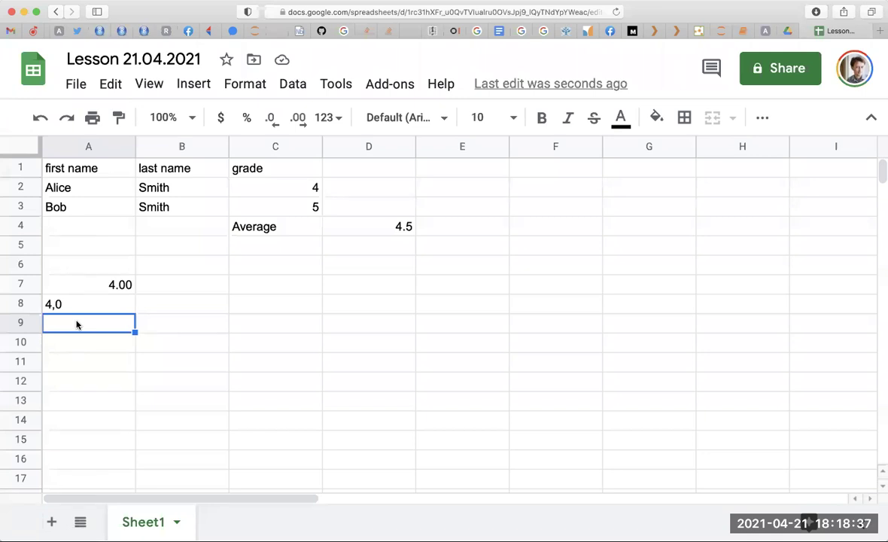
type("+")
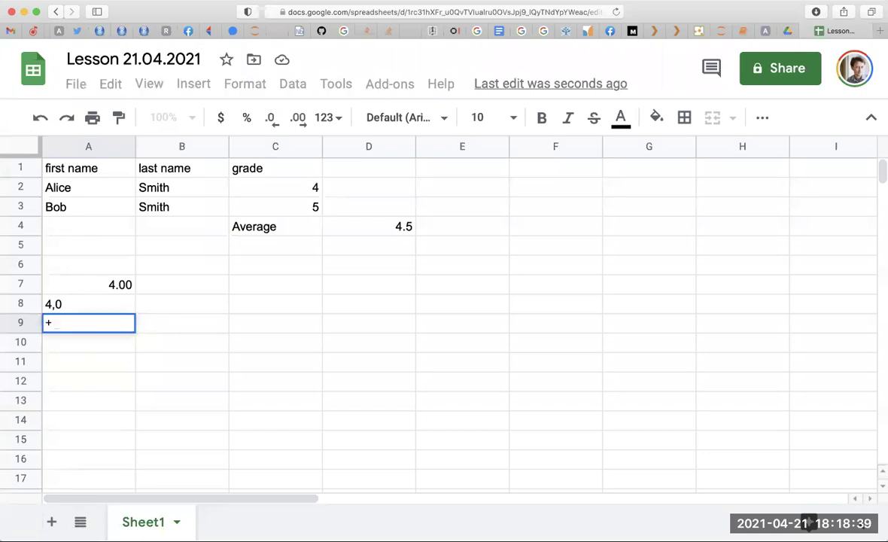
type("790")
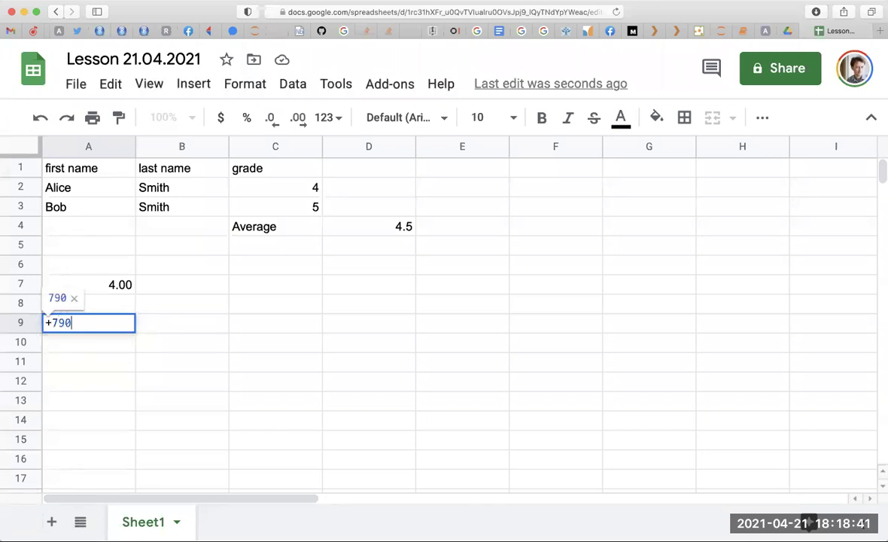
key("Return")
left_click(88, 323)
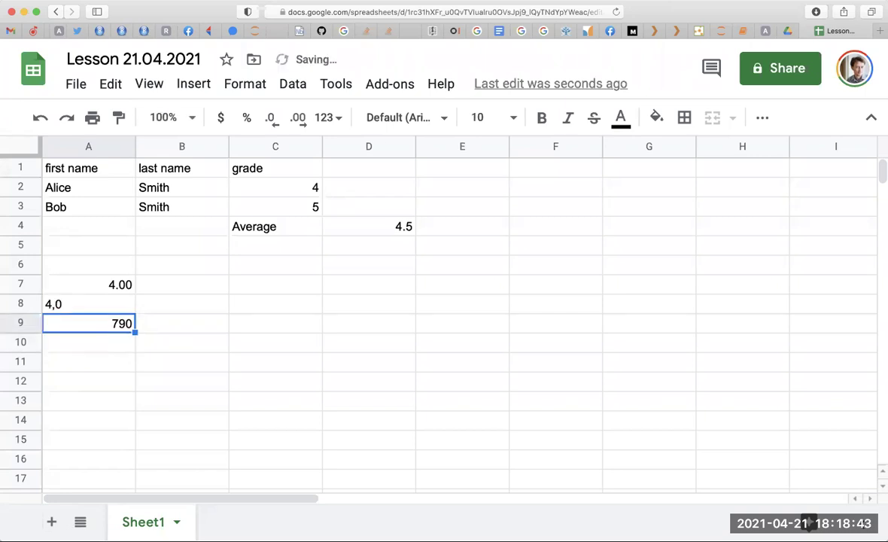
key("Return")
key("BackSpace")
key("BackSpace")
key("BackSpace")
key("BackSpace")
type("+")
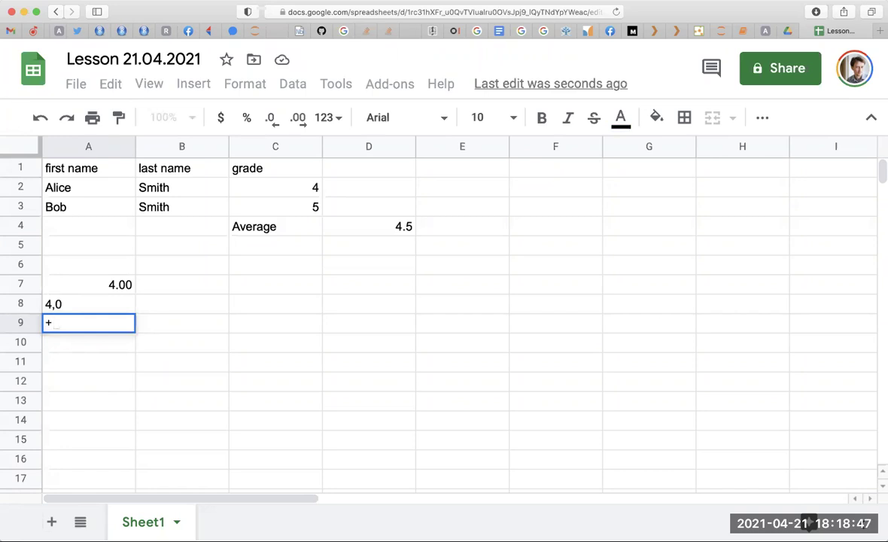
type("7")
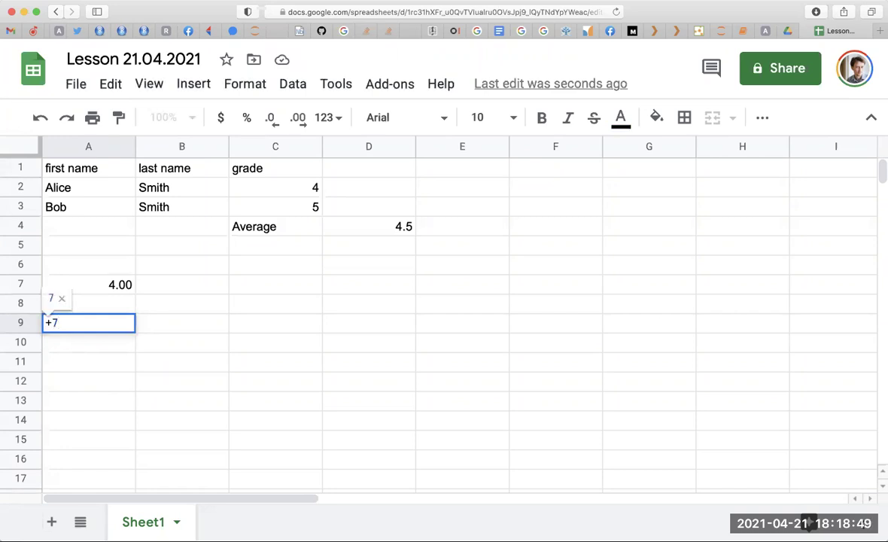
type("123123321")
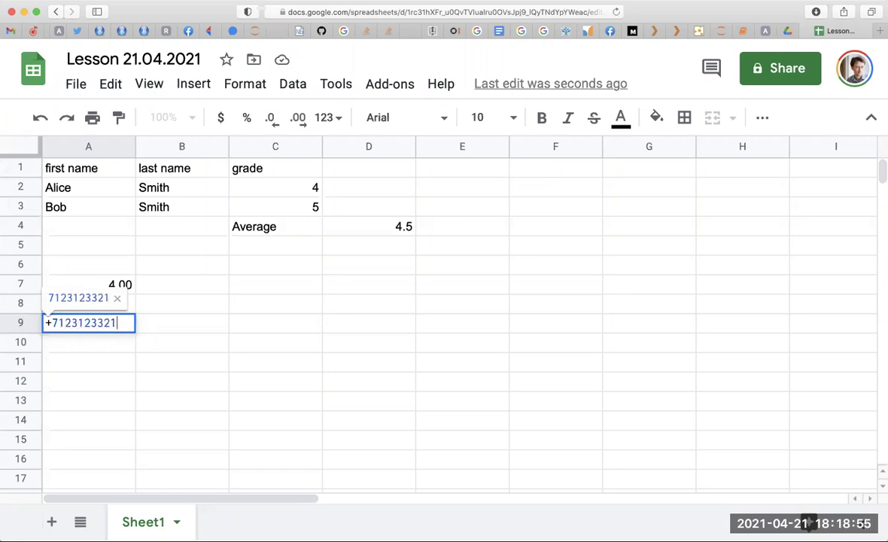
key("Return")
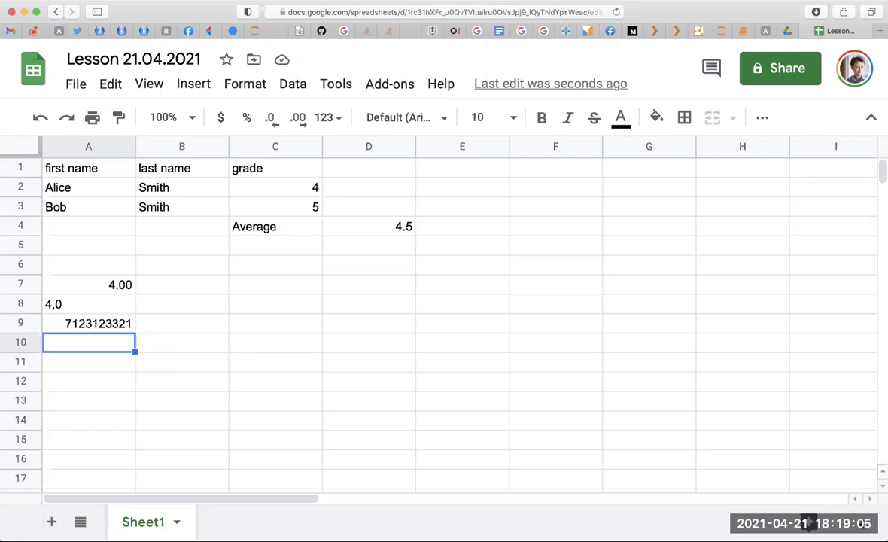
Enter an apostrophe-prefixed phone number in A10 so it stays as text
type("'+7915")
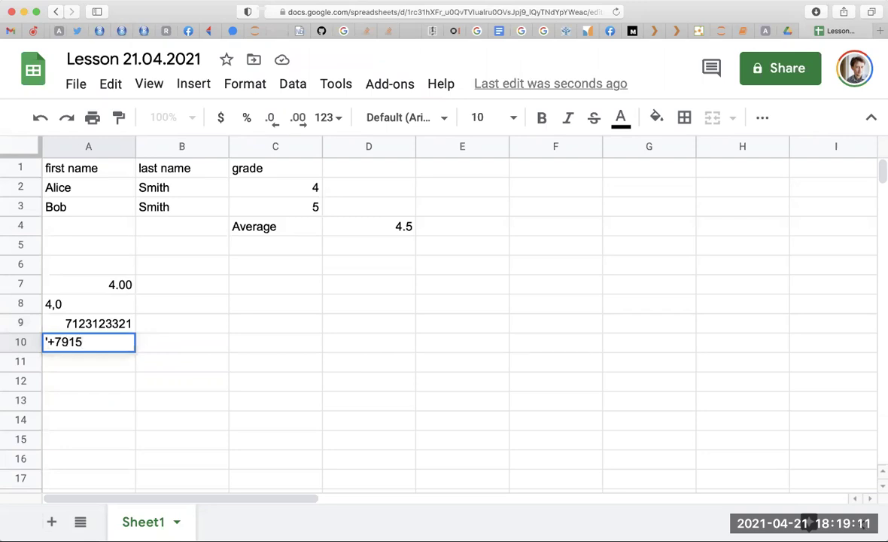
key("Return")
key("Up")
key("Return")
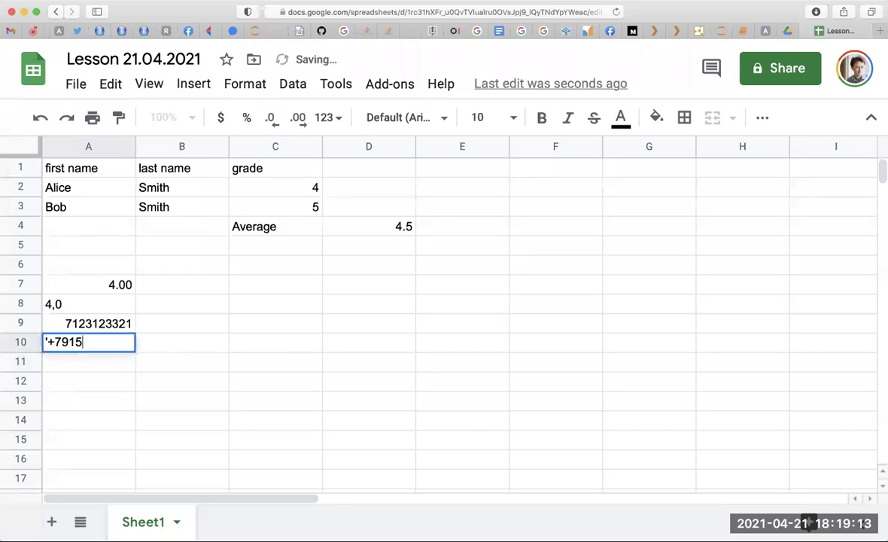
key("Return")
left_click(88, 343)
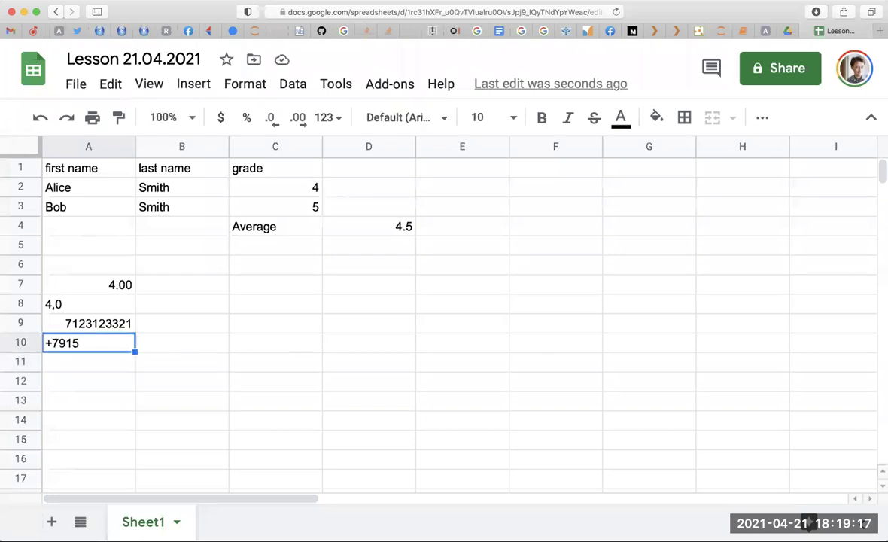
left_click(88, 362)
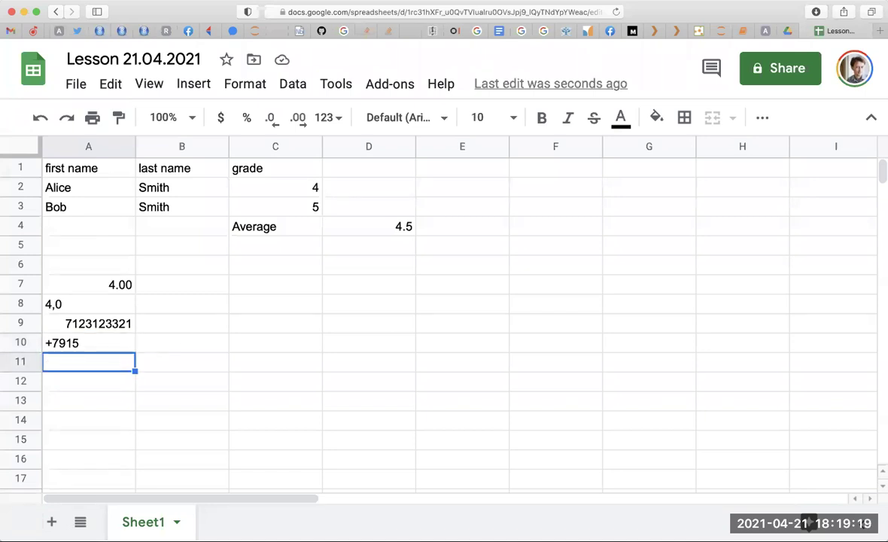
key("shift+Up")
key("shift+Up")
key("shift+Up")
key("shift+Up")
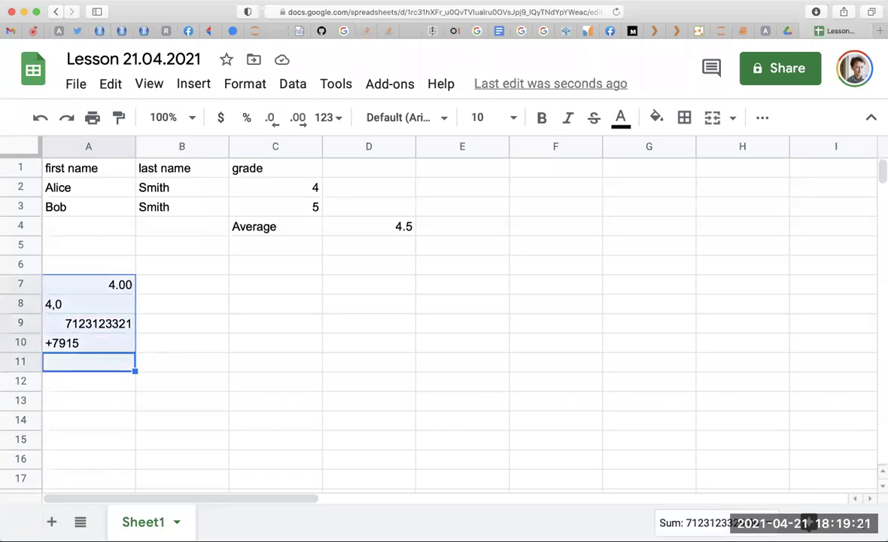
key("Down")
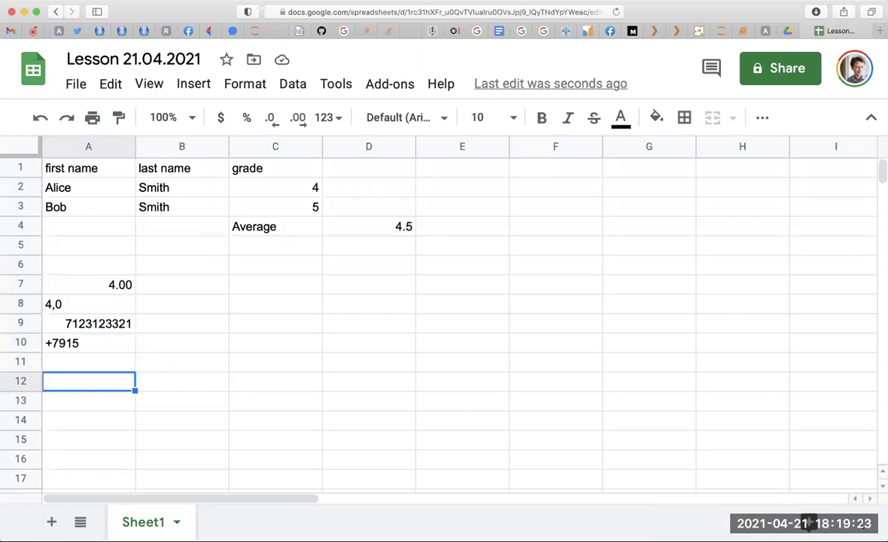
key("Up")
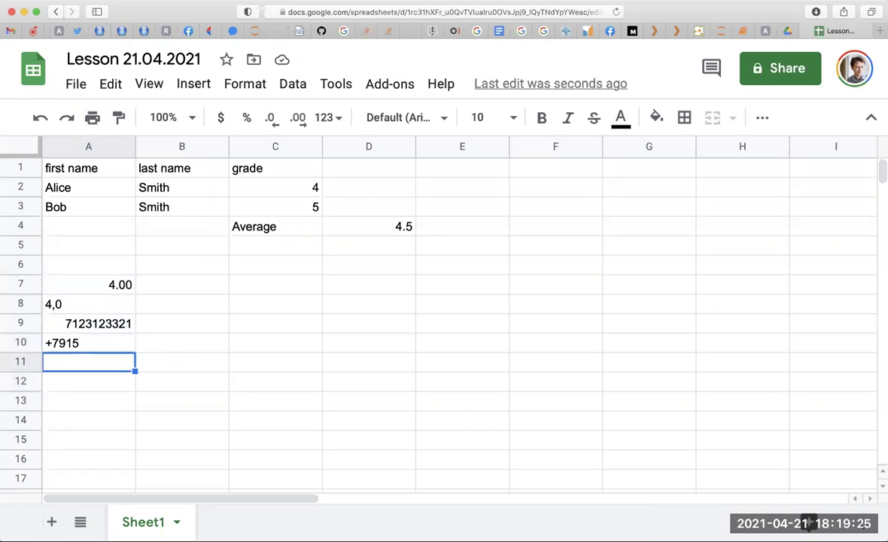
key("Up")
key("Down")
Type the date 21.04.2021 in A11
type("21.04.2021")
key("Return")
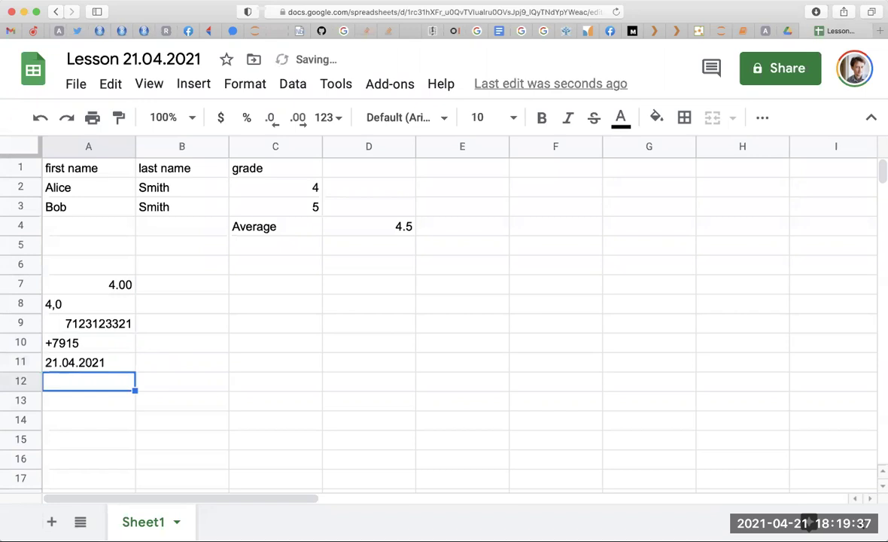
left_click(88, 362)
left_click(181, 381)
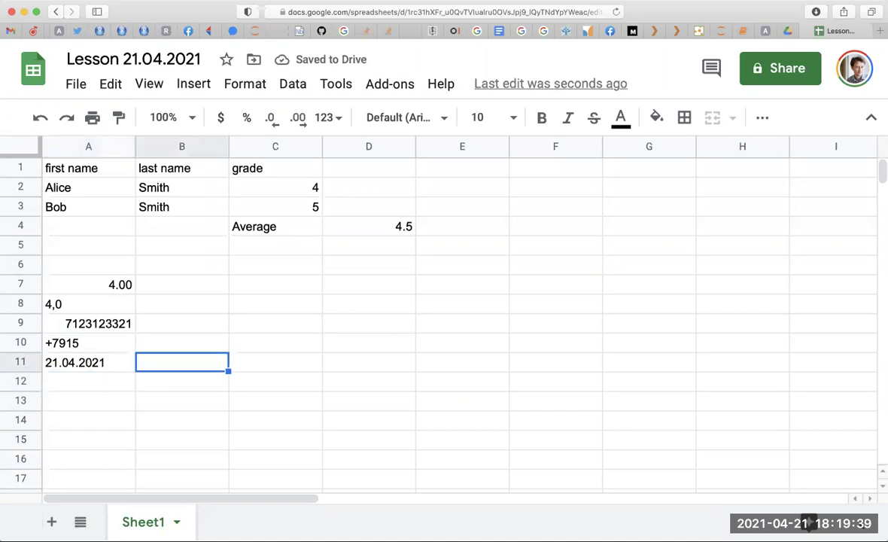
Try =A11+DATE(0,0,1) in A12, then clear the resulting #NUM! error
left_click(88, 381)
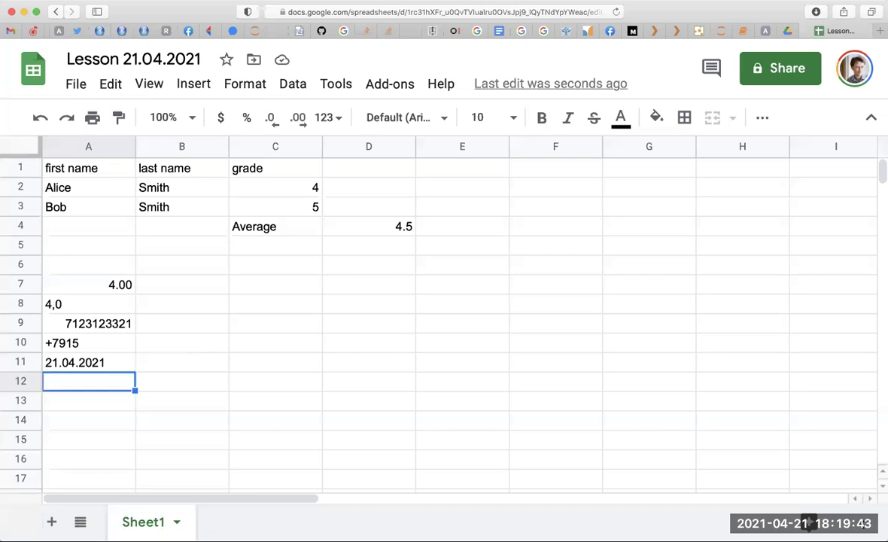
type("=")
left_click(101, 362)
type("+")
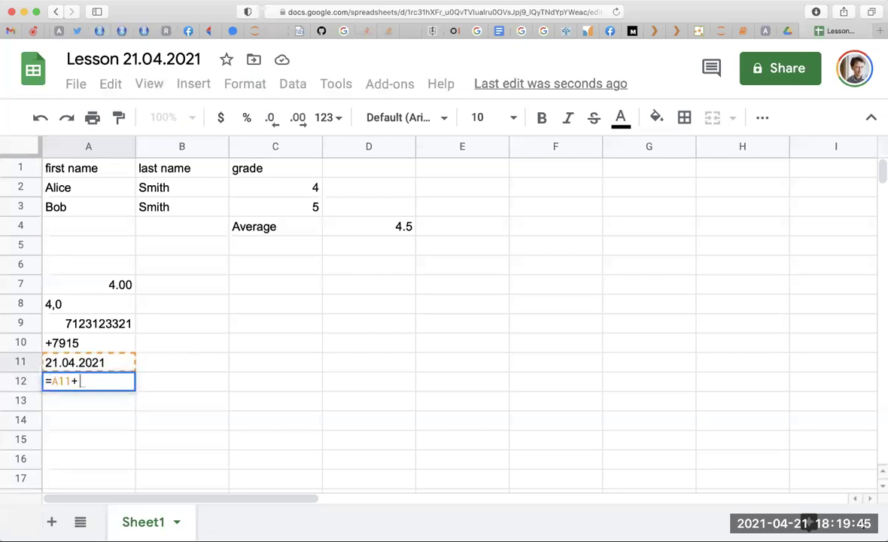
type("DATE(")
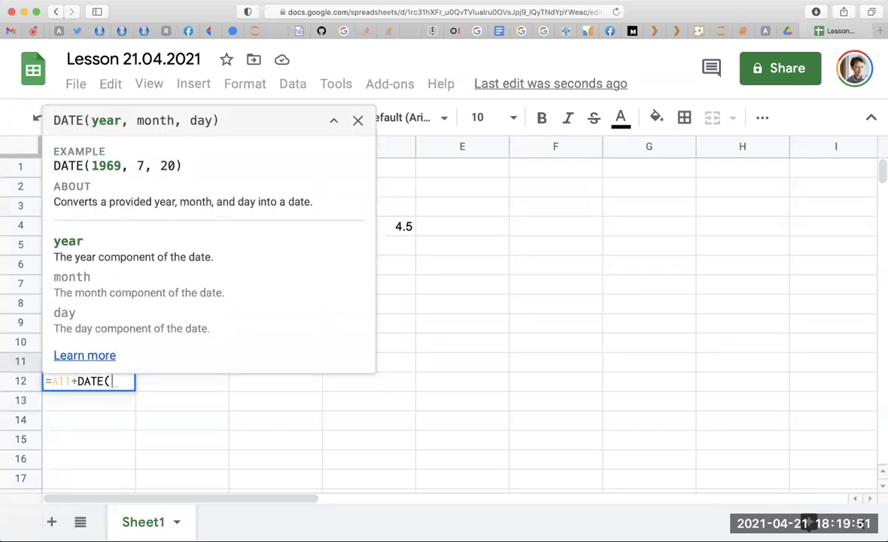
type("0, 0, 1)")
key("Return")
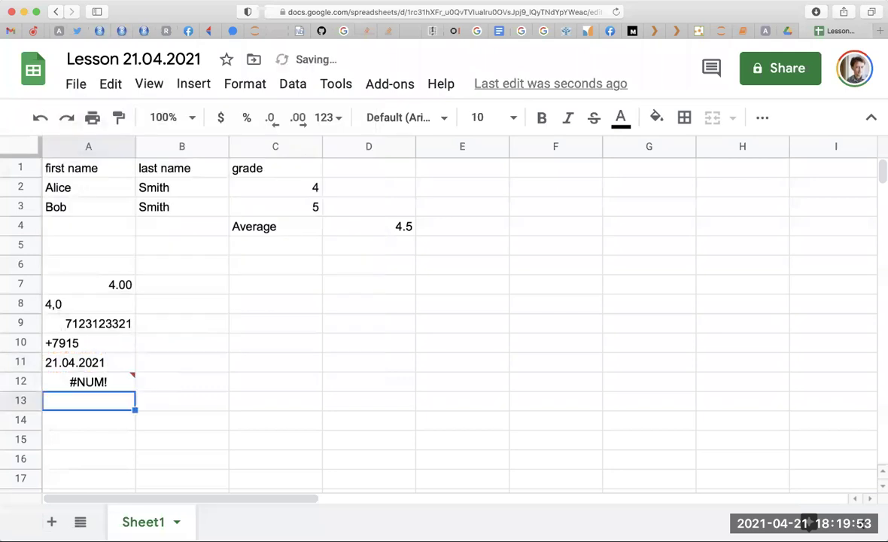
left_click(88, 381)
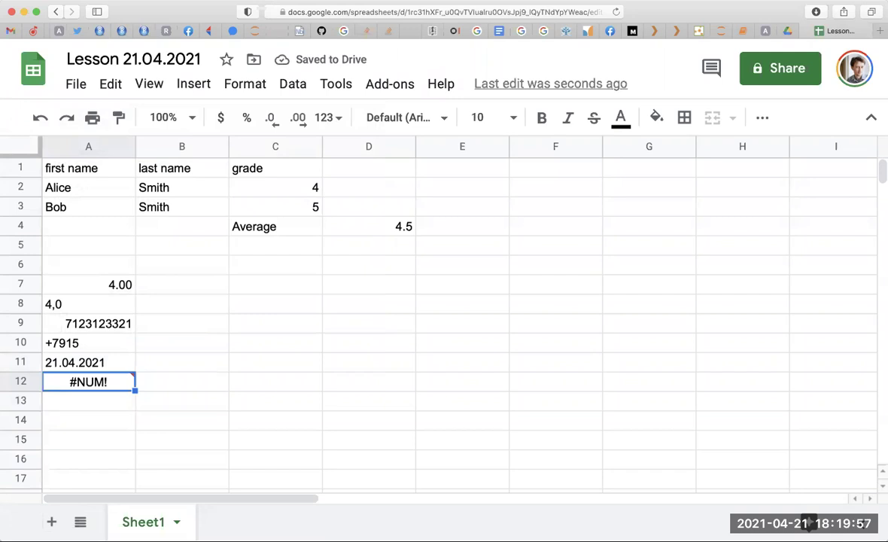
key("Delete")
Enter the date 04/21/2021 in A12
type("21")
key("BackSpace")
key("BackSpace")
type("04/21/2021")
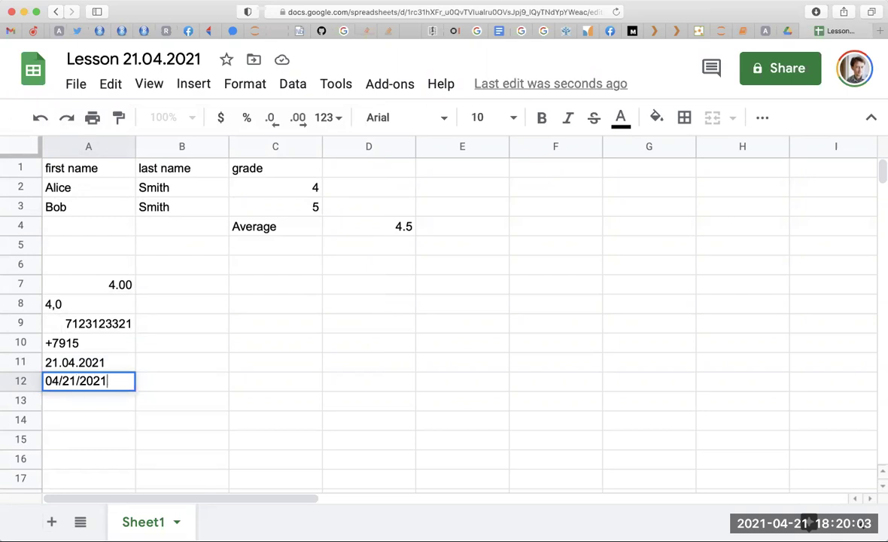
key("Return")
left_click(89, 382)
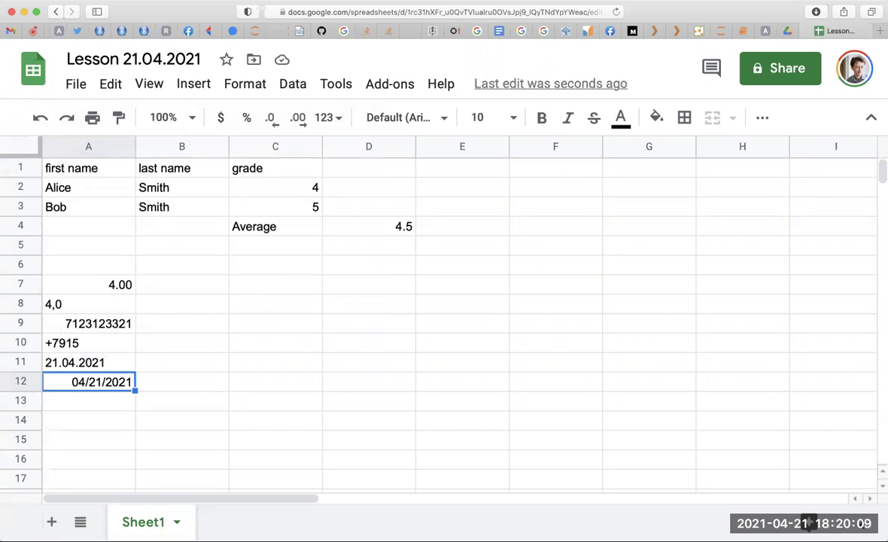
Move among A12, A13, B12, A11 and B11 to compare the date entries
key("Down")
key("Up")
key("Down")
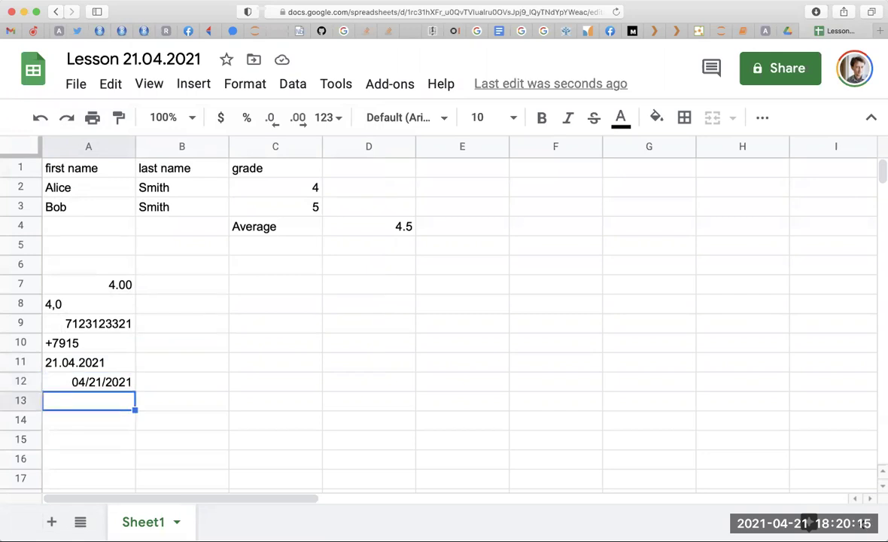
key("Up")
key("Down")
left_click(88, 381)
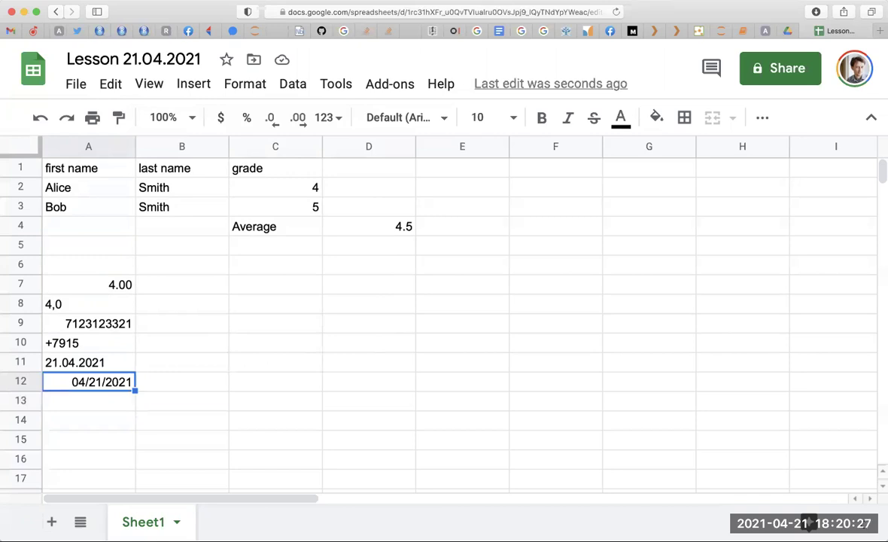
left_click(181, 382)
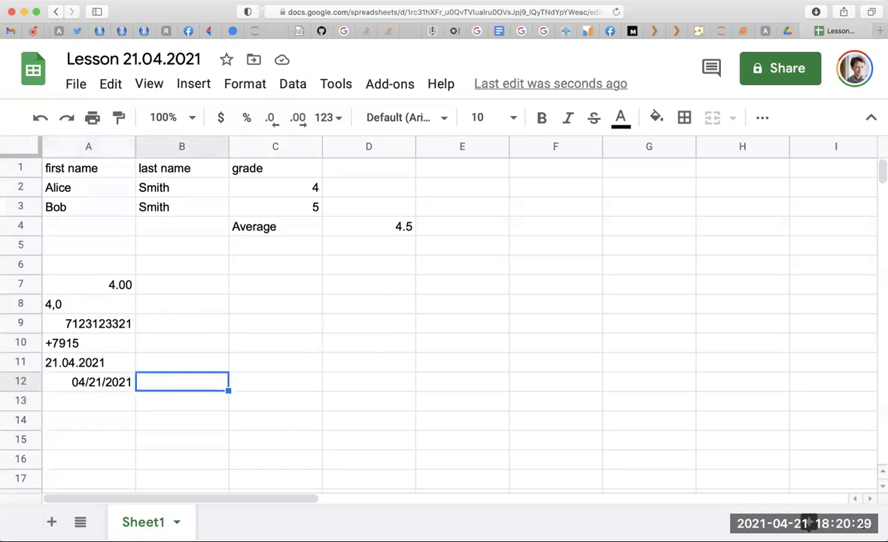
left_click(88, 362)
left_click(181, 362)
Enter 21.04 in A14 as a number
left_click(181, 401)
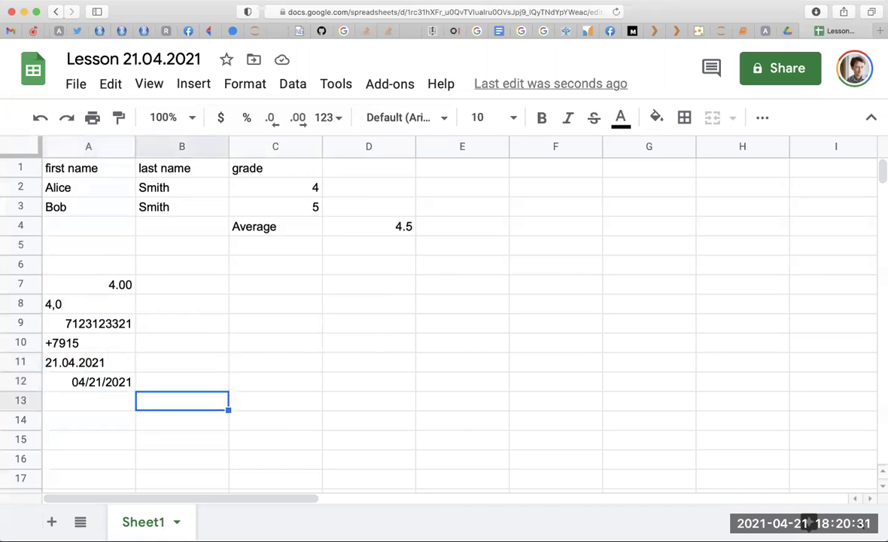
left_click(181, 420)
key("Left")
type("21.04")
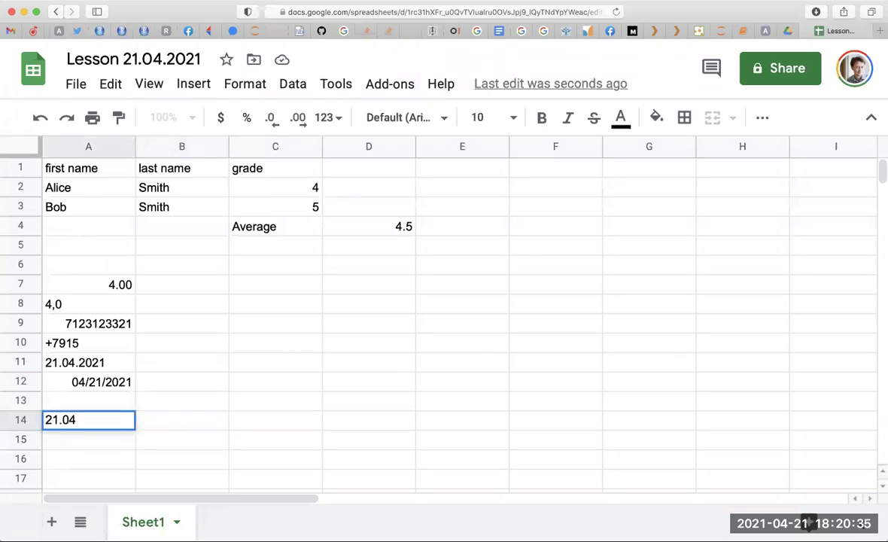
key("Return")
key("Up")
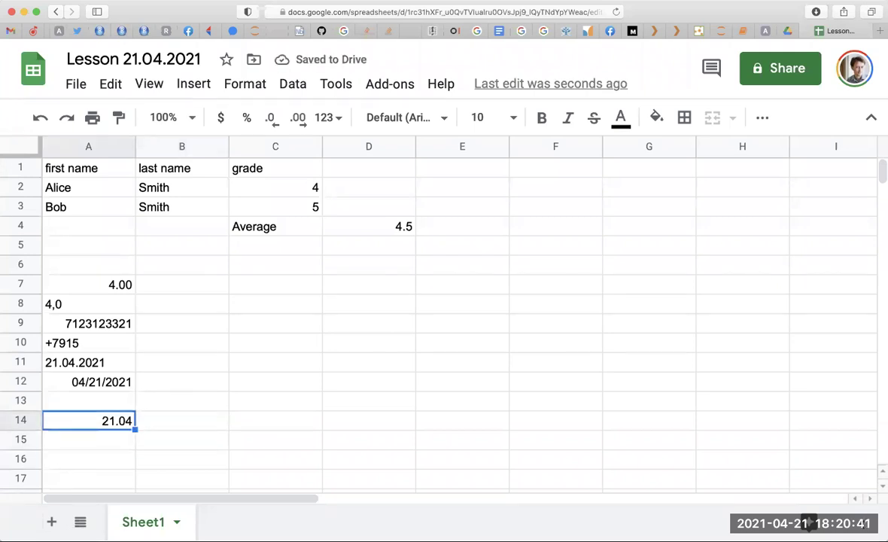
key("Tab")
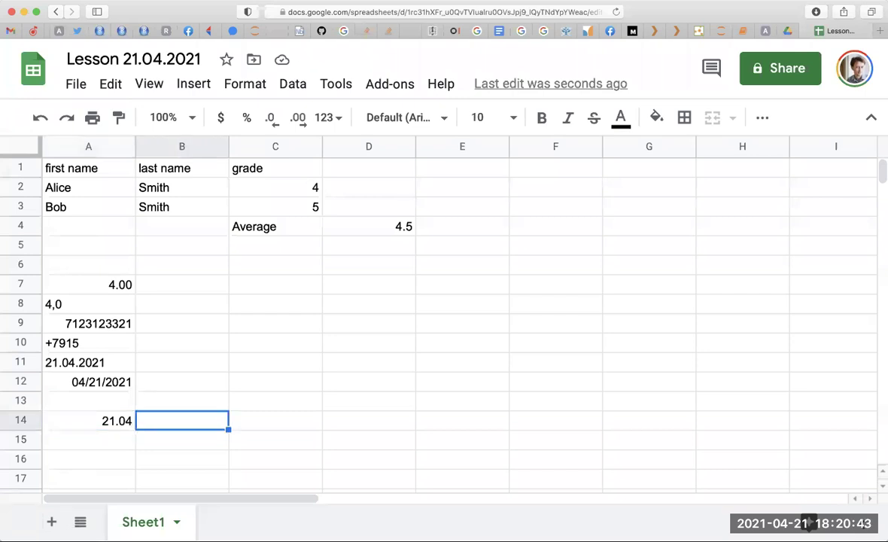
Compare the values in A7, A11 and A12, then open the format options for A12
left_click(121, 288)
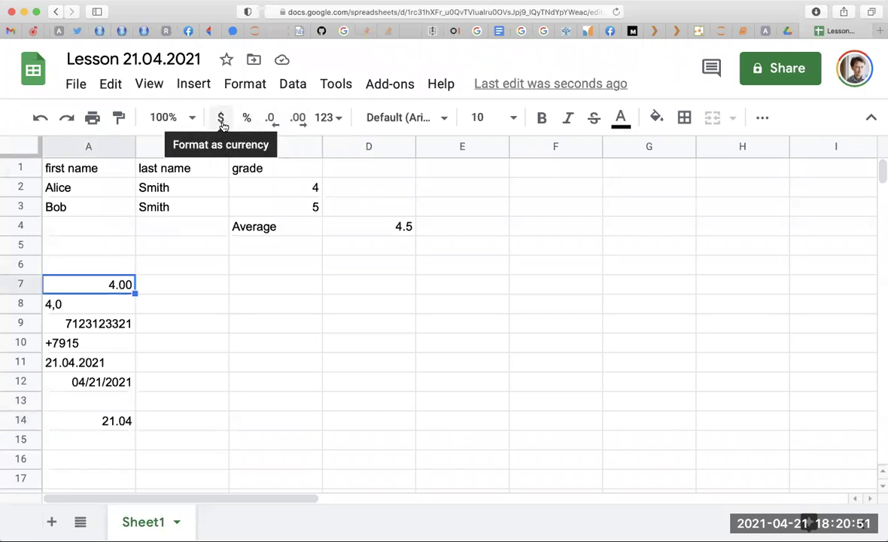
left_click(109, 364)
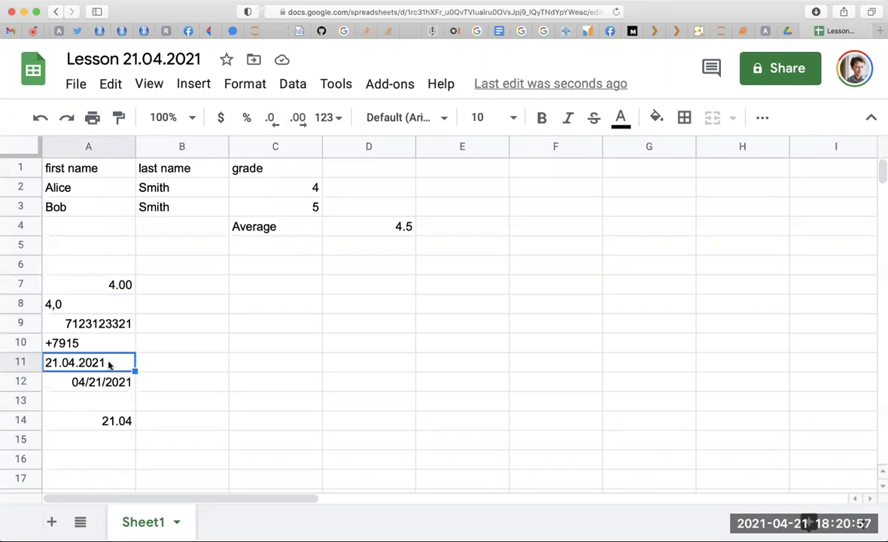
left_click(124, 385)
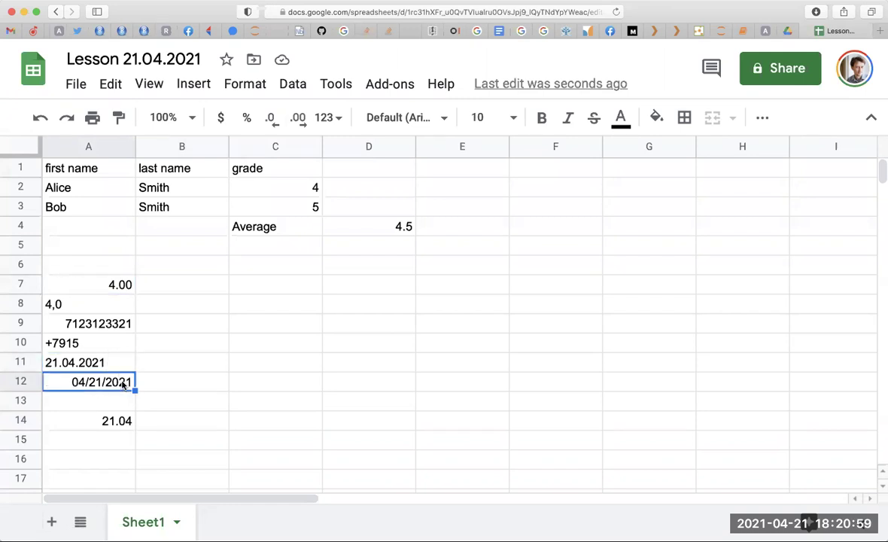
left_click(299, 86)
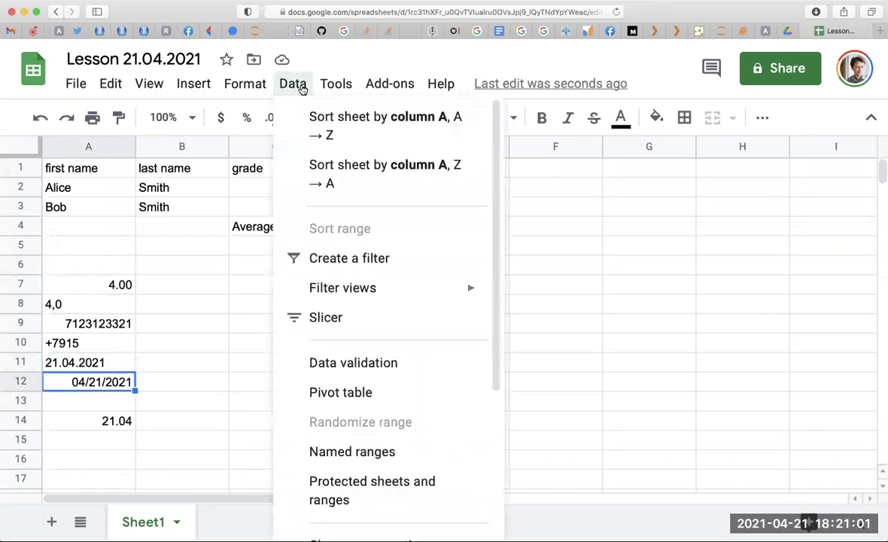
left_click(300, 86)
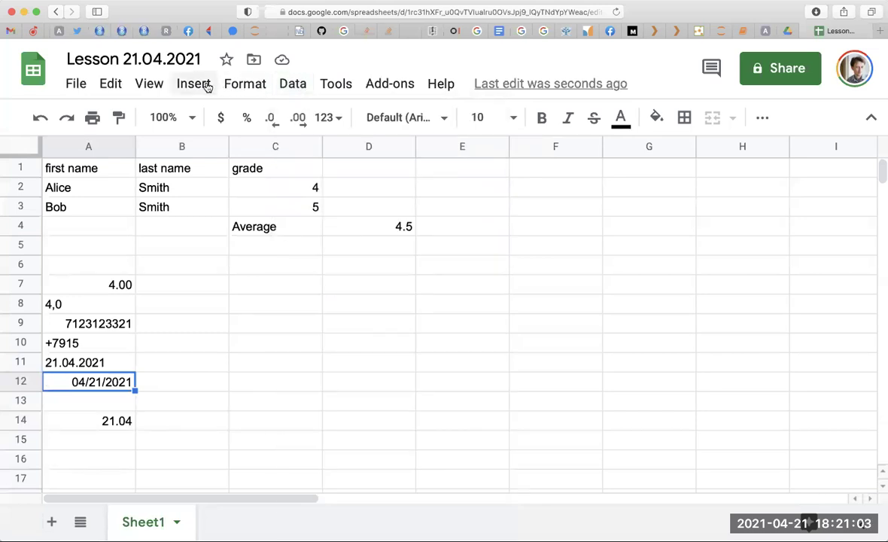
right_click(104, 381)
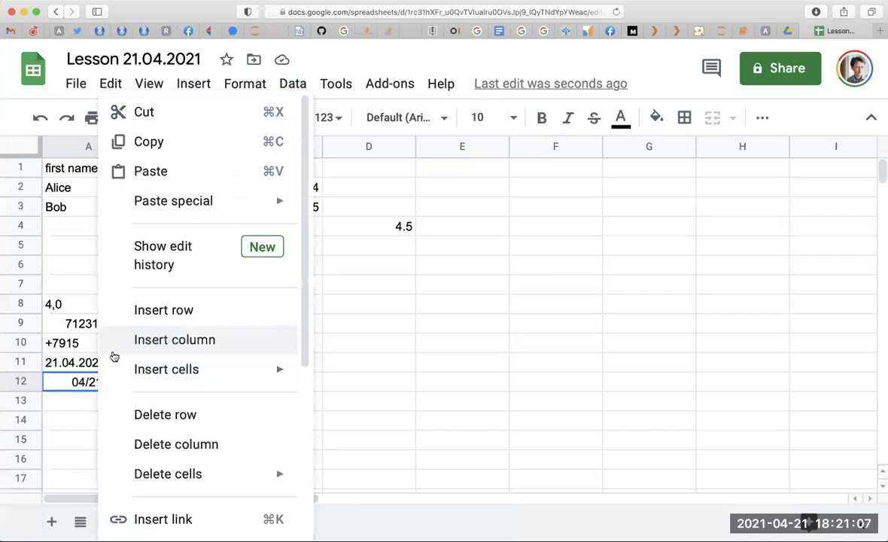
scroll(154, 455, "down", 2)
scroll(154, 455, "down", 2)
scroll(156, 459, "down", 3)
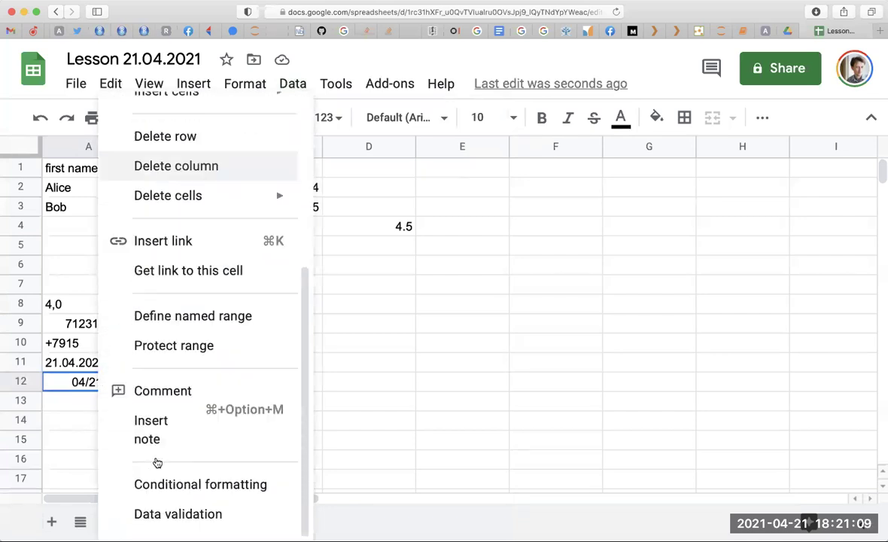
key("Escape")
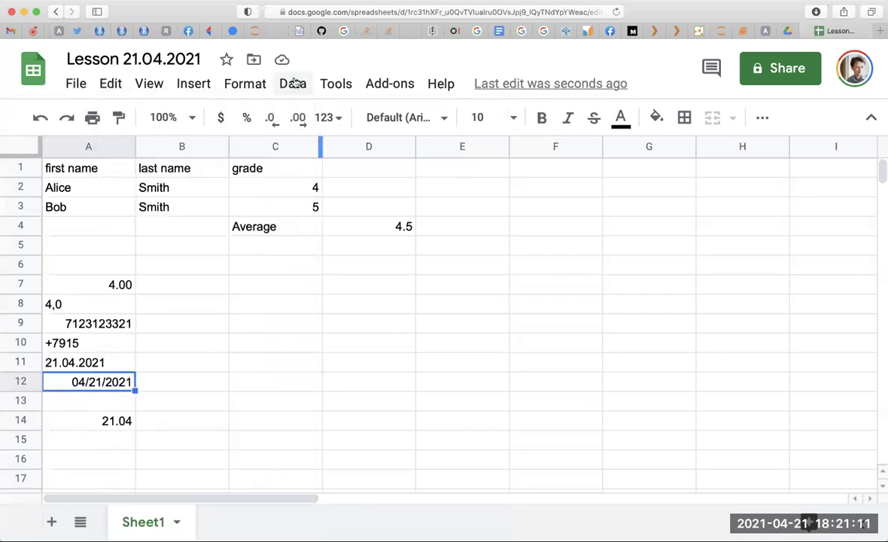
left_click(293, 83)
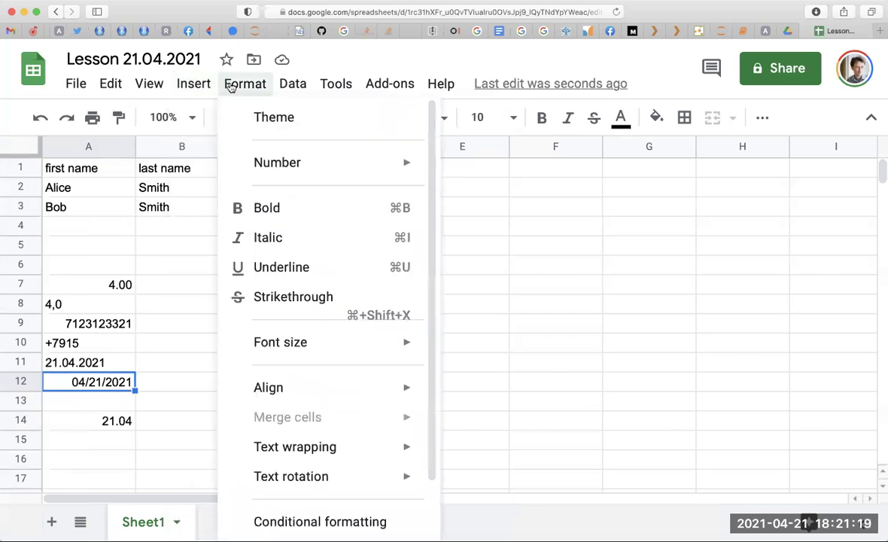
mouse_move(277, 162)
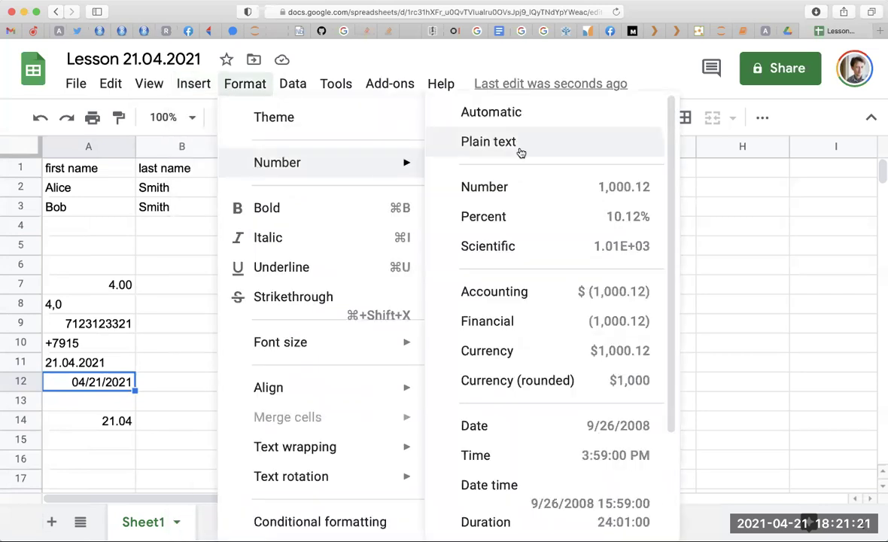
Format A12 as a number (44,307.00), then as a plain date
left_click(521, 186)
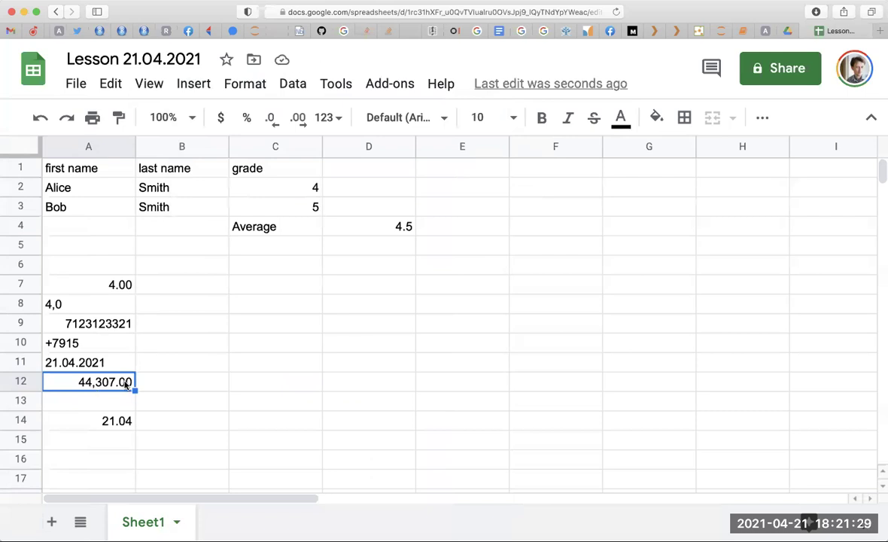
left_click(263, 89)
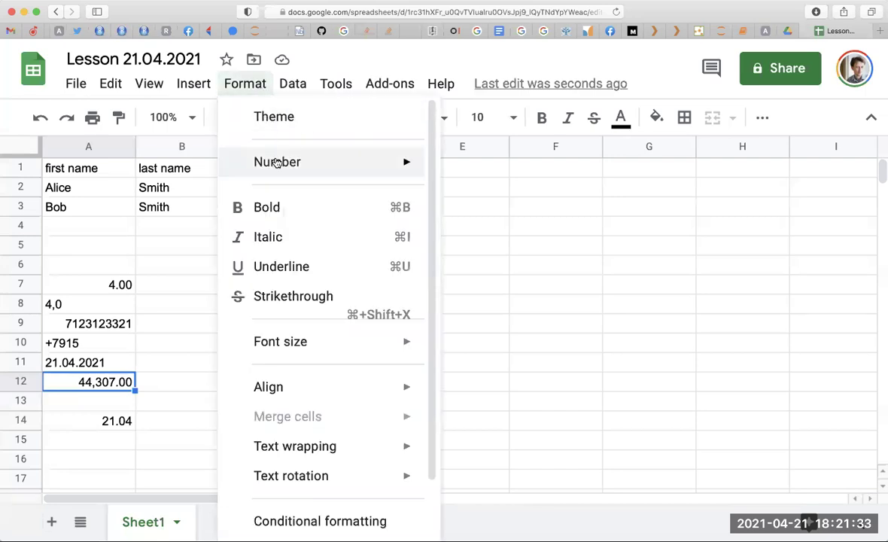
mouse_move(277, 161)
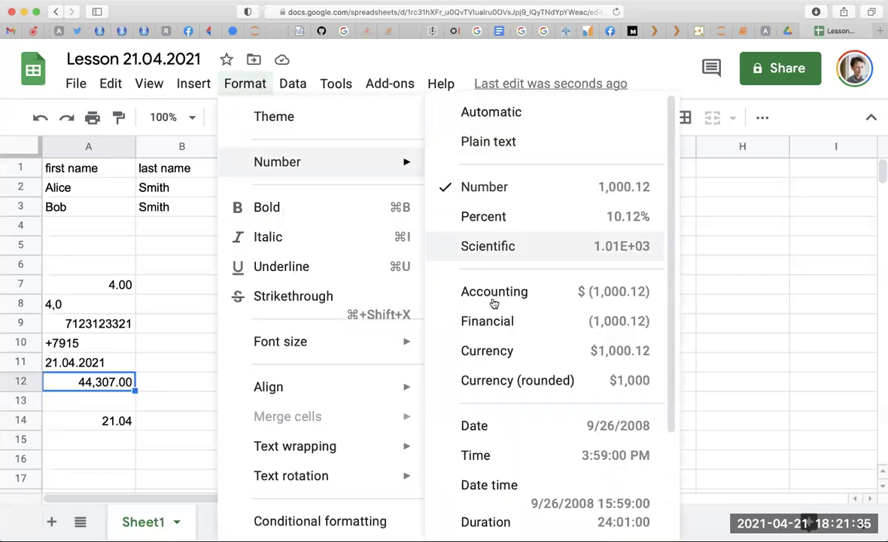
left_click(497, 433)
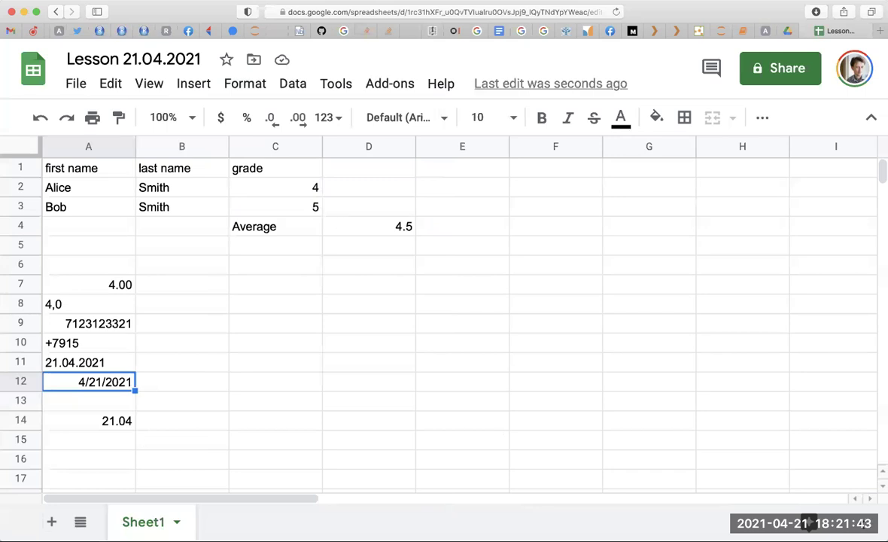
key("Tab")
key("Left")
Switch A12 to the date-time format, showing 4/21/2021 0:00
left_click(291, 91)
mouse_move(244, 83)
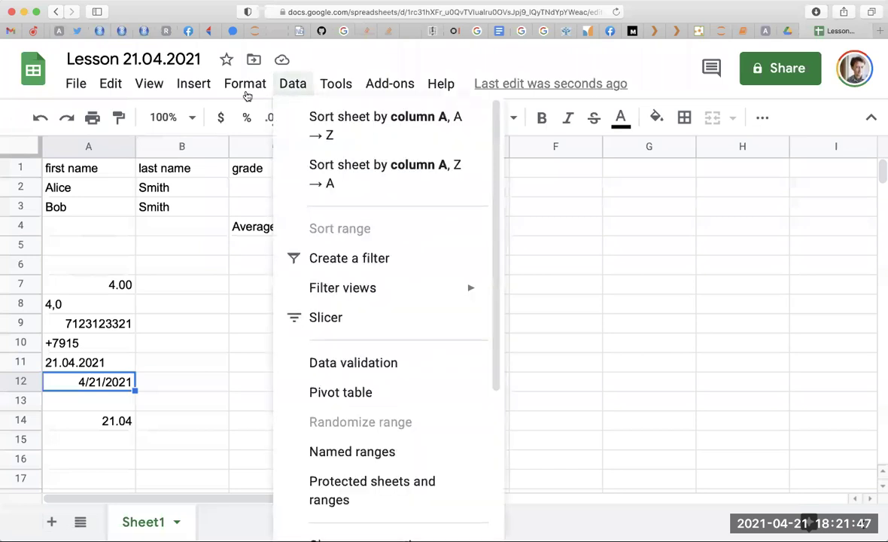
mouse_move(277, 162)
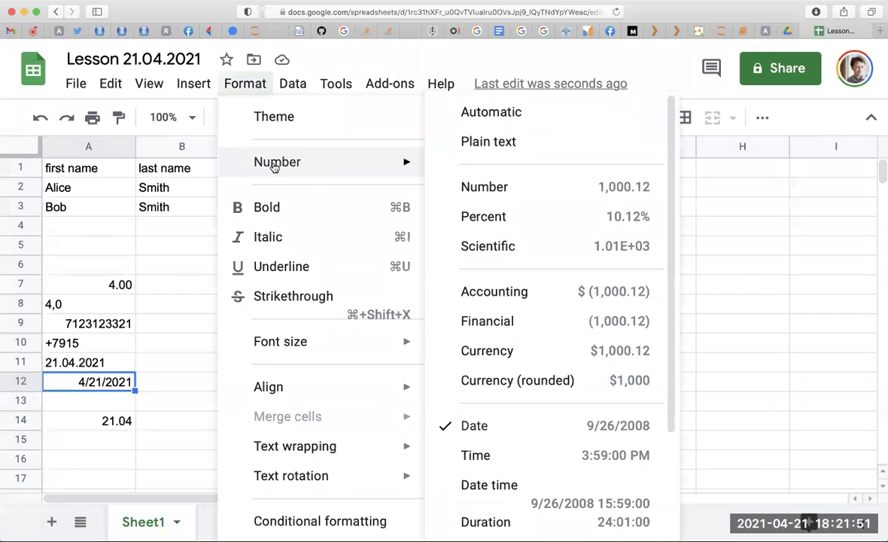
left_click(557, 491)
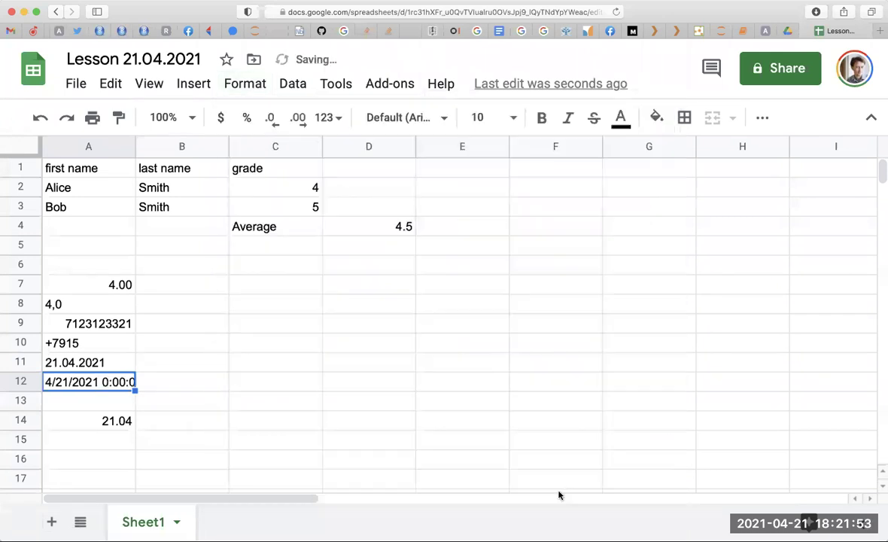
left_click(201, 88)
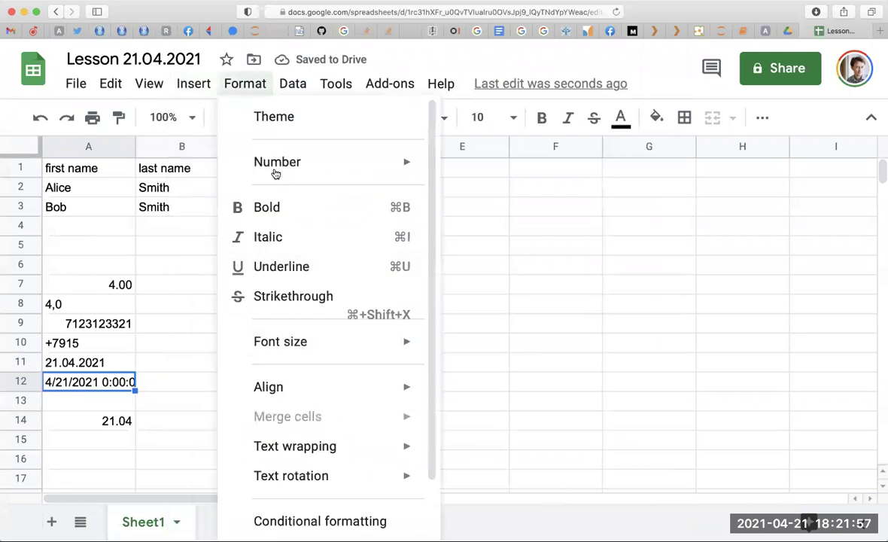
left_click(194, 85)
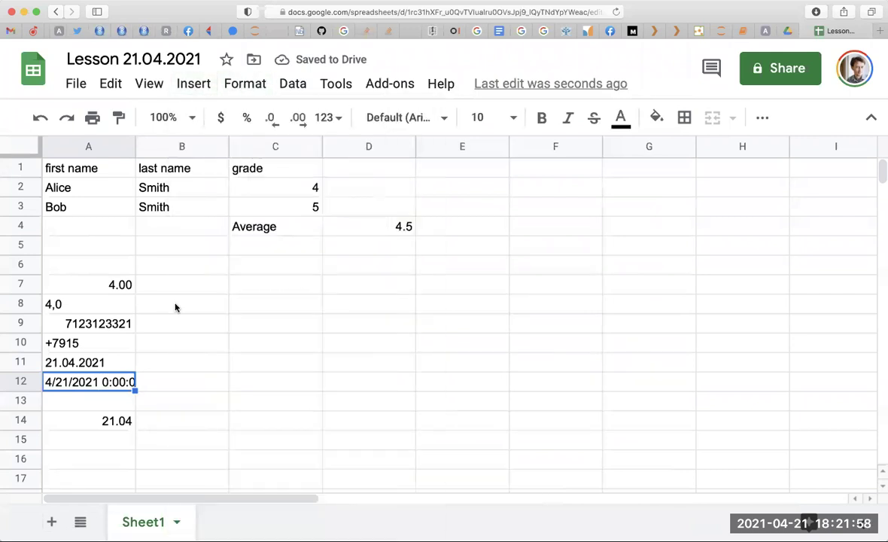
left_click(184, 384)
key("Up")
key("Up")
key("Up")
key("Up")
key("Up")
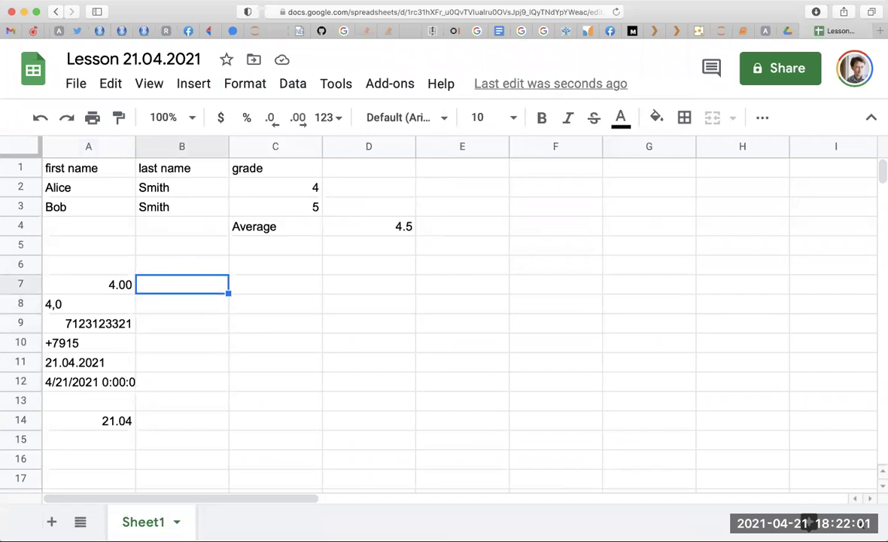
key("Right")
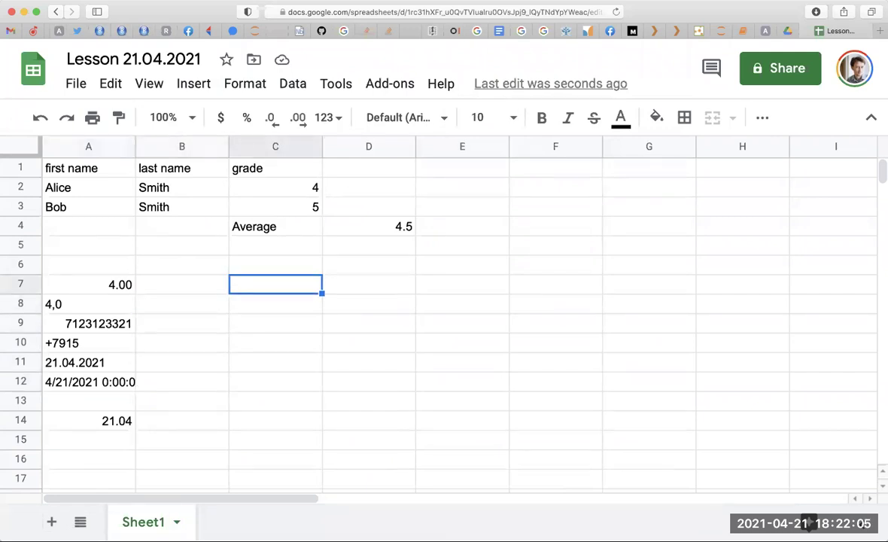
left_click(88, 285)
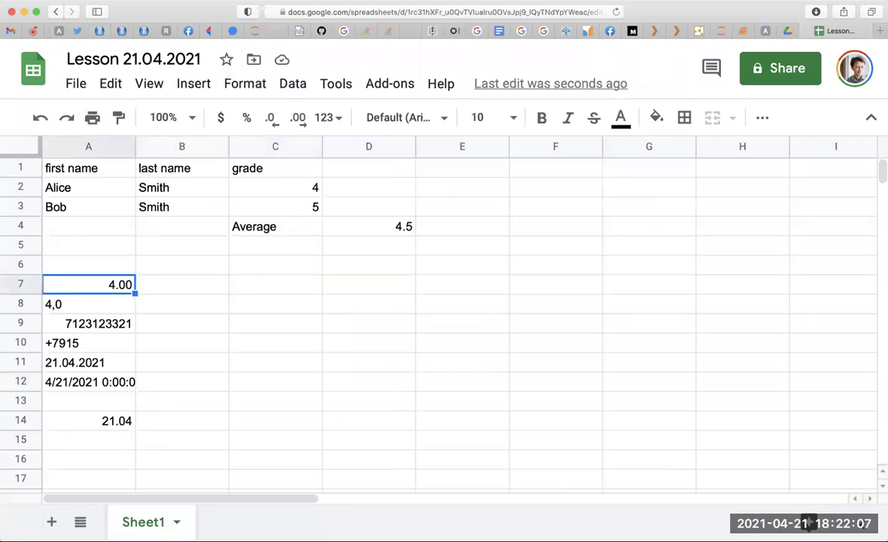
Clear the test values in A7:A14 and the Average row in C4:D4
key("shift+Down")
key("shift+Down")
key("shift+Down")
key("shift+Down")
key("shift+Down")
key("shift+Down")
key("shift+Down")
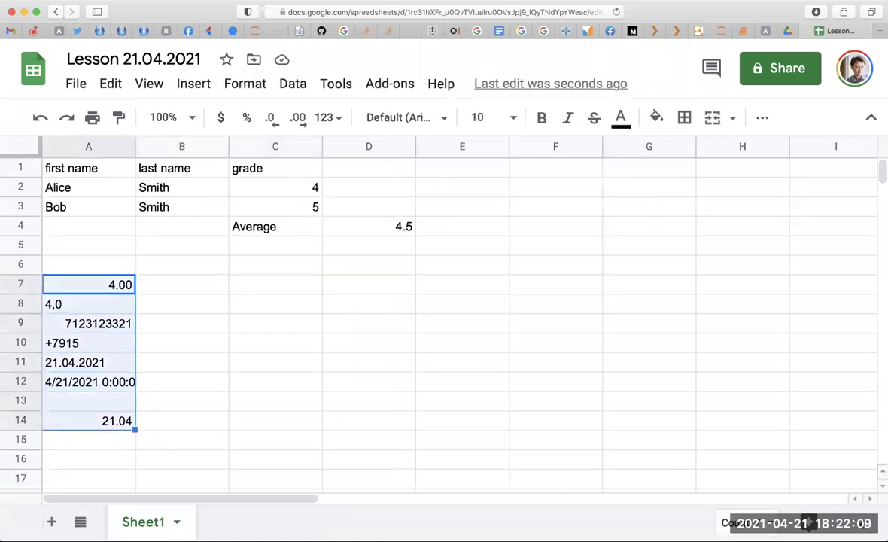
key("Delete")
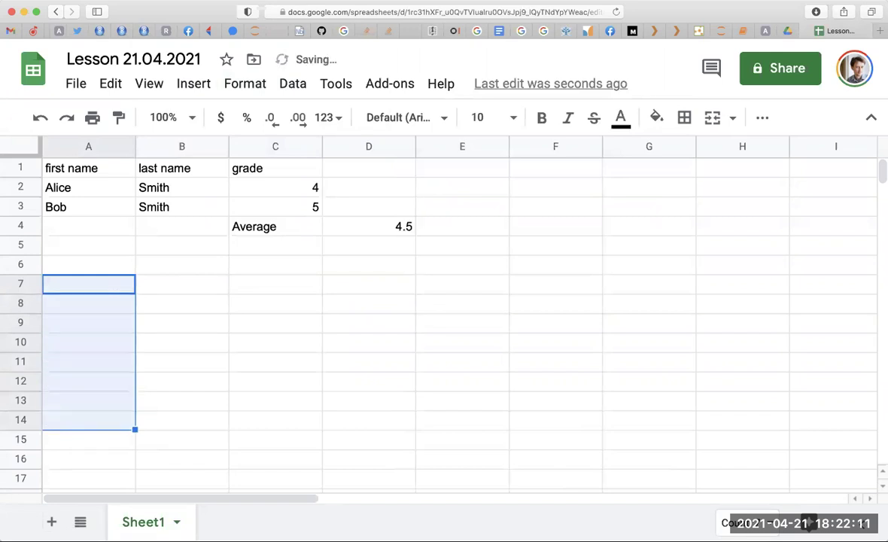
left_click(181, 225)
left_click(274, 226)
key("shift+Right")
key("Delete")
key("Left")
key("Left")
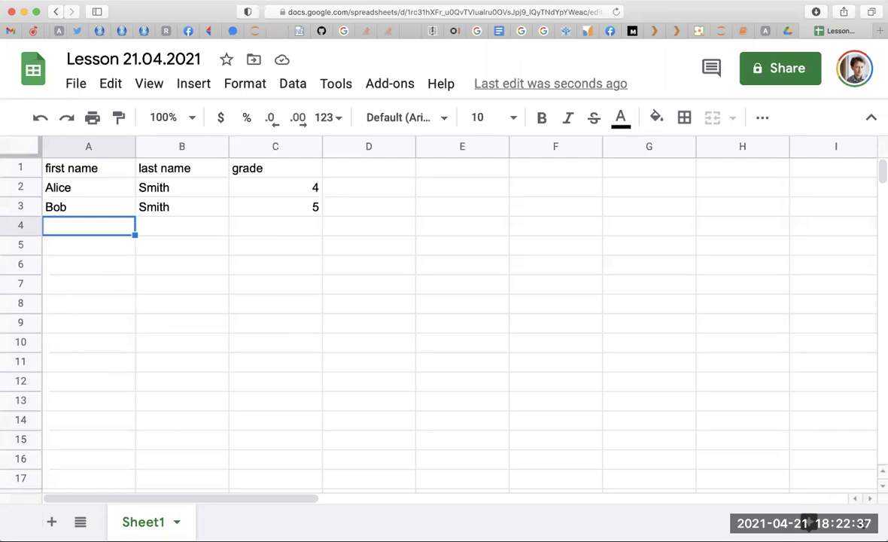
Move along row 4 and the grade column to D2, checking the cleaned table
key("Right")
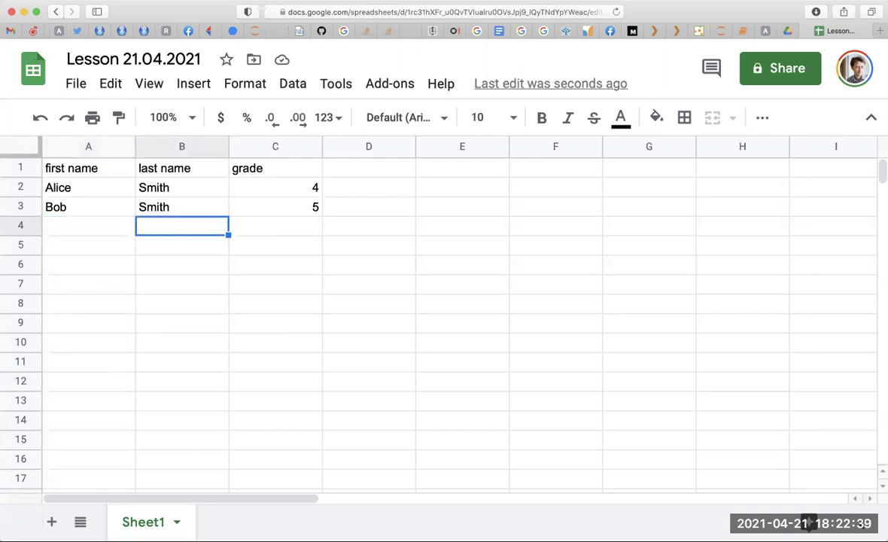
key("Right")
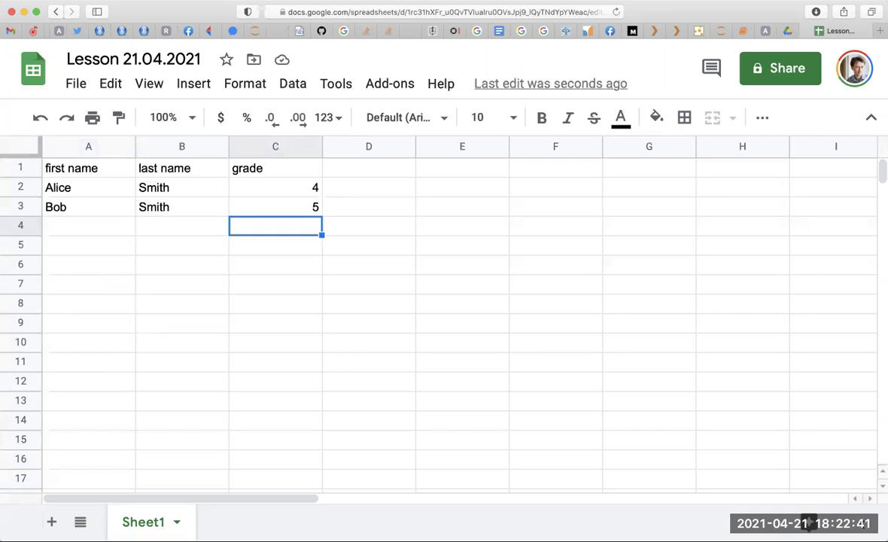
left_click(276, 245)
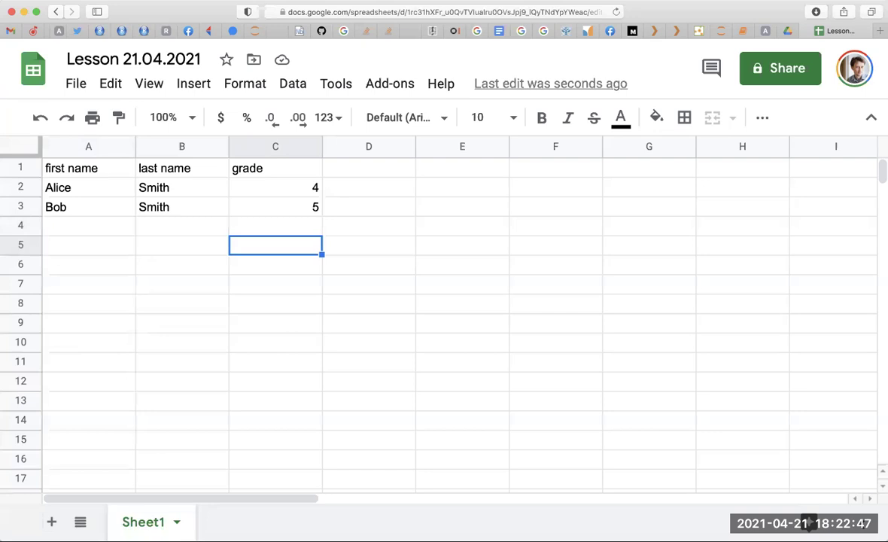
key("Up")
key("Up")
key("Up")
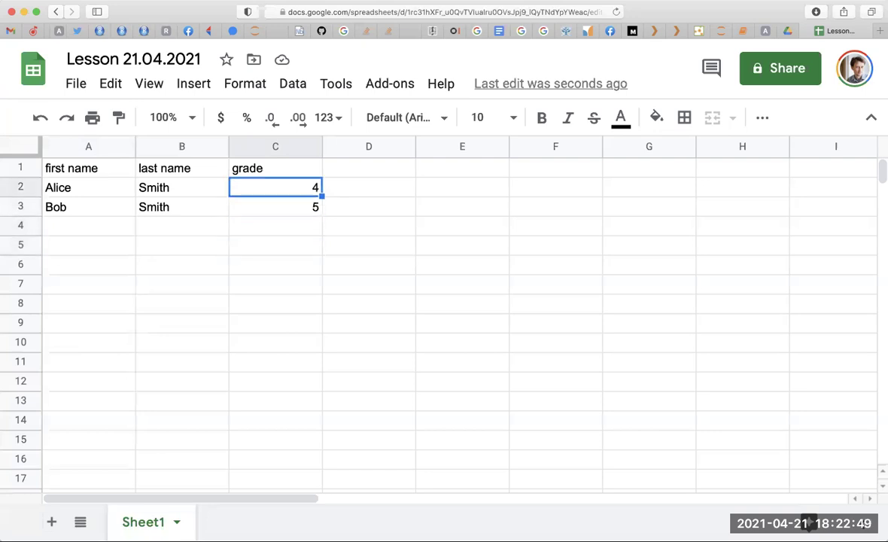
key("Right")
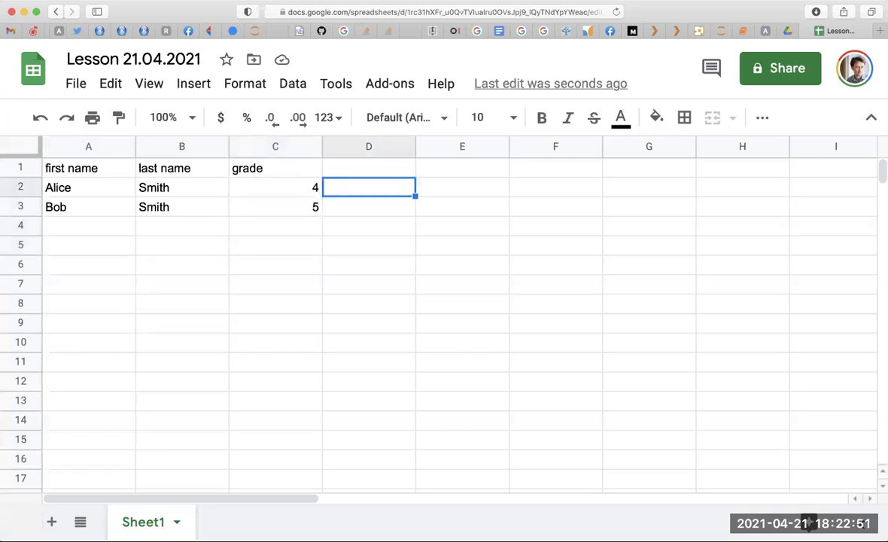
key("Down")
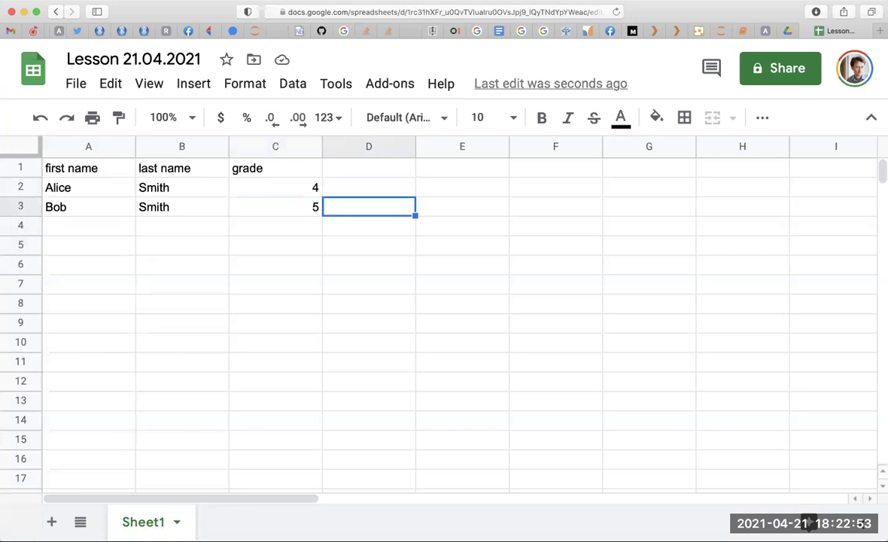
key("Up")
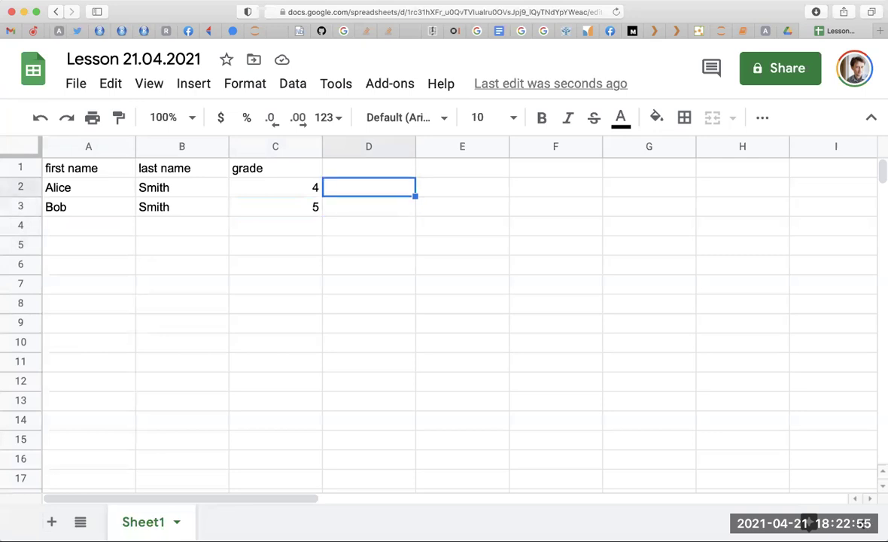
Cancel the started formula and rename the C1 header from grade to grade1
type("=")
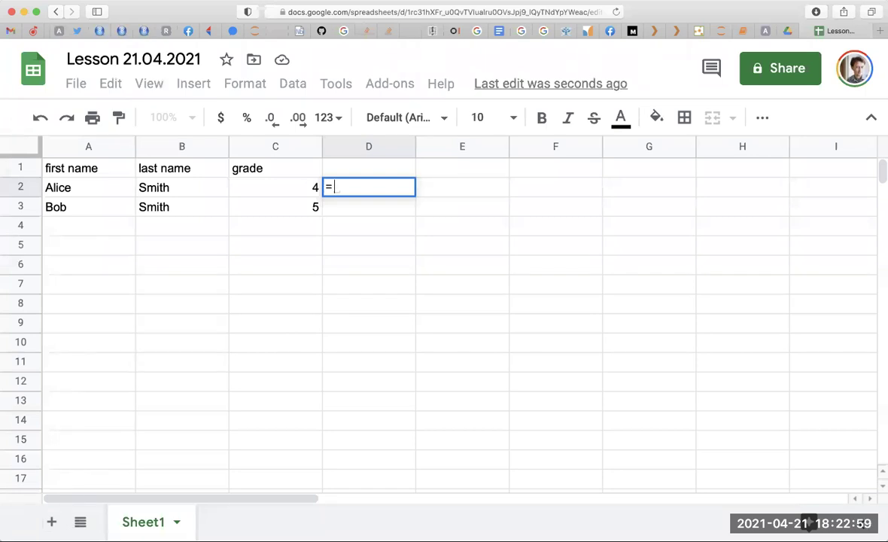
key("Escape")
key("Up")
key("Left")
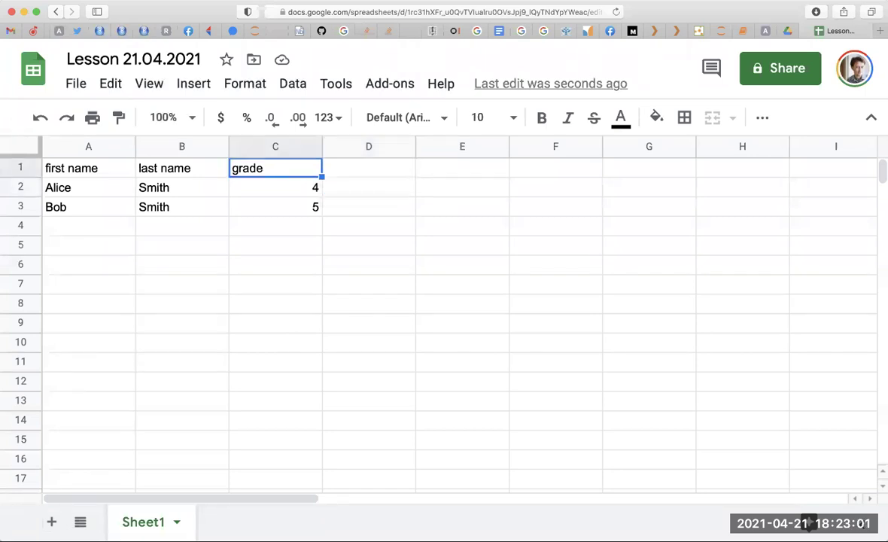
key("Return")
type("1")
key("Return")
Add a grade2 header in D1 with values 3 and 2 below it
key("Up")
key("Right")
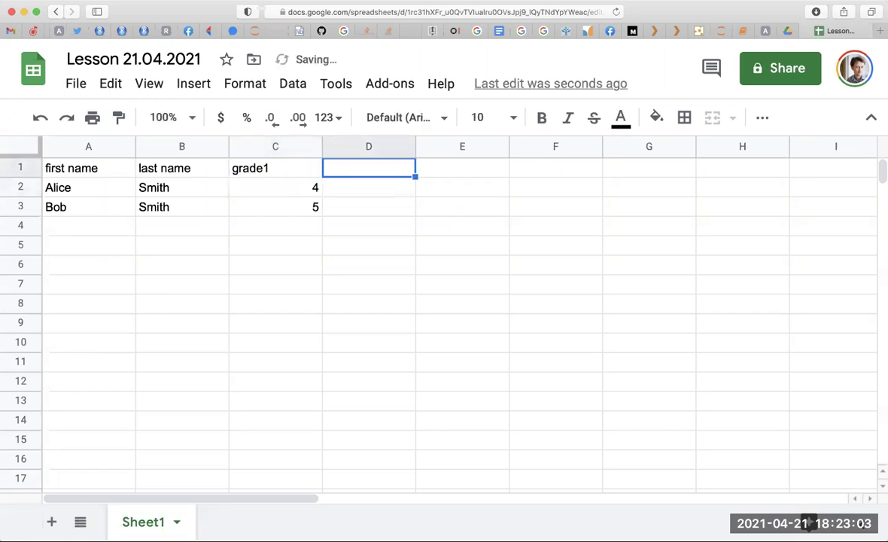
type("grade2")
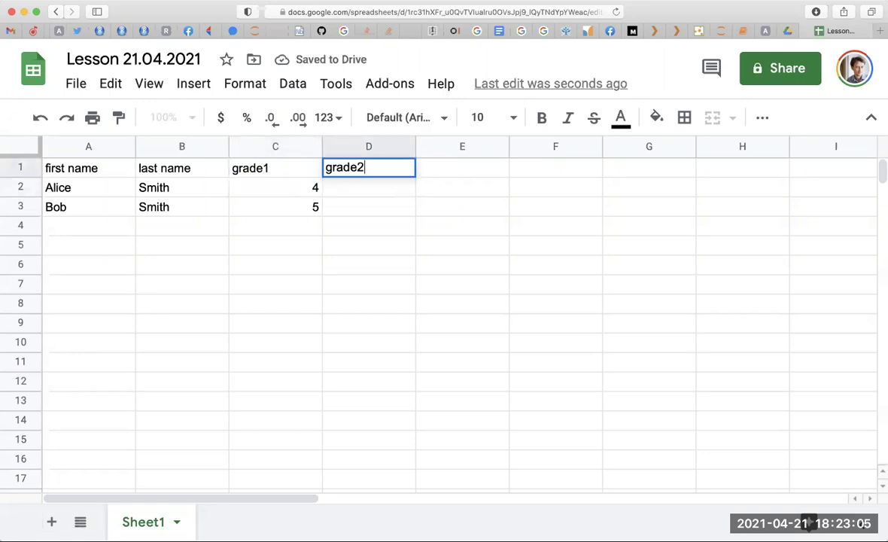
key("Return")
type("3")
key("Return")
type("2")
key("Return")
left_click(368, 187)
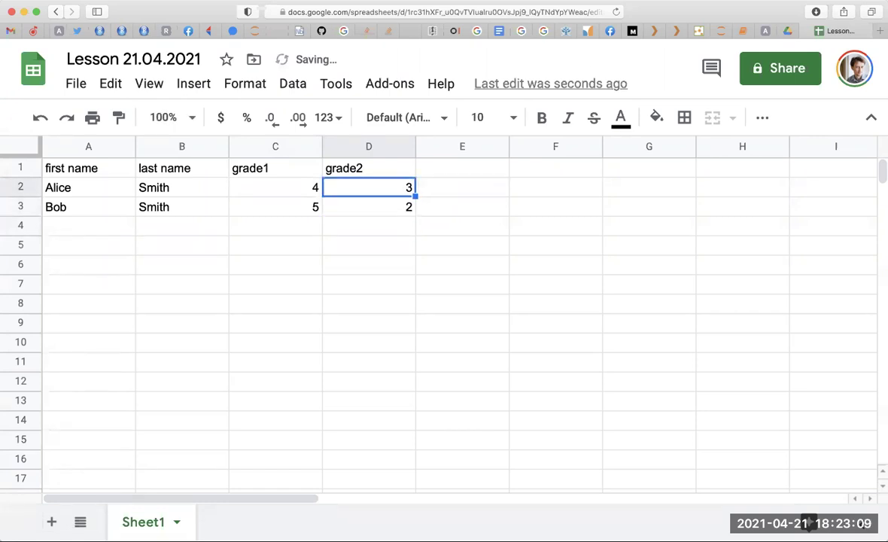
Add an average column in E using =AVERAGE(C2:D2), autofilled down to E3
left_click(462, 168)
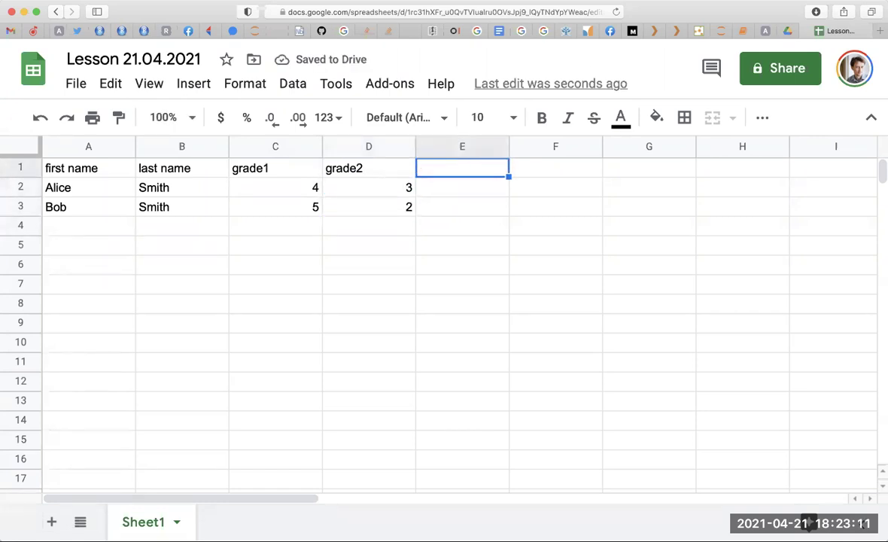
type("average")
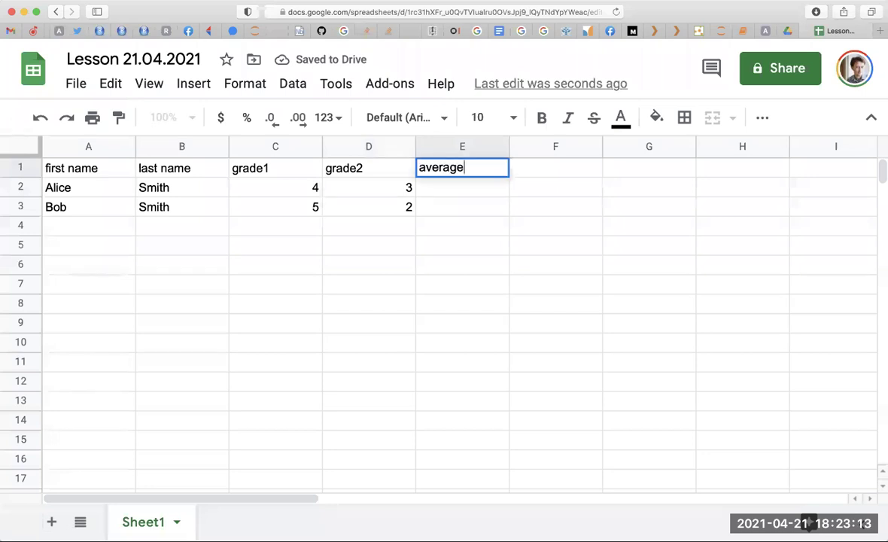
key("Return")
type("=")
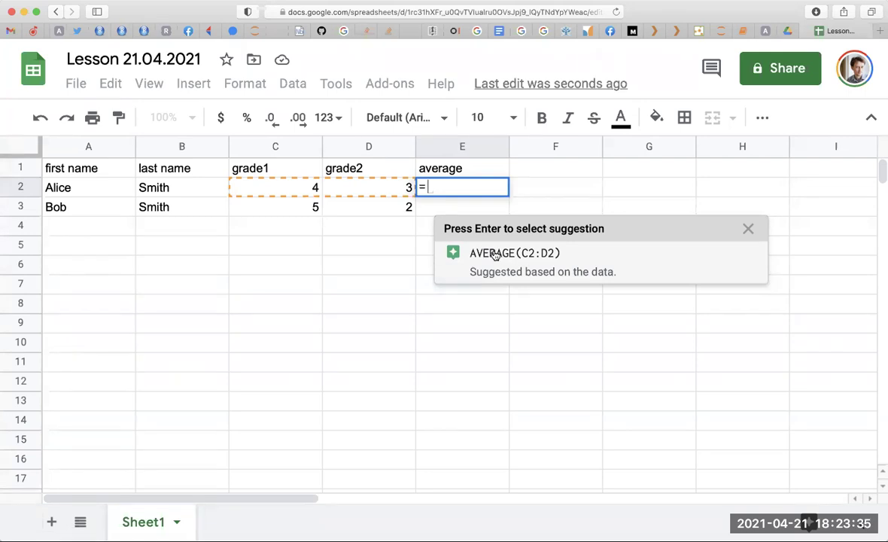
left_click(496, 255)
key("Return")
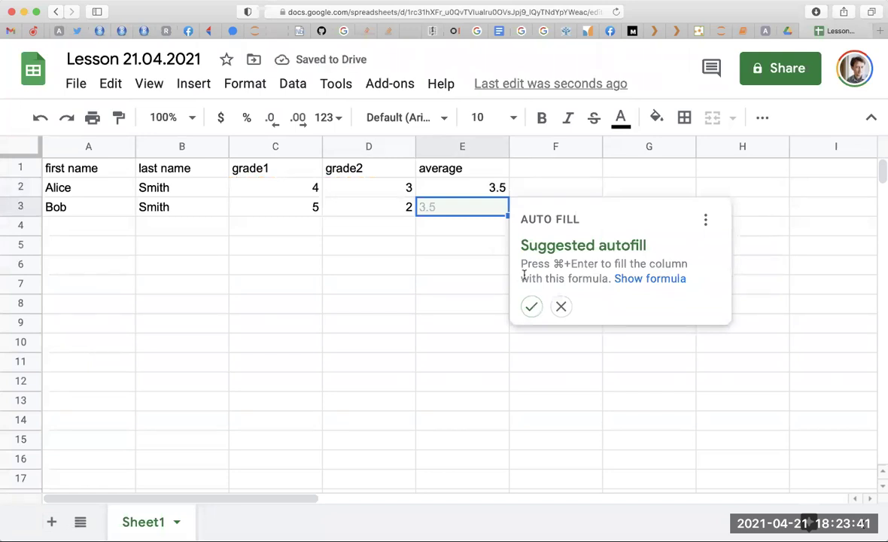
left_click(531, 308)
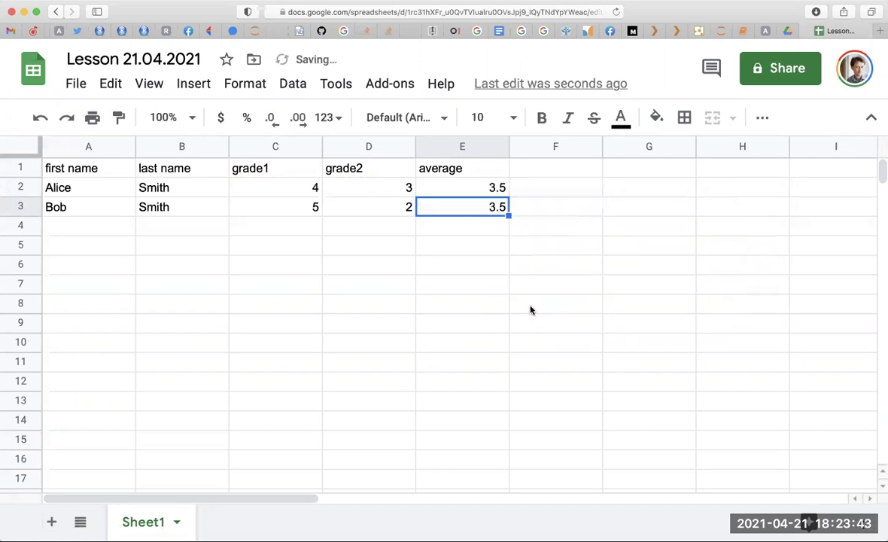
left_click(391, 204)
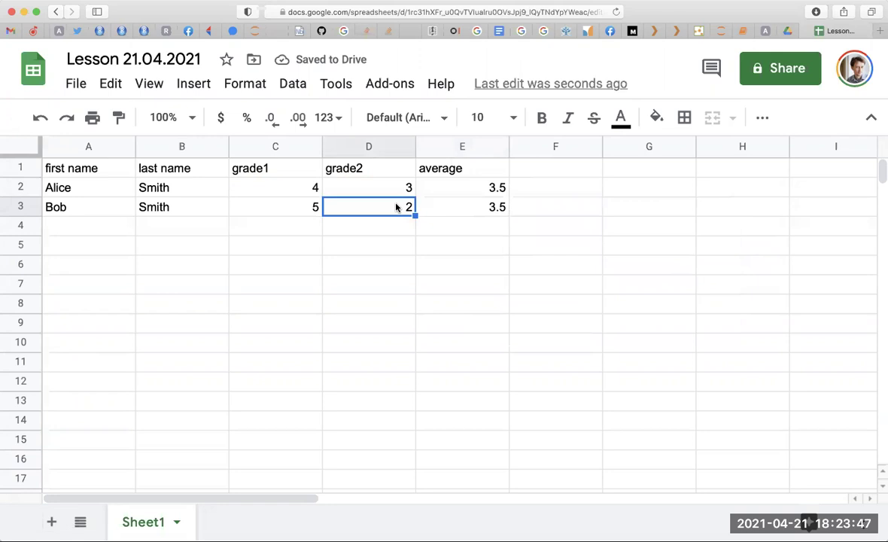
Change the second student's grade2 in D3 to 4, raising their average to 4.5
type("4")
key("Return")
key("Up")
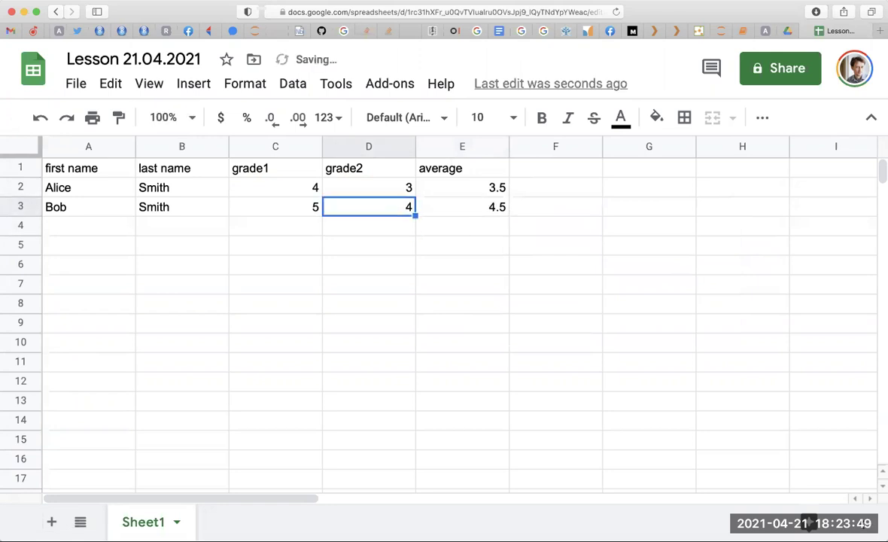
key("Left")
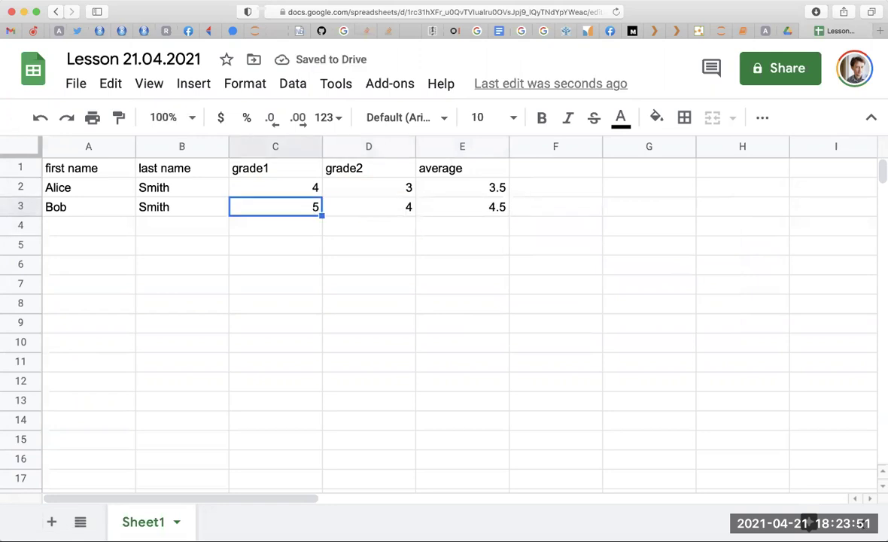
Enter row 4 grades: 2 in C4 and 3 in D4
key("Down")
type("2")
key("Return")
key("Right")
key("Up")
type("3")
key("Return")
key("Up")
Enter row 5 grades: 4 in C5 and 2 in D5
key("Right")
key("Down")
key("Left")
key("Left")
type("4")
key("Return")
key("Up")
key("Right")
type("2")
key("Return")
key("Up")
key("Up")
key("Right")
key("Right")
key("Up")
key("Left")
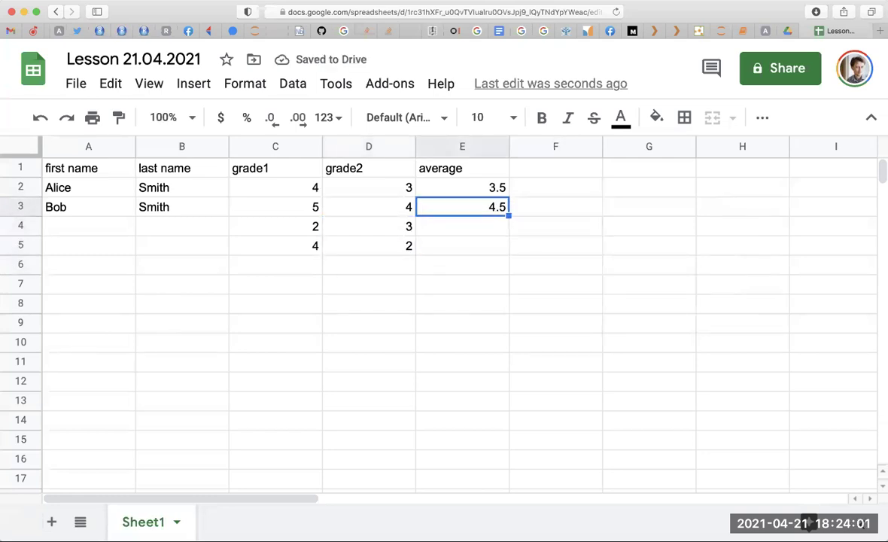
Inspect E3's AVERAGE formula and its C3 and D3 references without changing it
double_click(491, 210)
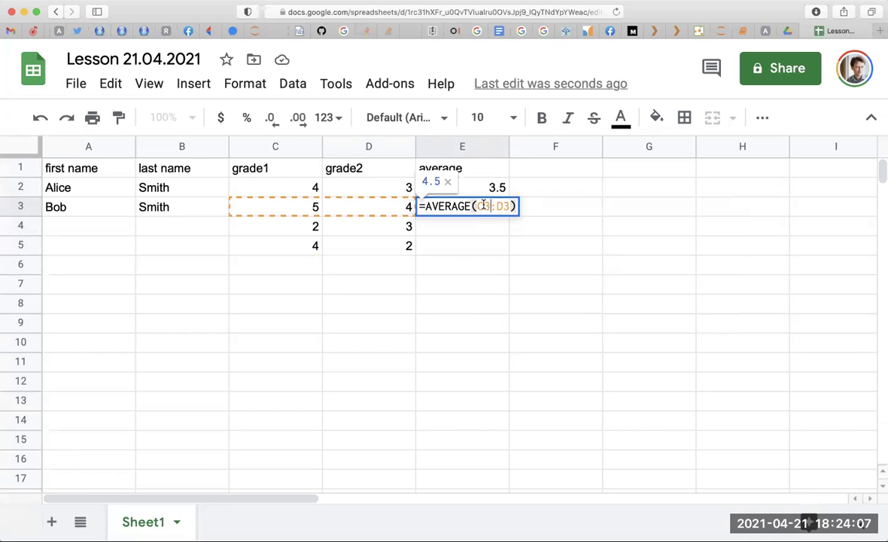
double_click(487, 206)
left_click(490, 206)
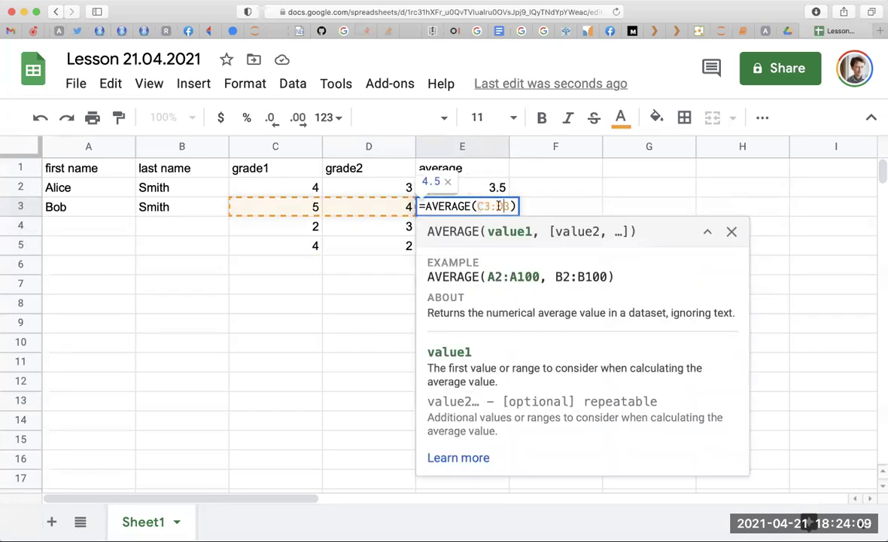
double_click(507, 206)
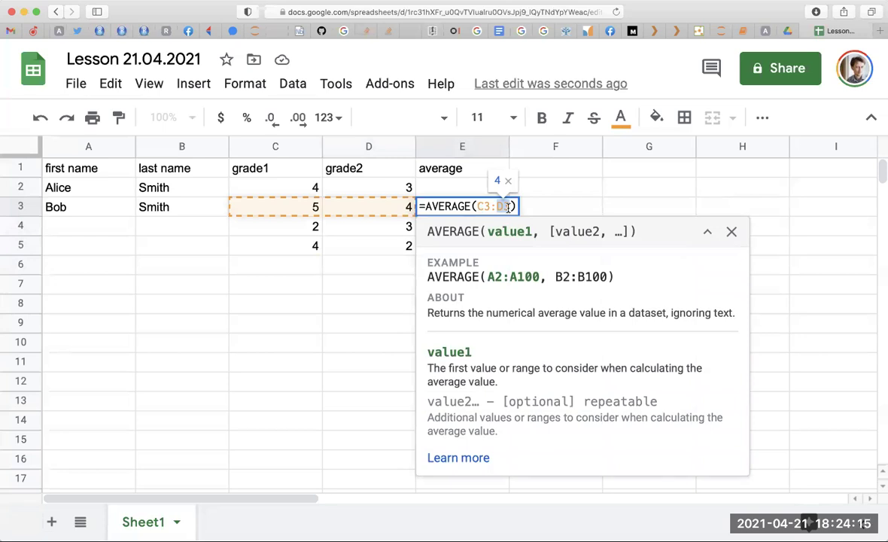
left_click(509, 207)
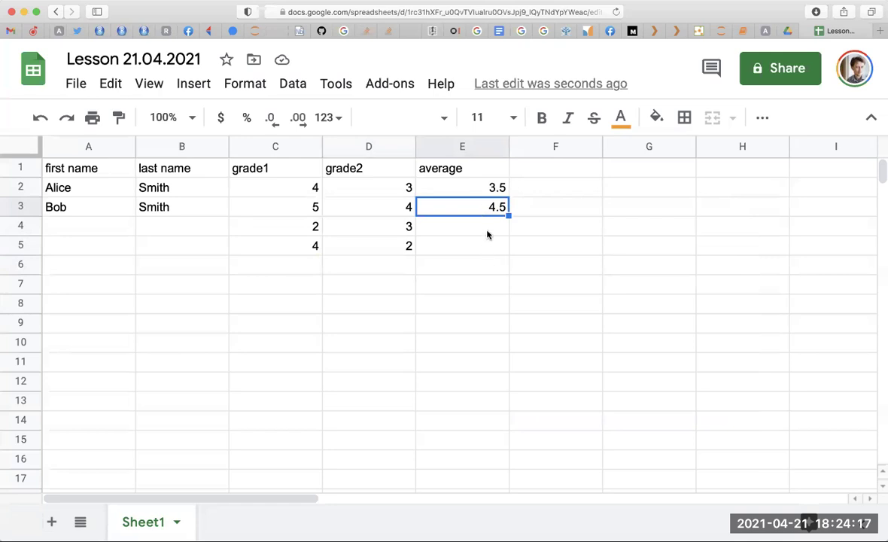
left_click(491, 211)
double_click(492, 211)
key("Escape")
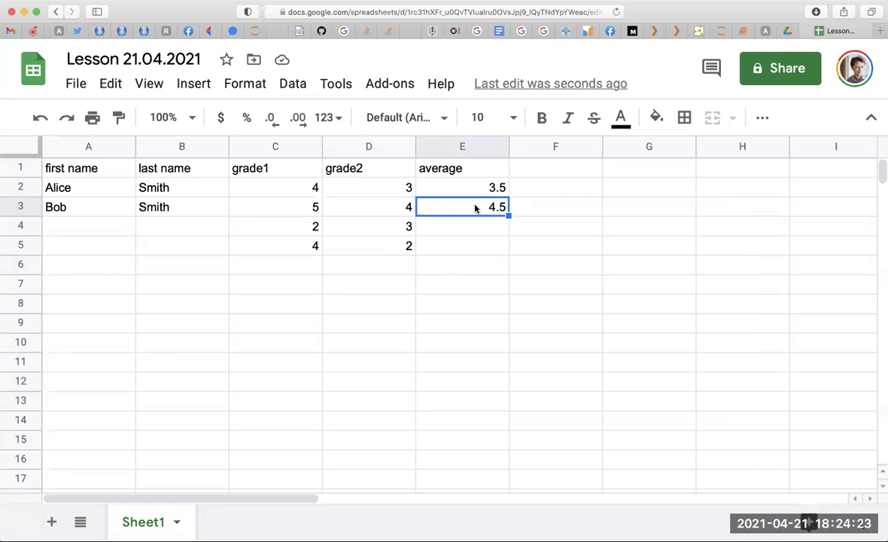
left_click(111, 84)
left_click(144, 221)
left_click(439, 252)
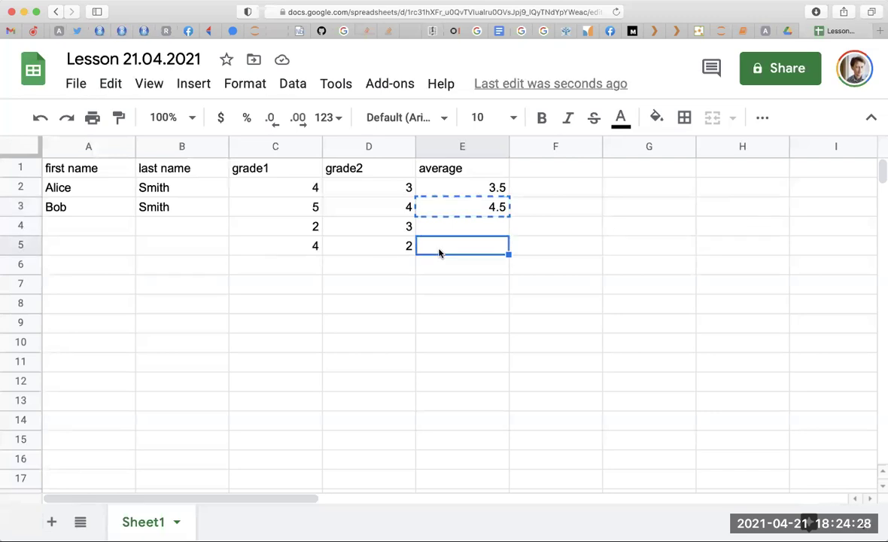
left_click(111, 84)
left_click(158, 251)
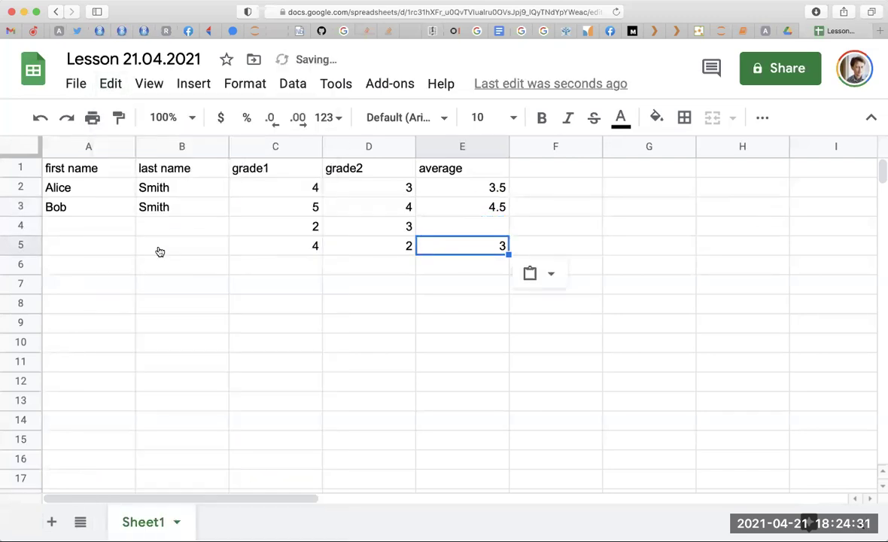
double_click(449, 249)
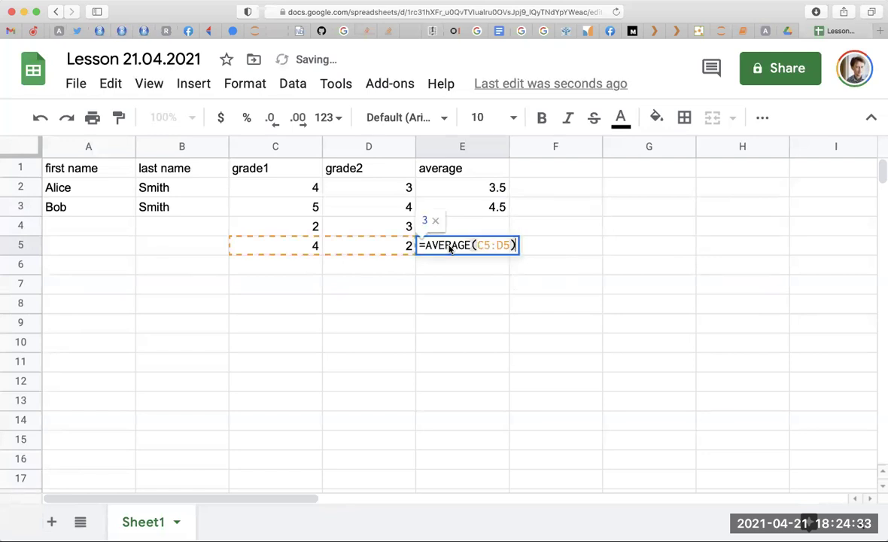
left_click(477, 207)
double_click(477, 207)
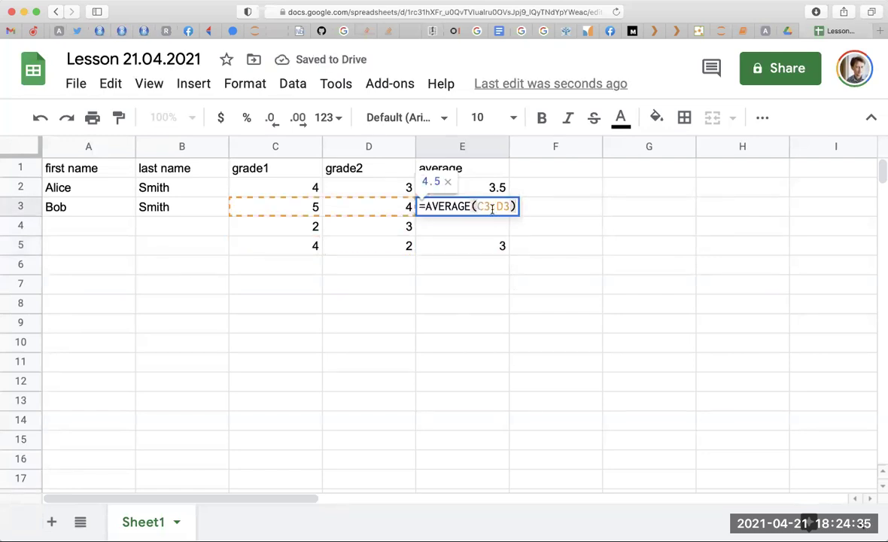
left_click(495, 251)
double_click(493, 252)
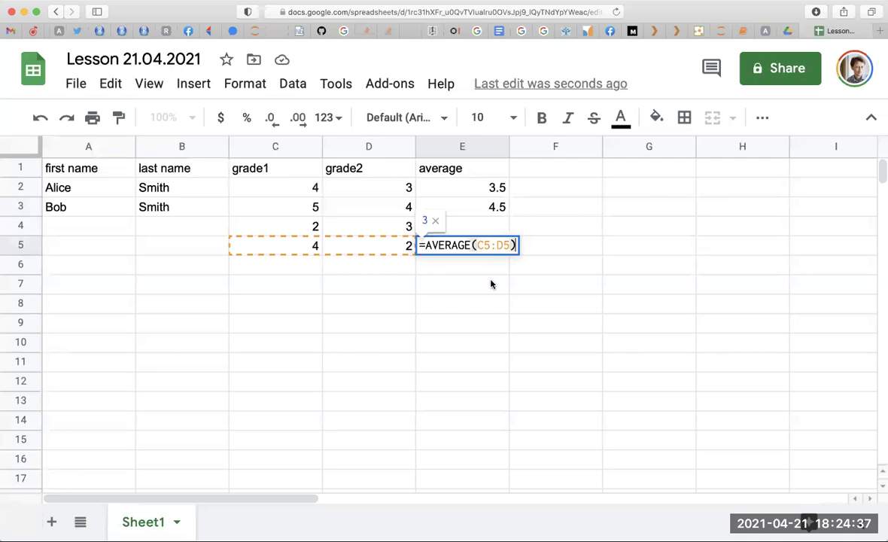
double_click(490, 208)
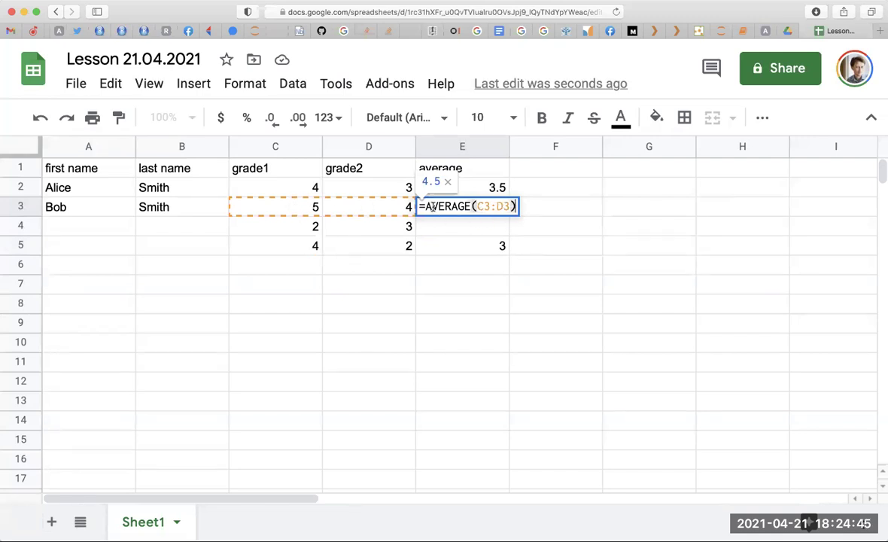
left_click_drag(475, 206, 506, 206)
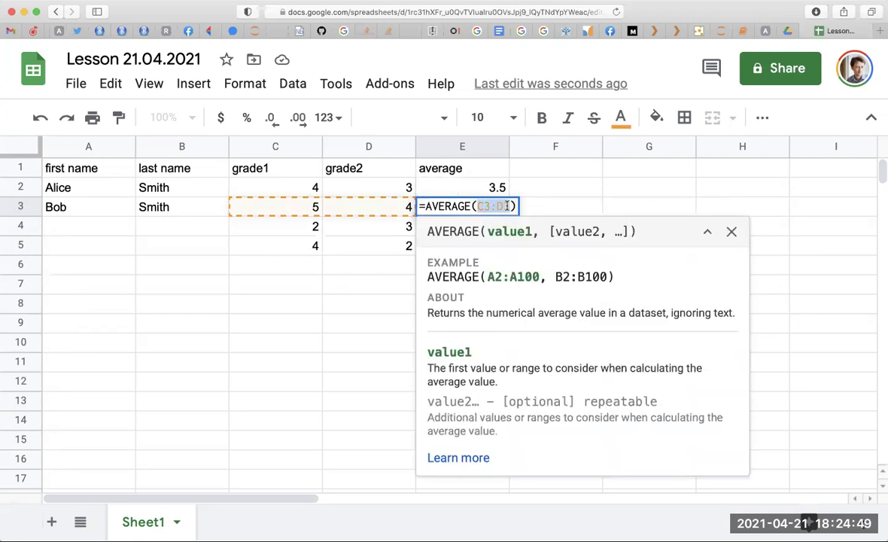
left_click(468, 206)
left_click(474, 206)
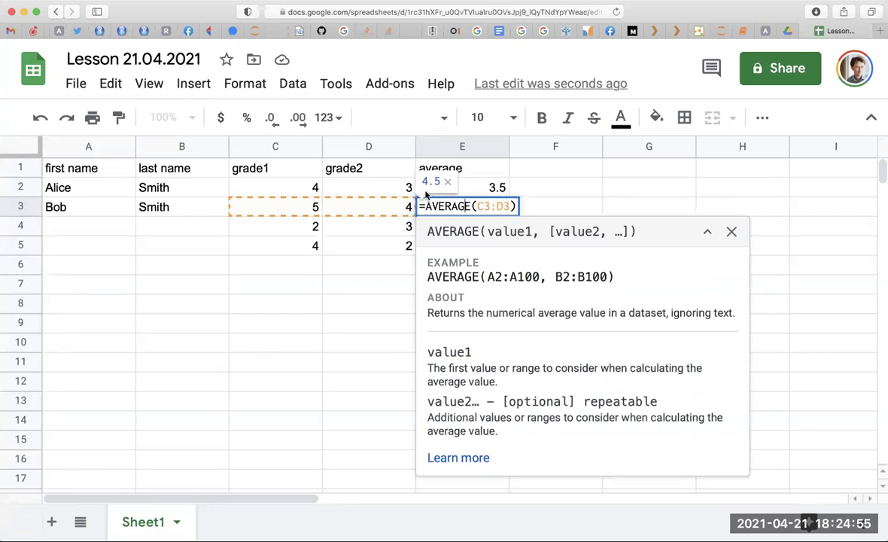
left_click(477, 206)
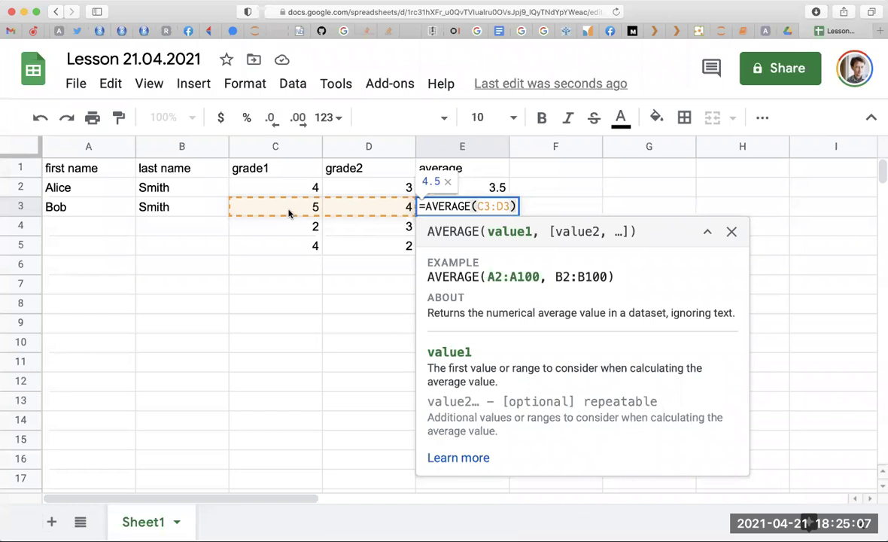
left_click(288, 214)
left_click(382, 209)
left_click(495, 209)
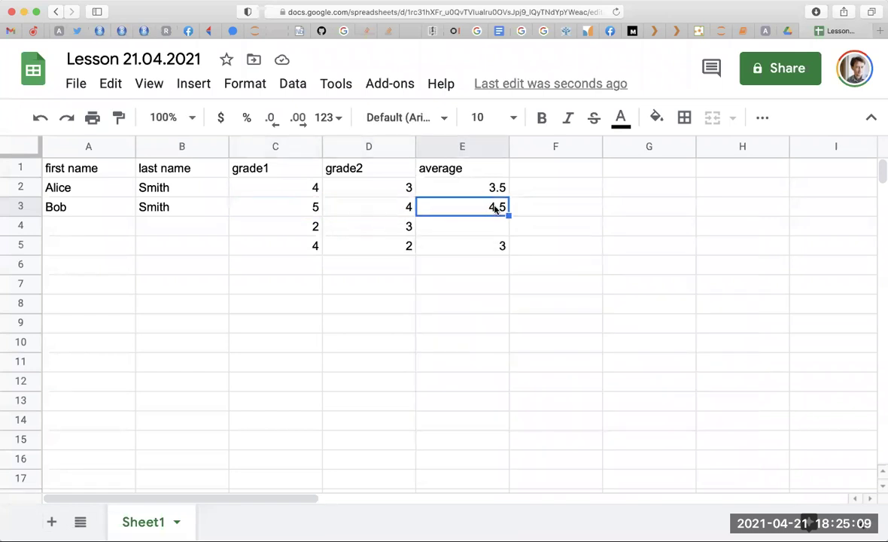
left_click(502, 252)
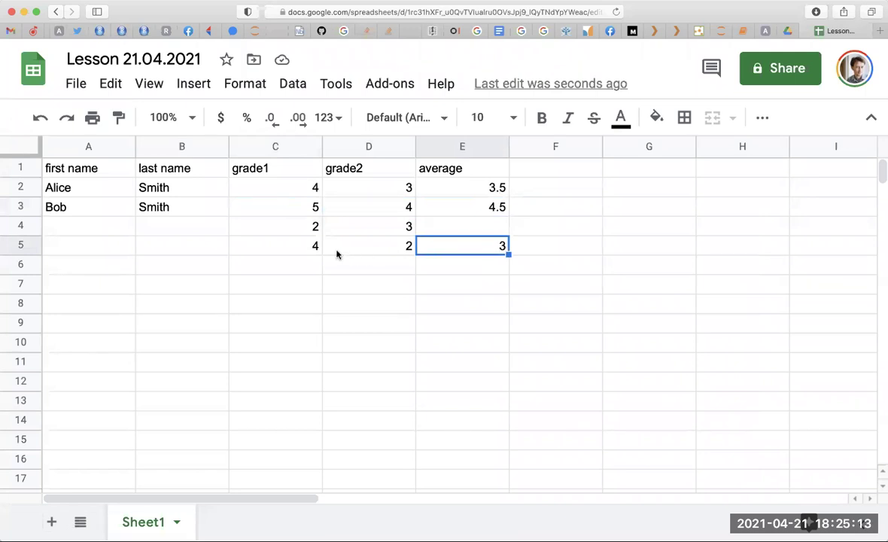
left_click(311, 246)
left_click(361, 248)
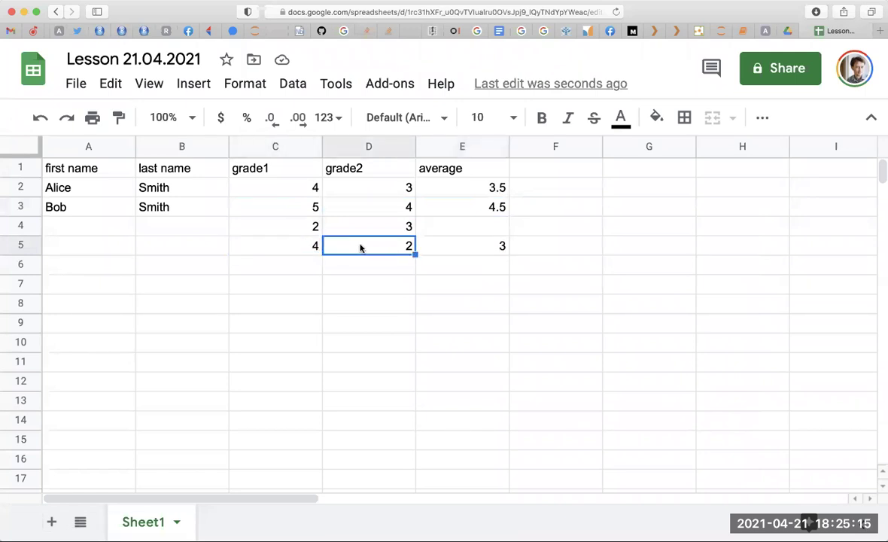
left_click(438, 248)
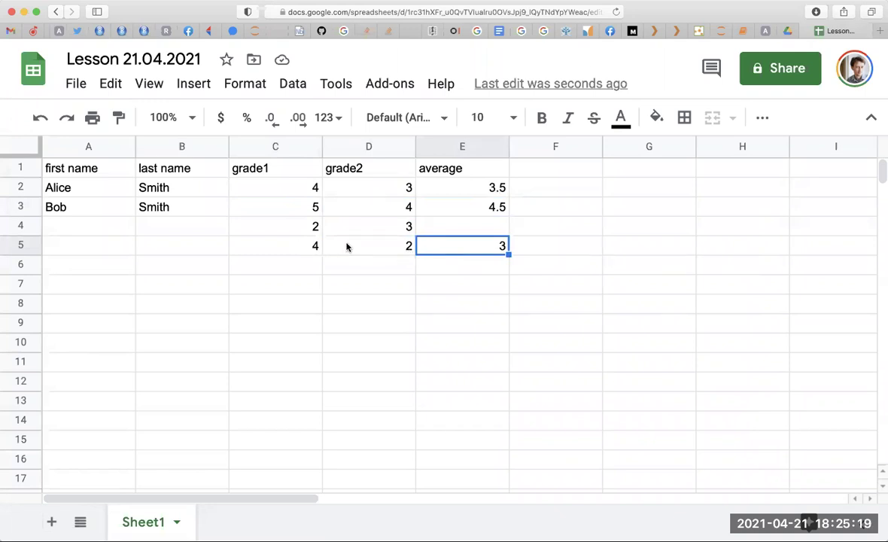
double_click(442, 251)
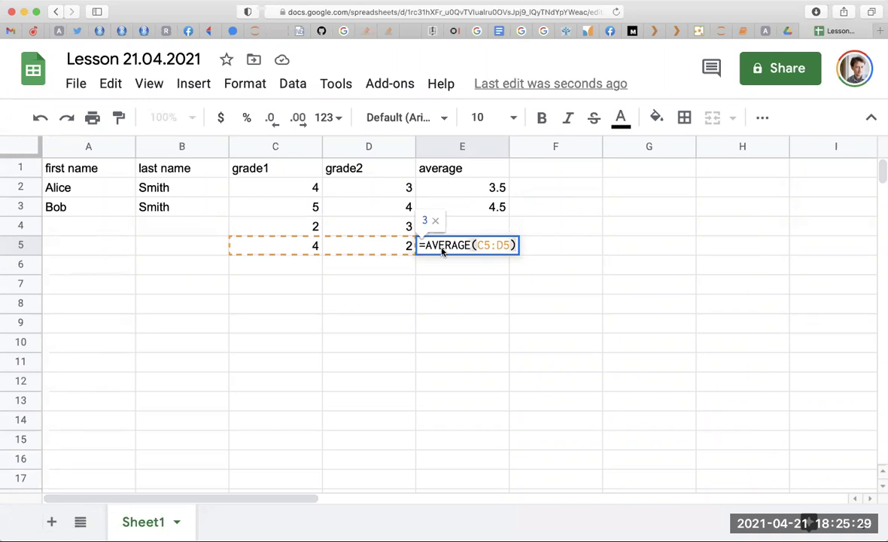
key("Escape")
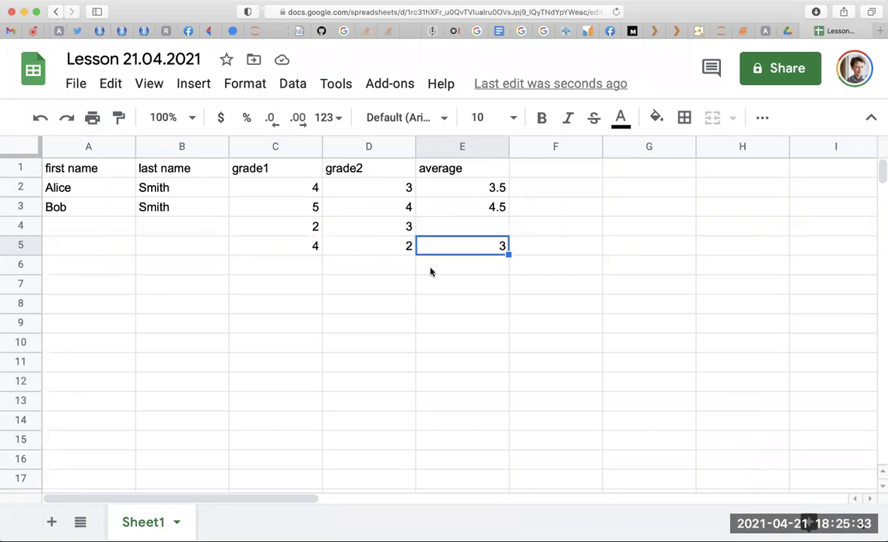
left_click(573, 170)
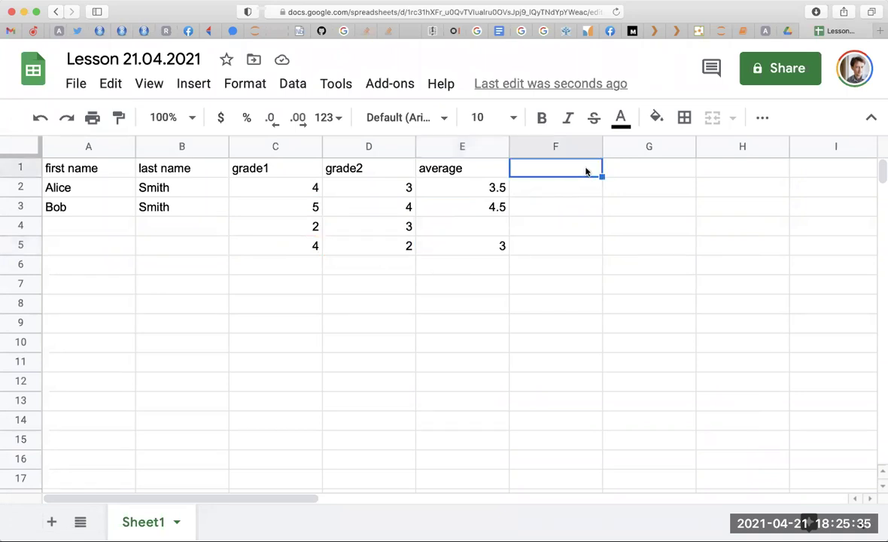
left_click(611, 173)
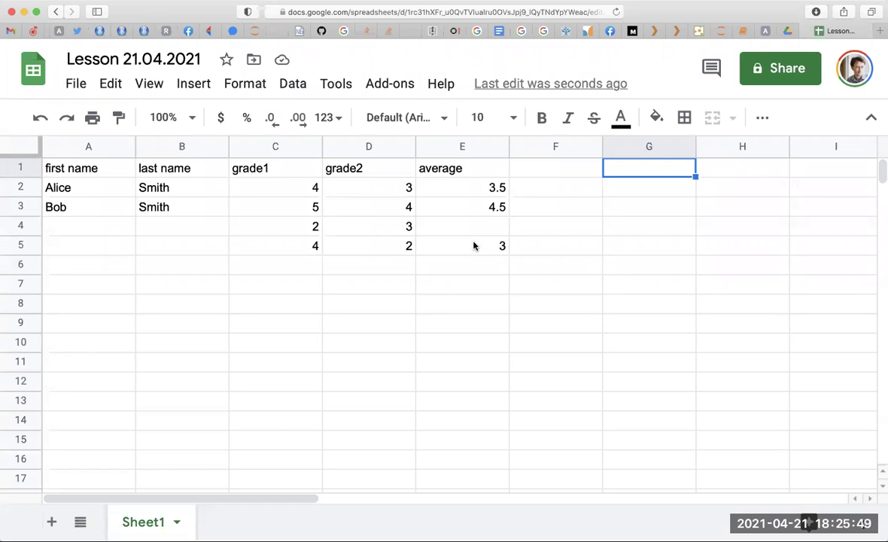
Add a coeff label in G1 with the value 10 in H1
type("coeff")
key("Return")
key("Down")
key("Up")
key("Up")
key("Right")
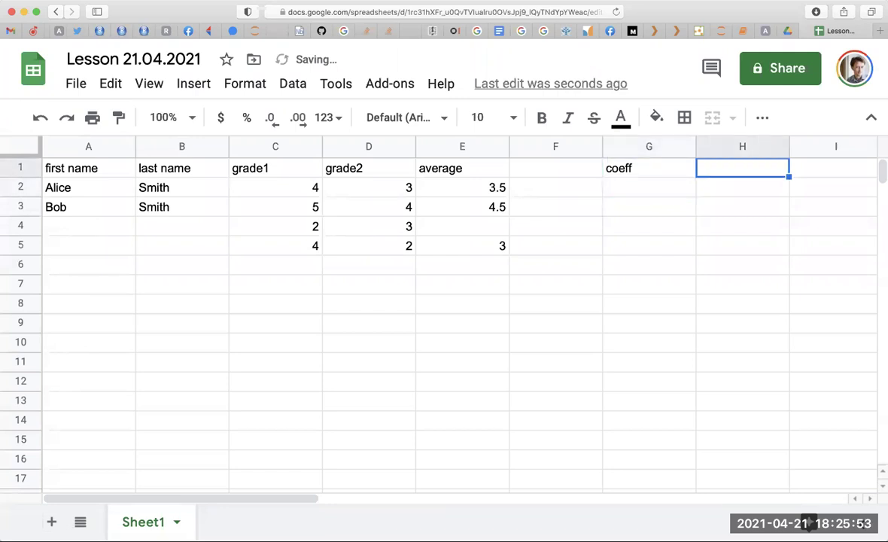
type("10")
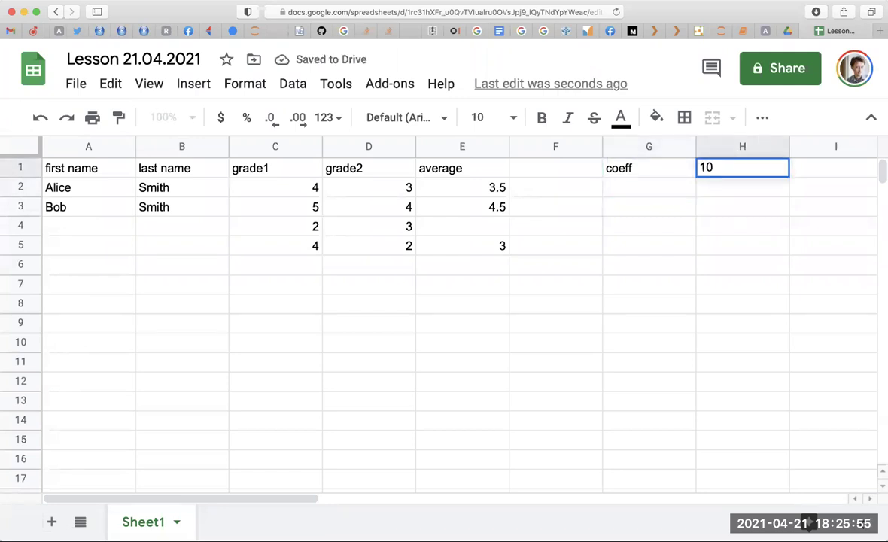
key("Return")
Change E2 to =AVERAGE(C2:D2)*H1 so the first student's average shows 35
key("Left")
key("Left")
key("Left")
key("Return")
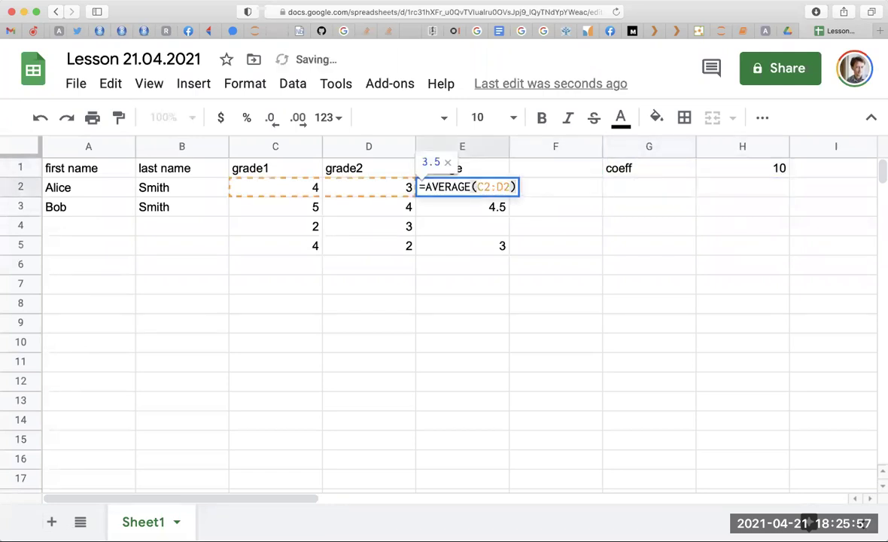
type("*")
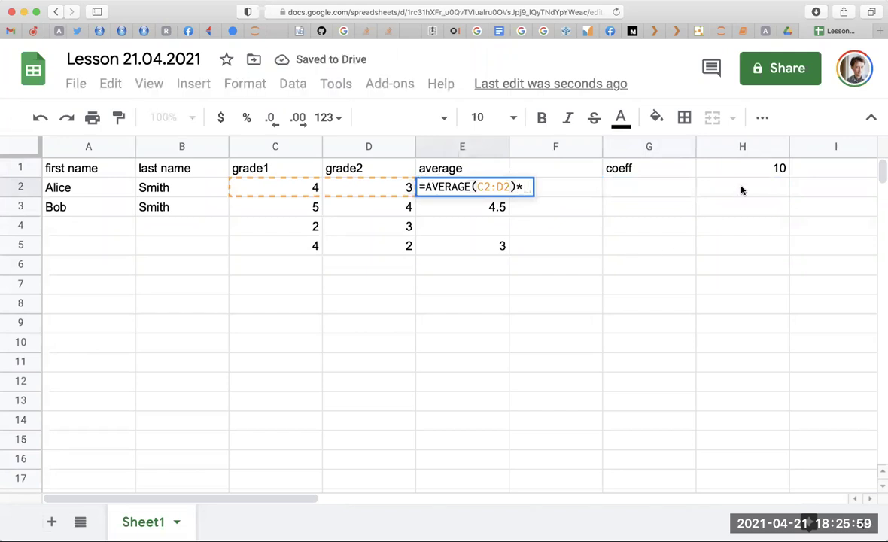
left_click(741, 169)
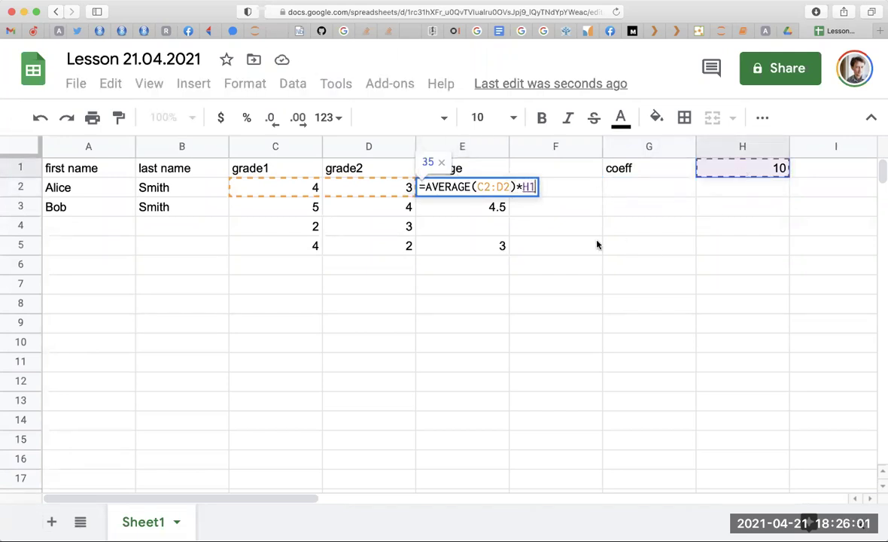
key("Return")
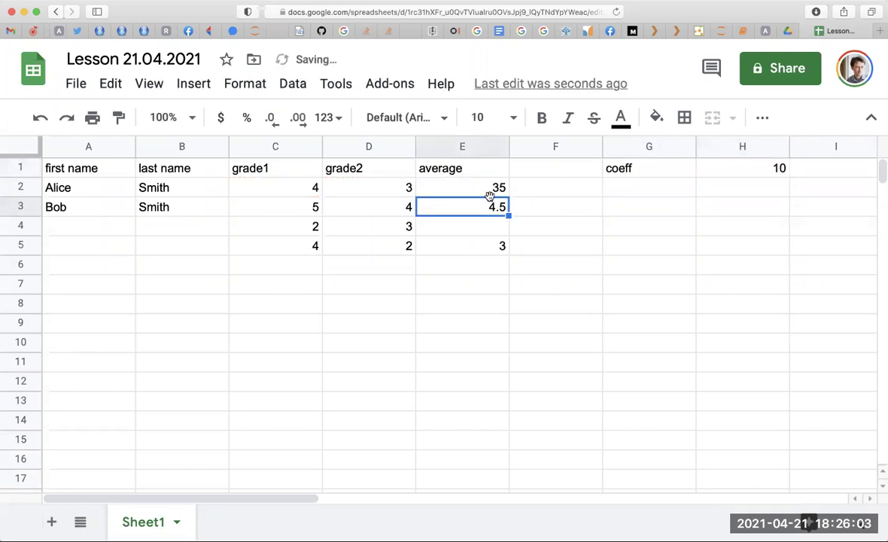
left_click(487, 188)
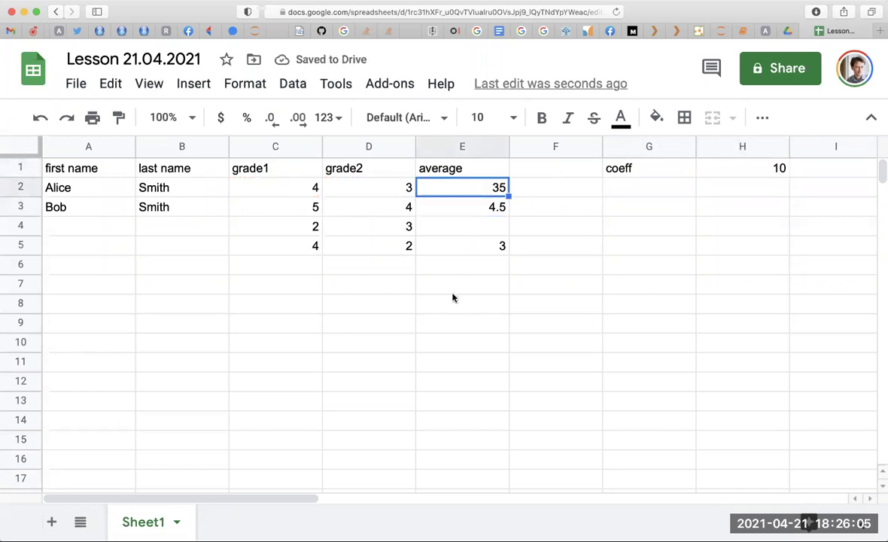
key("Down")
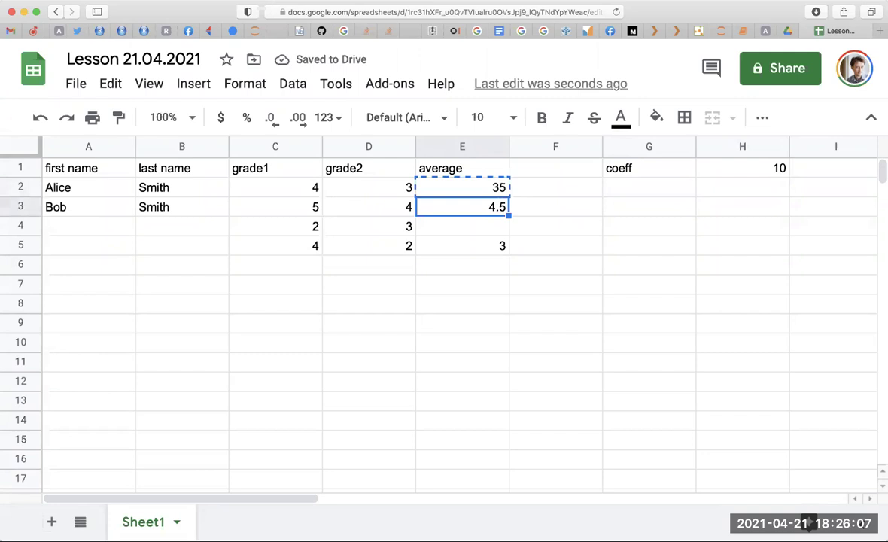
Paste E2's formula into E3 and fill it down through E5
type("0")
key("Up")
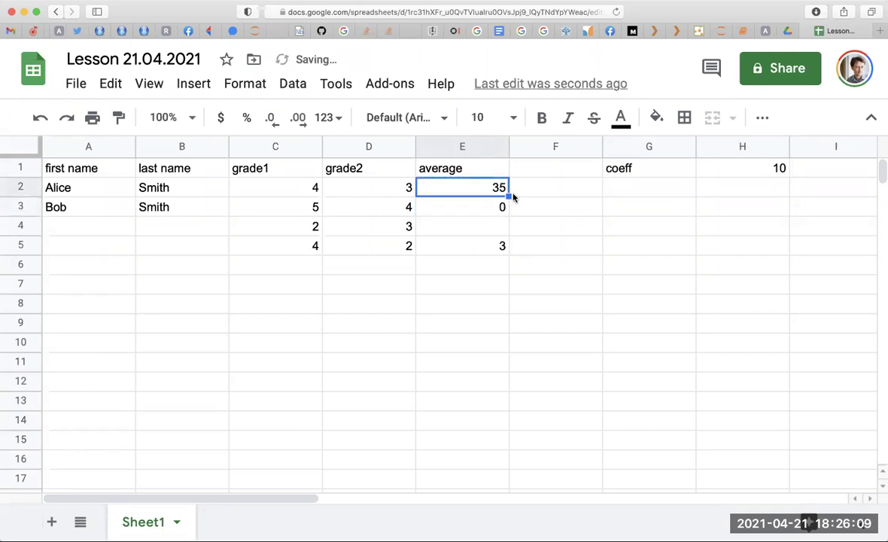
left_click_drag(508, 196, 506, 252)
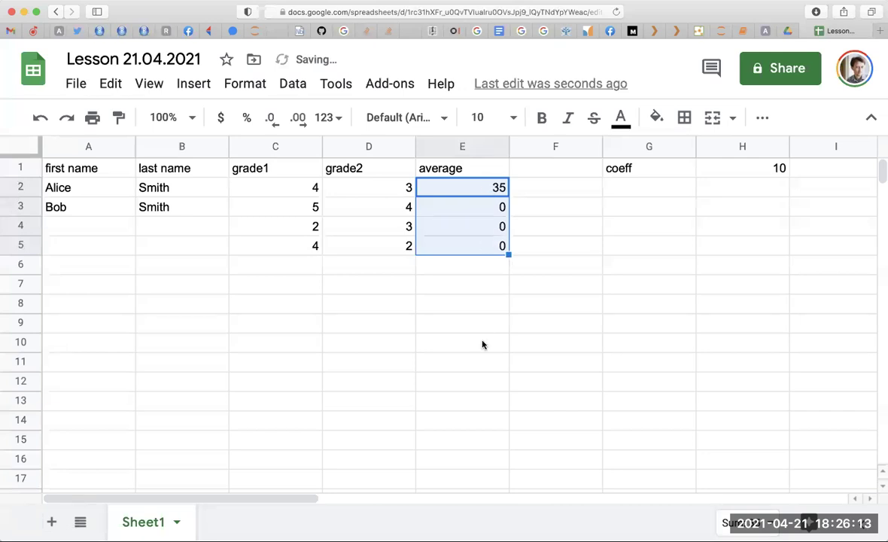
Inspect the formulas in E3, E4 and E5, whose coeff references shifted to empty cells
left_click(491, 210)
double_click(491, 209)
key("Escape")
left_click(478, 226)
double_click(478, 226)
key("Escape")
left_click(472, 248)
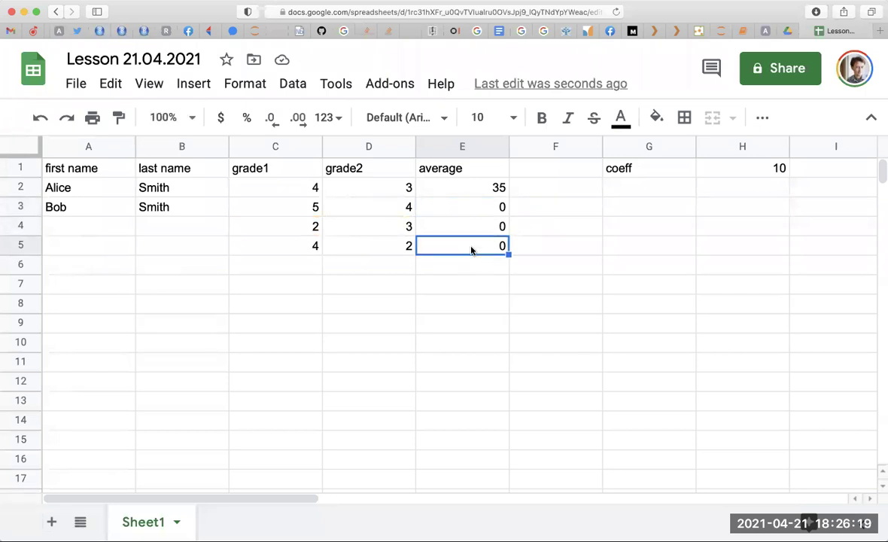
double_click(471, 249)
key("Escape")
Compare E2's H1 reference with E3's shifted H2 reference, then reopen E2's formula
left_click(477, 188)
double_click(477, 188)
key("Escape")
left_click(475, 207)
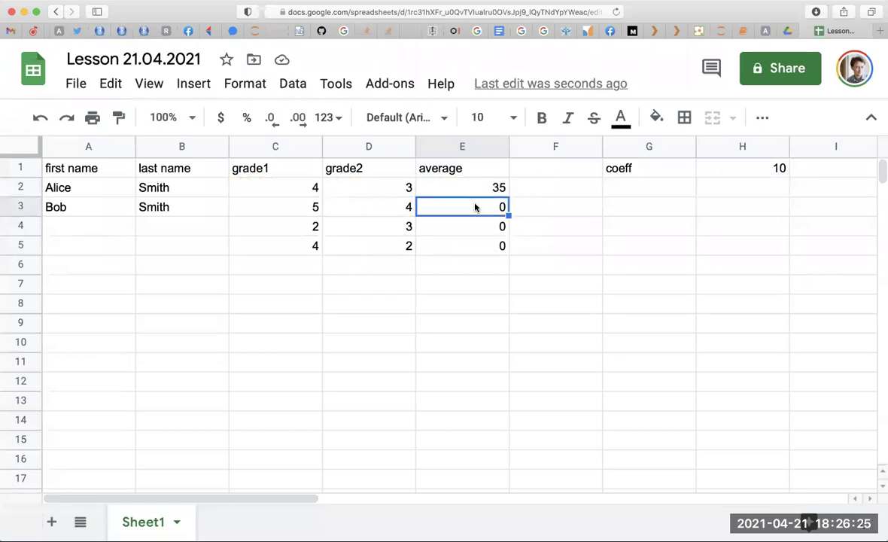
double_click(475, 207)
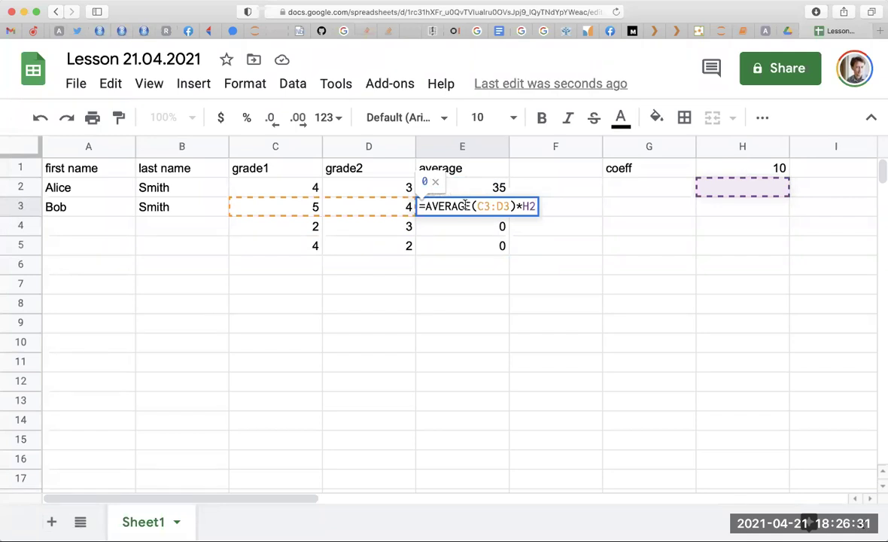
key("Escape")
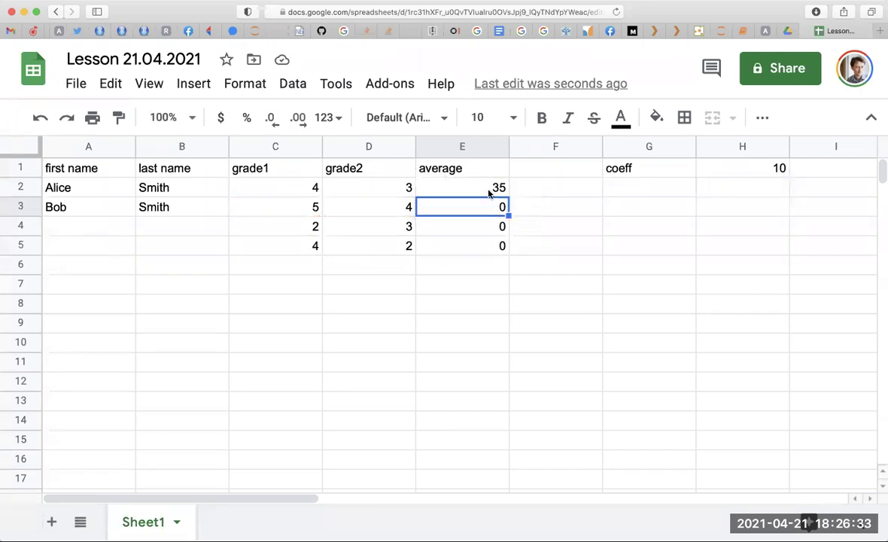
double_click(489, 190)
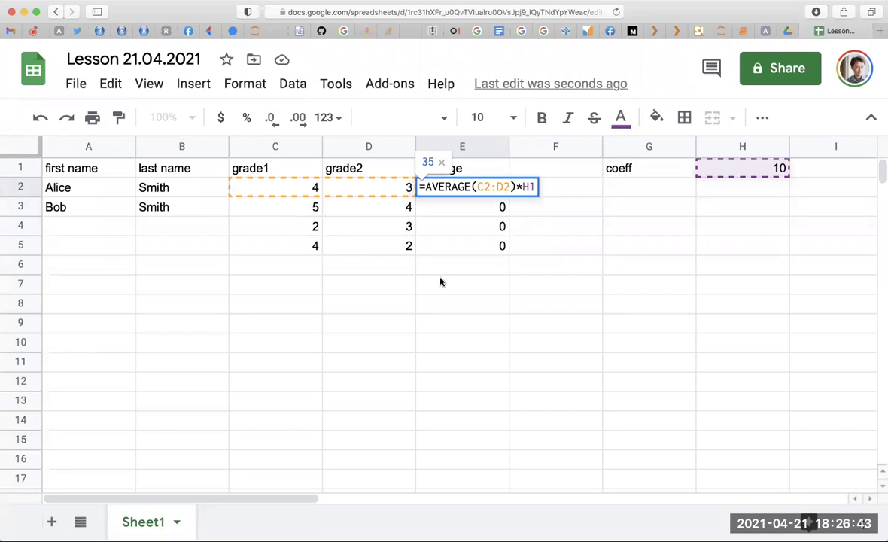
key("ctrl+Return")
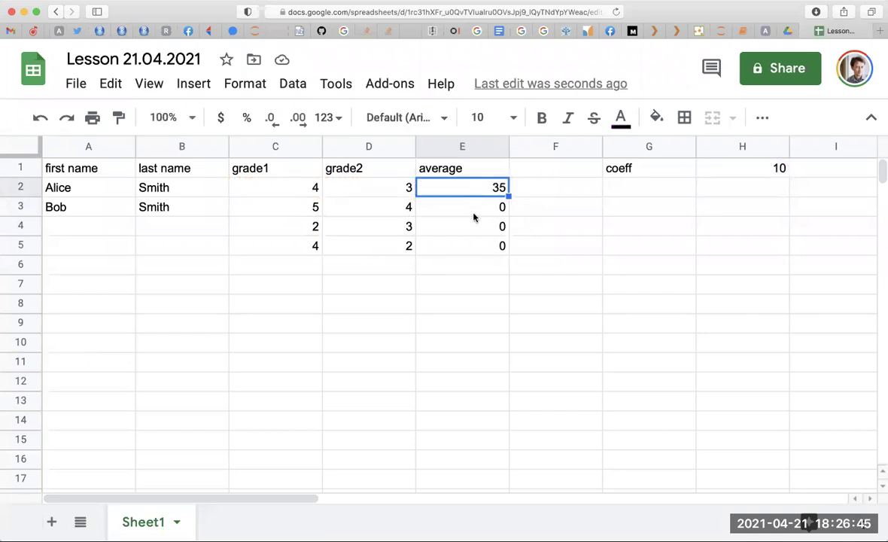
double_click(486, 190)
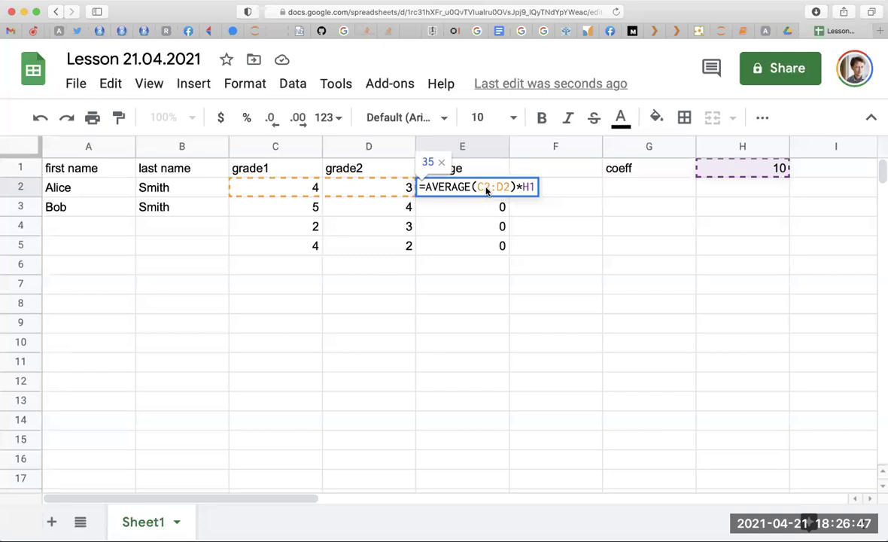
Change E2's coefficient to H$1 and refill down to E5, giving 45, 25 and 30
left_click(527, 186)
type("$")
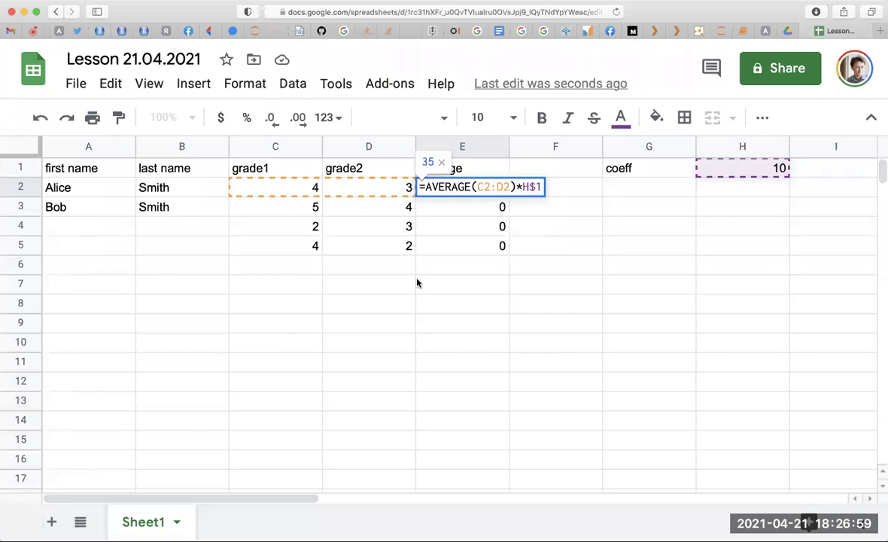
key("Return")
left_click(470, 192)
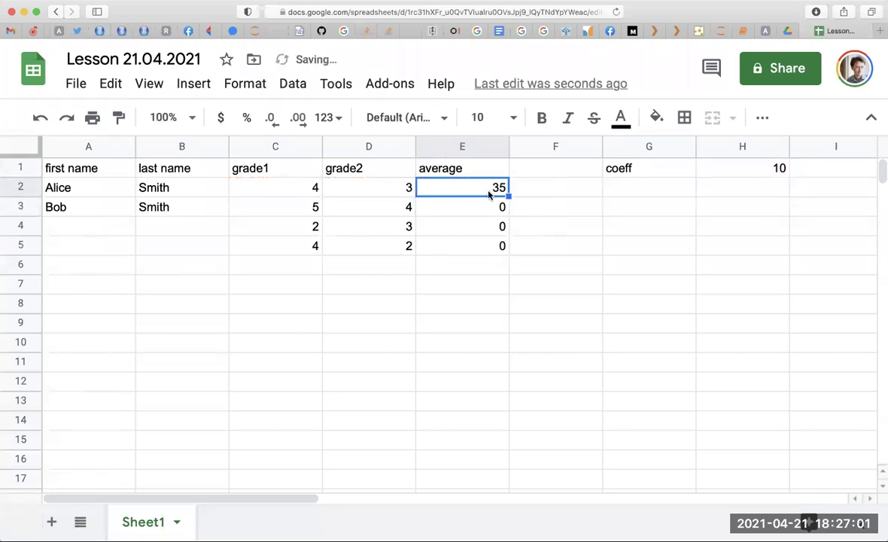
left_click_drag(509, 195, 510, 242)
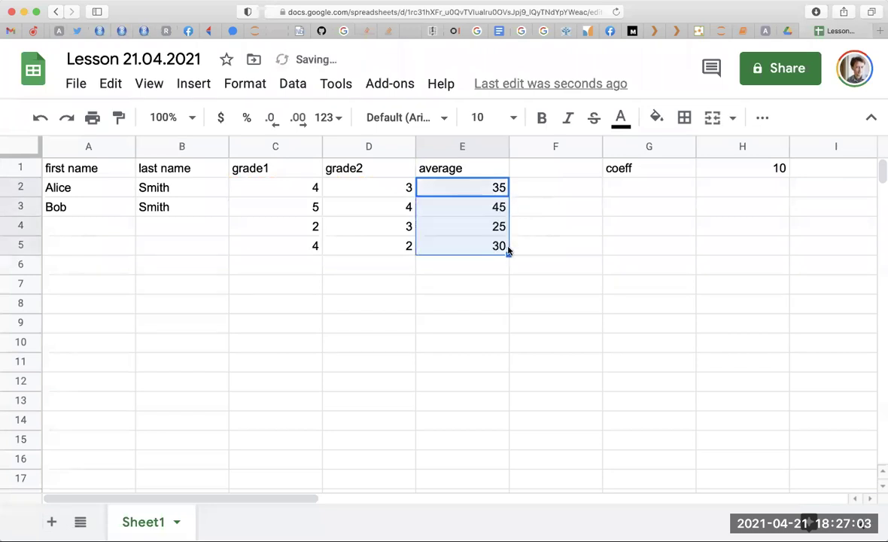
double_click(468, 246)
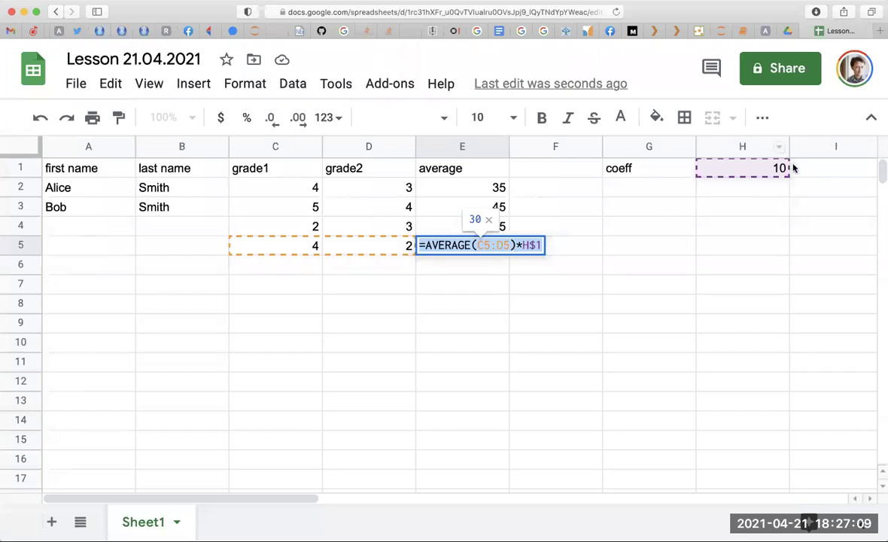
key("Escape")
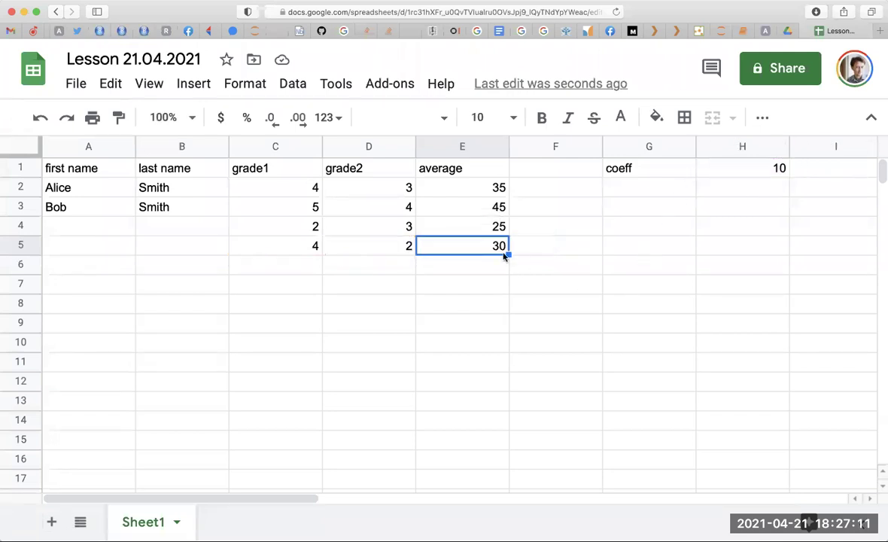
Copy E2's formula into F2 and correct its coefficient reference from I$1 to H$1
left_click(497, 190)
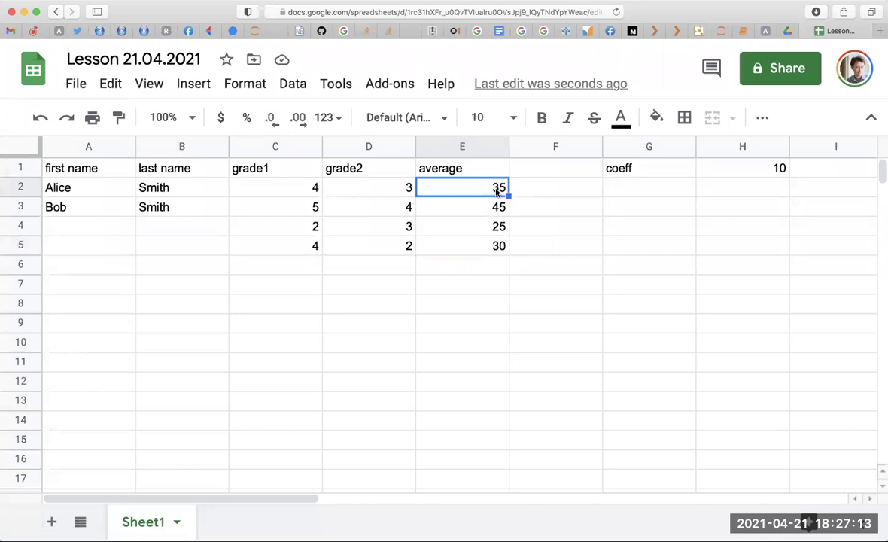
left_click_drag(509, 196, 538, 194)
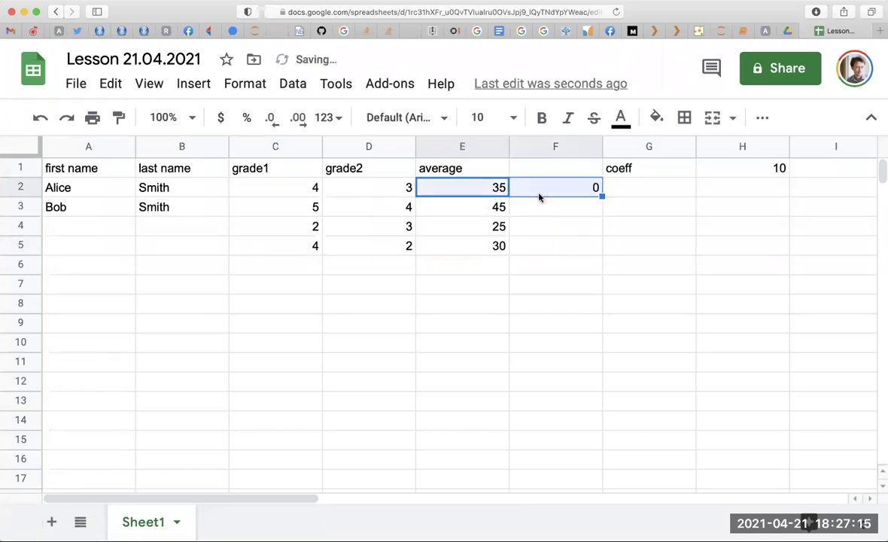
double_click(567, 193)
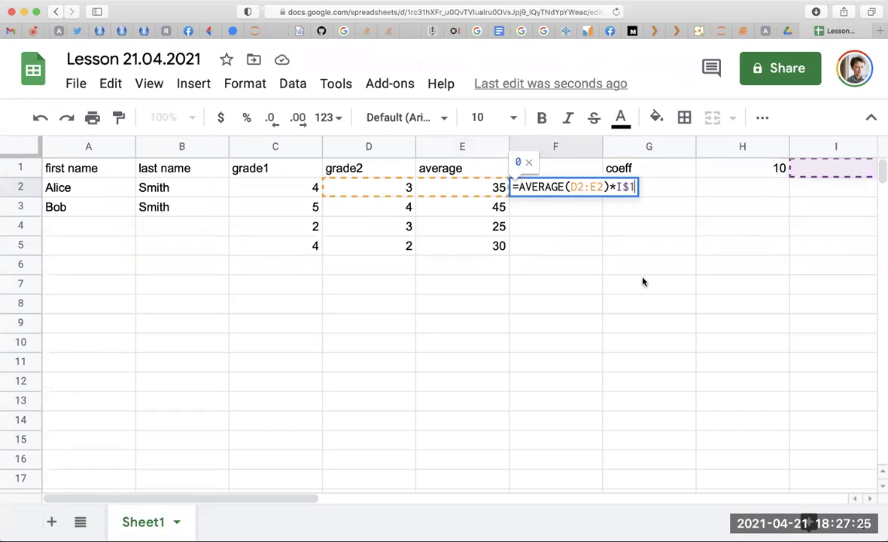
left_click(624, 187)
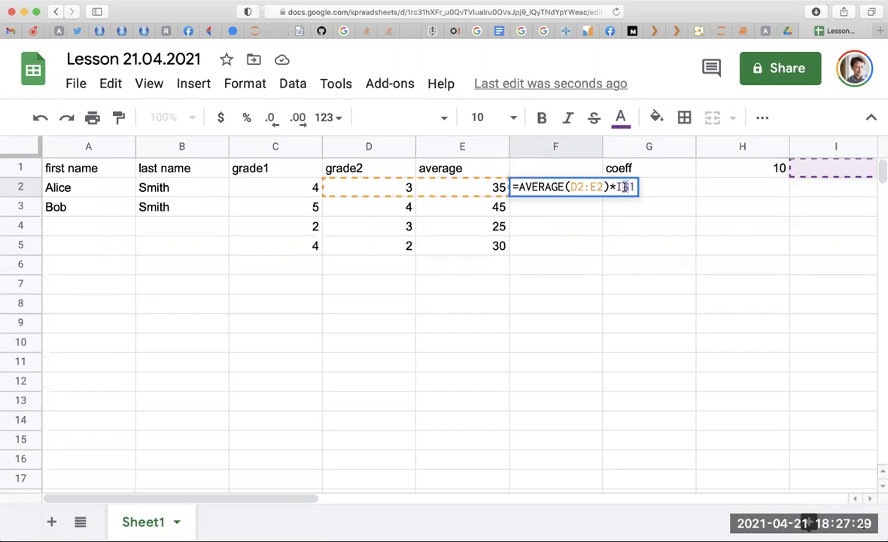
key("BackSpace")
type("H")
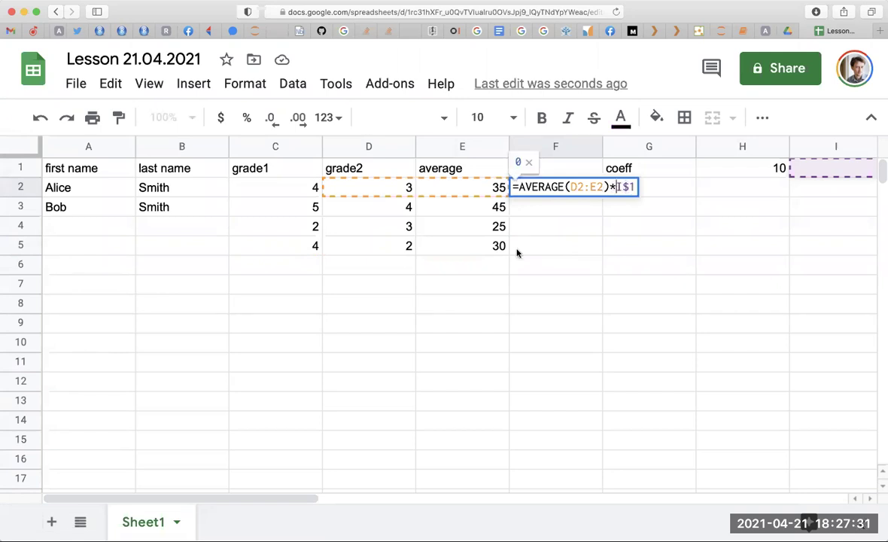
key("Return")
Reopen E2's formula at the H reference to make it fully absolute
left_click(472, 186)
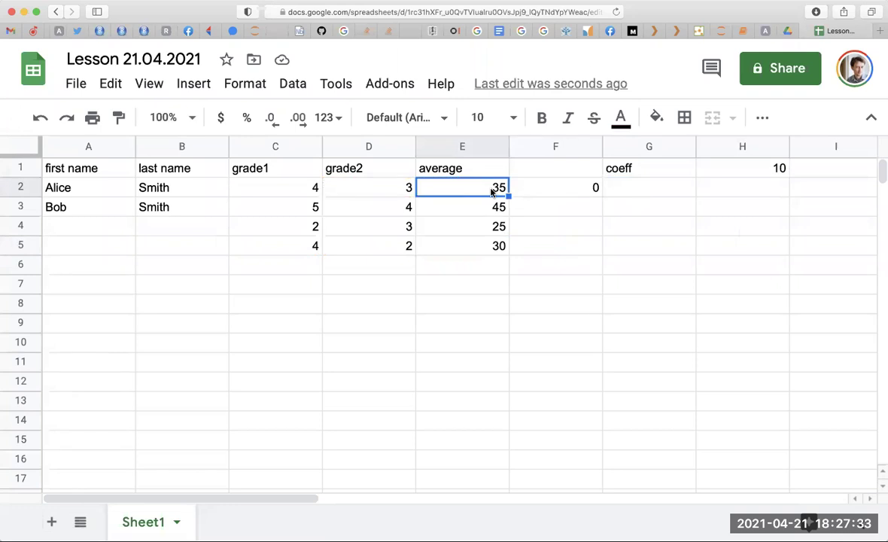
double_click(493, 189)
left_click(519, 187)
Lock E2's coefficient as $H$1 and copy the formula across into F2
type("$H$1")
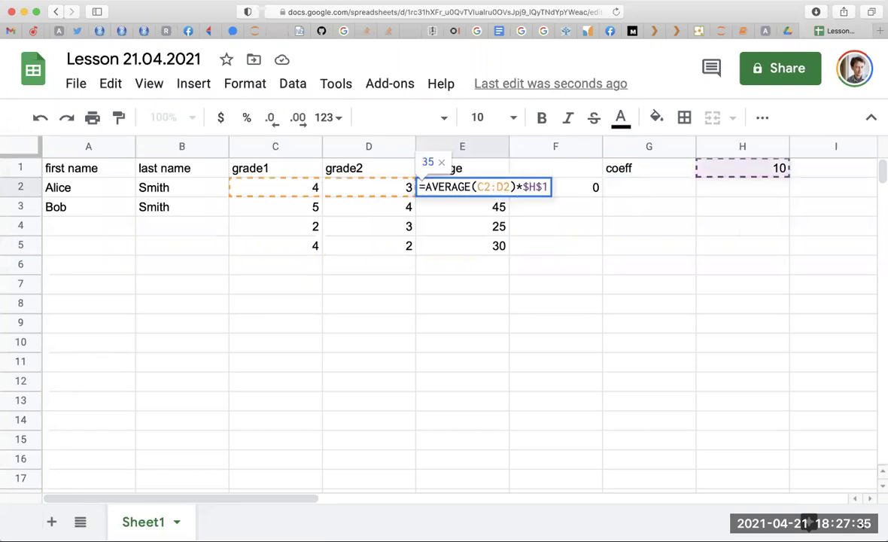
key("Return")
left_click(503, 189)
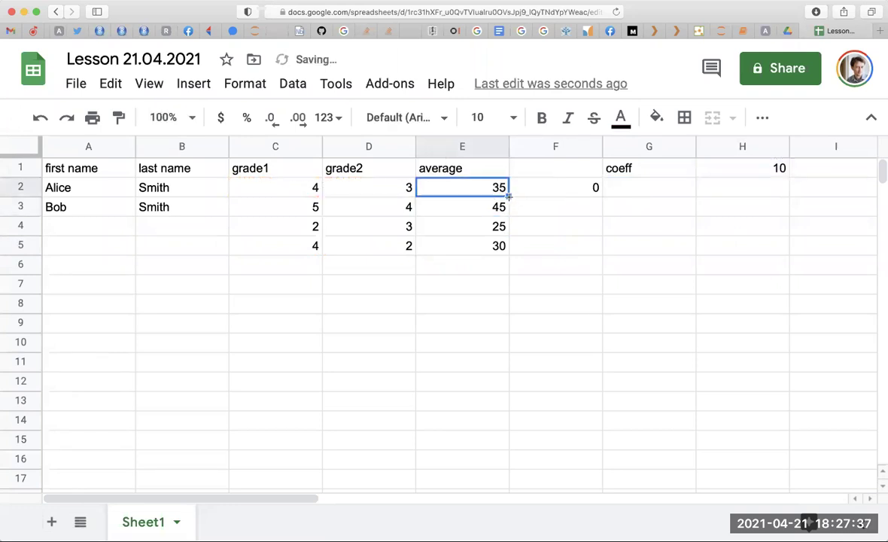
left_click_drag(509, 196, 577, 194)
double_click(571, 192)
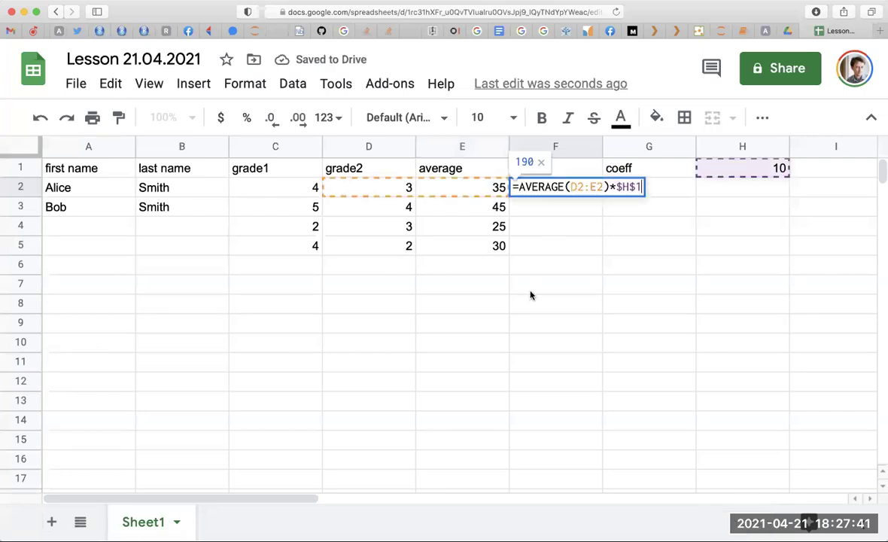
key("Escape")
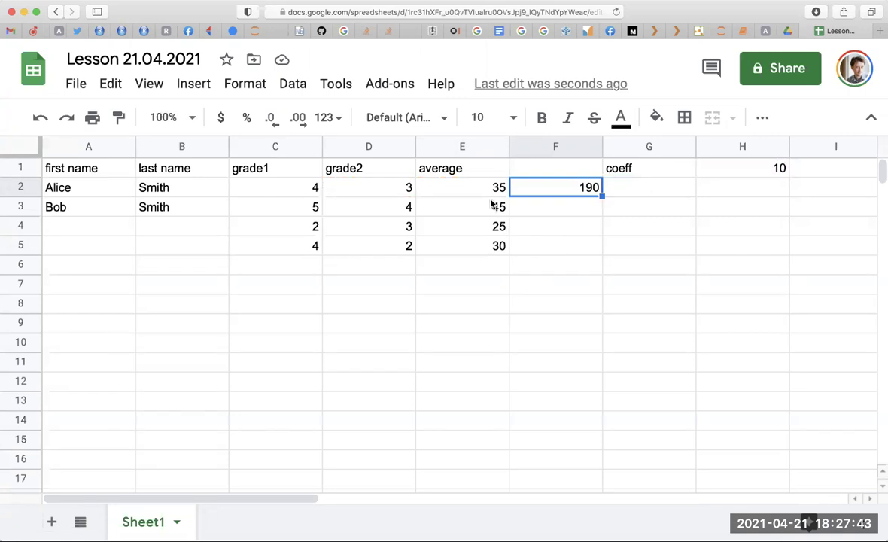
Copy E2's formula into F2 again and fill it down to F5
left_click(452, 184)
left_click_drag(509, 195, 561, 194)
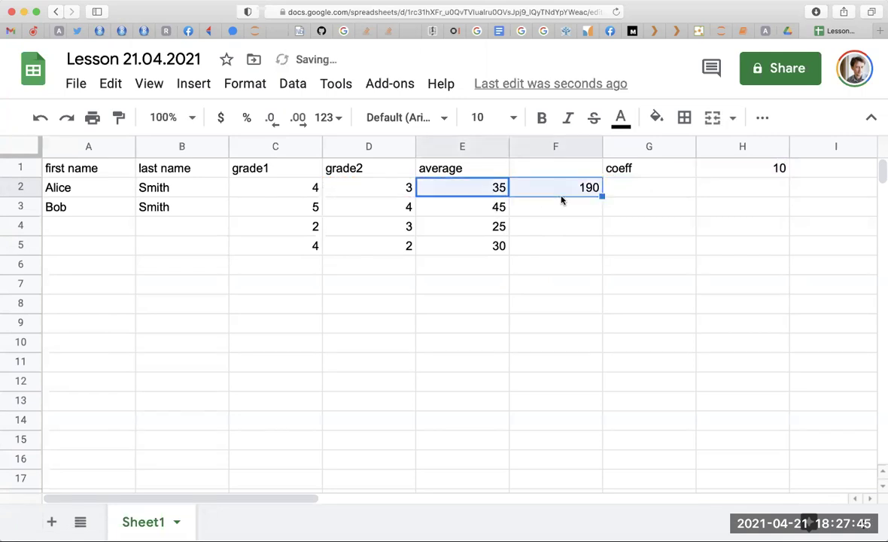
double_click(594, 188)
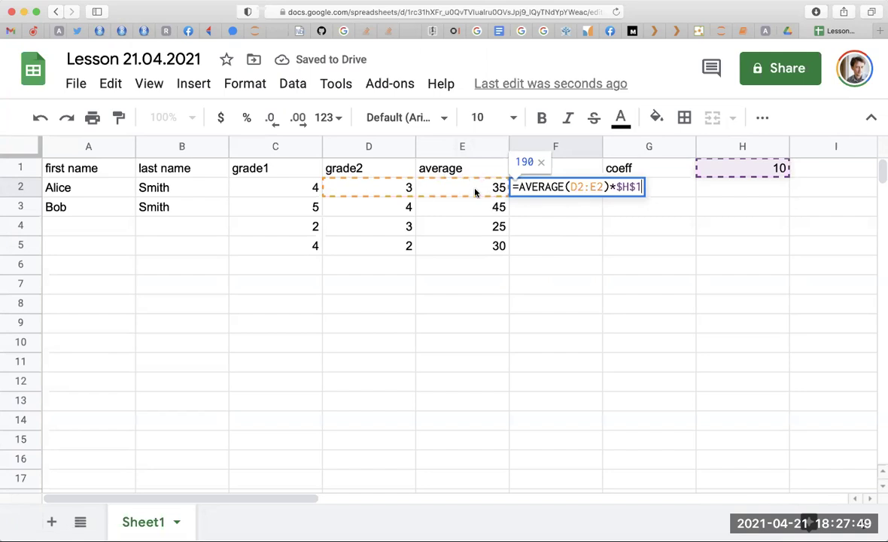
key("Escape")
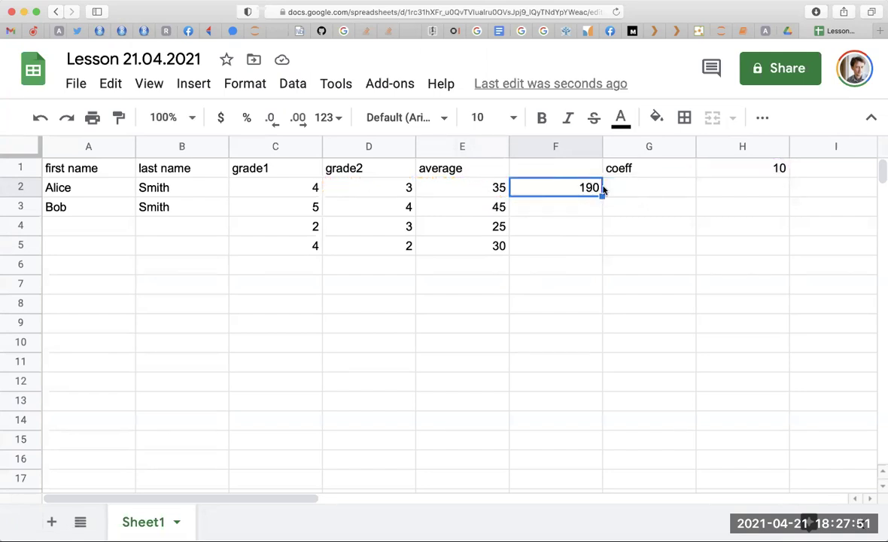
left_click_drag(602, 196, 593, 253)
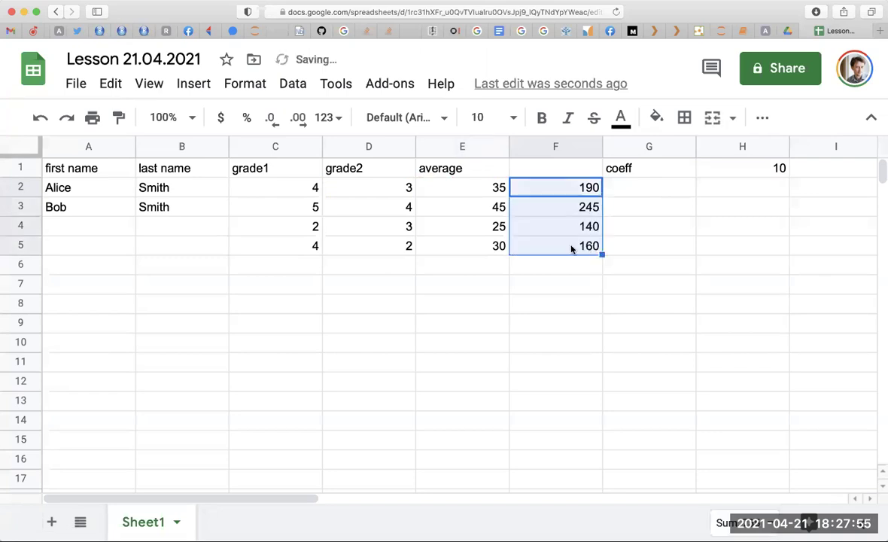
Clear the test formulas from F2:F5
left_click(563, 242)
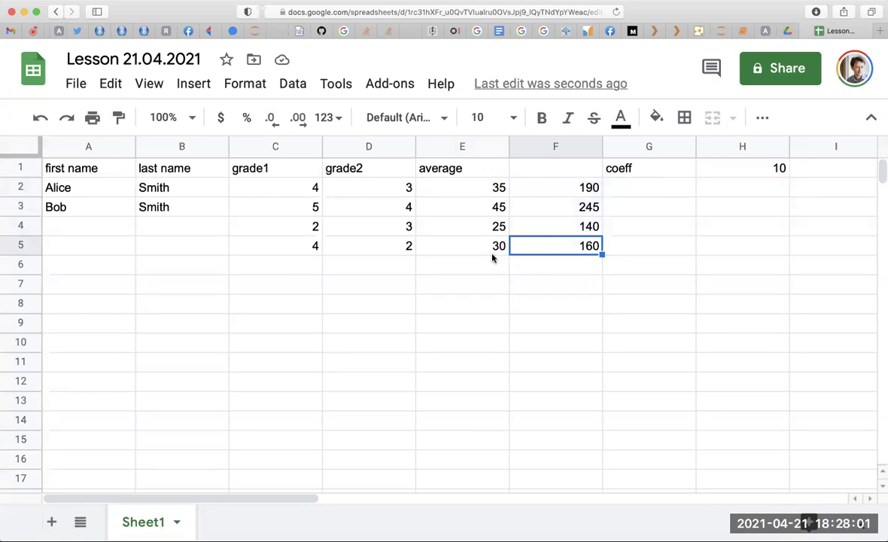
key("shift+Up")
key("shift+Up")
key("shift+Up")
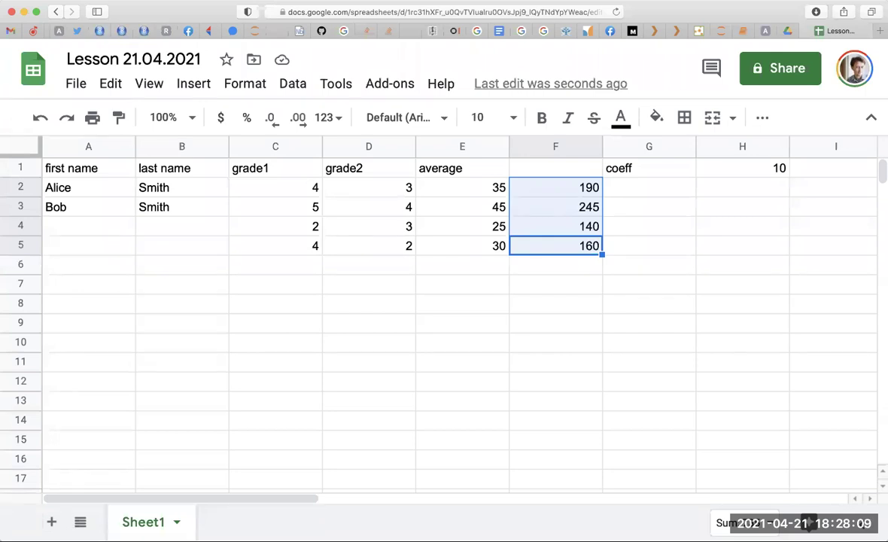
key("Delete")
left_click(462, 245)
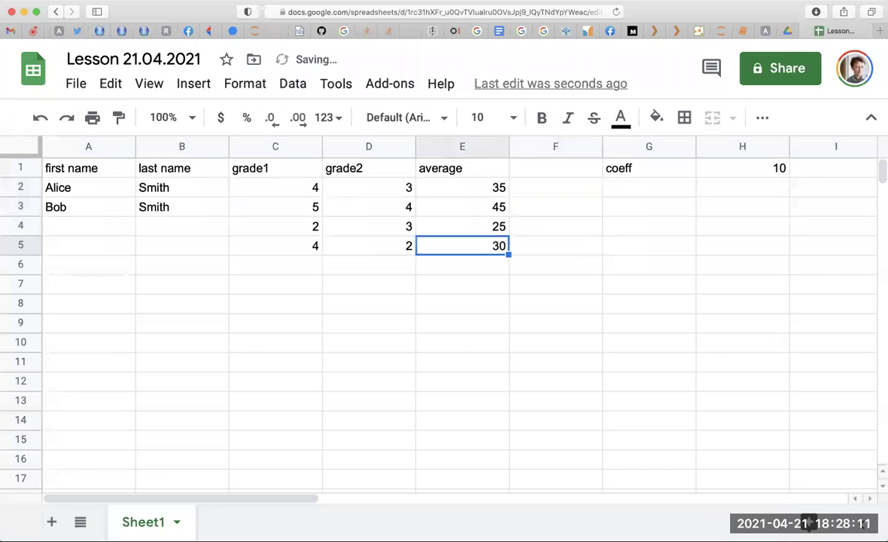
key("Left")
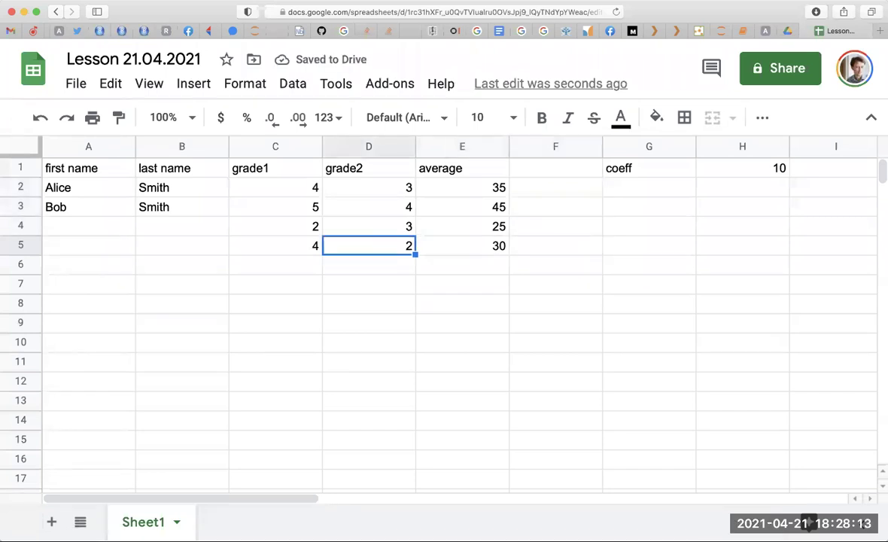
key("Left")
key("Left")
key("Left")
key("Up")
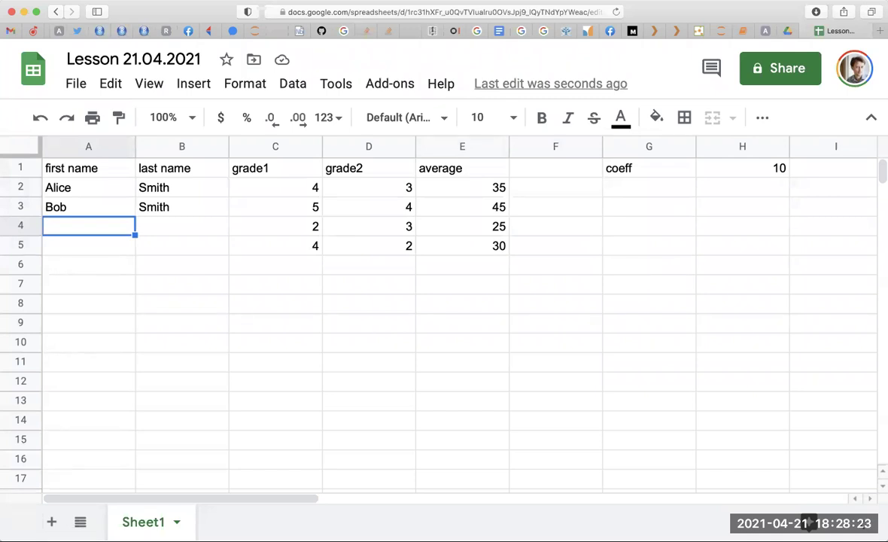
Enter the third and fourth students' first and last names in A4:B4 and A5:B5
type("Claudia")
key("Tab")
type("Johnso")
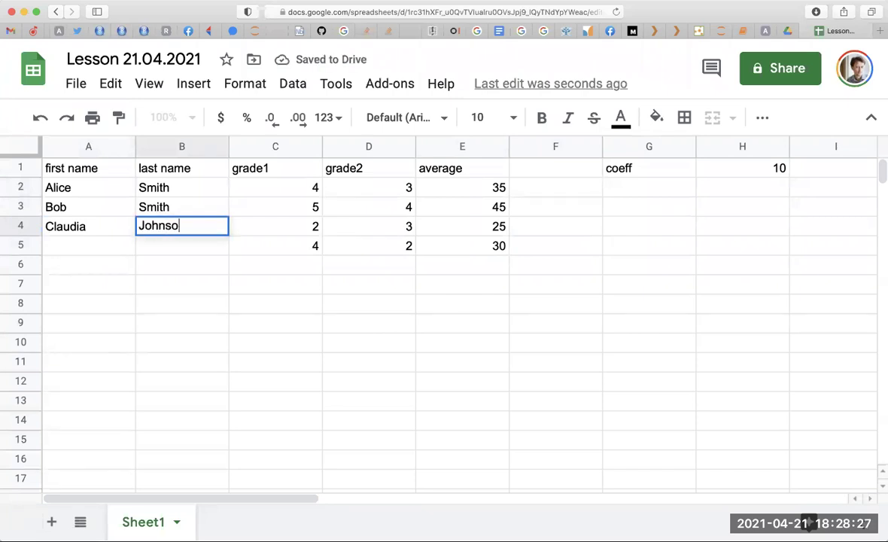
type("n")
key("Return")
type("David")
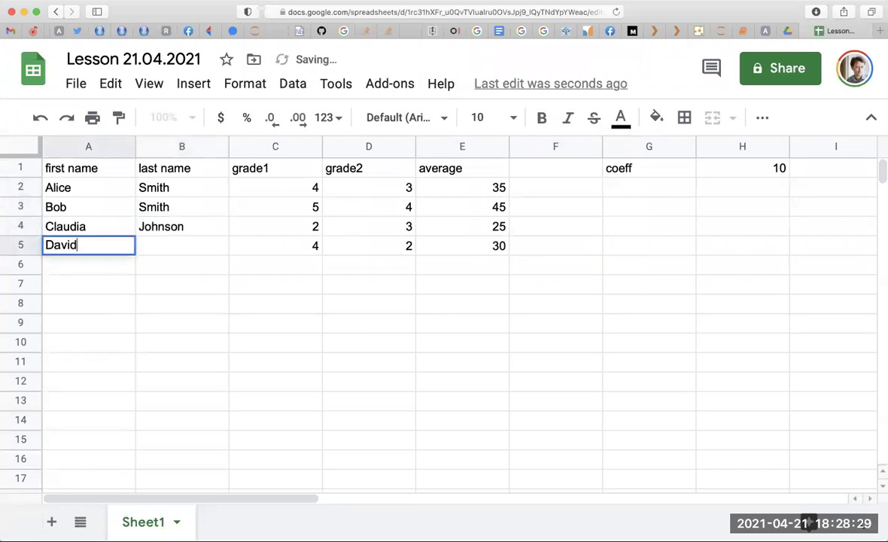
key("Tab")
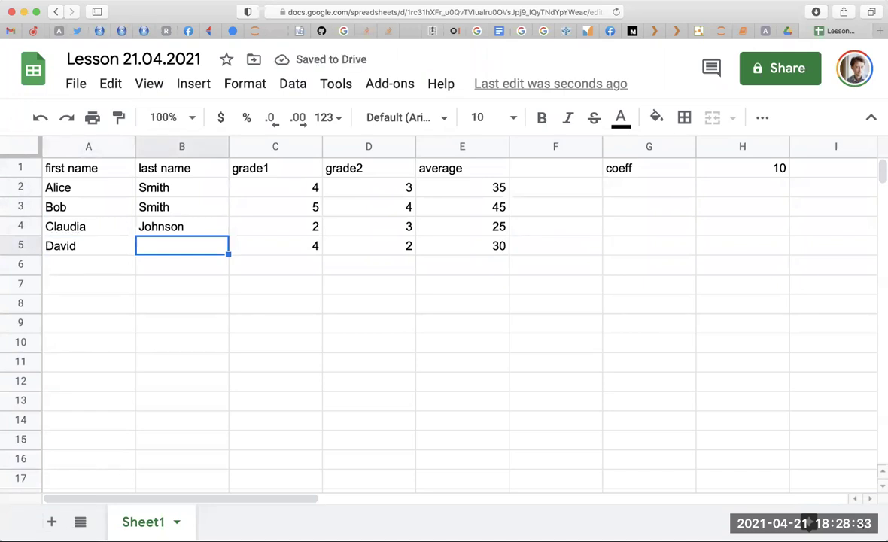
type("Cloverfield")
key("Return")
key("Up")
key("Right")
key("Right")
key("Right")
key("Right")
key("Right")
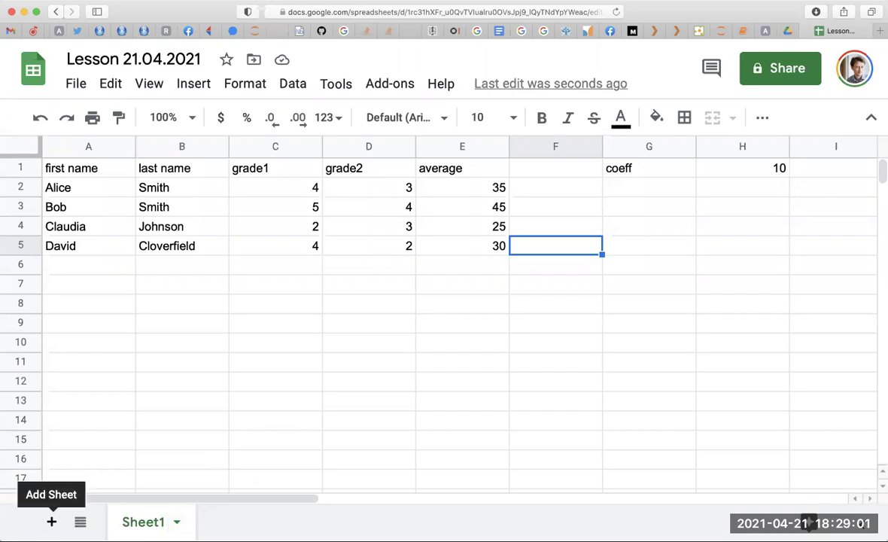
Add a new sheet and paste a copy of the name columns A1:B5 into it
left_click(51, 521)
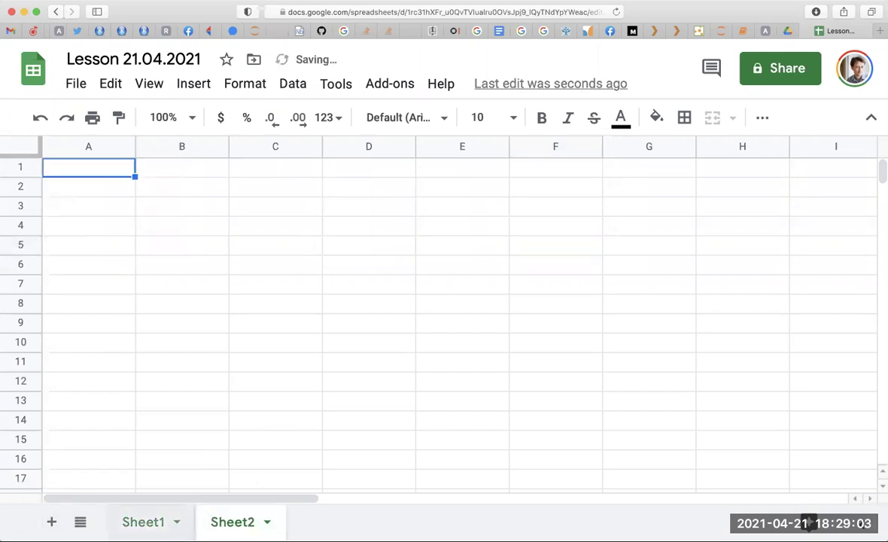
left_click(143, 521)
mouse_move(66, 162)
left_mouse_down()
mouse_move(149, 216)
mouse_move(168, 254)
left_mouse_up()
key("ctrl+c")
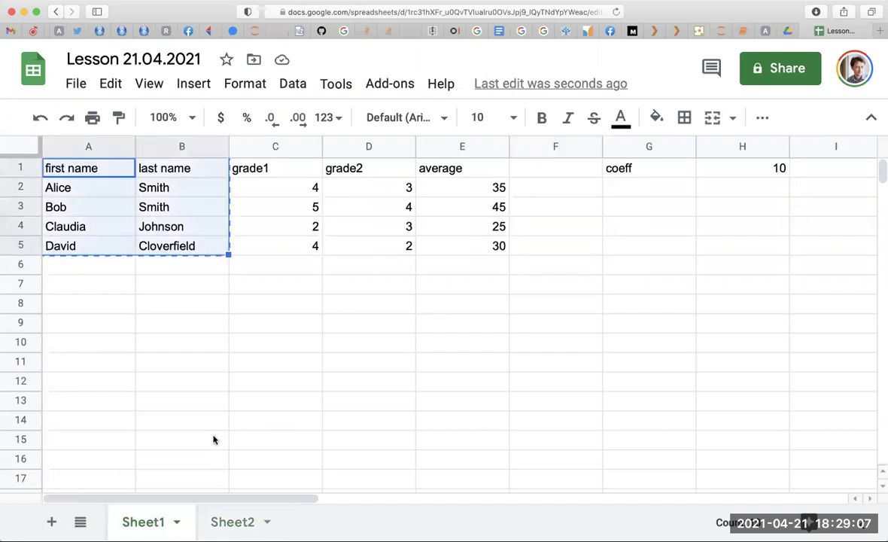
left_click(232, 522)
key("ctrl+v")
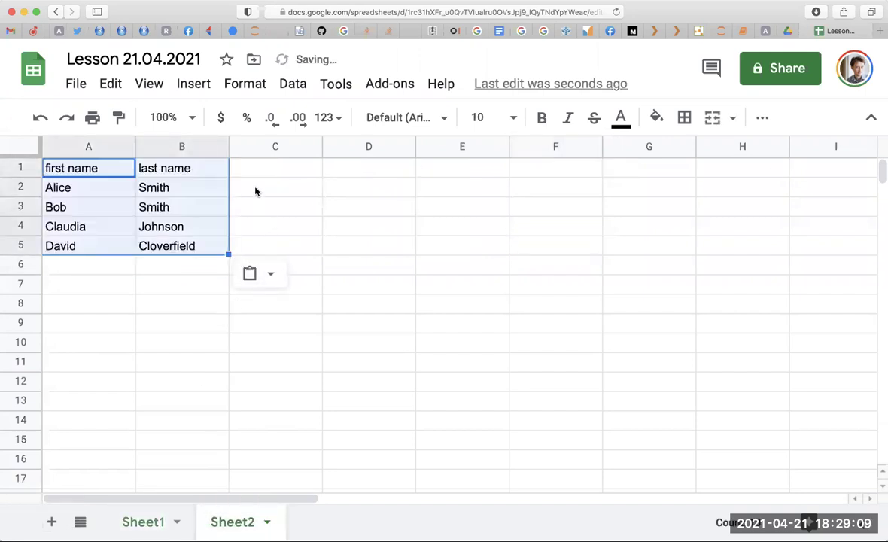
left_click(255, 191)
left_click(143, 521)
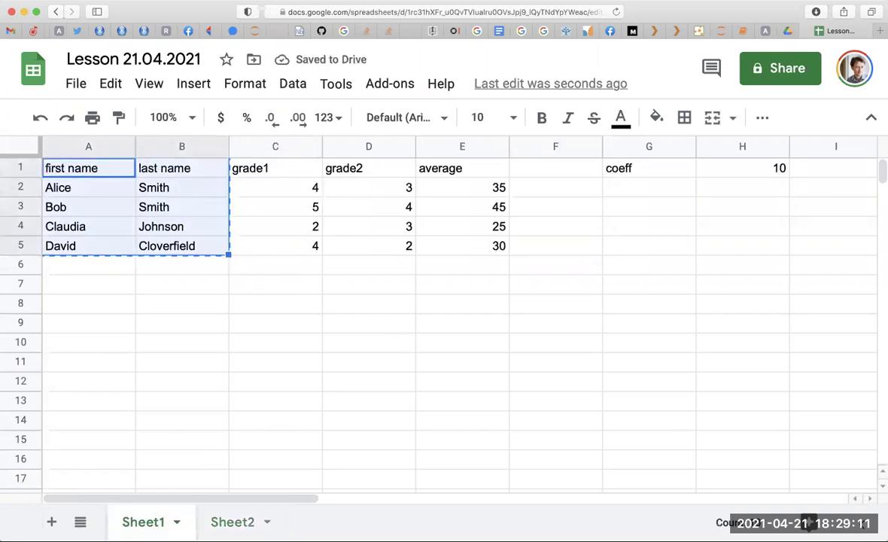
left_click(226, 522)
left_click(162, 522)
Rename the grades sheet to homeworks
right_click(151, 521)
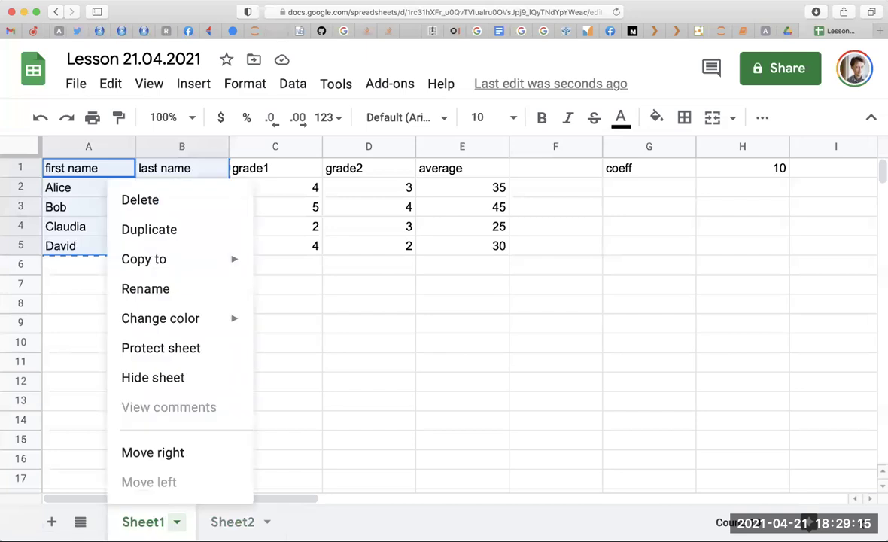
left_click(174, 289)
type("homeworks")
key("Return")
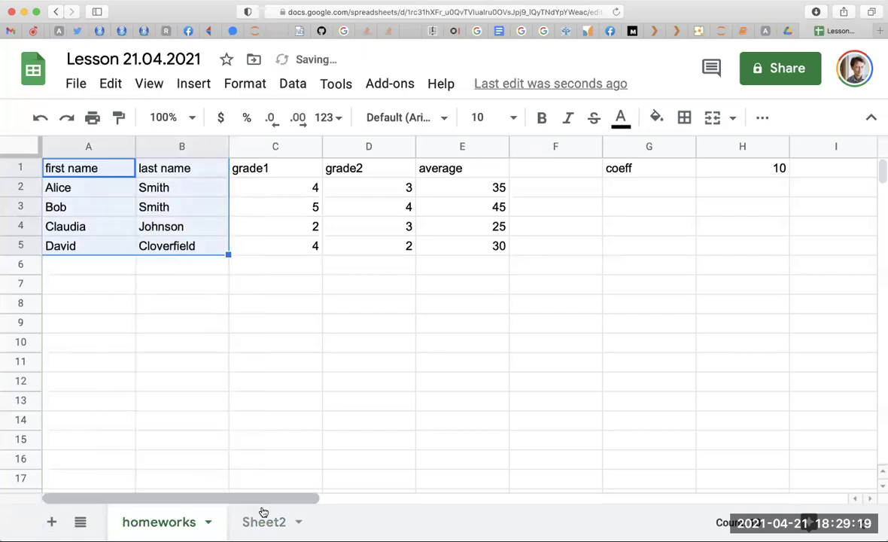
Rename the second sheet to totals
left_click(264, 521)
left_click(298, 521)
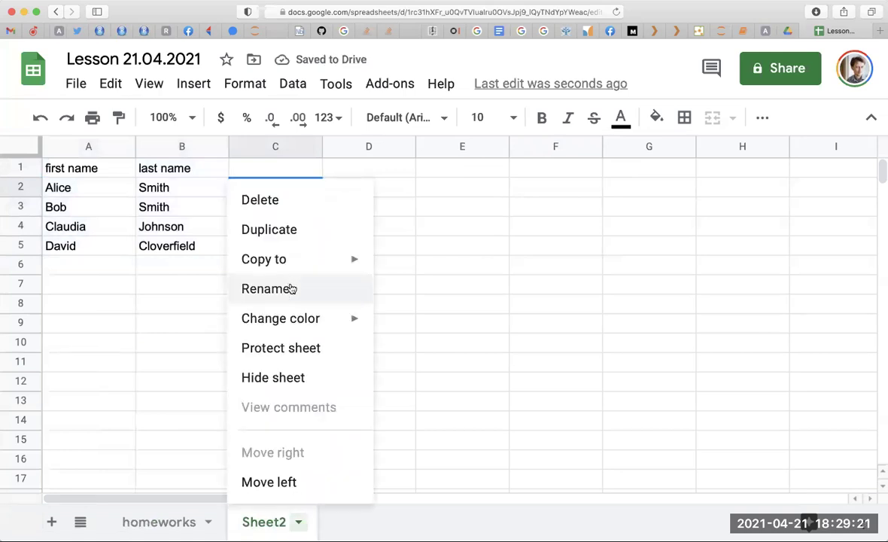
left_click(294, 290)
type("totals")
key("Return")
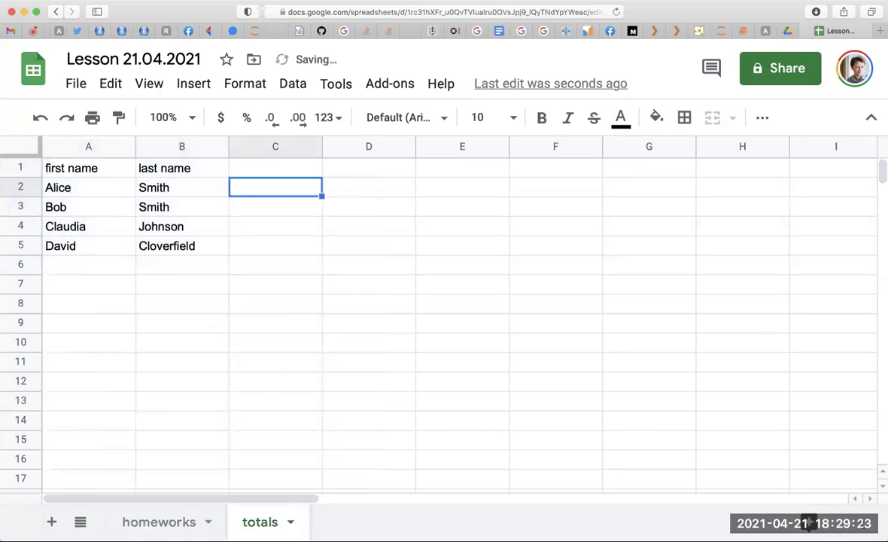
Look over both sheets, then select A2 and Alice's average in E2 on homeworks
left_click(195, 522)
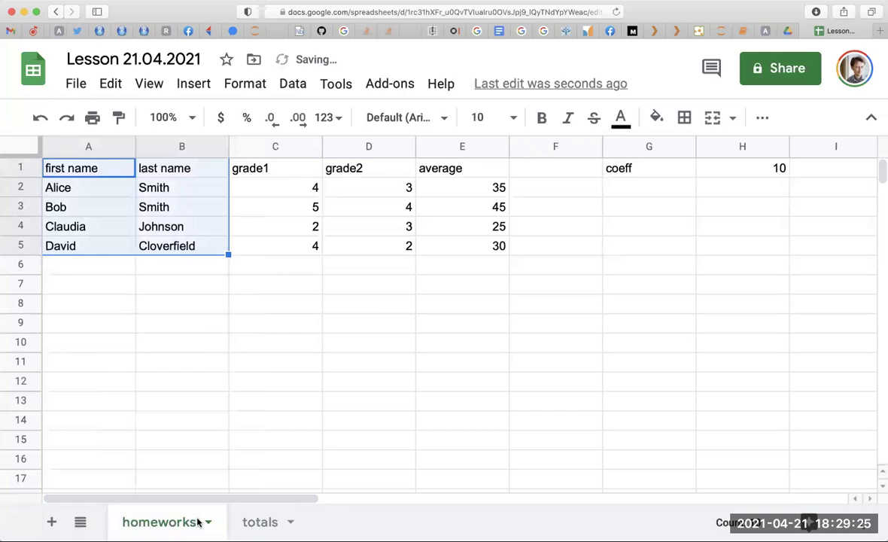
left_click(259, 521)
key("ctrl+shift+Page_Up")
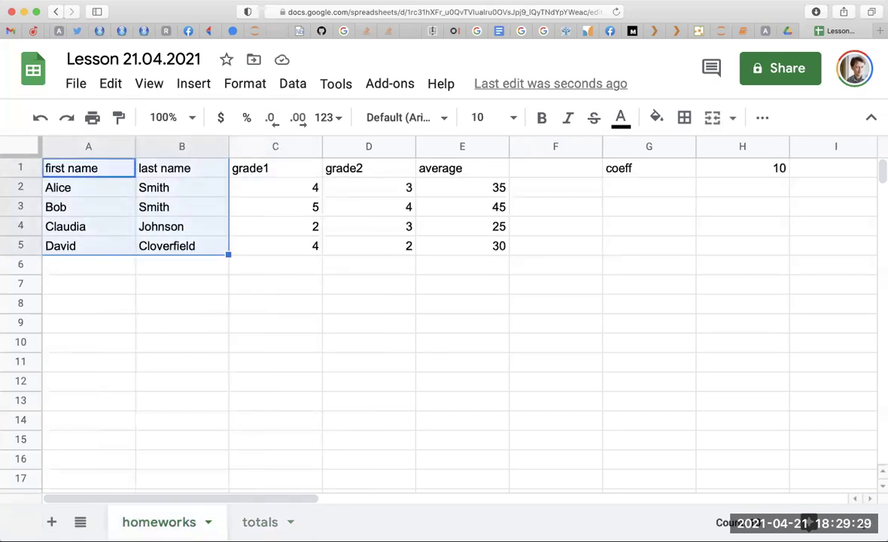
left_click(104, 185)
left_click(424, 185)
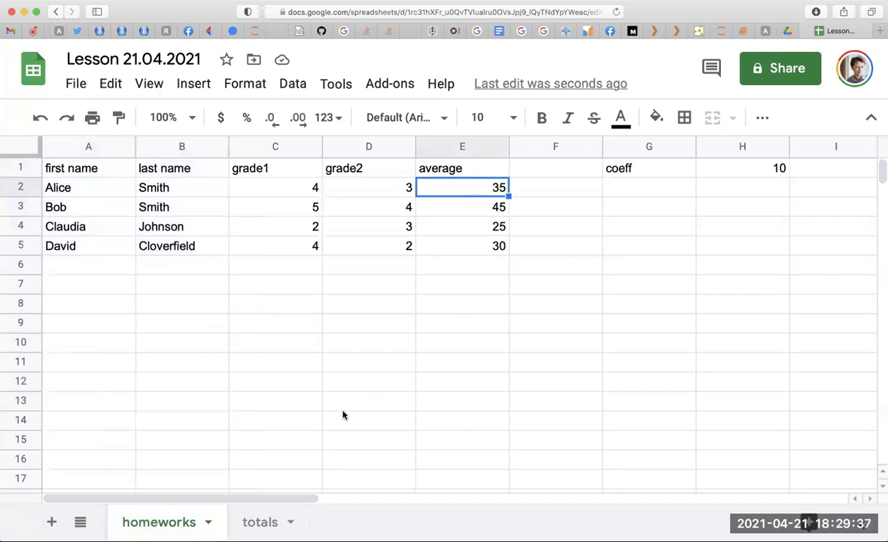
Clear the names table A1:B5 on totals and paste it back at A1
left_click(269, 522)
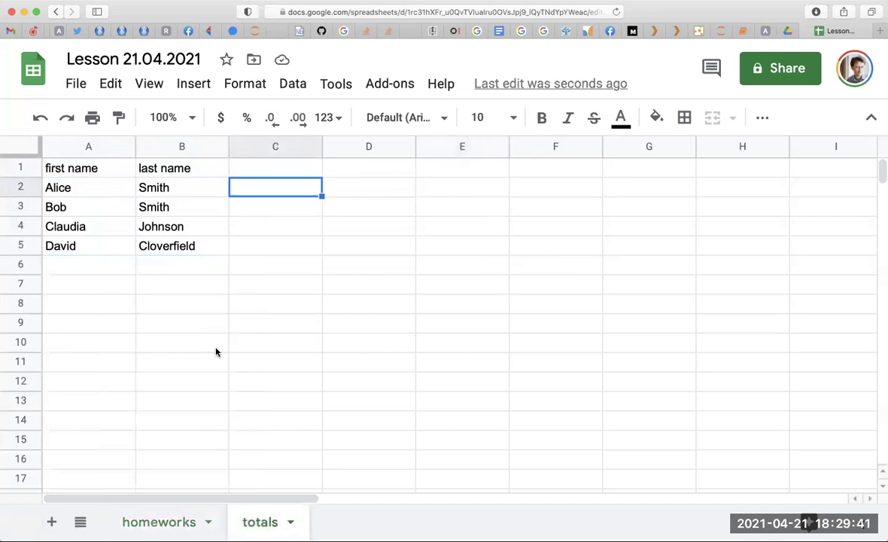
left_click(159, 521)
left_click(260, 521)
left_click_drag(90, 167, 176, 252)
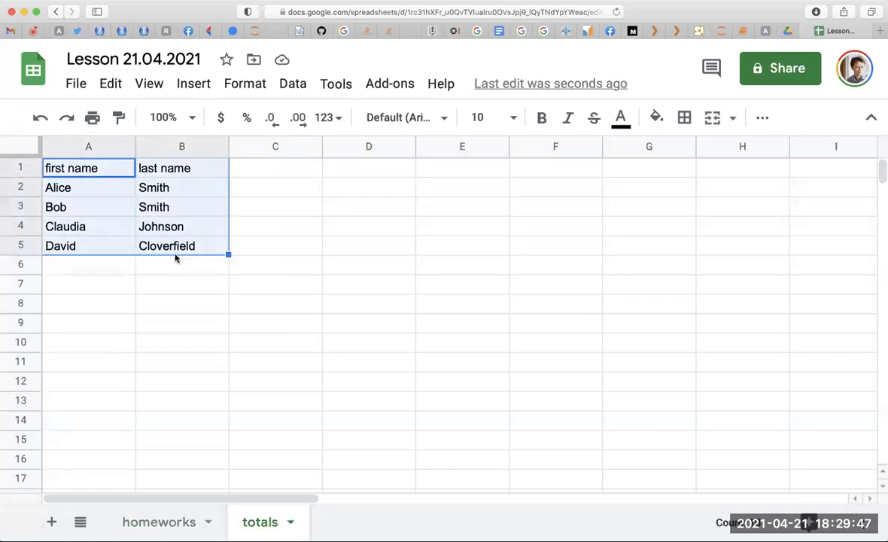
key("Delete")
left_click(86, 168)
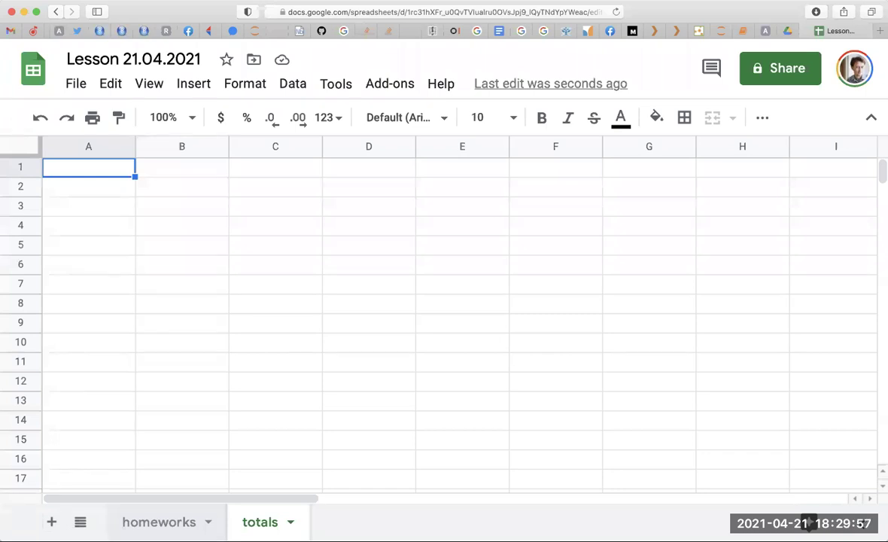
key("ctrl+v")
left_click(149, 227)
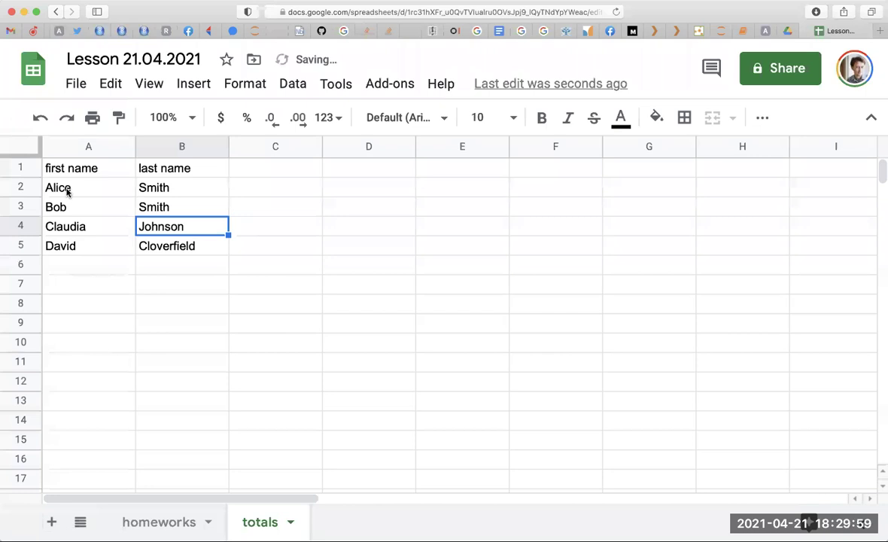
Move the row 2 names to row 6 and the row 3 names to row 8
left_click_drag(75, 189, 179, 190)
key("ctrl+c")
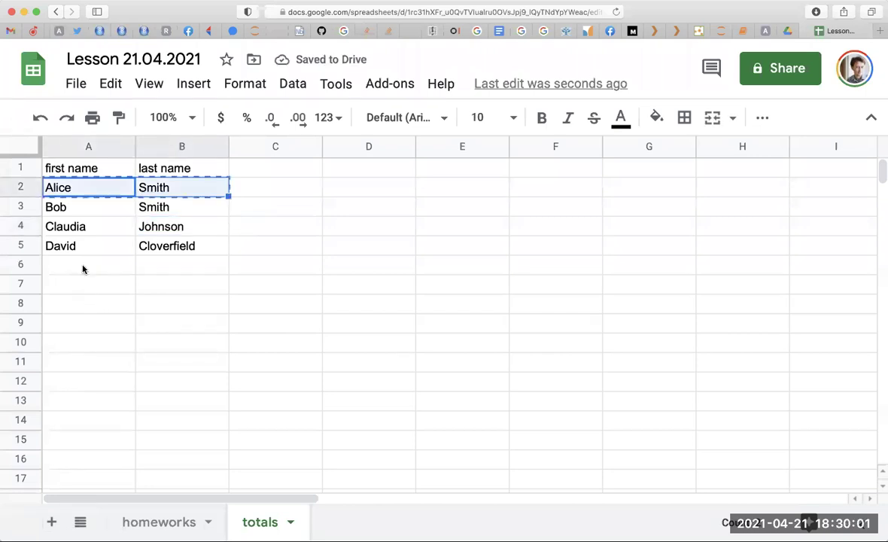
left_click(81, 264)
key("ctrl+v")
left_click_drag(86, 210, 148, 206)
key("ctrl+x")
left_click(99, 309)
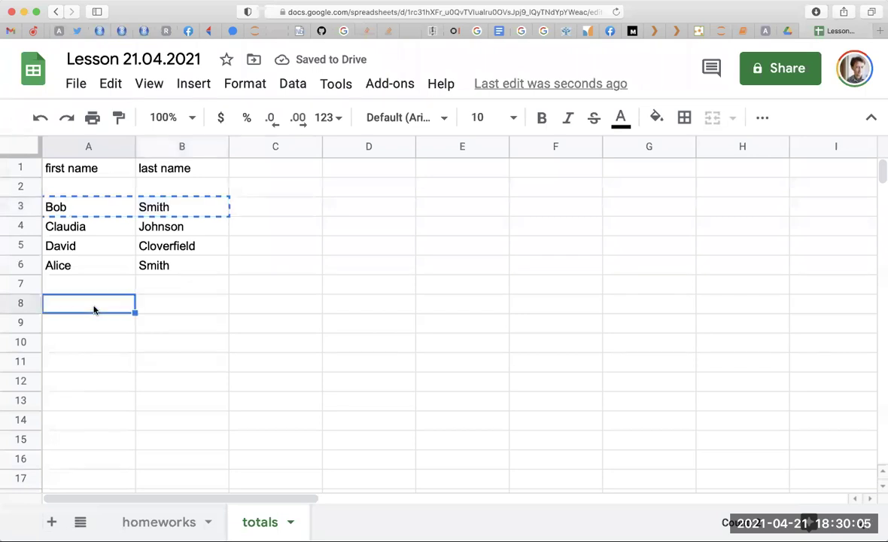
key("ctrl+v")
Move the row 5 names to row 7 and the row 4 names to row 5
left_click_drag(93, 250, 143, 246)
key("ctrl+x")
left_click(113, 283)
key("ctrl+v")
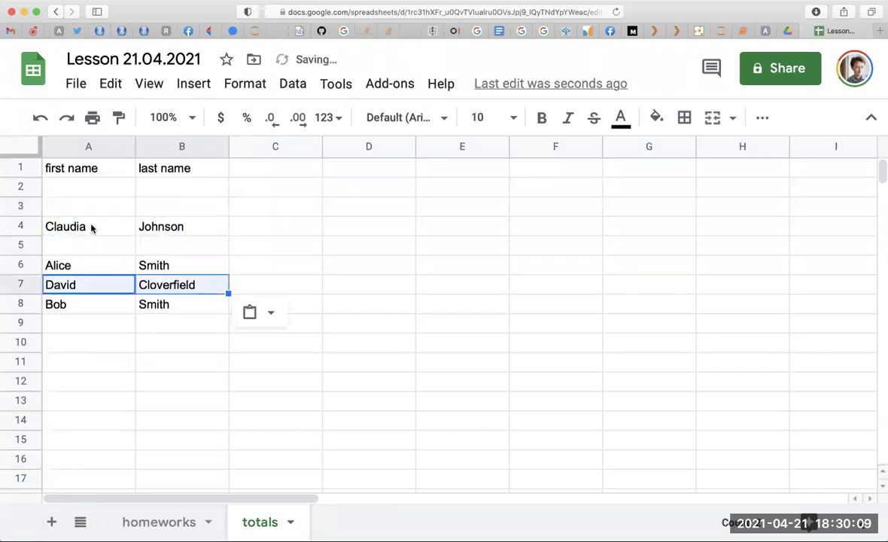
left_click_drag(89, 226, 151, 226)
key("ctrl+x")
left_click(107, 248)
key("ctrl+v")
Move the reordered block A5:B8 up into rows 2–5 starting at A2
left_click(89, 227)
left_click_drag(88, 249, 178, 307)
key("ctrl+x")
left_click(97, 189)
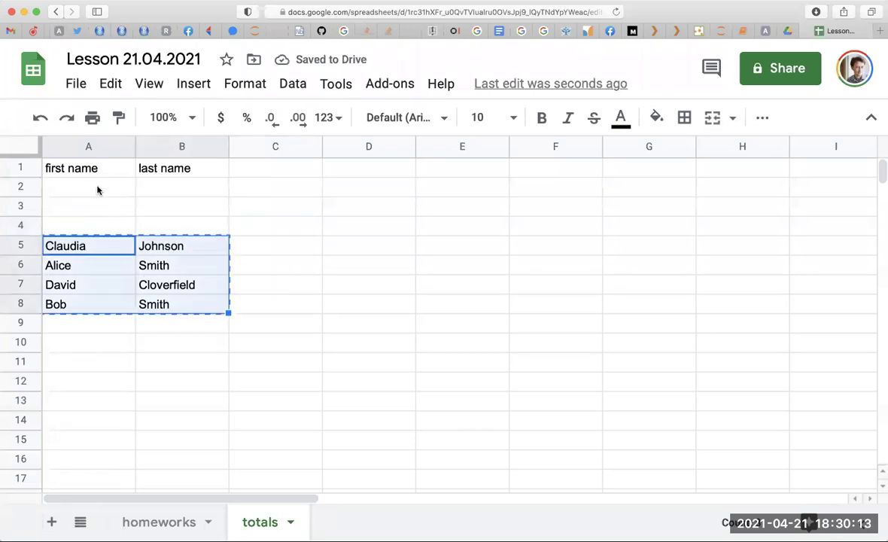
key("ctrl+v")
left_click(315, 309)
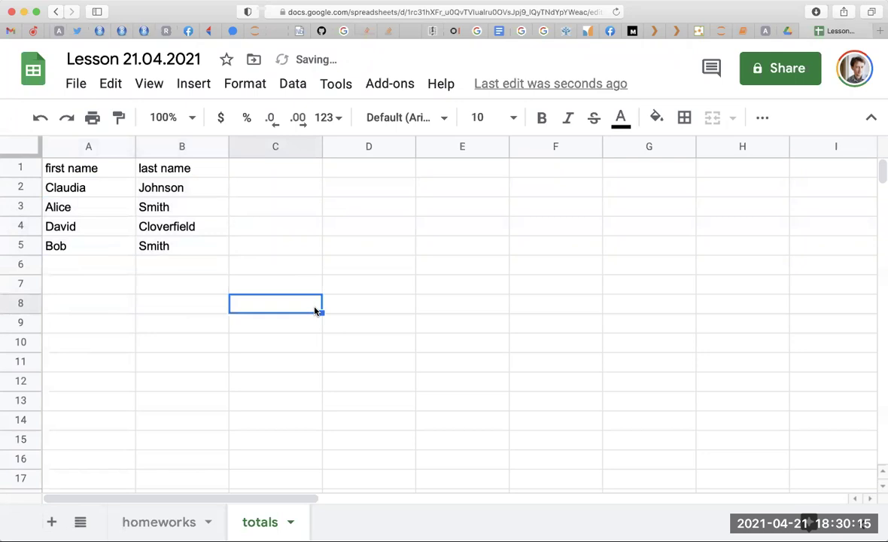
left_click(271, 169)
Type the header average_hw into C1 of totals, then check homeworks and return
type("average_hw")
key("Return")
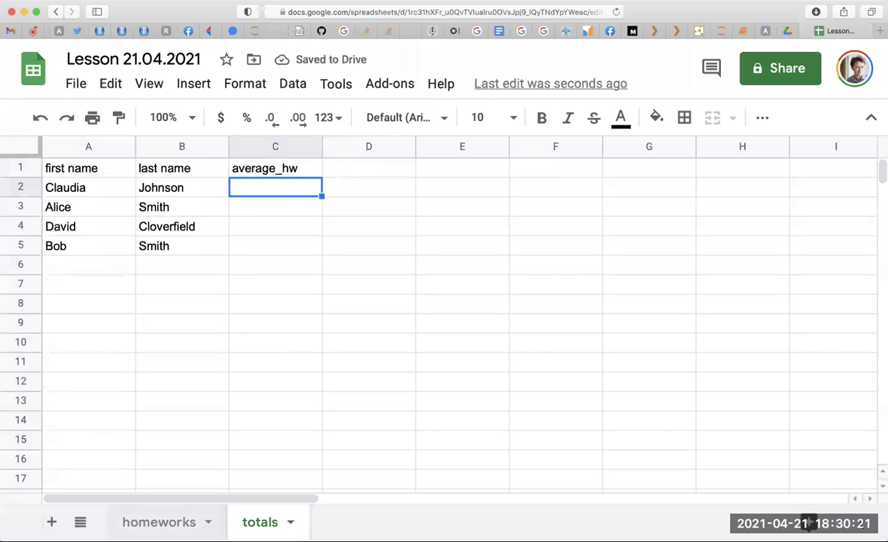
key("alt+Up")
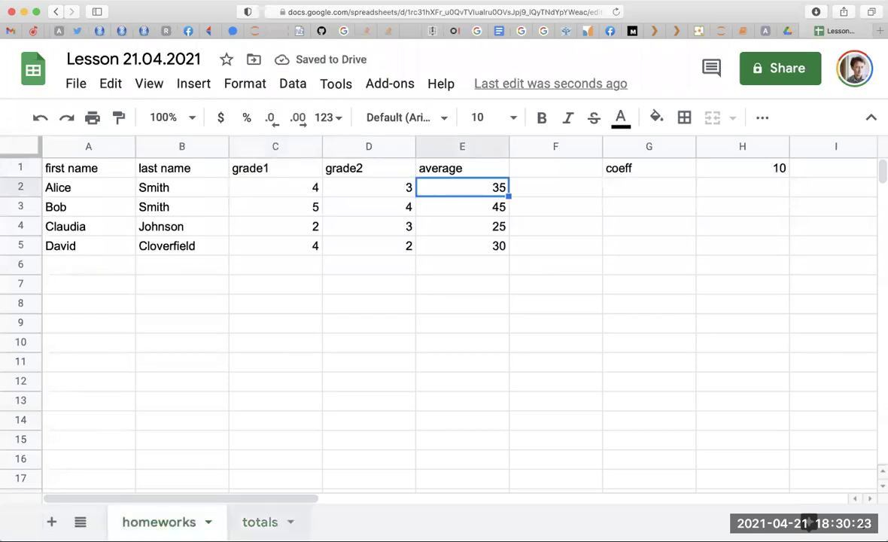
left_click(254, 521)
left_click(190, 521)
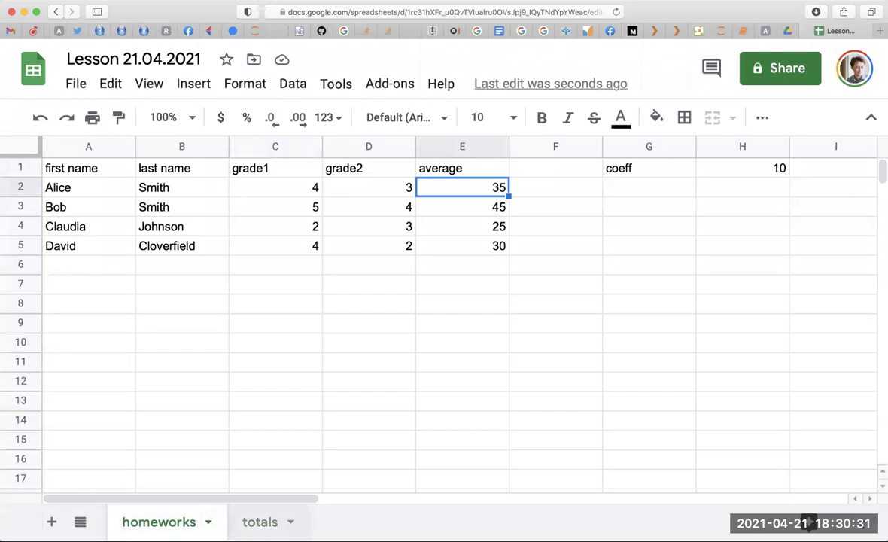
left_click(258, 520)
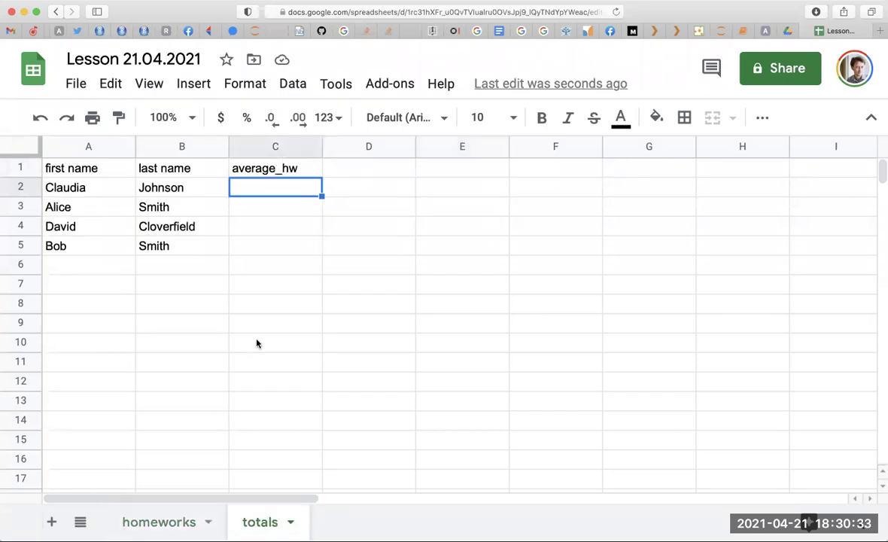
Start =VLOOKUP( in C2 with A2 as the lookup key, followed by a comma
type("=VLOOKUP")
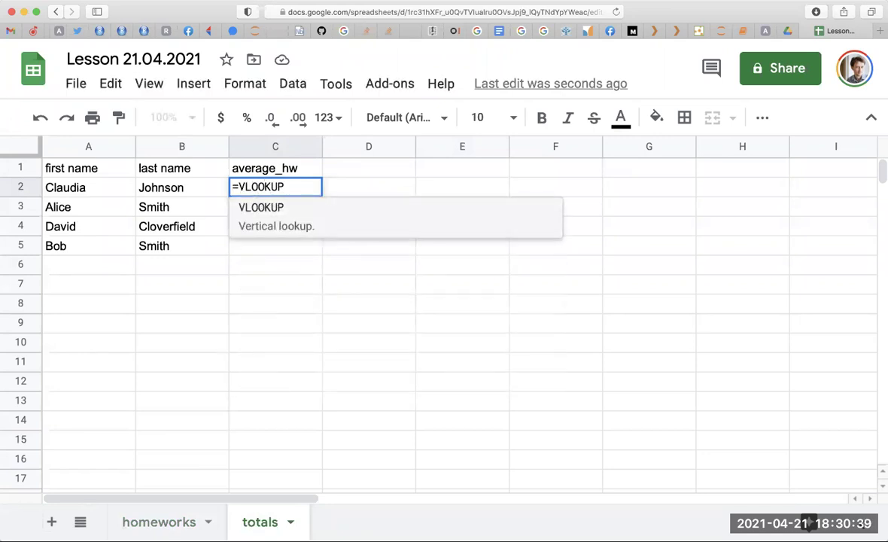
type("(")
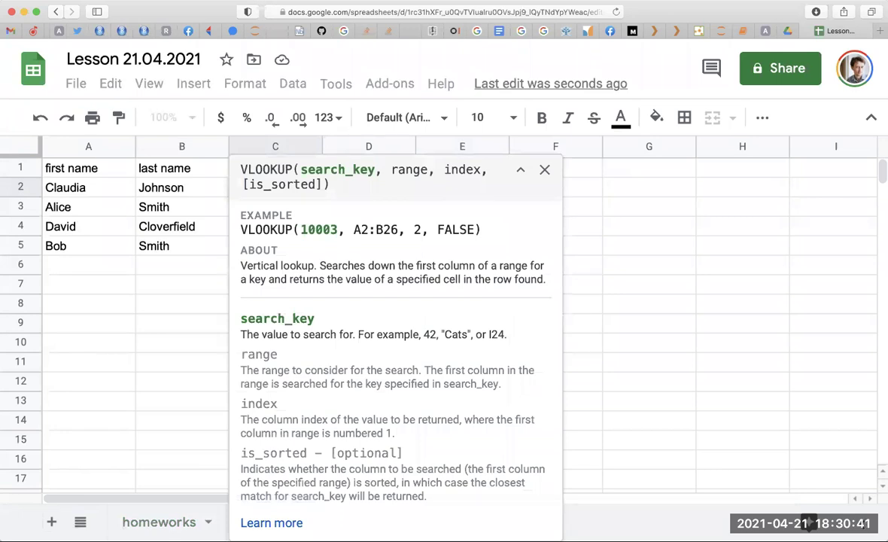
key("BackSpace")
key("BackSpace")
key("BackSpace")
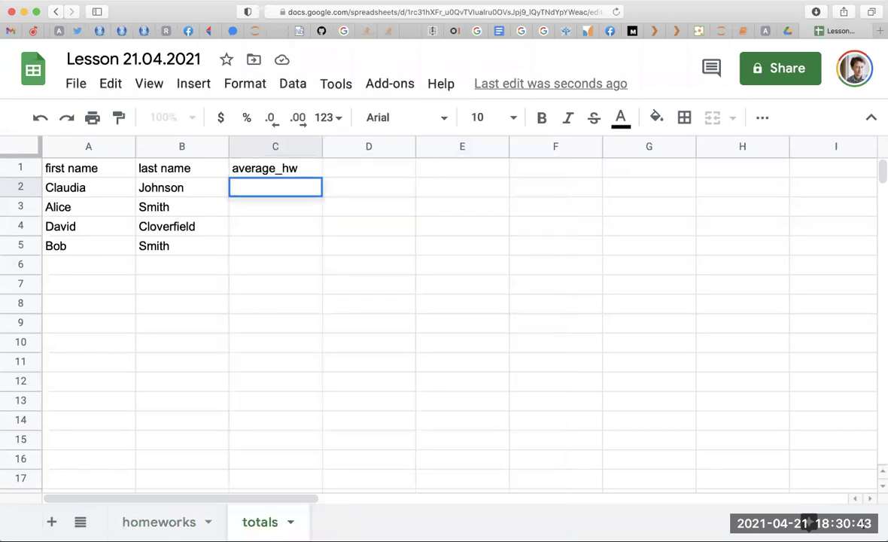
type("=")
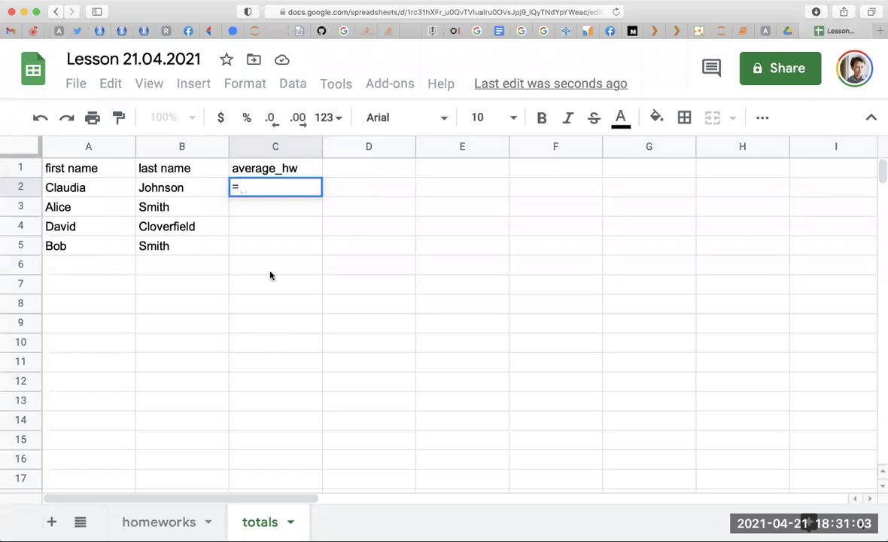
type("VLOOKUP(")
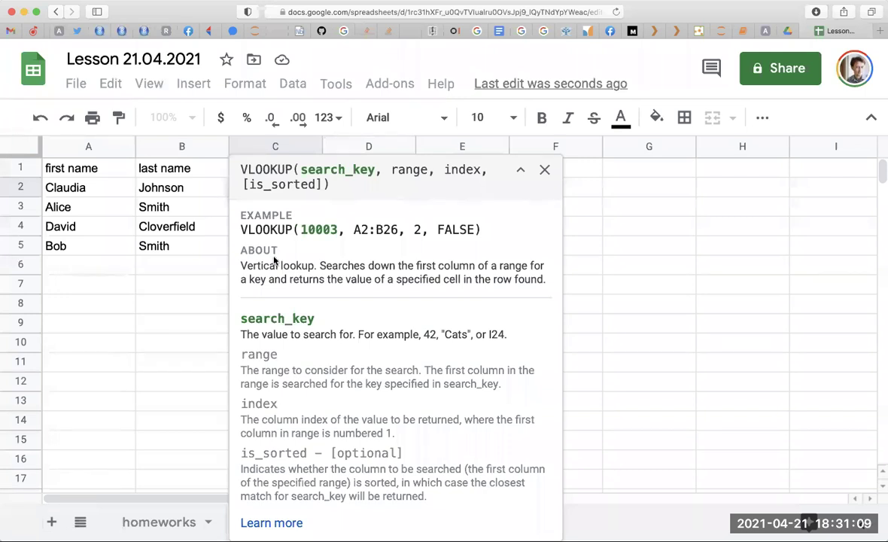
left_click(95, 192)
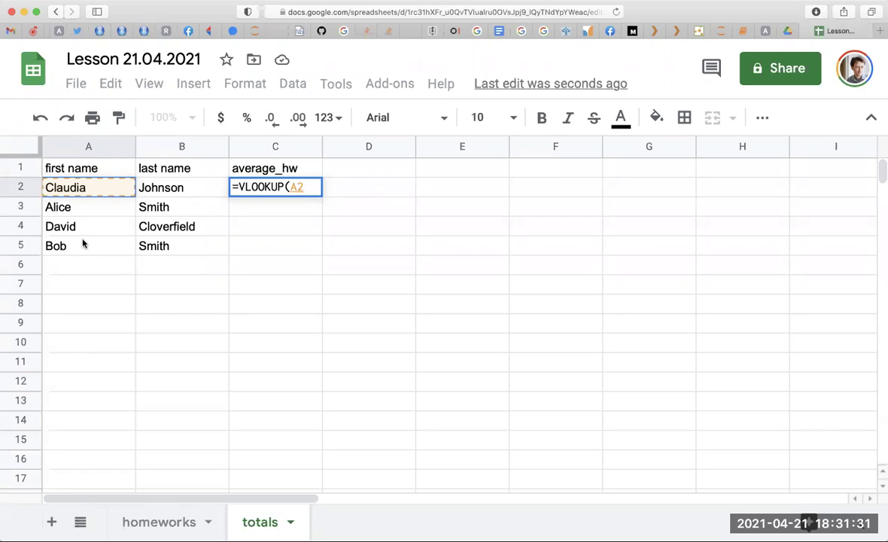
type(",")
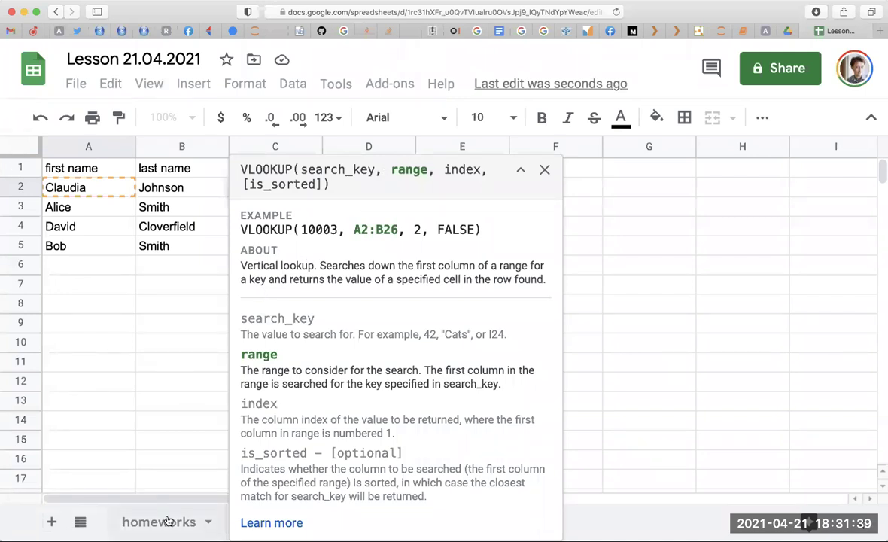
Set the VLOOKUP range to homeworks!A1:E5 and add a comma for the next argument
left_click(167, 521)
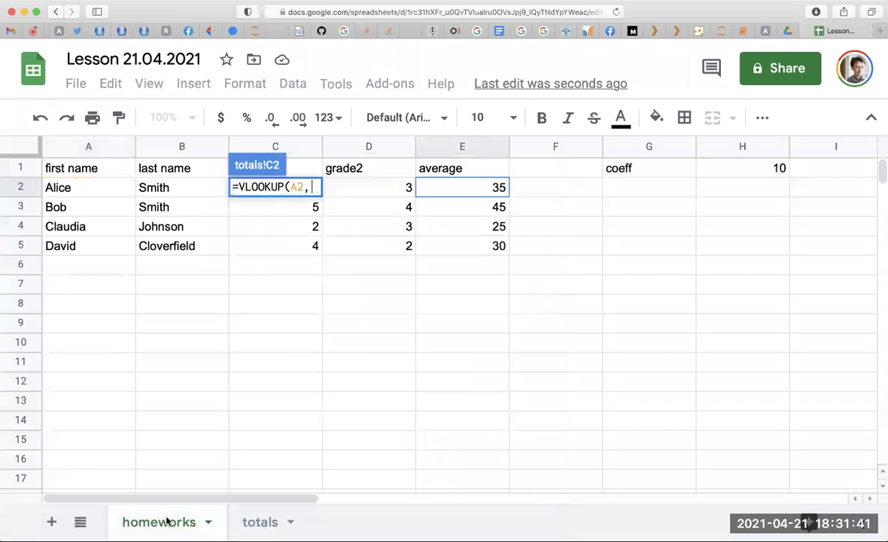
mouse_move(83, 161)
left_mouse_down()
mouse_move(333, 218)
mouse_move(369, 245)
mouse_move(446, 247)
left_mouse_up()
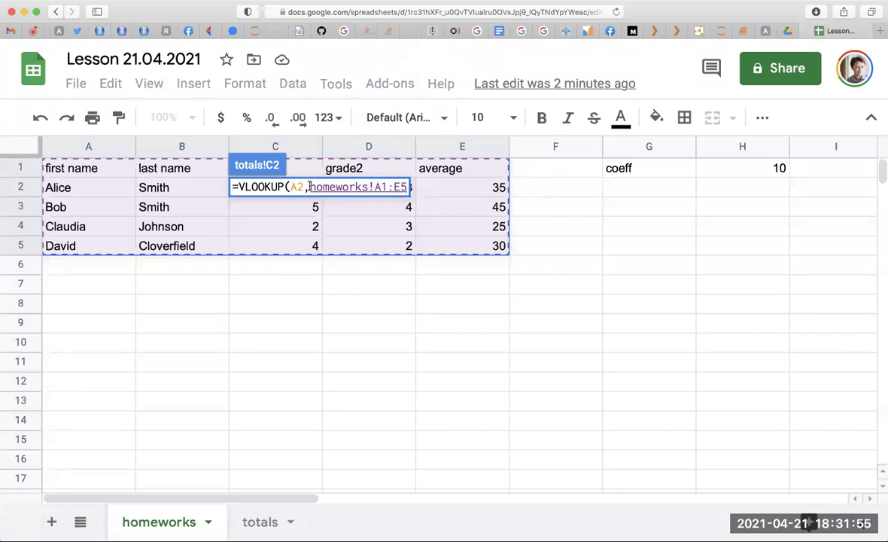
left_click_drag(310, 187, 369, 186)
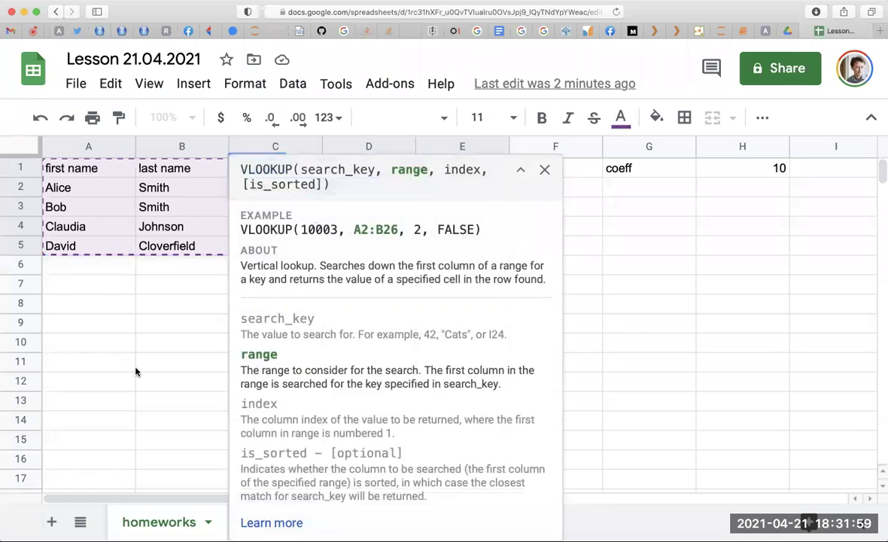
left_click(544, 170)
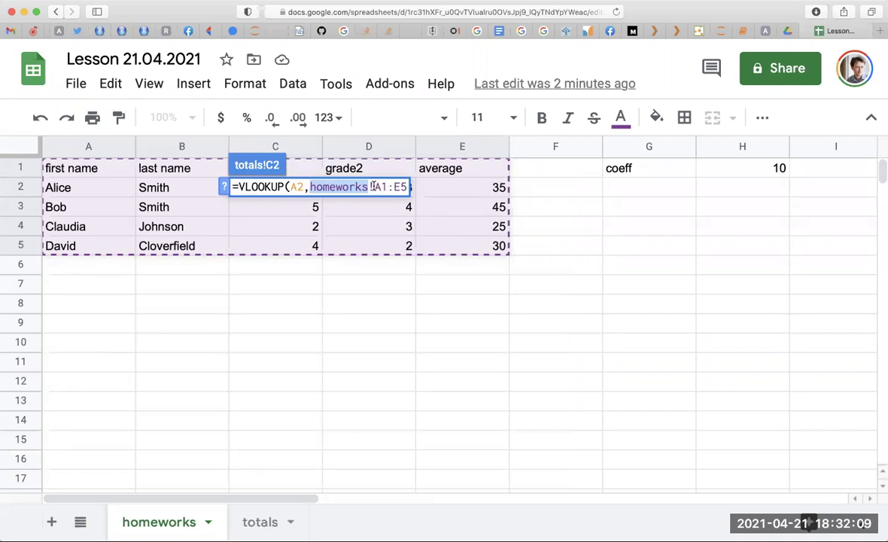
left_click_drag(374, 186, 404, 186)
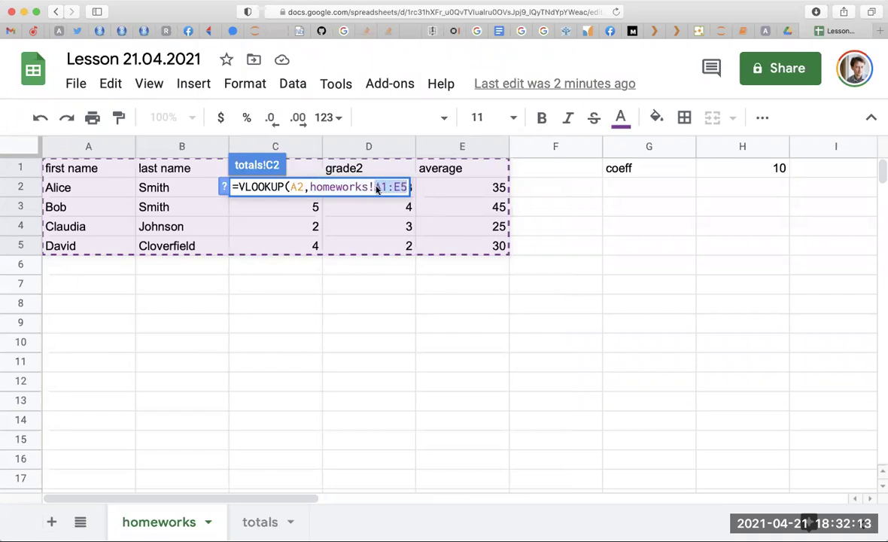
left_click(387, 186)
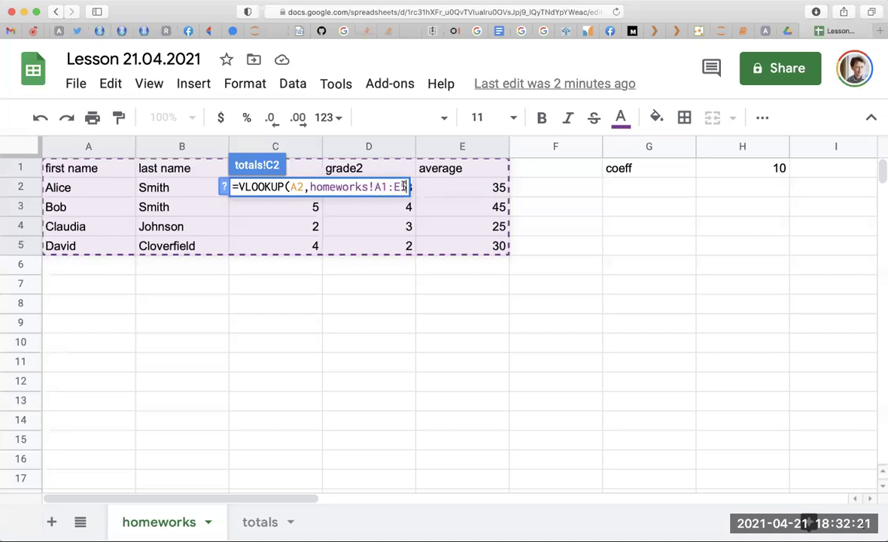
type(",5,FALSE")
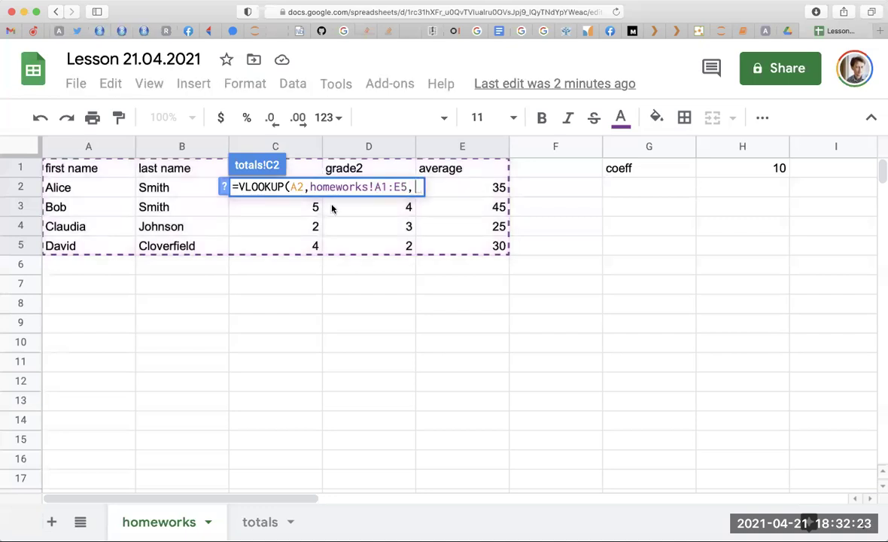
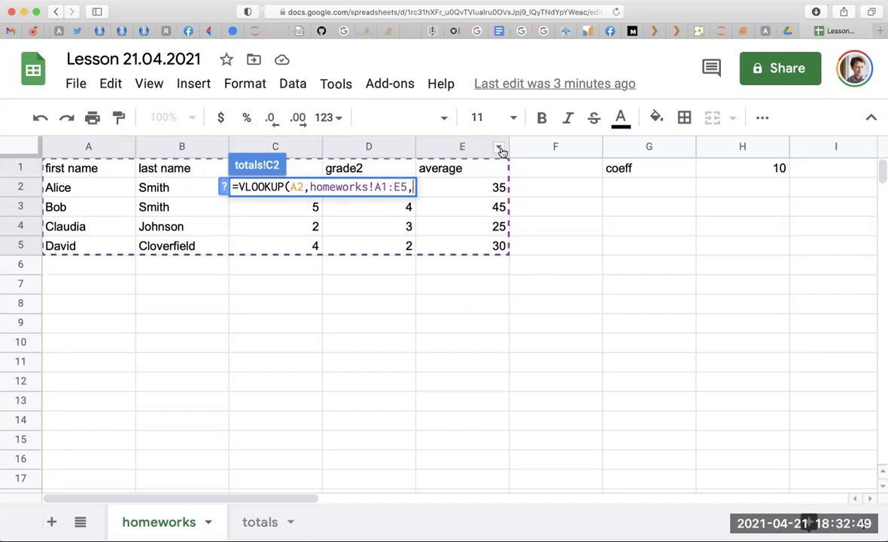
Finish C2's VLOOKUP with column 5 and FALSE, returning Claudia's average 25
type("5")
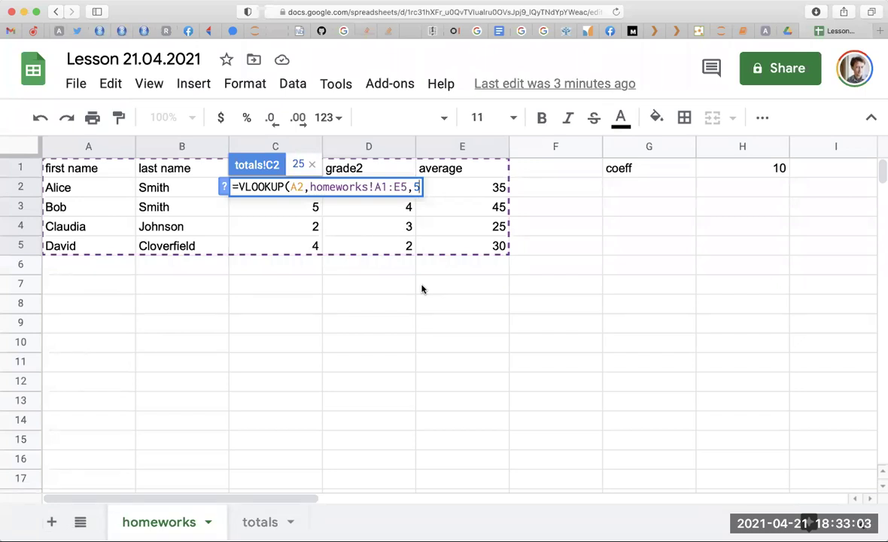
type(",")
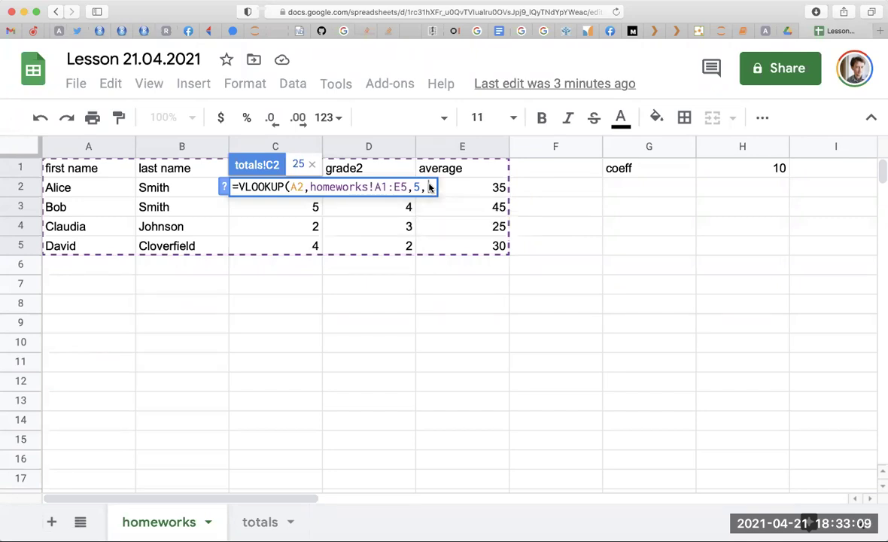
type("FA")
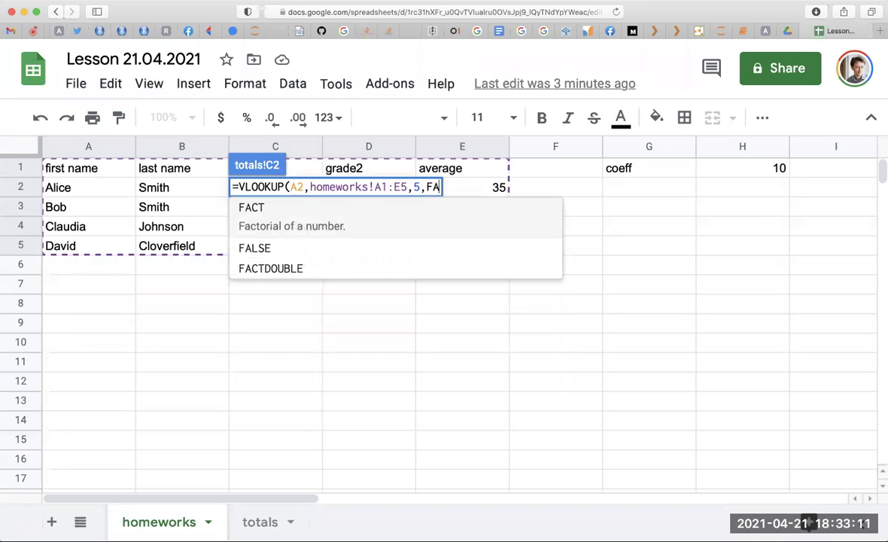
type("LSE)")
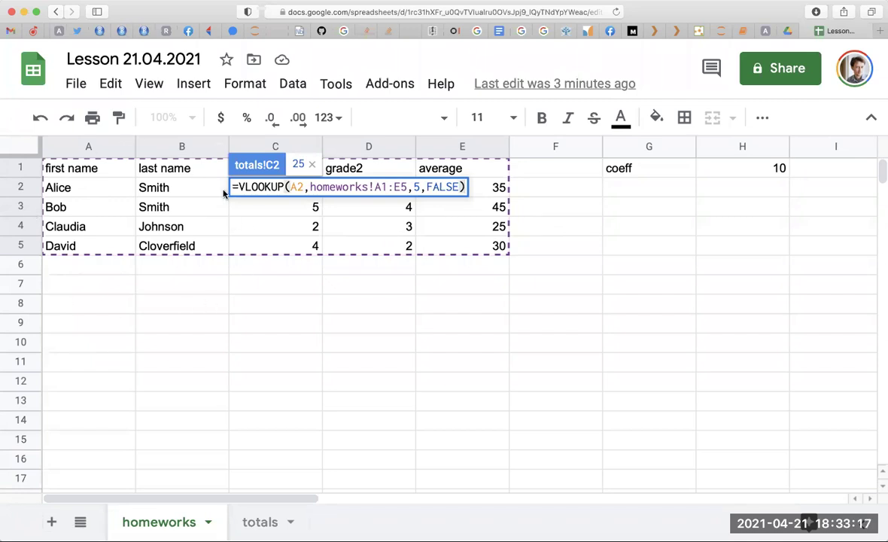
double_click(433, 186)
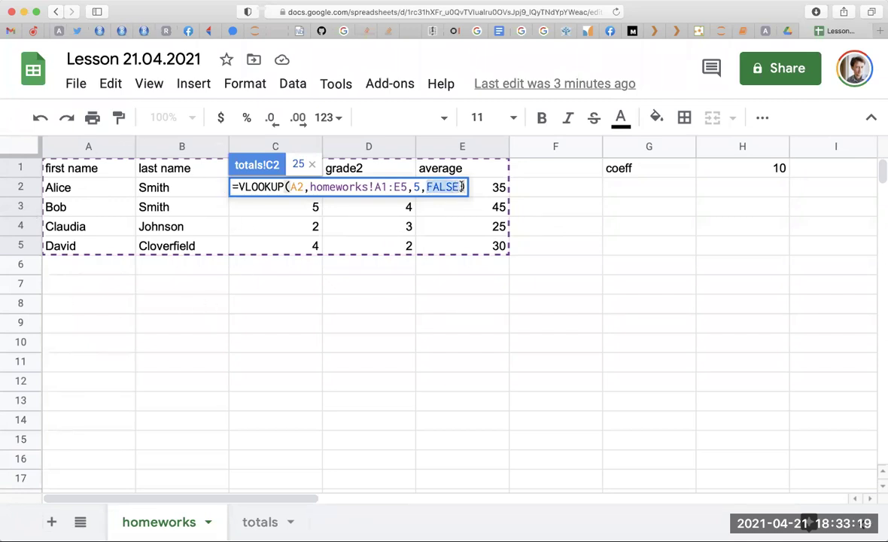
left_click(463, 187)
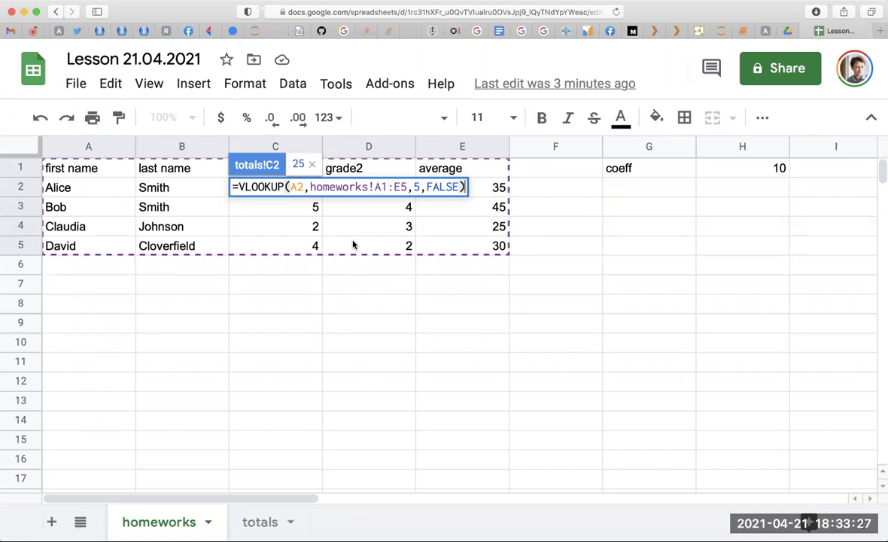
key("Return")
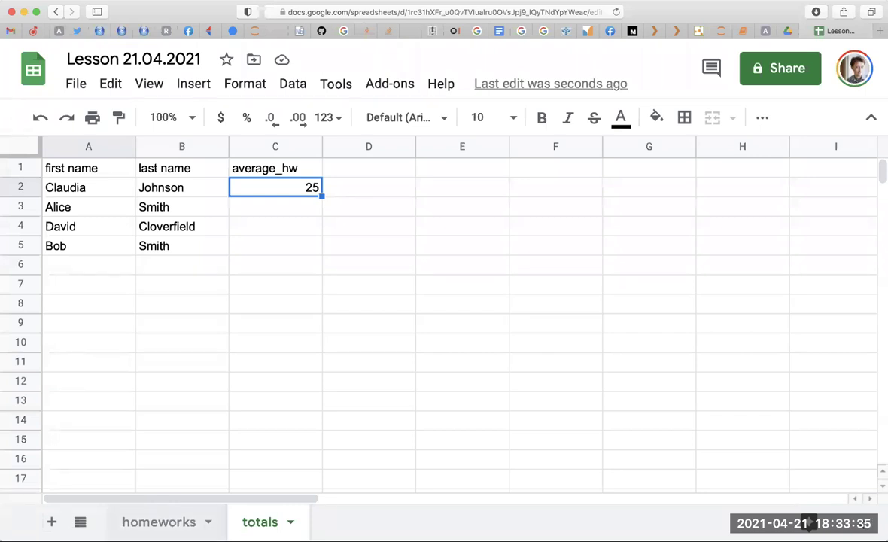
key("alt+Up")
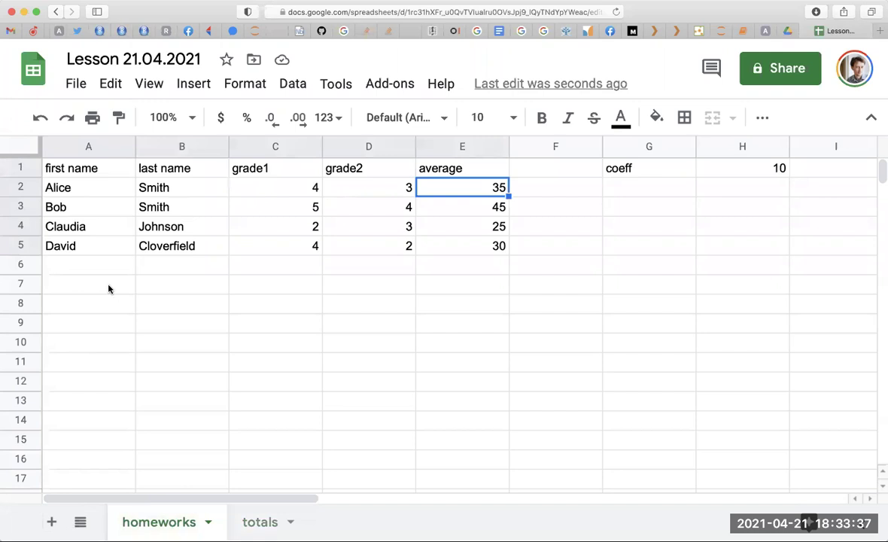
left_click(96, 225)
left_click(475, 229)
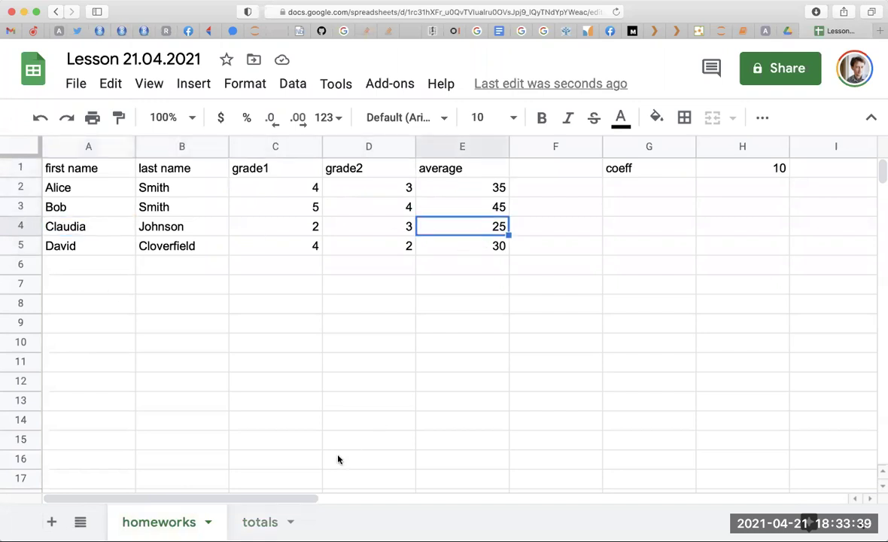
left_click(259, 522)
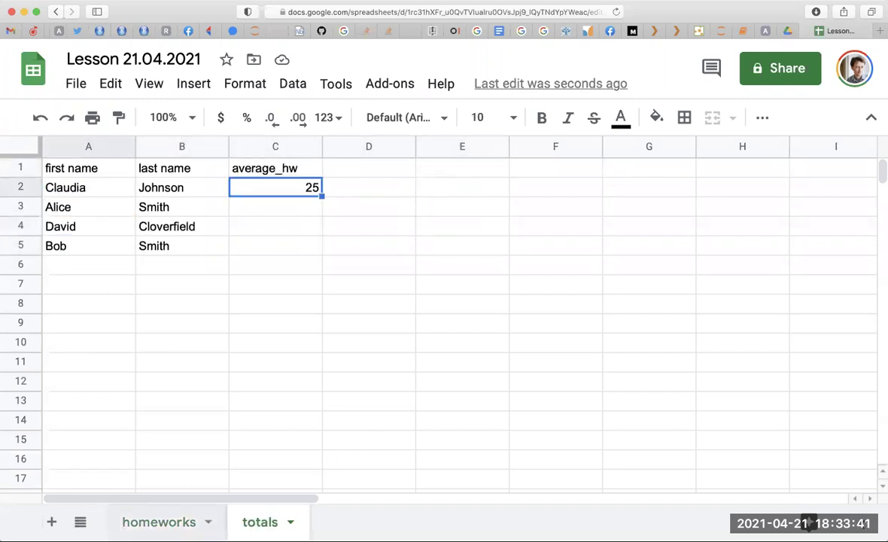
left_click(296, 192)
double_click(296, 193)
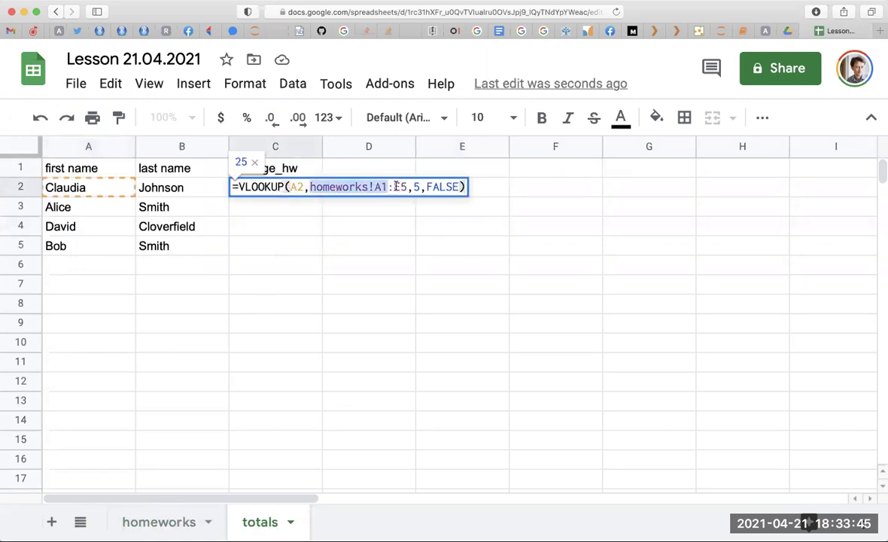
key("Escape")
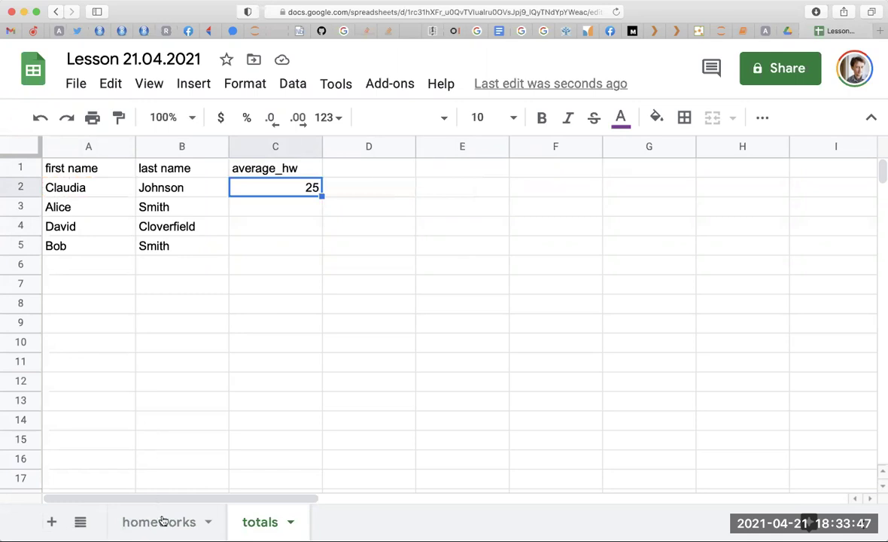
left_click(154, 519)
left_click_drag(83, 188, 450, 246)
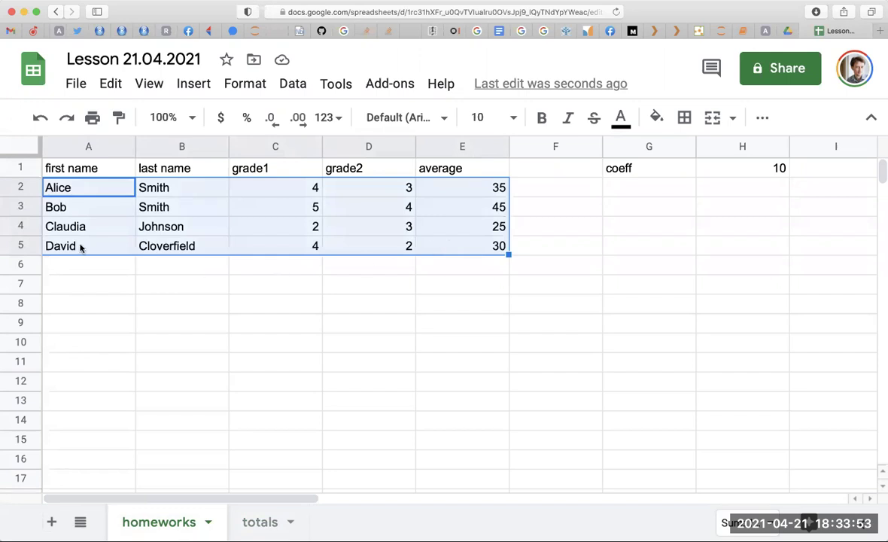
left_click(81, 195)
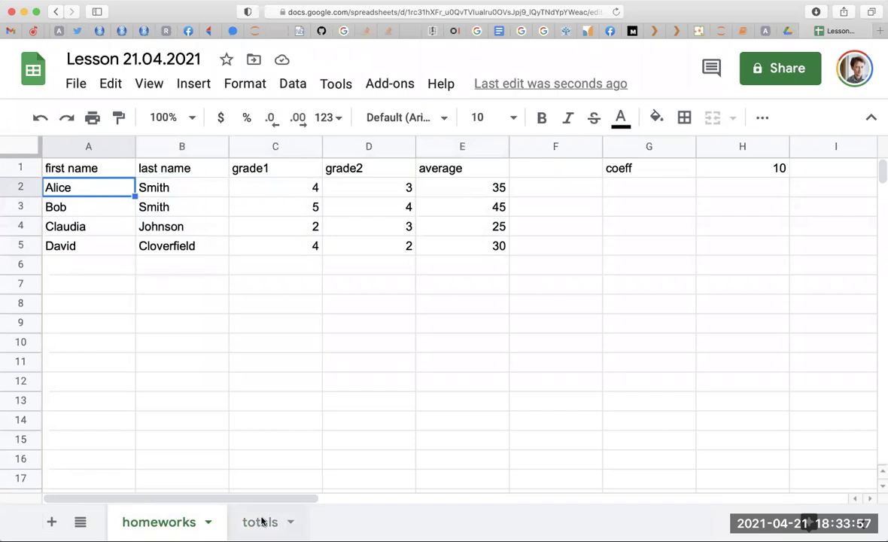
left_click(261, 522)
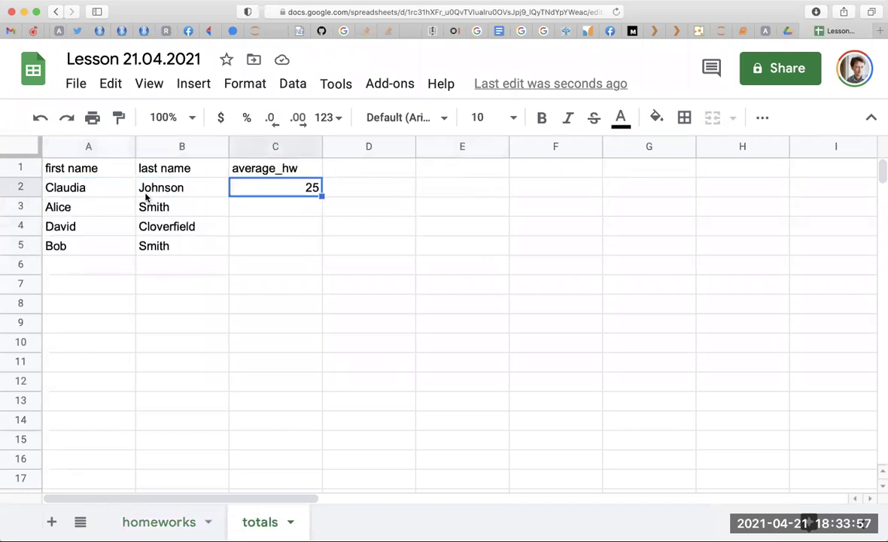
double_click(274, 188)
double_click(297, 187)
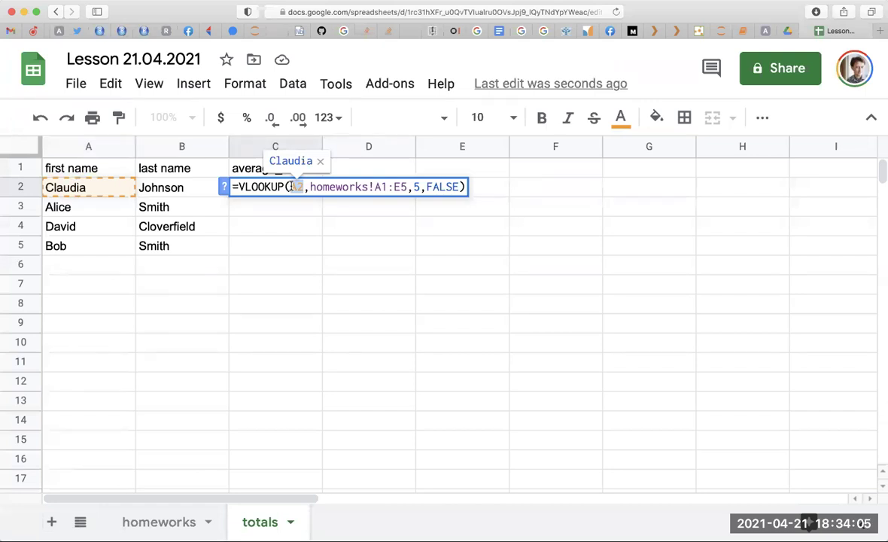
left_click(416, 187)
double_click(416, 186)
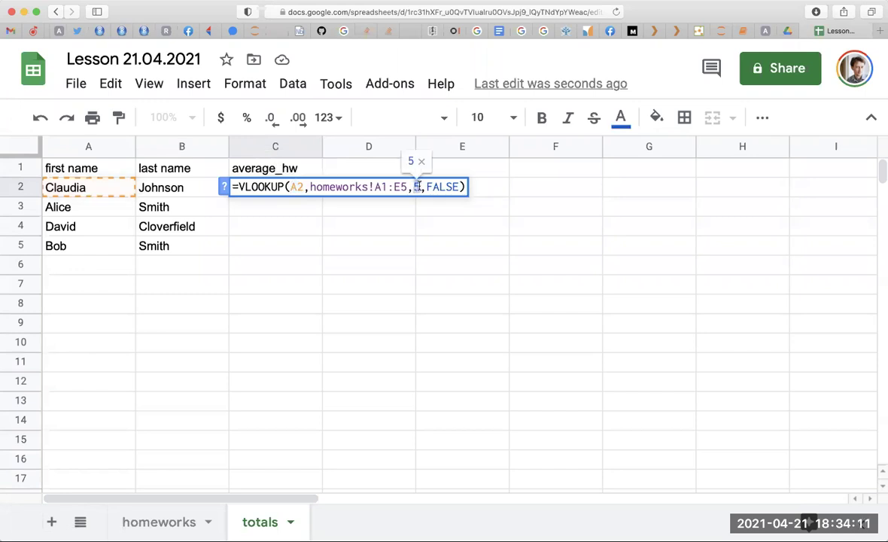
key("Escape")
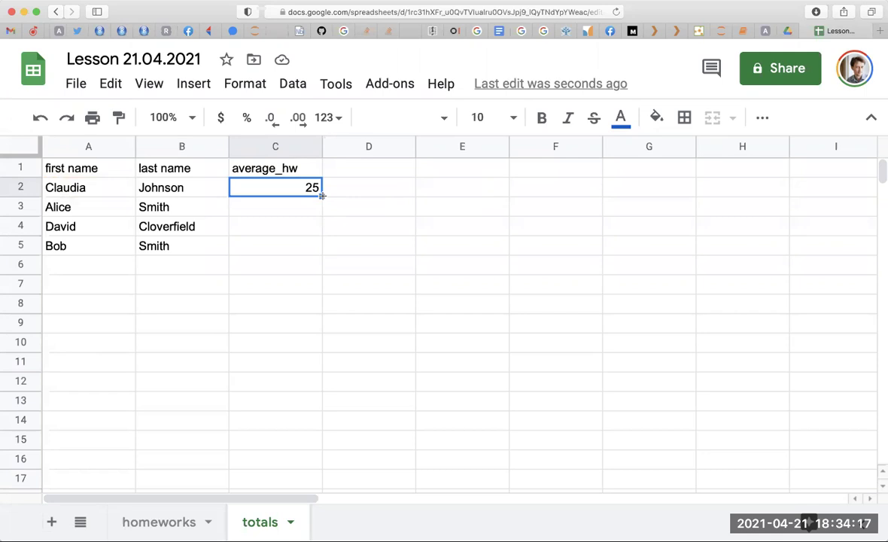
double_click(294, 188)
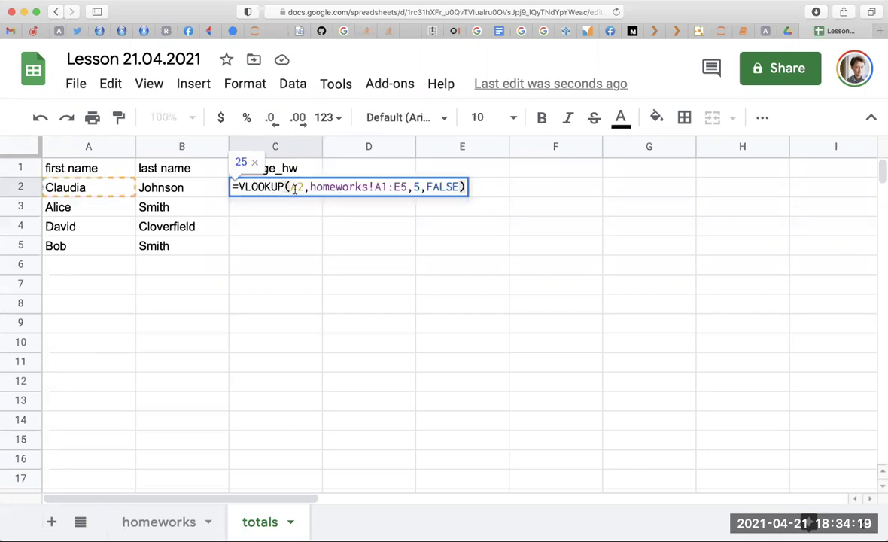
key("Escape")
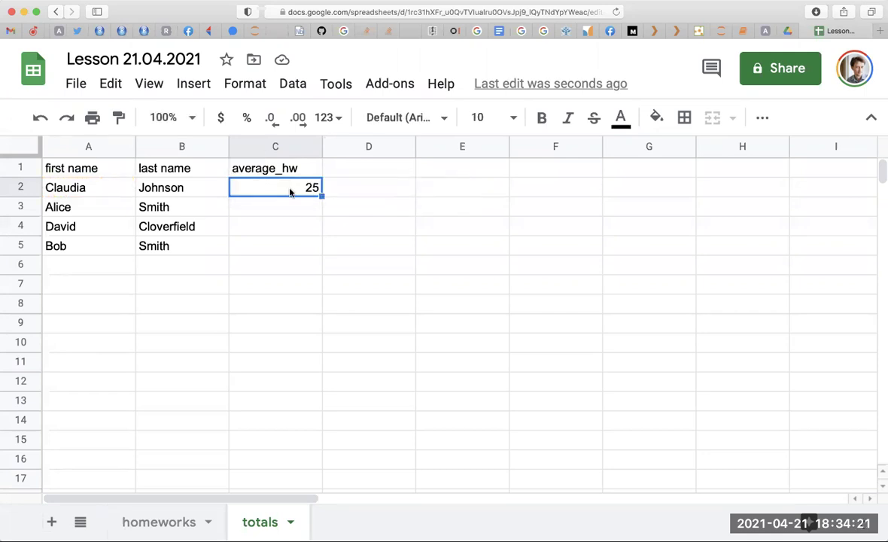
double_click(289, 189)
key("Escape")
left_click_drag(322, 194, 315, 209)
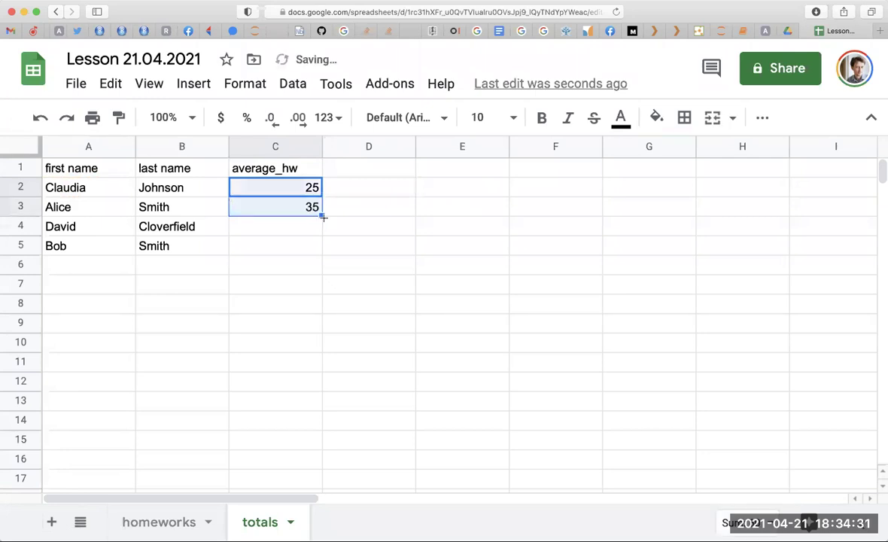
Copy the C2 lookup down to C5, giving 35, 30 and #N/A
double_click(314, 209)
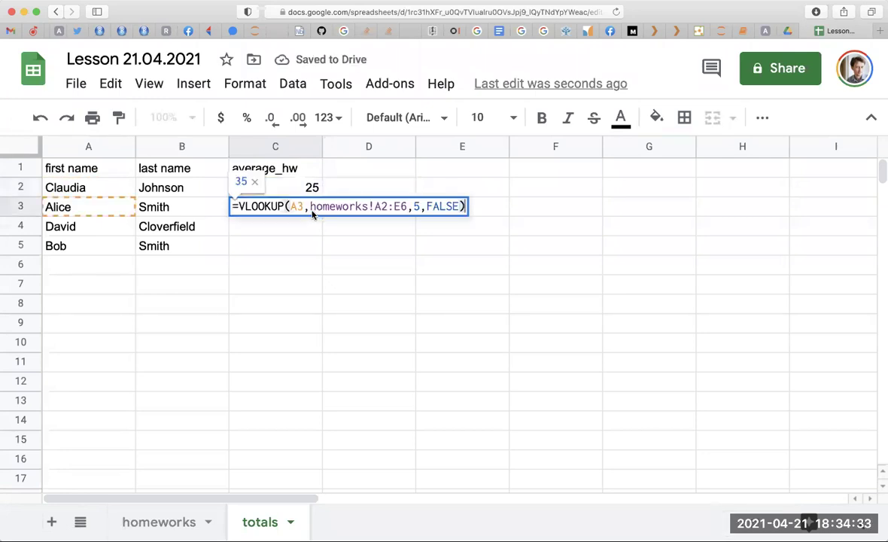
key("Escape")
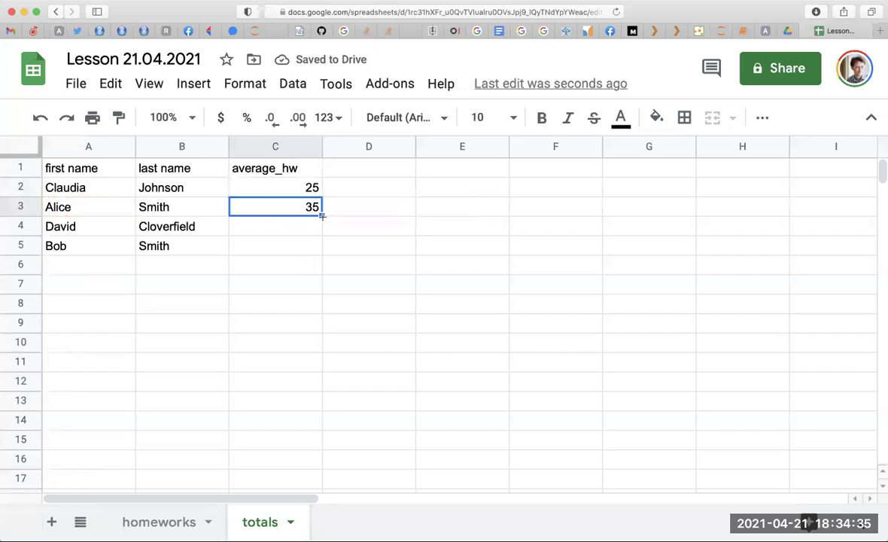
left_click_drag(321, 215, 321, 246)
left_click(319, 292)
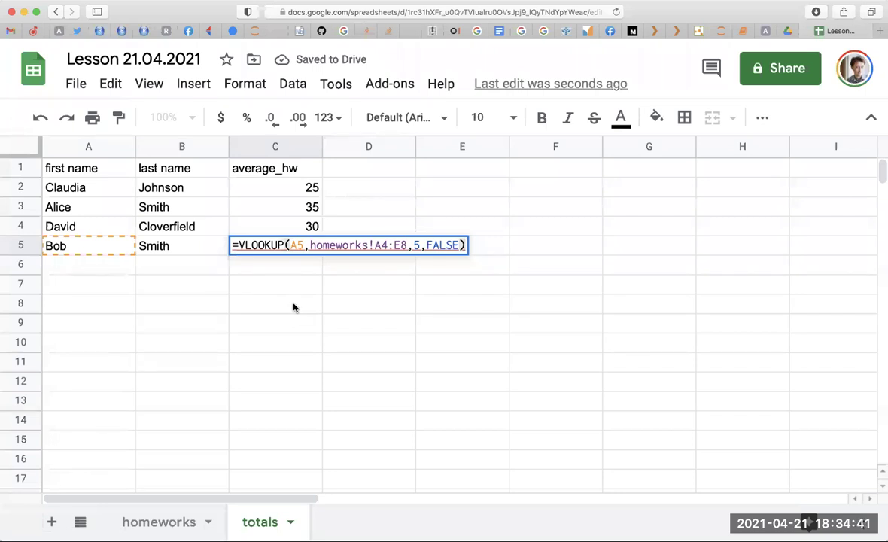
Check C5's shifted range A4:E8 and mark rows A5:E8 on the homeworks sheet
left_click_drag(374, 245, 404, 244)
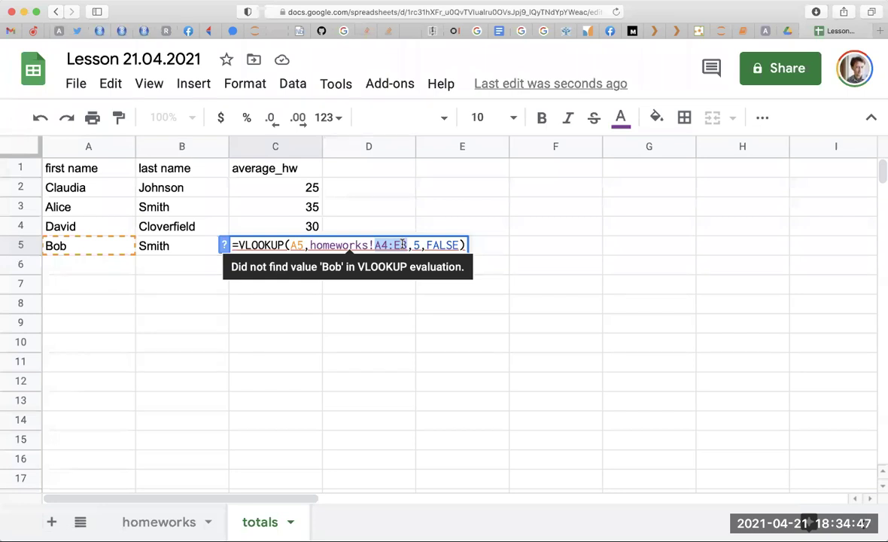
key("Escape")
left_click(173, 521)
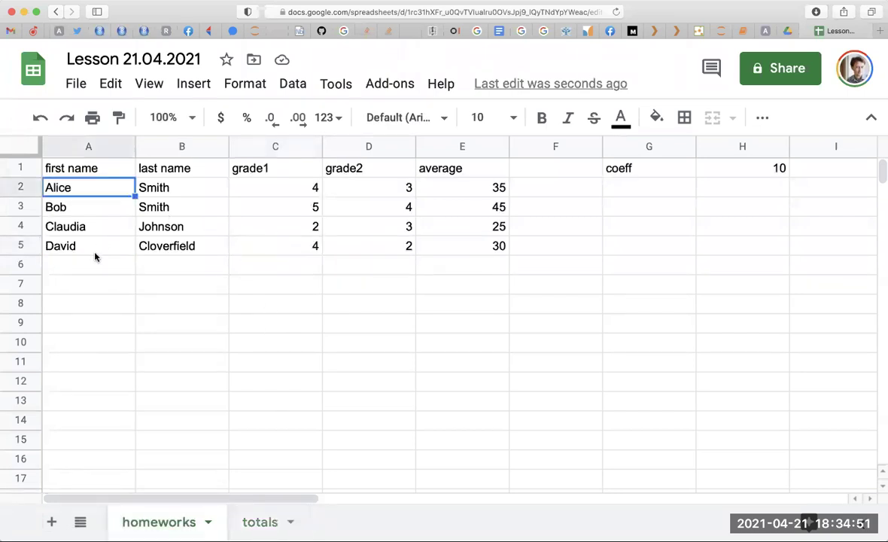
left_click_drag(92, 251, 471, 308)
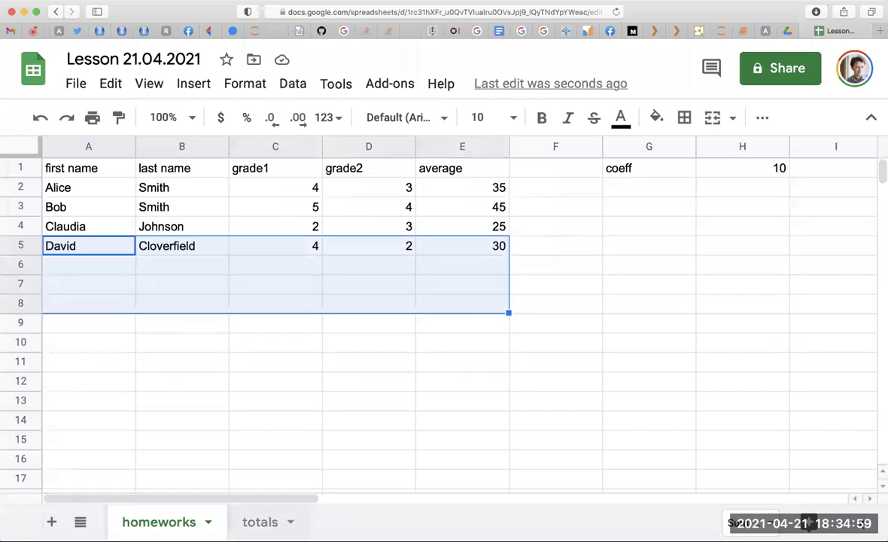
Anchor C2's range as homeworks!A$1:E$5 and fill it to C5, so Bob shows 45
left_click(260, 522)
double_click(303, 188)
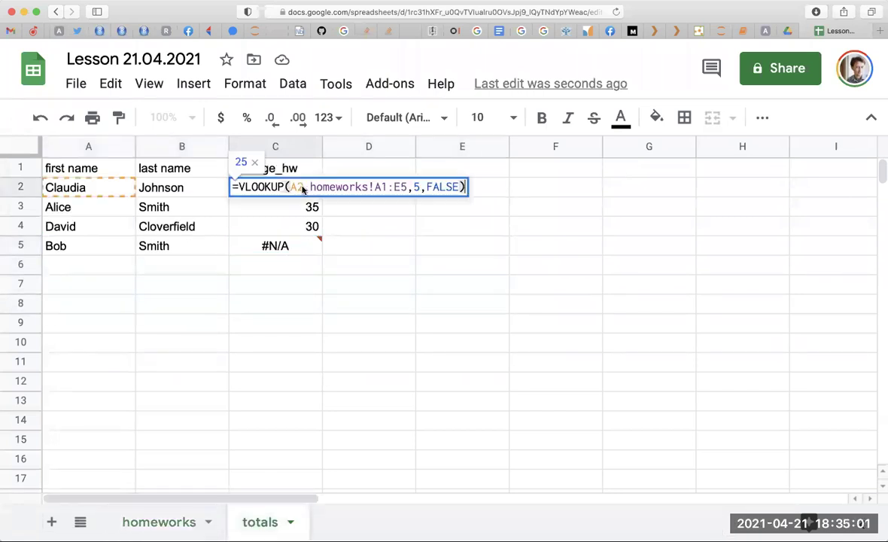
left_click(377, 186)
type("$")
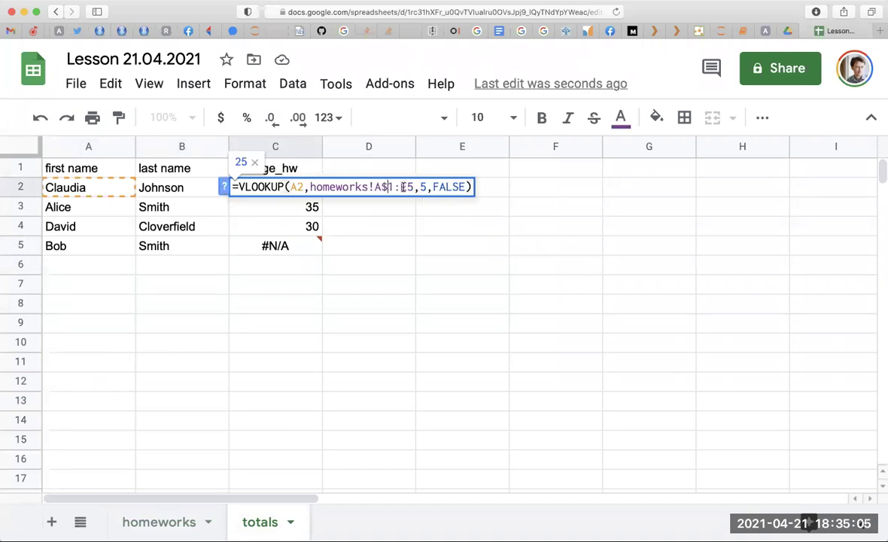
left_click(406, 187)
type("$")
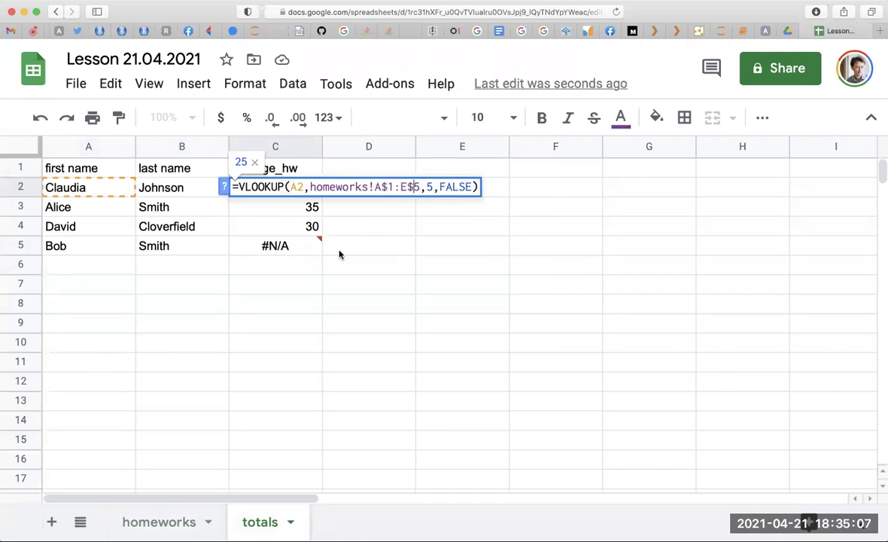
key("Return")
left_click(319, 193)
left_click_drag(322, 195, 320, 250)
left_click(354, 266)
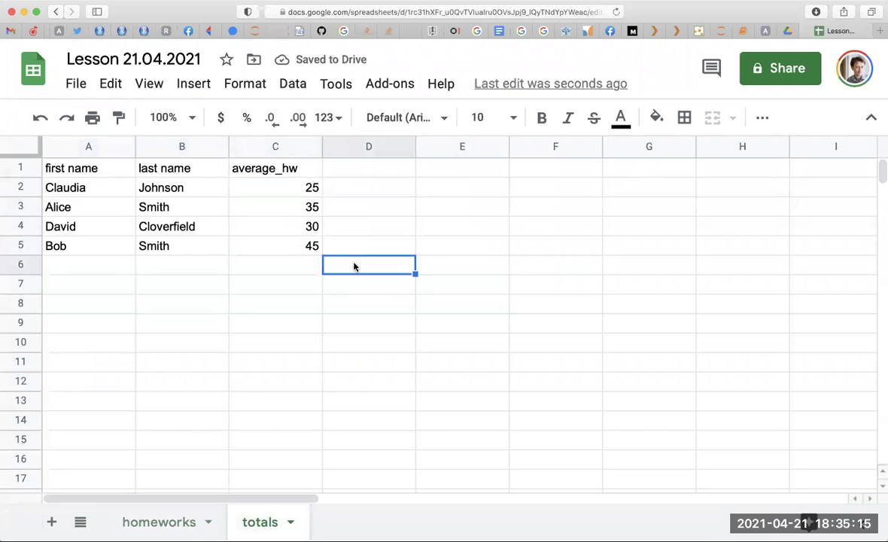
Compare the student name order on the totals and homeworks sheets
left_click(172, 518)
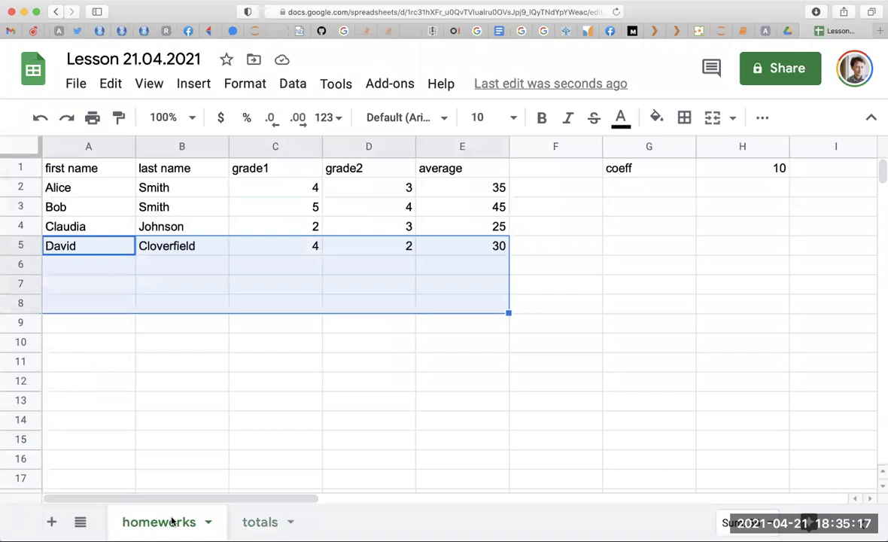
left_click(244, 401)
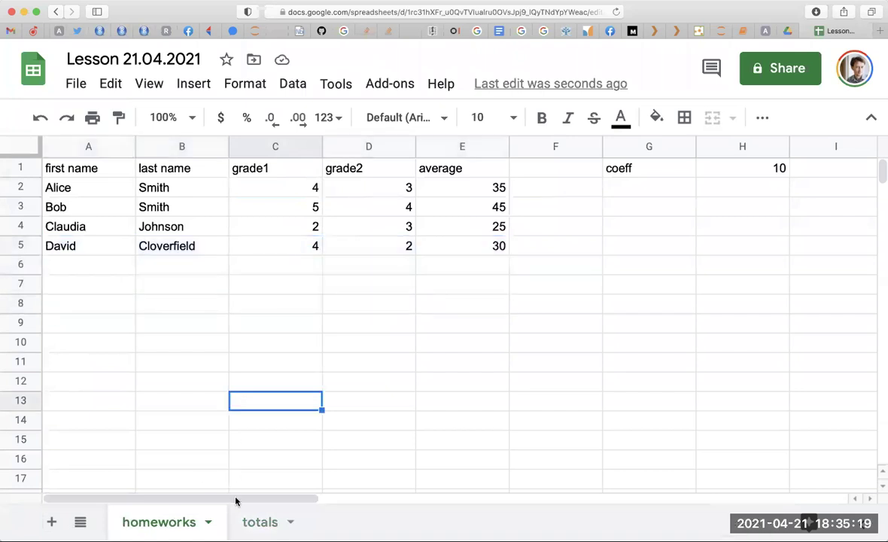
left_click(251, 522)
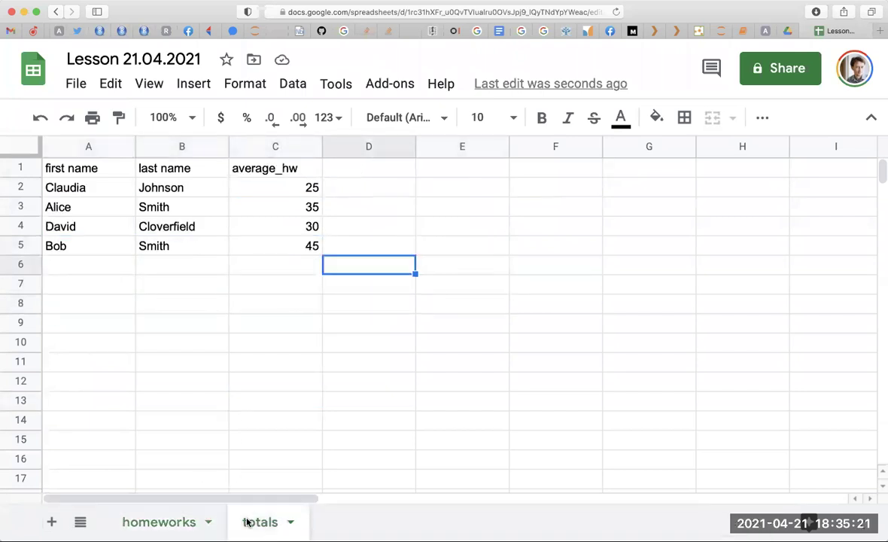
left_click(277, 248)
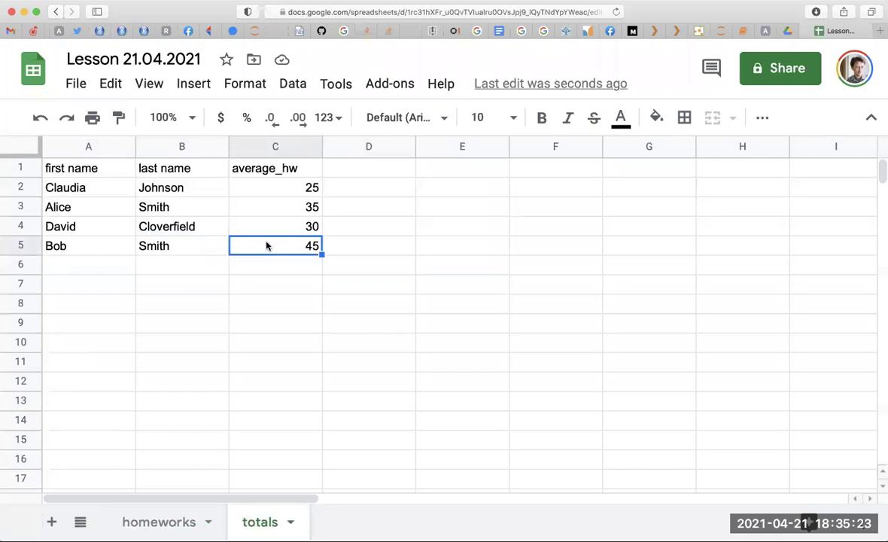
left_click(97, 192)
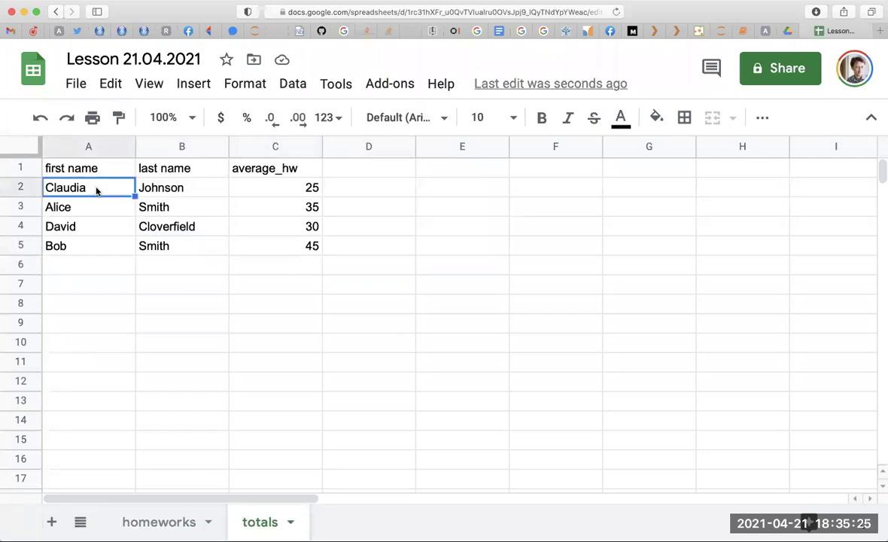
left_click(89, 212)
left_click(89, 228)
left_click(91, 261)
left_click(89, 251)
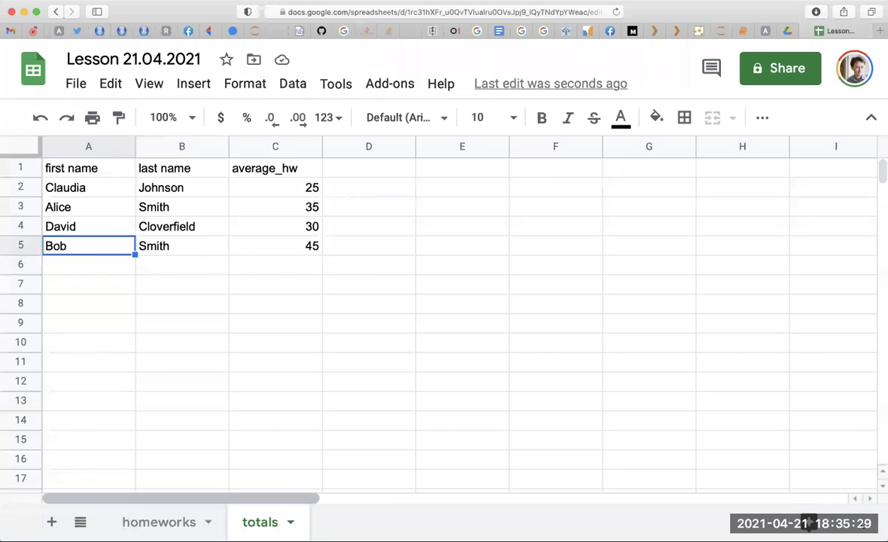
left_click(159, 521)
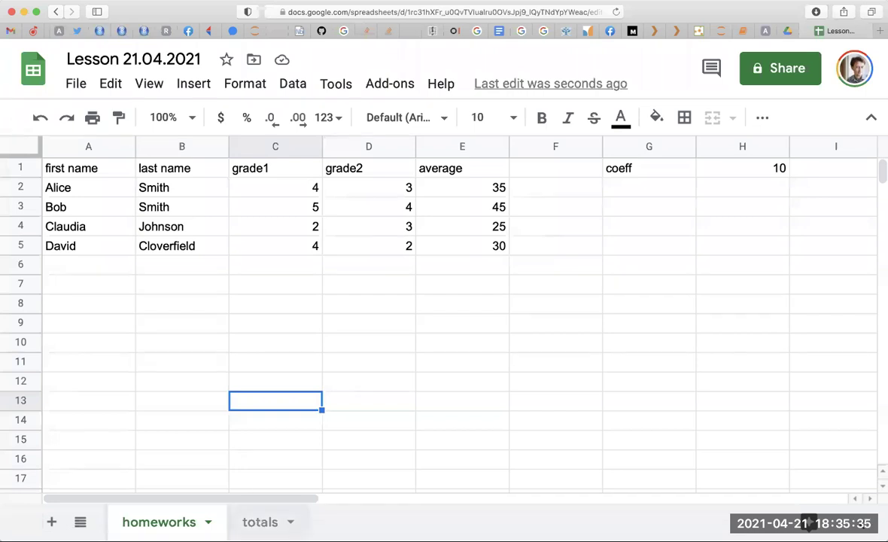
left_click(259, 522)
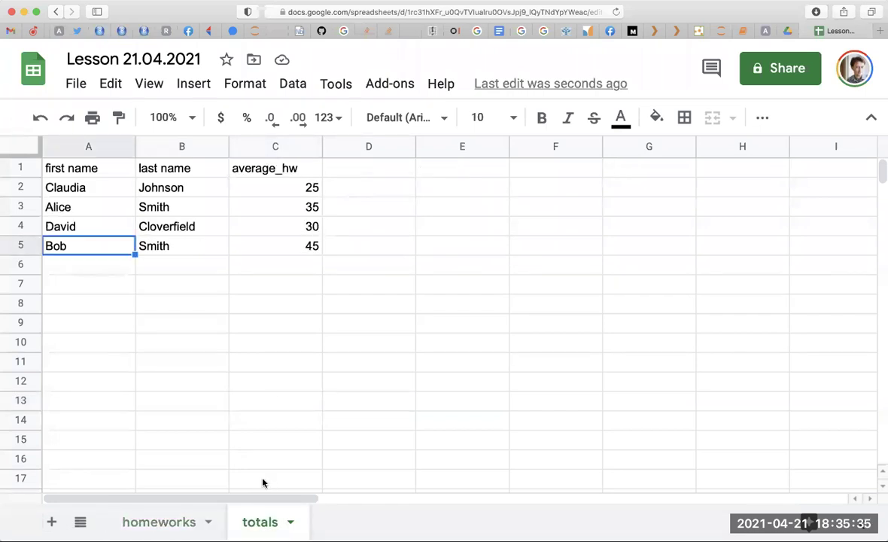
Edit C2's lookup key, removing A2 so it can point at last name B2
double_click(274, 193)
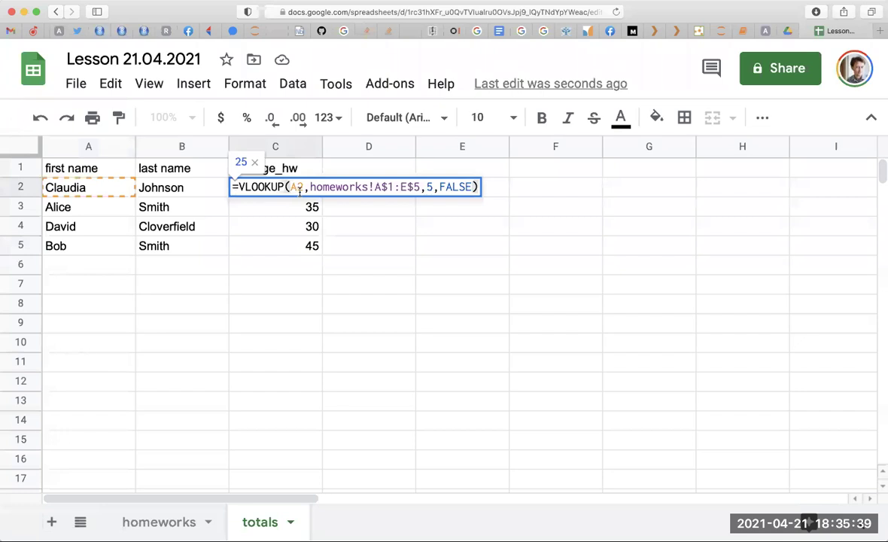
left_click(305, 187)
key("BackSpace")
type("3")
key("BackSpace")
type("2")
key("Left")
key("BackSpace")
Commit B2 as C2's lookup key, which returns #N/A
type("B")
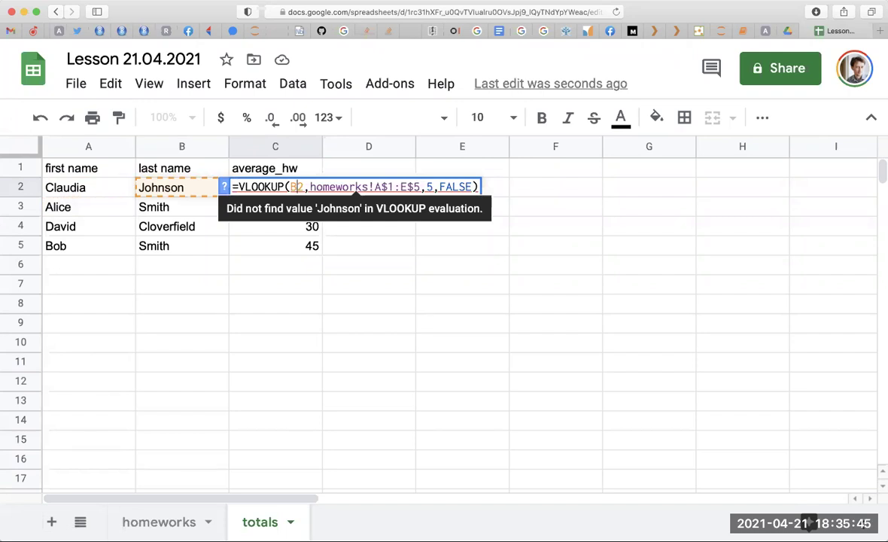
key("Return")
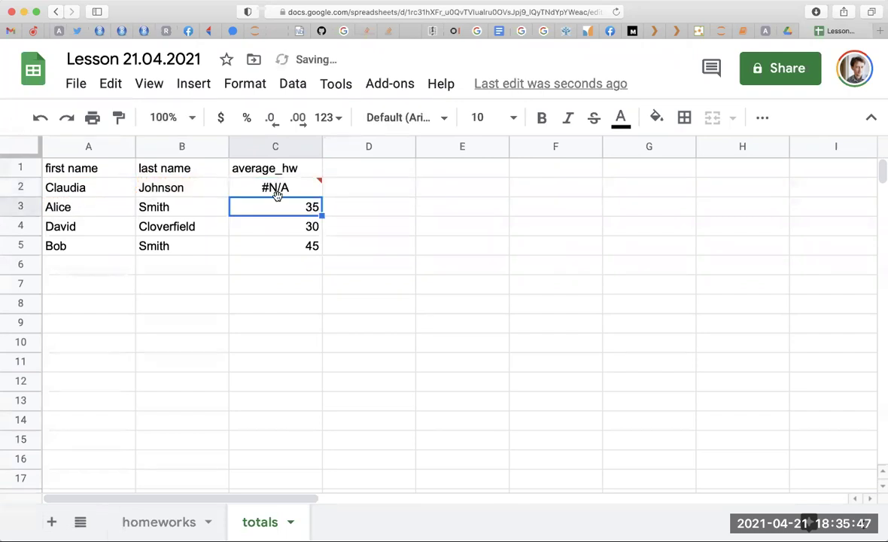
double_click(277, 191)
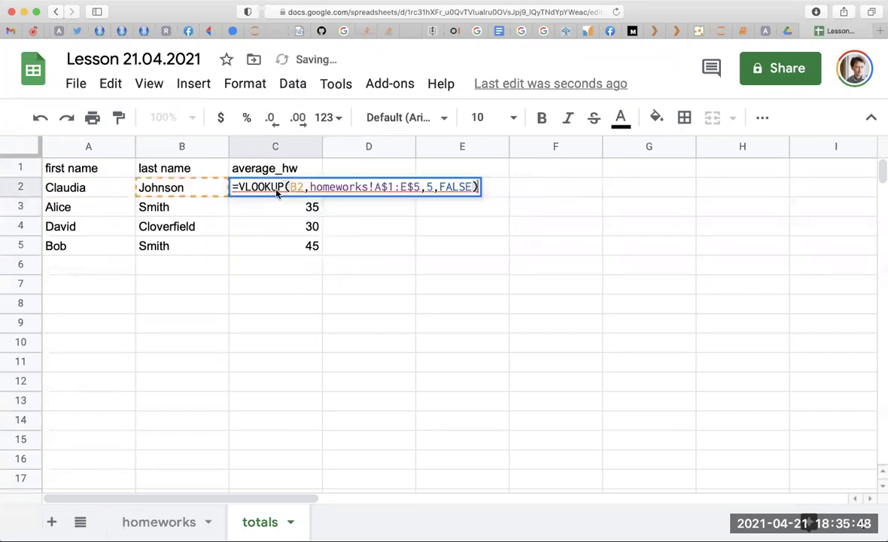
Change C2's range to homeworks!B$1:E$5, leaving a #REF! out-of-bounds error
left_click(380, 185)
key("BackSpace")
type("B")
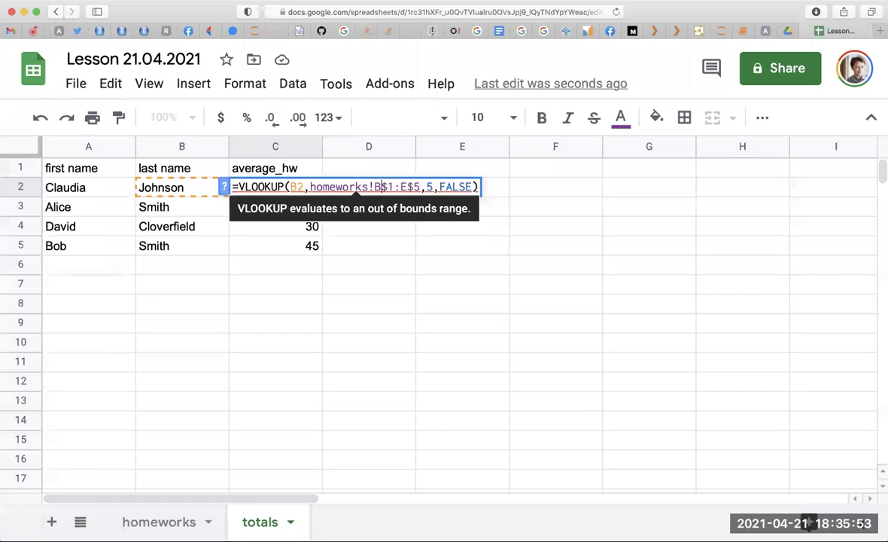
key("Return")
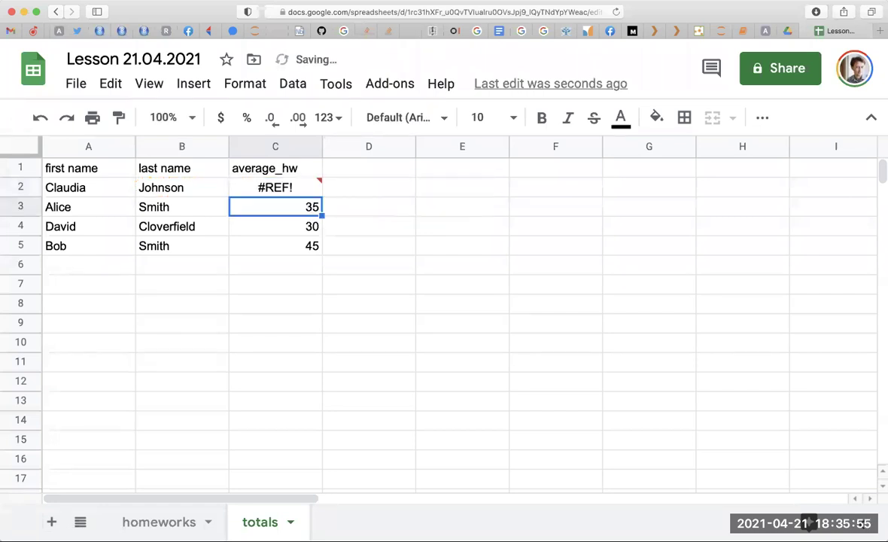
left_click(314, 190)
key("Return")
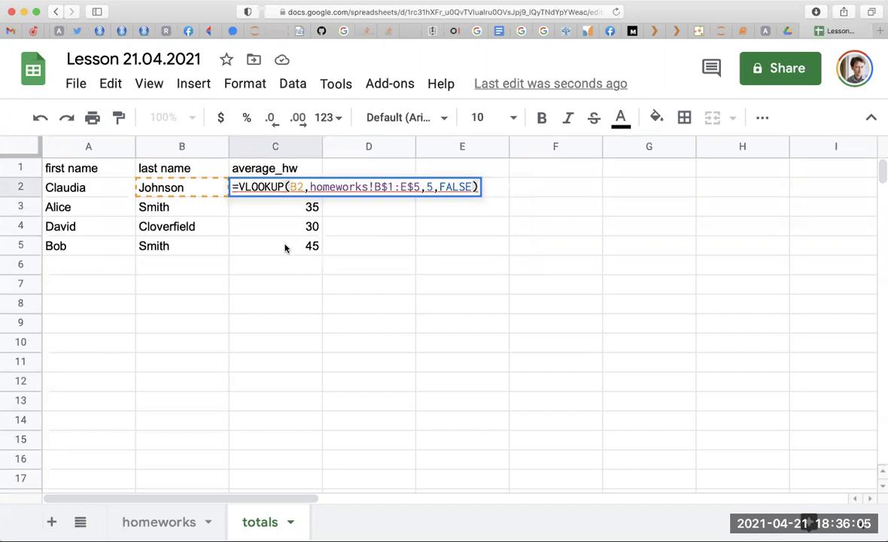
left_click(285, 249)
left_click(290, 188)
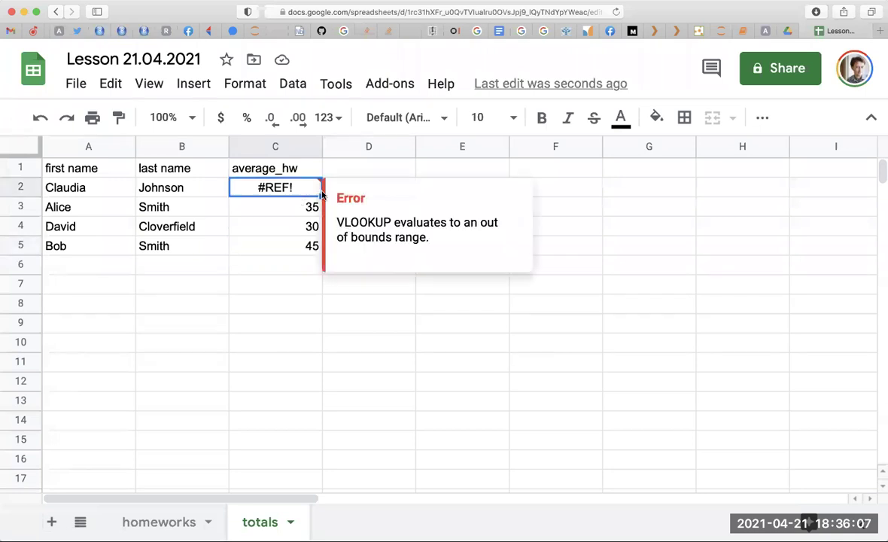
Fill C2's last-name lookup down to C5, all showing #REF!, and compare with the homeworks table
left_click_drag(318, 230, 318, 247)
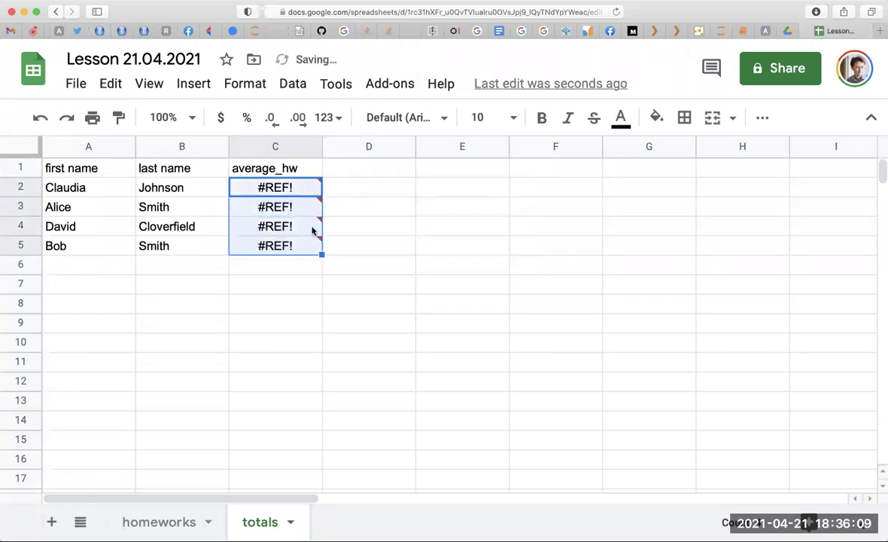
double_click(295, 189)
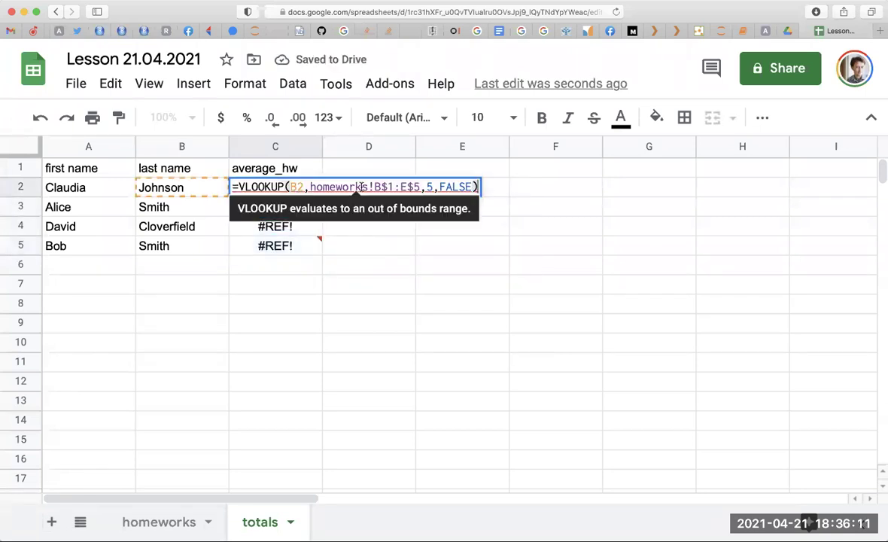
left_click(162, 522)
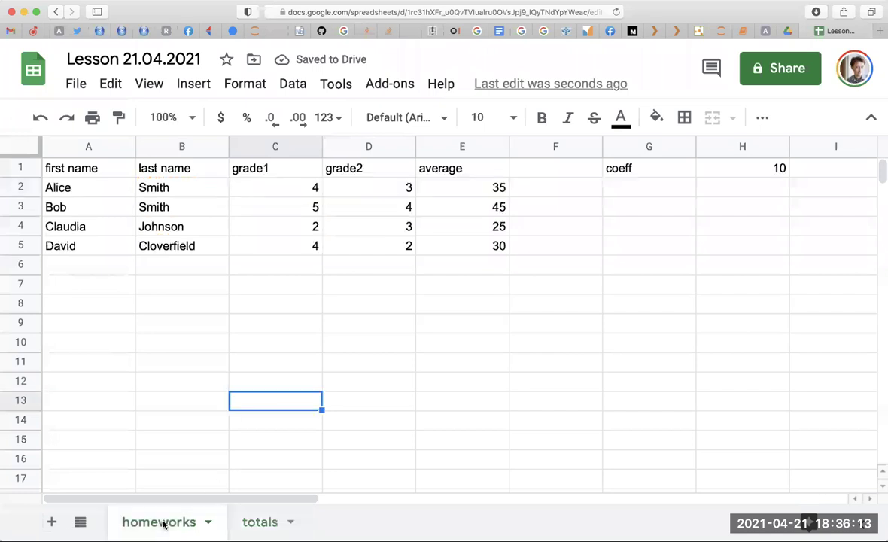
left_click(248, 521)
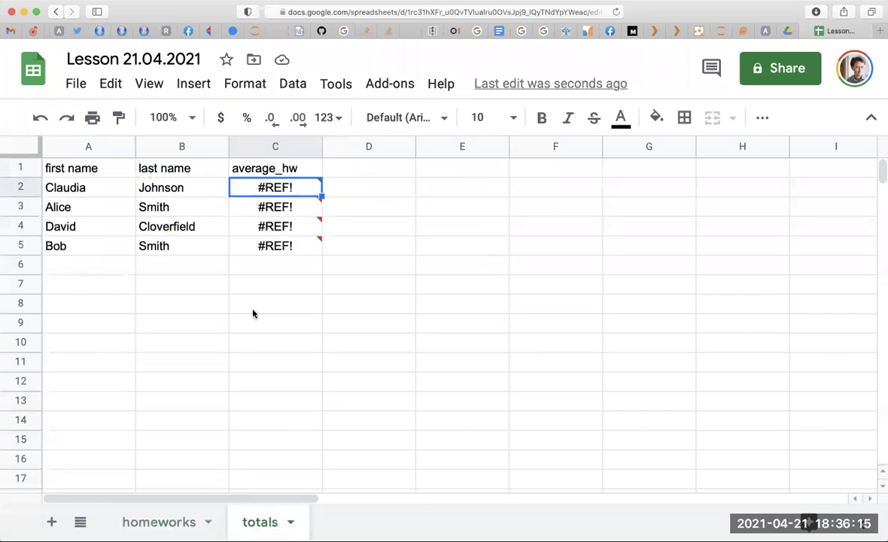
double_click(269, 191)
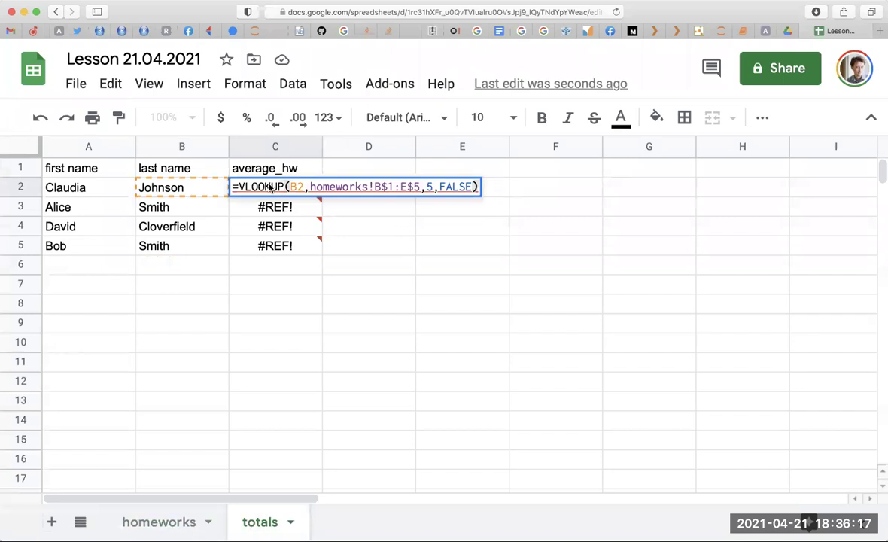
mouse_move(274, 207)
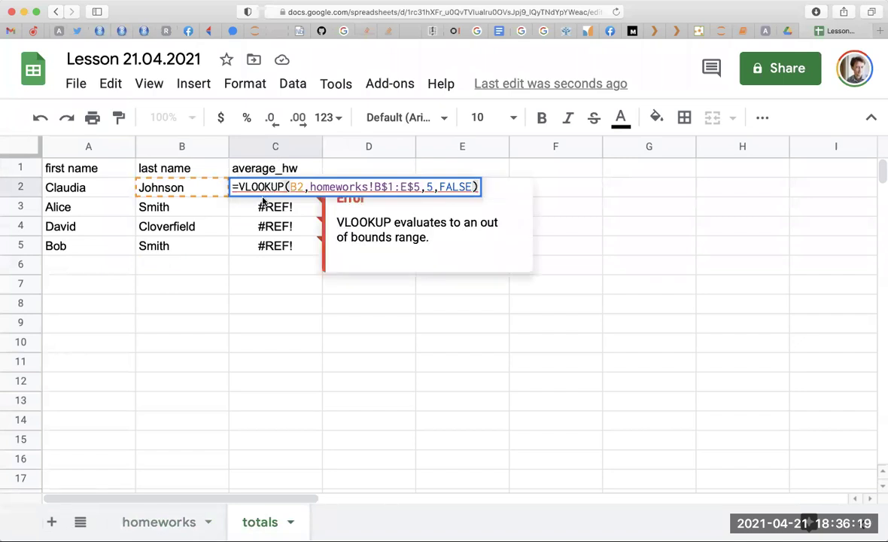
left_click(171, 522)
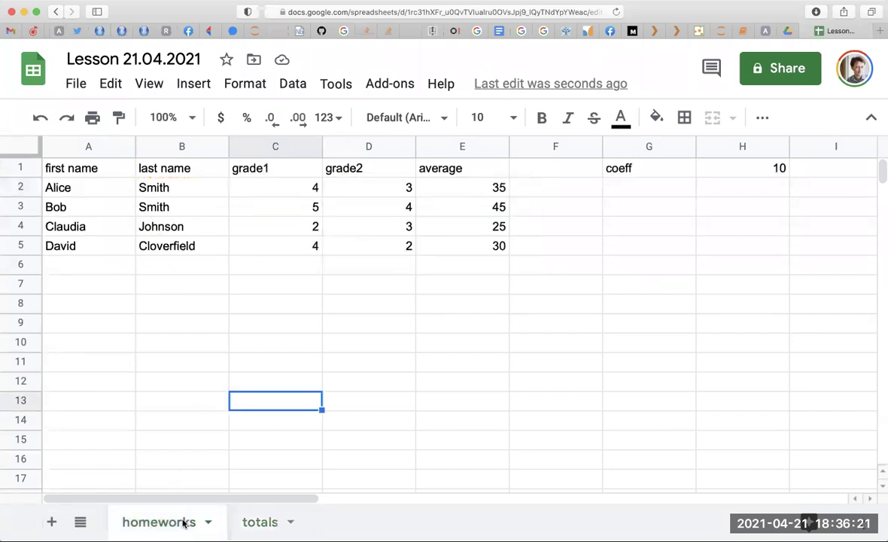
left_click(261, 521)
mouse_move(275, 187)
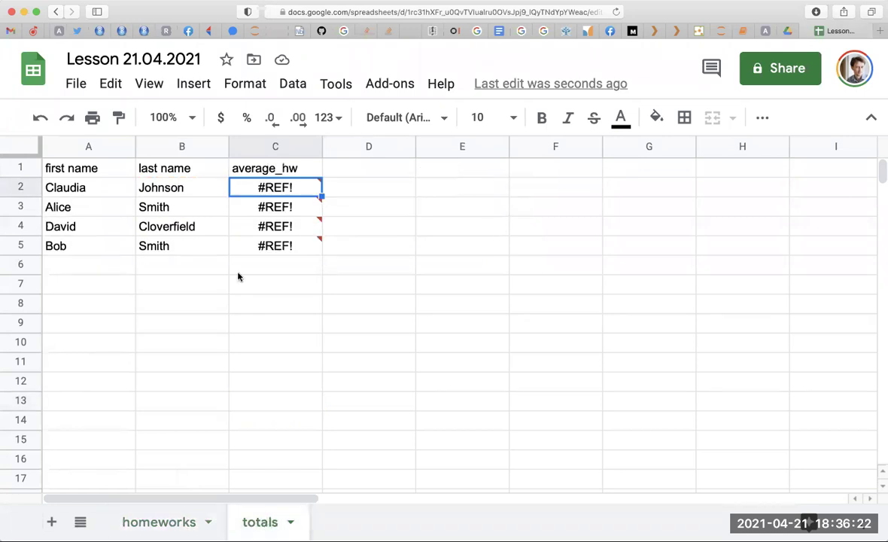
double_click(261, 188)
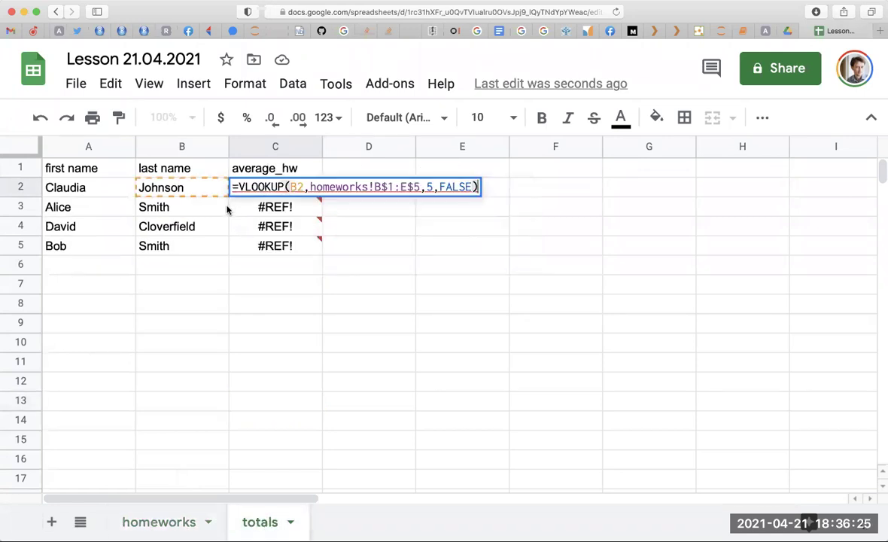
Check C2's column index 5 against the homeworks table's column count
left_click(167, 521)
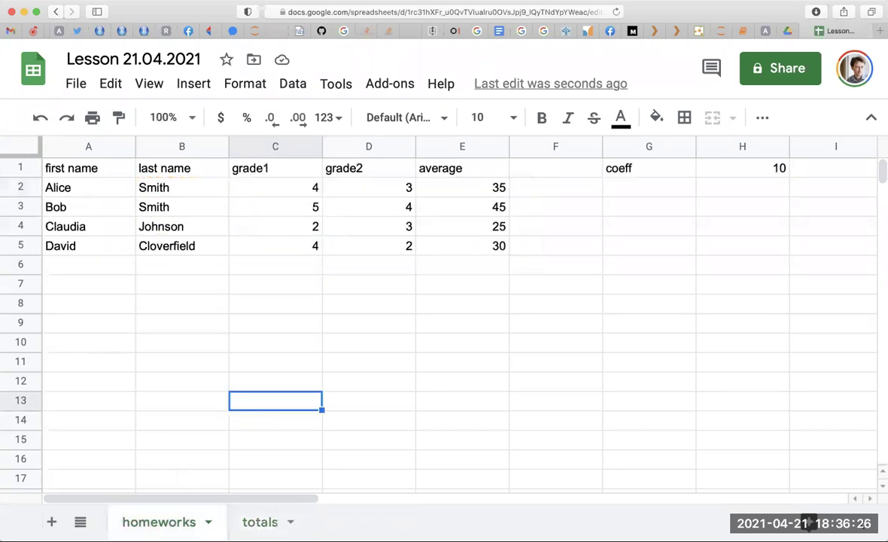
left_click(256, 521)
double_click(284, 194)
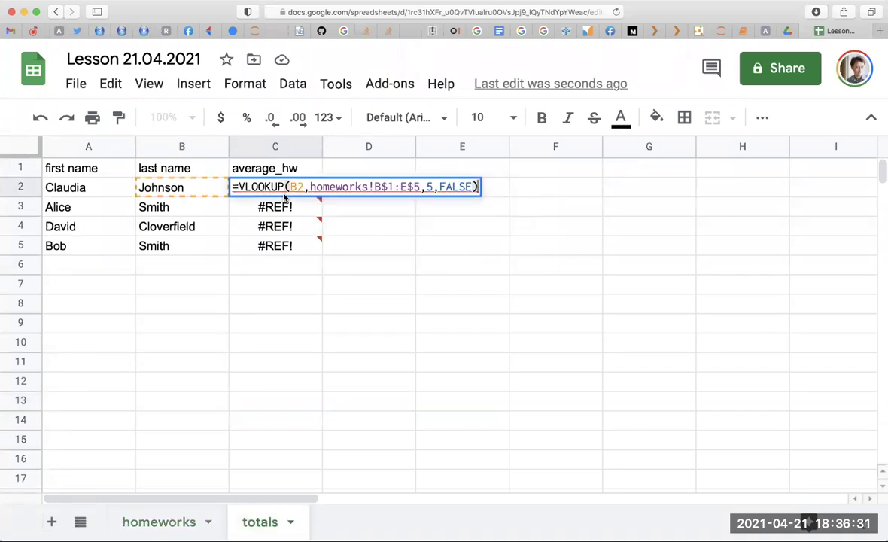
double_click(429, 186)
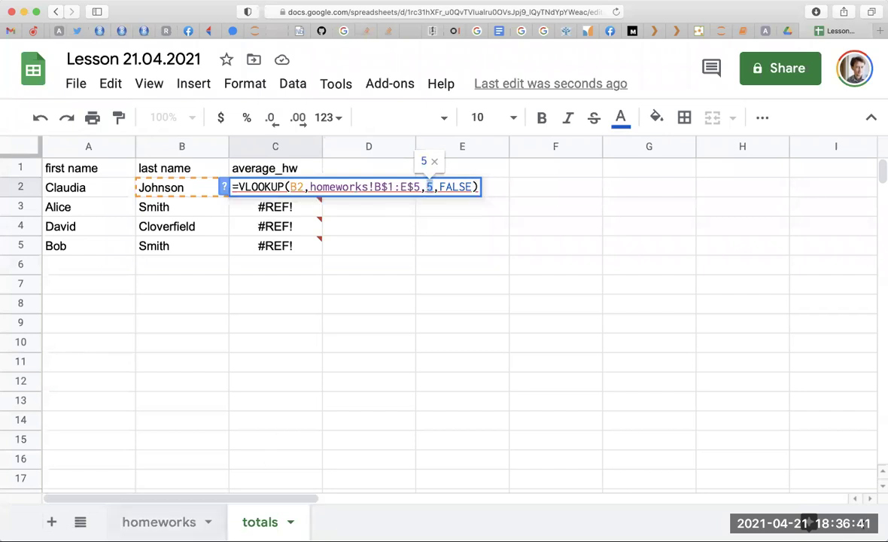
left_click(159, 521)
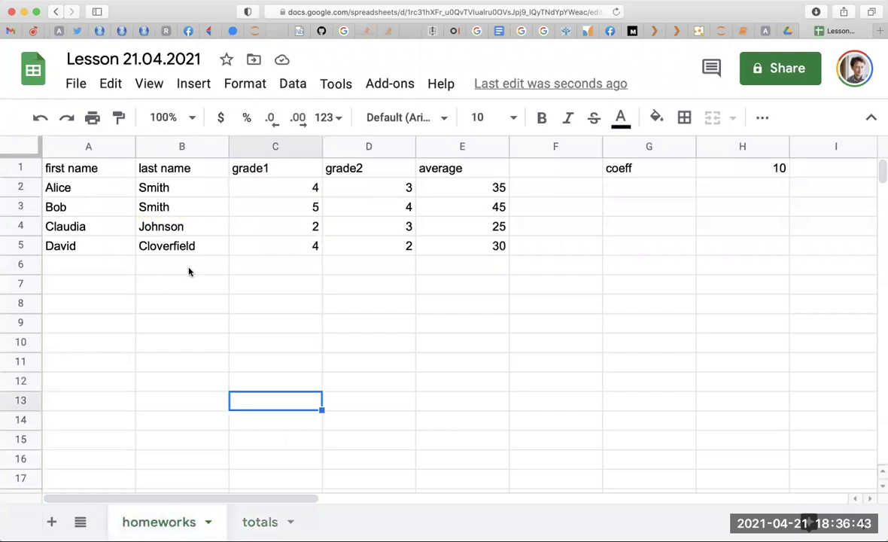
left_click(256, 520)
mouse_move(275, 188)
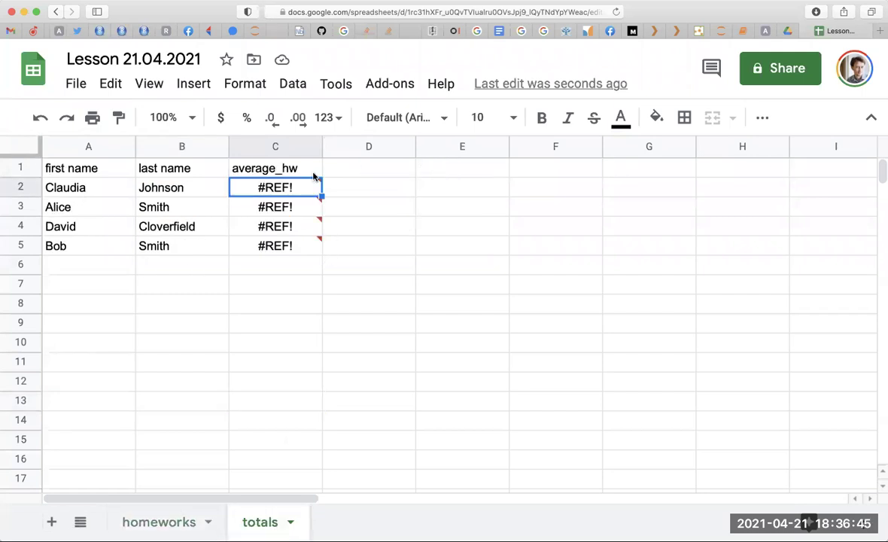
double_click(304, 193)
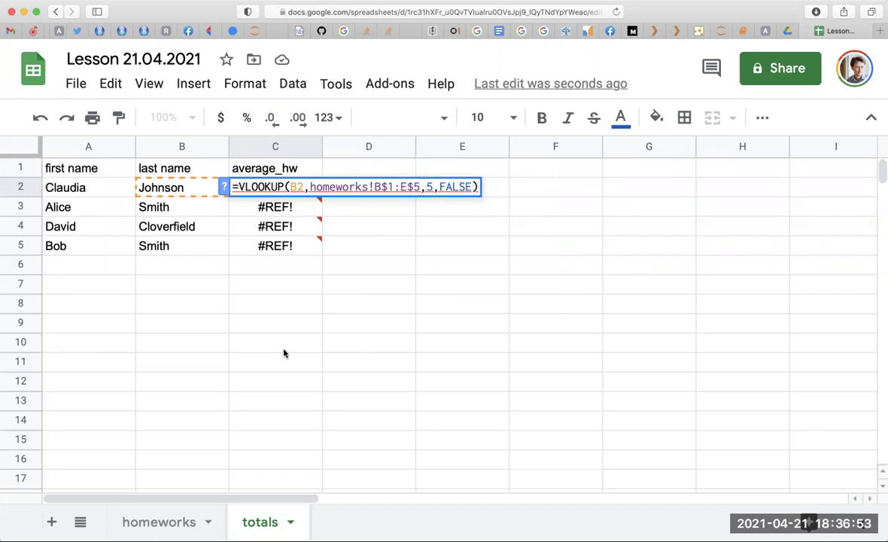
Set C2's column index to 4 and fill down, giving 25, 35, 30 and 35
key("BackSpace")
type("4")
key("Return")
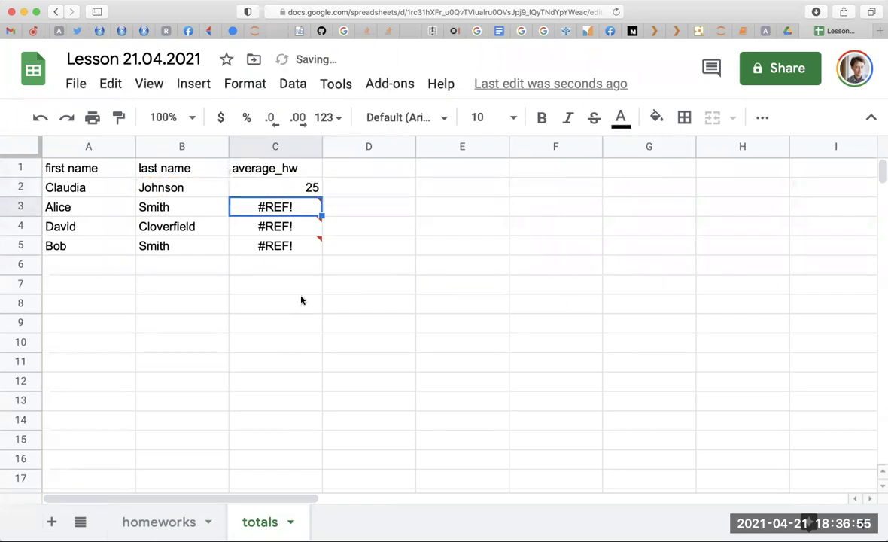
left_click(283, 180)
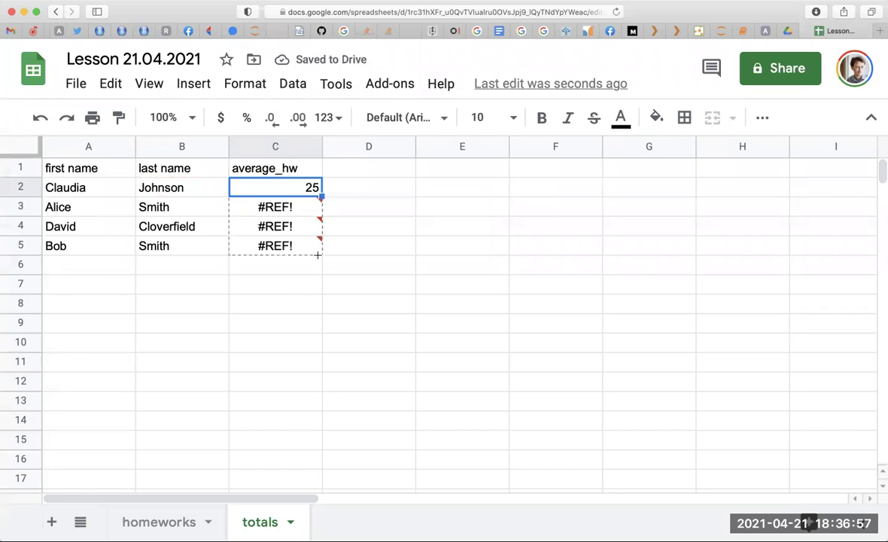
left_click_drag(321, 197, 319, 253)
left_click(272, 311)
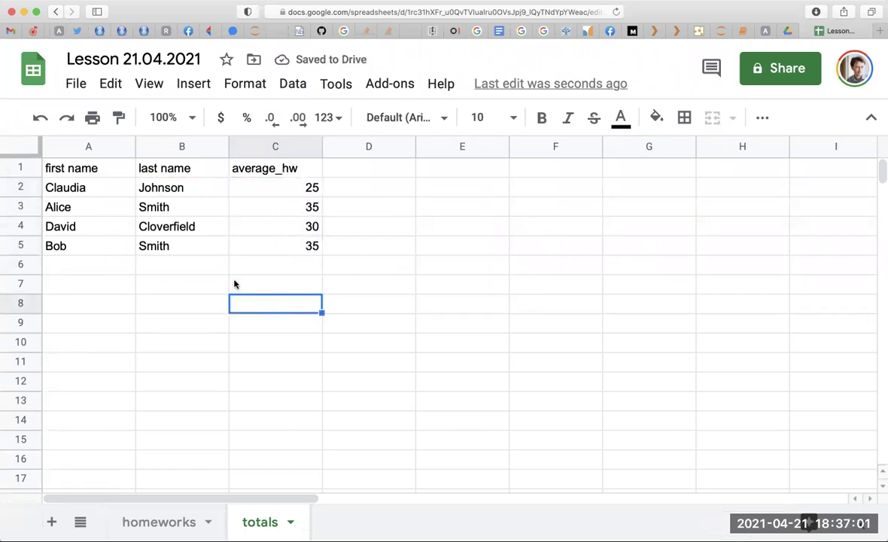
Compare the last-name results with the homeworks sheet, then select the first name column
left_click(156, 204)
left_click(165, 249)
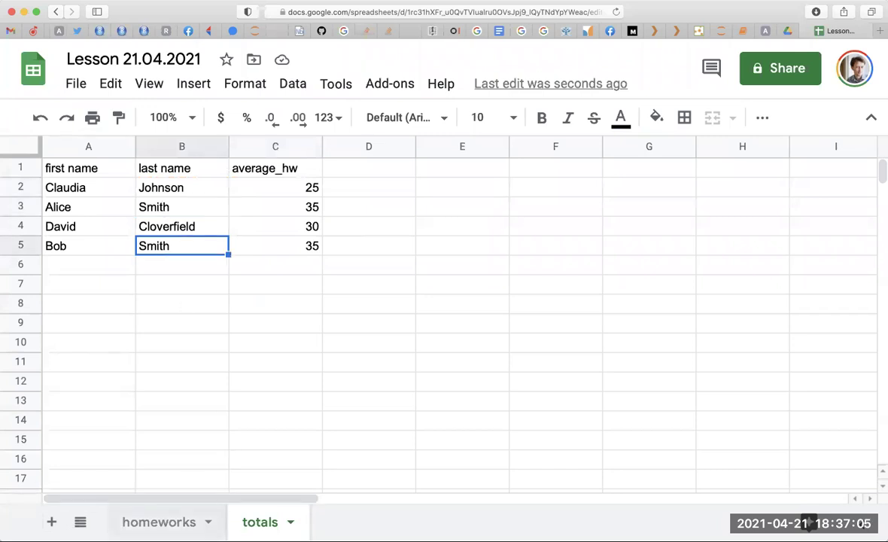
left_click(159, 522)
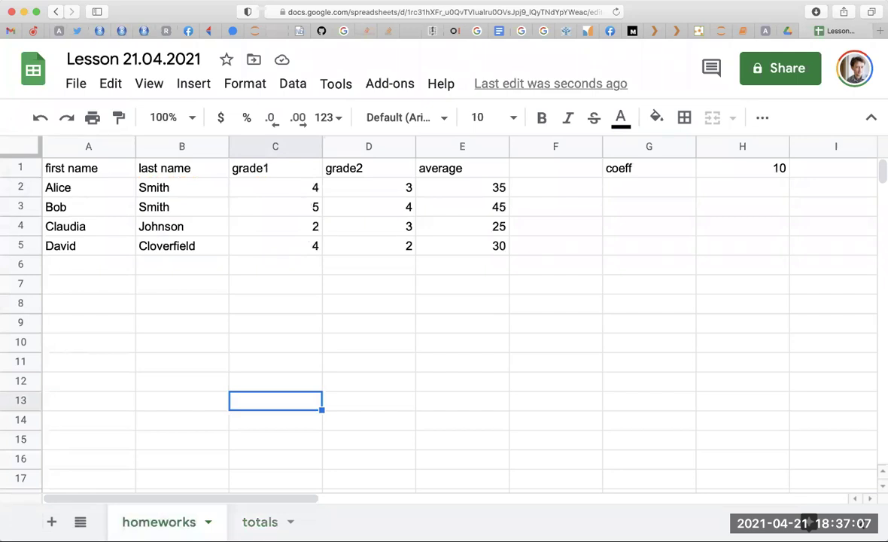
left_click(260, 521)
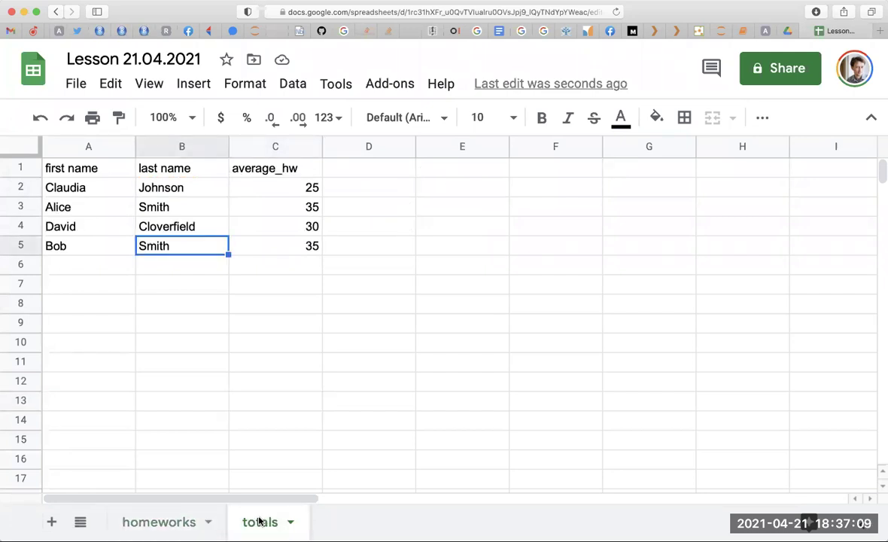
double_click(282, 189)
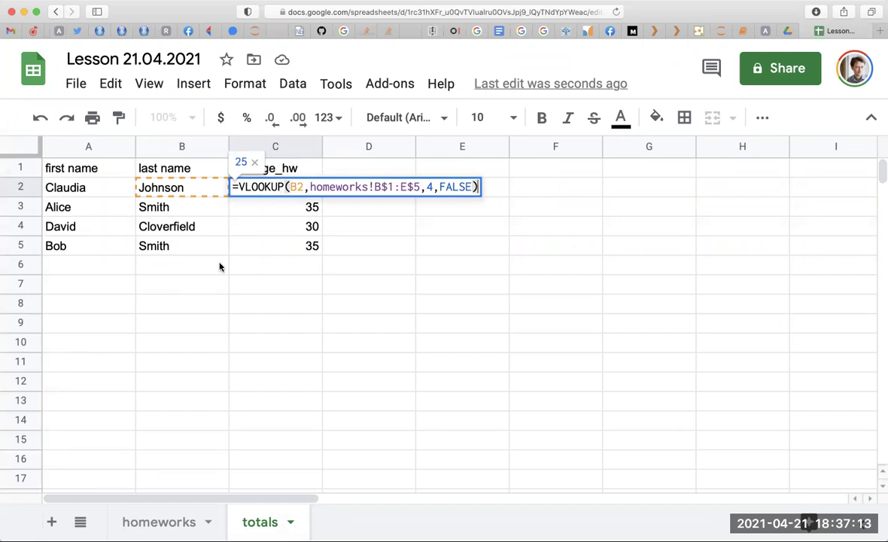
left_click(110, 191)
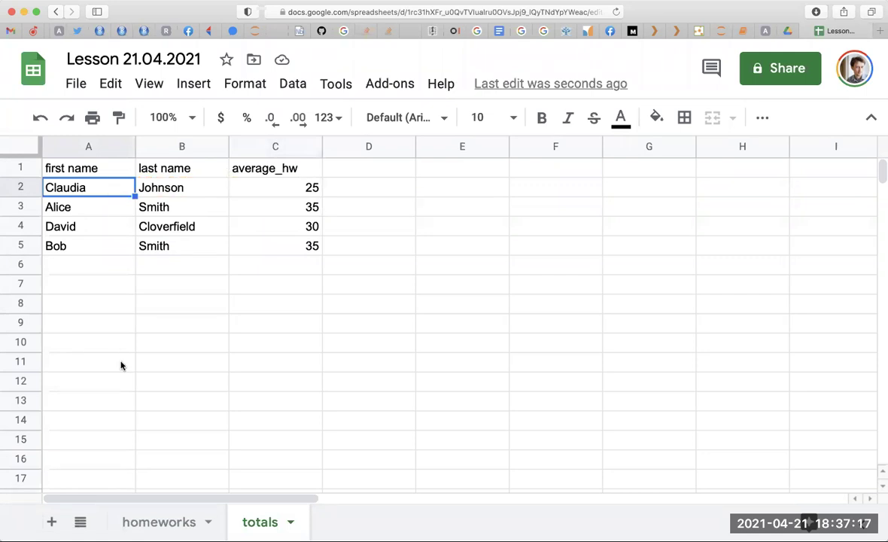
mouse_move(88, 147)
left_click(111, 148)
Insert a column before first name and title it 'full name'
left_click(126, 149)
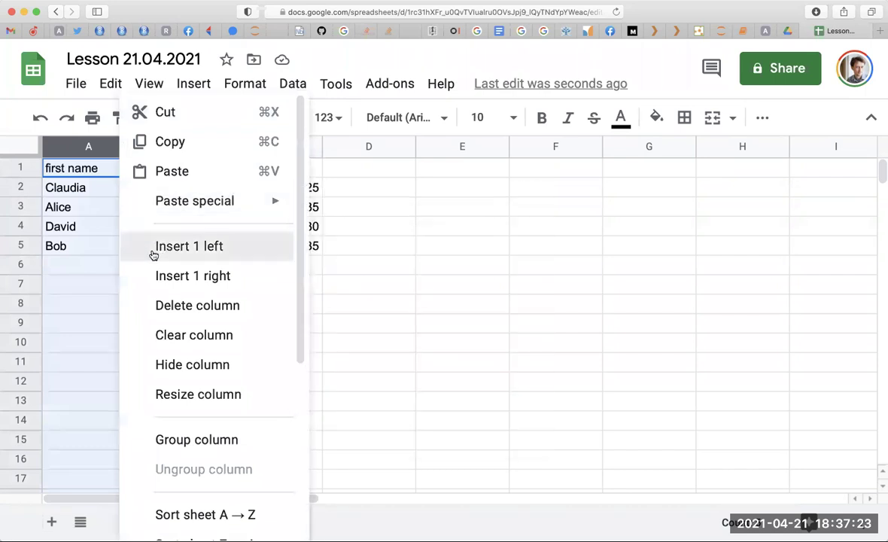
left_click(153, 255)
left_click(93, 167)
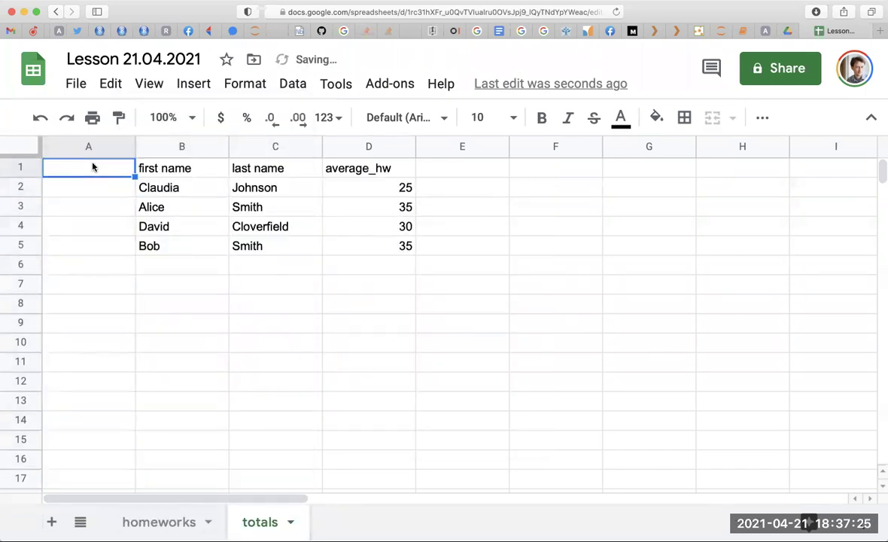
type("full name")
key("Return")
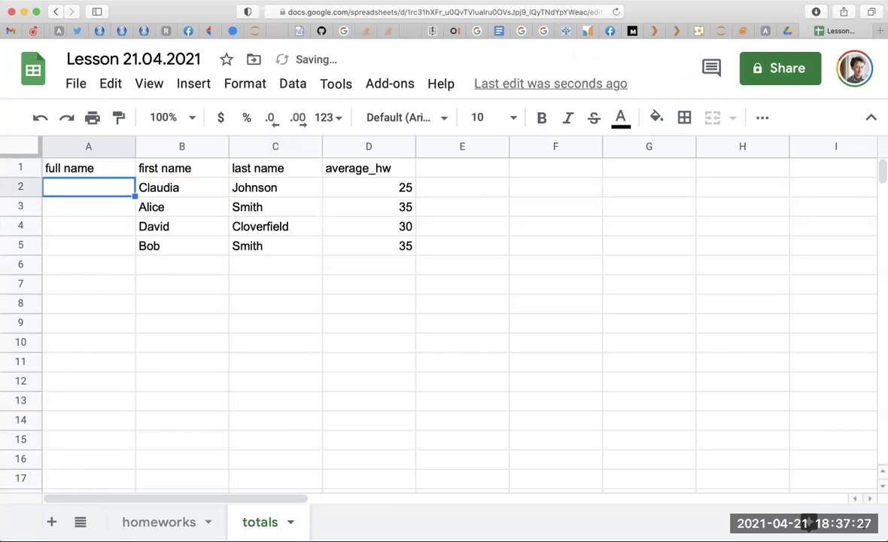
Enter =B2&" "&C2 in A2 to join first and last names
type("=")
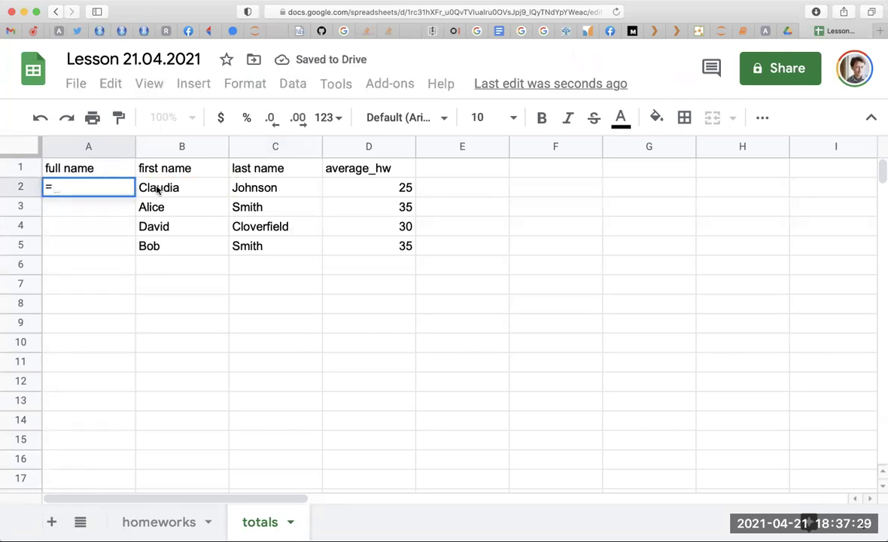
left_click(156, 188)
type("& ")
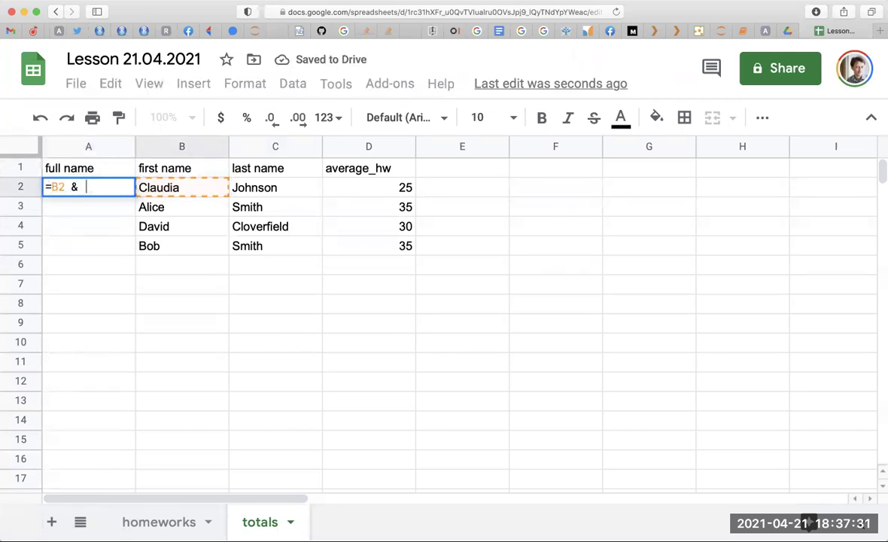
type("\" \" &")
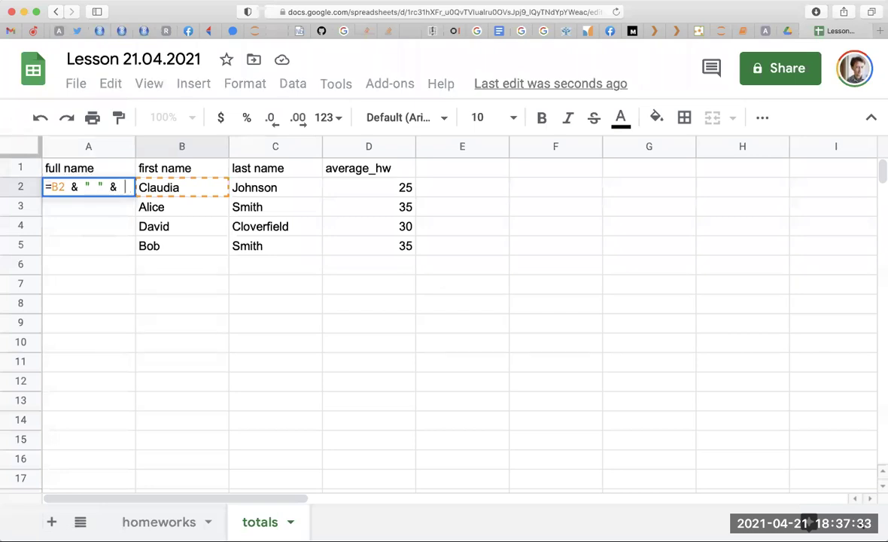
left_click(259, 194)
key("Return")
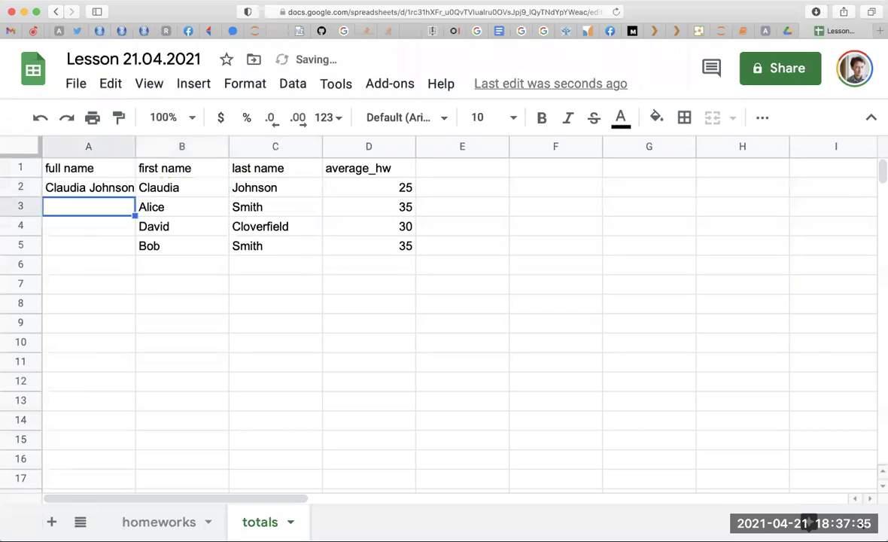
double_click(81, 183)
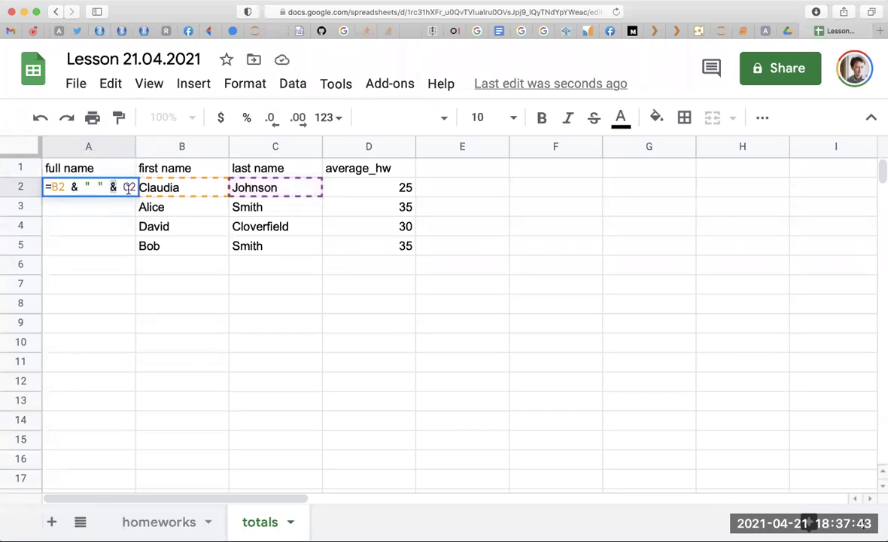
left_click(128, 188)
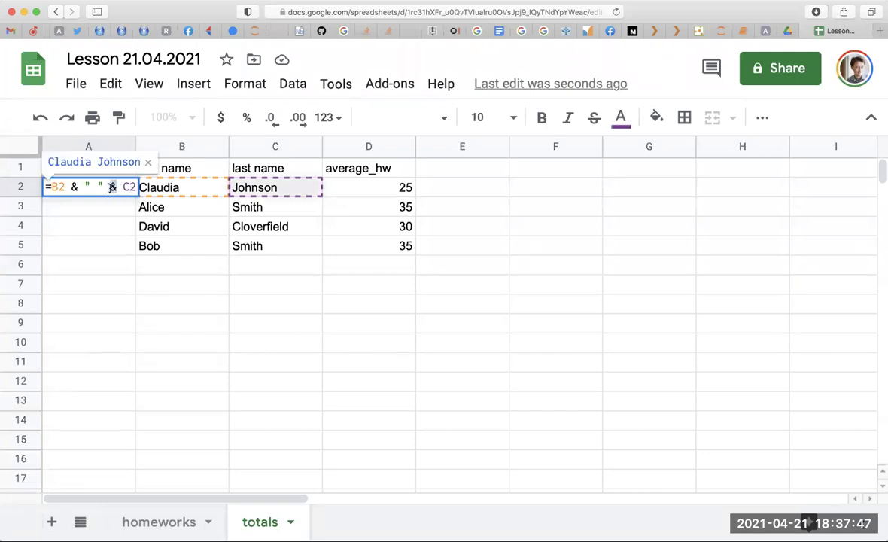
left_click(103, 188)
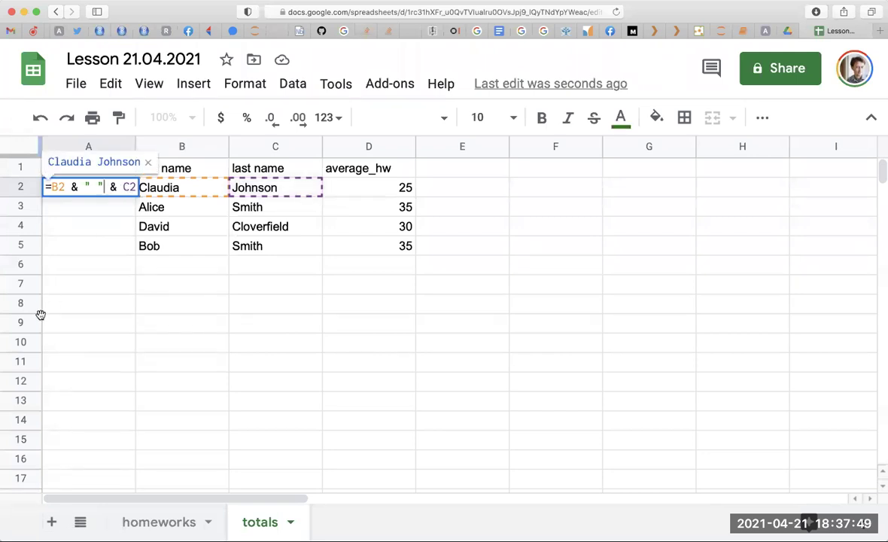
key("Return")
Rewrite A2 as =CONCAT(CONCAT(B2," "),C2), showing Claudia Johnson
left_click(95, 192)
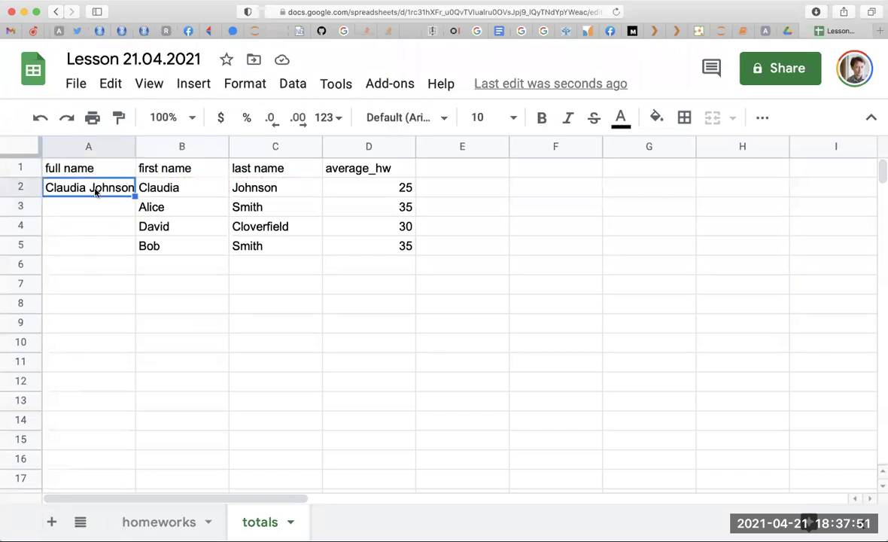
double_click(95, 192)
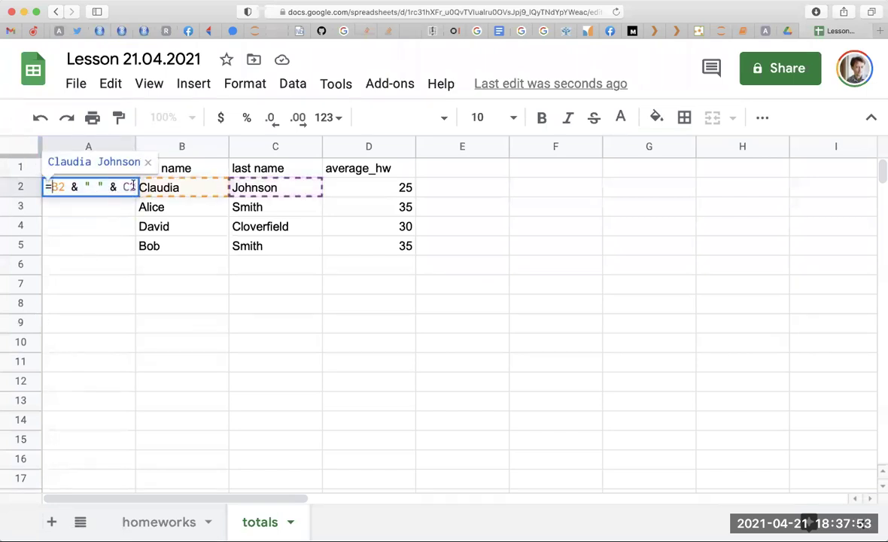
left_click_drag(133, 185, 48, 187)
key("BackSpace")
type("CONCAT(")
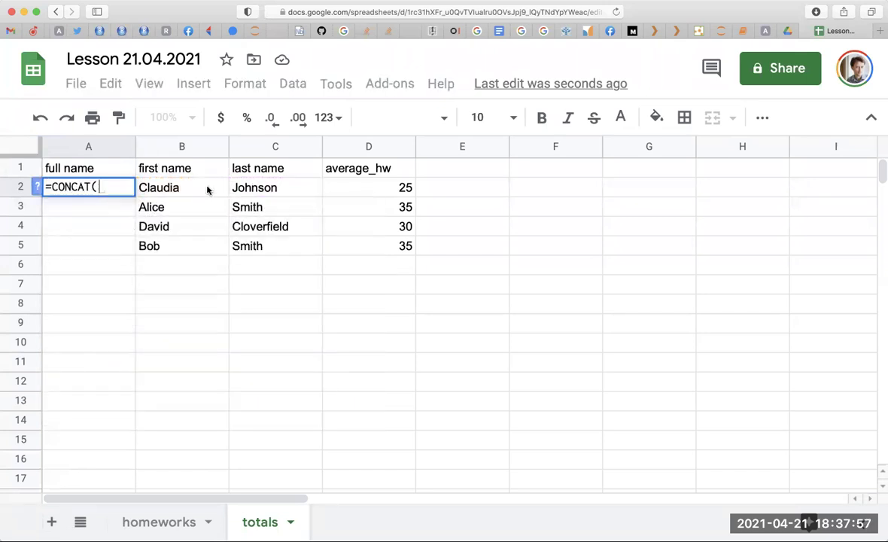
left_click(208, 189)
type(",")
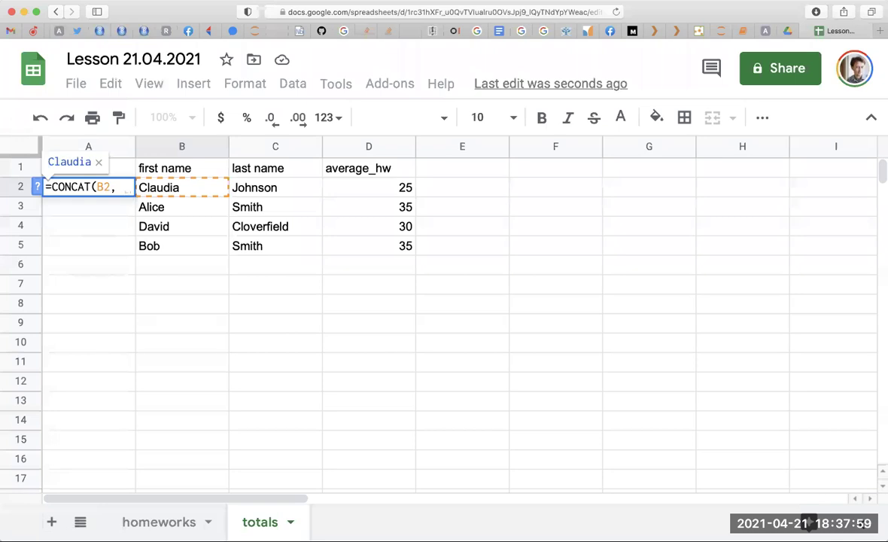
type("\" \")")
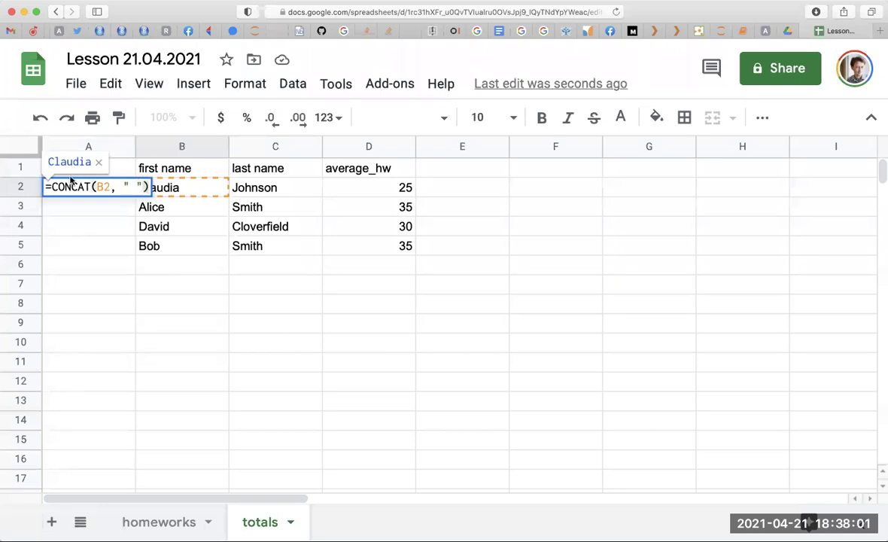
left_click(49, 186)
type("CONCAT(B2, \" \"")
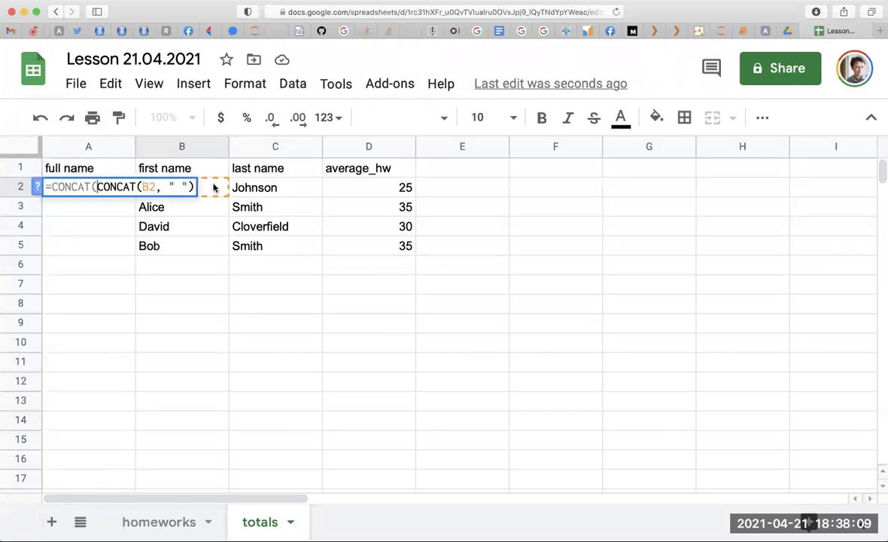
type("),")
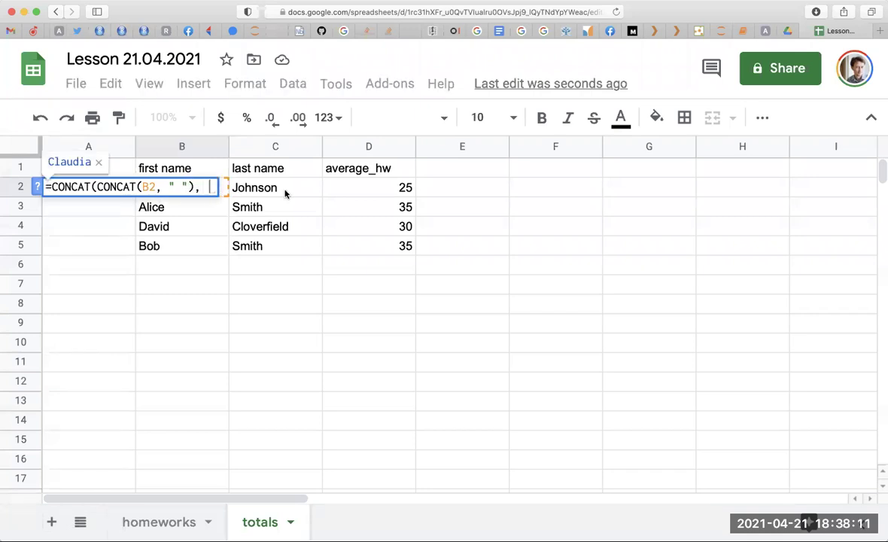
left_click(280, 191)
key("Return")
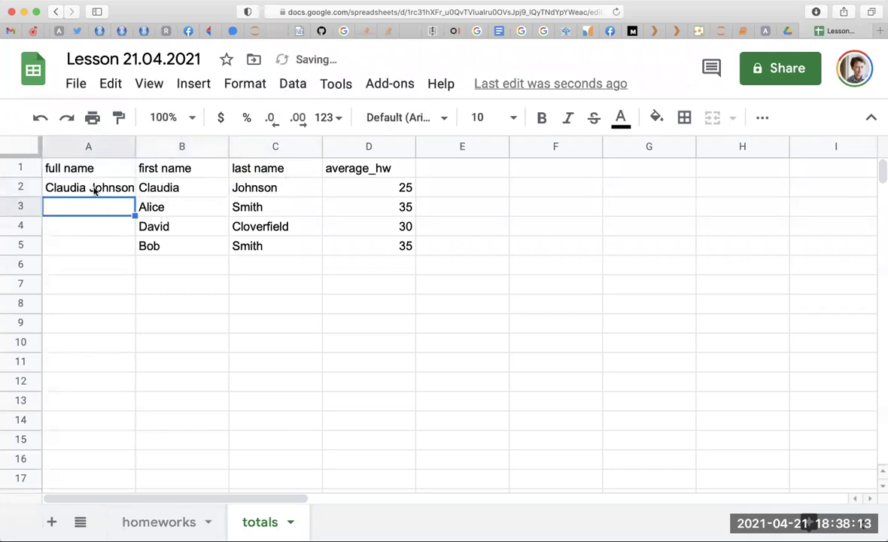
Fill the full name formula down to A5 for all four students
left_click(93, 188)
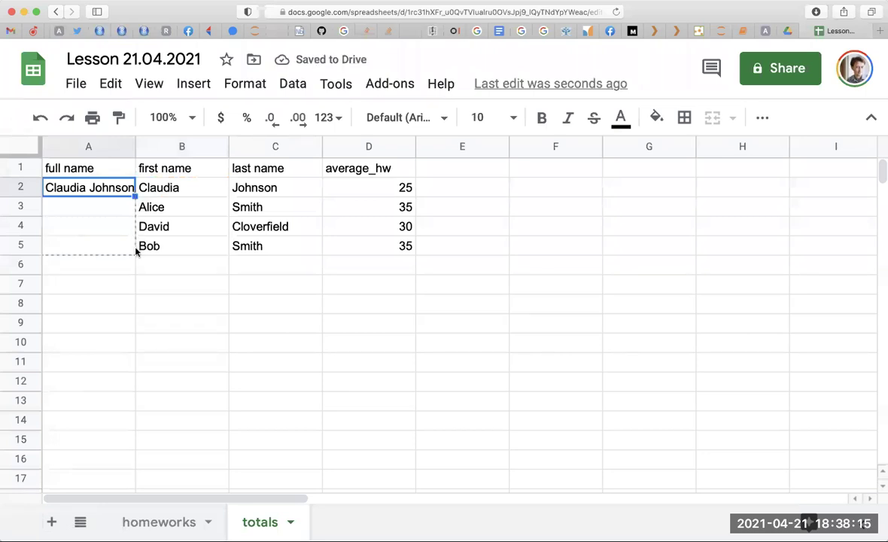
left_click_drag(135, 194, 134, 252)
left_click(183, 262)
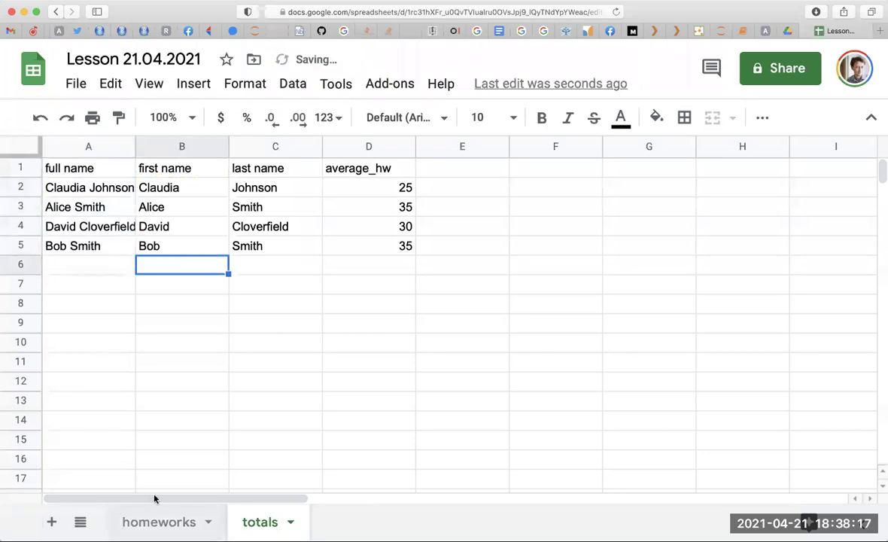
left_click(86, 188)
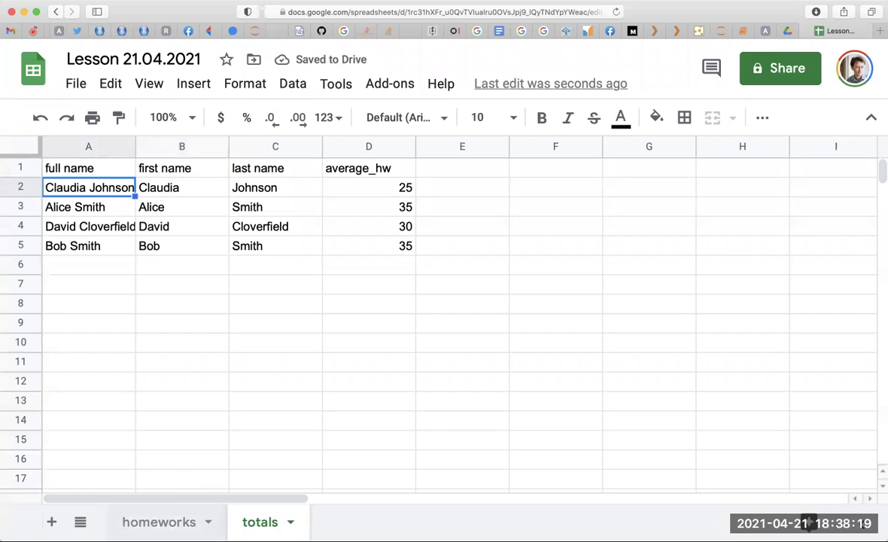
left_click(159, 521)
left_click(260, 521)
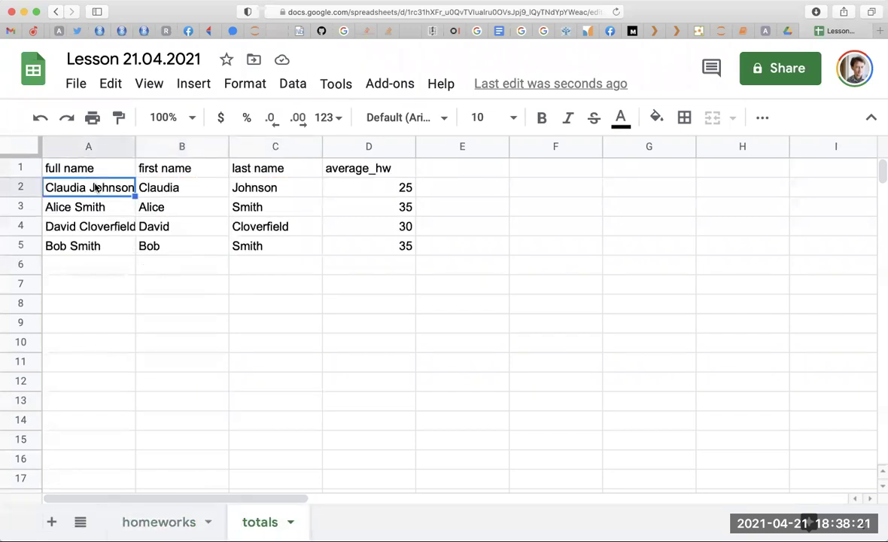
left_click(102, 248, "shift")
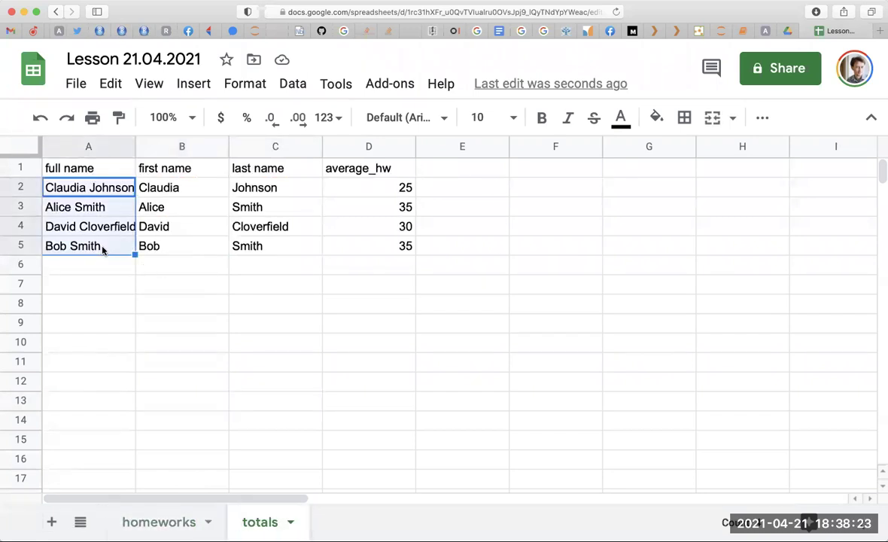
left_click(102, 249)
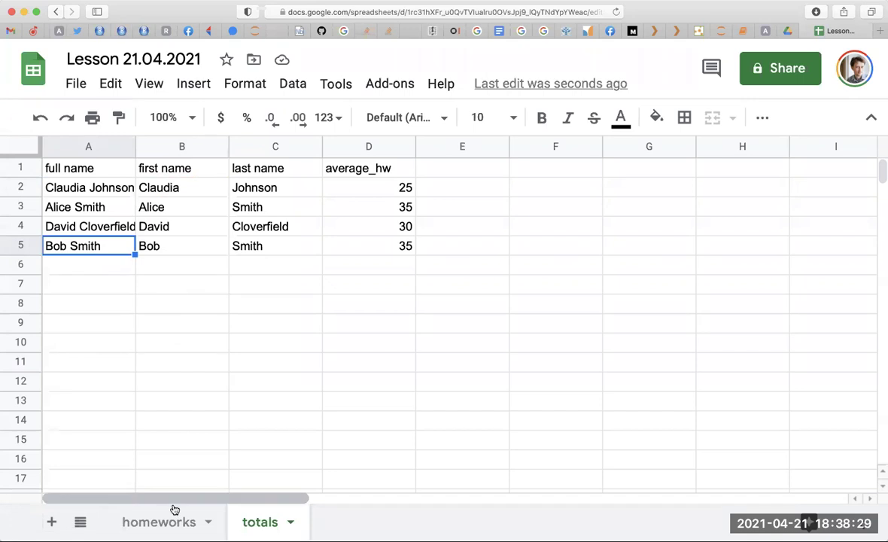
left_click(369, 227)
double_click(369, 229)
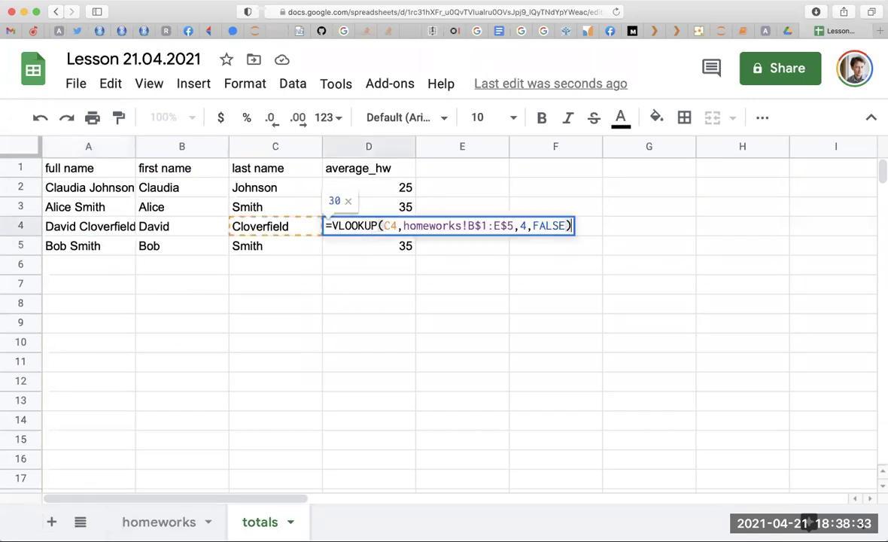
key("Escape")
double_click(383, 208)
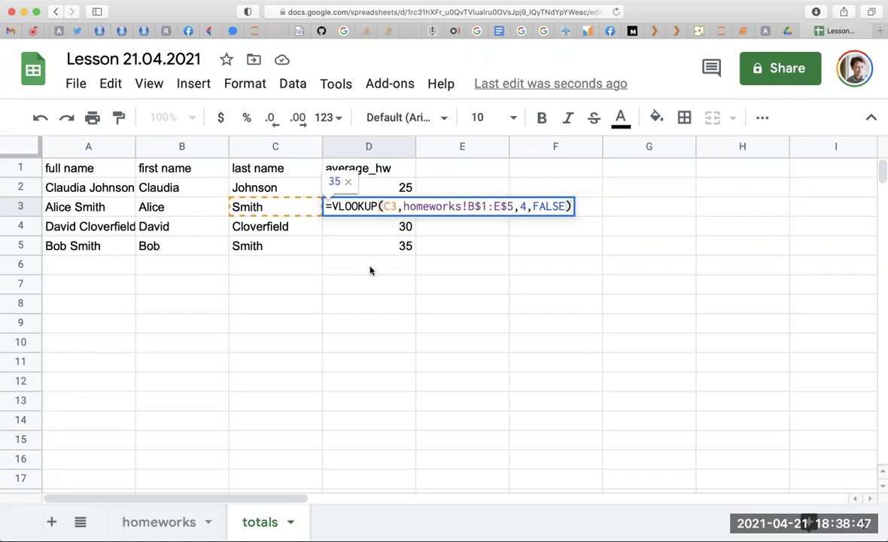
key("Escape")
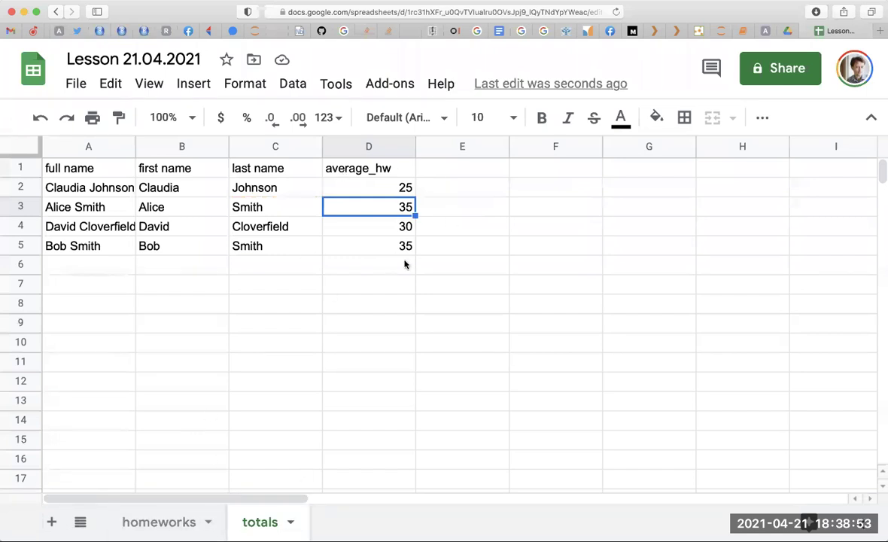
left_click(445, 195)
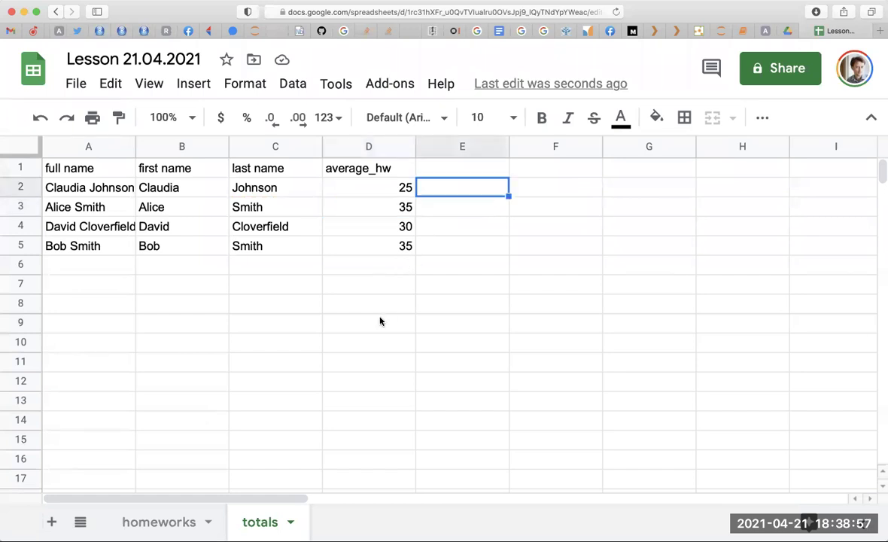
type("=")
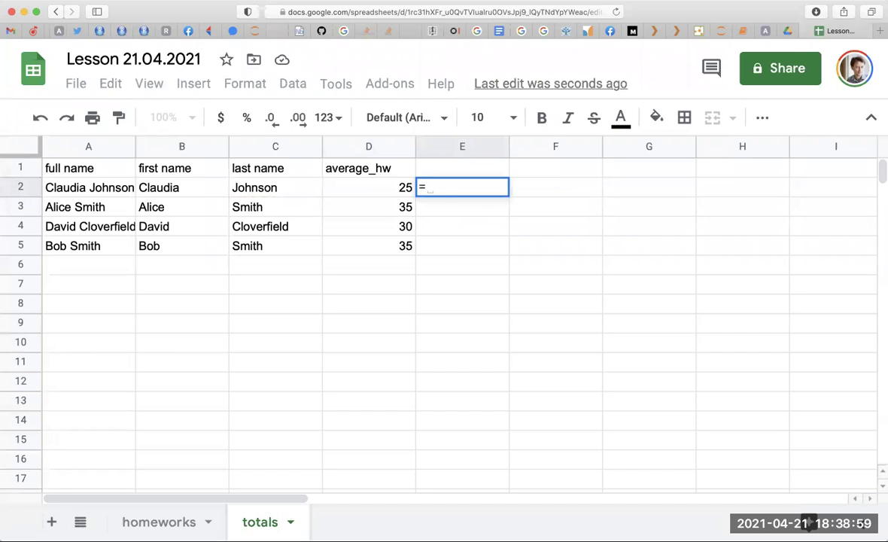
type("INDEX")
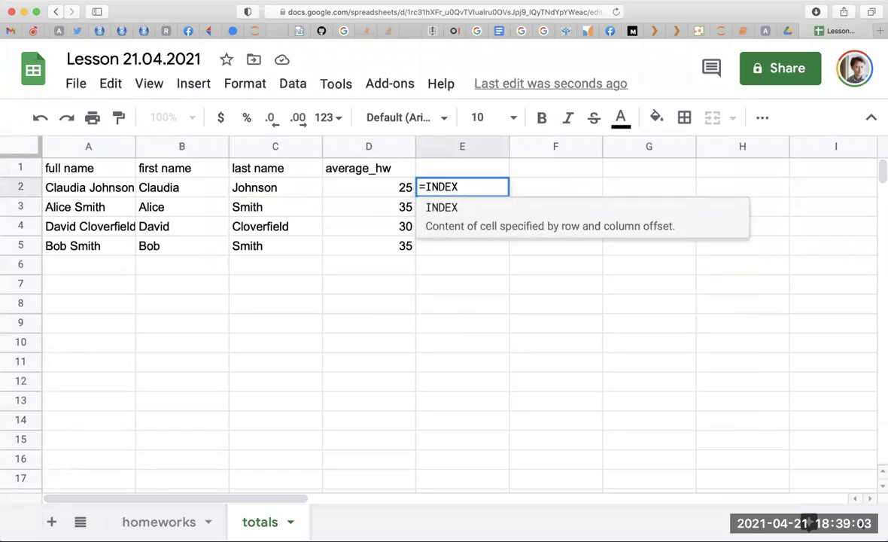
type("(")
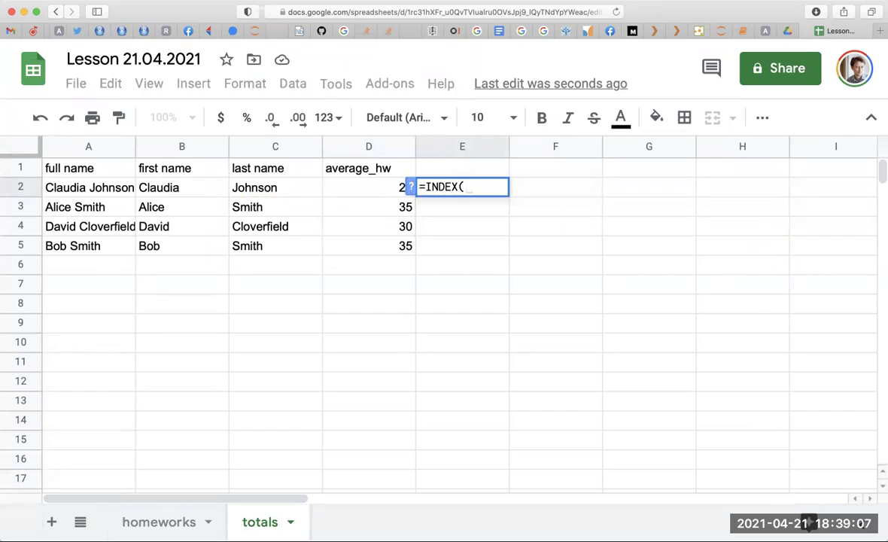
key("Escape")
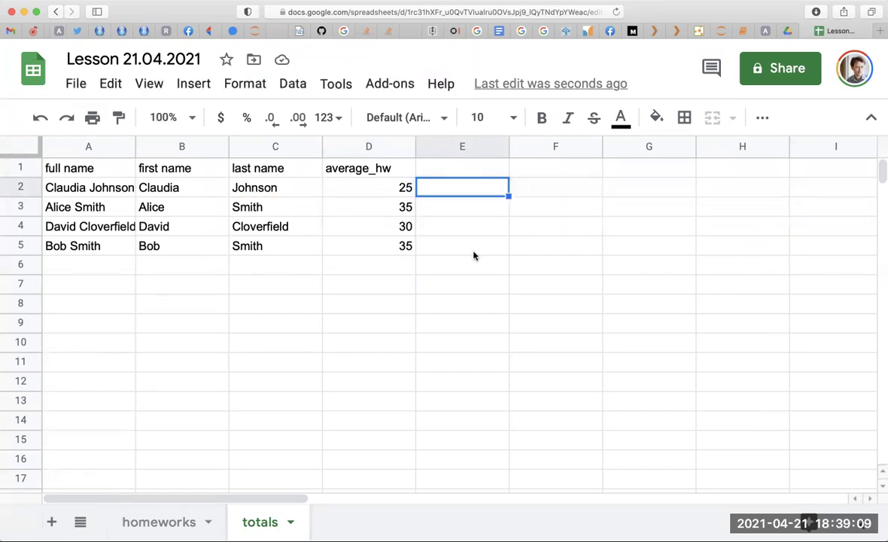
left_click(369, 190)
key("Return")
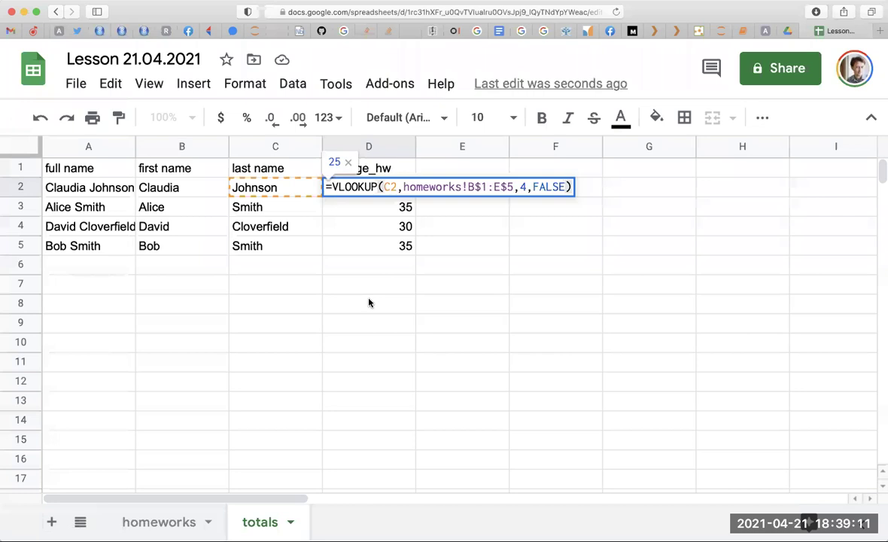
double_click(471, 187)
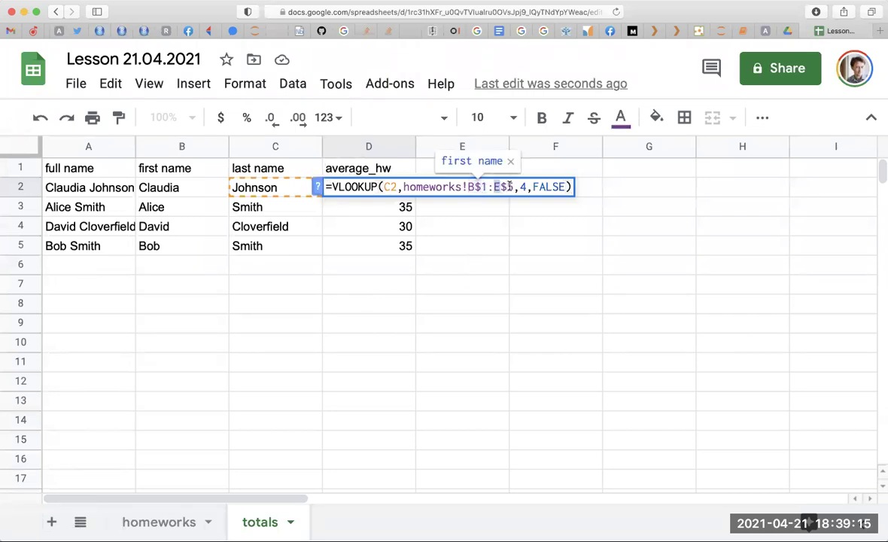
double_click(514, 187)
key("Escape")
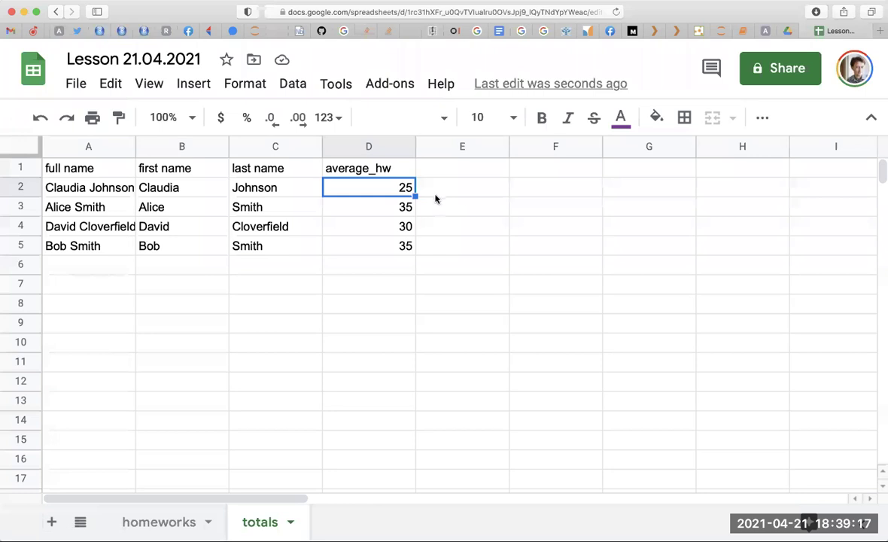
left_click(435, 190)
Enter =INDEX(B2:D5, 2, 3) in C8, which returns 35
left_click(264, 305)
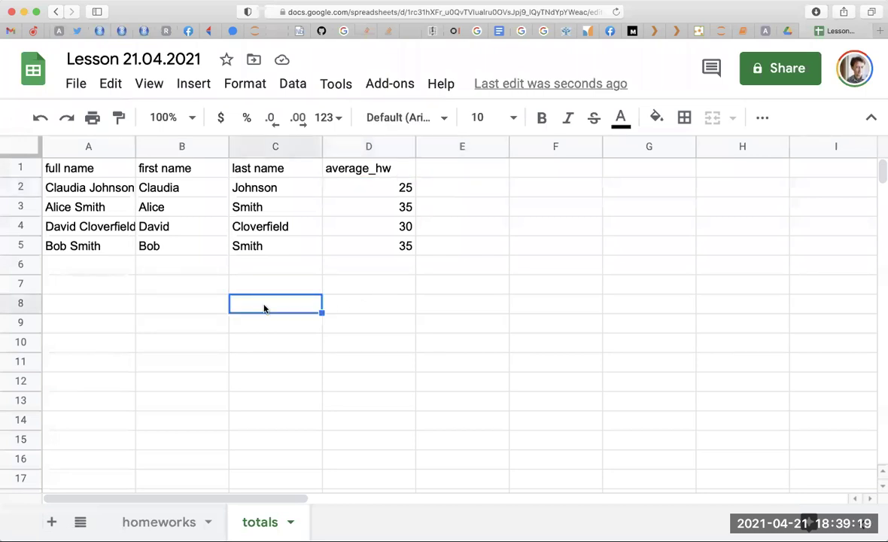
type("=INE")
key("BackSpace")
type("DEX(")
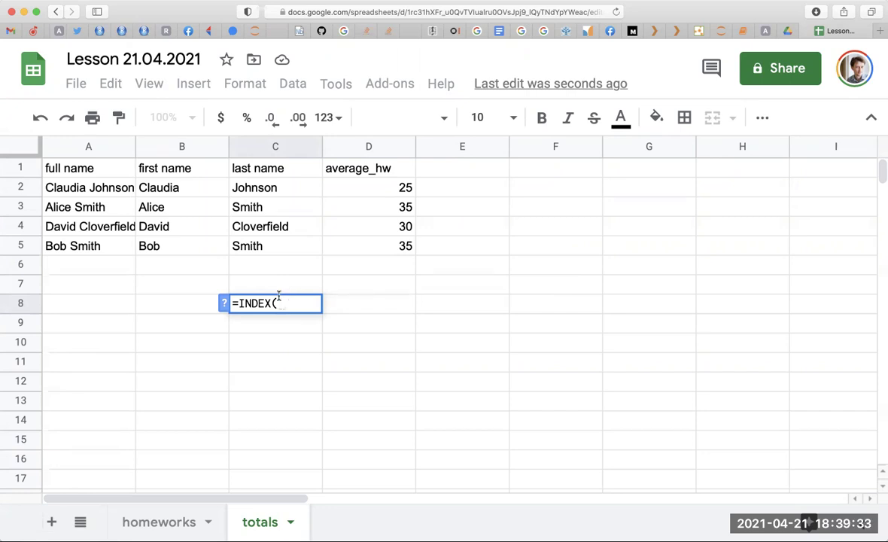
left_click(223, 303)
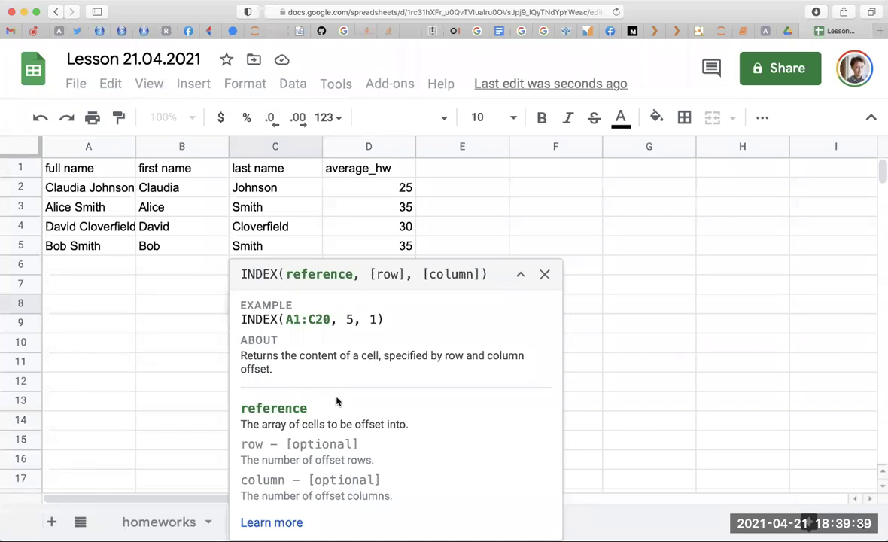
key("Escape")
type("=INDE")
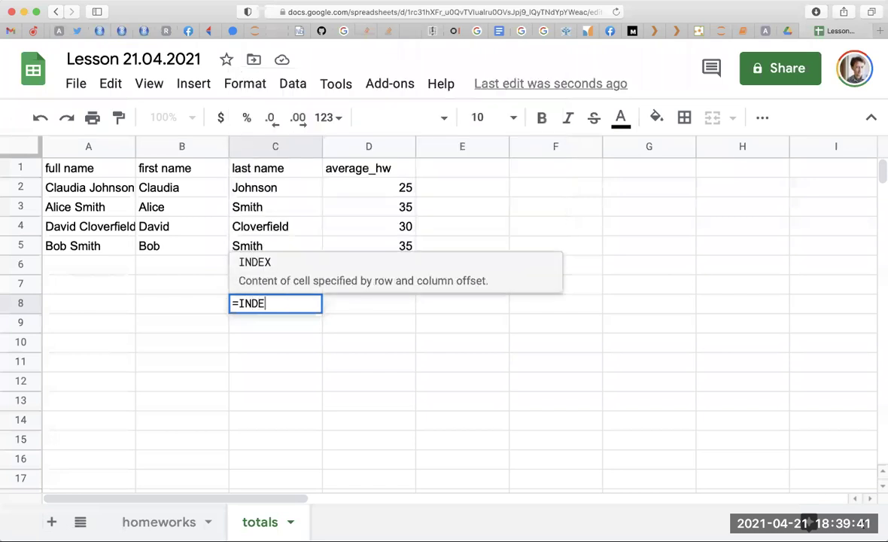
key("Tab")
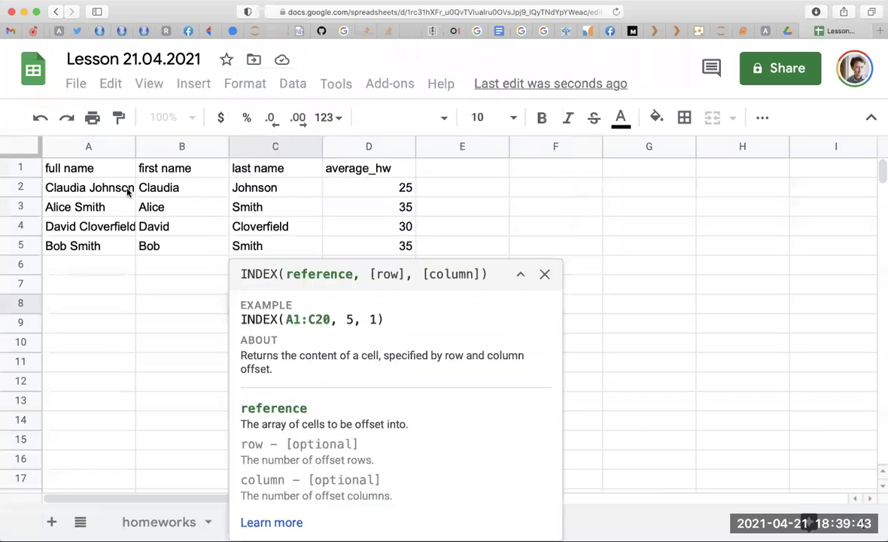
left_click(177, 191)
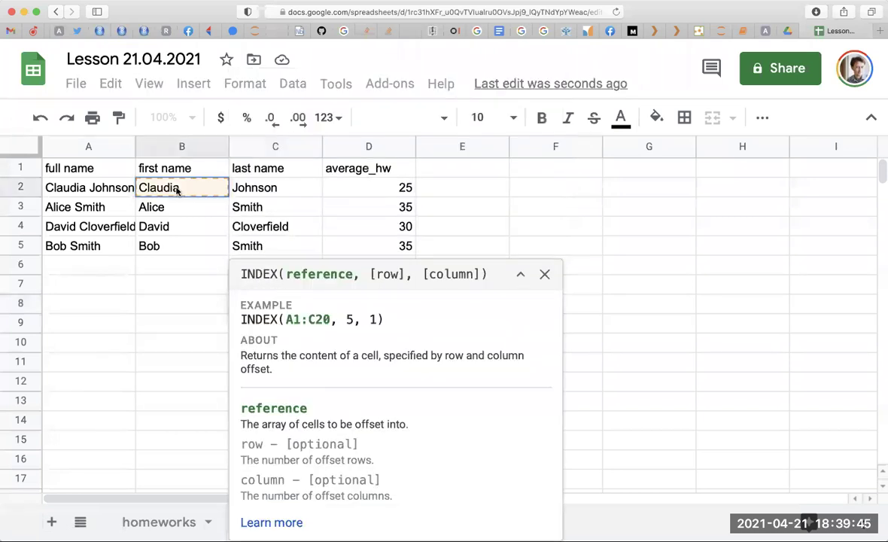
left_click_drag(176, 190, 365, 246)
type(",")
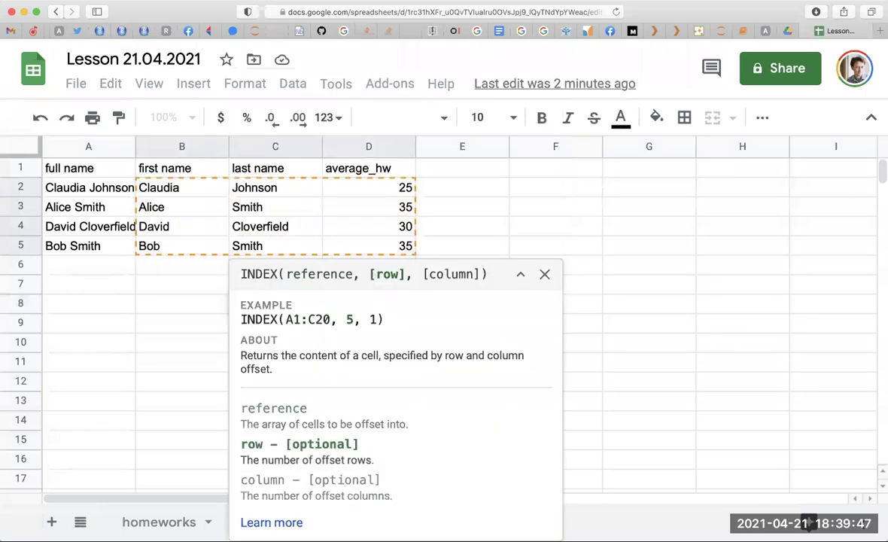
type("2, 3)")
key("Return")
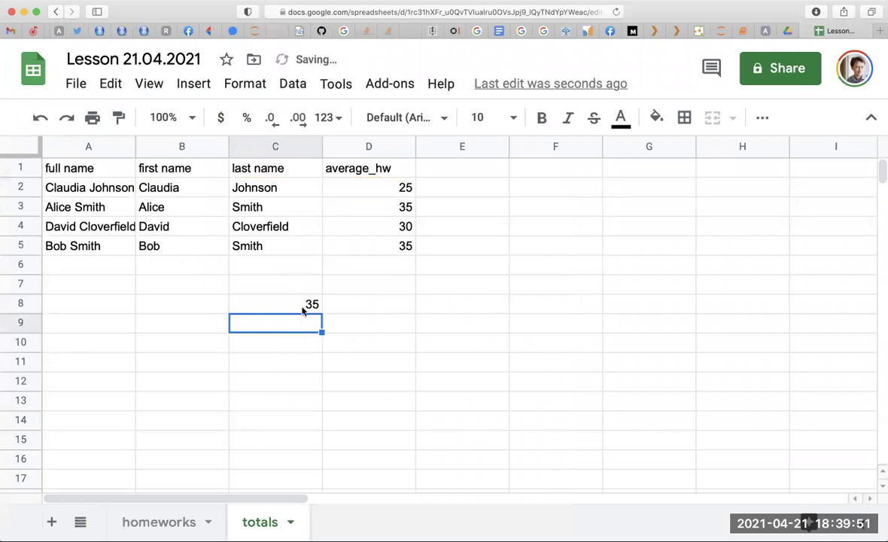
Compare C8's INDEX result of 35 with the value in D3
left_click(303, 309)
key("Return")
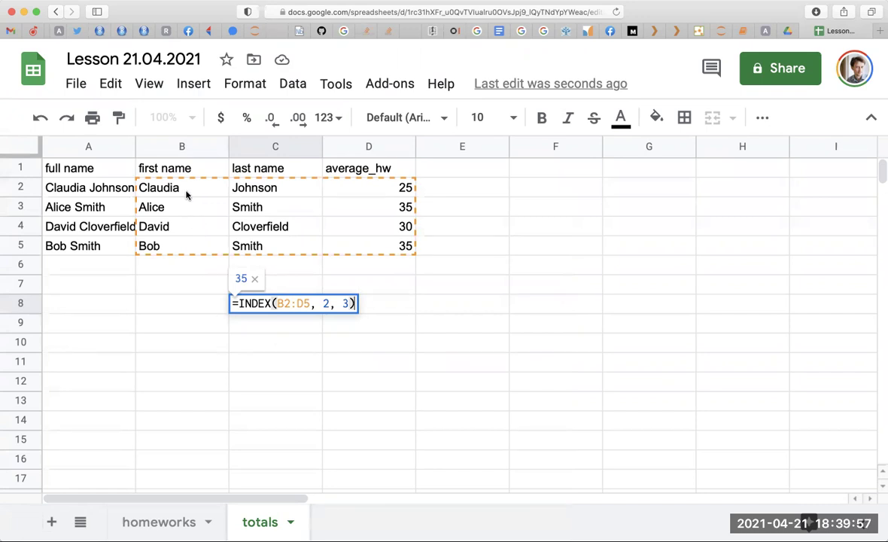
left_click(407, 206)
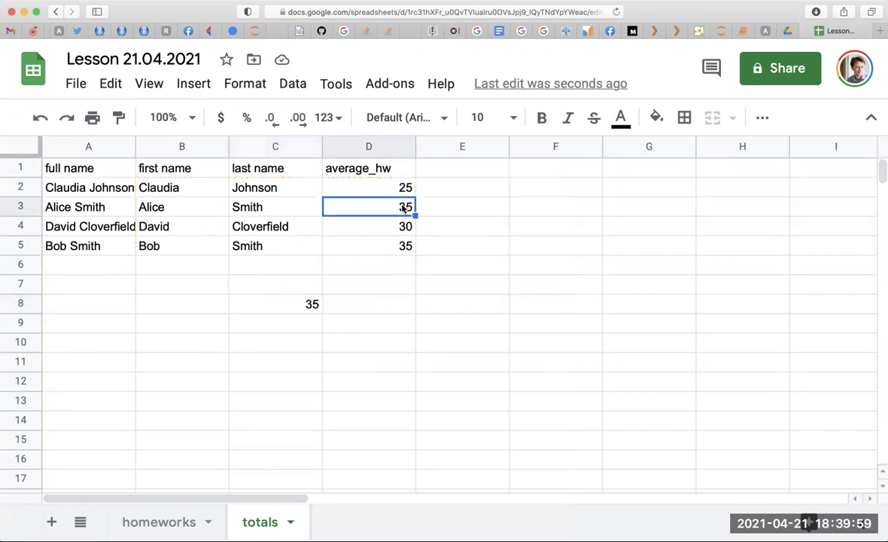
left_click(299, 307)
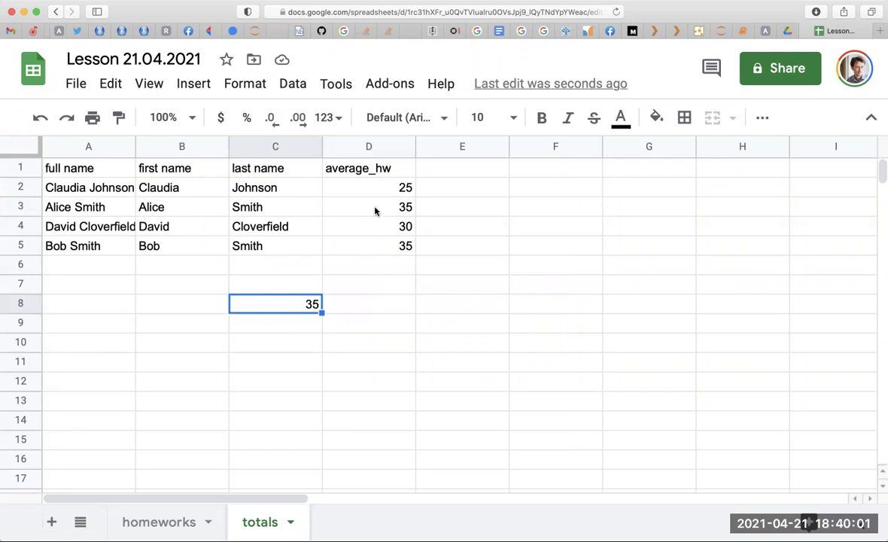
left_click(375, 208)
double_click(311, 304)
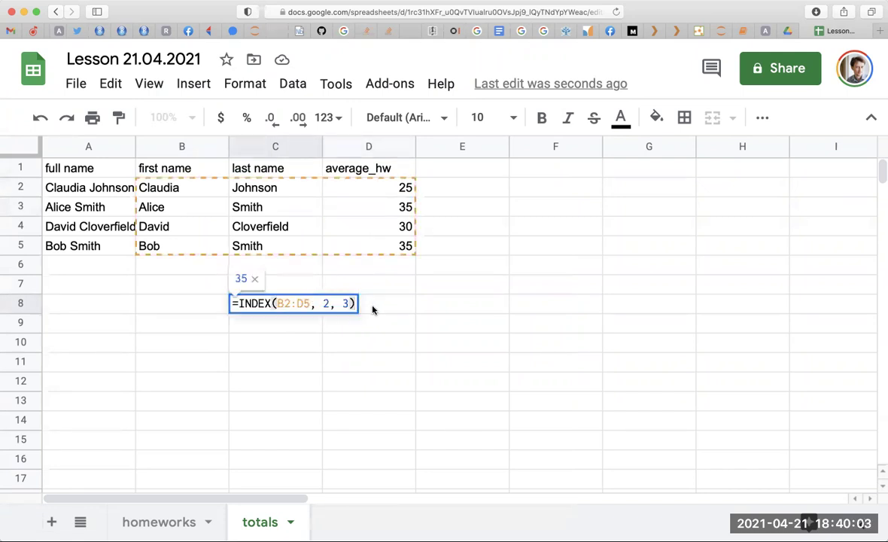
key("Escape")
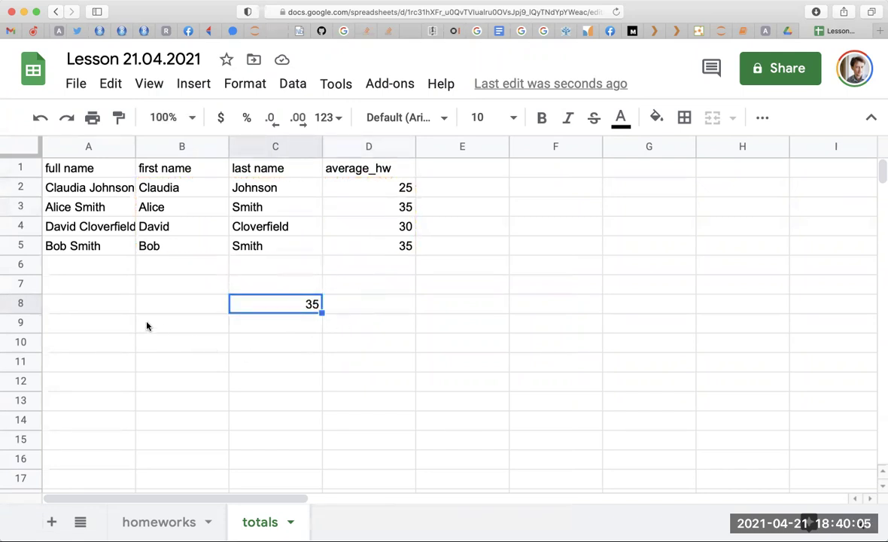
Label A8 'row' and A9 'column'
left_click(99, 308)
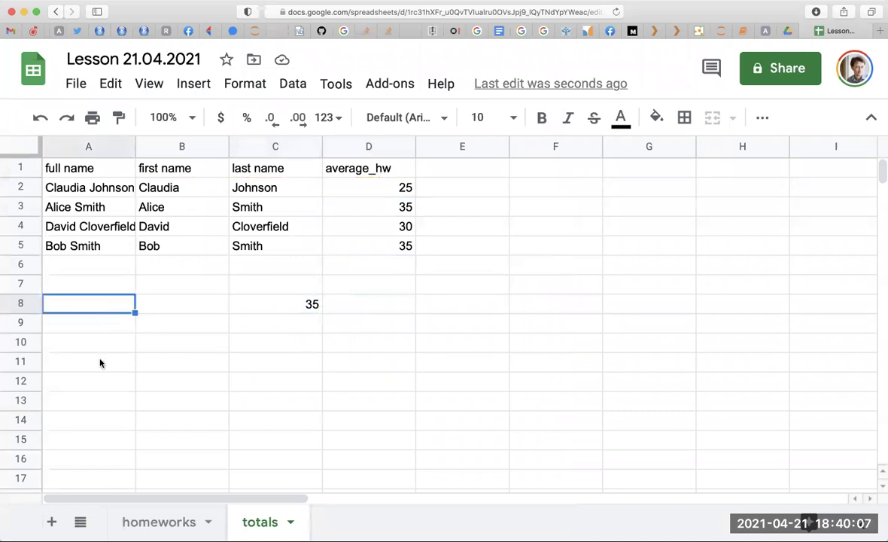
type("row")
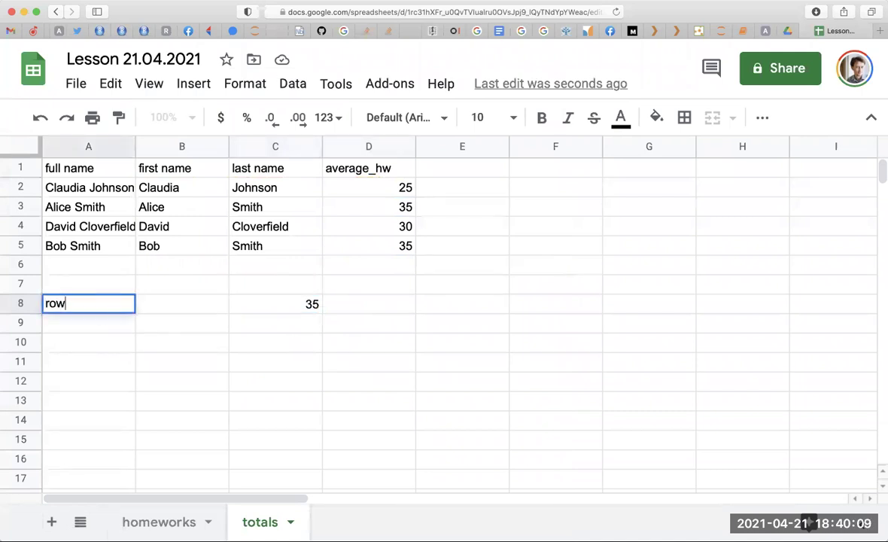
key("BackSpace")
key("BackSpace")
key("BackSpace")
type("row")
key("Return")
type("colu")
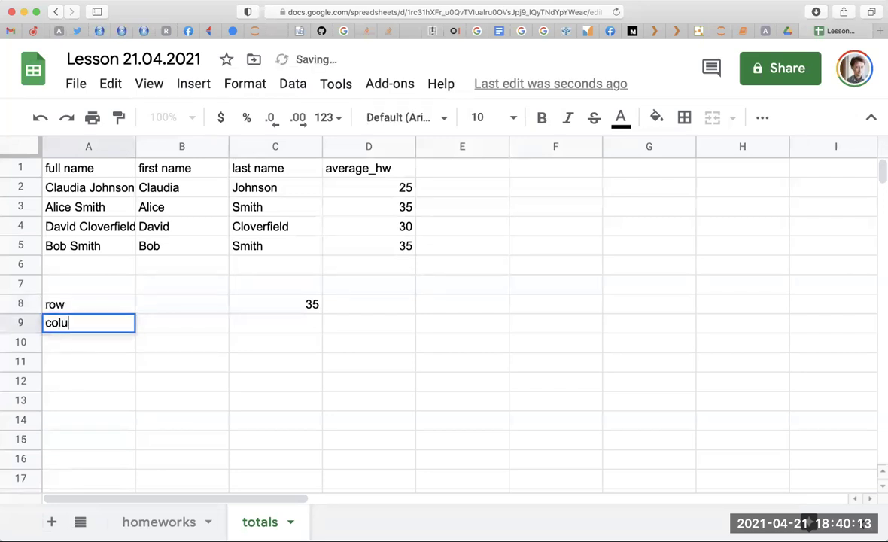
type("mn")
key("Return")
Change C8's formula to =INDEX(B2:D5, B8, B9)
left_click(265, 303)
double_click(266, 303)
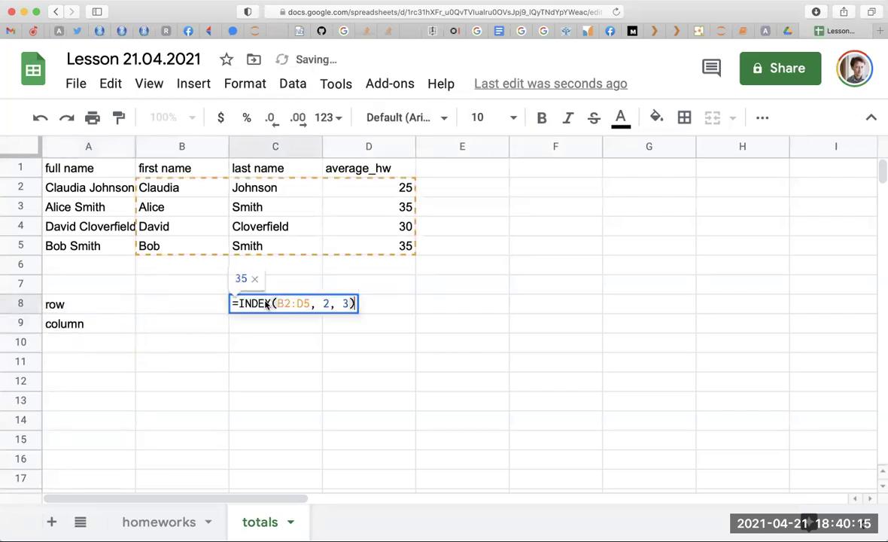
double_click(326, 303)
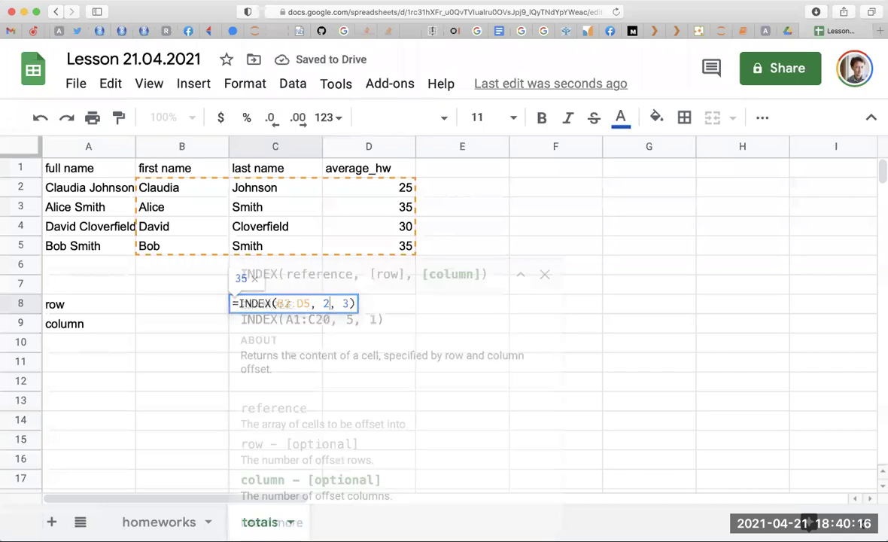
left_click(164, 311)
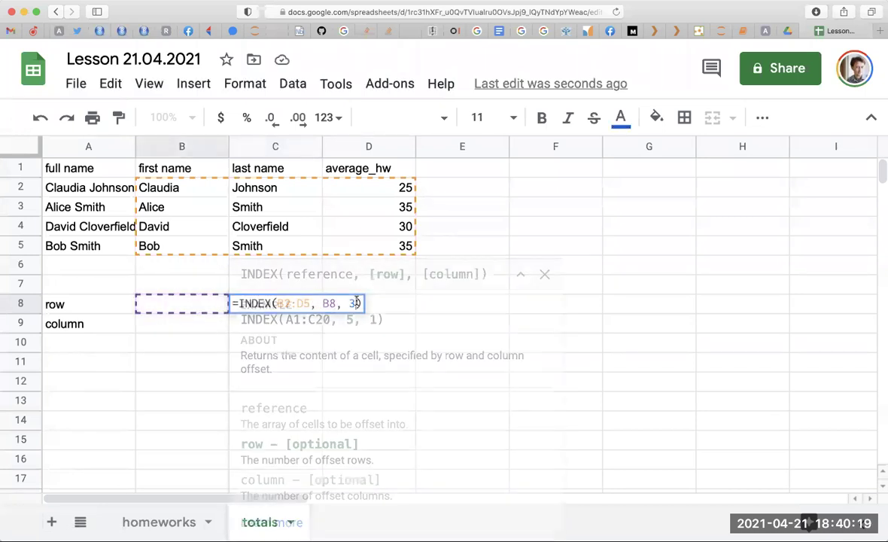
left_click(181, 330)
key("Return")
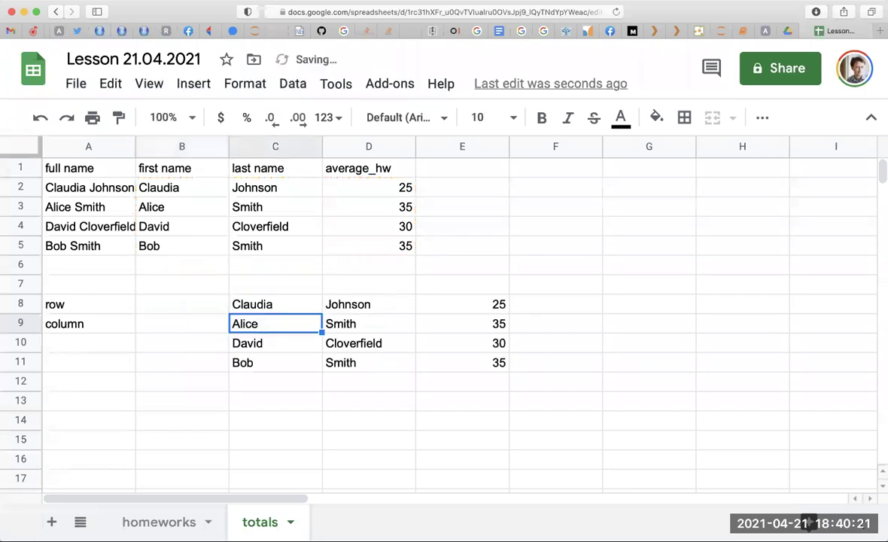
double_click(248, 304)
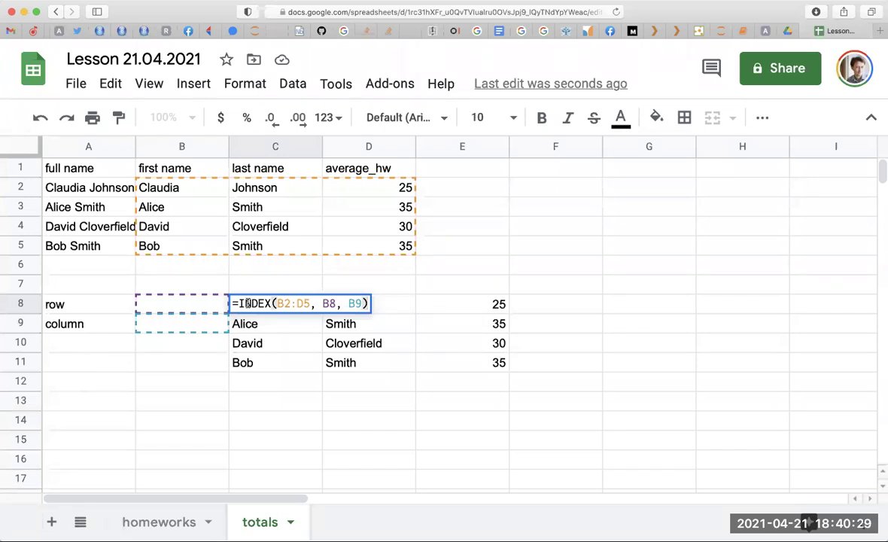
Enter row number 2 in B8 and column number 3 in B9
left_click(189, 305)
type("2")
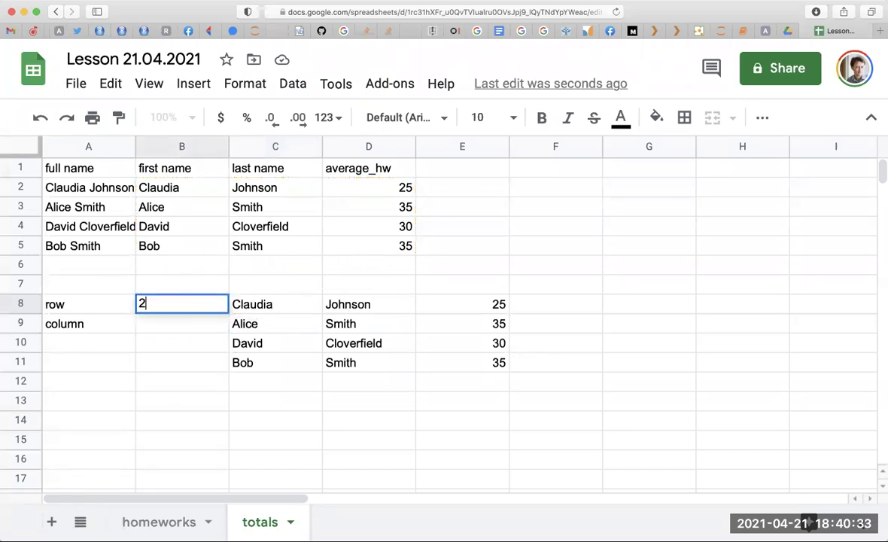
key("Return")
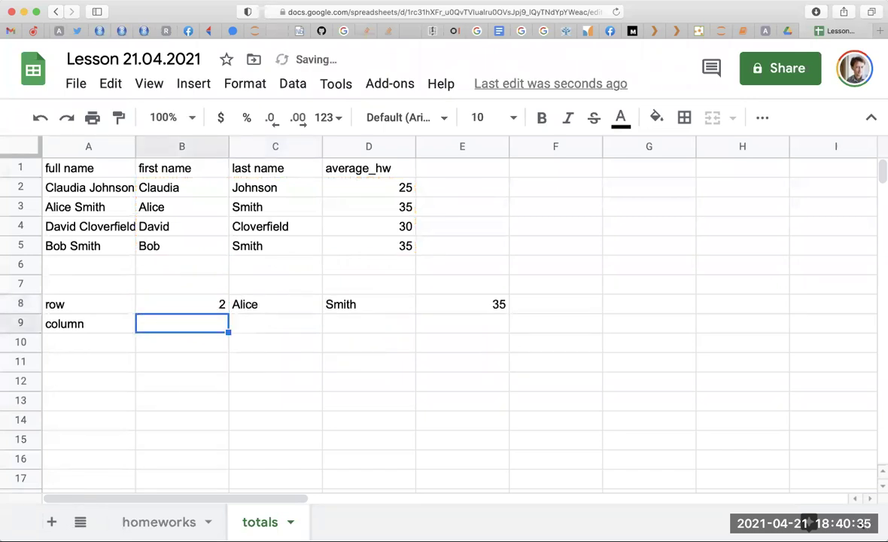
type("3")
key("Return")
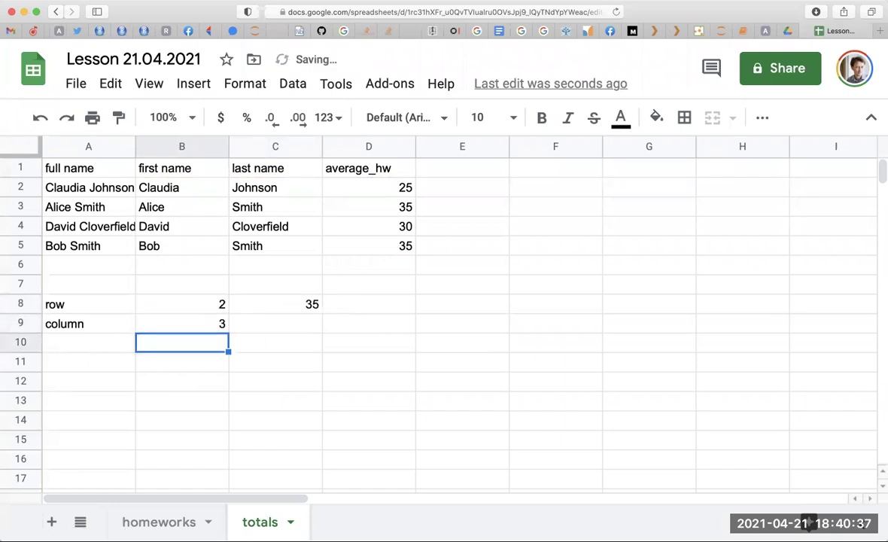
Try row numbers 1, 4 and finally 2 in B8
left_click(182, 304)
type("1")
key("Return")
left_click(181, 342)
left_click(181, 324)
left_click(182, 304)
type("4")
key("Return")
left_click(181, 304)
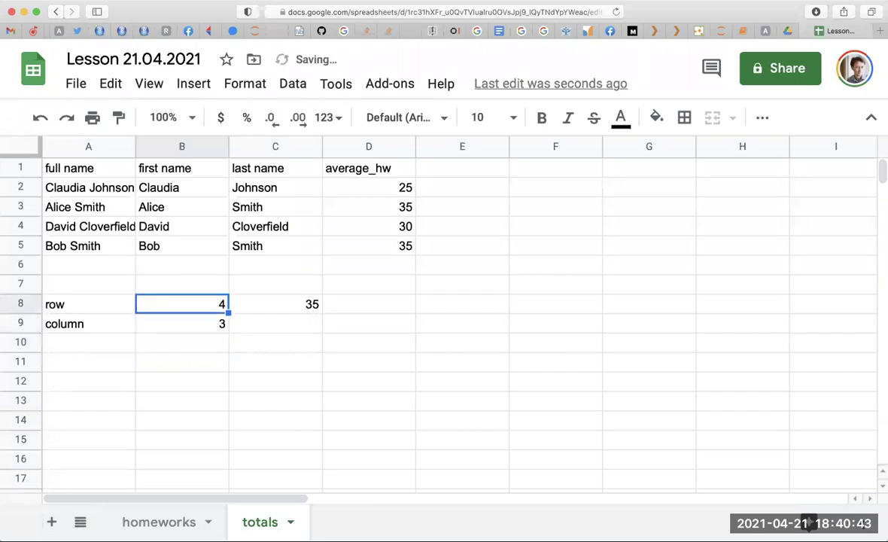
type("2")
key("Return")
Try column numbers 1 and then 2 in B9, so C8 returns Smith
double_click(297, 303)
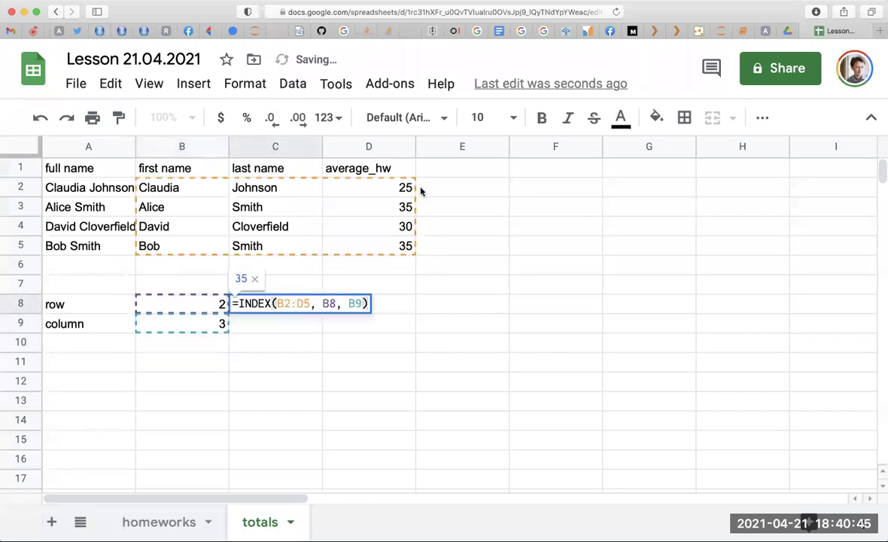
left_click(187, 322)
type("1")
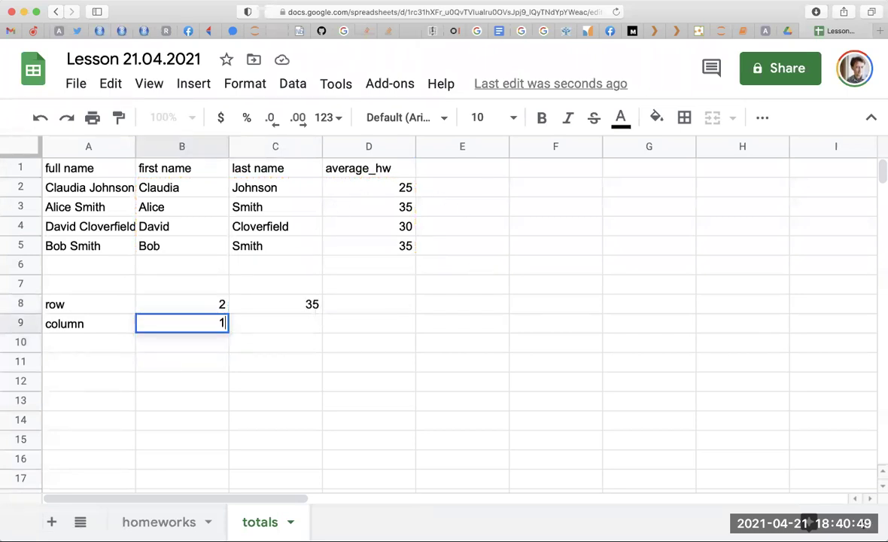
key("Return")
left_click(181, 361)
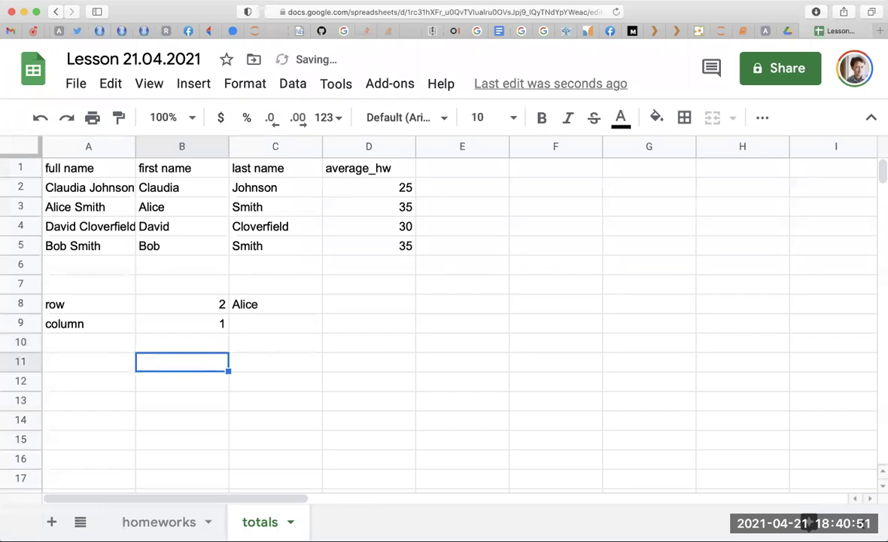
key("Up")
key("Up")
type("2")
key("Return")
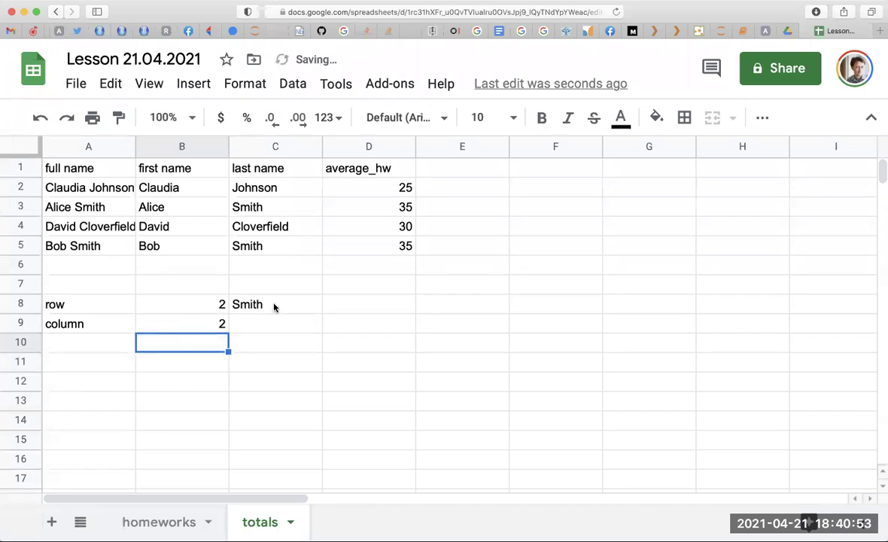
double_click(275, 306)
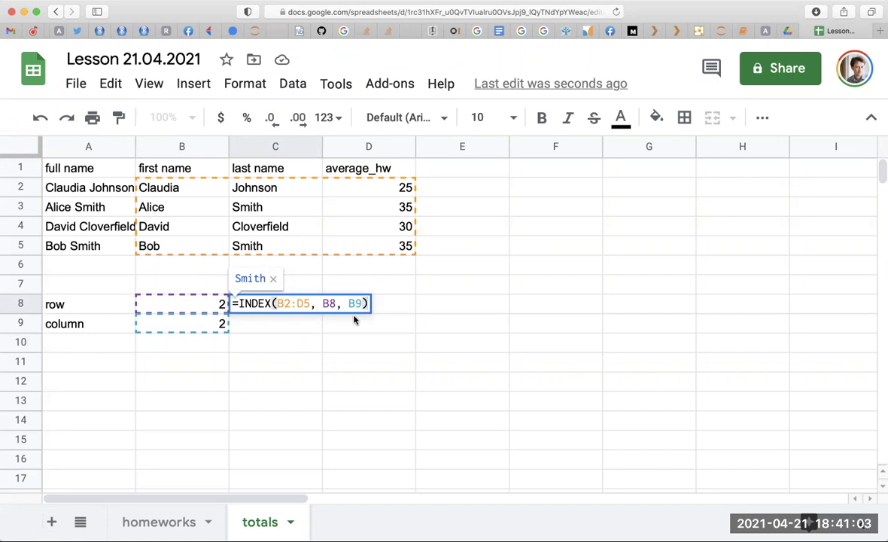
left_click(406, 306)
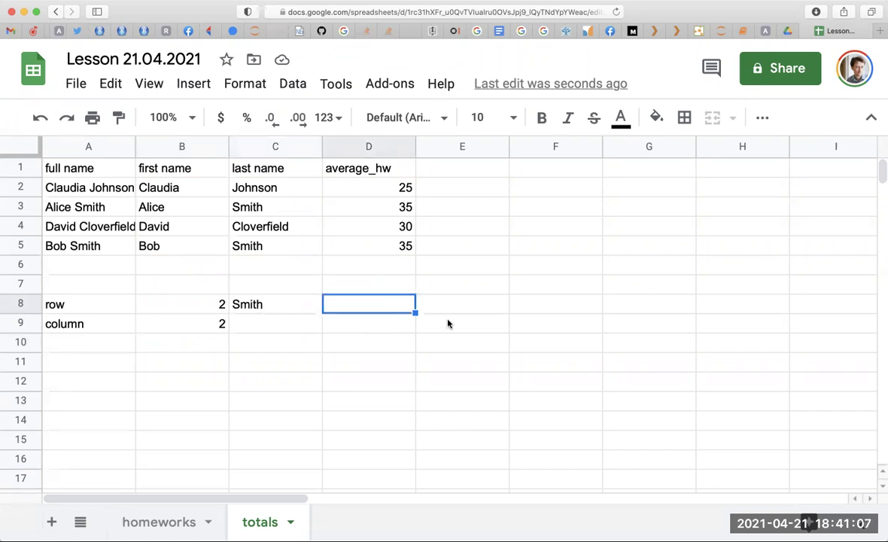
Enter =MATCH("Claudia", B2:C5) in D8, which returns #N/A
type("=")
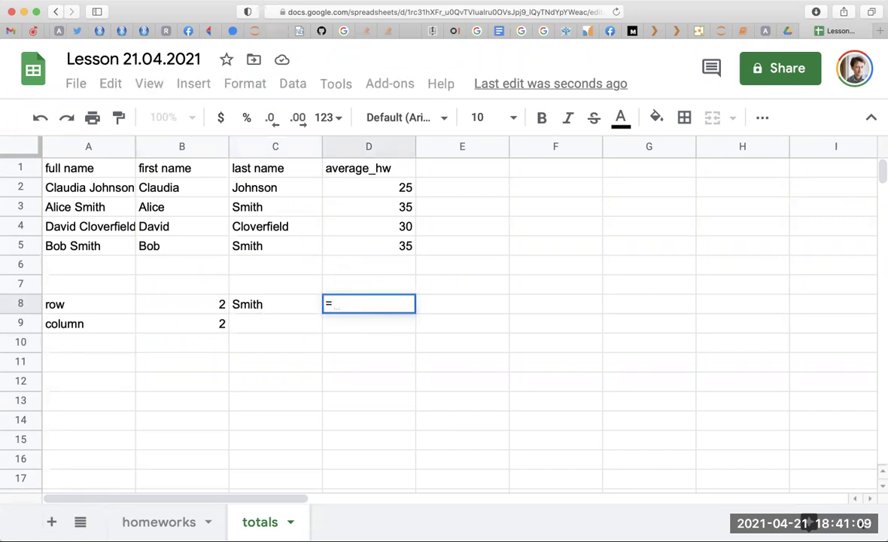
type("MAT")
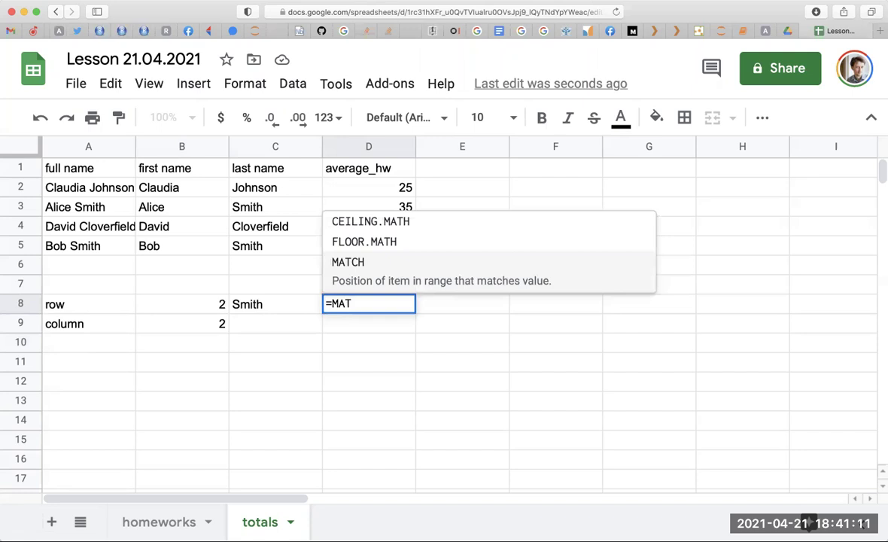
key("Tab")
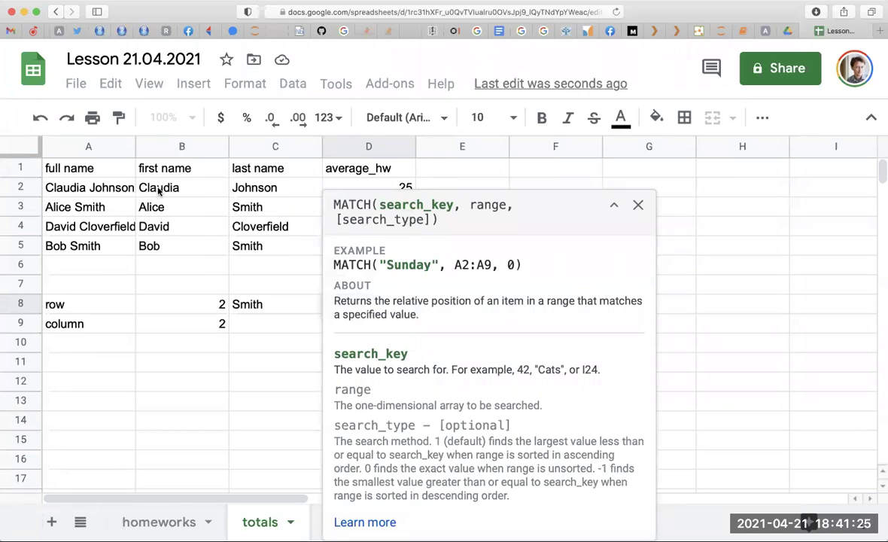
left_click_drag(159, 190, 267, 247)
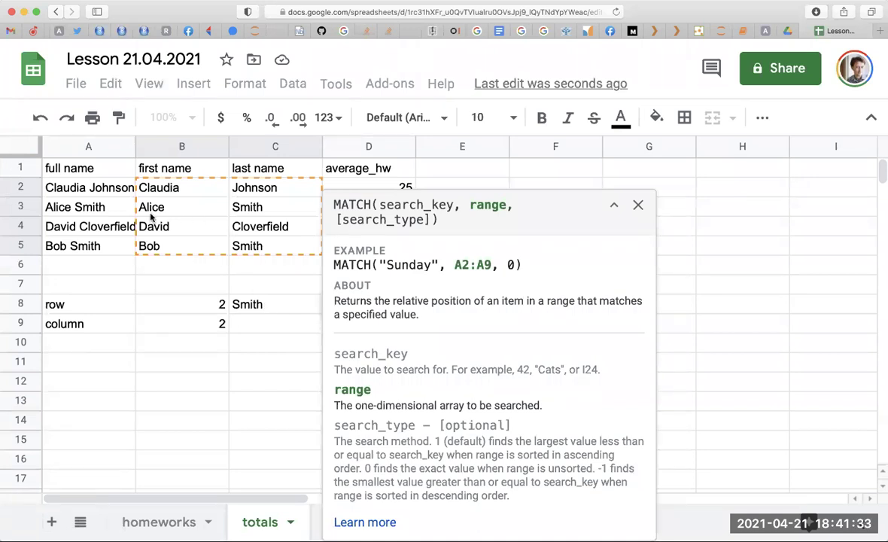
type(")")
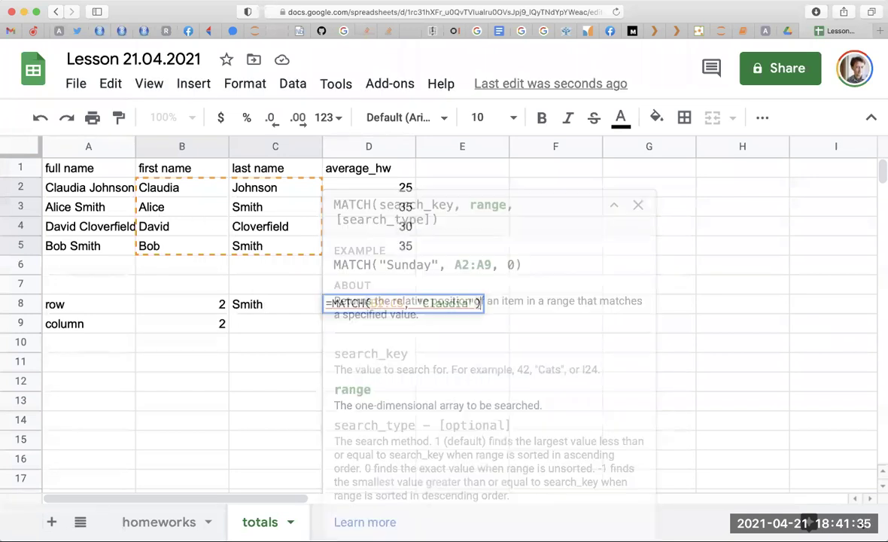
key("Left")
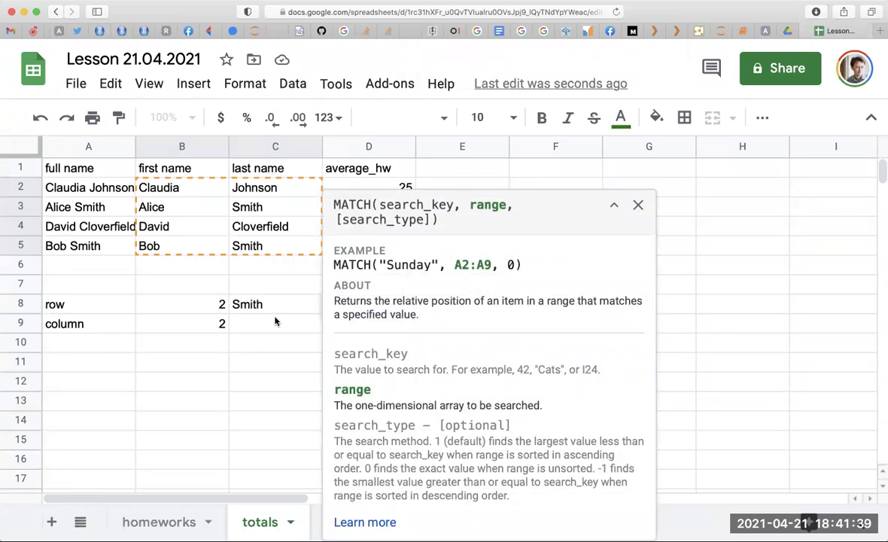
left_click(614, 204)
left_click_drag(419, 303, 417, 303)
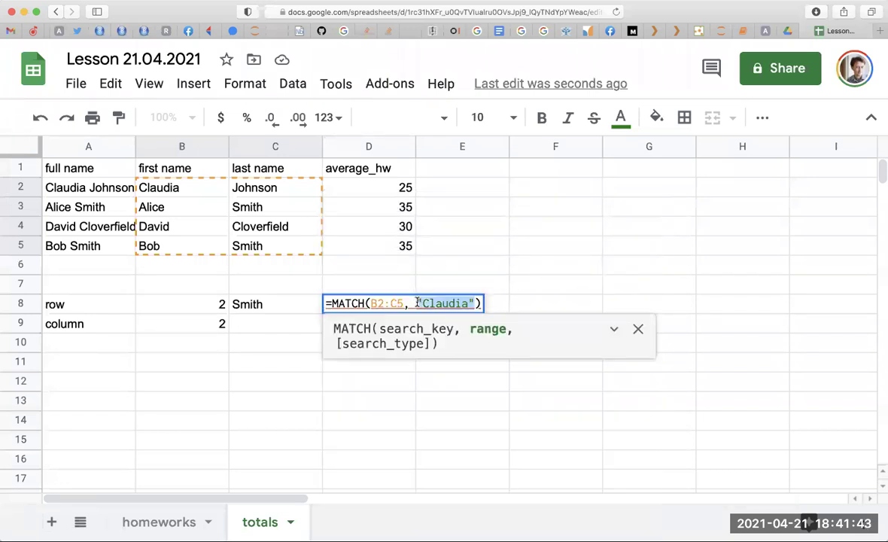
key("BackSpace")
type("\"Claudia\",")
key("BackSpace")
key("BackSpace")
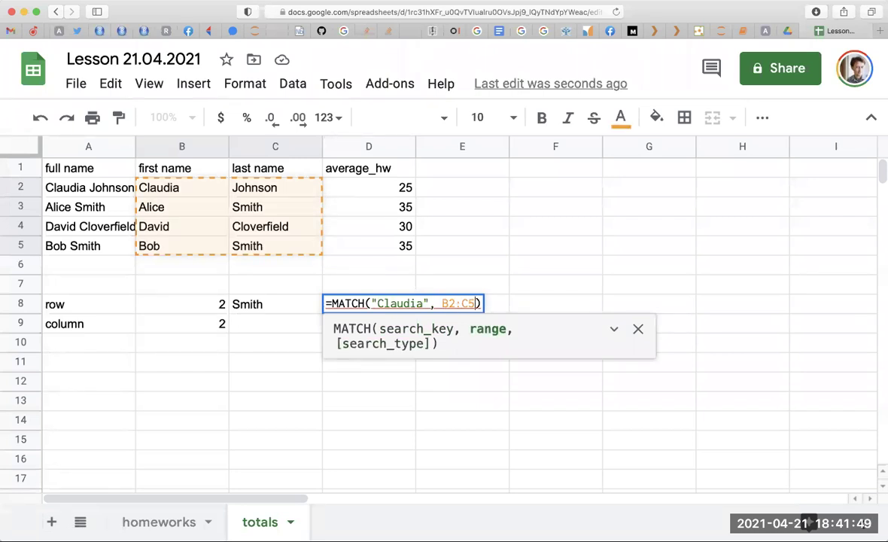
key("Return")
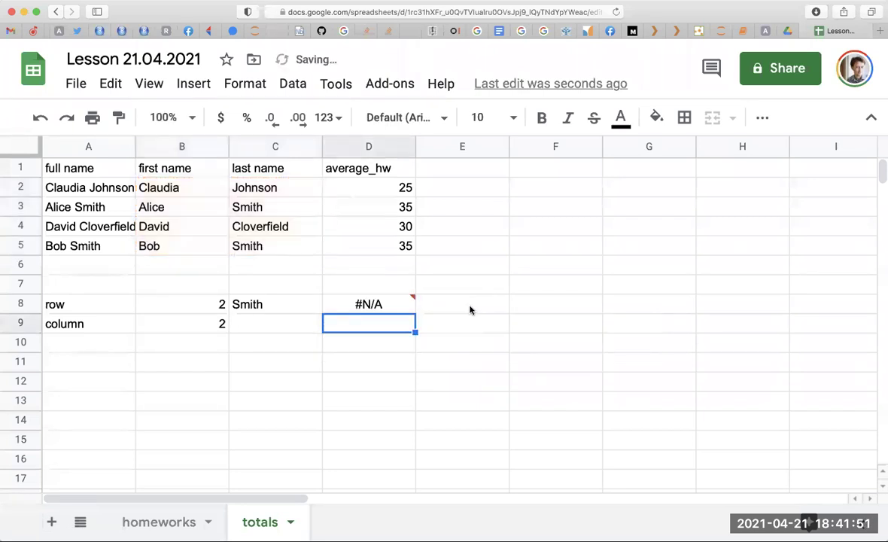
Change D8's MATCH range from B2:C5 to B2:B5 so it returns 2
double_click(393, 309)
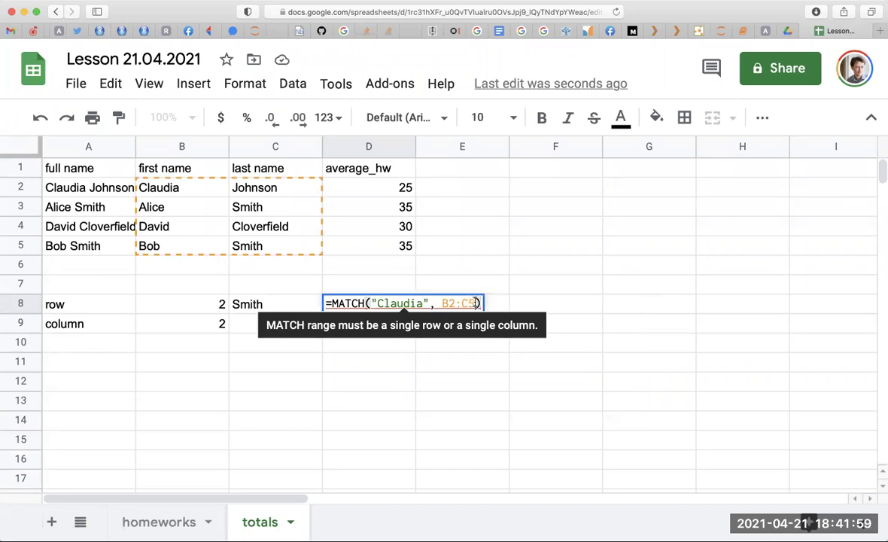
key("BackSpace")
key("BackSpace")
key("BackSpace")
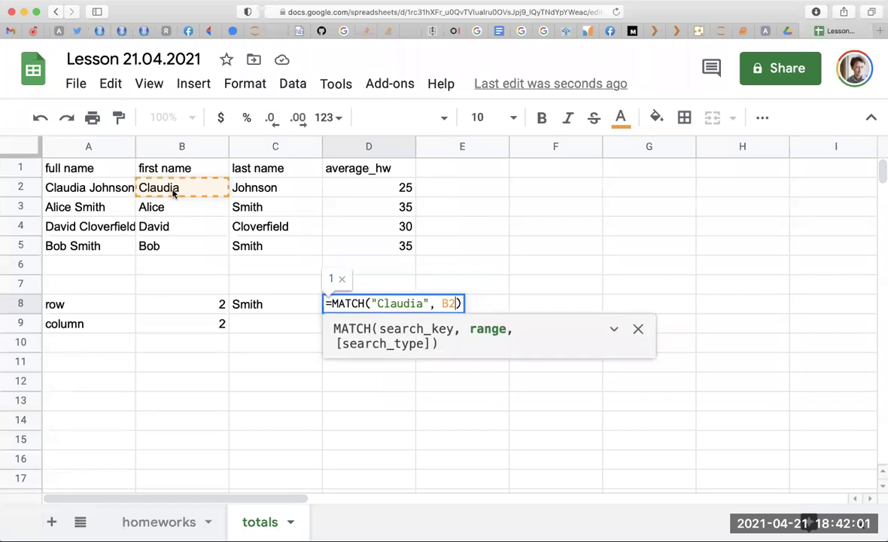
type(":")
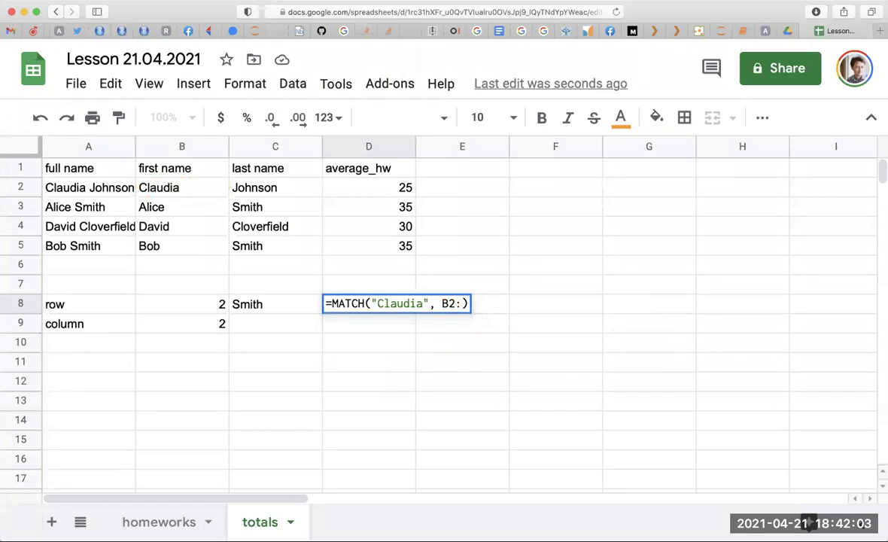
type("B5")
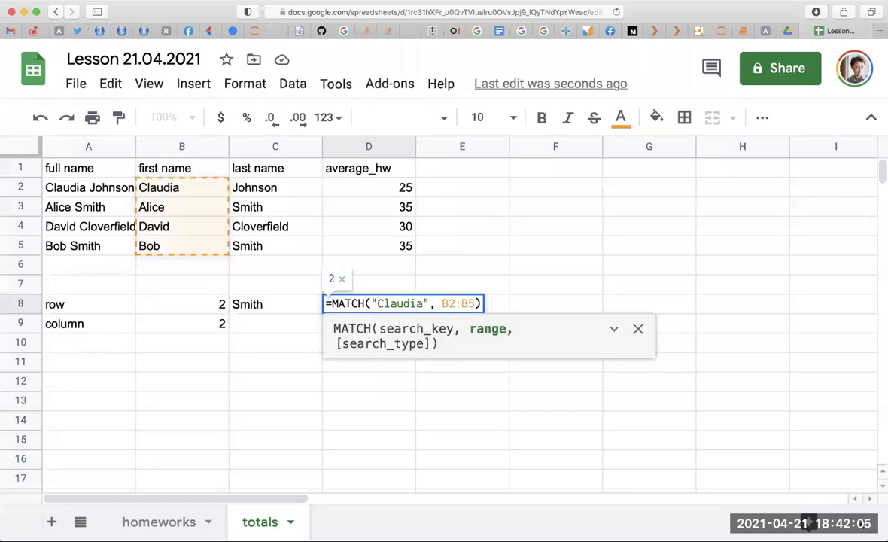
key("Return")
Review D8's MATCH arguments: the "Claudia" search key and the B2:B5 range
double_click(370, 312)
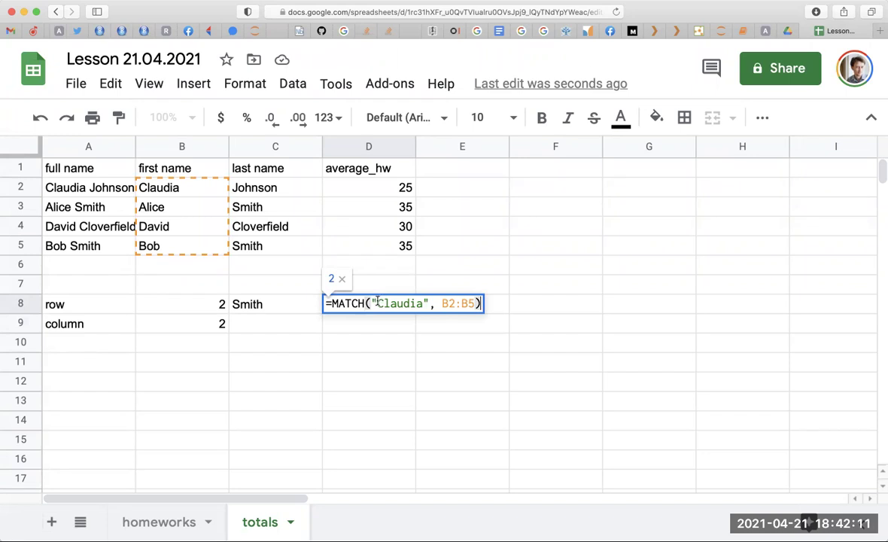
left_click_drag(371, 304, 431, 304)
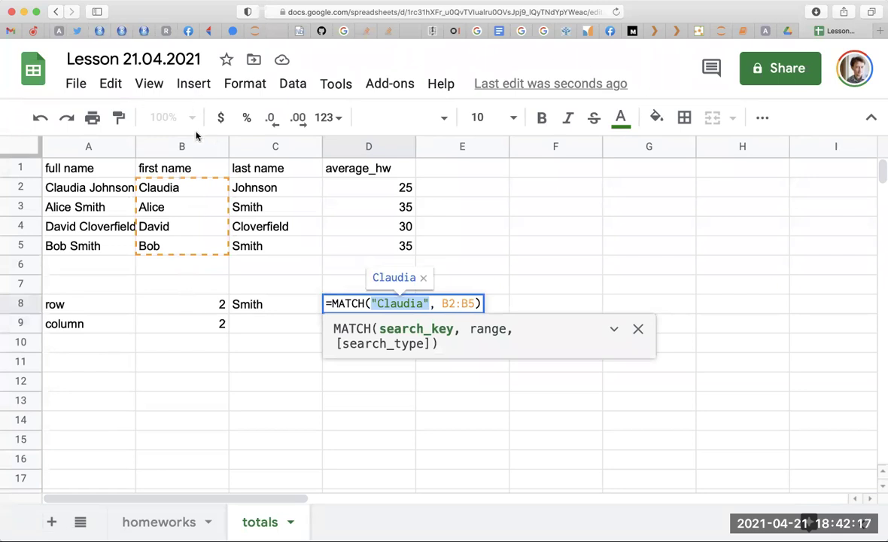
left_click(440, 303)
double_click(452, 303)
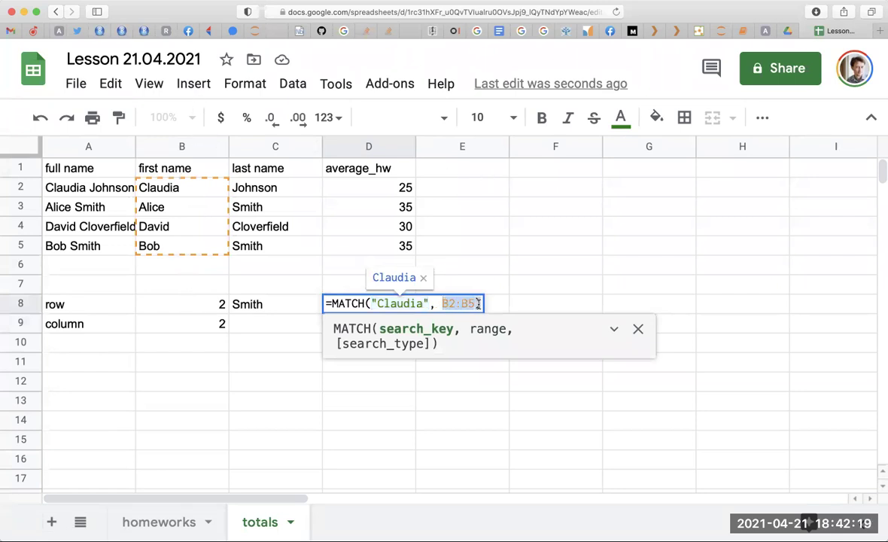
left_click(320, 304)
left_click(353, 309)
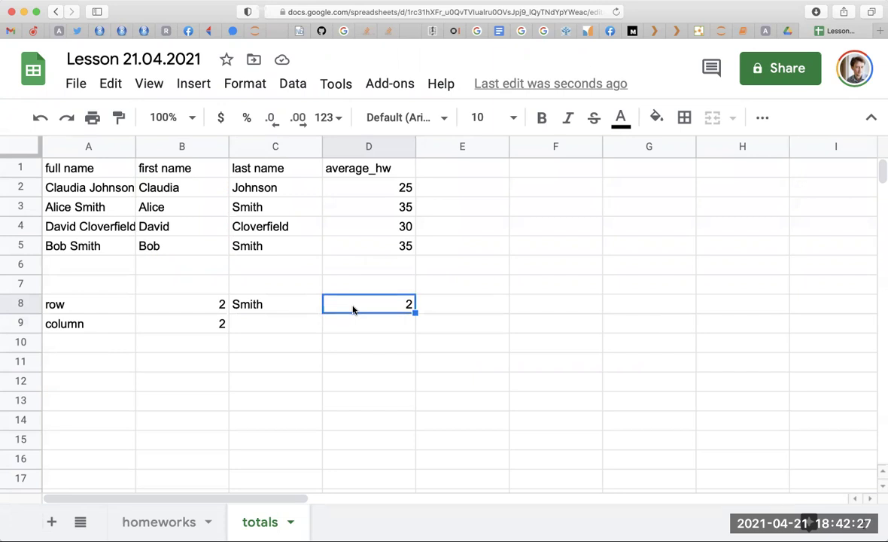
Check D8's MATCH, flip to homeworks and back to totals, then review C8's INDEX
double_click(353, 309)
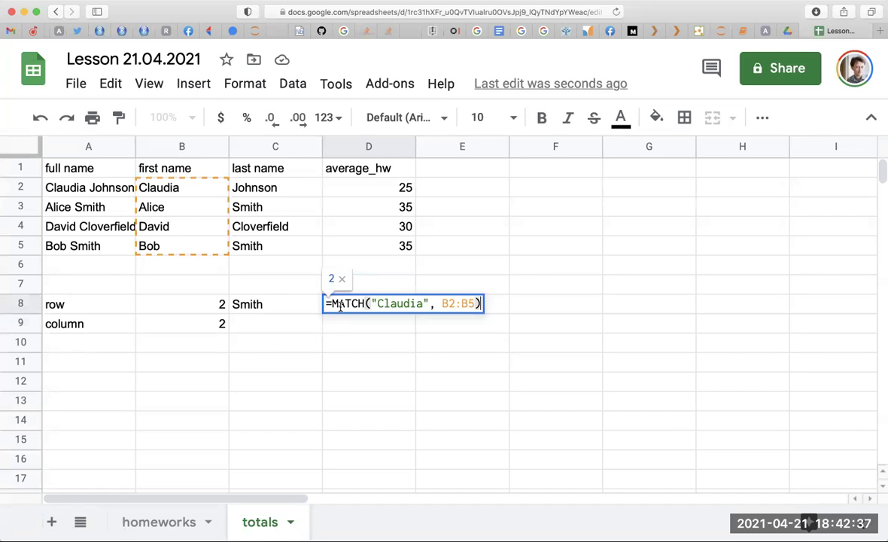
key("Escape")
left_click(181, 522)
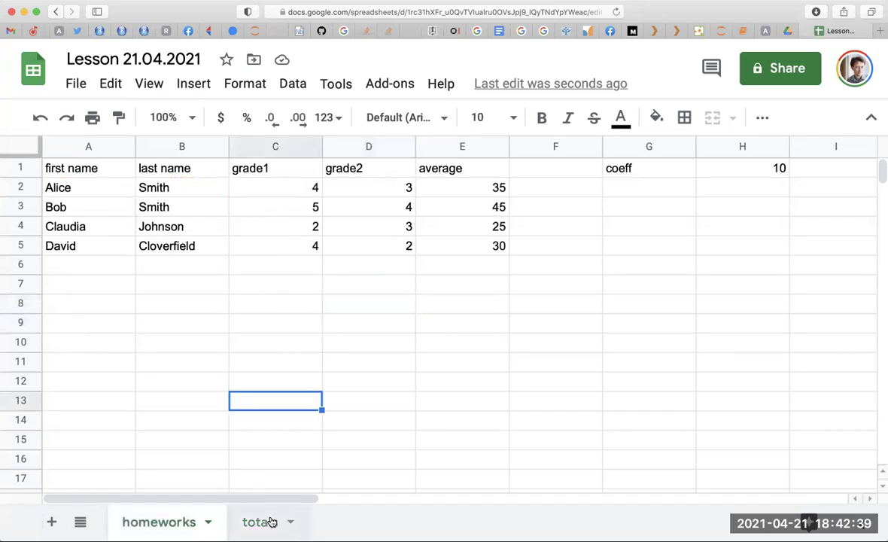
left_click(259, 521)
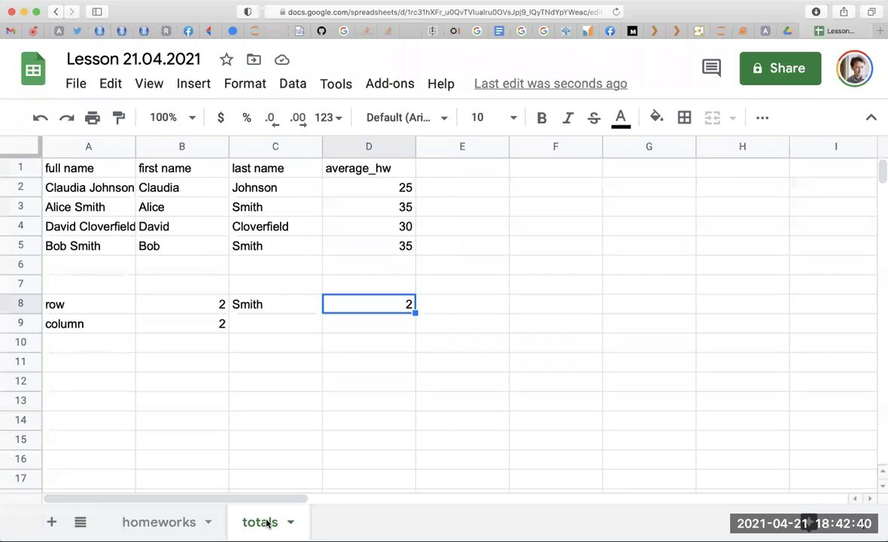
double_click(256, 309)
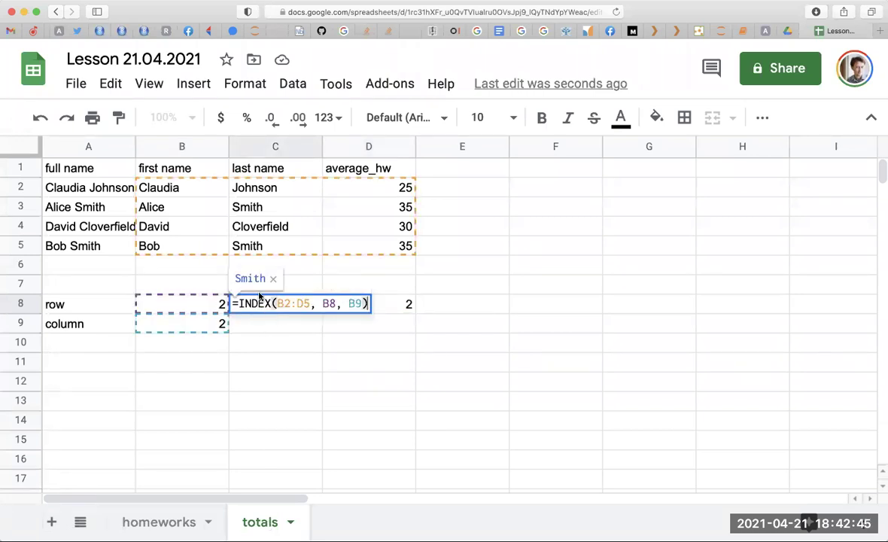
key("Escape")
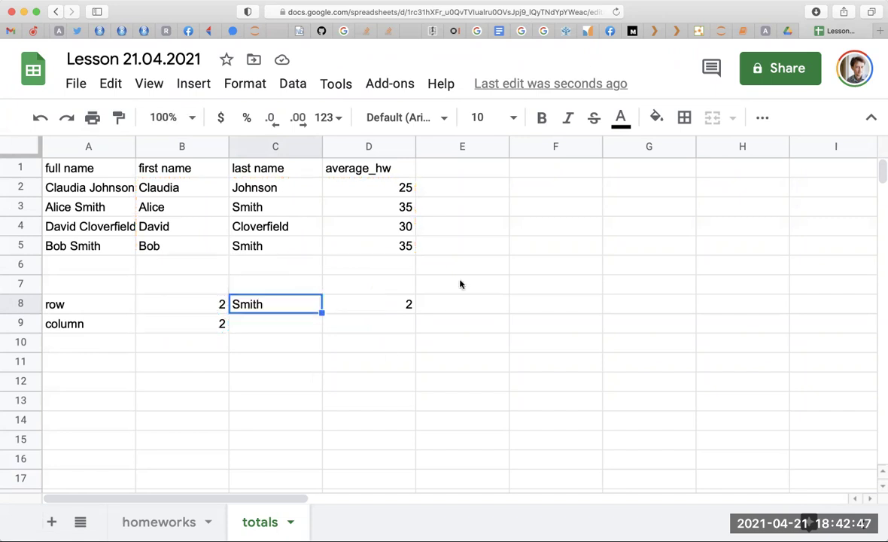
Inspect D2's VLOOKUP, D8's MATCH and C8's INDEX formulas
left_click(485, 191)
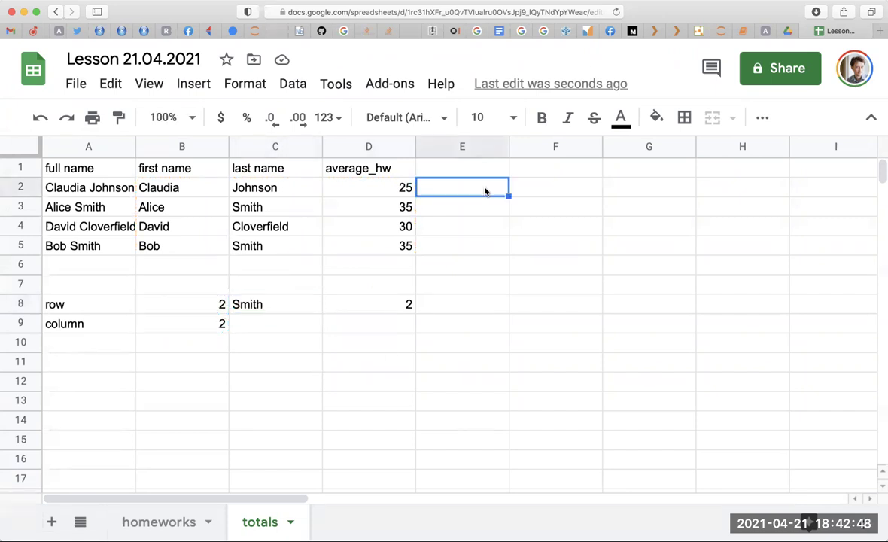
double_click(398, 189)
key("Escape")
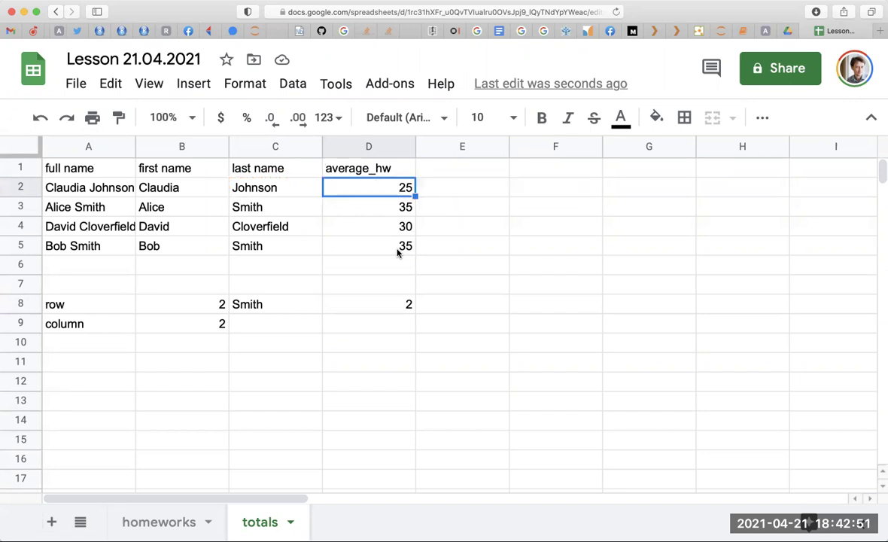
key("Right")
left_click(393, 307)
double_click(393, 307)
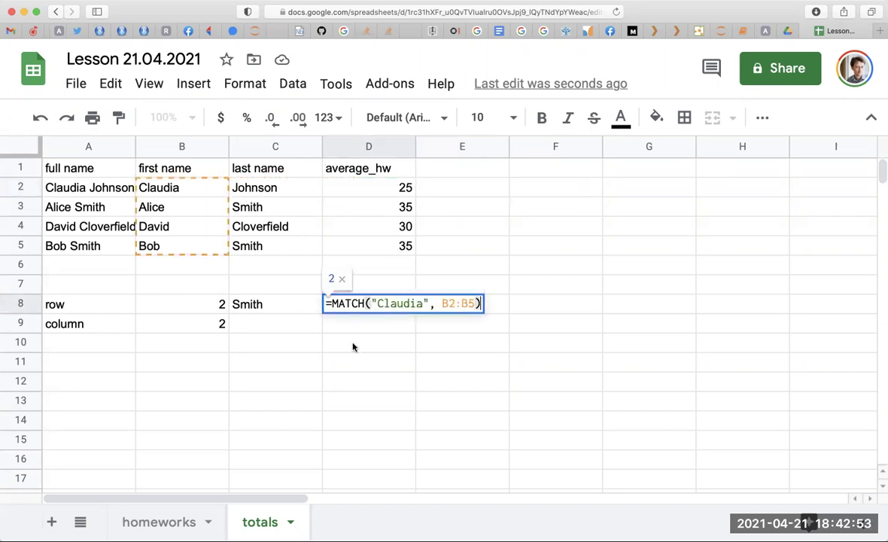
double_click(284, 309)
key("Escape")
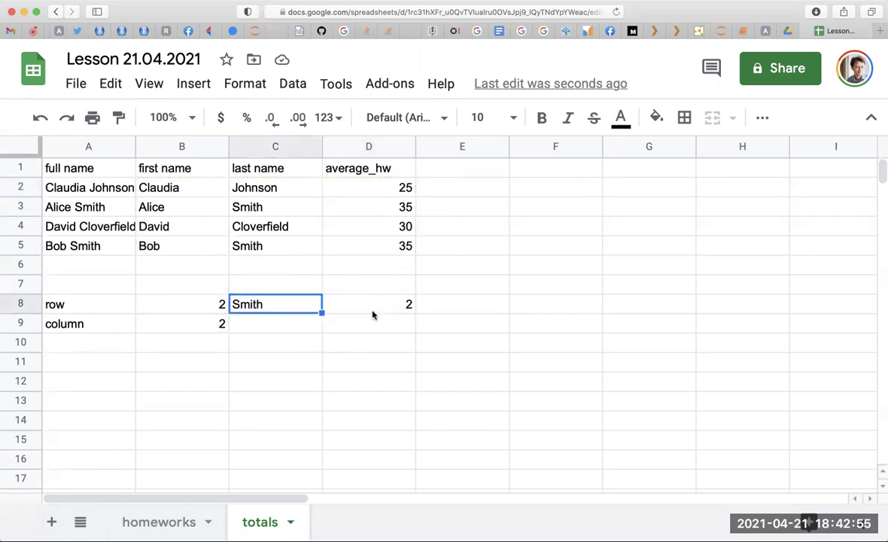
left_click(372, 309)
Enter =INDEX(B2, homeworks!A$2:A$5) in E2, which produces #VALUE!
left_click(467, 187)
type("=")
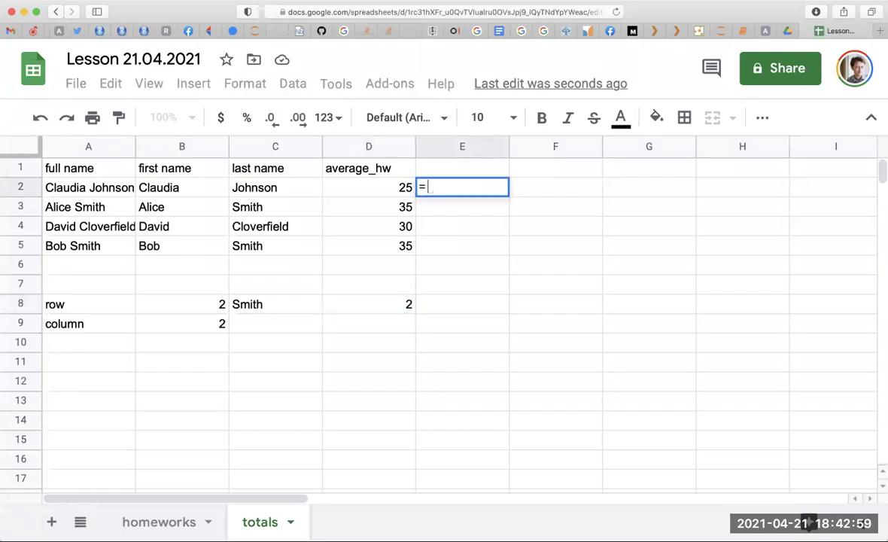
type("INDEX")
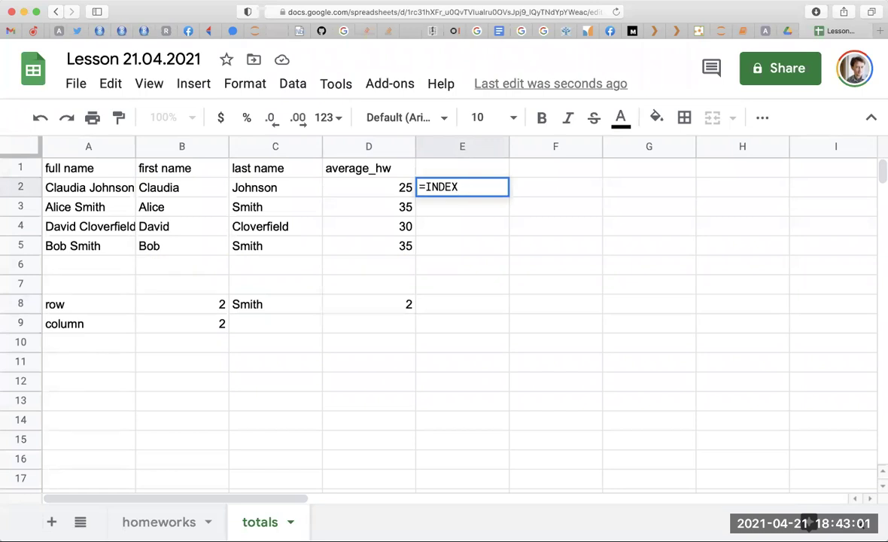
type("(")
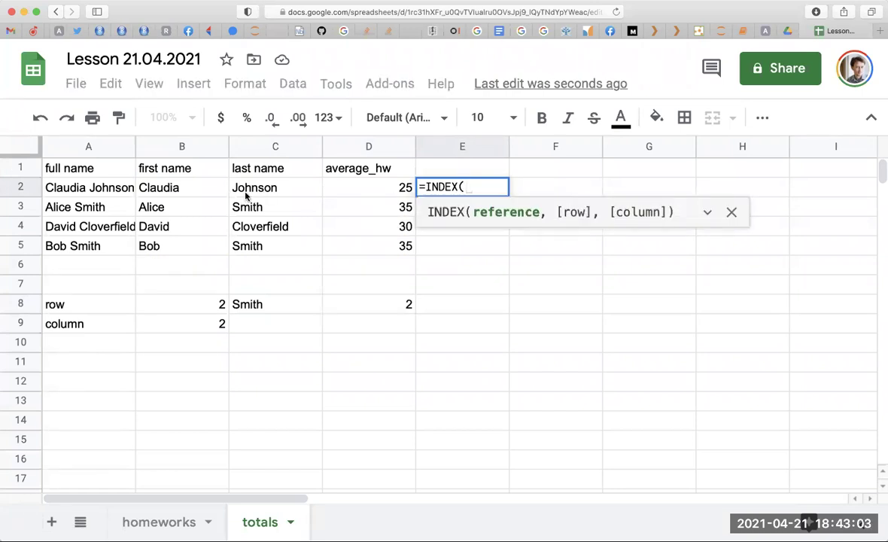
left_click(197, 188)
type(",")
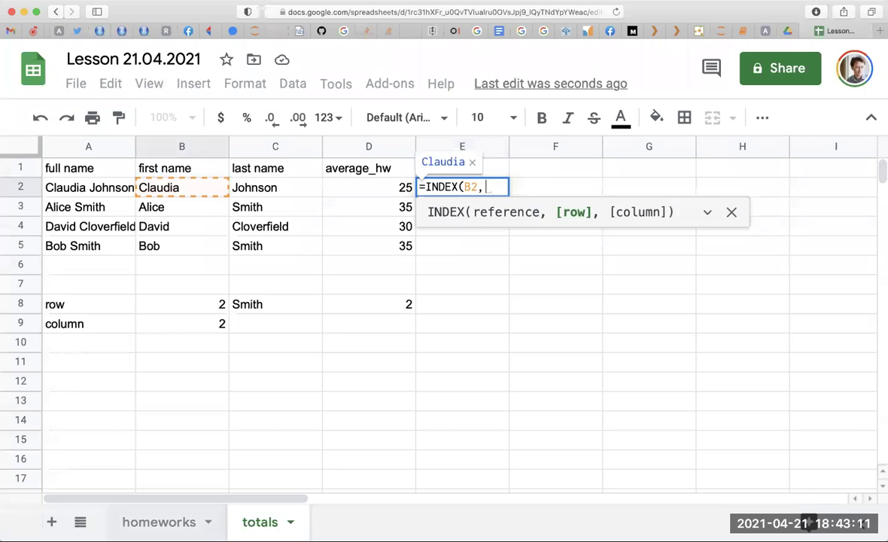
left_click(159, 522)
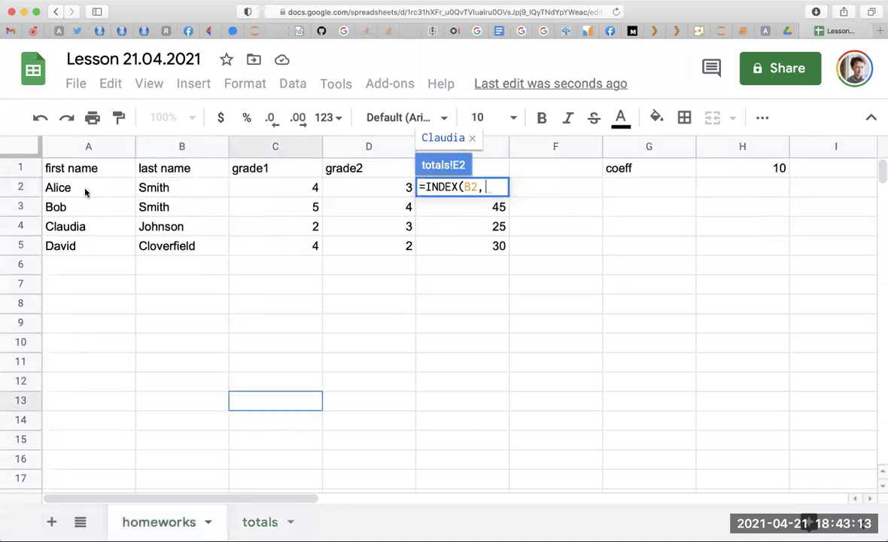
left_click_drag(85, 192, 85, 245)
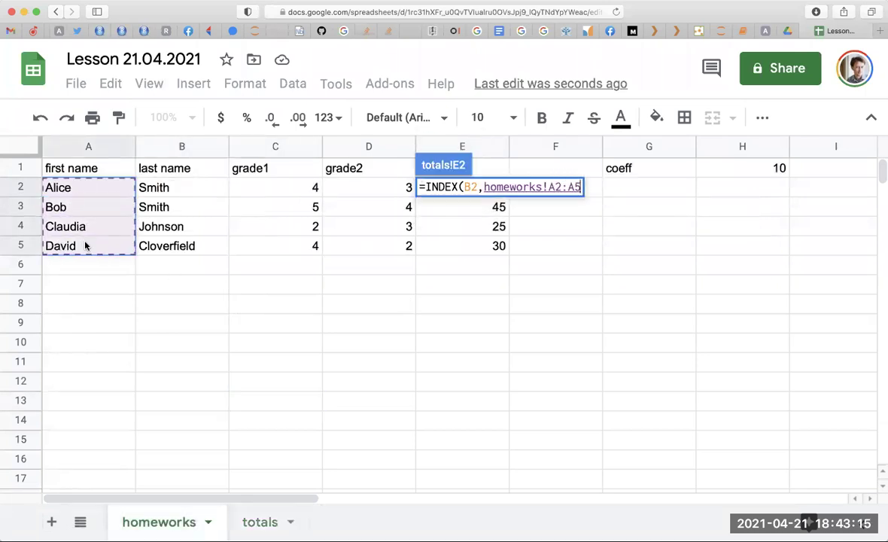
left_click(558, 187)
type("$")
left_click(581, 188)
type("$5)")
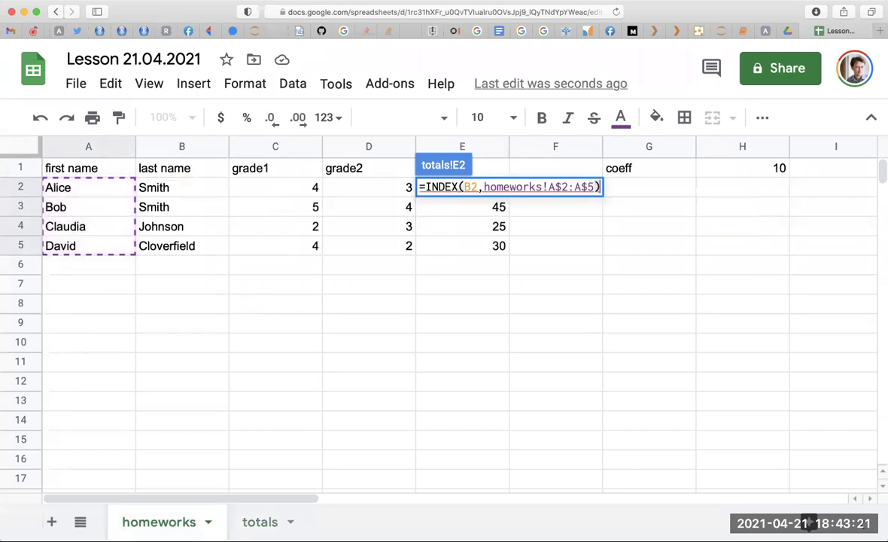
key("Return")
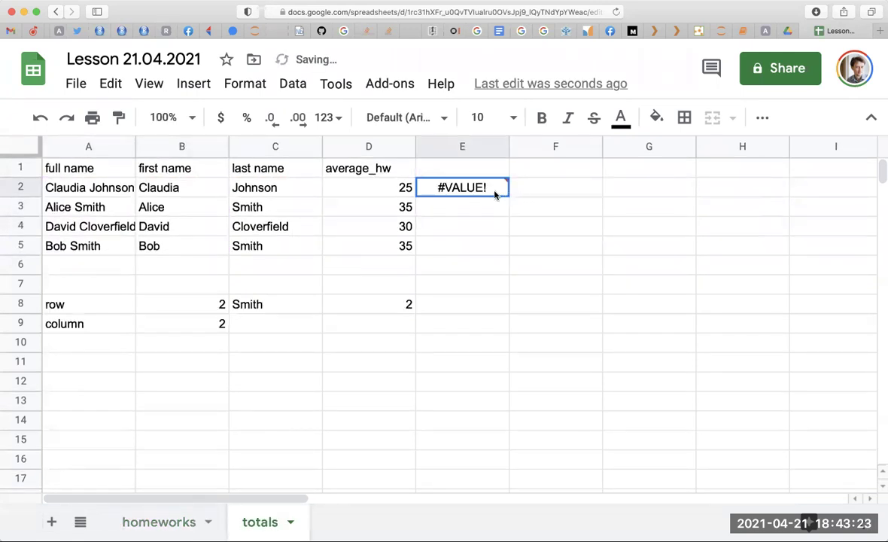
Replace INDEX with MATCH in E2's formula: =MATCH(B2, homeworks!A$2:A$5)
double_click(495, 189)
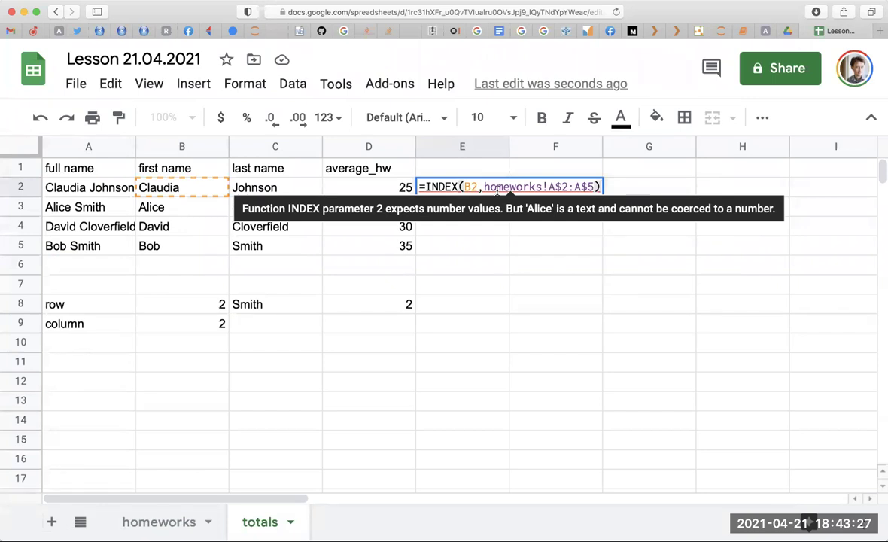
double_click(468, 186)
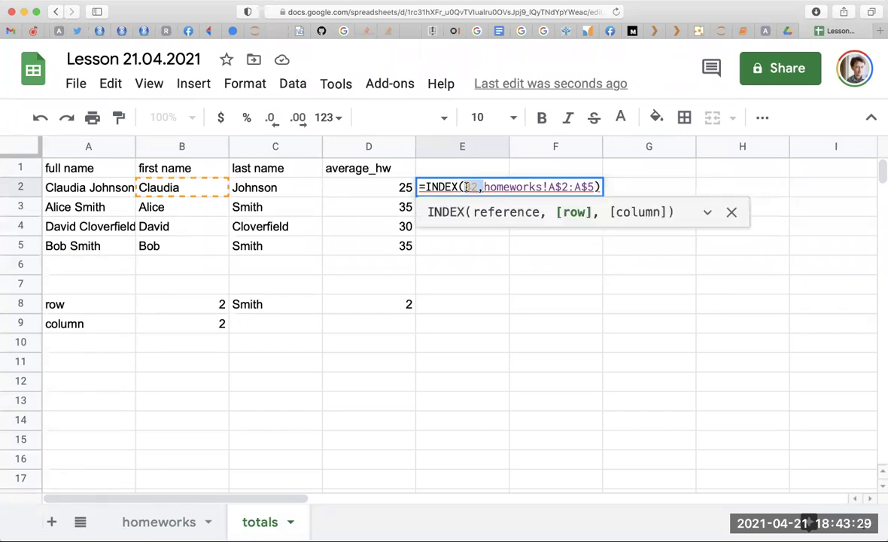
double_click(439, 187)
type("MATCH")
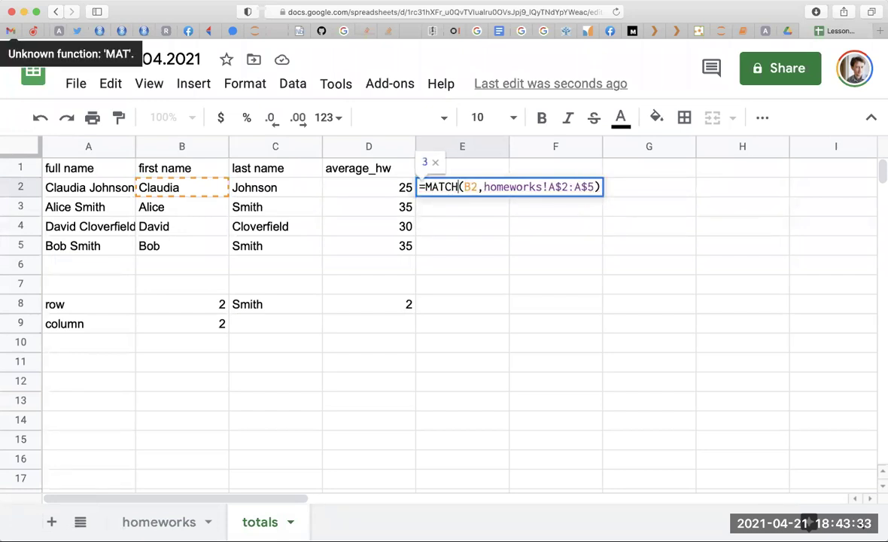
key("Return")
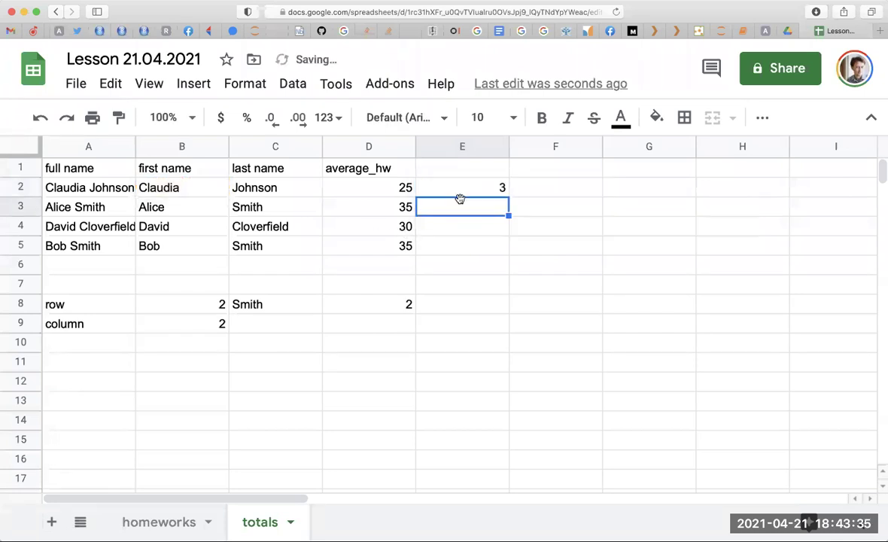
double_click(460, 189)
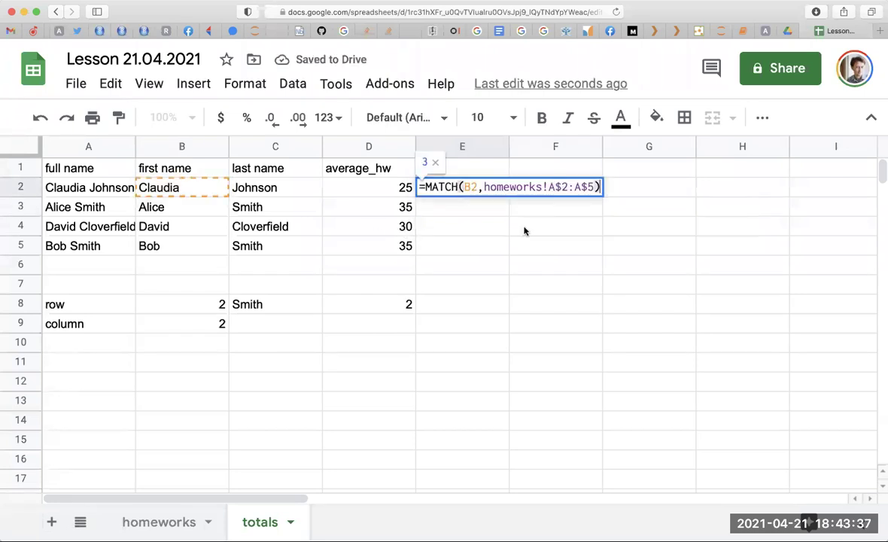
left_click(525, 228)
Fill E2's MATCH down to E5, giving positions 3, 1, 4 and 2
left_click(477, 193)
left_click_drag(507, 195, 503, 254)
left_click(452, 331)
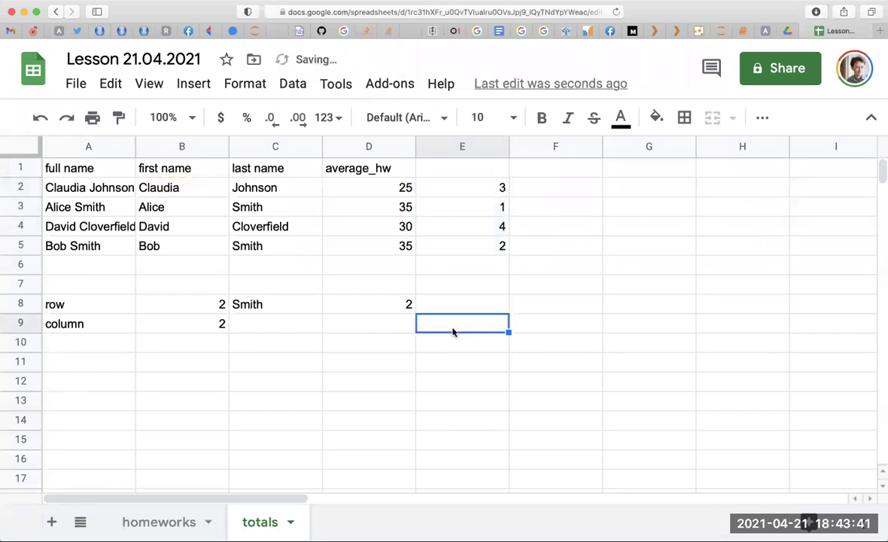
double_click(462, 193)
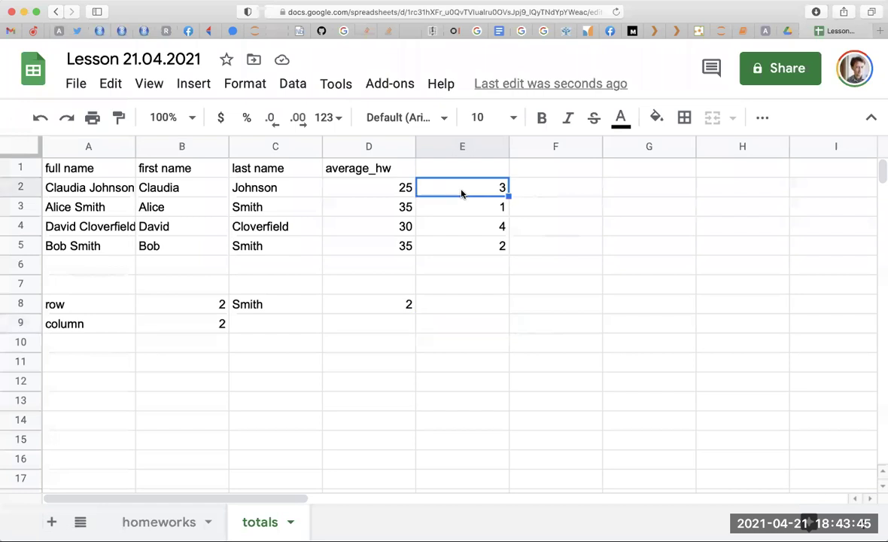
key("Escape")
left_click(478, 249, "shift")
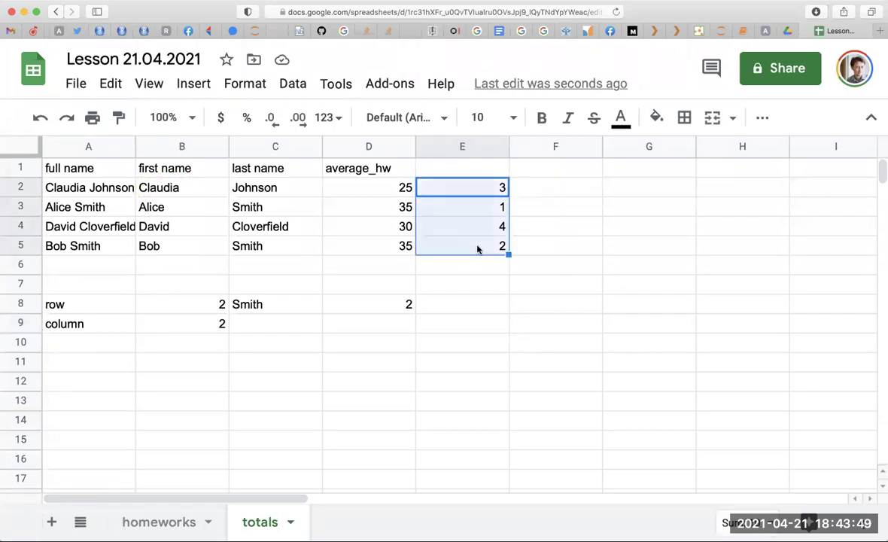
Review E2's formula and compare the student names on the totals and homeworks sheets
double_click(477, 188)
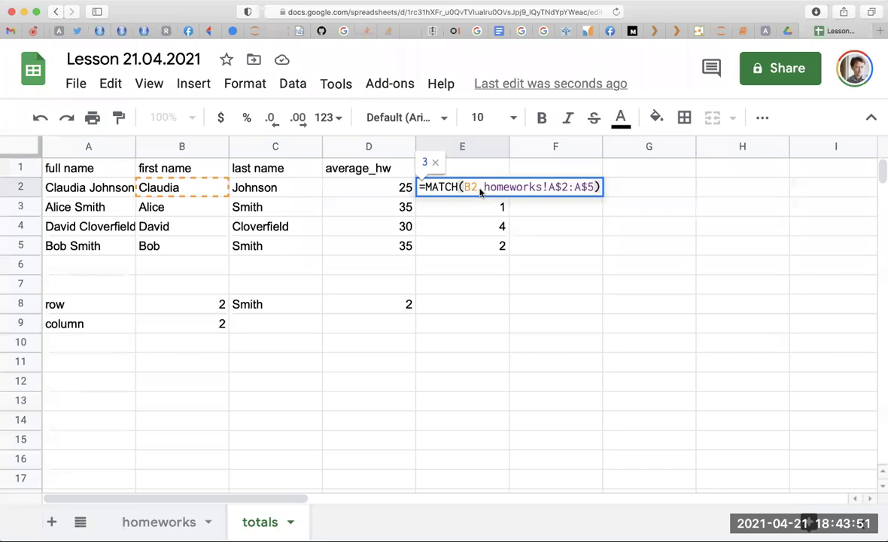
key("Escape")
left_click(481, 213)
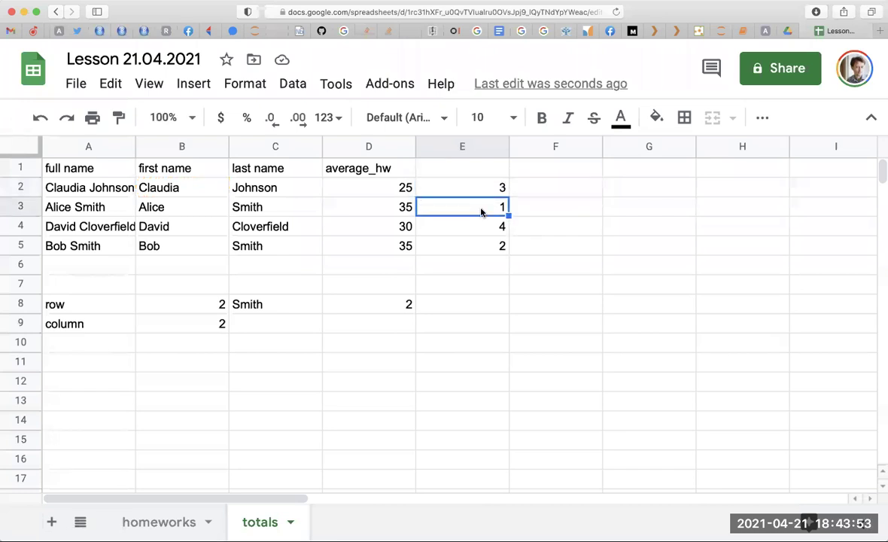
left_click(170, 207)
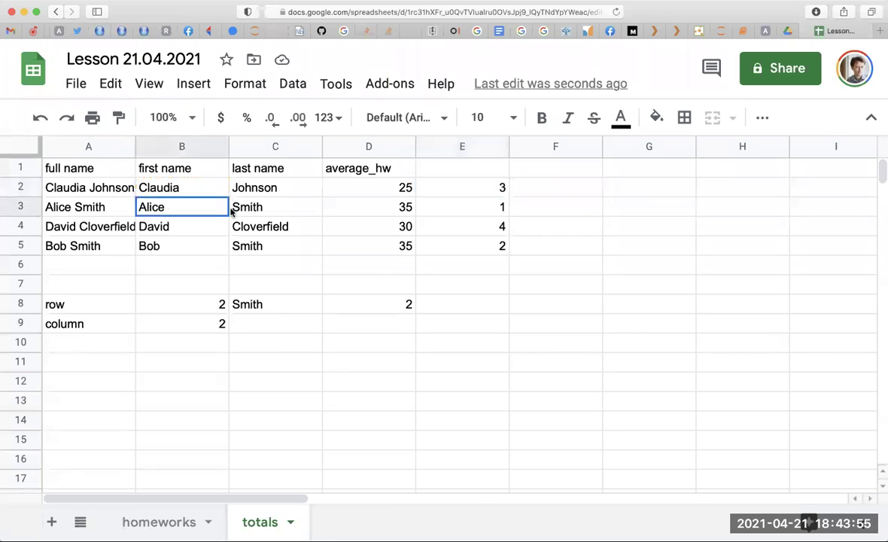
left_click(192, 224)
left_click_drag(183, 210, 242, 208)
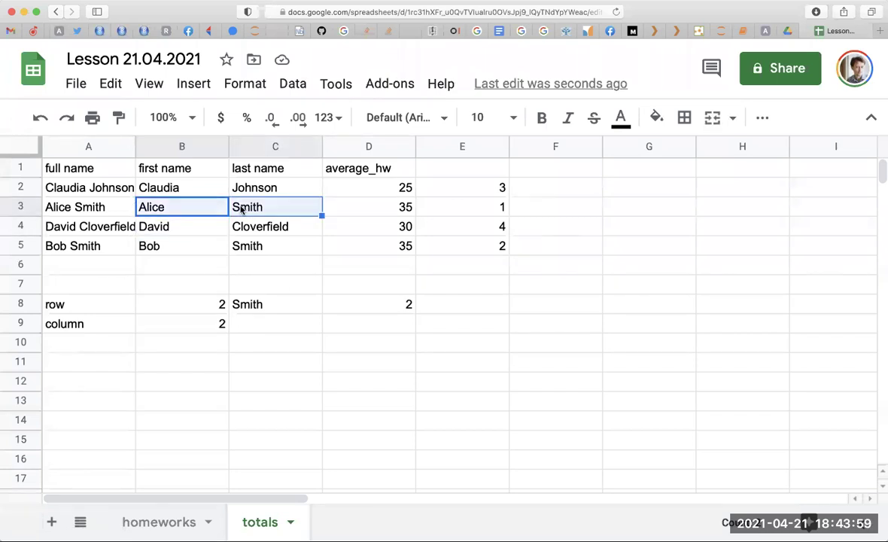
left_click(159, 521)
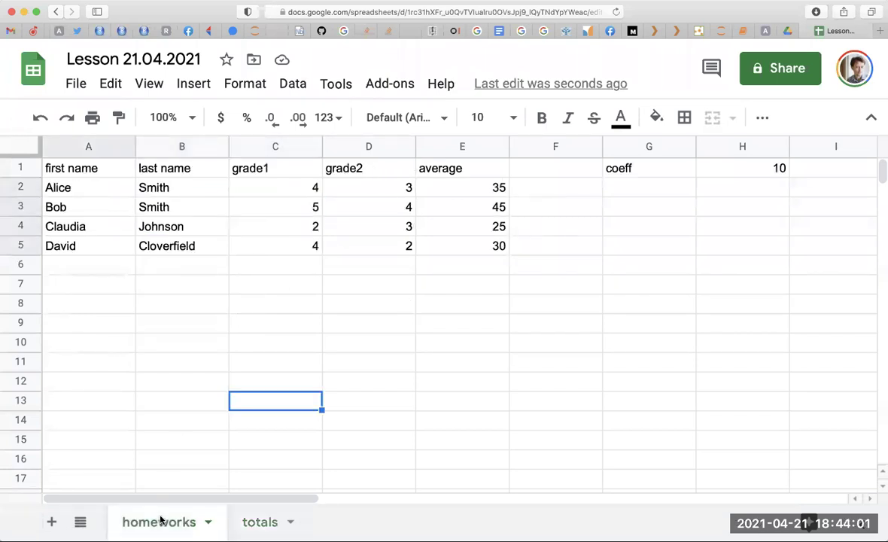
left_click(60, 176)
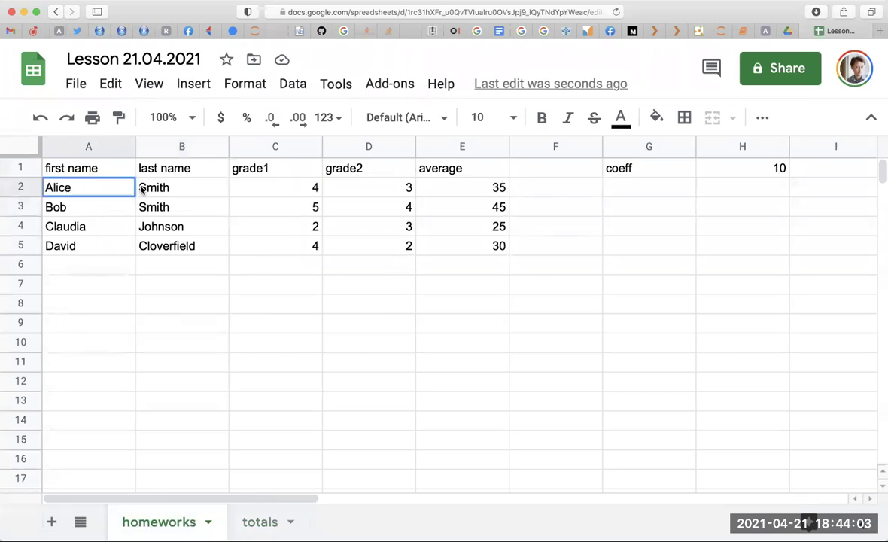
left_click_drag(143, 190, 178, 188)
left_click(111, 228)
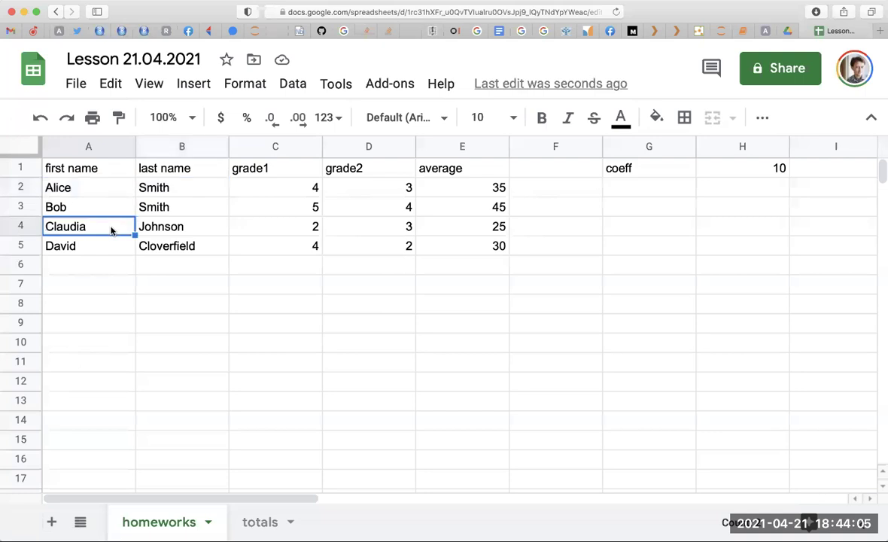
left_click_drag(79, 190, 83, 248)
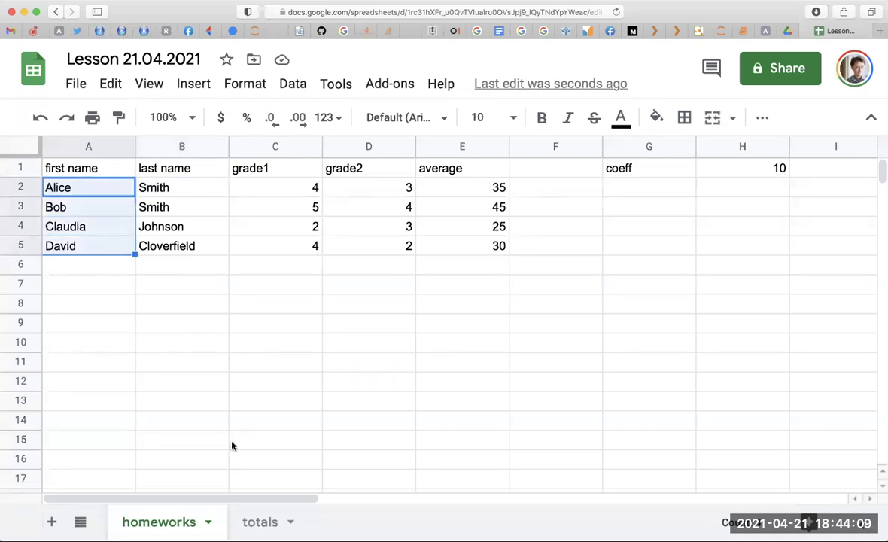
left_click(258, 522)
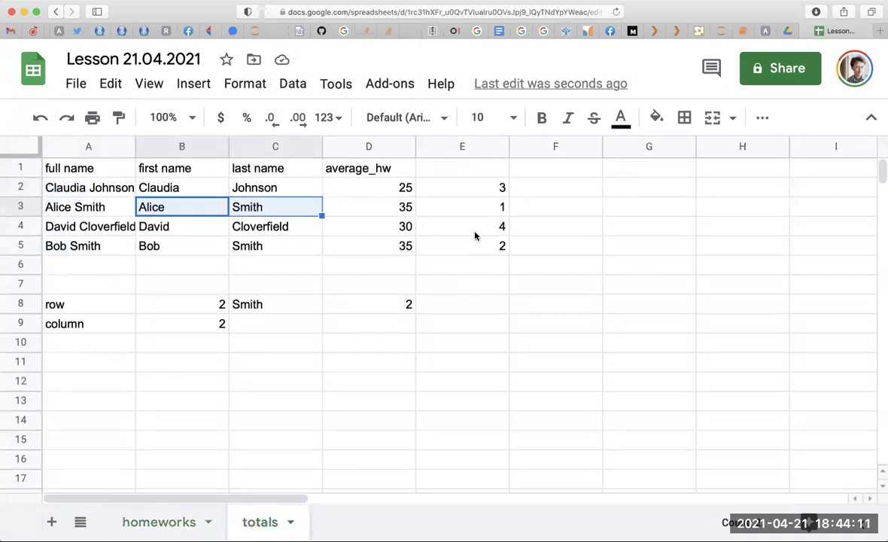
Check E2's match position against the homeworks average column and reread E2's MATCH formula
left_click(469, 189)
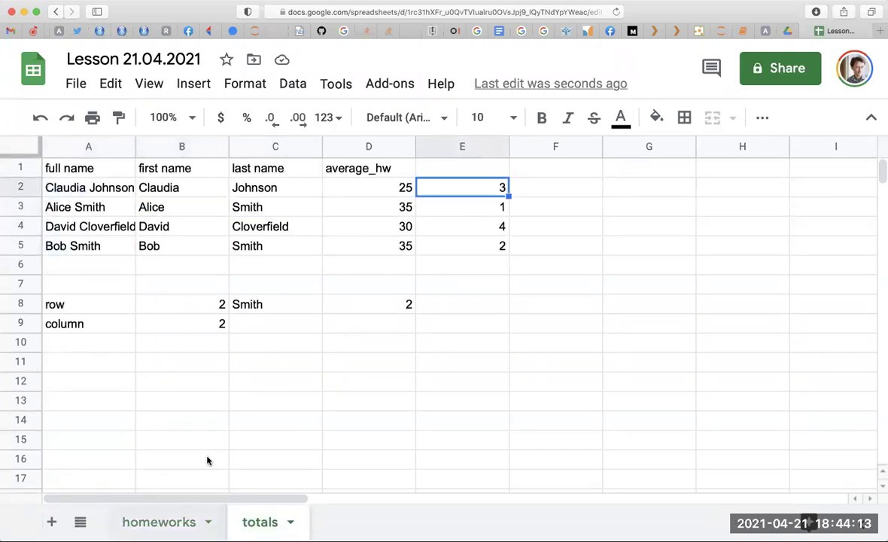
left_click(183, 520)
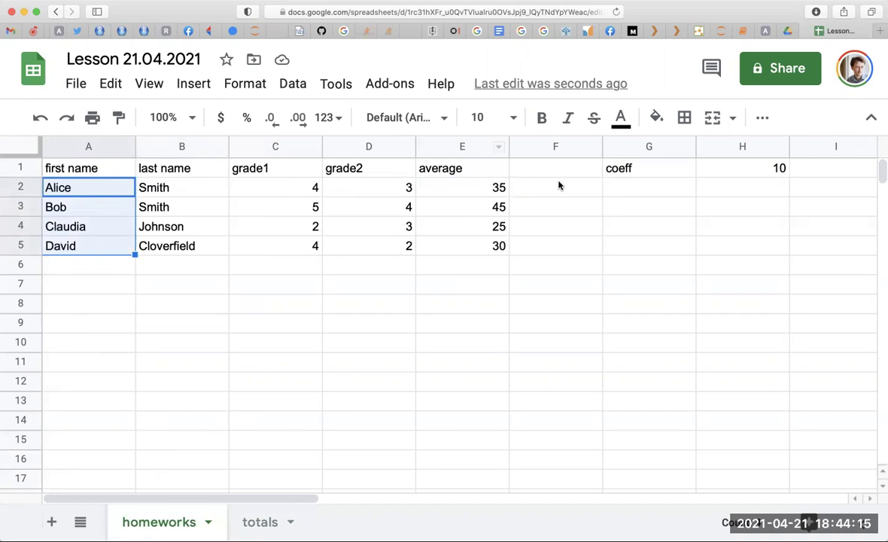
left_click(479, 172)
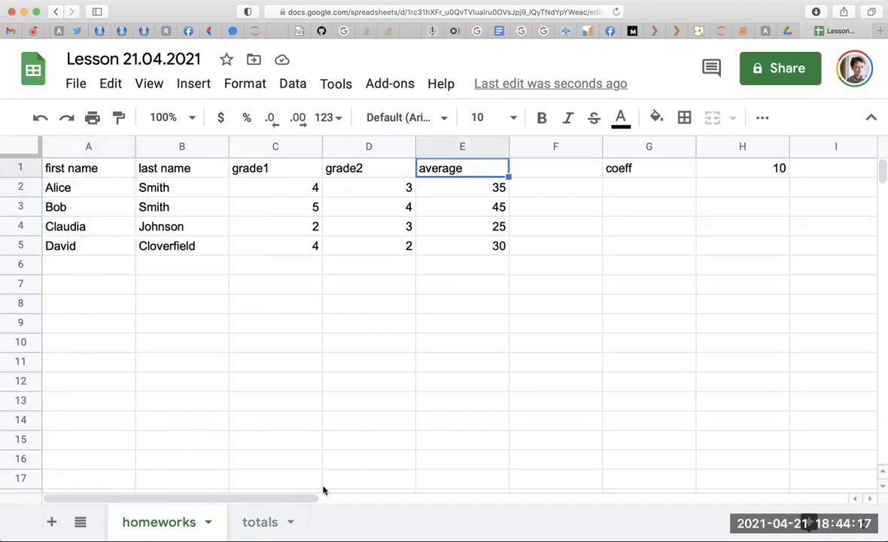
left_click(276, 521)
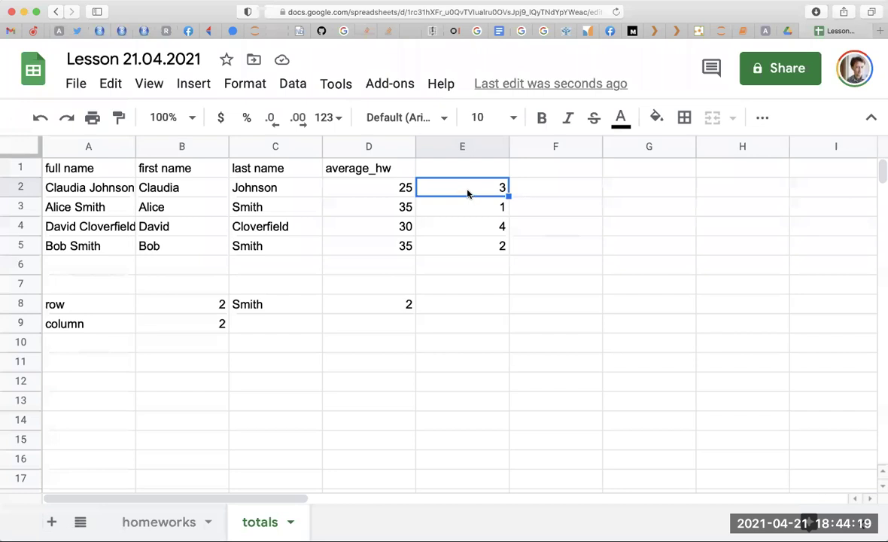
double_click(467, 190)
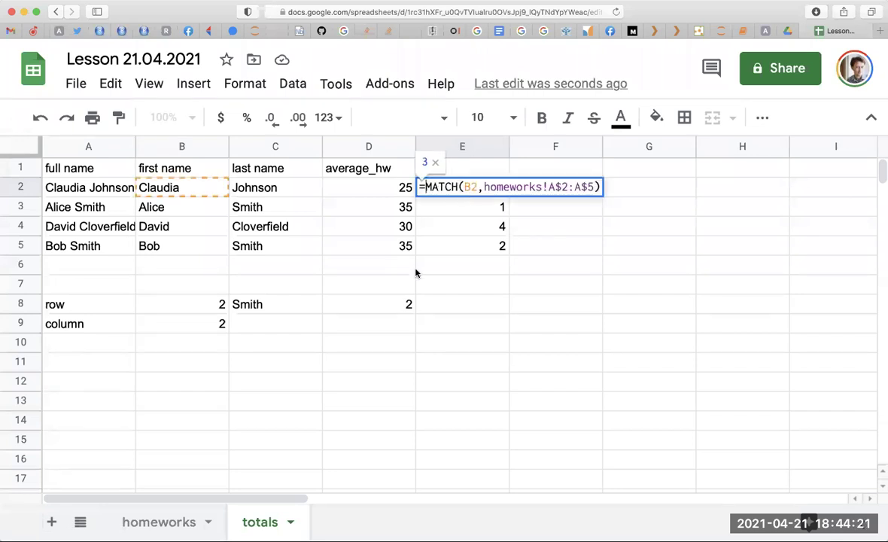
key("Escape")
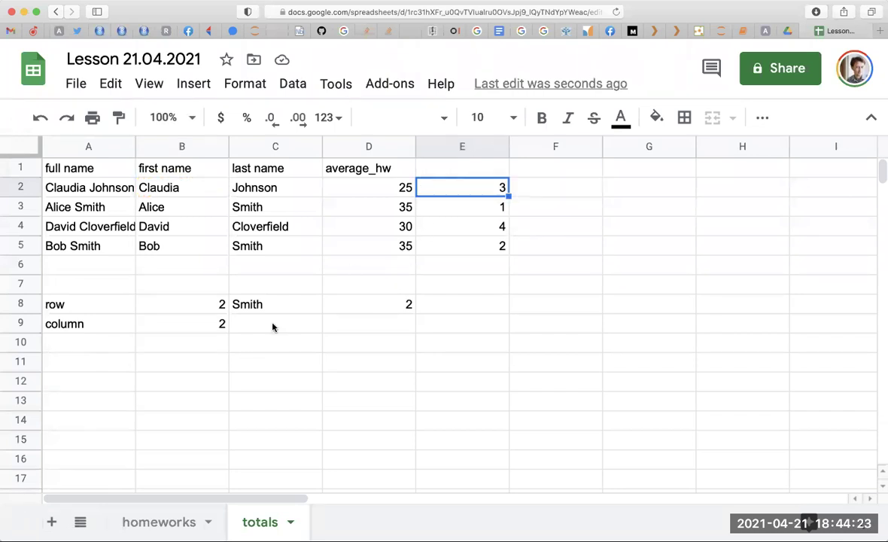
Review the INDEX formula in C8 and MATCH in D8, then begin =IN in F2
double_click(268, 311)
key("Escape")
double_click(309, 308)
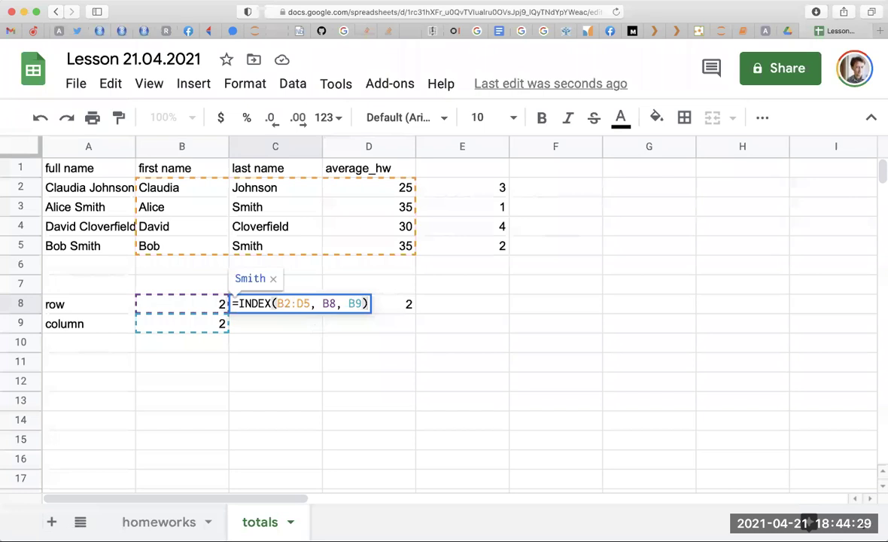
key("Escape")
double_click(377, 307)
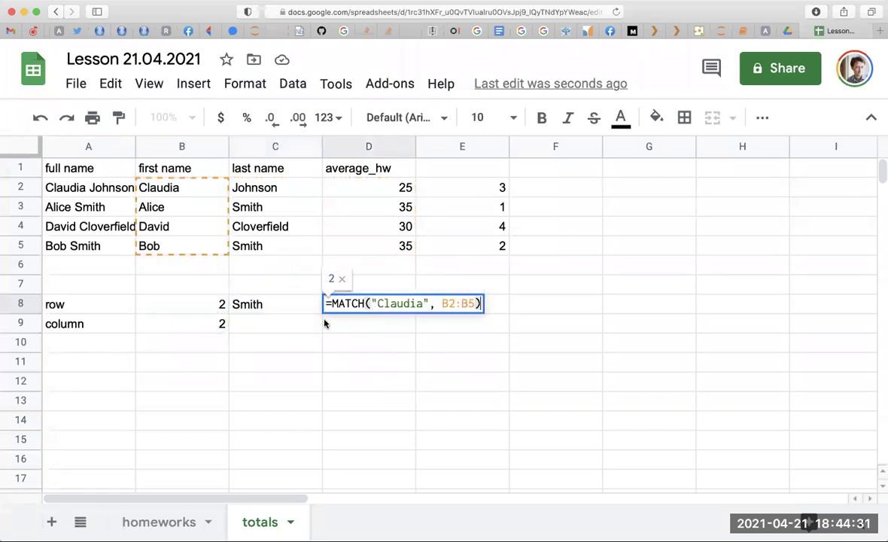
left_click(280, 305)
double_click(279, 306)
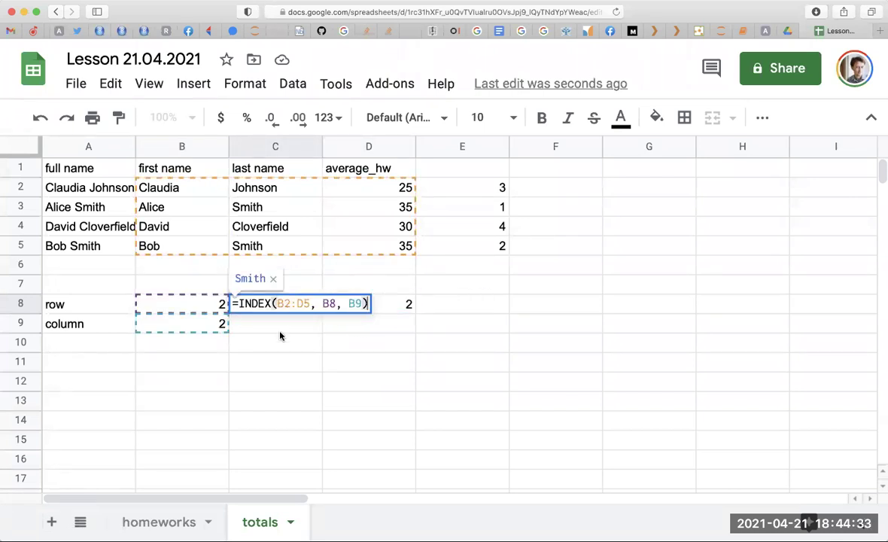
key("Escape")
left_click(519, 189)
type("=")
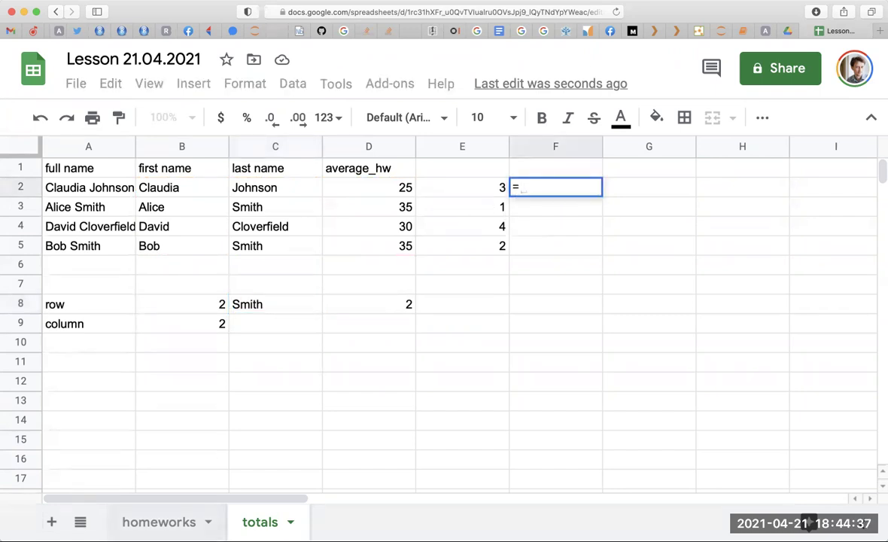
type("IN")
Enter =INDEX(homeworks!E2:E5,E2,1) in F2 to look up the homework average
type("INDEX(")
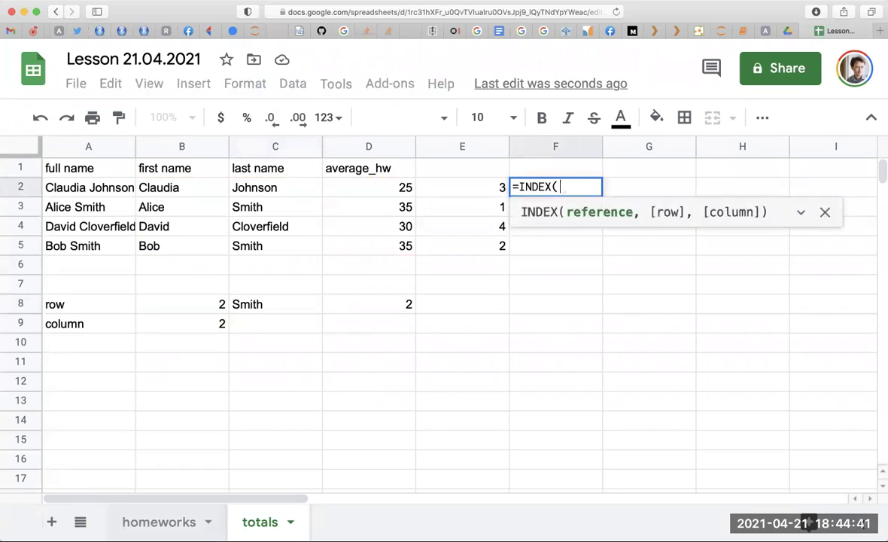
left_click(180, 519)
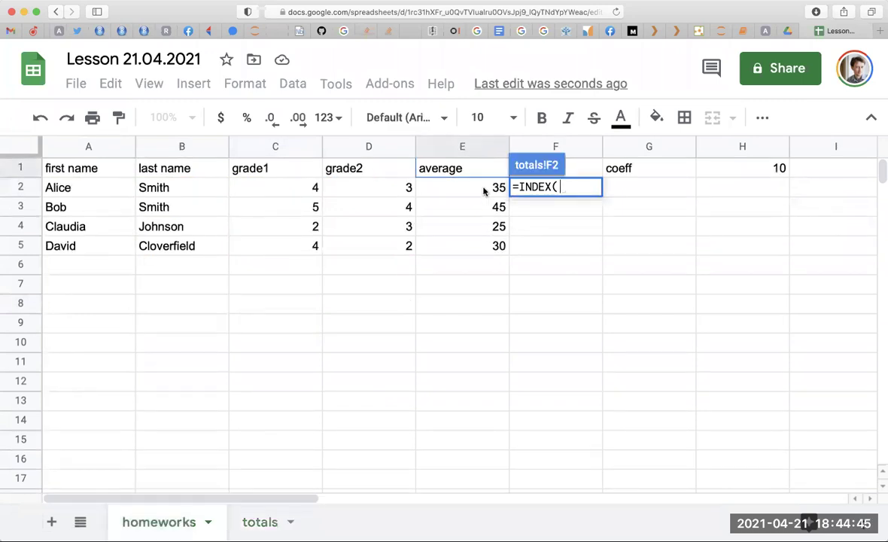
left_click_drag(452, 186, 483, 247)
type(",")
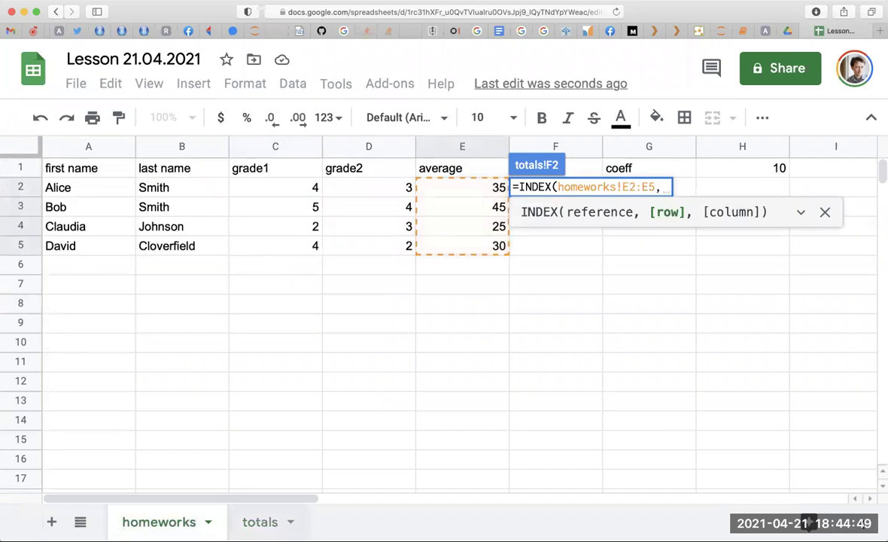
left_click(257, 521)
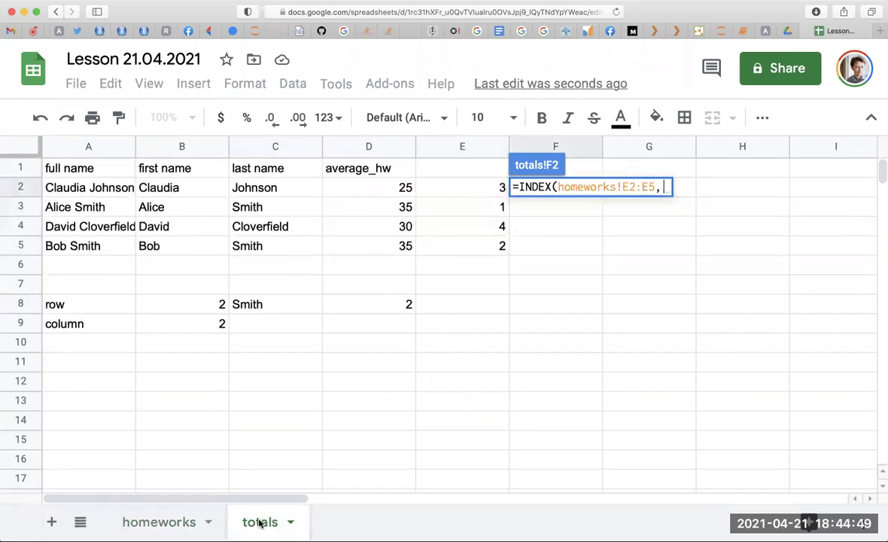
left_click(444, 188)
type(",")
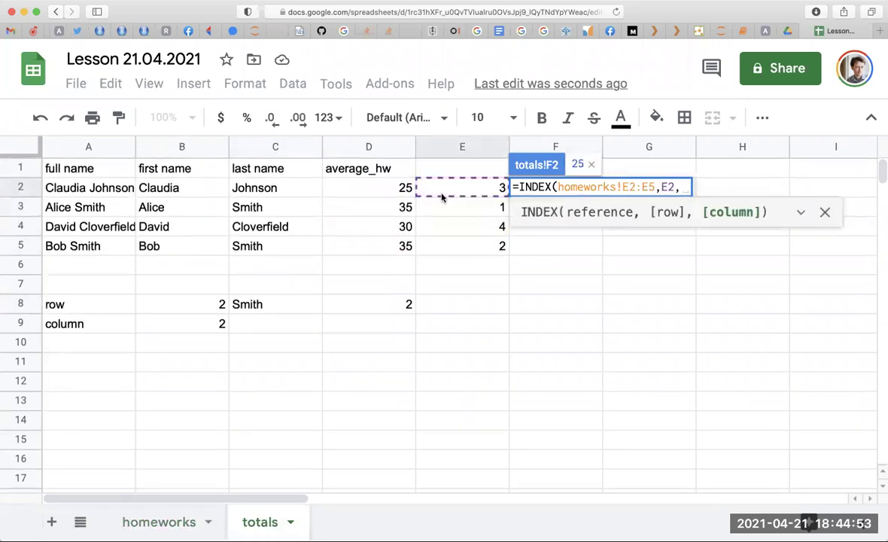
type("1)")
key("Return")
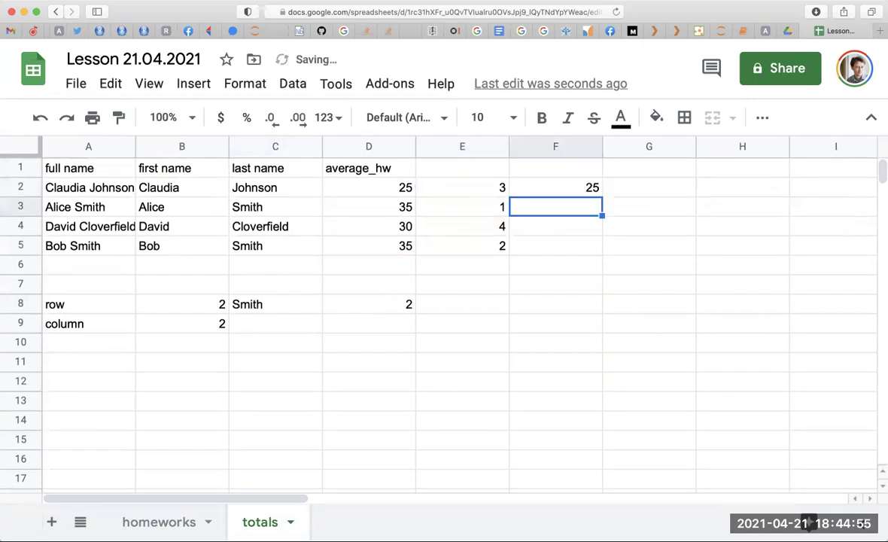
Anchor the range as E$2:E$5 and fill F2 down to F5, giving 25, 35, 30, 45
left_click(587, 187)
left_click_drag(602, 196, 604, 245)
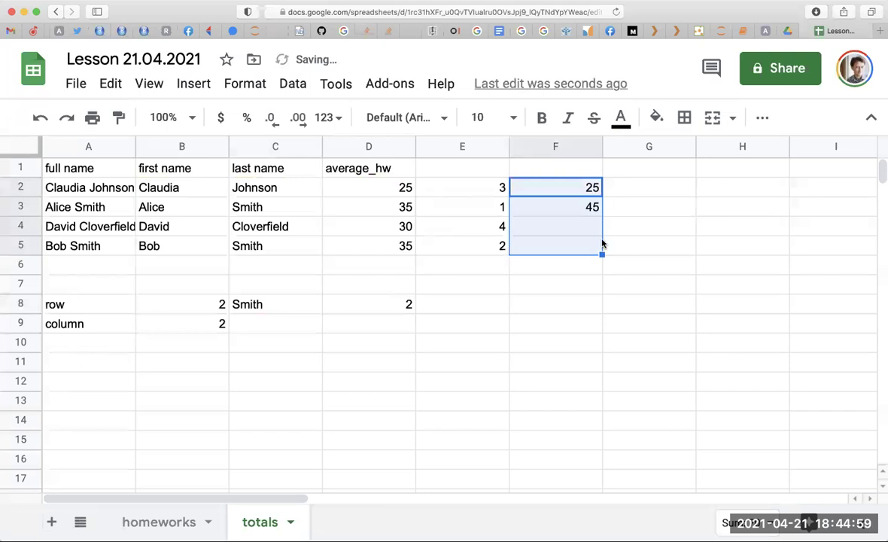
double_click(570, 193)
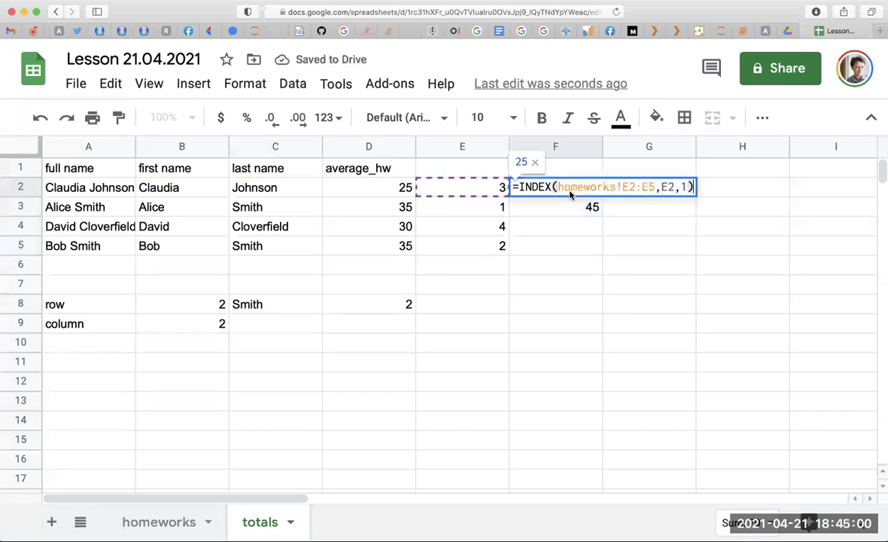
left_click(628, 187)
type("$$")
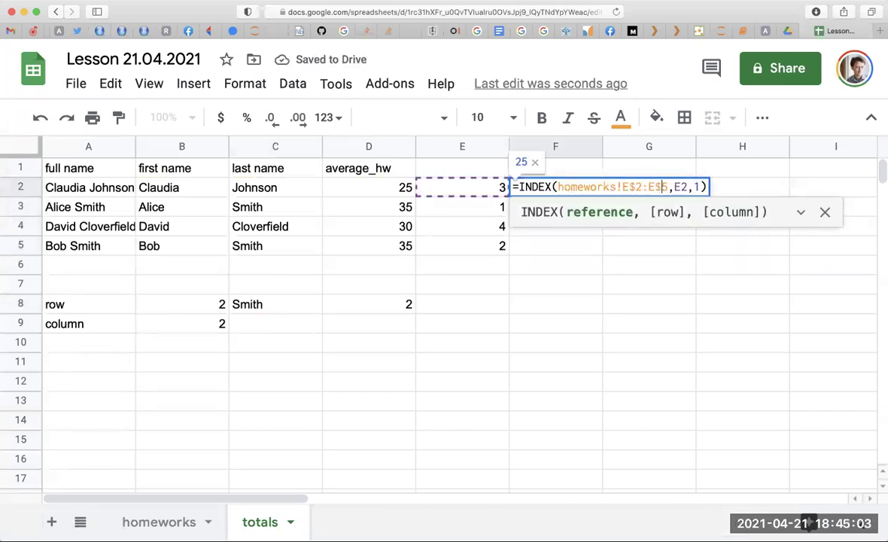
key("Return")
left_click(591, 188)
left_click_drag(602, 197, 601, 247)
Review F2's INDEX formula and E2's MATCH formula, then select G2
left_click(590, 321)
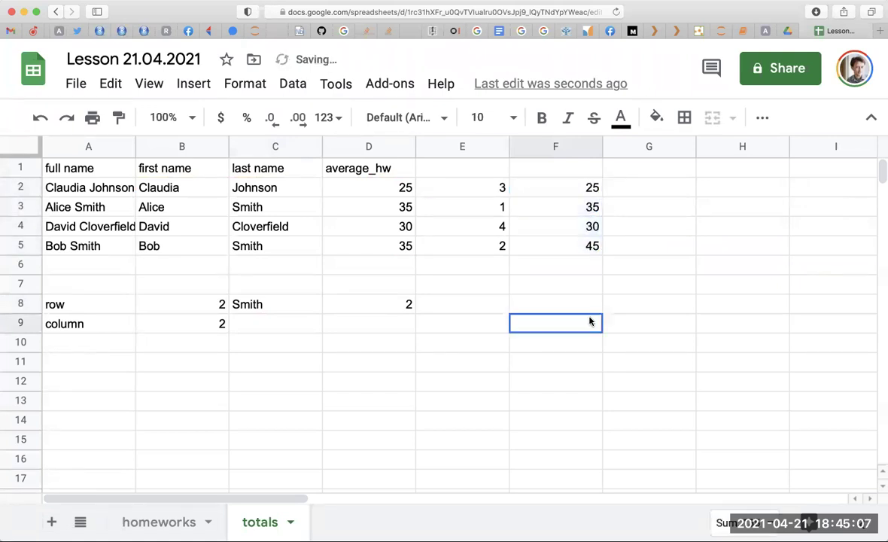
left_click(559, 189)
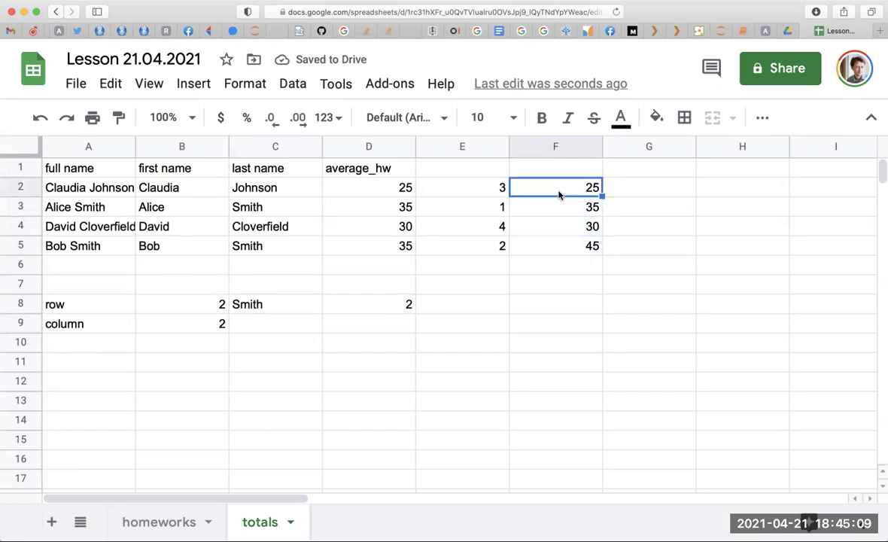
double_click(561, 190)
key("ctrl+c")
key("Escape")
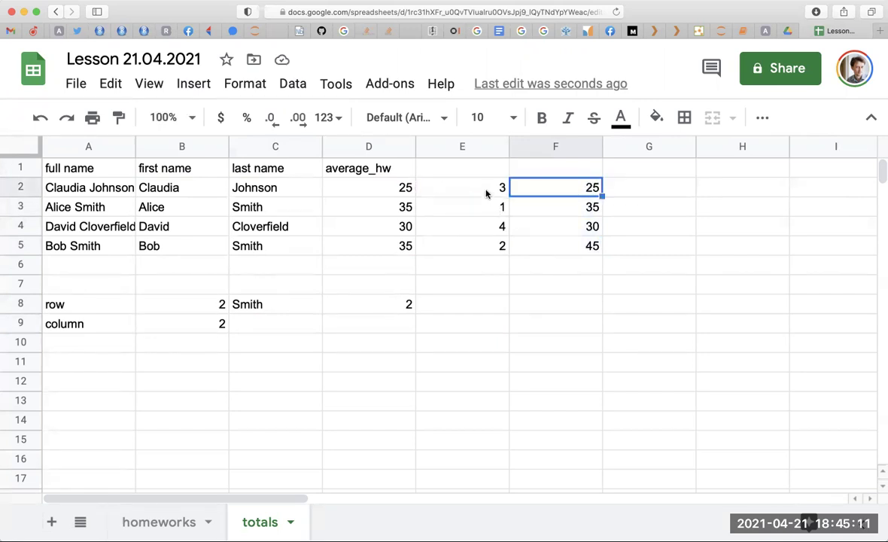
left_click(487, 190)
double_click(488, 190)
key("Escape")
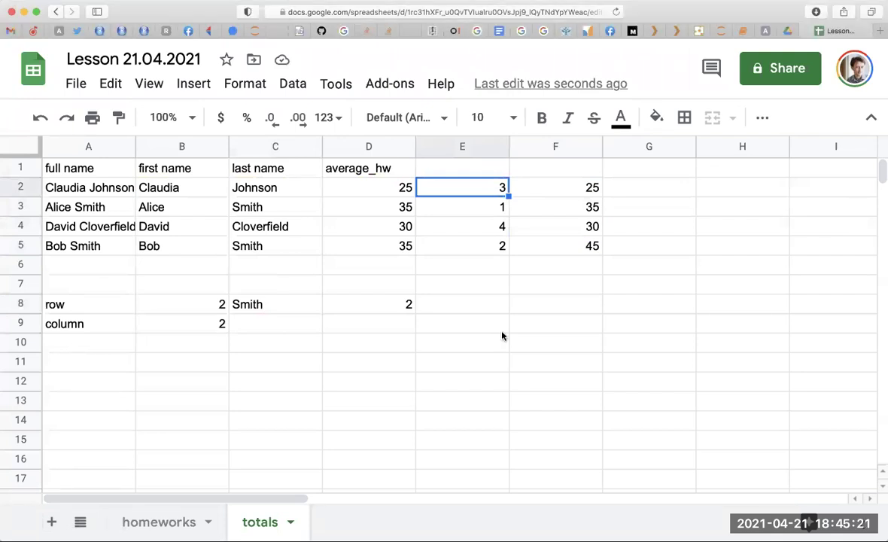
left_click(615, 190)
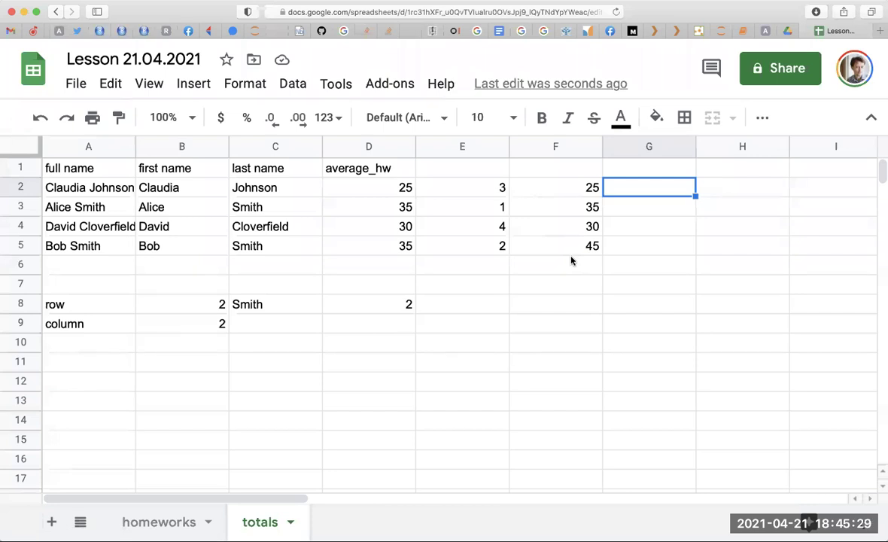
Cancel the G2 entry, review E2's MATCH formula, and copy F2's INDEX formula text
type("=")
key("Escape")
double_click(487, 193)
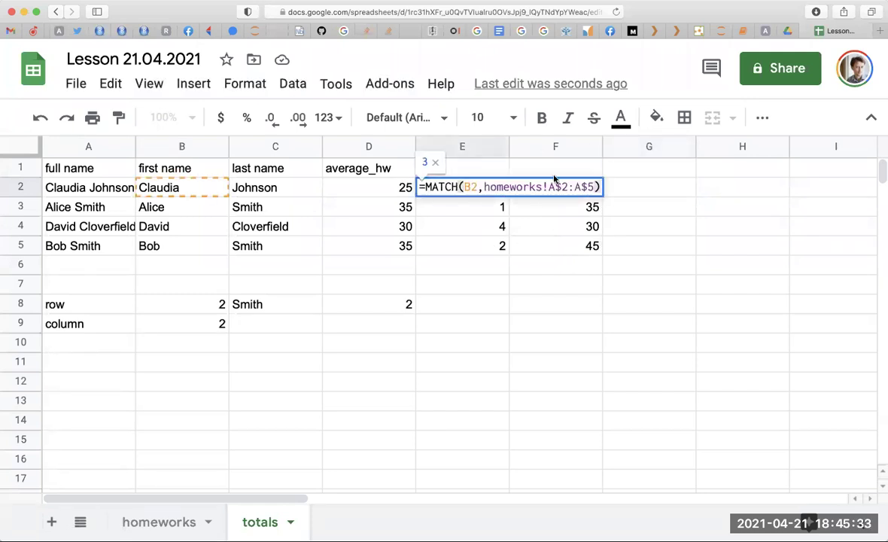
key("Escape")
left_click(617, 186)
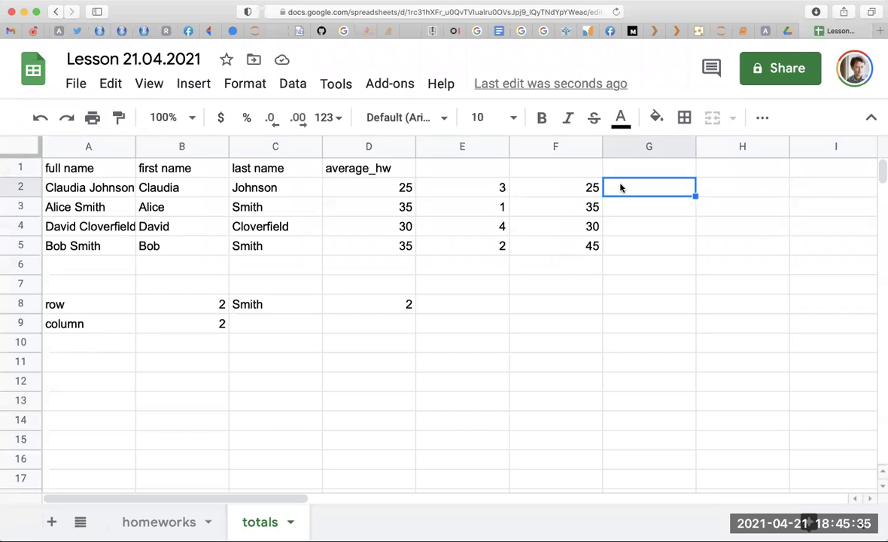
double_click(579, 192)
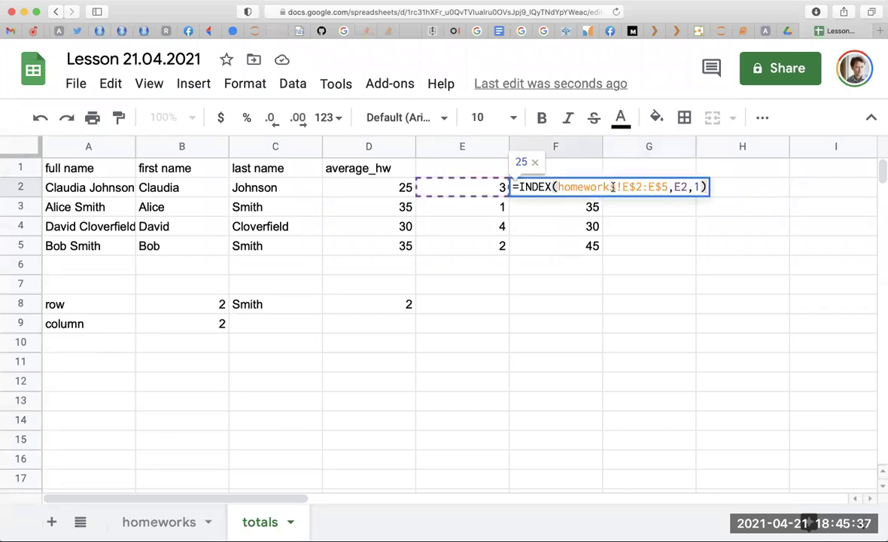
left_click(614, 187)
key("Escape")
Try pasting the INDEX formula into G2 and replacing its row argument, then cancel the edit
left_click(632, 190)
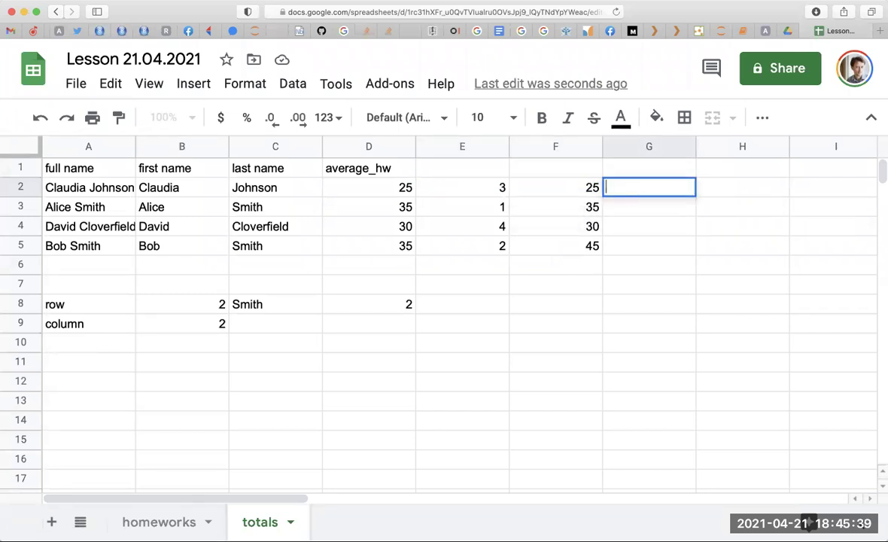
type("=")
key("ctrl+v")
left_click(616, 186)
key("BackSpace")
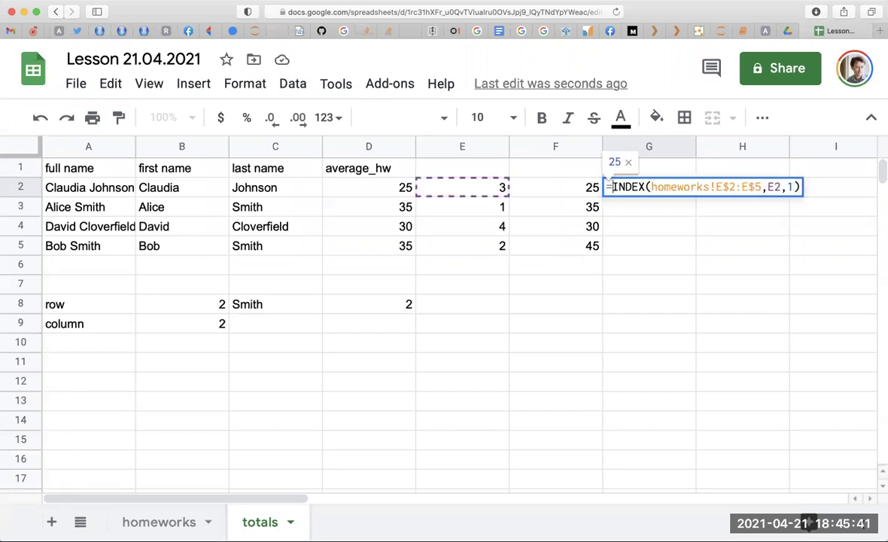
double_click(773, 186)
key("BackSpace")
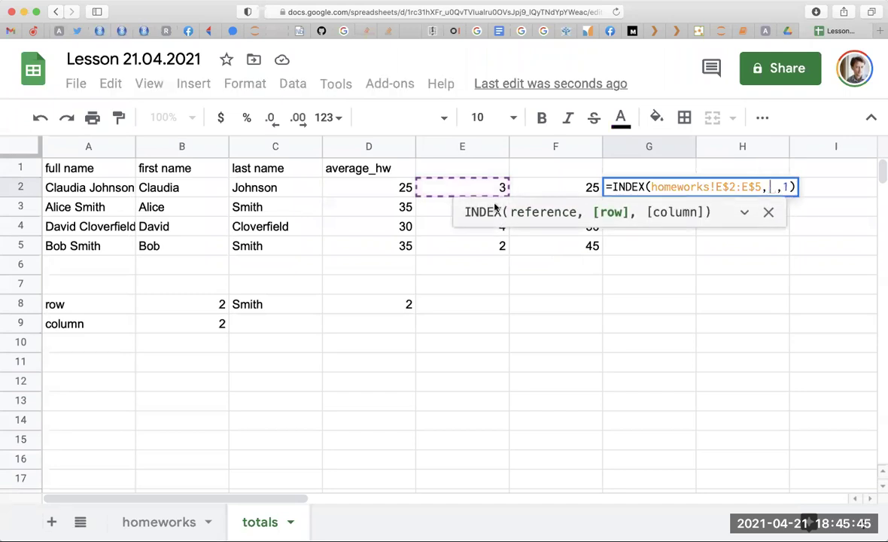
left_click(376, 188)
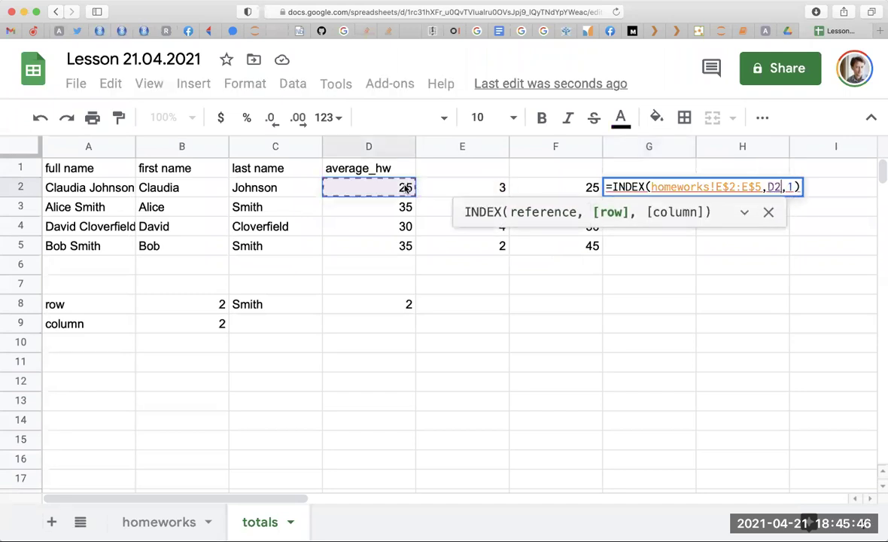
left_click(452, 189)
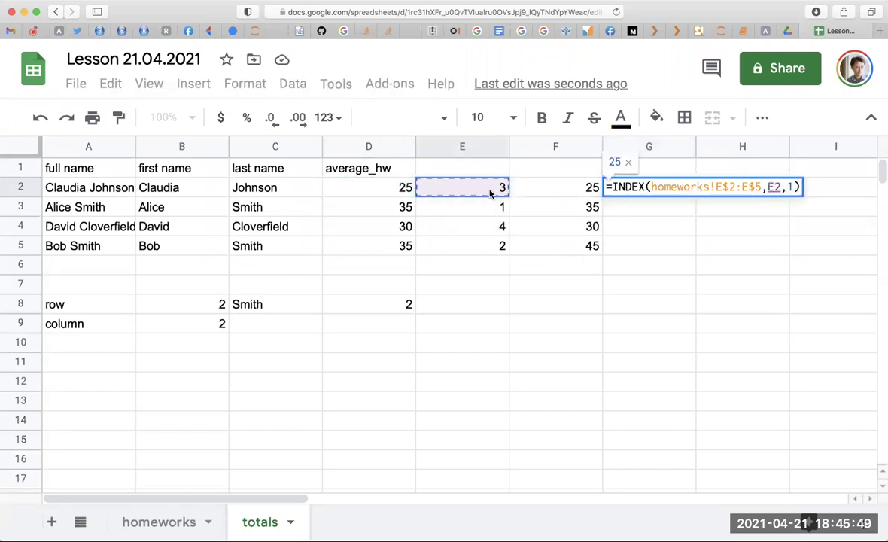
key("Escape")
Copy F2's INDEX formula into G2 and confirm it
double_click(479, 191)
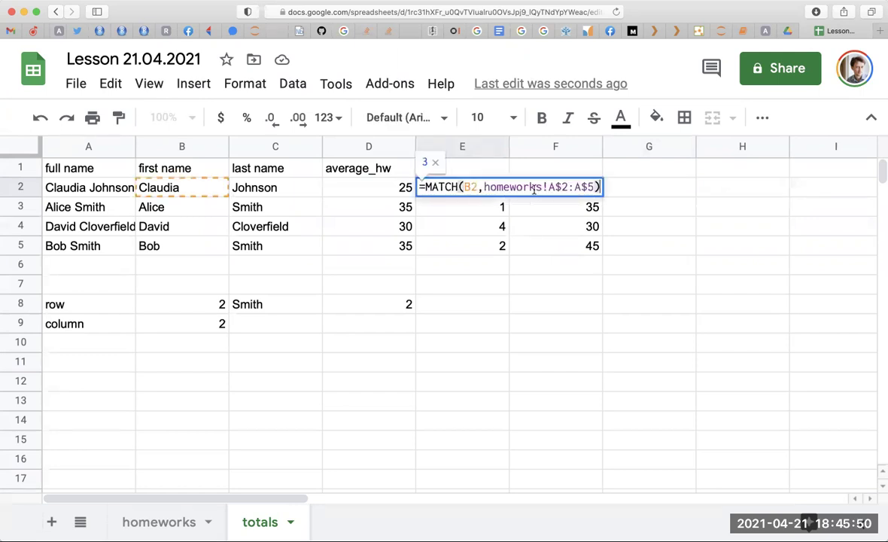
left_click(575, 232)
left_click(572, 187)
double_click(571, 188)
triple_click(657, 186)
key("ctrl+c")
key("Escape")
left_click(664, 188)
double_click(663, 188)
key("ctrl+v")
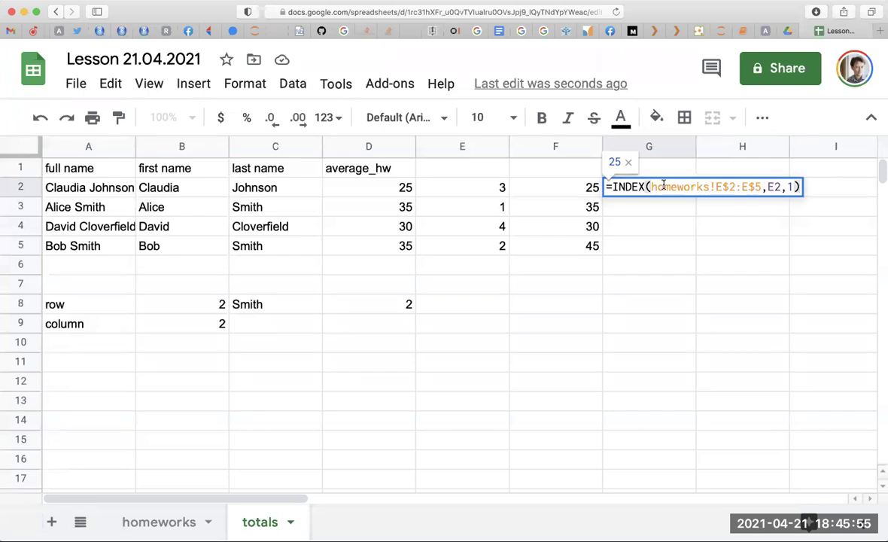
key("Return")
Replace G2's E2 argument with E2's MATCH formula, removing the extra equals sign
double_click(511, 188)
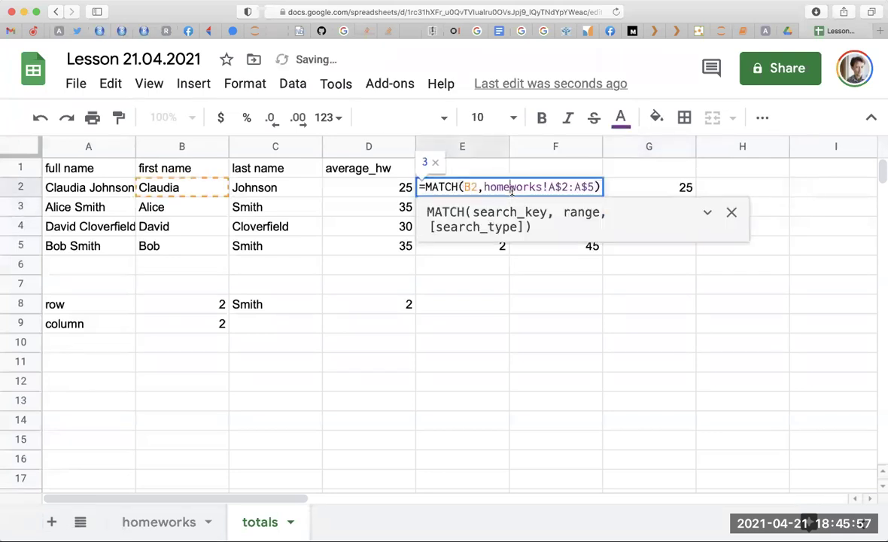
triple_click(511, 187)
key("Escape")
double_click(642, 188)
double_click(773, 187)
key("BackSpace")
key("ctrl+v")
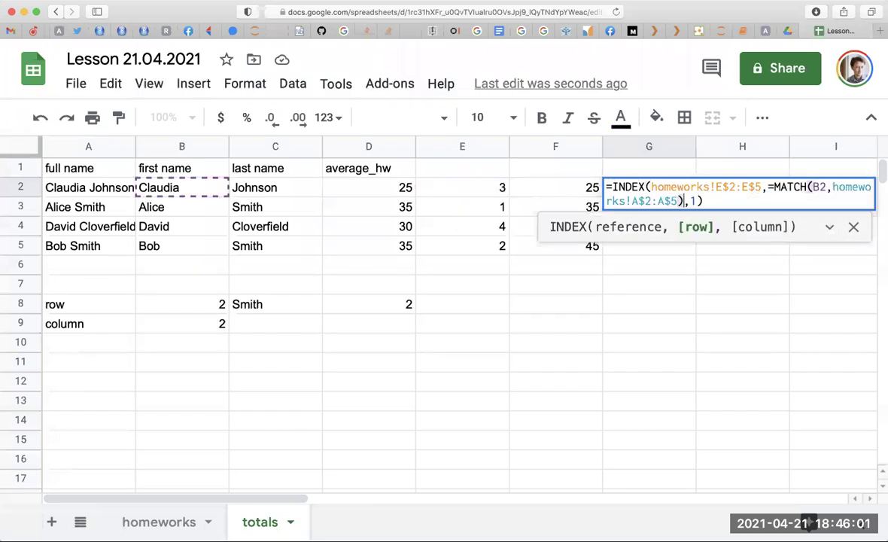
left_click(773, 187)
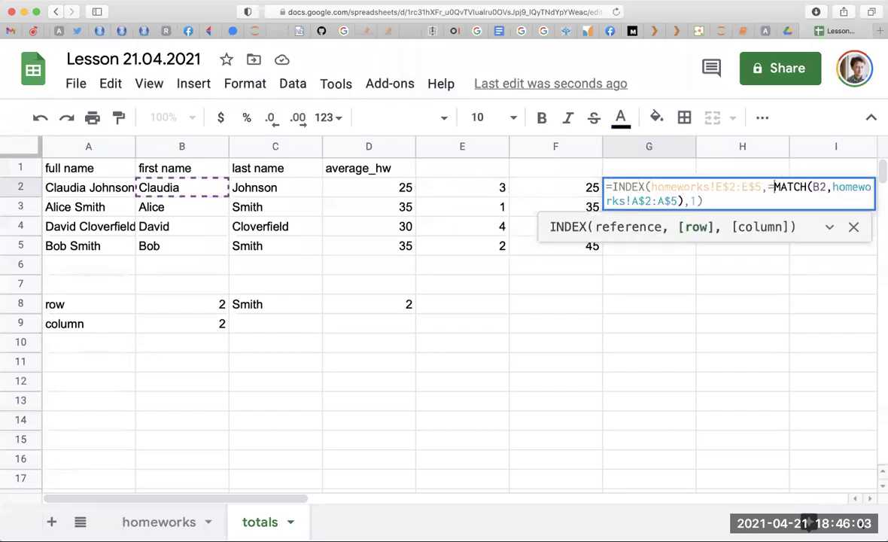
key("BackSpace")
key("Return")
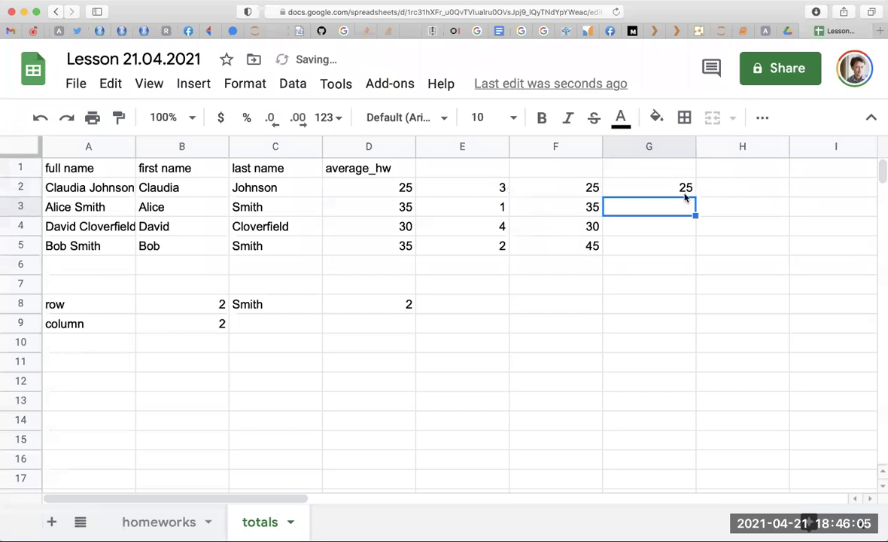
Fill G2's combined formula down to G5, returning 25, 35, 30, 45
left_click(684, 195)
left_click_drag(695, 197, 695, 246)
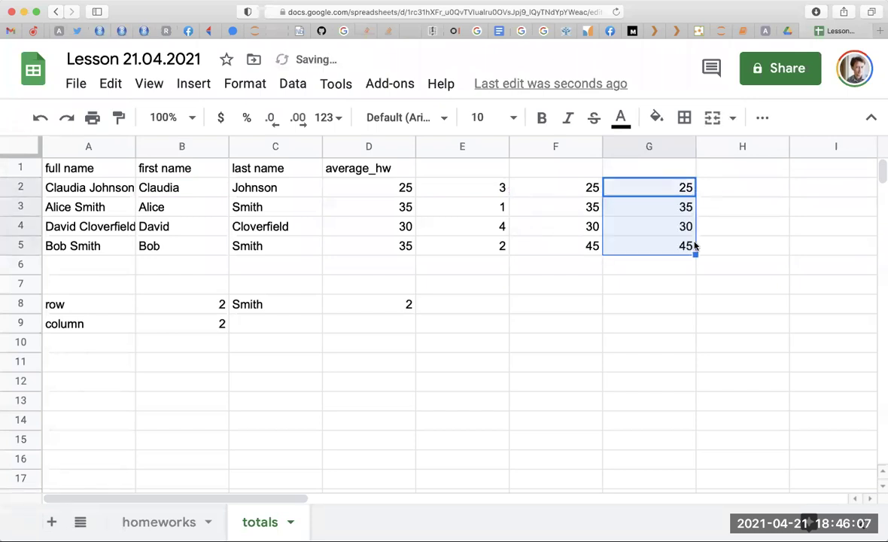
left_click(723, 230)
double_click(678, 192)
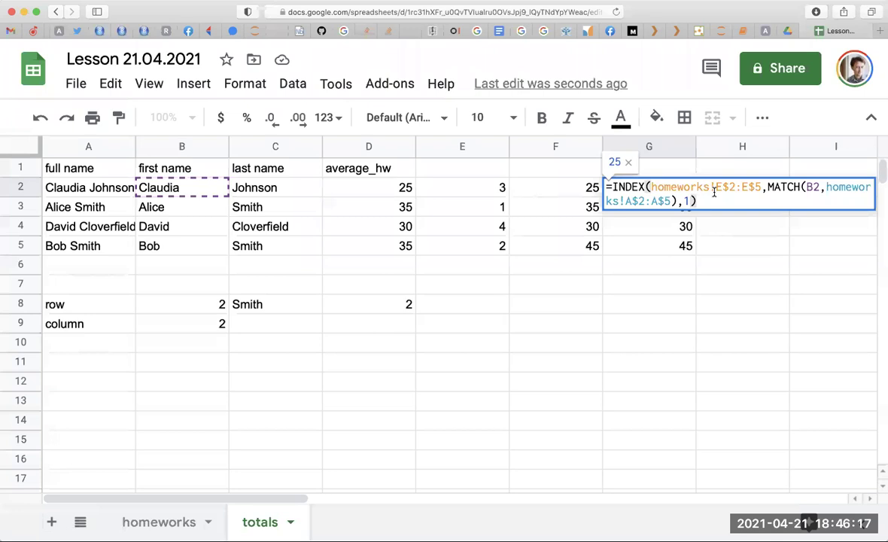
left_click(619, 250)
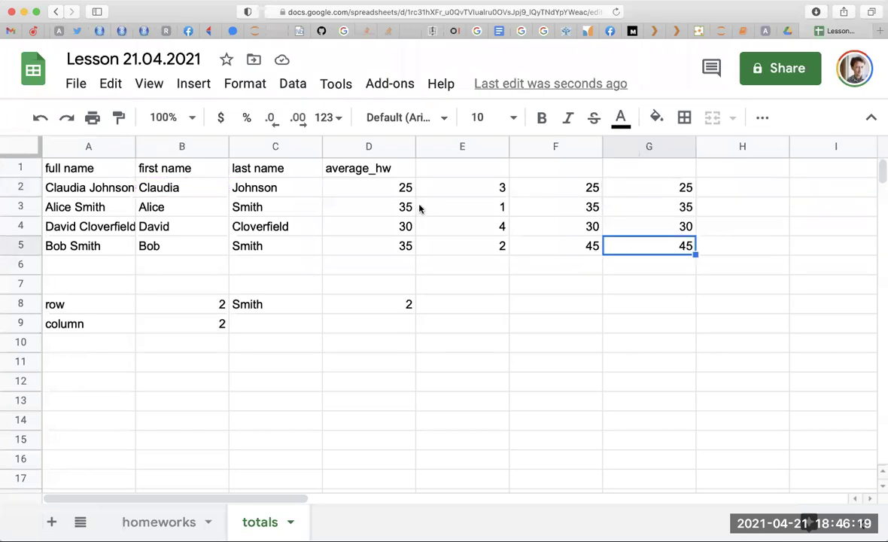
left_click(549, 190)
double_click(554, 190)
left_click(472, 267)
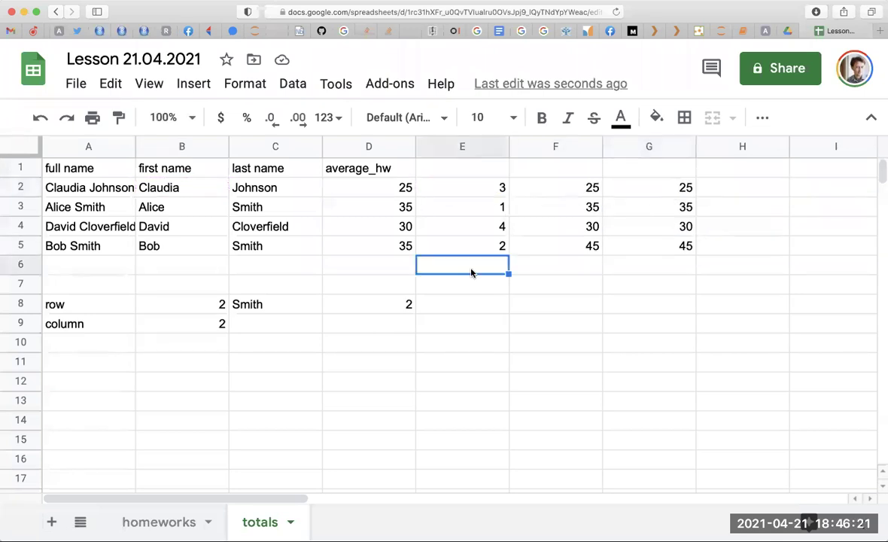
double_click(465, 194)
left_click(446, 227)
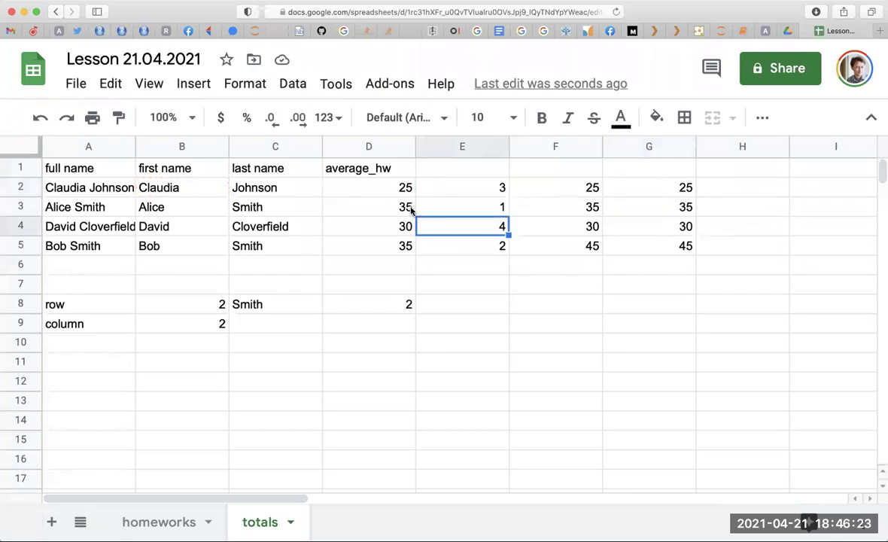
double_click(399, 195)
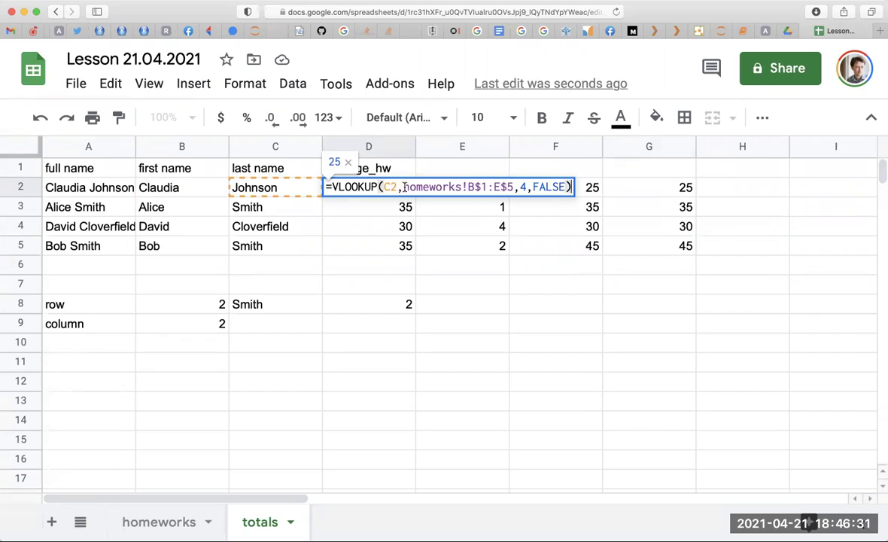
left_click(625, 197)
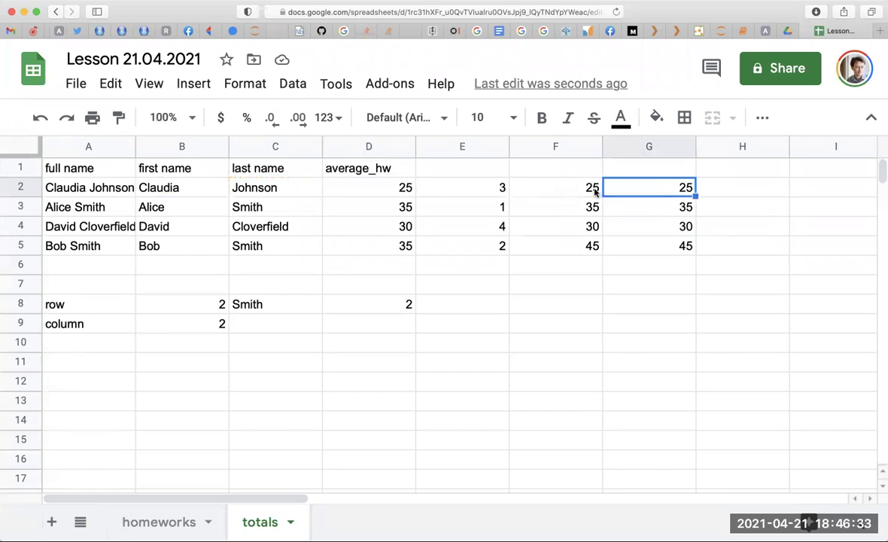
double_click(593, 188)
left_click(623, 248)
left_click(636, 189)
double_click(636, 189)
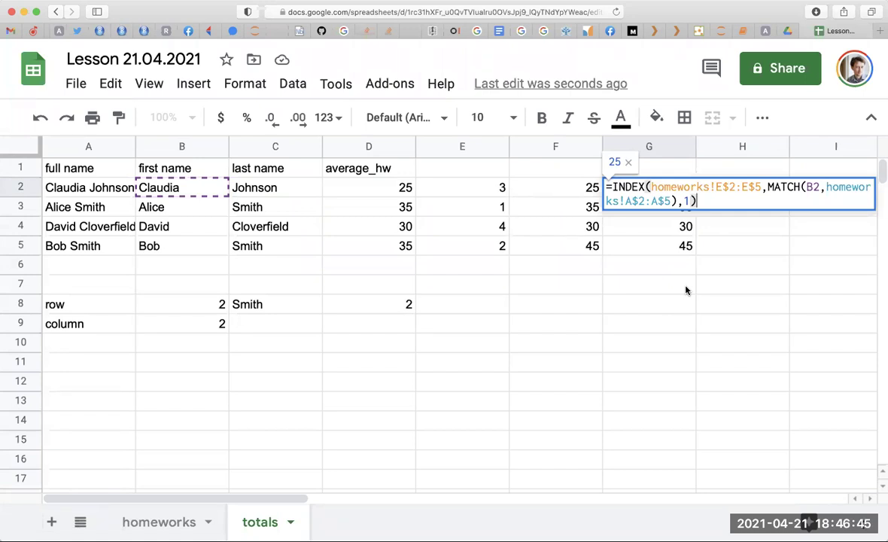
left_click(652, 320)
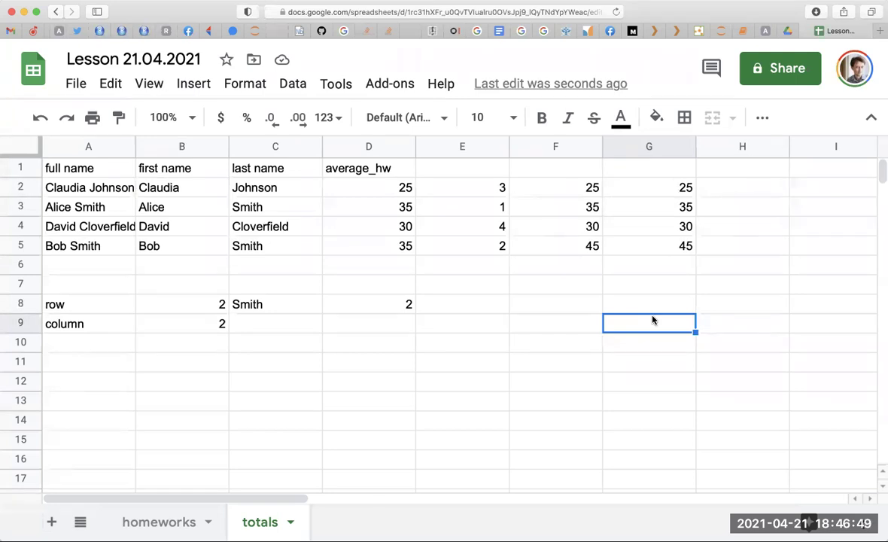
Select A8:D9 with the keyboard and delete the helper inputs and results, then select A6
key("Left")
key("Left")
key("Left")
key("Left")
key("Left")
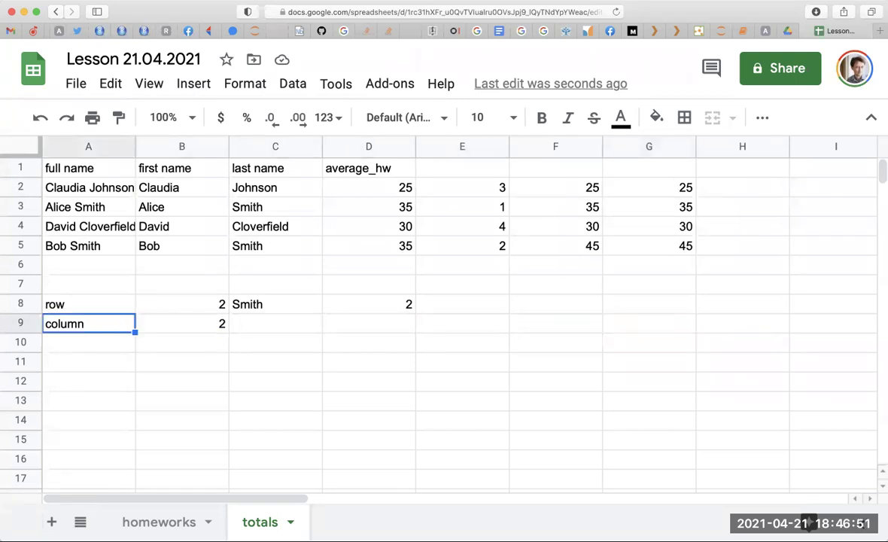
key("Up")
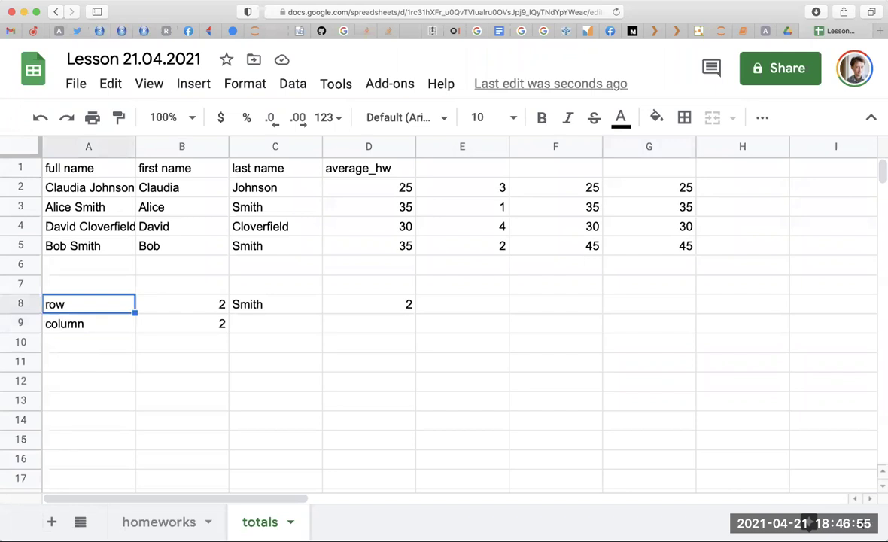
key("shift+Down")
key("shift+Right")
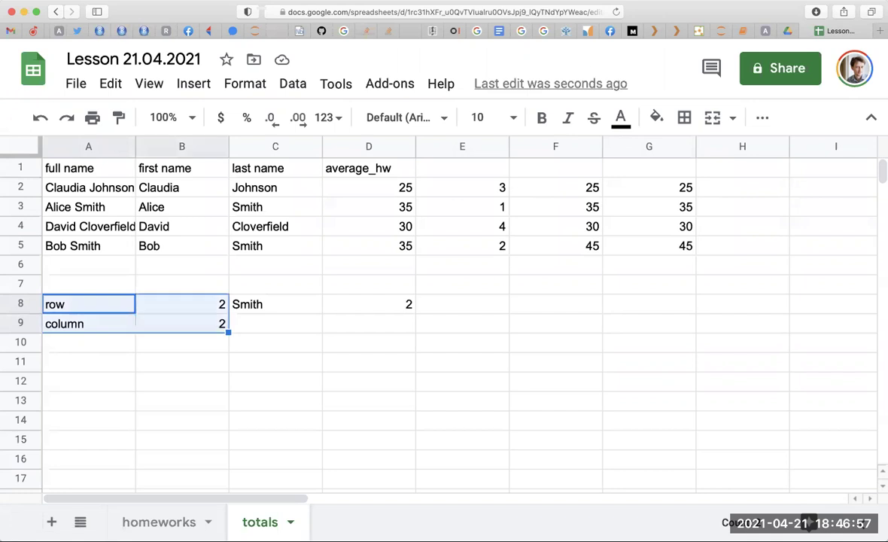
key("shift+Right")
key("shift+Right")
key("Delete")
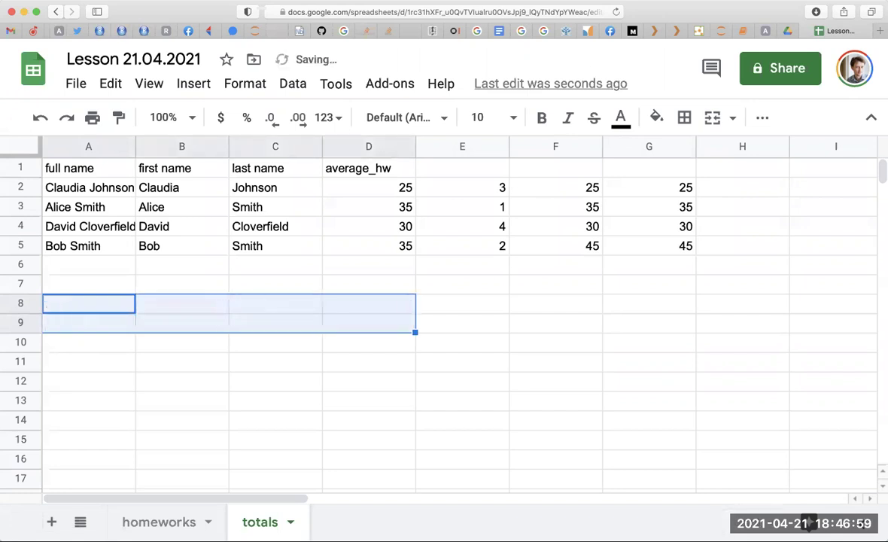
key("Up")
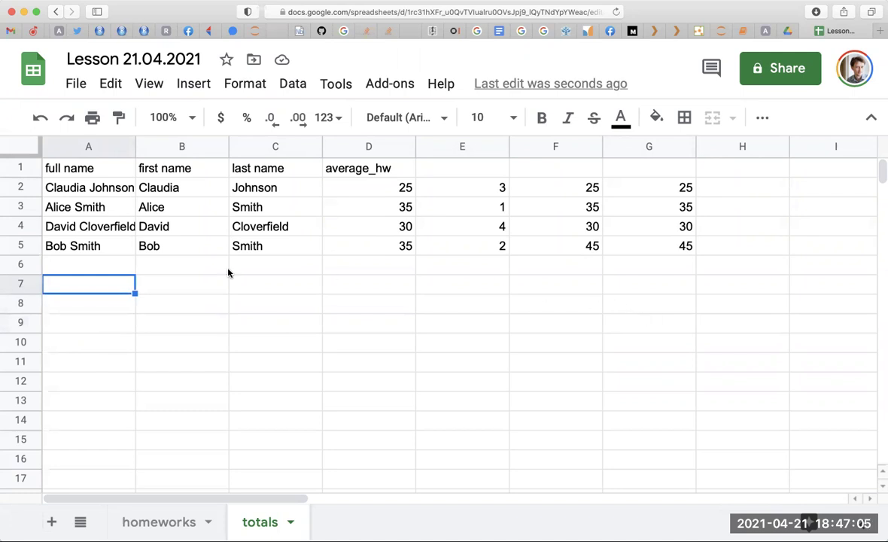
left_click(124, 265)
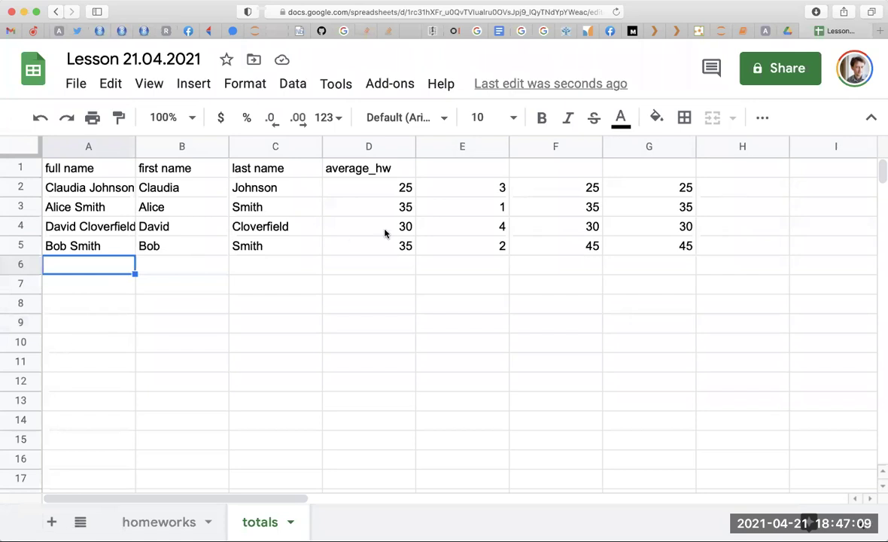
left_click(451, 193)
double_click(451, 193)
key("Escape")
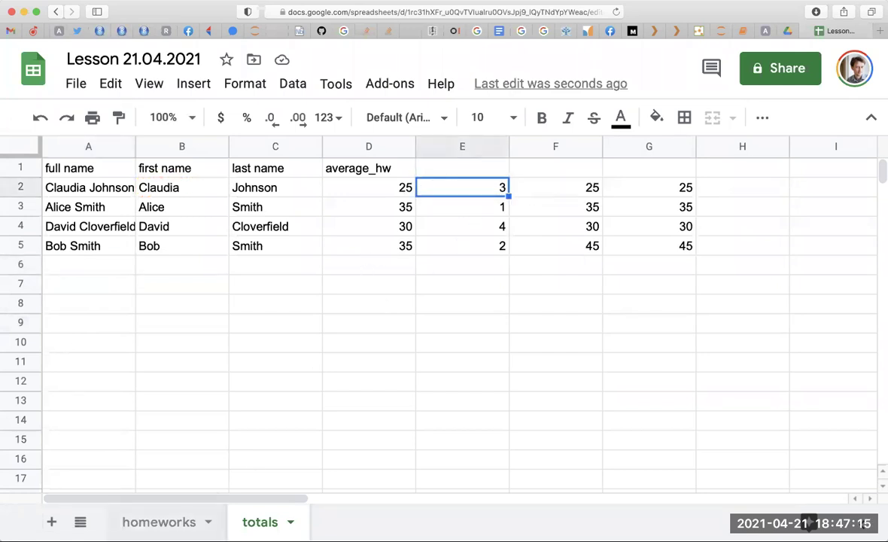
left_click(159, 522)
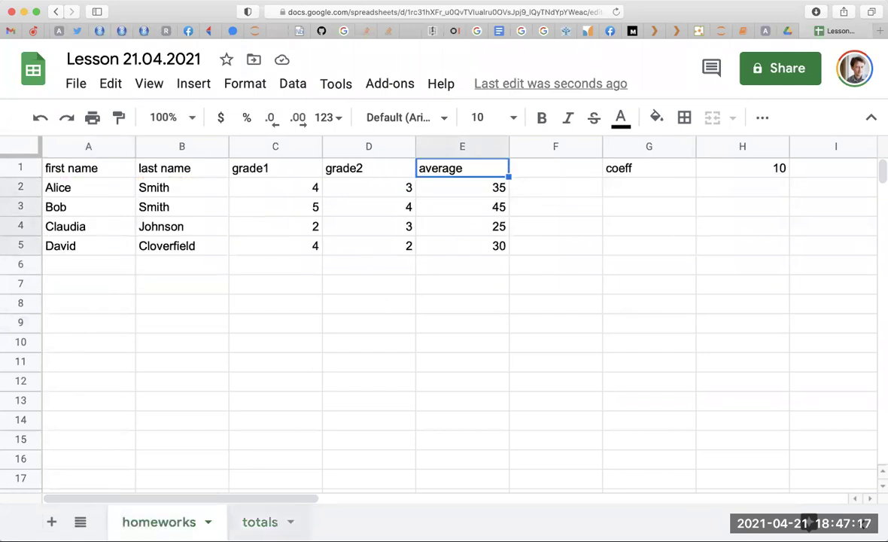
left_click(260, 522)
key("alt+Up")
key("alt+Down")
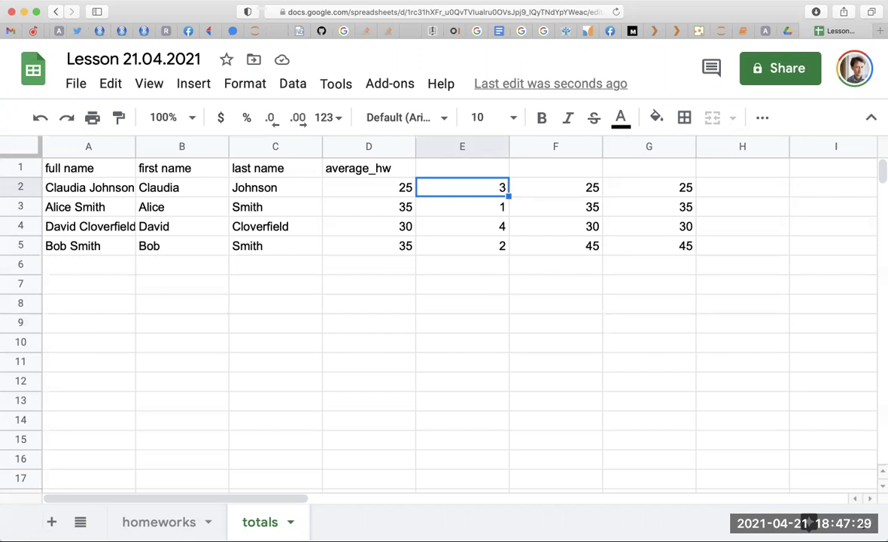
key("alt+Up")
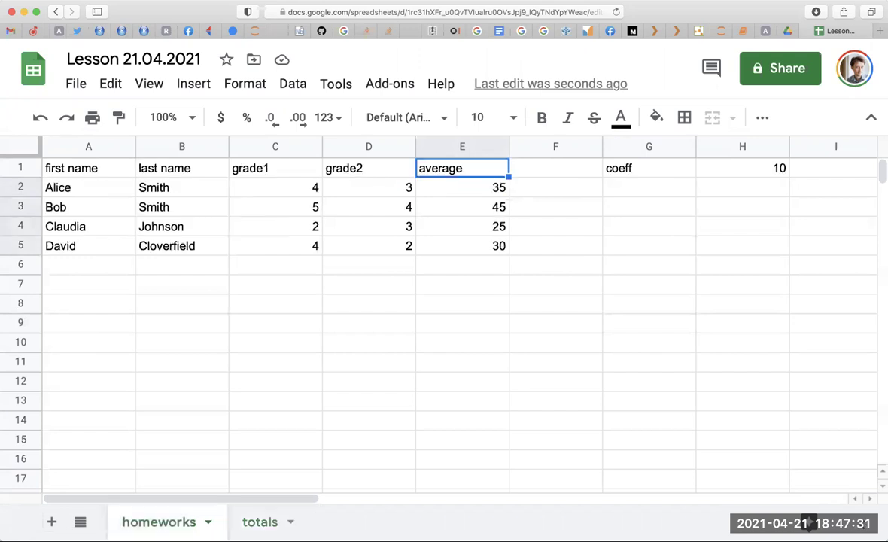
key("alt+Down")
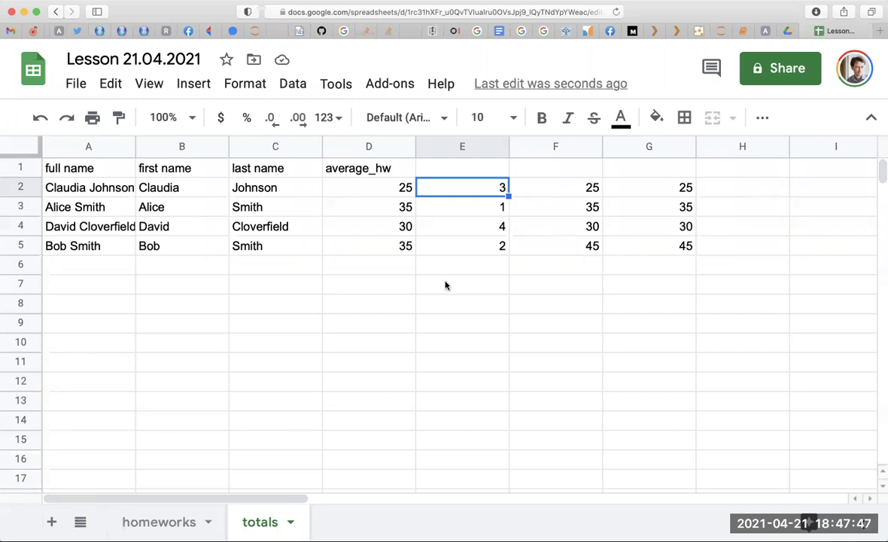
Look over the totals sheet's cells, then switch to the homeworks sheet
left_click(461, 253)
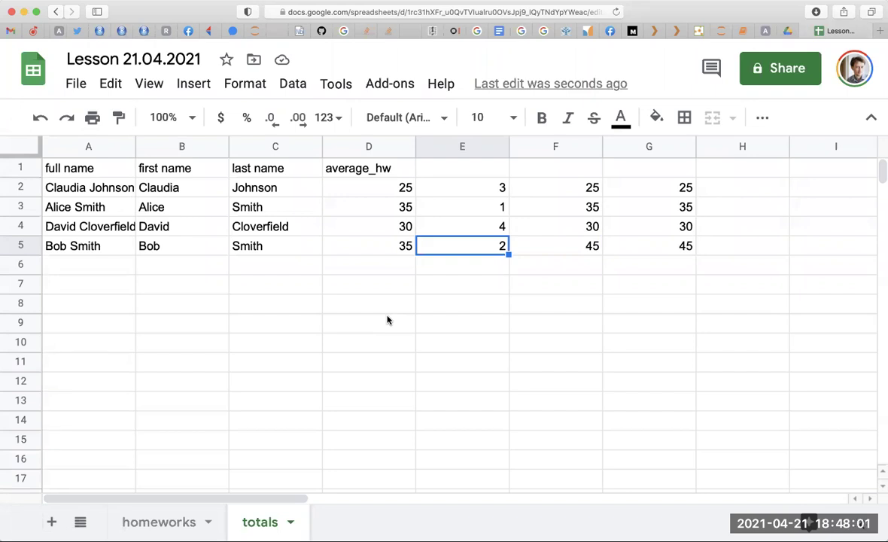
left_click(76, 168)
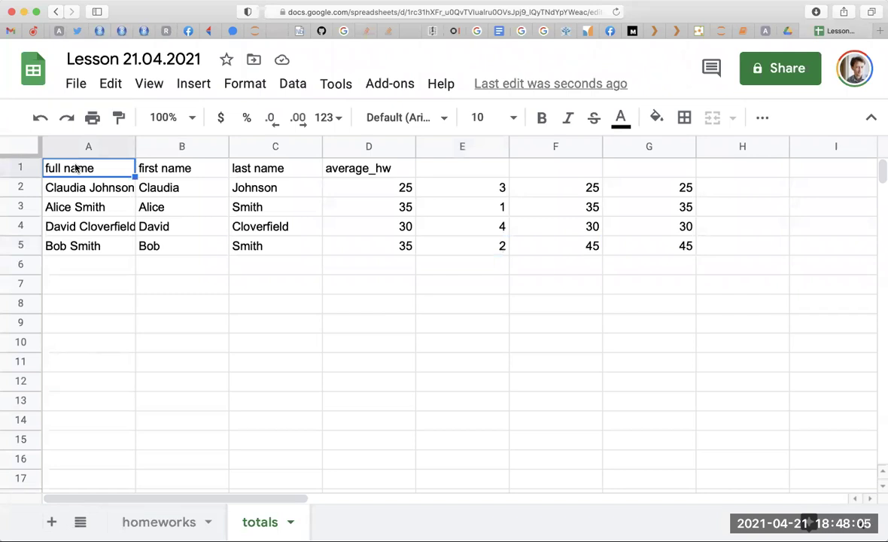
left_click(73, 307)
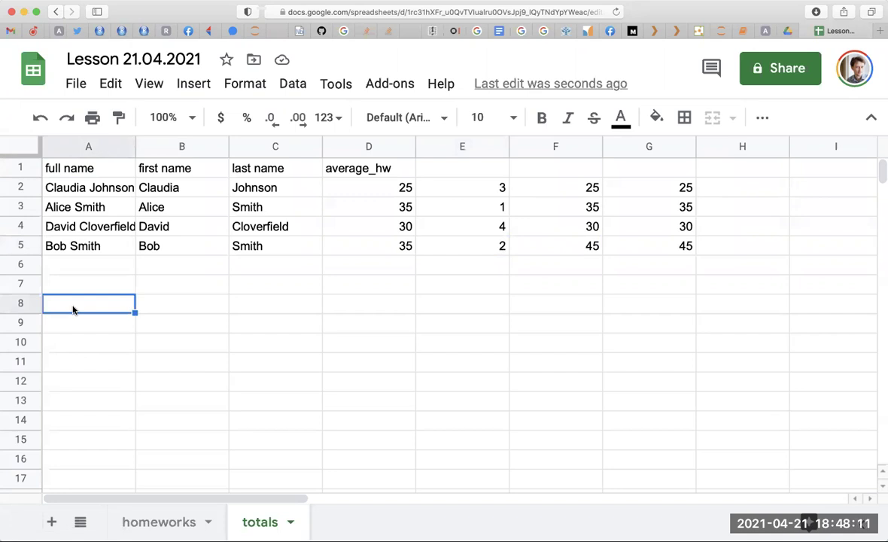
type("=")
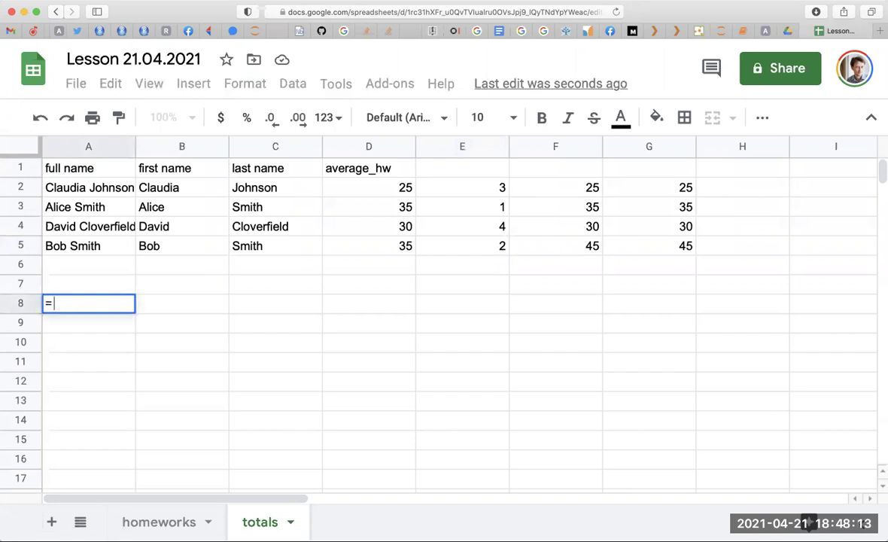
key("Escape")
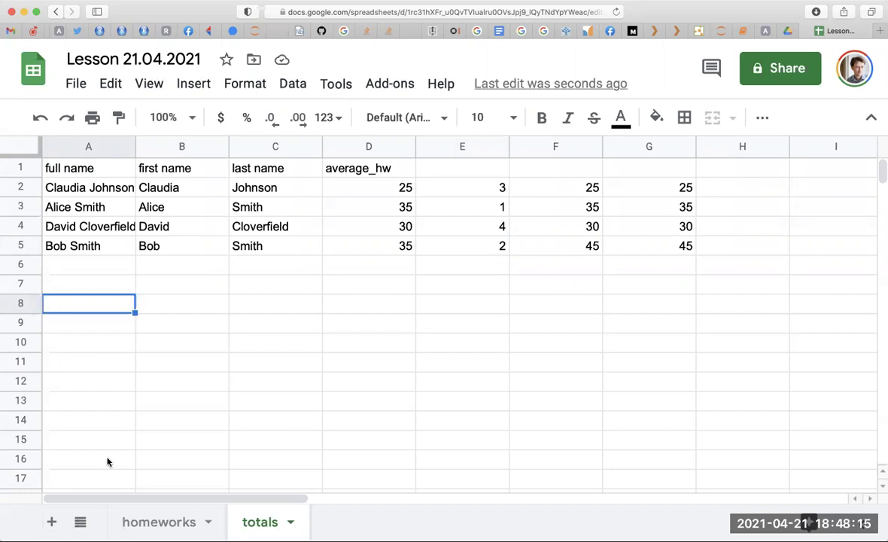
left_click(177, 522)
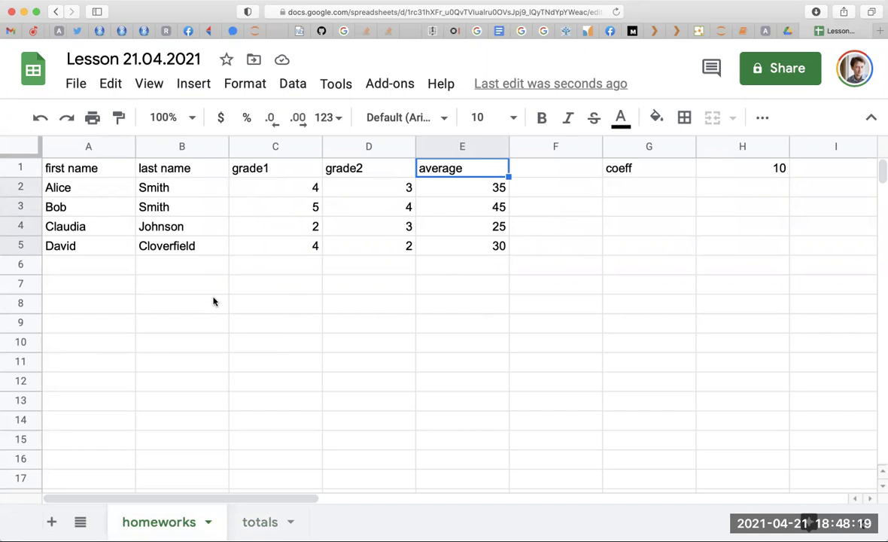
Replace Bob's grade1 in C3 and the grade2 in D4 with N/A
left_click(276, 268)
left_click(270, 306)
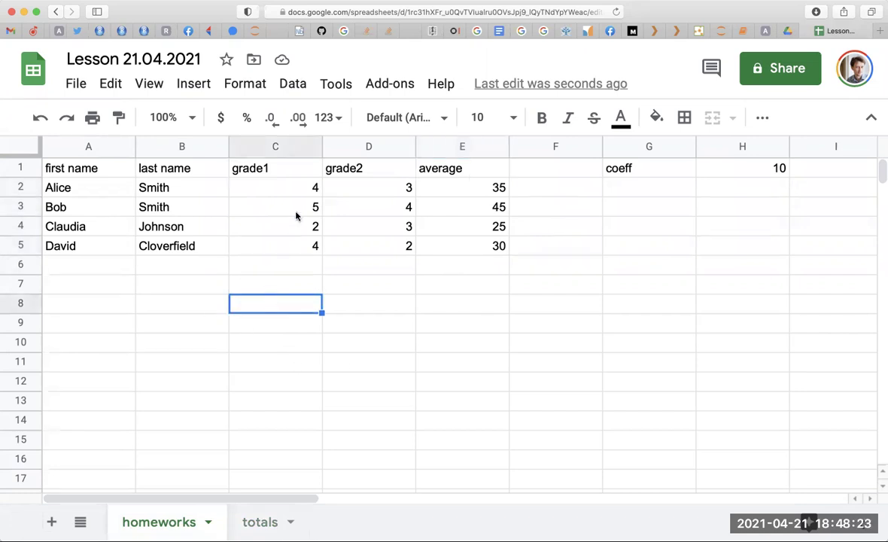
left_click(274, 202)
key("Delete")
type("N/A")
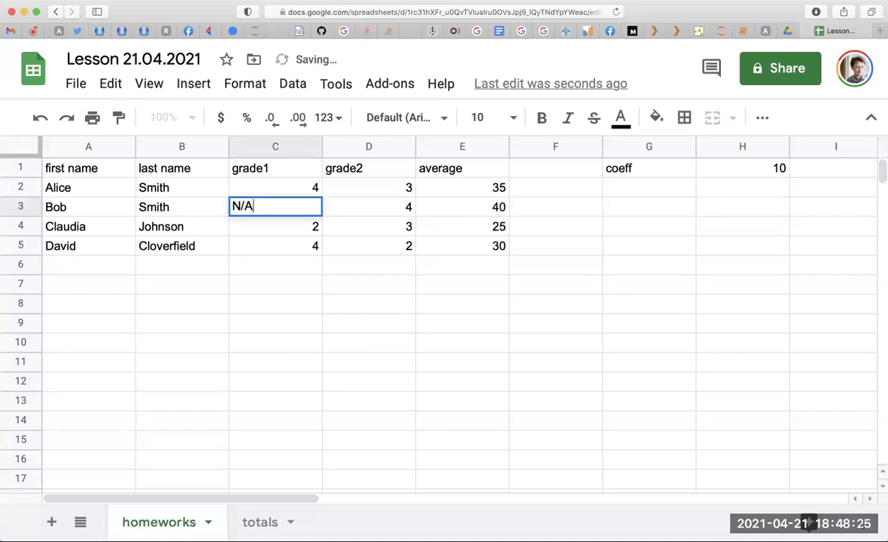
key("Return")
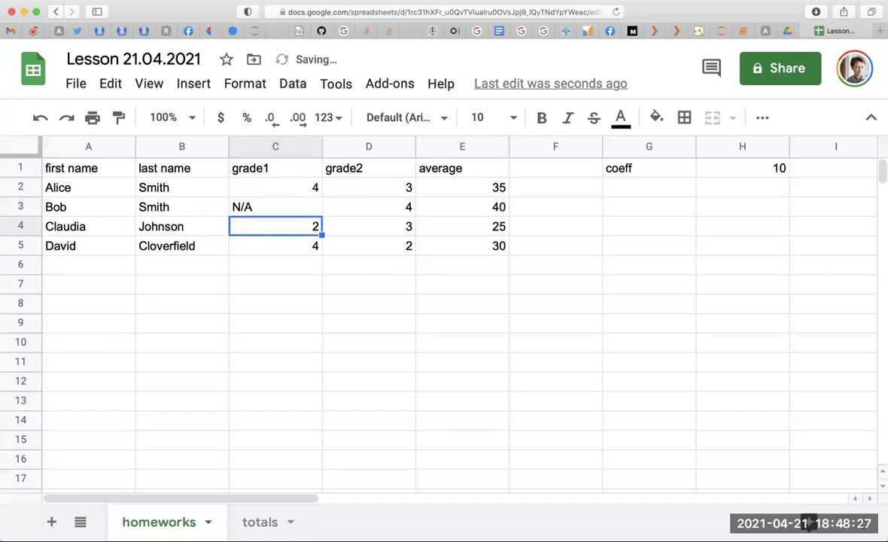
key("Down")
key("Down")
Check the row 4 average formula in E4, which now gives 20
key("Down")
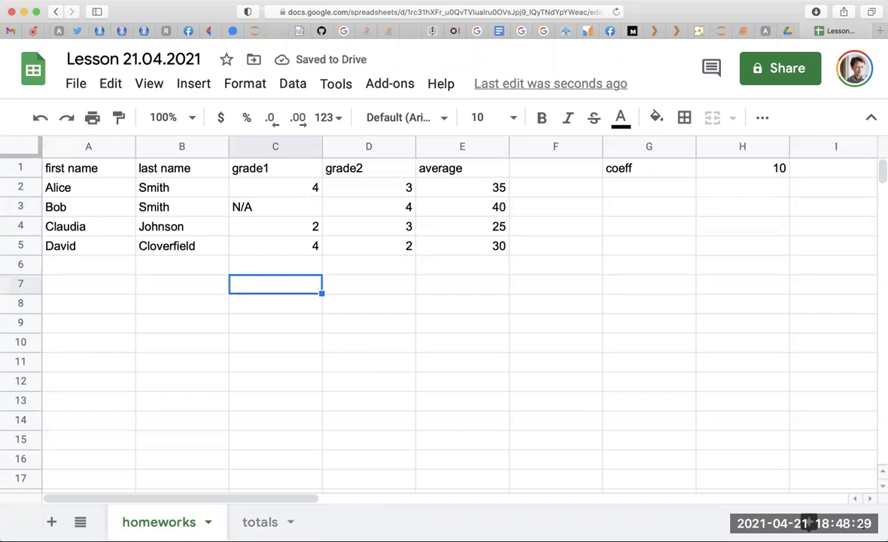
key("Up")
key("Up")
key("Up")
key("Right")
type("N/A")
key("Return")
key("Down")
key("Down")
key("Down")
key("Up")
key("Up")
key("Up")
key("Up")
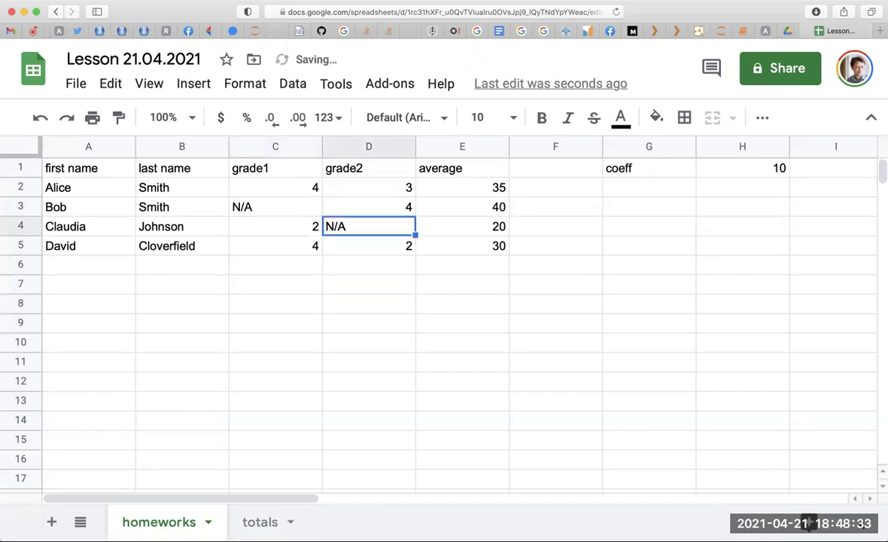
key("Right")
key("Return")
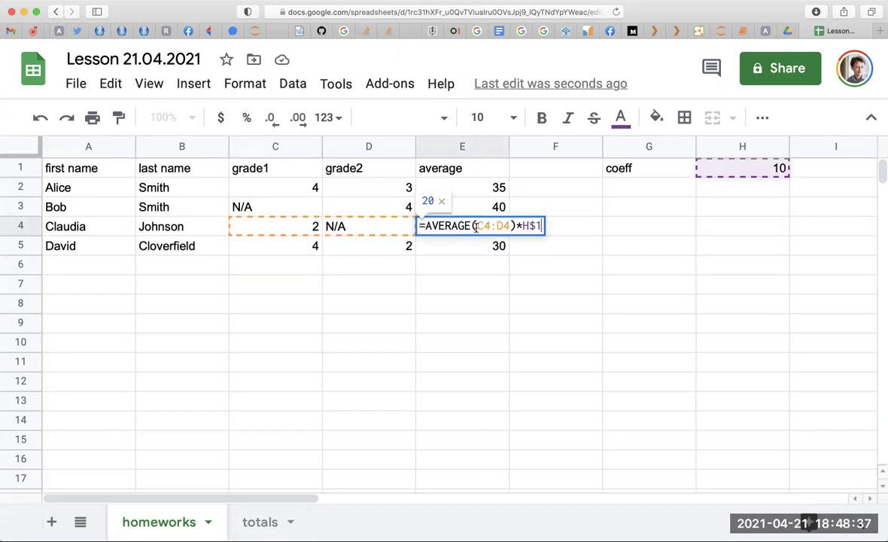
key("Escape")
key("Left")
Overwrite D4 with Unknown and recheck the E4 average formula
left_click(260, 206)
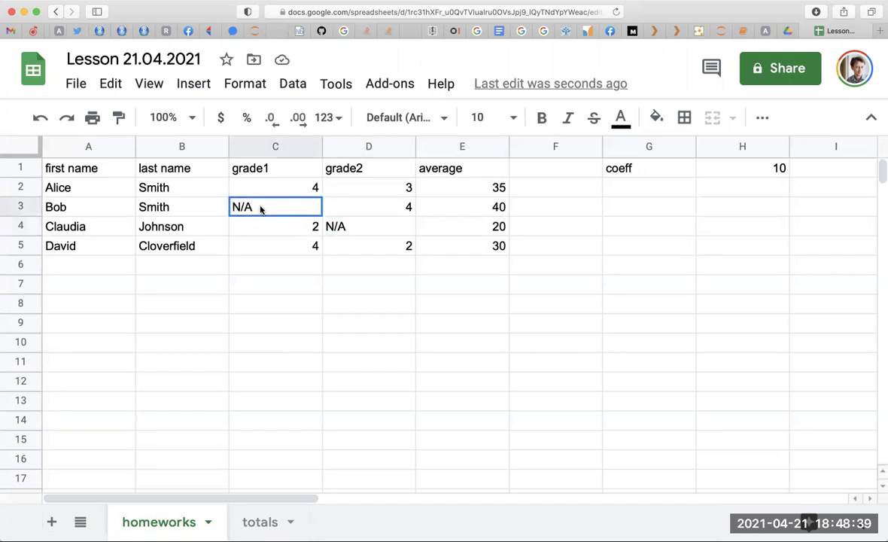
left_click(340, 225)
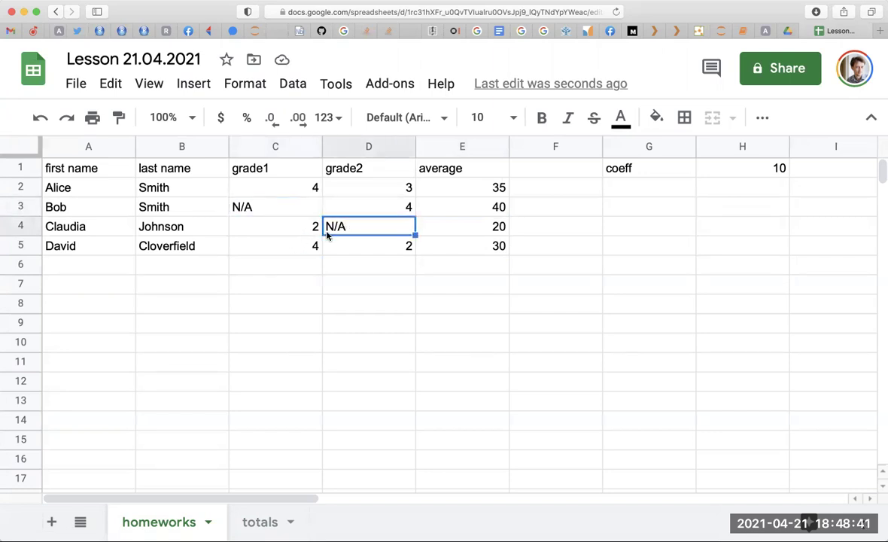
type("Unknown")
key("Return")
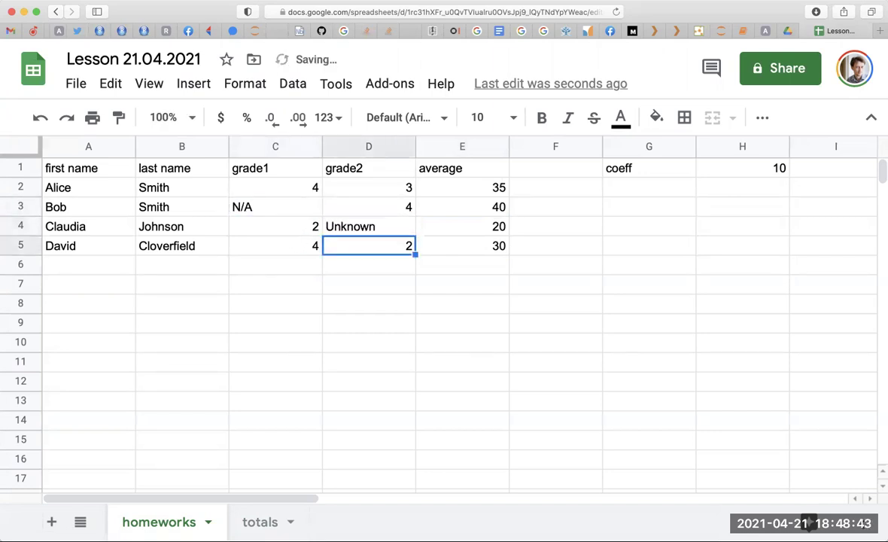
left_click(462, 225)
key("Return")
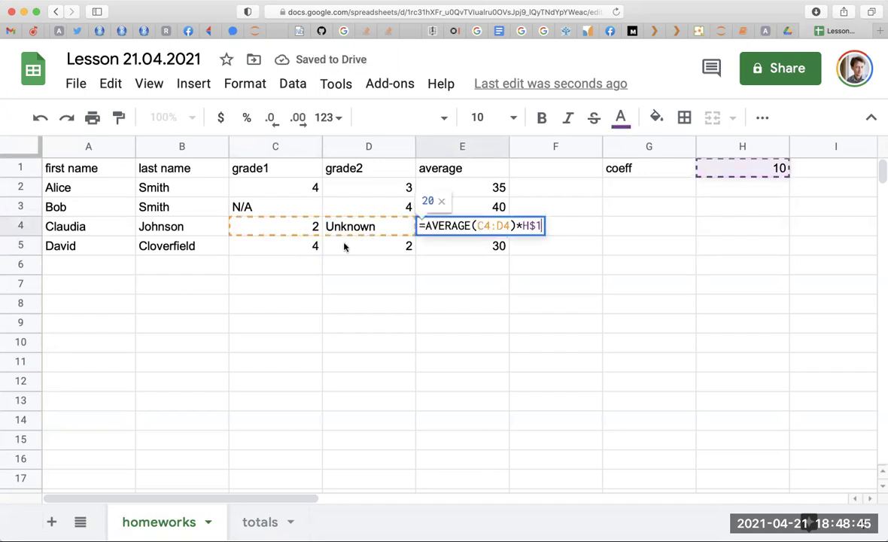
key("Escape")
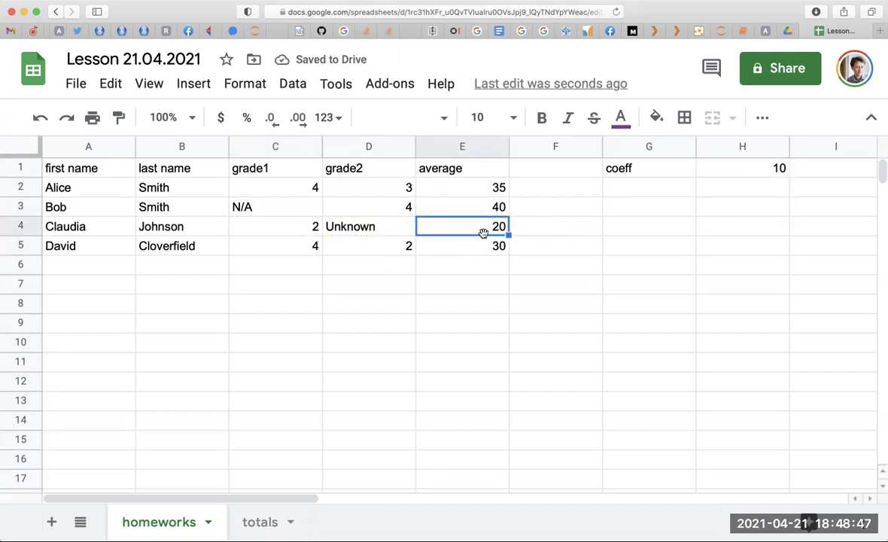
Compare row 4's grades, 2 and Unknown, then select C7 for a test formula
left_click(299, 230)
left_click(362, 230)
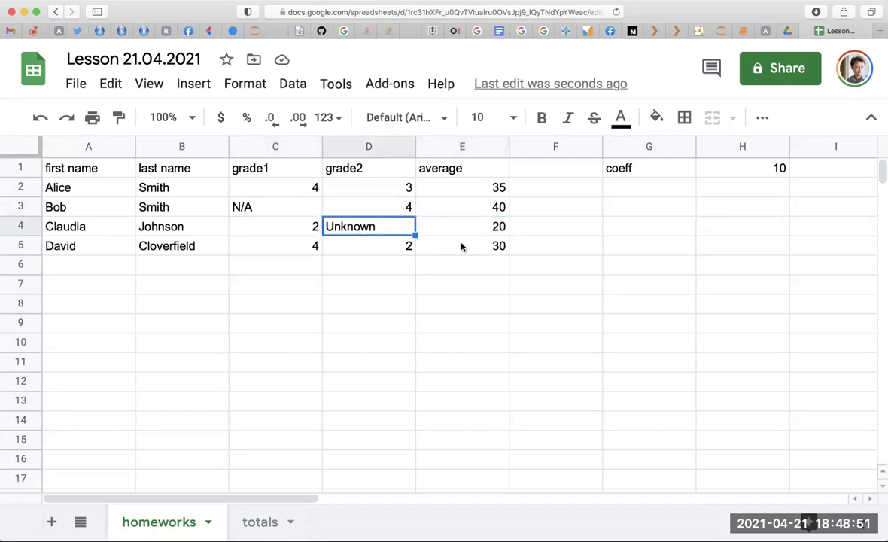
left_click(294, 226)
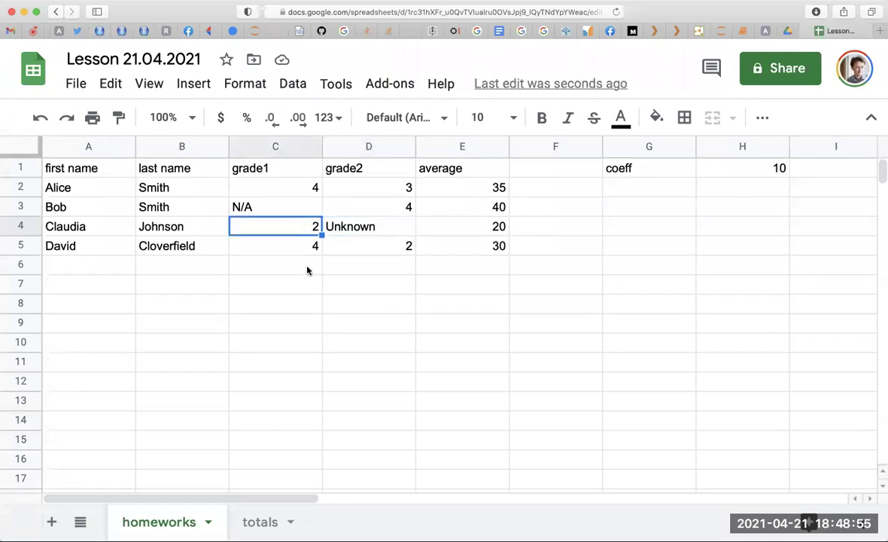
left_click(373, 228)
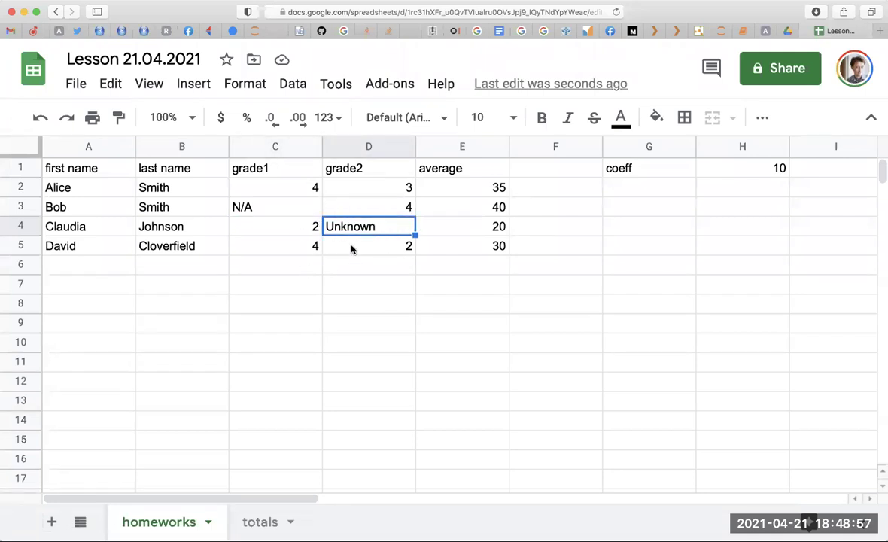
left_click(282, 285)
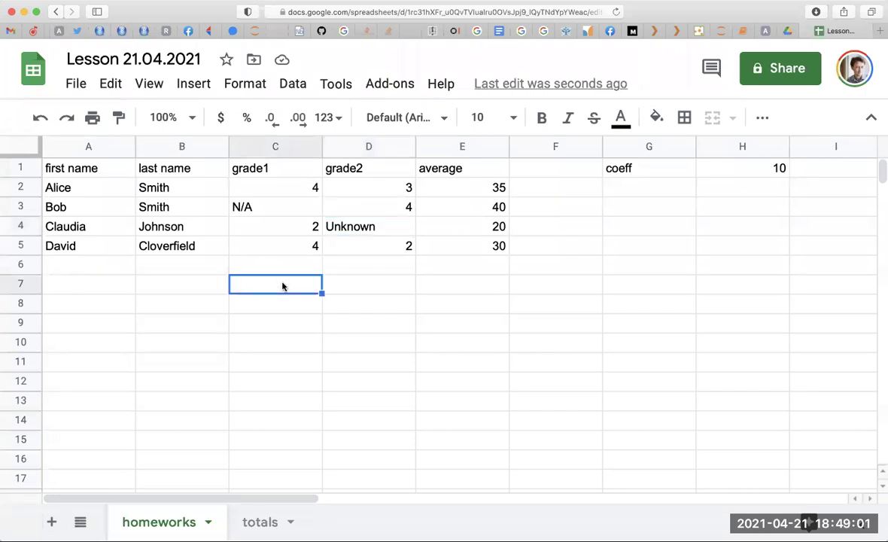
Try an =AVERAGEA formula in C7 and discard it
type("=AVERAGE")
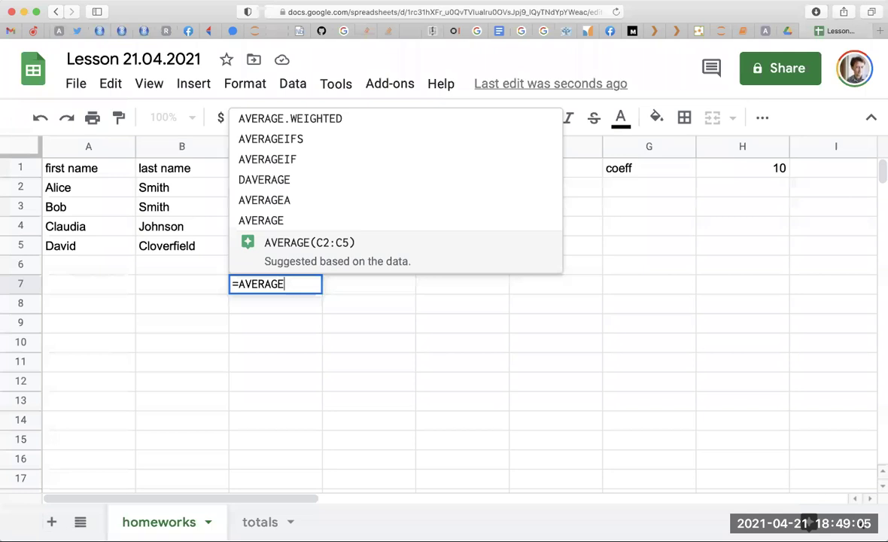
type("A")
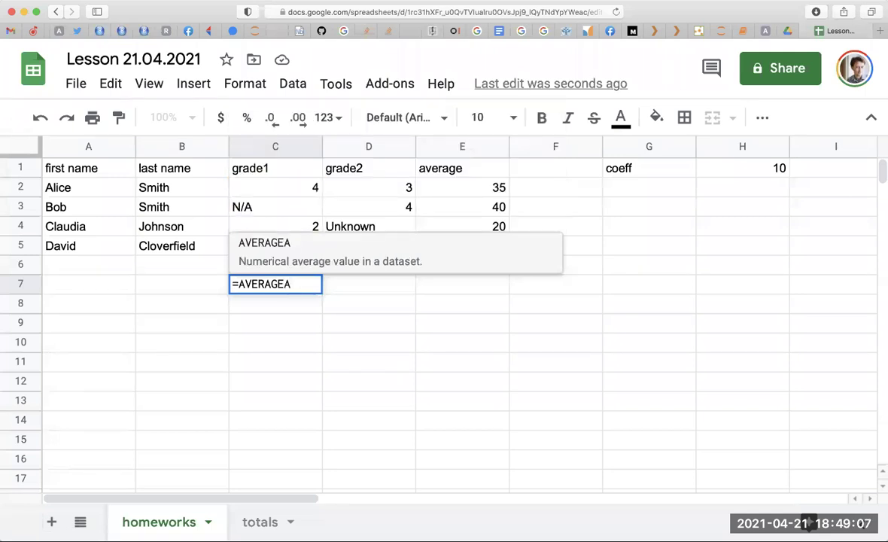
key("Escape")
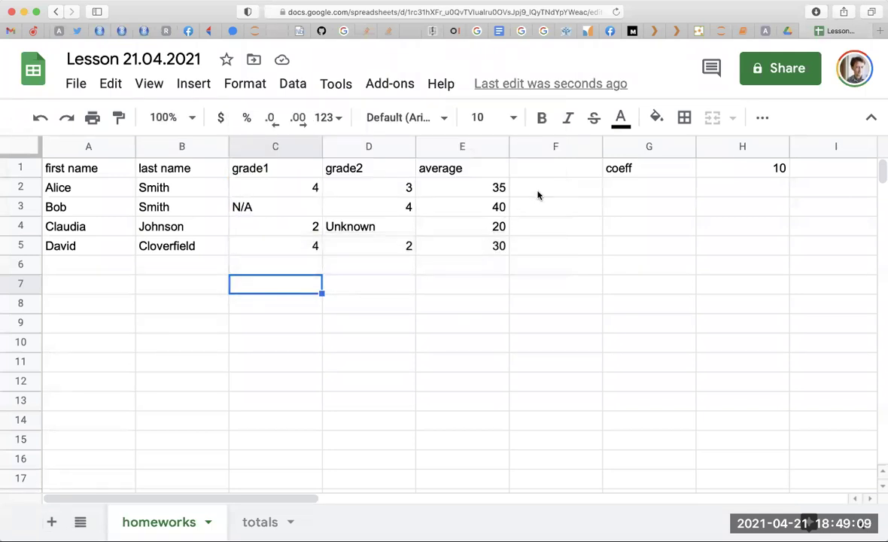
double_click(489, 169)
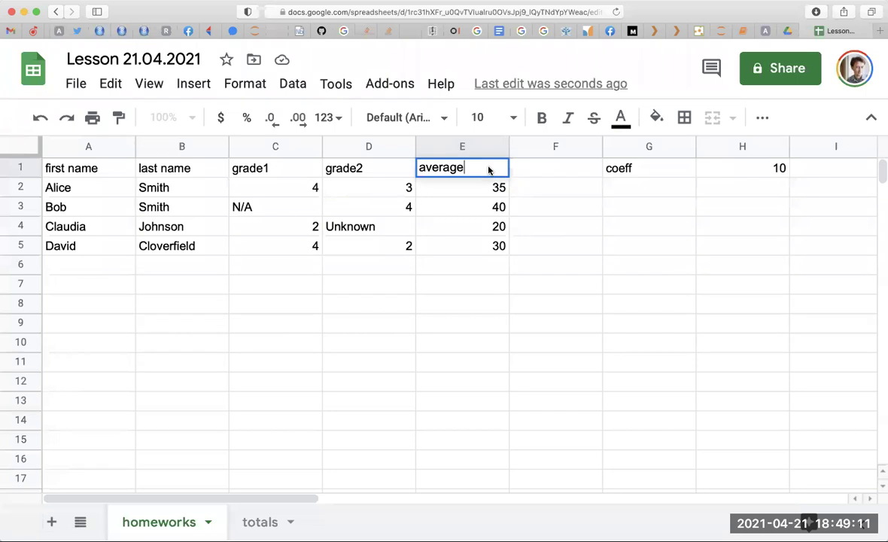
Drop the $H$1 coefficient from E2's average formula and fill it down to E5
left_click(495, 188)
double_click(494, 188)
key("F4")
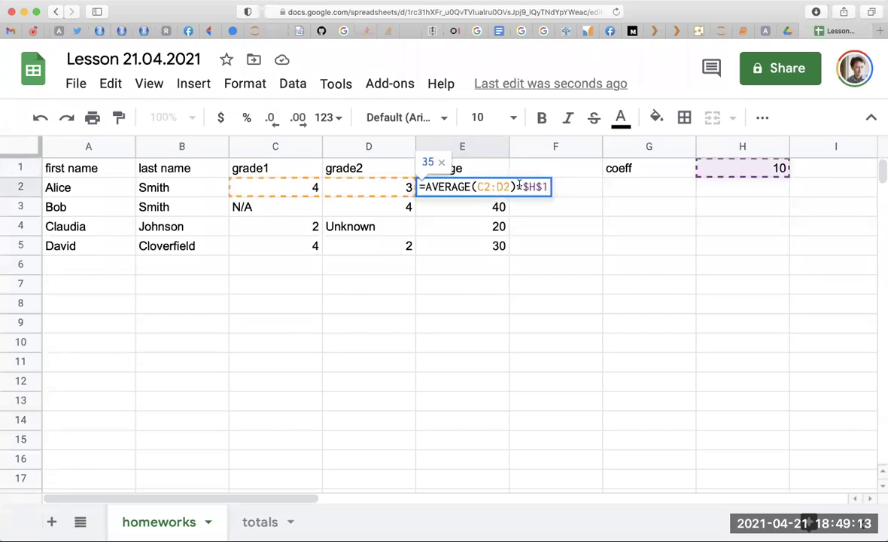
key("Return")
left_click(497, 188)
left_click_drag(509, 197, 513, 243)
Add an averagea header in F1 and enter =AVERAGEA(C2:D2) in F2
left_click(531, 170)
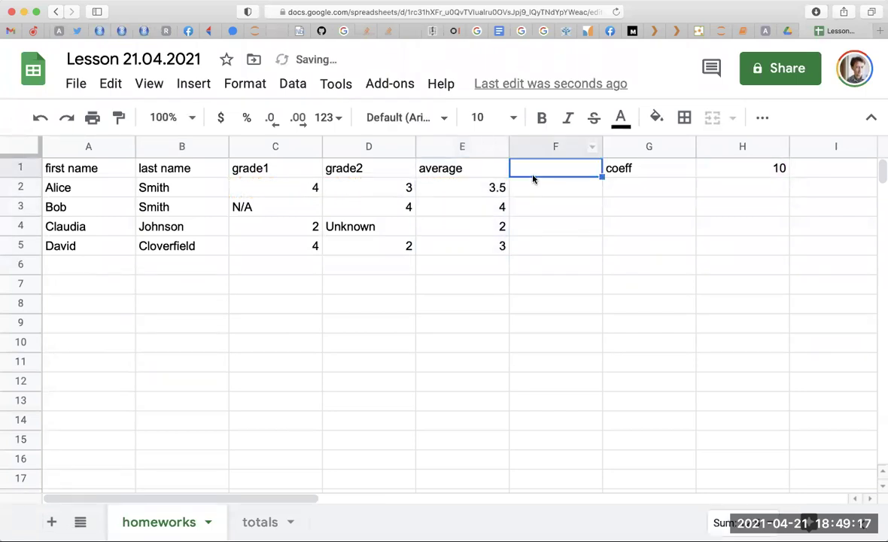
type("averagea")
key("Return")
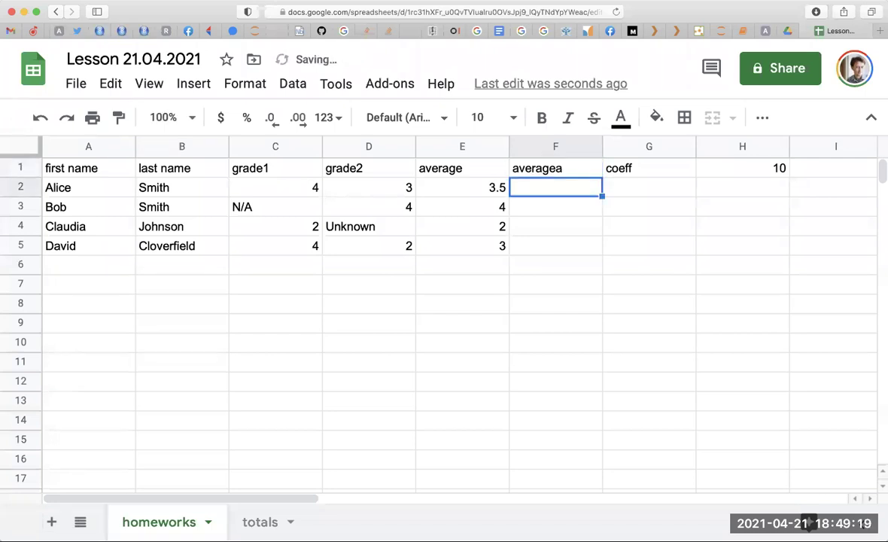
type("=")
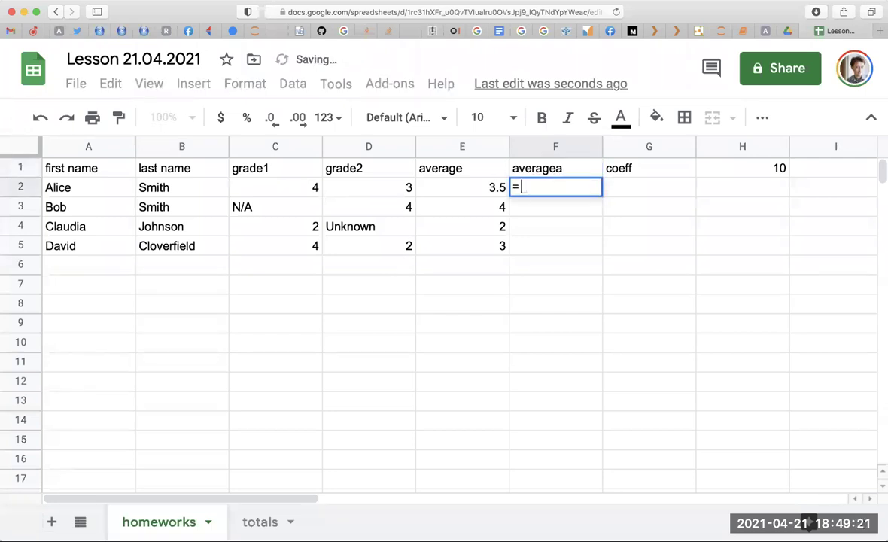
type("averag")
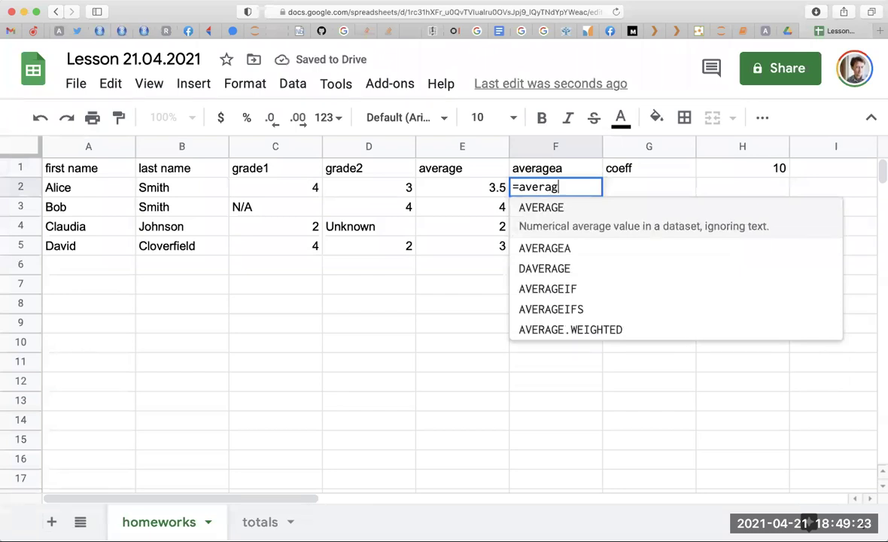
type("ea(")
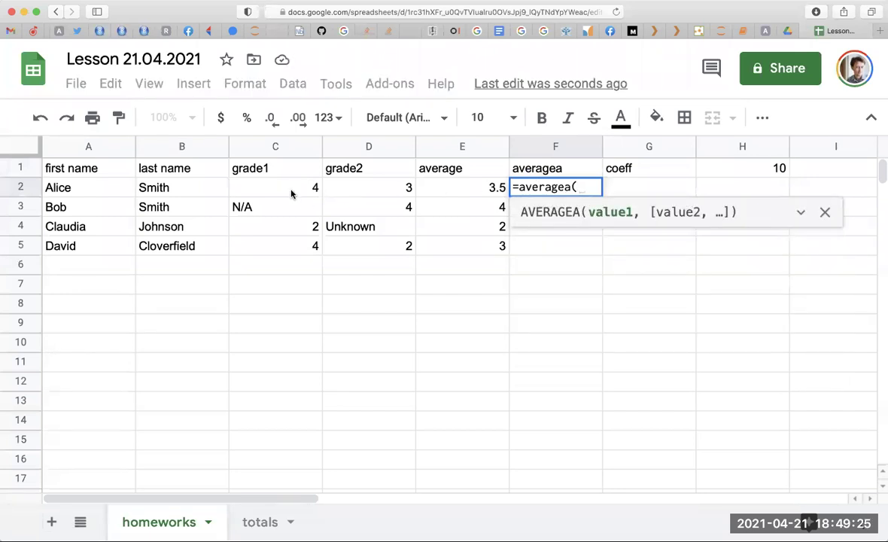
left_click_drag(293, 193, 357, 193)
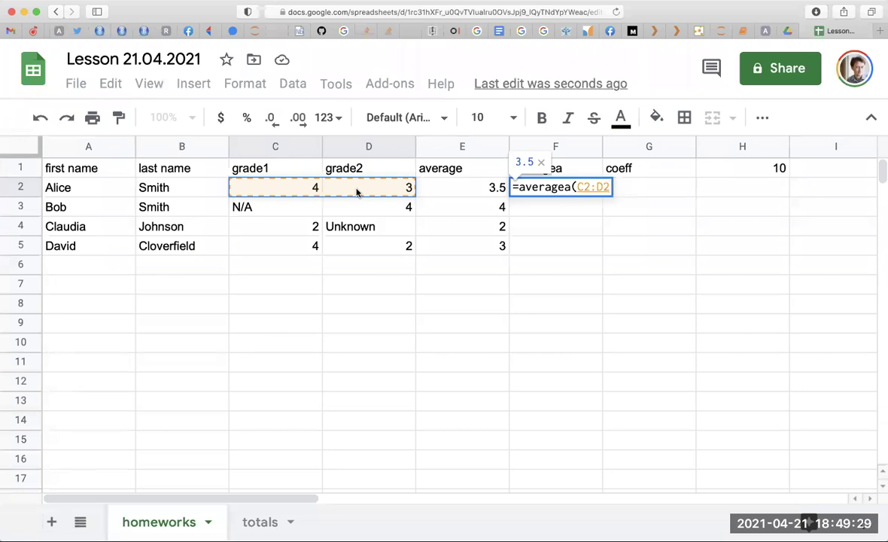
type(")")
key("Return")
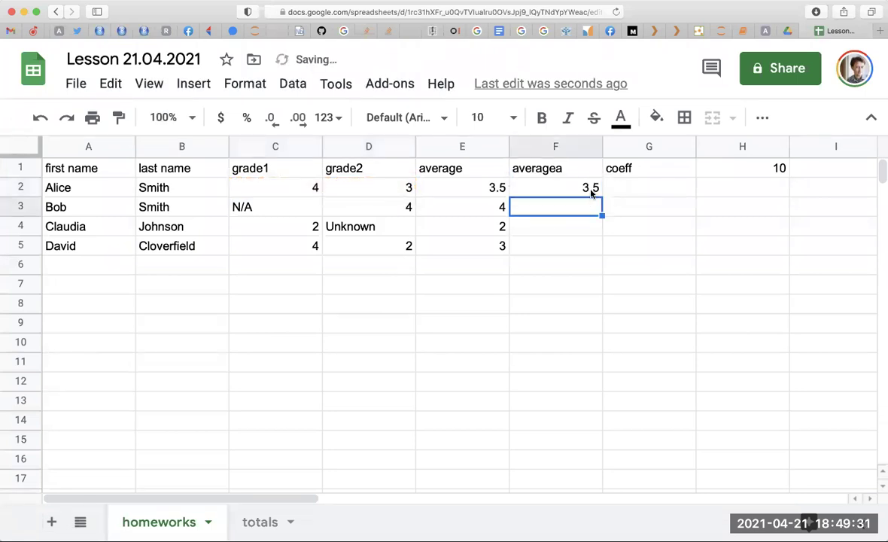
Fill the AVERAGEA formula down to F5 and inspect Bob's grades and F3's result
left_click(588, 189)
left_click_drag(602, 196, 603, 245)
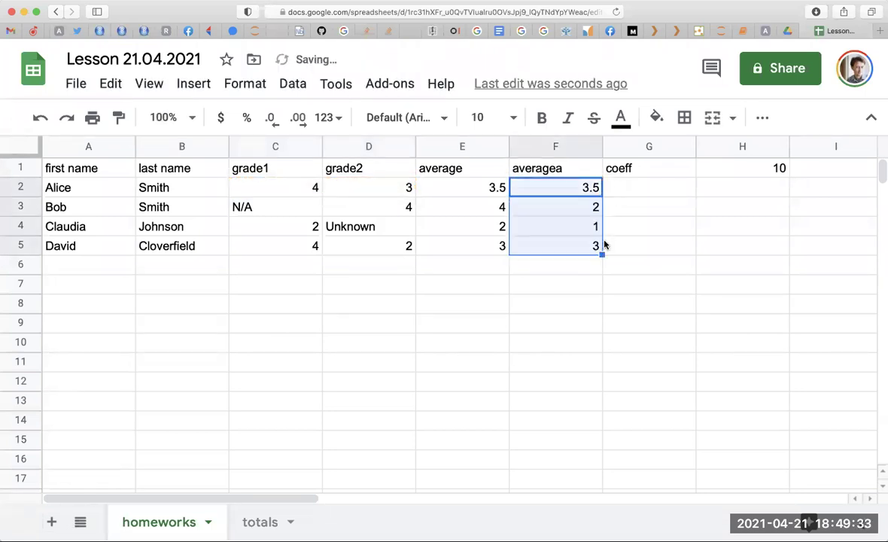
left_click(547, 299)
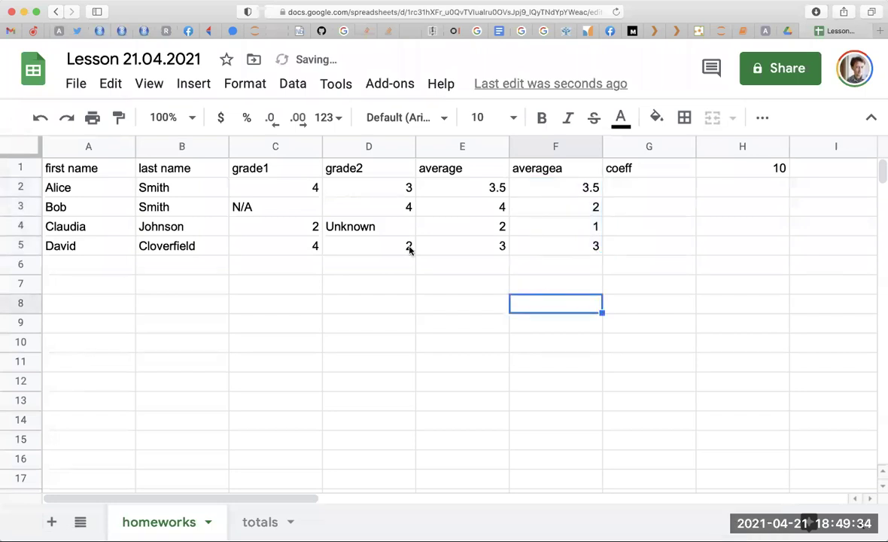
left_click(262, 209)
left_click(383, 208)
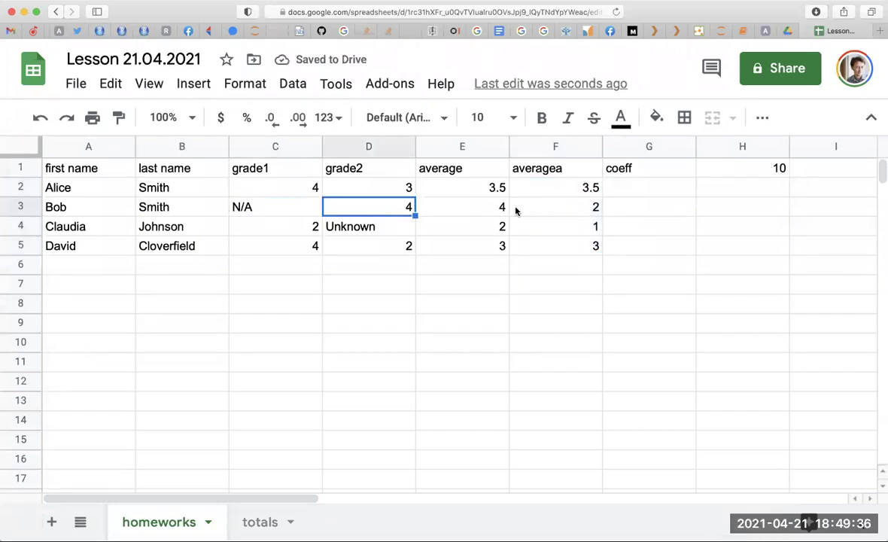
double_click(571, 212)
double_click(564, 174)
key("Escape")
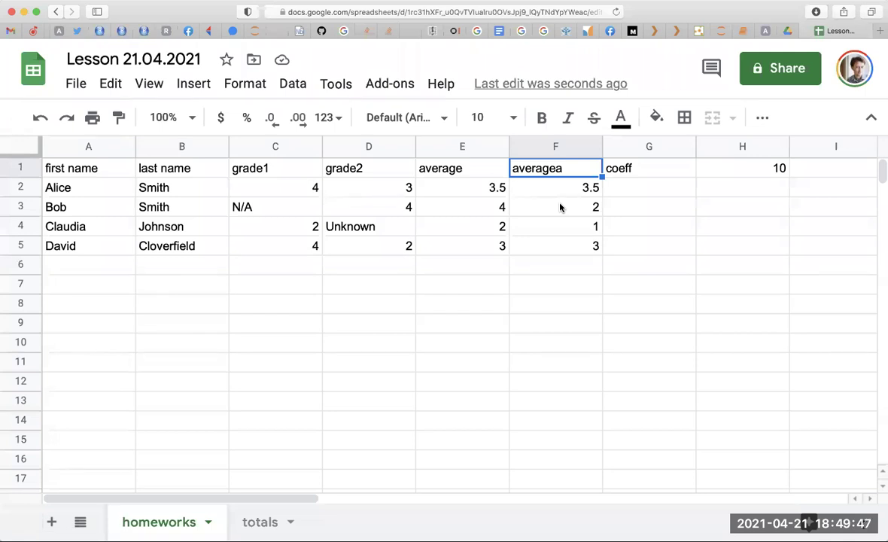
left_click(277, 207)
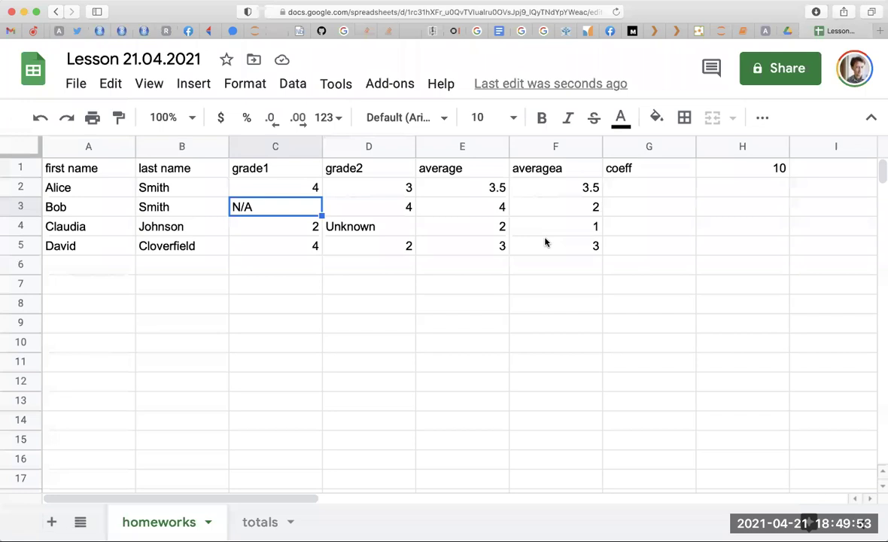
left_click(568, 234)
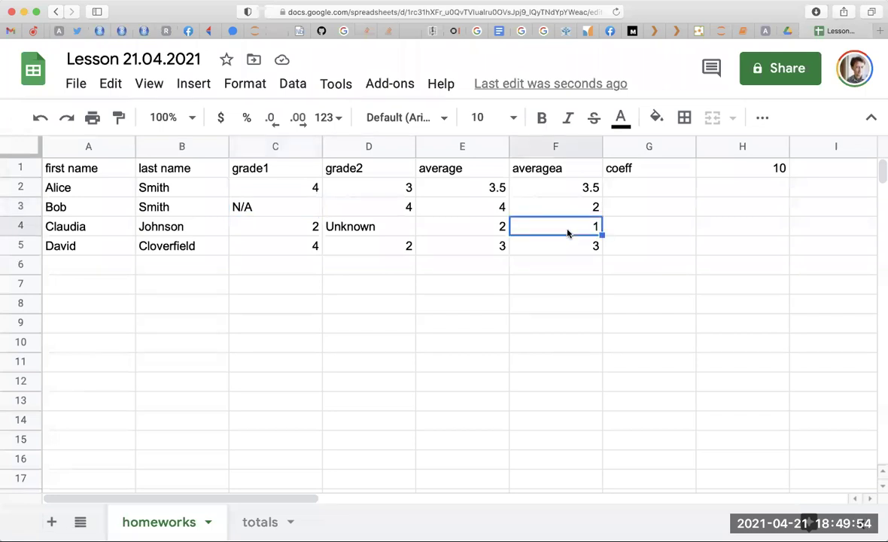
left_click(620, 228)
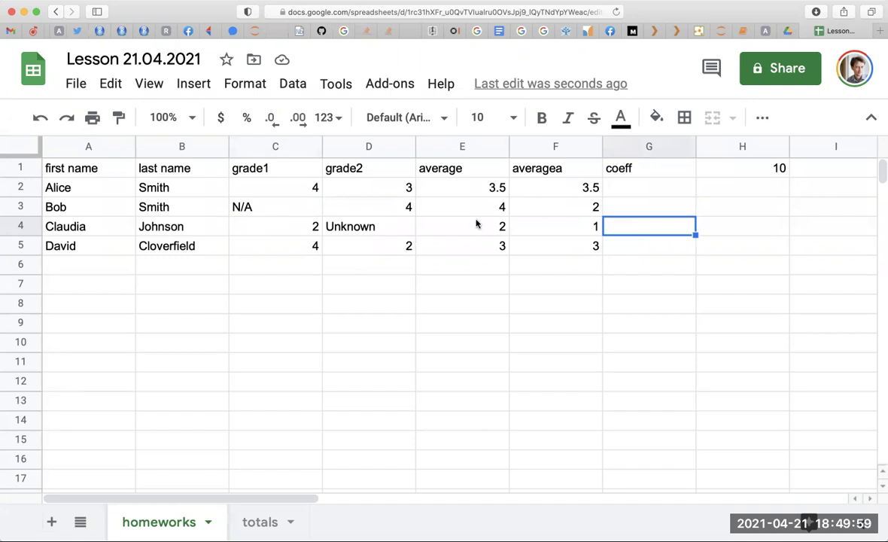
left_click(293, 207)
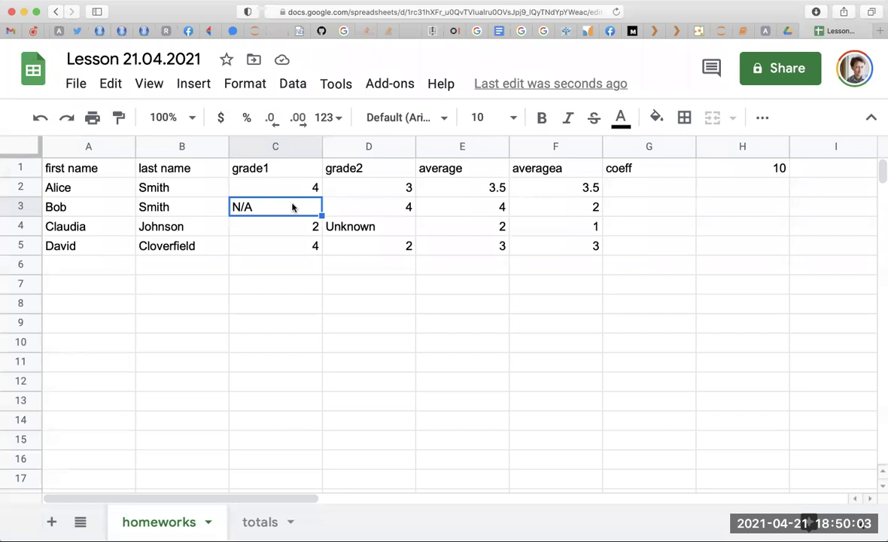
left_click(563, 188)
double_click(563, 189)
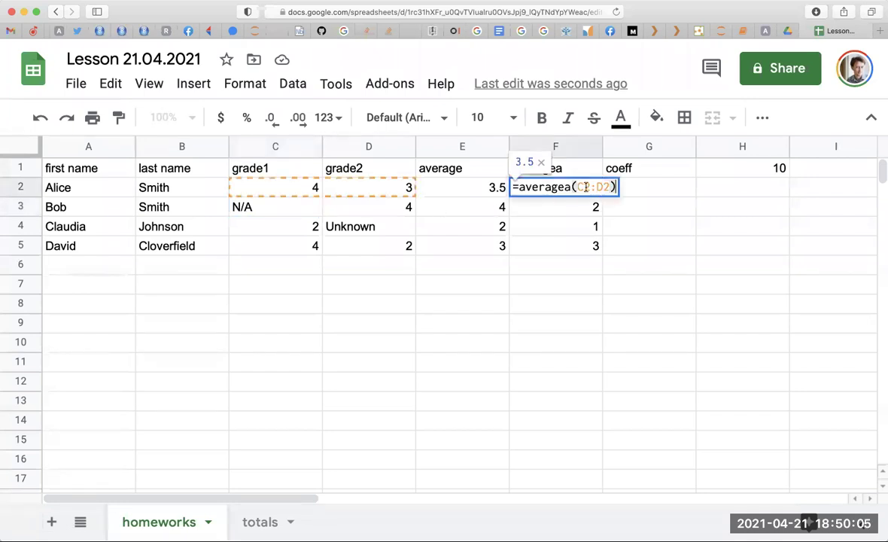
left_click(612, 187)
type(",")
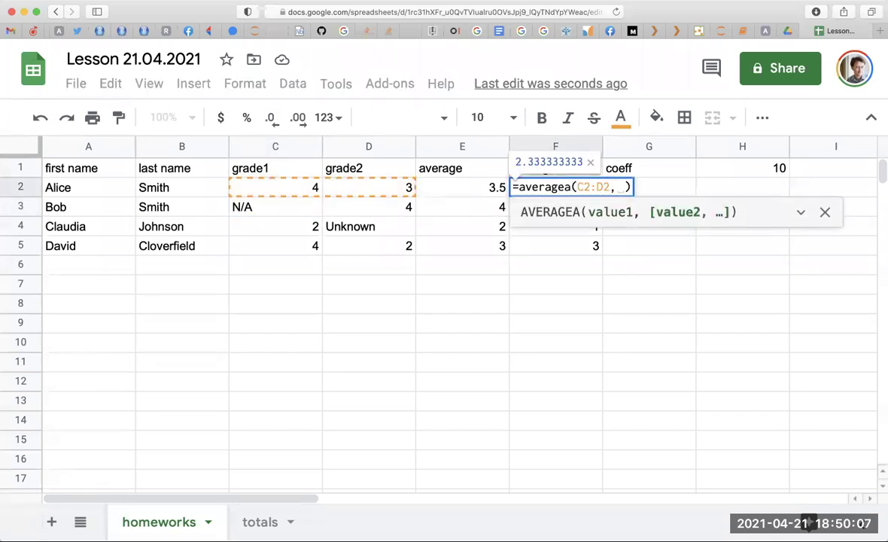
key("BackSpace")
key("BackSpace")
left_click(551, 190)
left_click(567, 188)
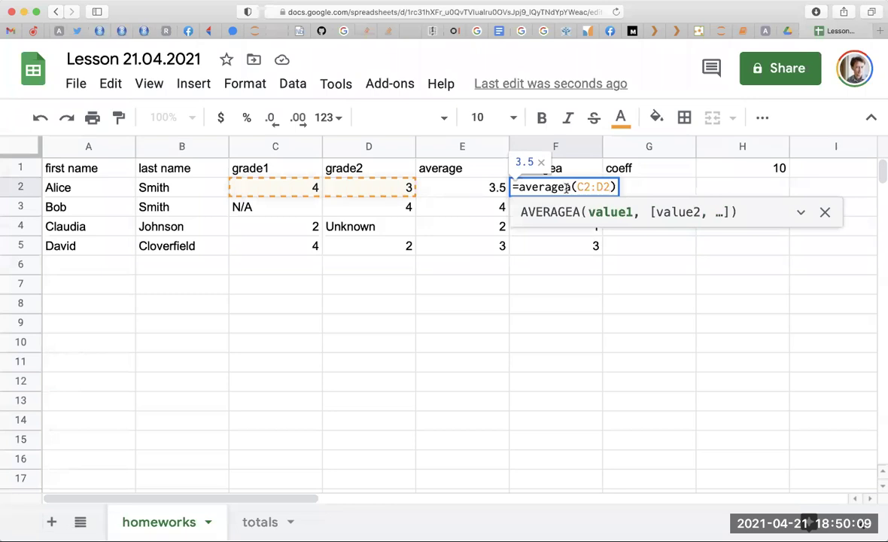
left_click(566, 188)
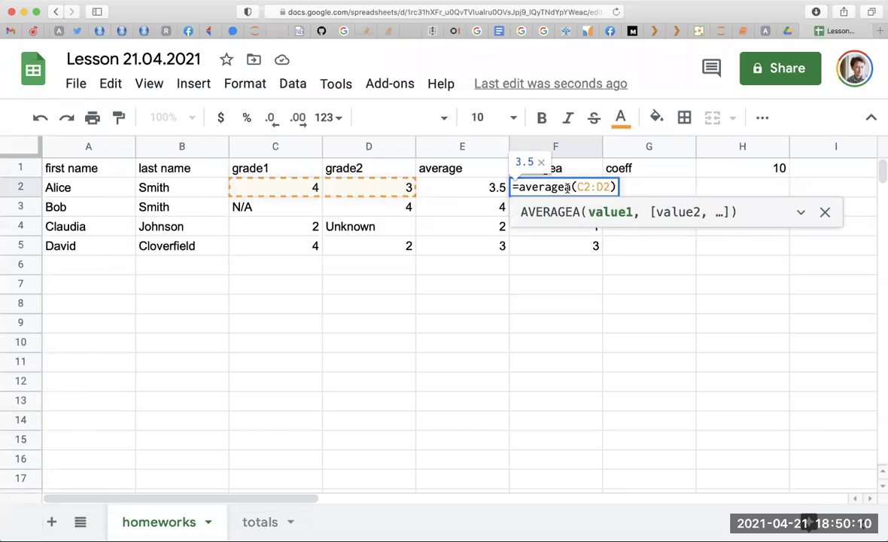
left_click(569, 187)
key("Escape")
Cancel a trial IF formula in C8 and clear coeff and 10 from G1:H1
left_click(109, 309)
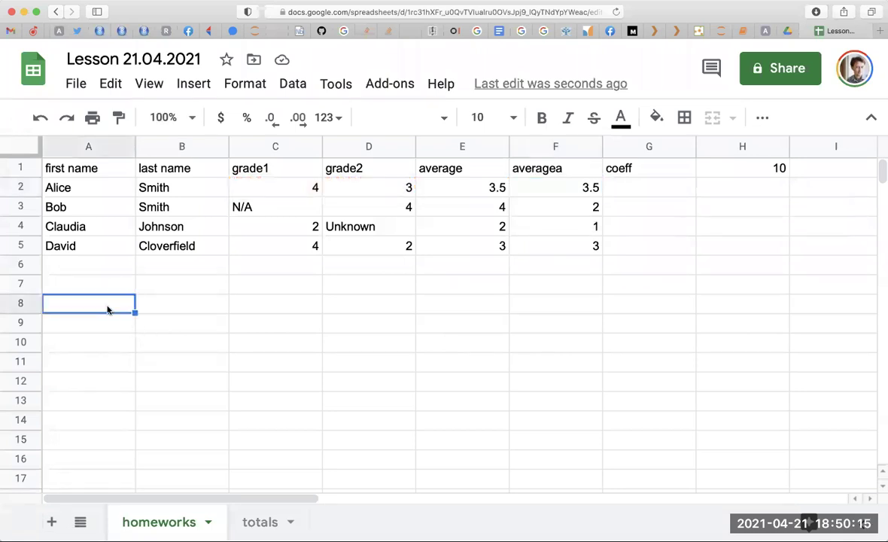
key("Right")
key("Right")
key("Right")
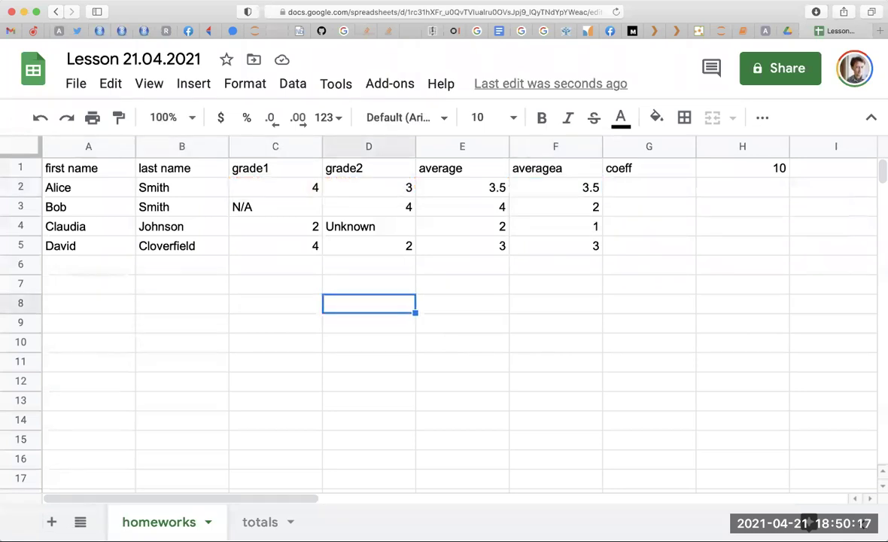
key("Left")
type("=IF(")
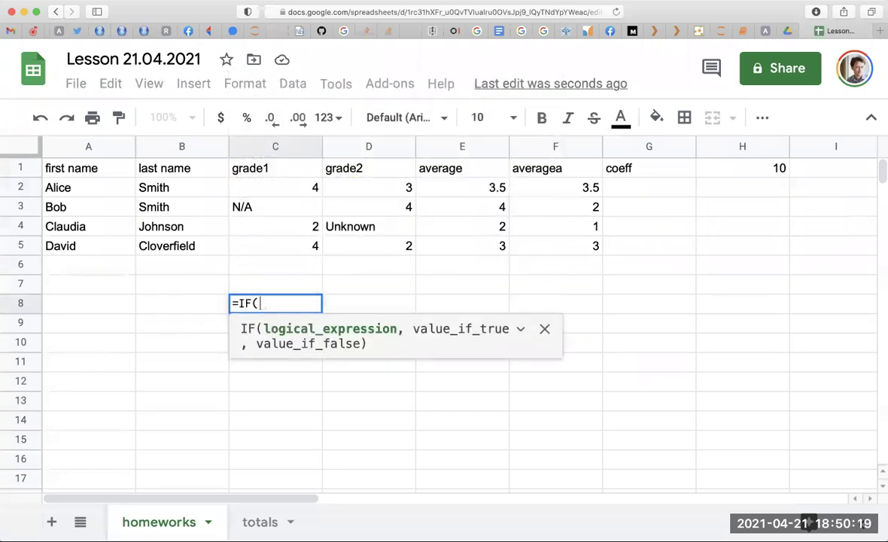
key("Escape")
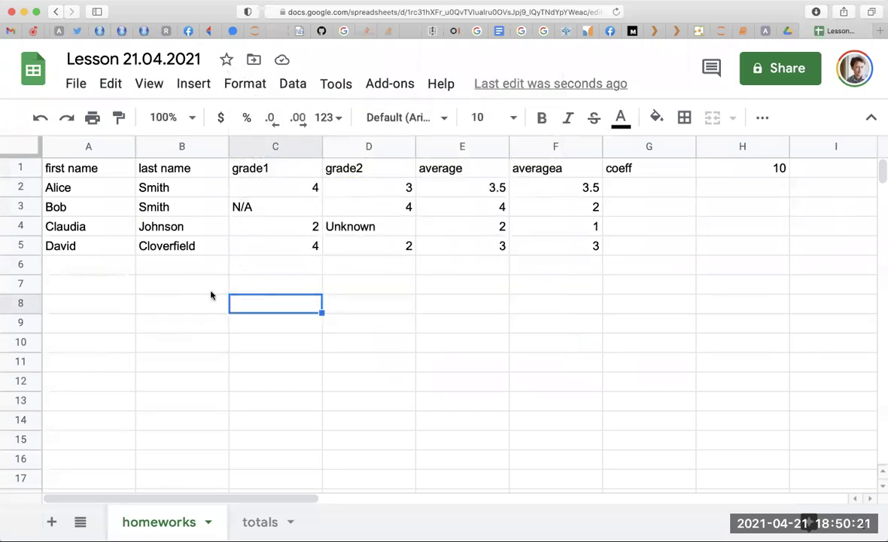
left_click_drag(638, 170, 722, 168)
key("Delete")
left_click(632, 247)
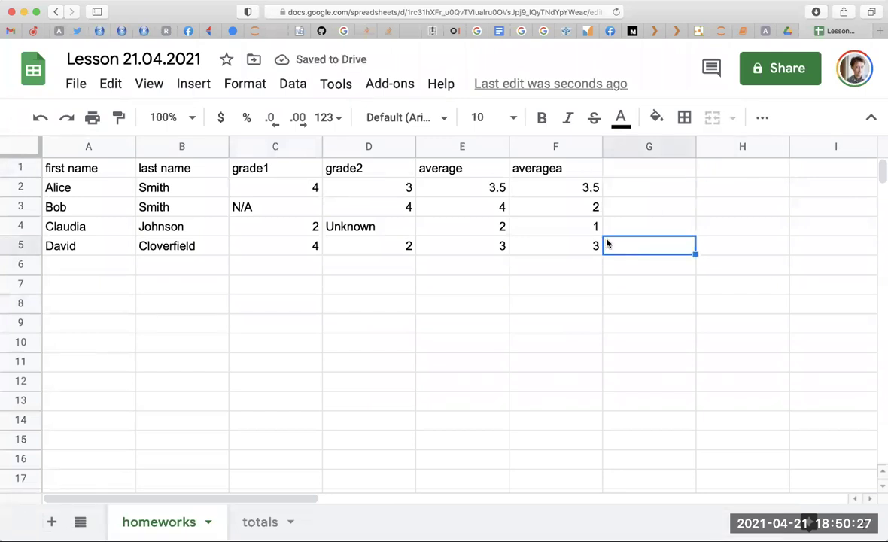
Add a more_than_3 header in G1 and enter =IF(E2>3,"okay","oops") in G2
left_click(631, 172)
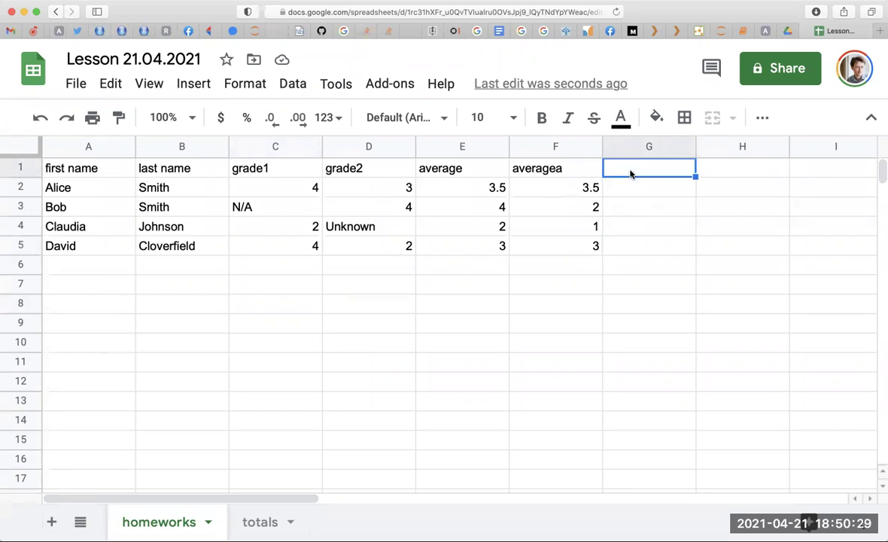
type("more_than_3")
key("Return")
type("=IF(")
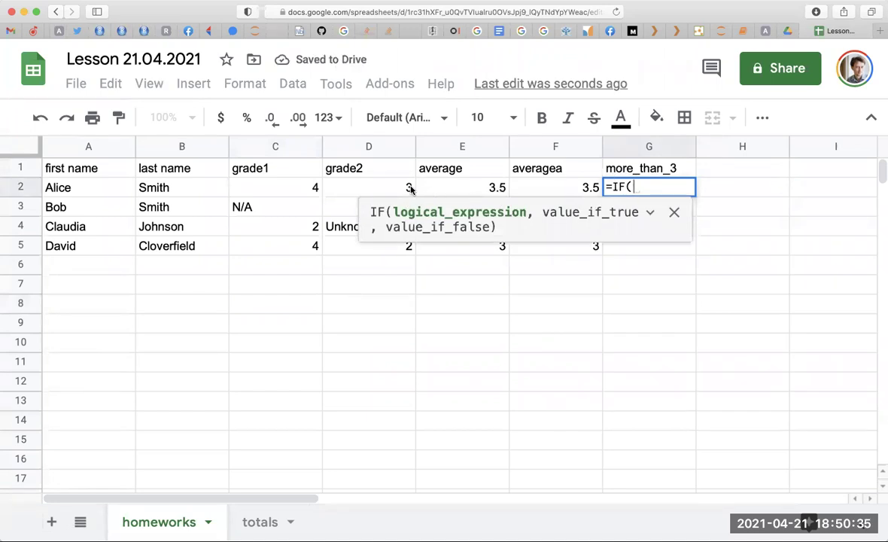
left_click(441, 189)
type(">3, \"okay\", ")
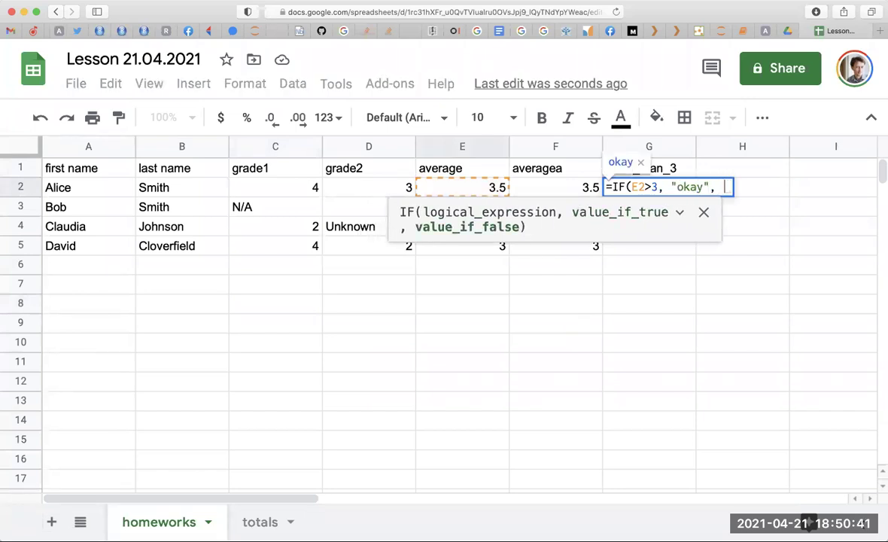
type("\"oops\")")
key("Return")
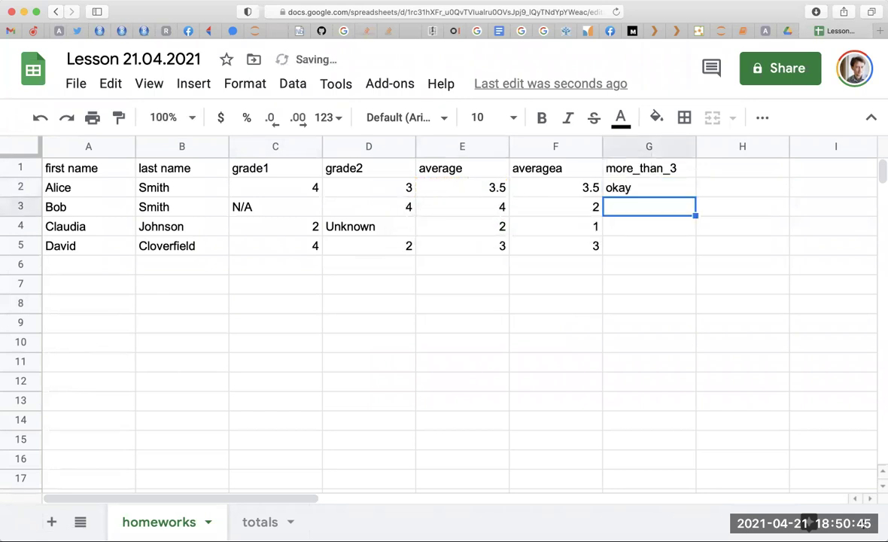
Fill the IF formula down to G5 and inspect G3's copy without changing it
left_click(627, 190)
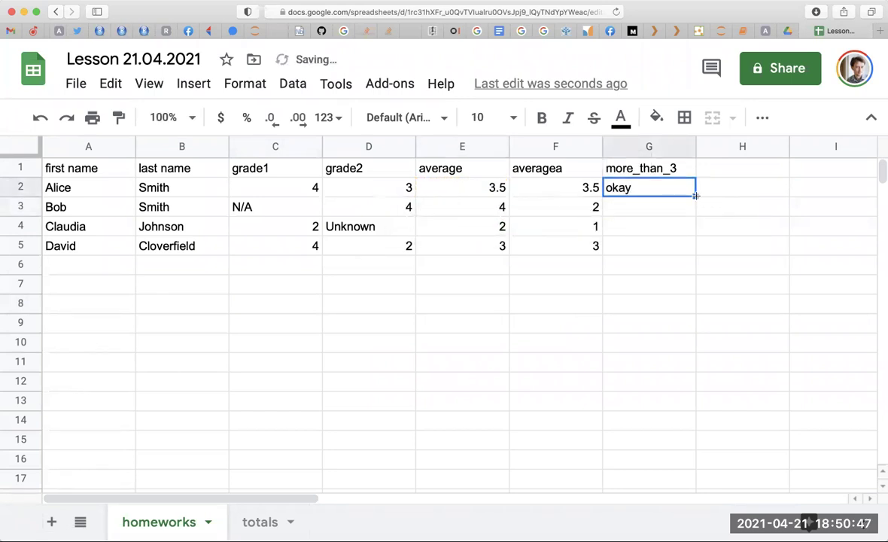
left_click_drag(696, 196, 697, 246)
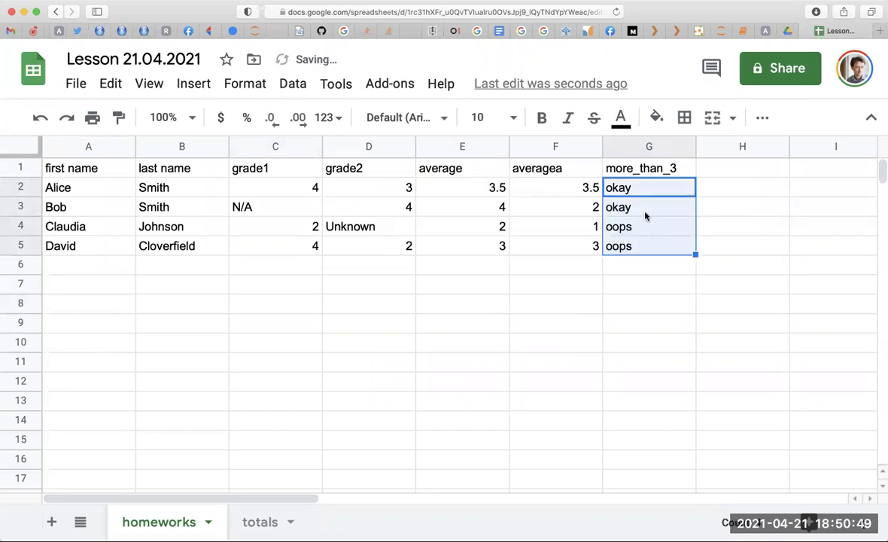
double_click(643, 211)
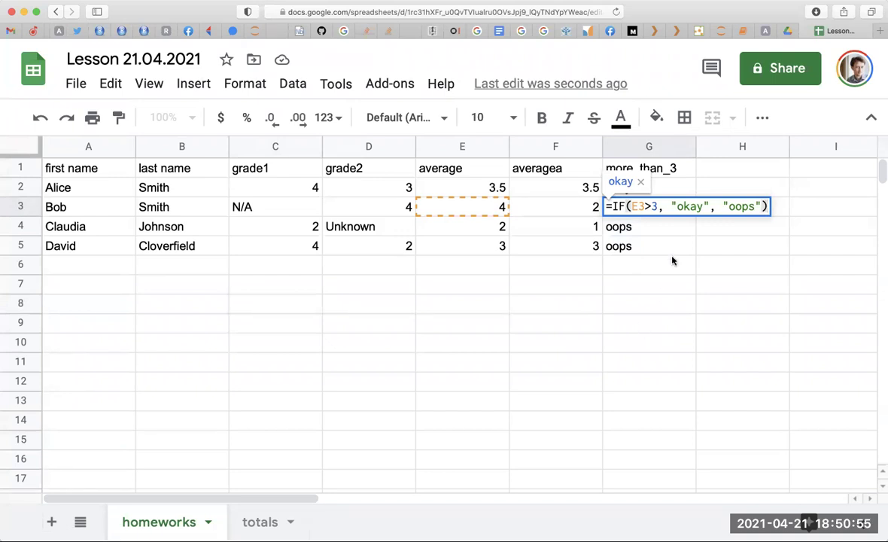
left_click(675, 207)
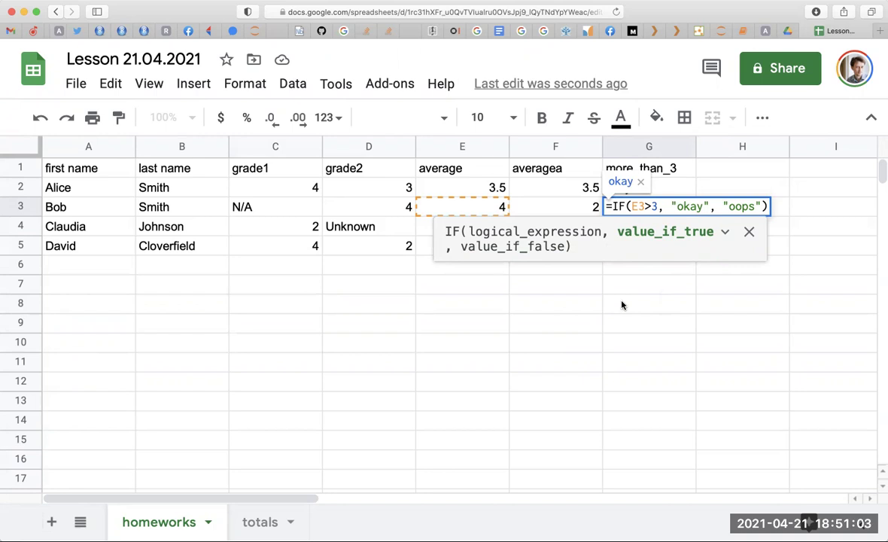
left_click(619, 326)
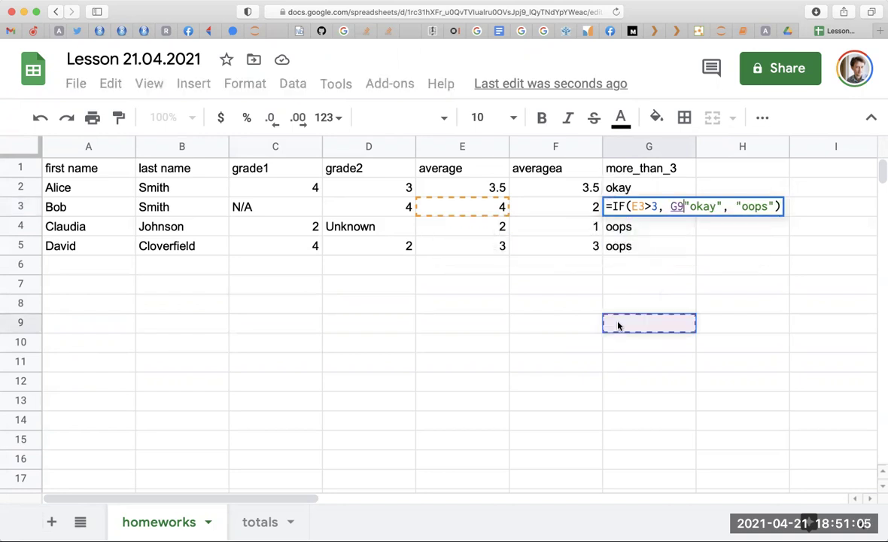
key("Escape")
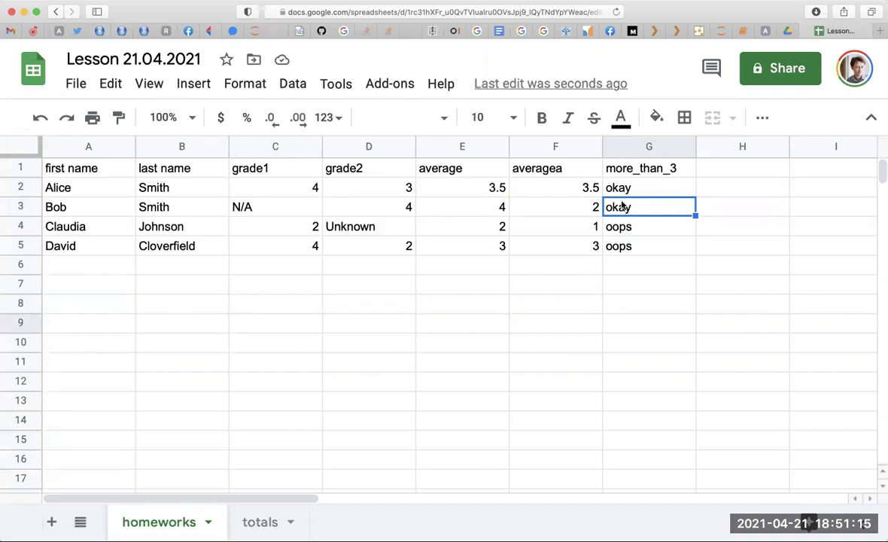
left_click(719, 175)
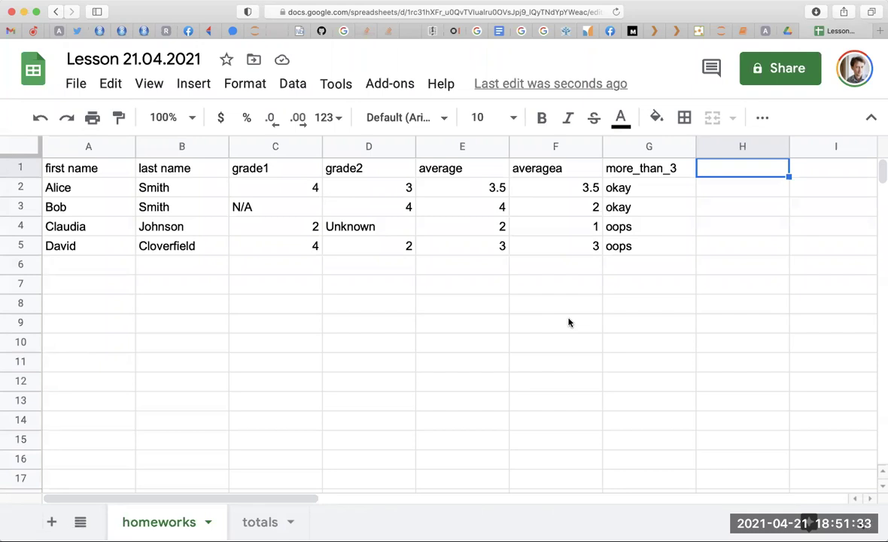
left_click(370, 228)
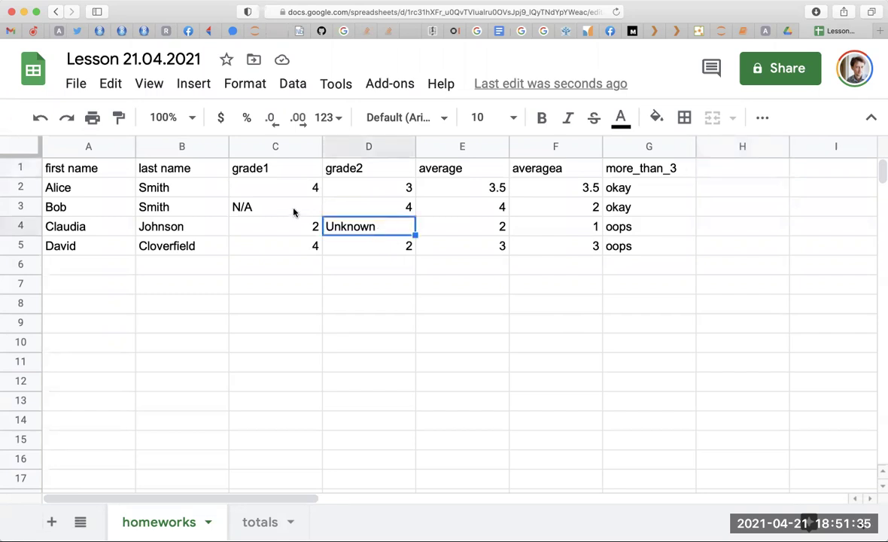
left_click(281, 210)
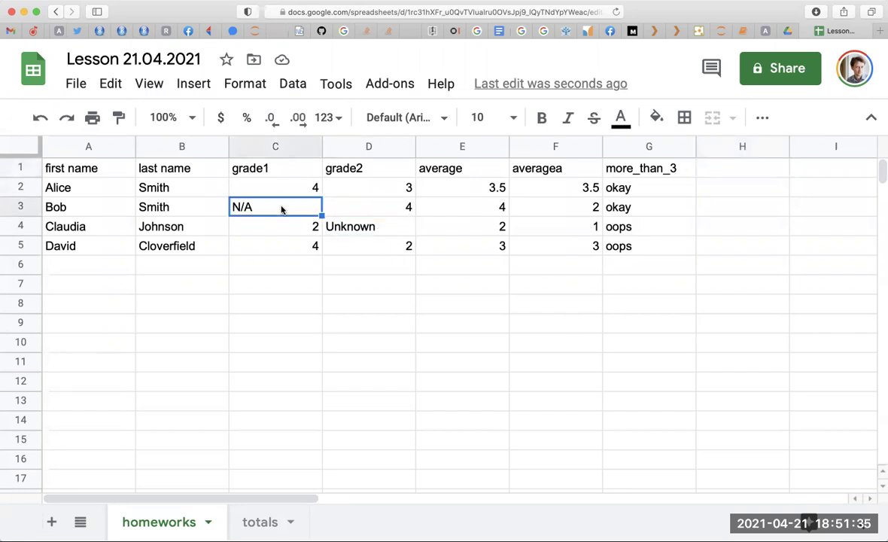
left_click(365, 230)
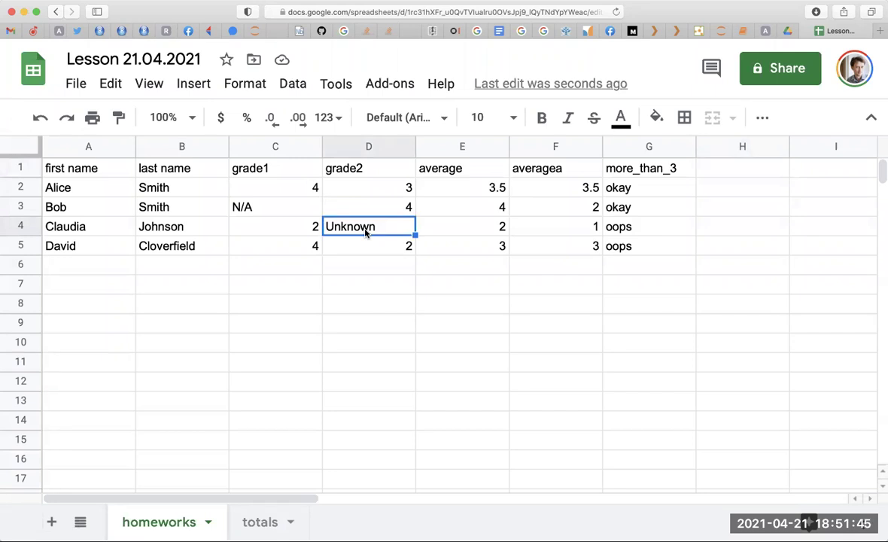
left_click(296, 289)
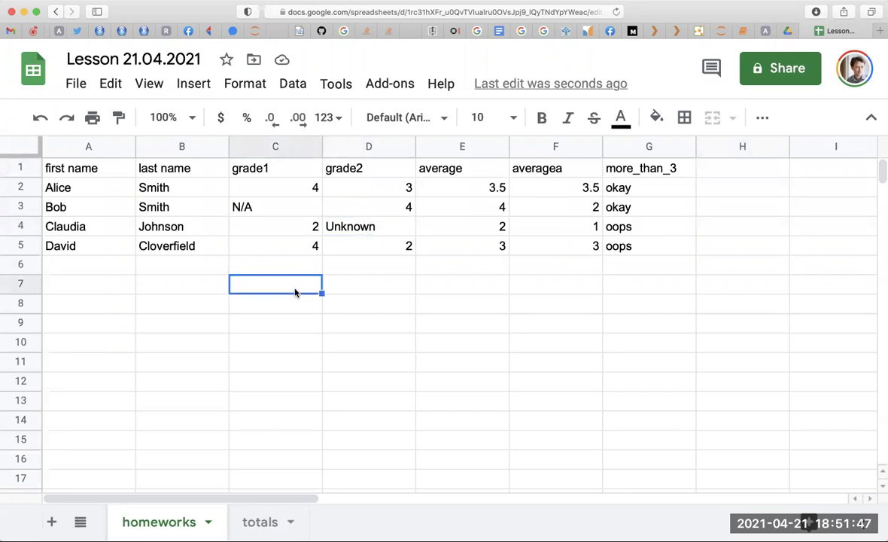
type("=AVERAGEIF")
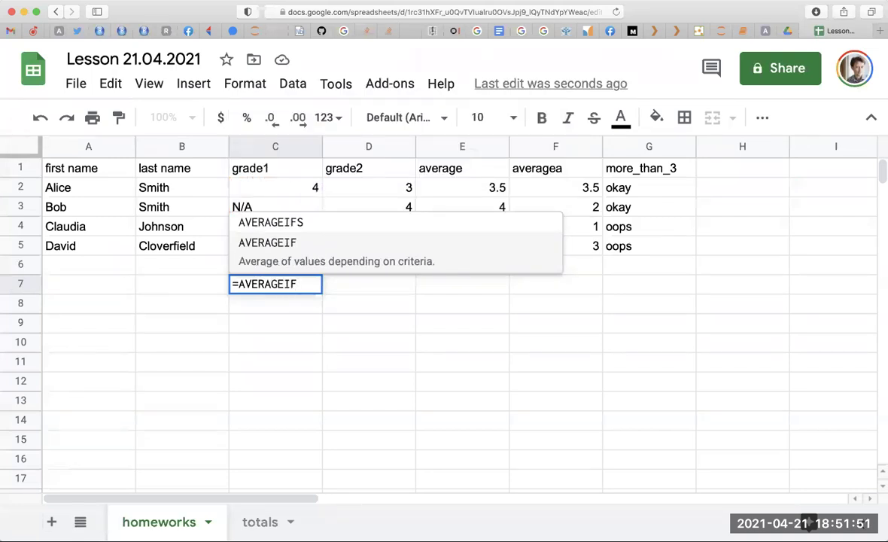
type("(")
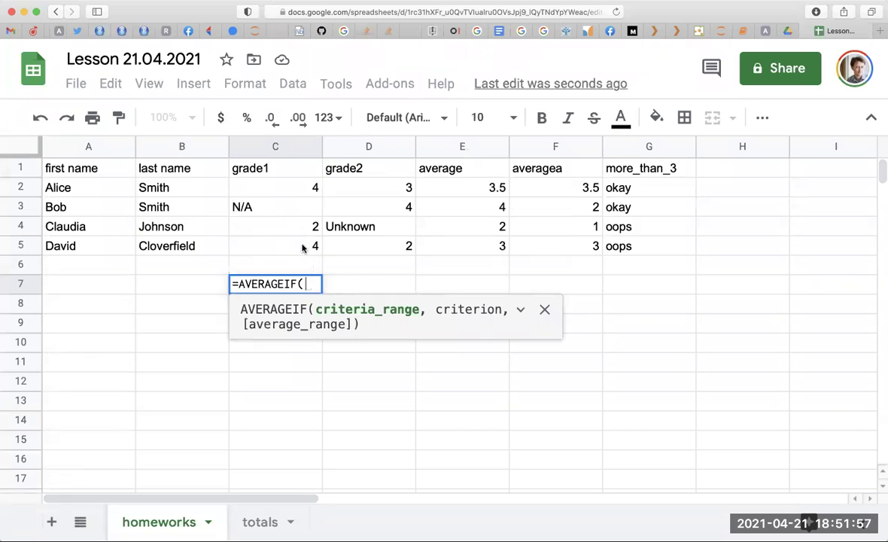
left_click_drag(303, 249, 348, 250)
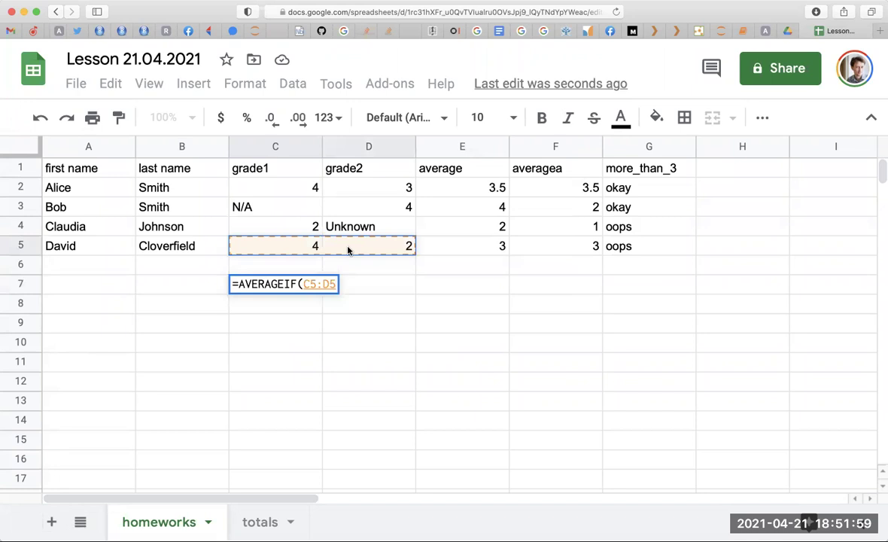
type(",")
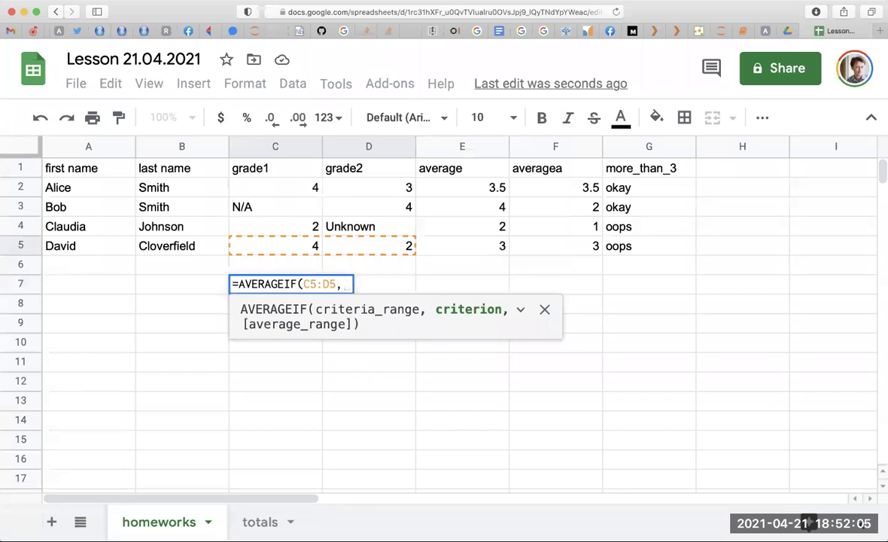
key("BackSpace")
key("BackSpace")
key("BackSpace")
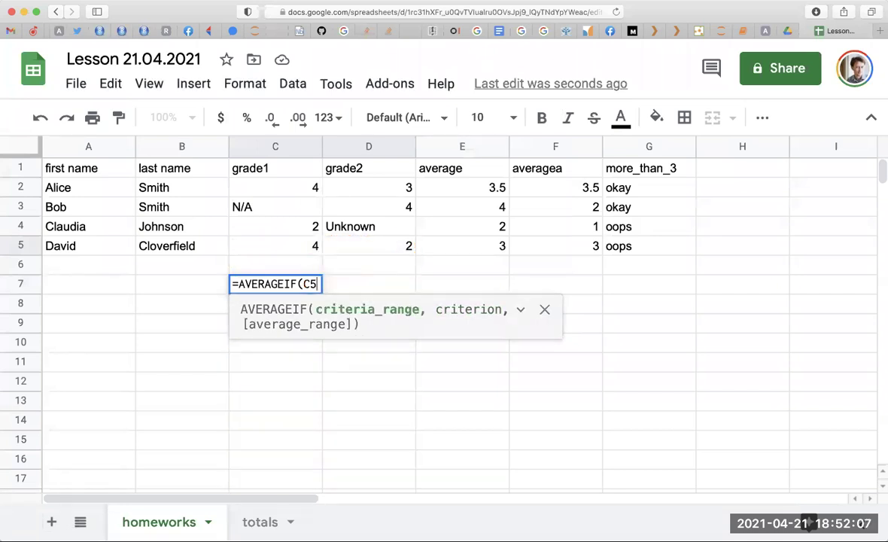
key("BackSpace")
key("BackSpace")
key("Escape")
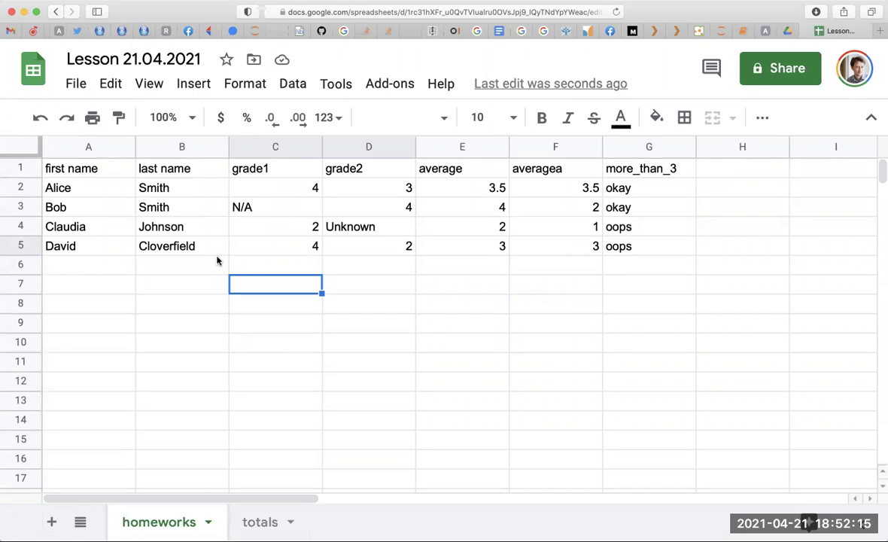
Clear the average, averagea and more_than_3 columns E through G
left_click(347, 246)
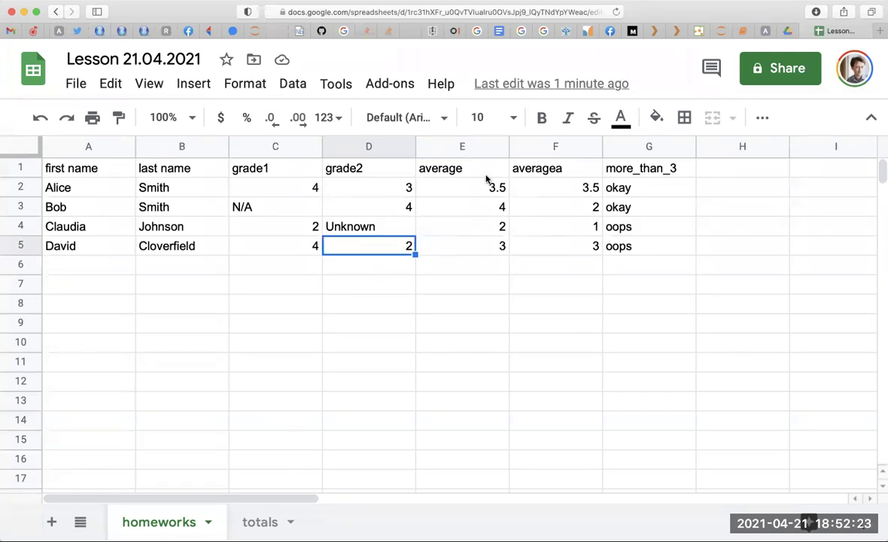
left_click_drag(466, 147, 624, 143)
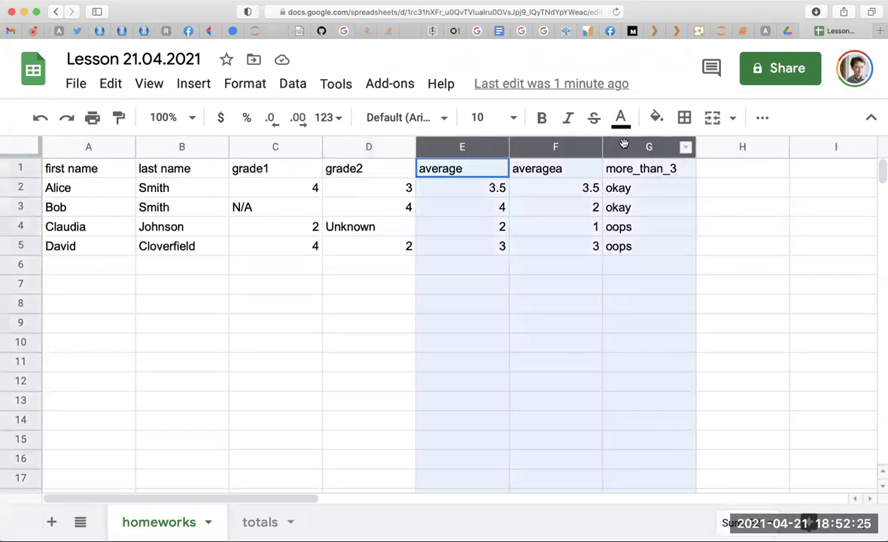
key("Delete")
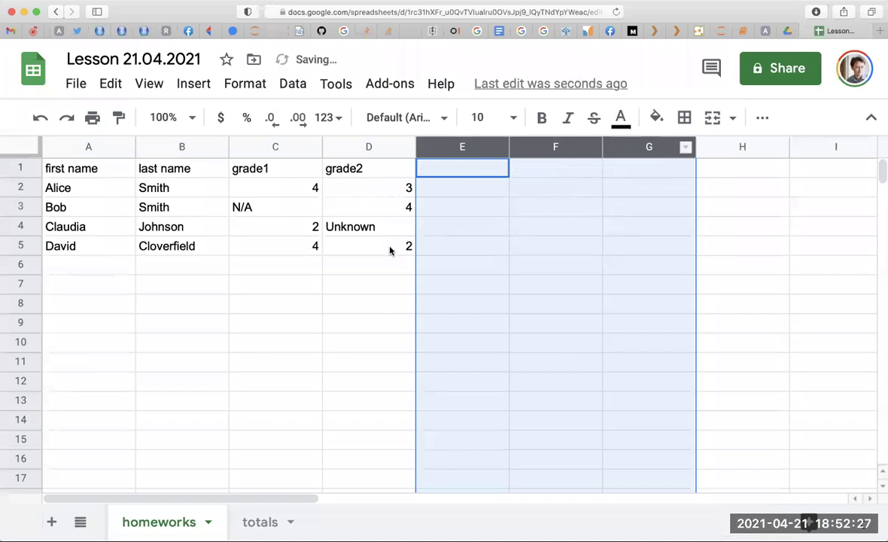
left_click(380, 263)
Replace Claudia's Unknown in D4 and Bob's N/A in C3 with 0
left_click(346, 228)
key("Delete")
type("0")
key("Return")
left_click(368, 226)
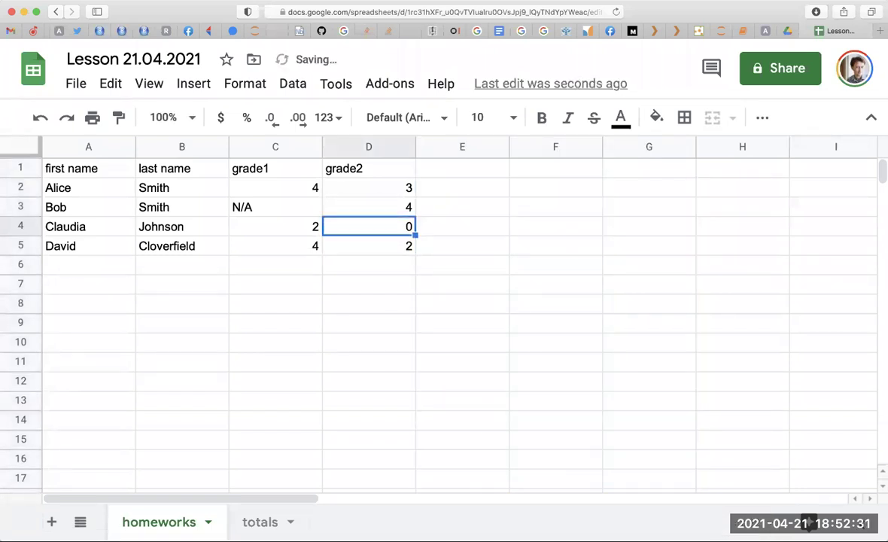
left_click(275, 207)
type("0")
key("Return")
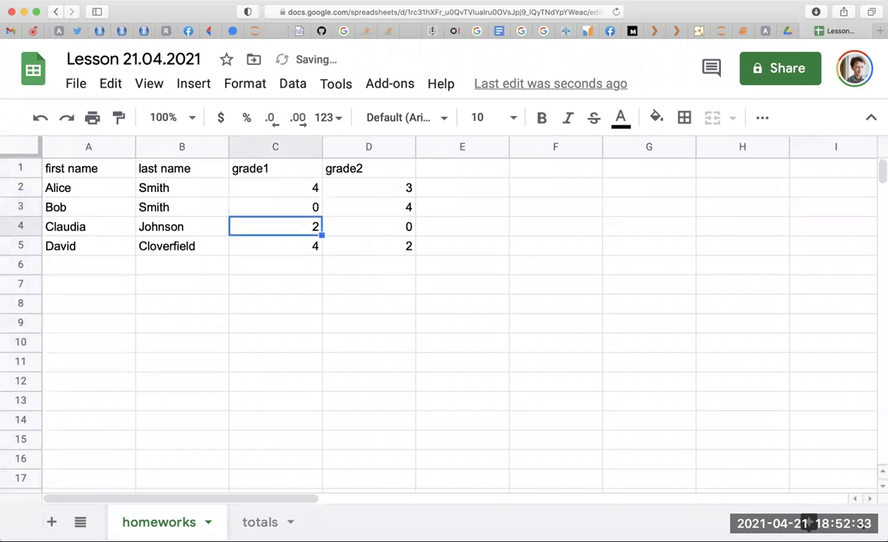
left_click(208, 521)
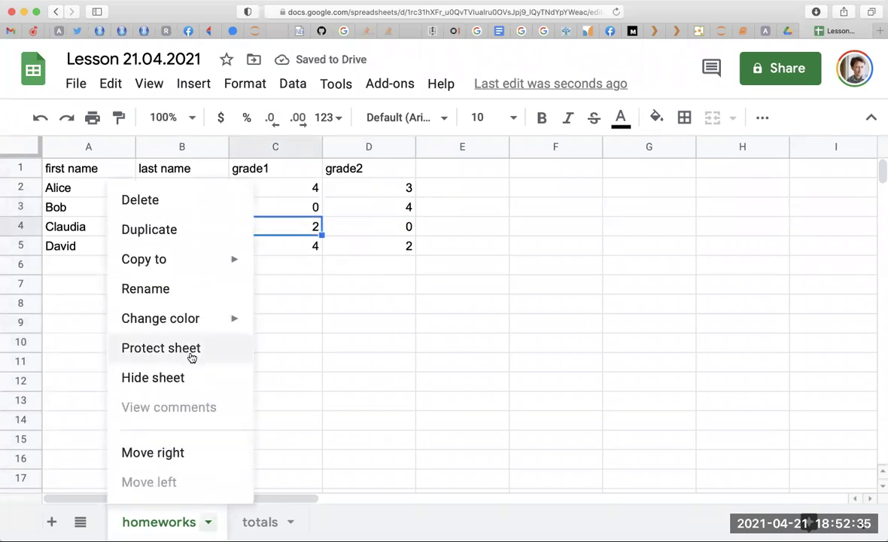
Copy the grade table A1:D5 and paste it at A10
key("Escape")
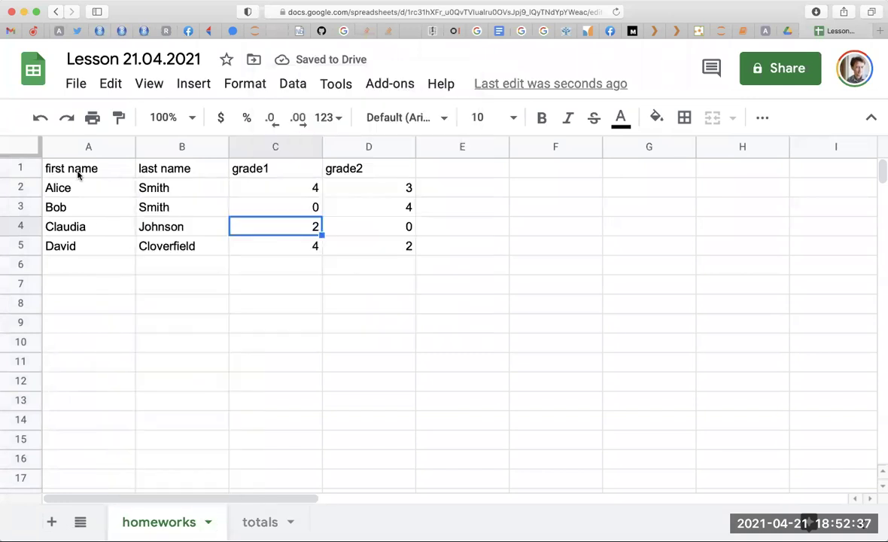
left_click_drag(78, 174, 362, 249)
key("ctrl+c")
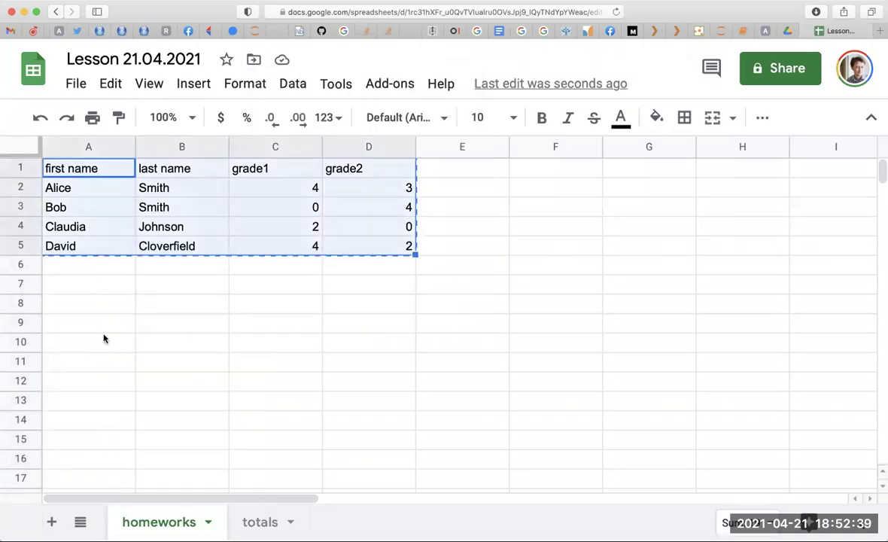
left_click(104, 338)
key("ctrl+v")
left_click(255, 328)
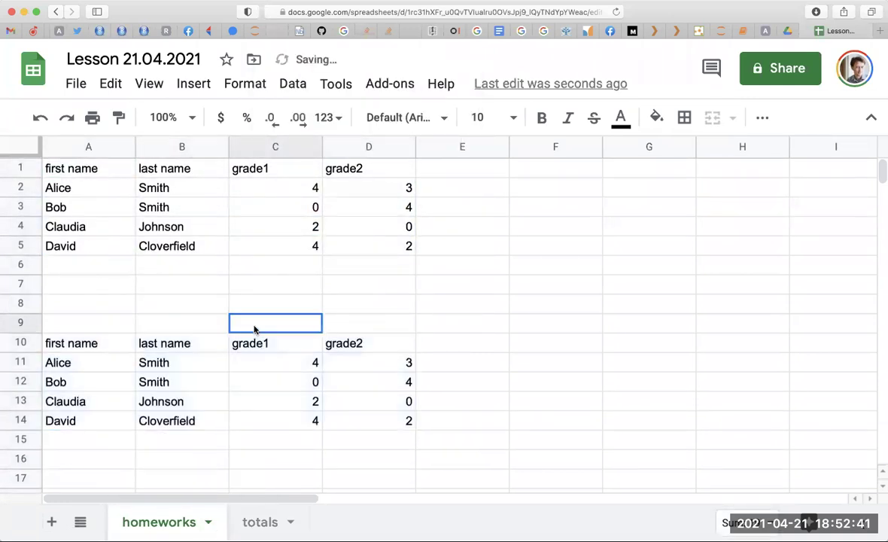
Clear all grade1 and grade2 values in the copied table
left_click(301, 370)
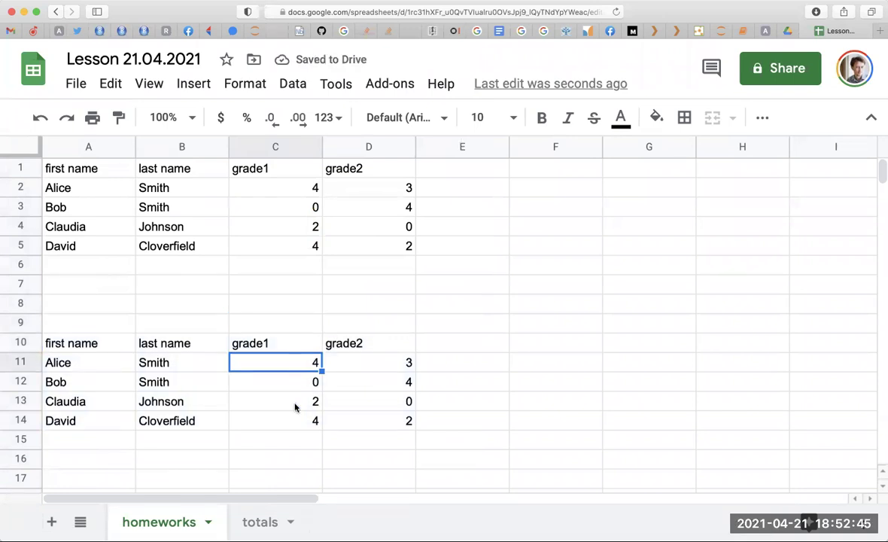
key("Delete")
key("Down")
key("Delete")
key("Down")
key("Delete")
key("Down")
key("Delete")
key("Right")
key("Delete")
key("Up")
key("Delete")
key("Up")
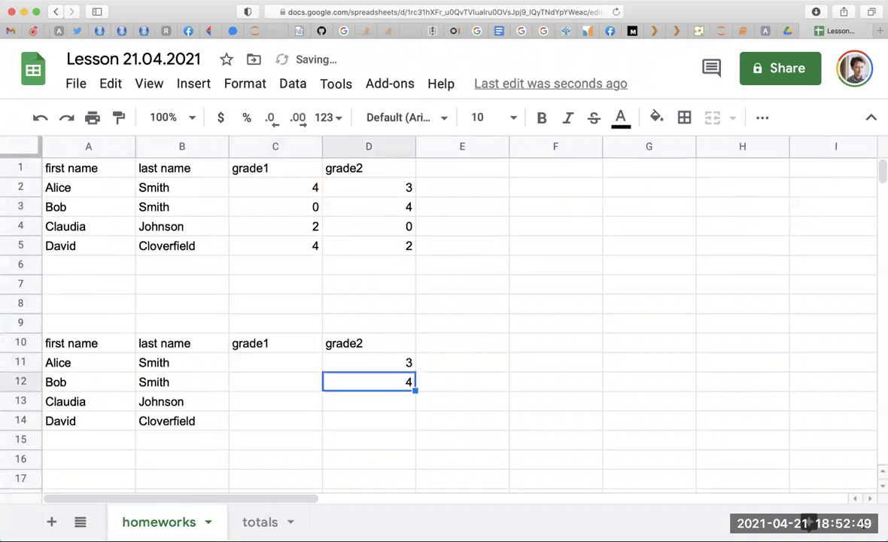
key("Delete")
key("Up")
key("Delete")
key("Left")
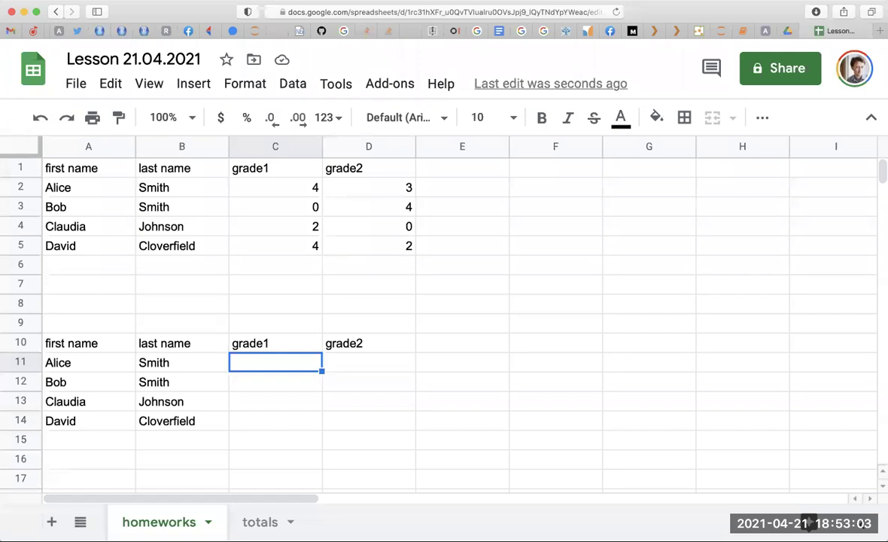
Enter good excuse in C11 and bad excuse in D11
left_click(275, 381)
left_click(369, 382)
left_click(276, 382)
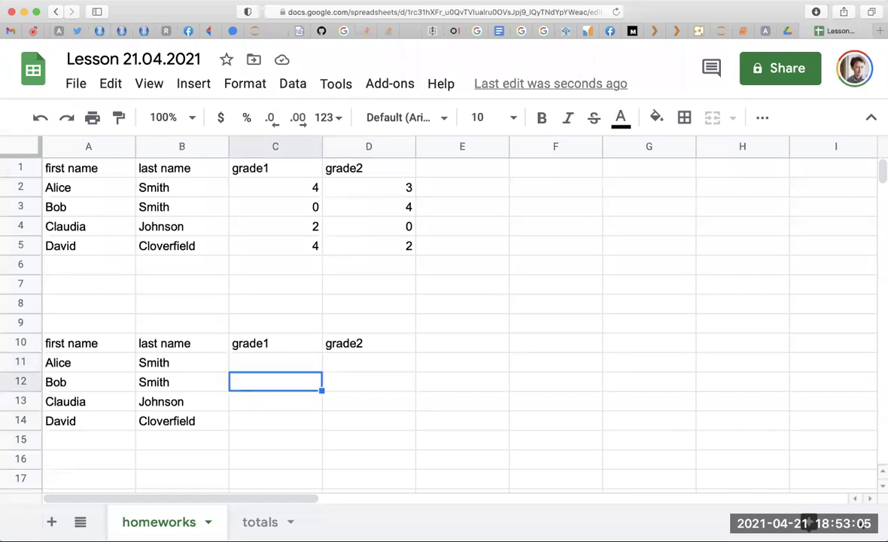
left_click(275, 362)
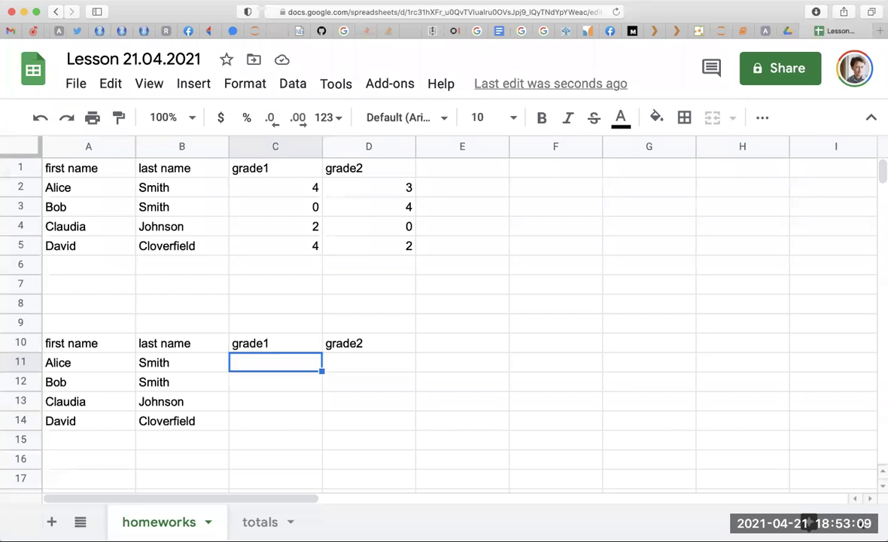
type("good excuse")
key("Tab")
type("bad excuse")
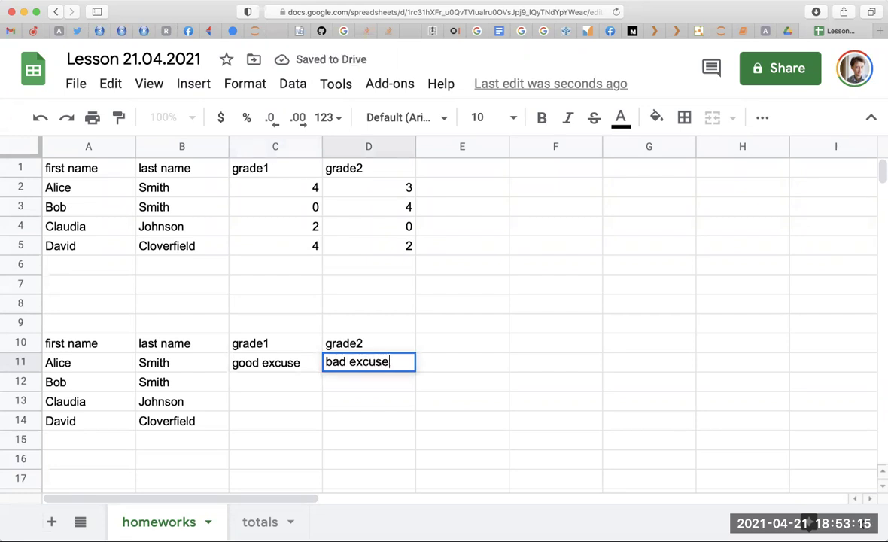
key("Return")
key("Up")
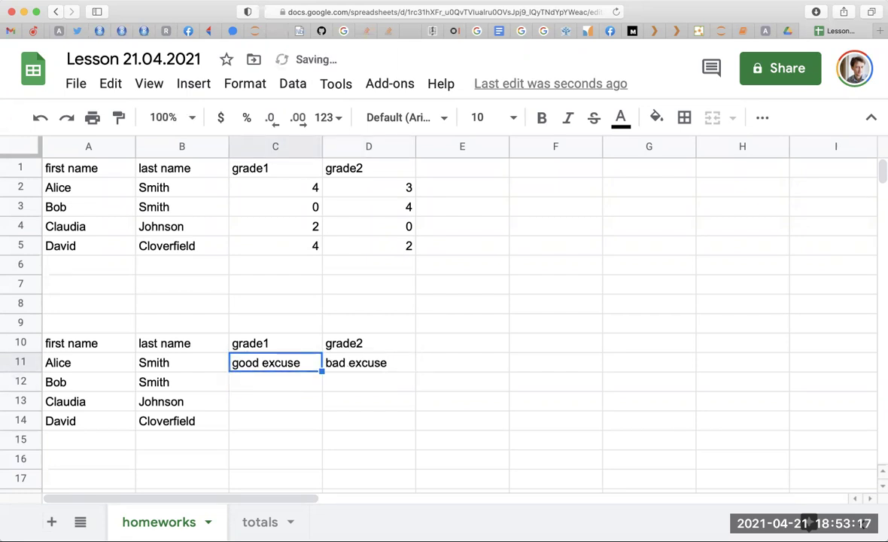
Move good excuse down to C12 and put bad excuse into D13
key("ctrl+x")
key("Down")
key("ctrl+v")
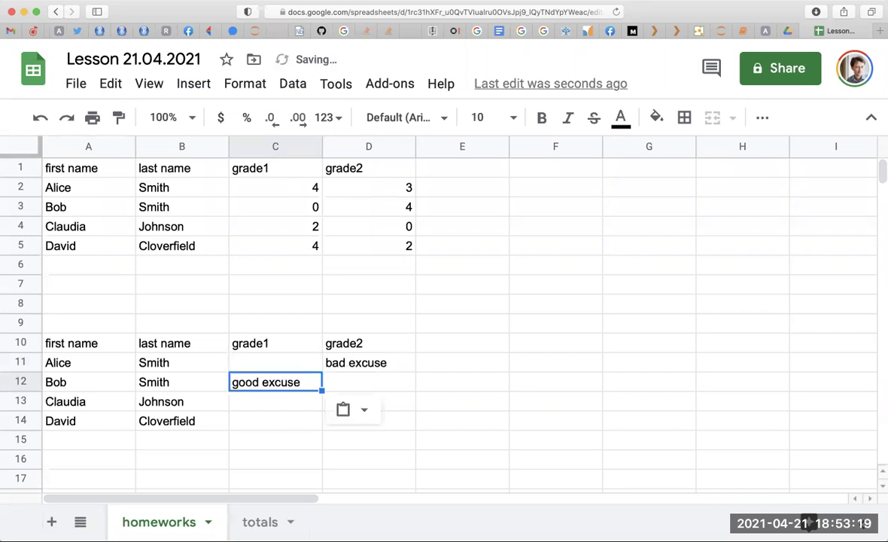
key("Up")
key("Right")
key("ctrl+c")
key("Down")
key("Down")
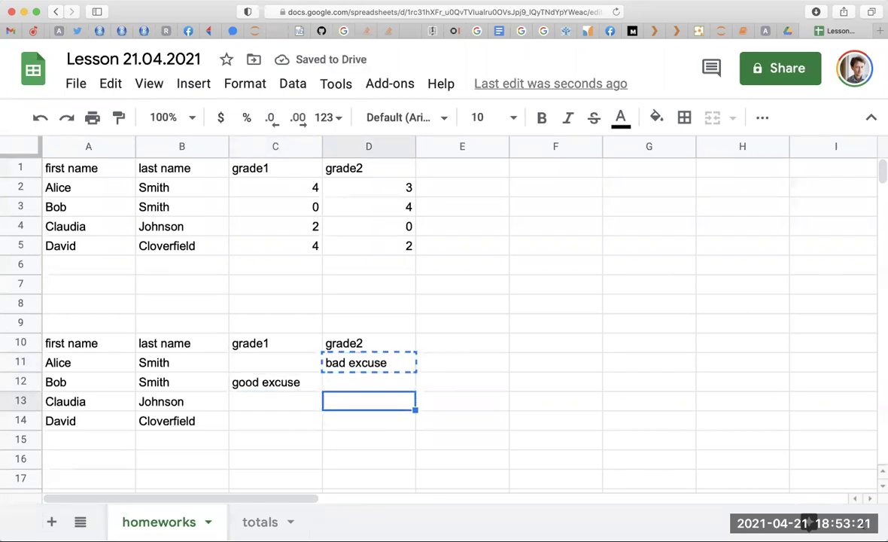
key("ctrl+v")
key("Down")
key("Up")
key("Up")
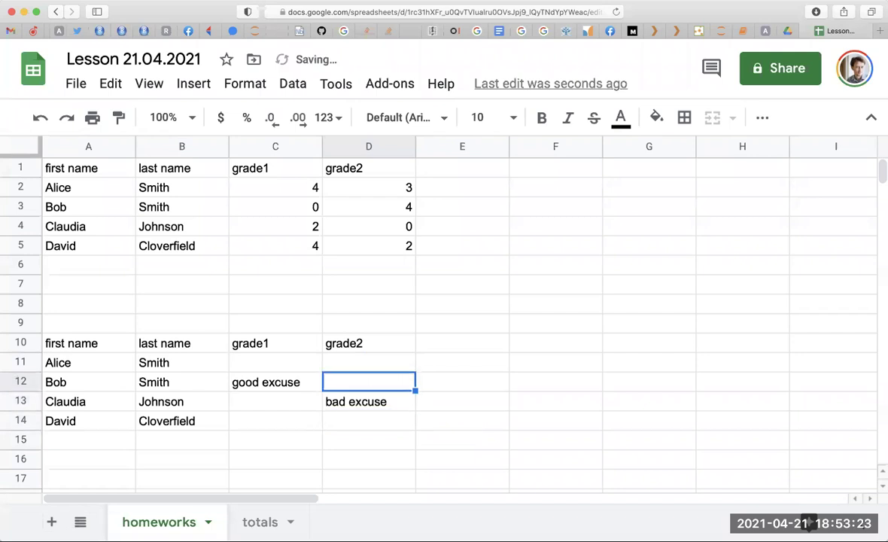
key("Up")
key("Up")
key("Up")
key("Up")
key("Up")
key("Up")
key("Up")
key("Up")
key("Up")
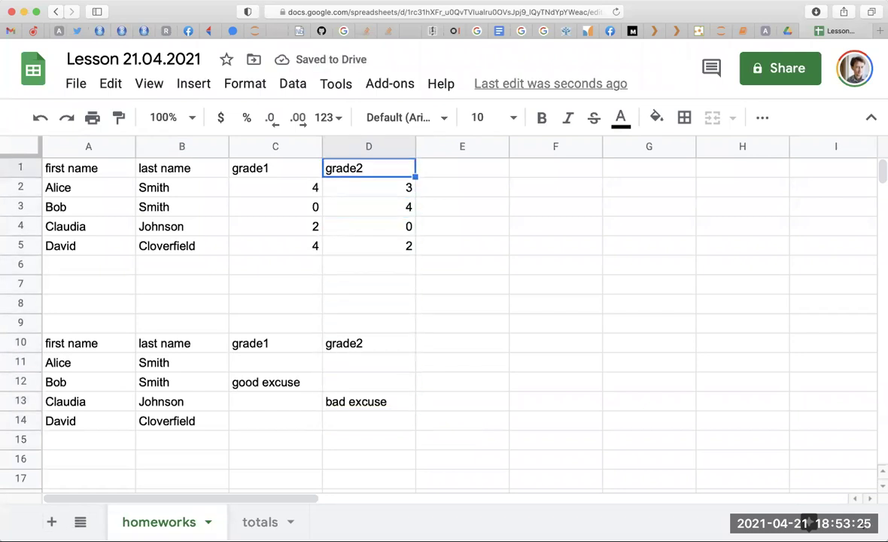
key("Right")
Enter the header 'average' in E1
type("average")
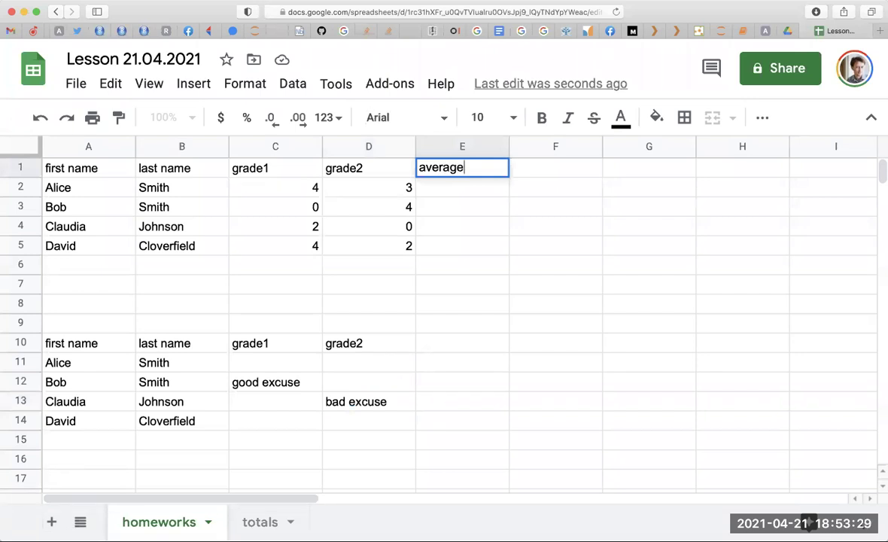
key("Return")
Start an AVERAGEIF formula in E2
type("=")
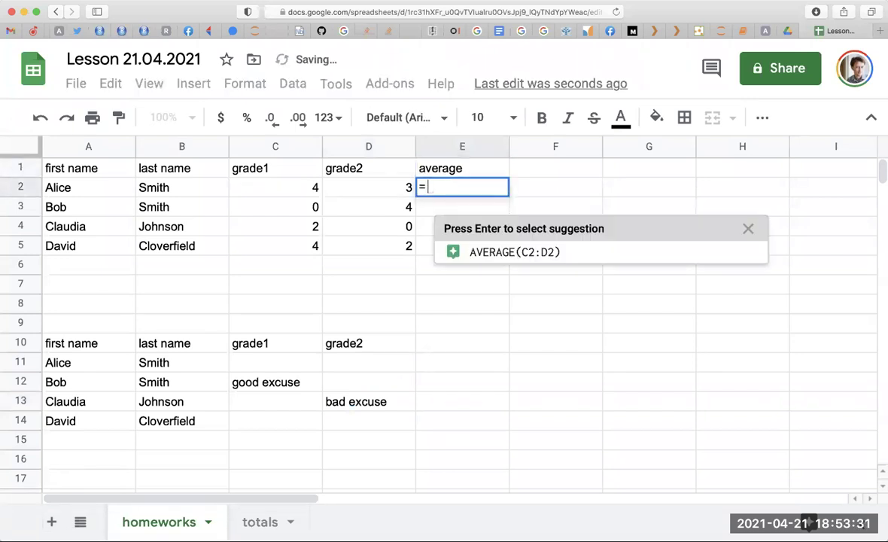
type("AVERAIF")
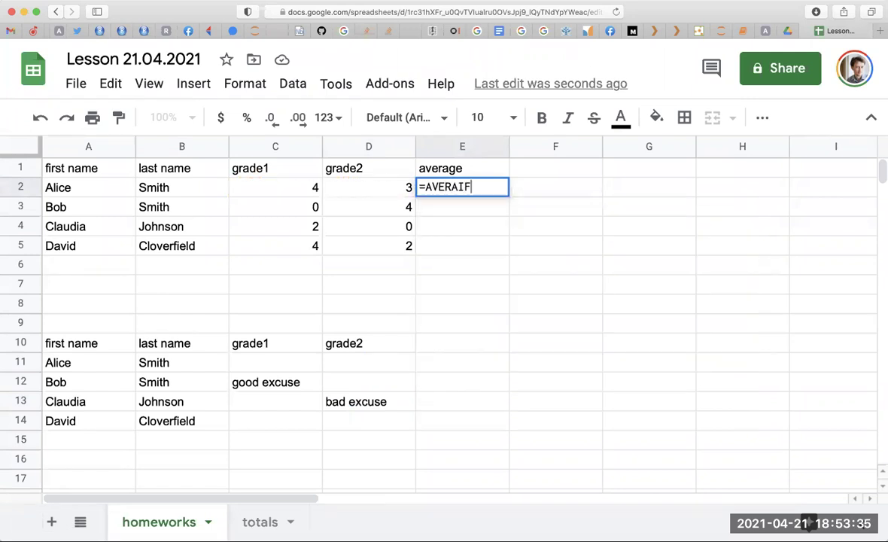
key("BackSpace")
key("BackSpace")
key("BackSpace")
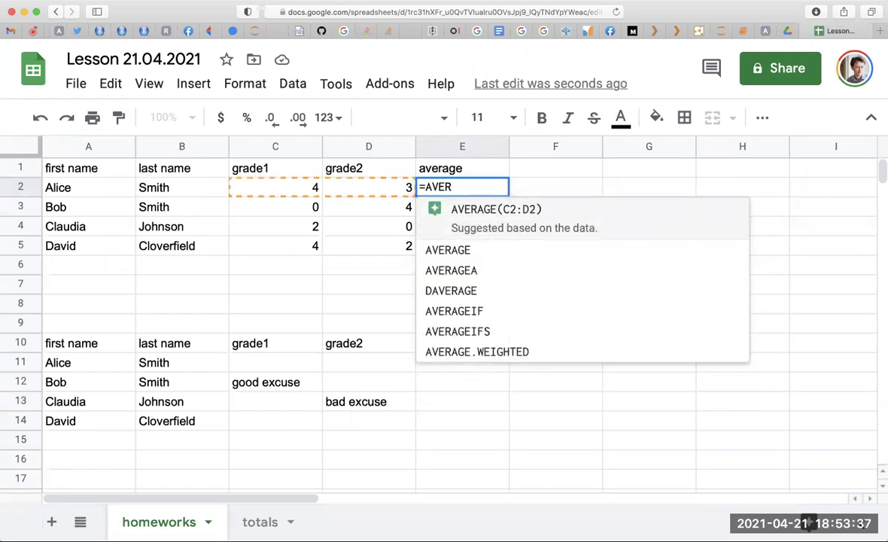
key("Down")
key("Down")
key("Down")
key("Down")
key("Up")
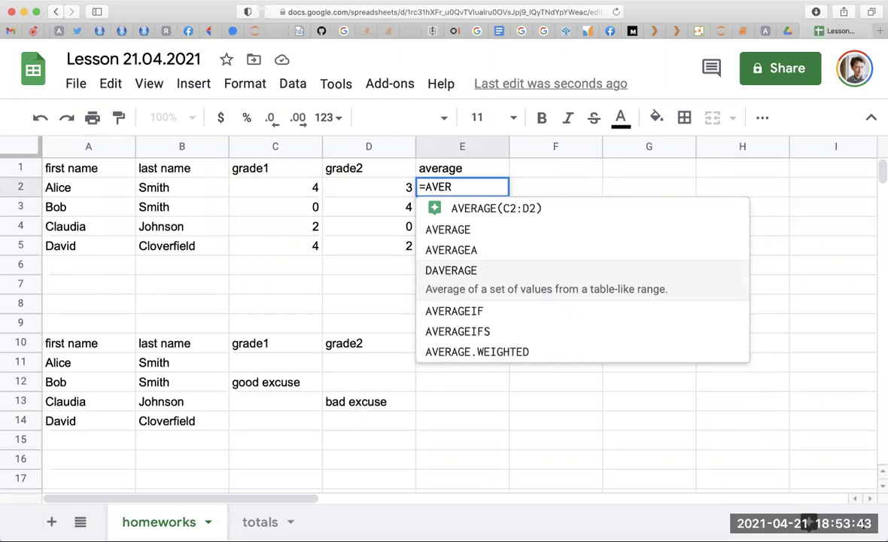
key("Tab")
key("BackSpace")
key("BackSpace")
key("BackSpace")
key("BackSpace")
key("BackSpace")
key("BackSpace")
key("BackSpace")
type("A")
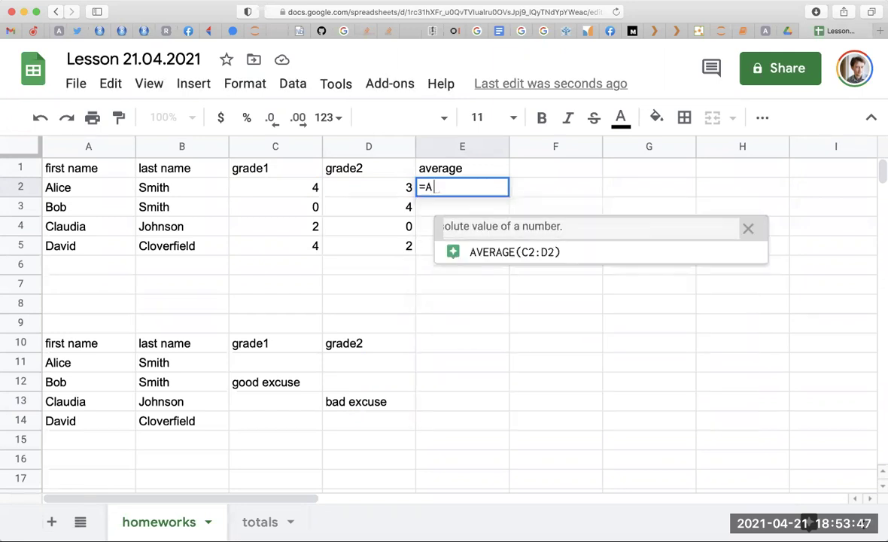
type("VERAGEI")
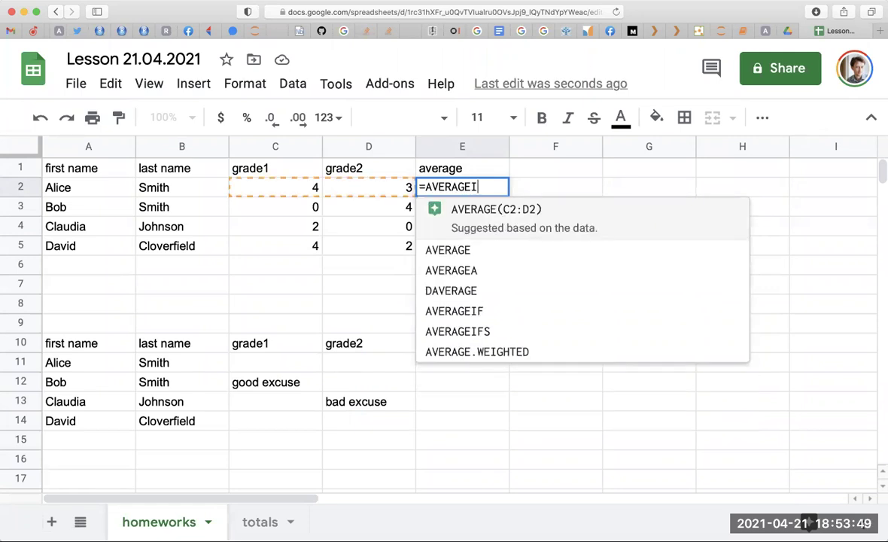
type("F")
key("Down")
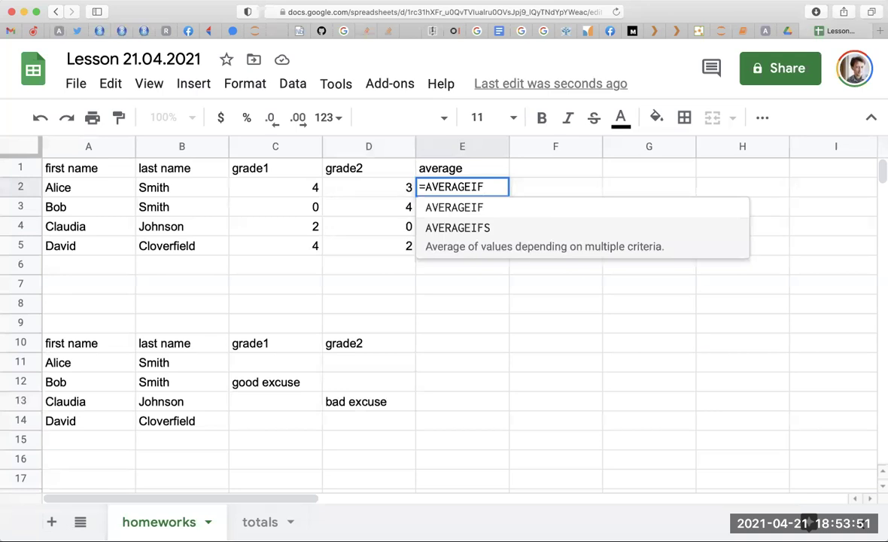
key("Up")
key("Tab")
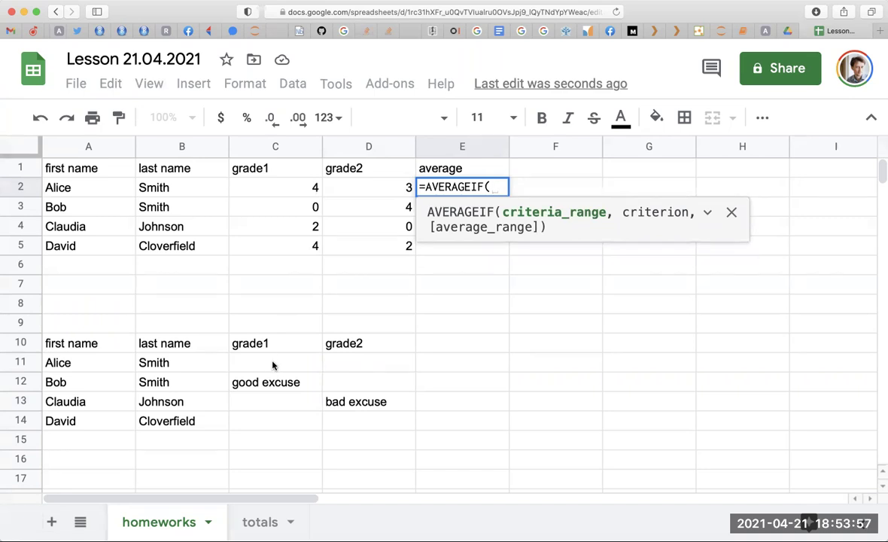
Complete E2 as =AVERAGEIF(C11:D11,"good excuse",C2:D2) and enter it
left_click_drag(272, 365, 331, 365)
type(",")
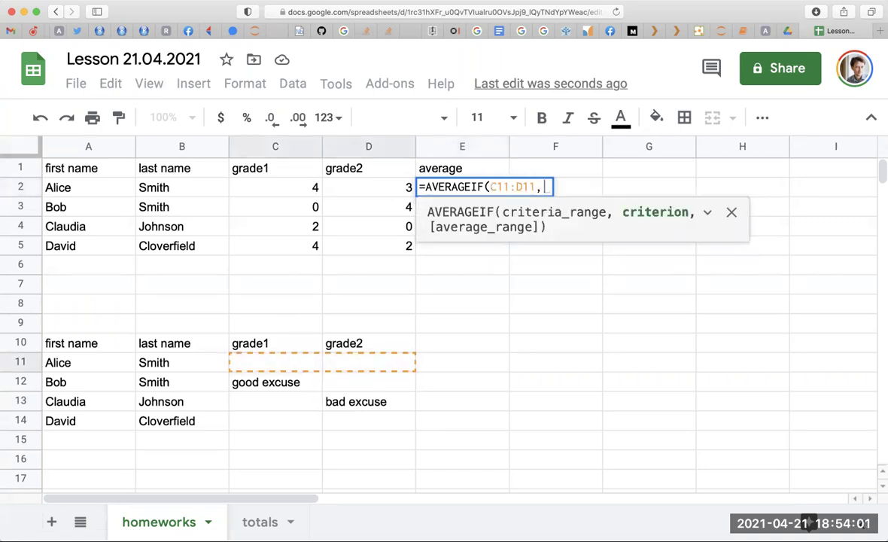
type("\"=good excuse\"")
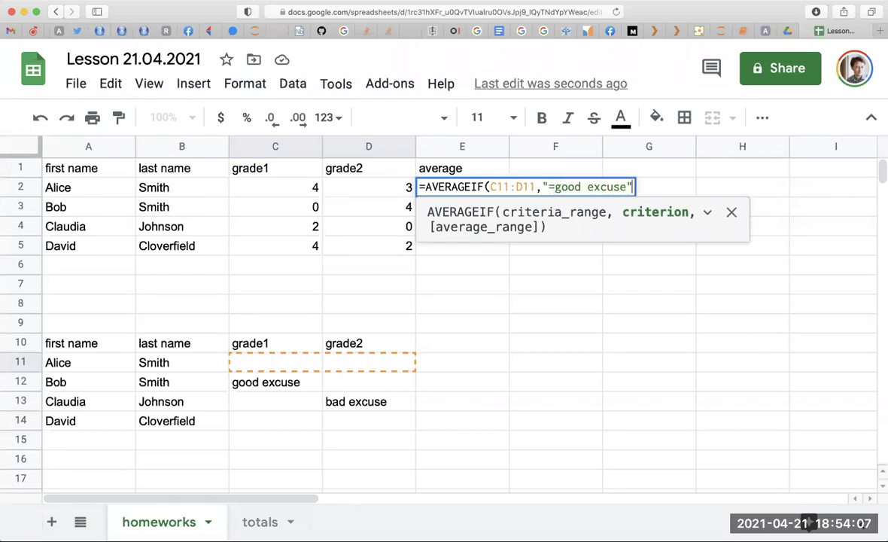
type(",")
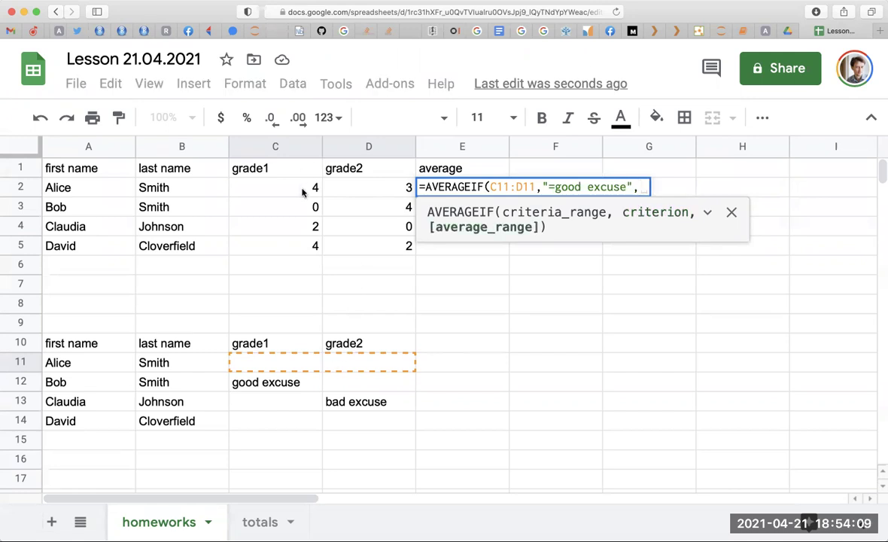
left_click(309, 188)
left_click_drag(342, 194, 348, 192)
type(")")
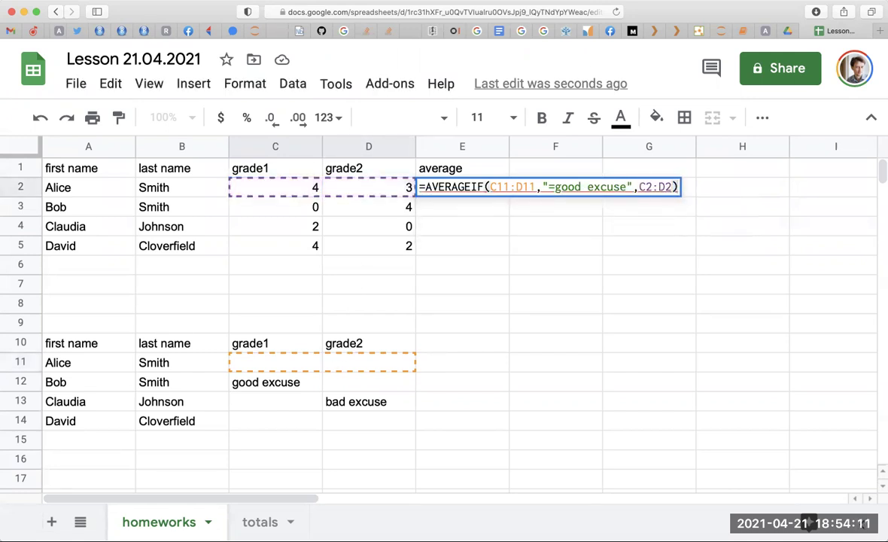
left_click(555, 187)
key("BackSpace")
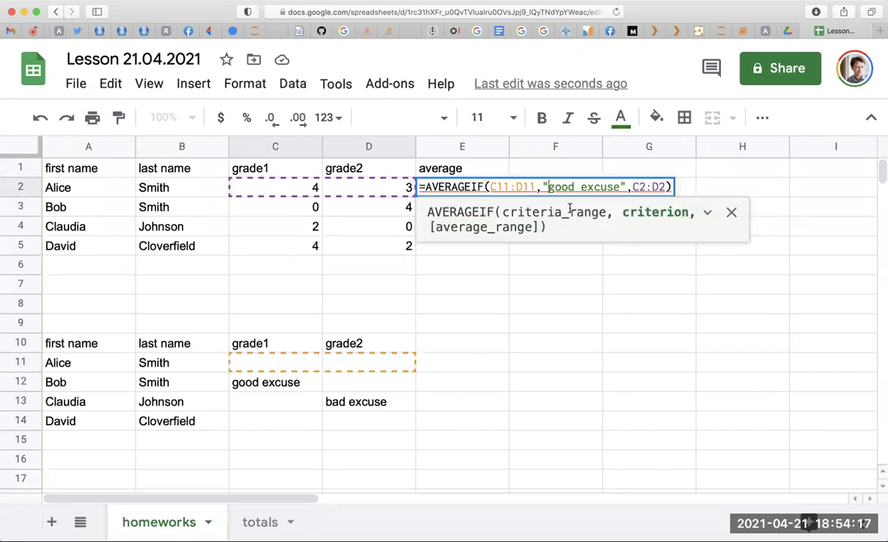
key("Return")
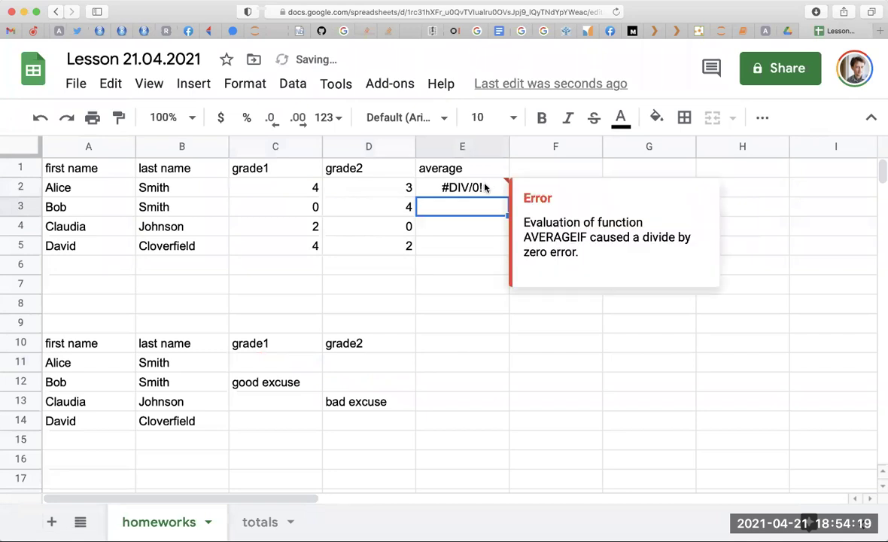
Put 'good excuse' in C11, D11, D12, C13, C14 and D14
left_click(255, 363)
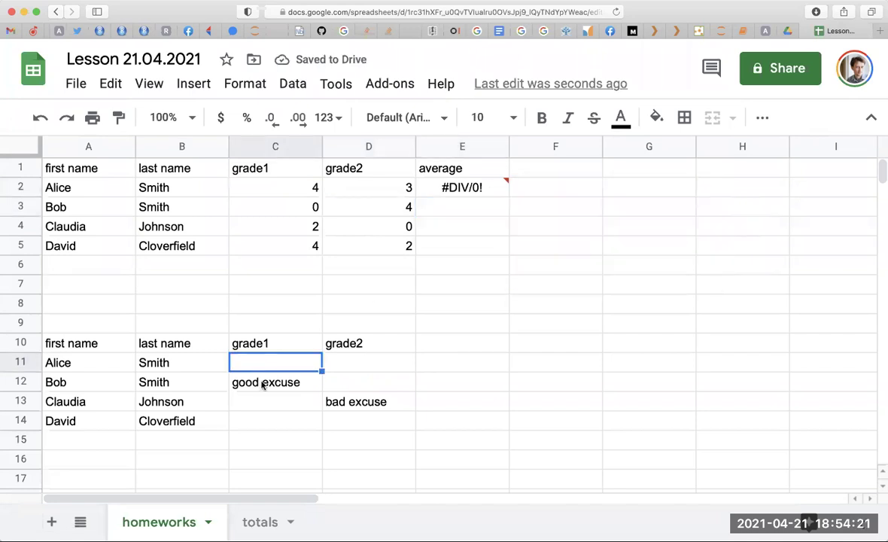
type("g")
key("Return")
left_click(255, 363)
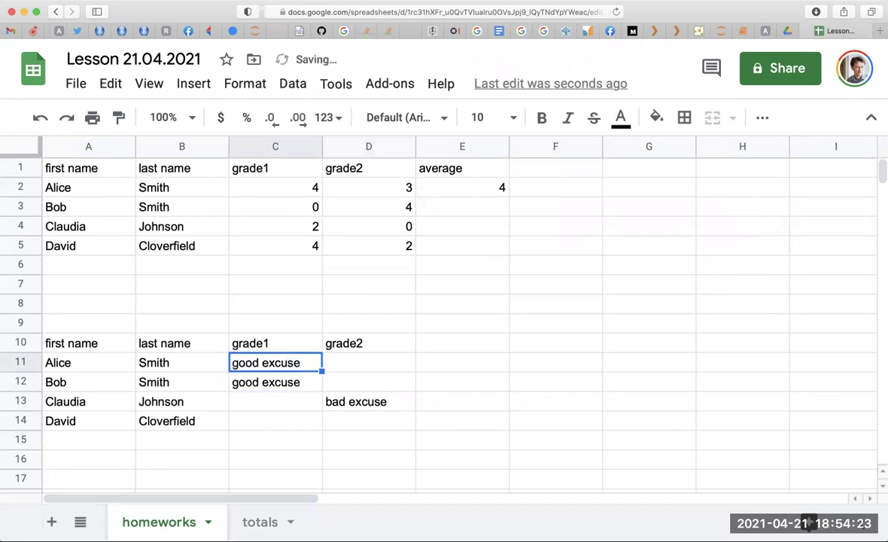
key("cmd+c")
key("Right")
key("cmd+v")
key("Down")
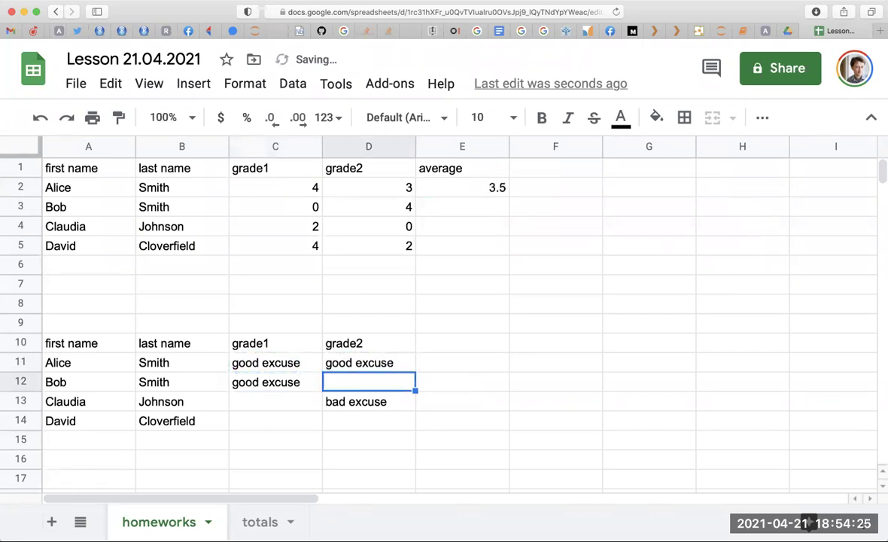
key("cmd+v")
key("Down")
key("Left")
key("cmd+v")
key("Down")
key("cmd+v")
key("Right")
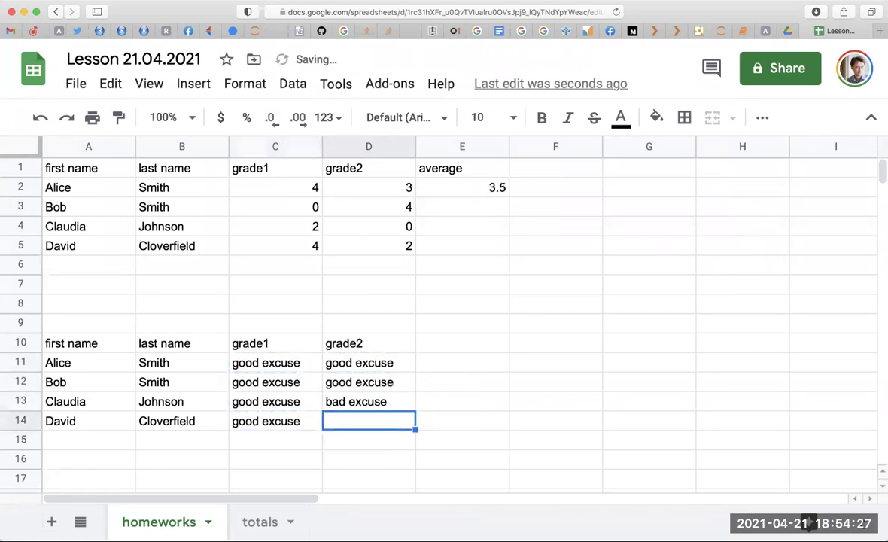
key("cmd+v")
Fill E2's AVERAGEIF formula down to E5, giving 3.5, 2, 2, 3
double_click(468, 191)
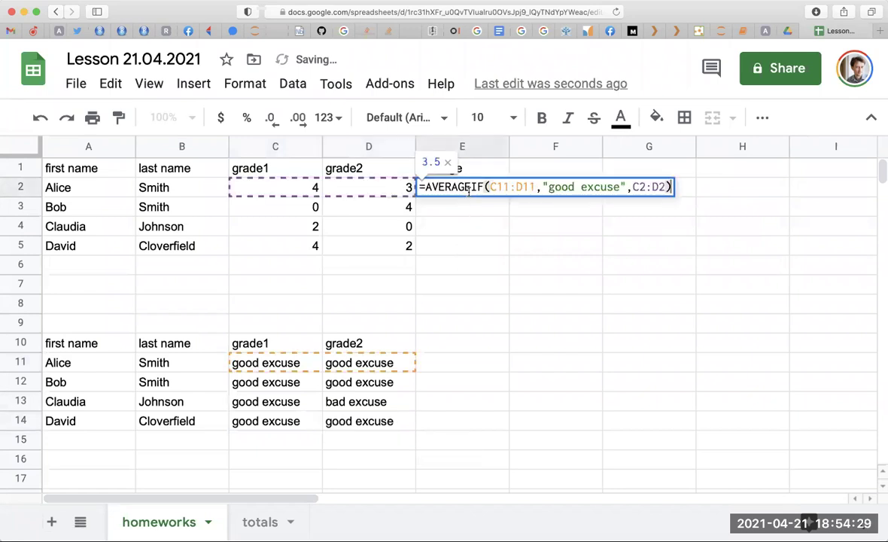
key("Escape")
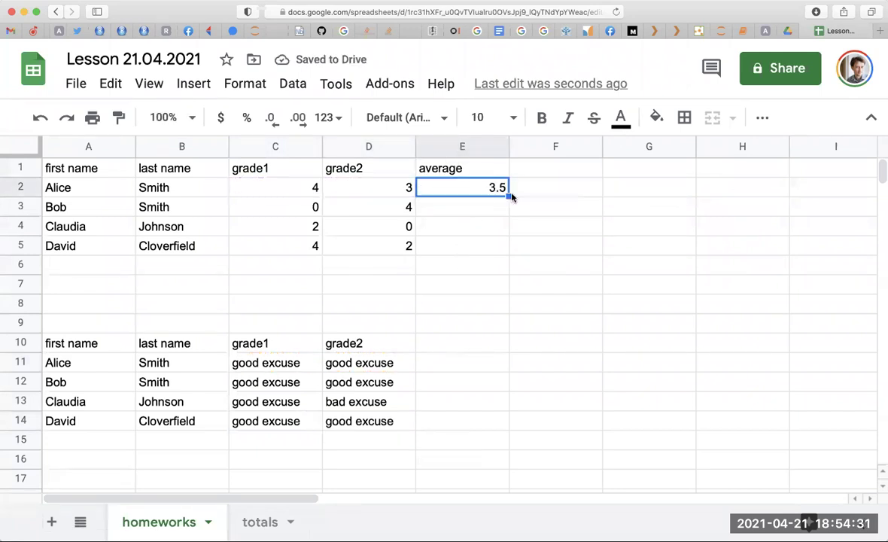
left_click_drag(508, 197, 509, 244)
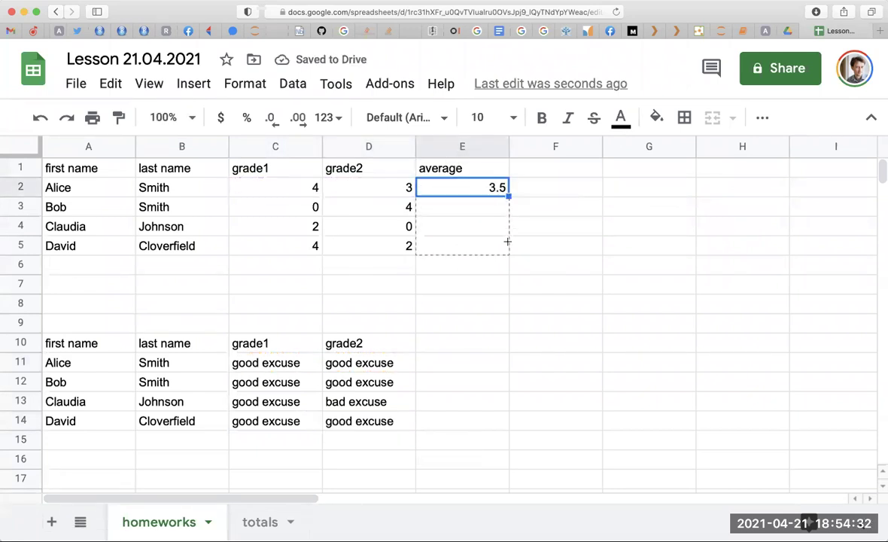
left_click(479, 284)
double_click(473, 232)
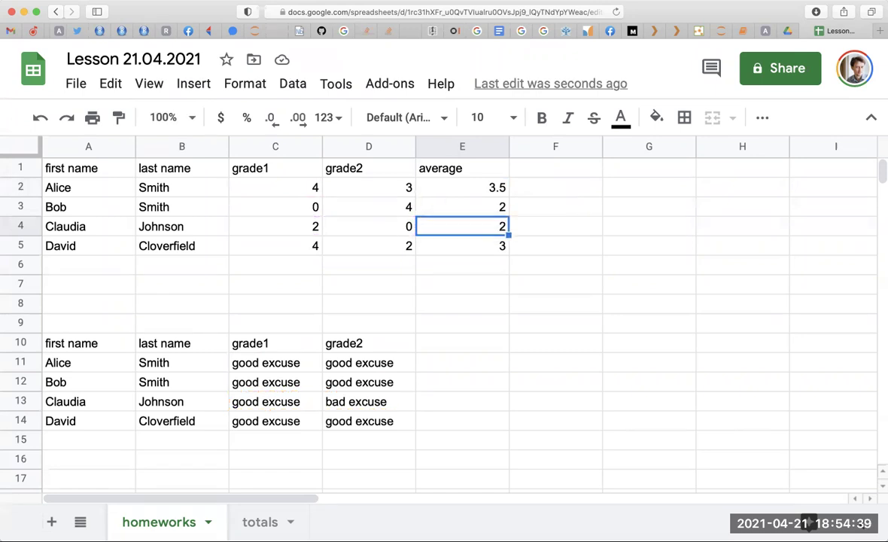
double_click(474, 213)
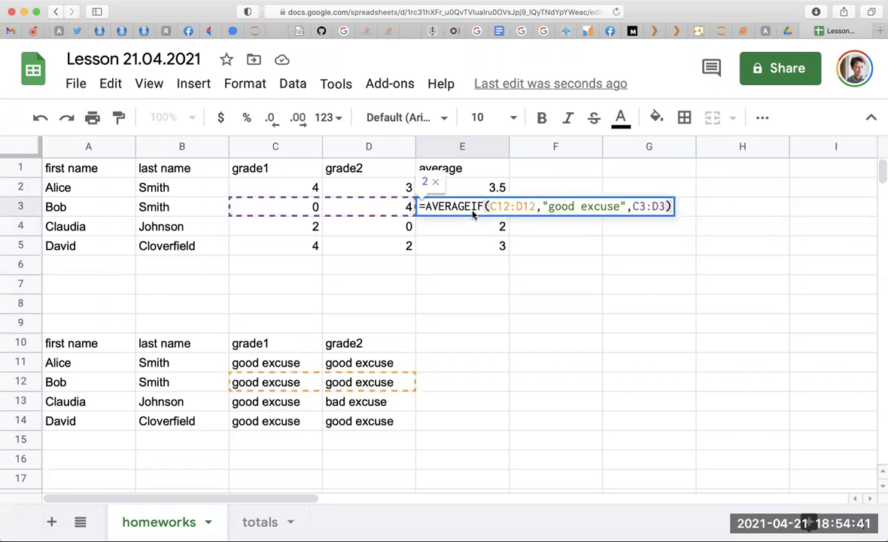
key("Escape")
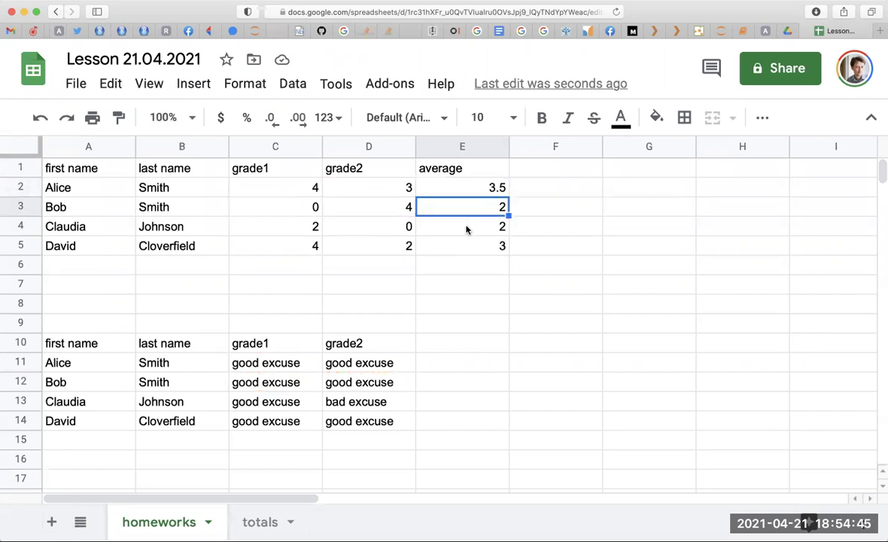
double_click(466, 229)
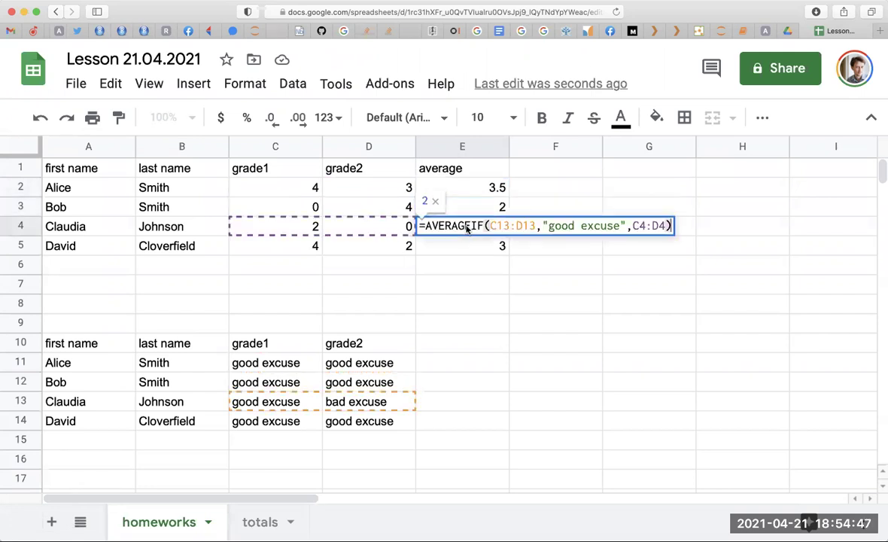
key("Escape")
double_click(470, 188)
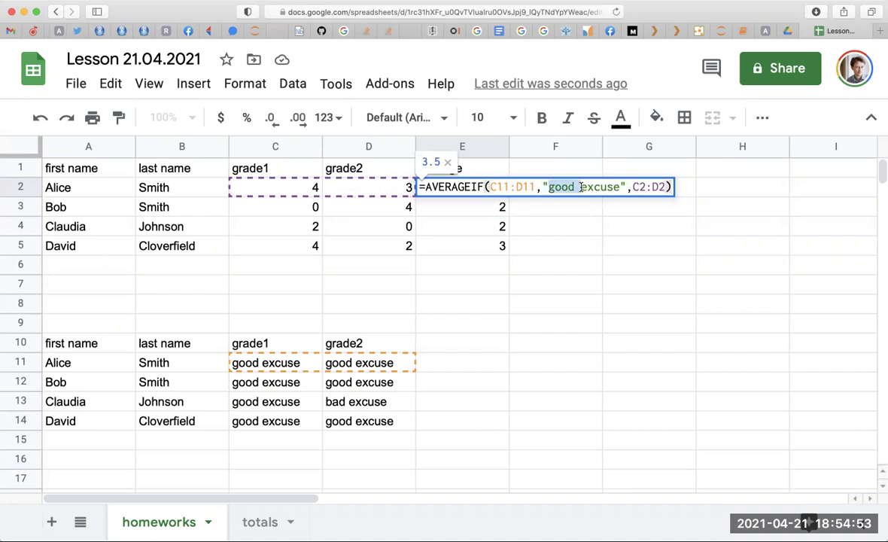
double_click(566, 187)
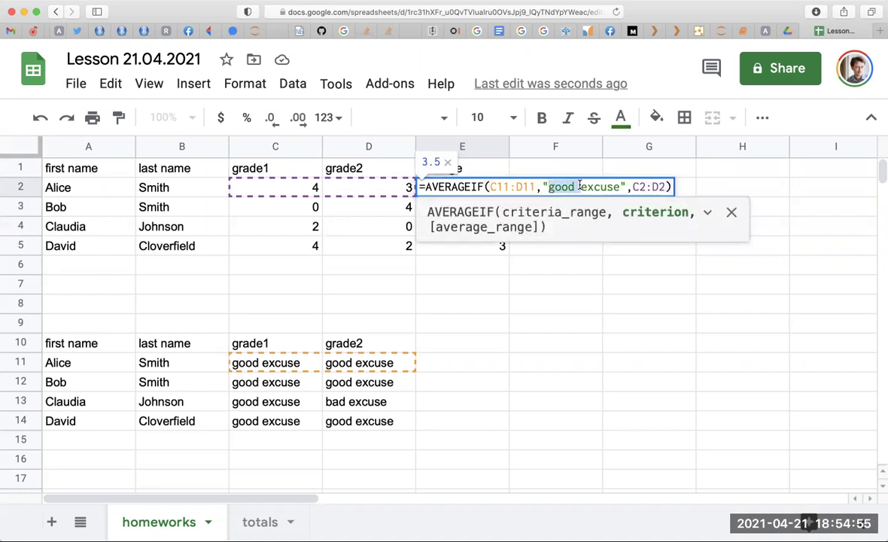
type("bad")
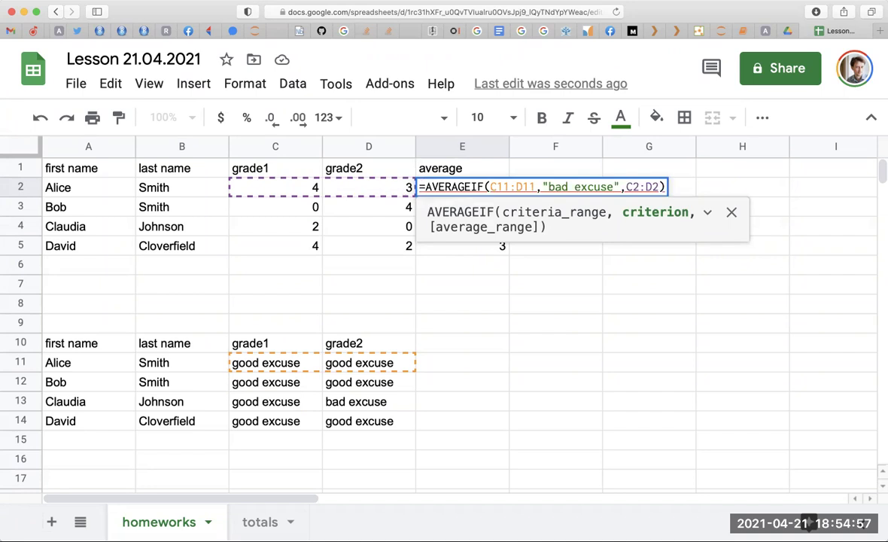
key("Return")
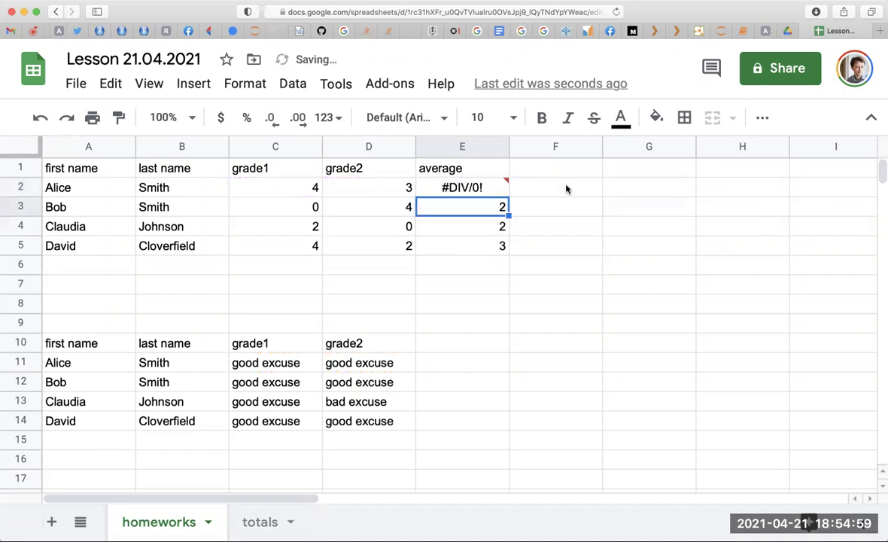
double_click(461, 181)
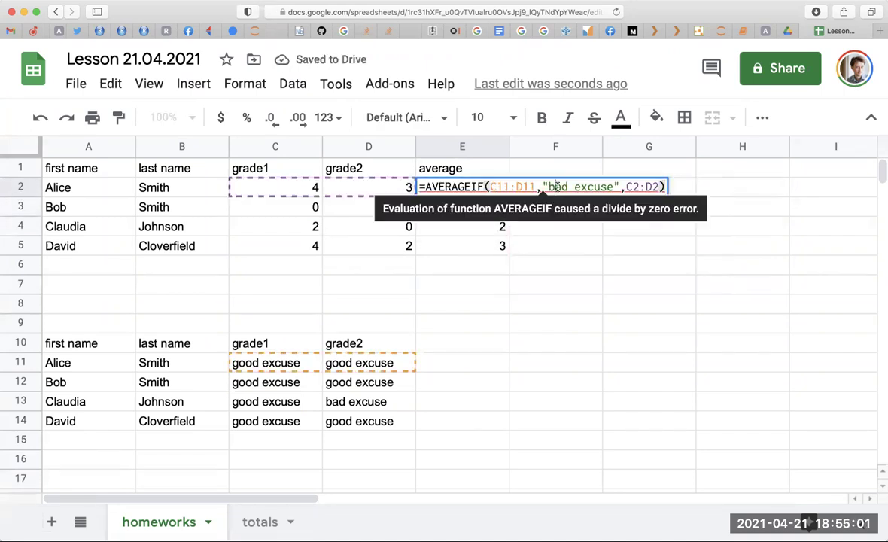
left_click_drag(542, 187, 617, 186)
type("goo")
key("BackSpace")
key("BackSpace")
key("BackSpace")
type("\"good excuse\"")
key("Return")
left_click(500, 187)
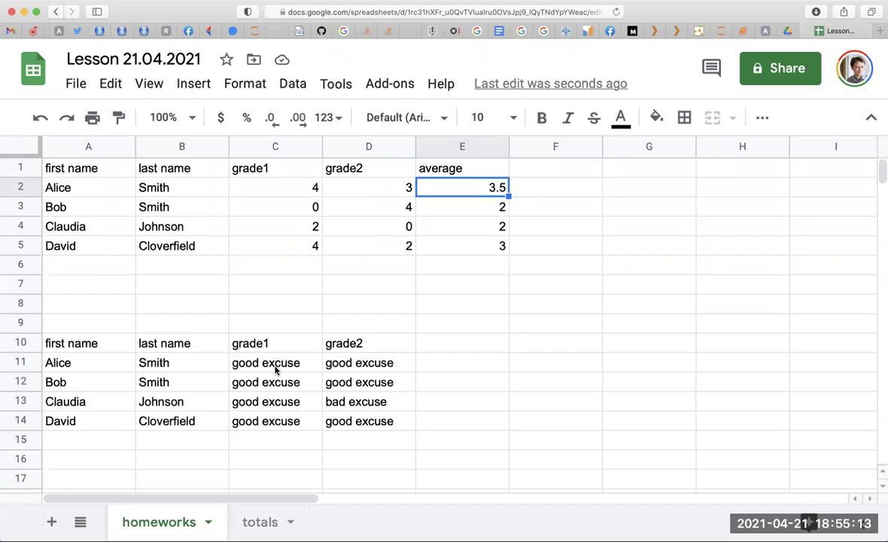
left_click(353, 403)
left_click(458, 244)
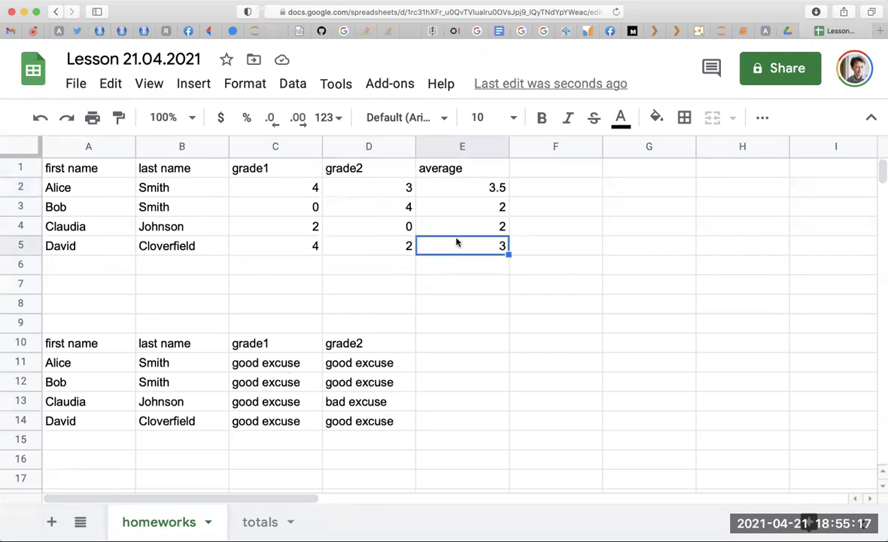
left_click(497, 182)
double_click(499, 185)
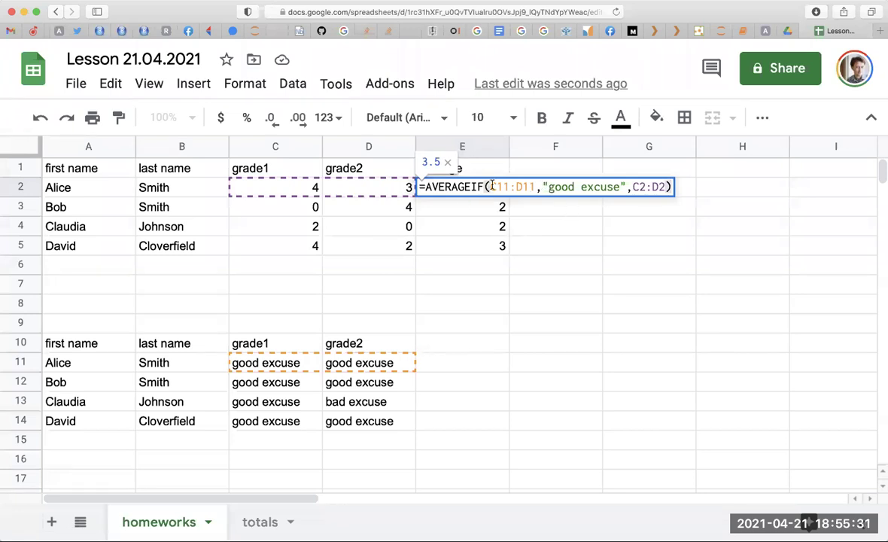
left_click_drag(490, 187, 624, 186)
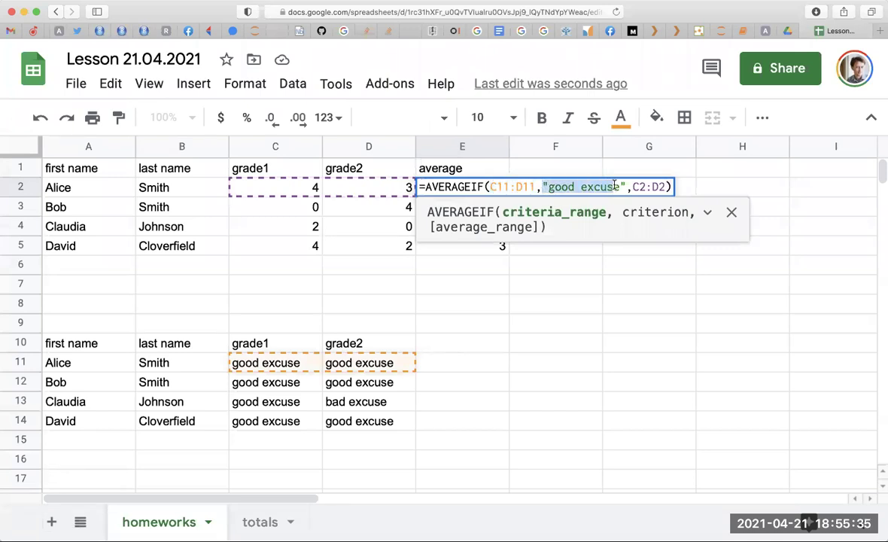
key("Escape")
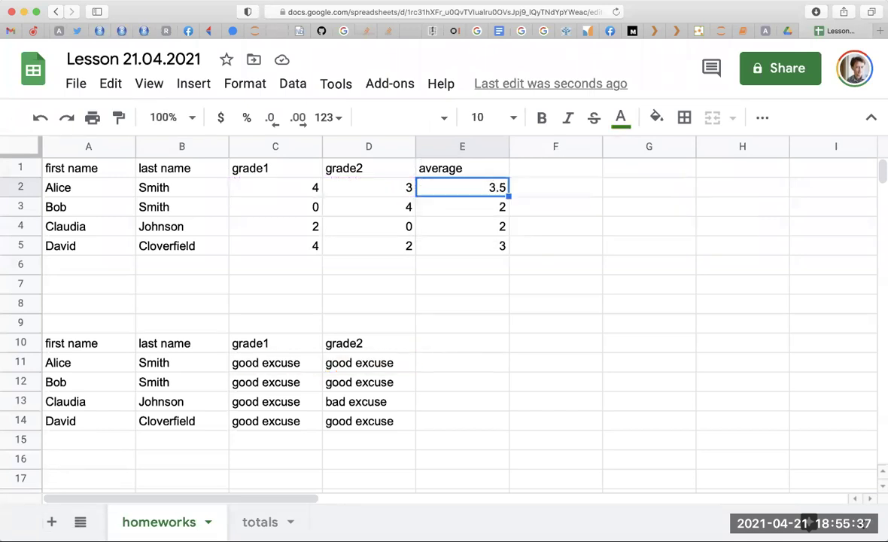
left_click(483, 283)
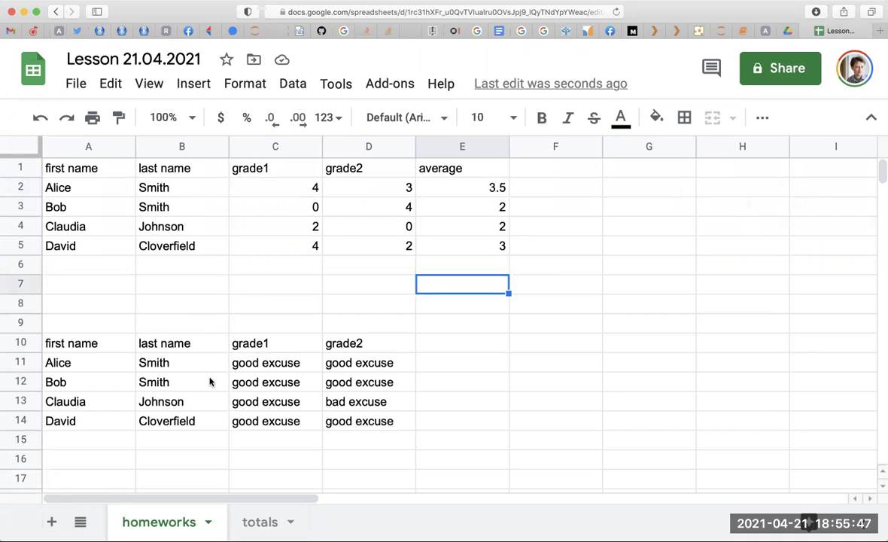
key("Up")
key("Up")
key("Right")
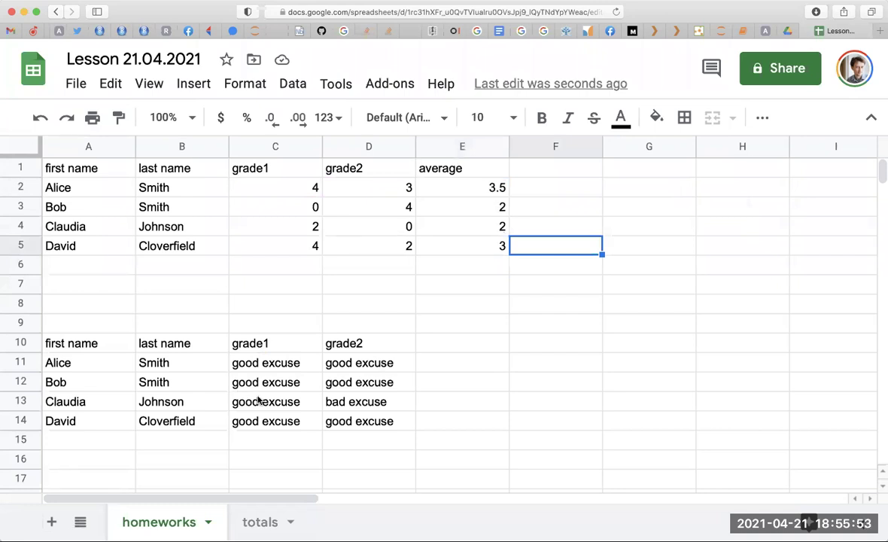
left_click(76, 323)
Delete the excuse table A10:D14 and the averages in column E
left_click_drag(87, 345, 387, 430)
key("Delete")
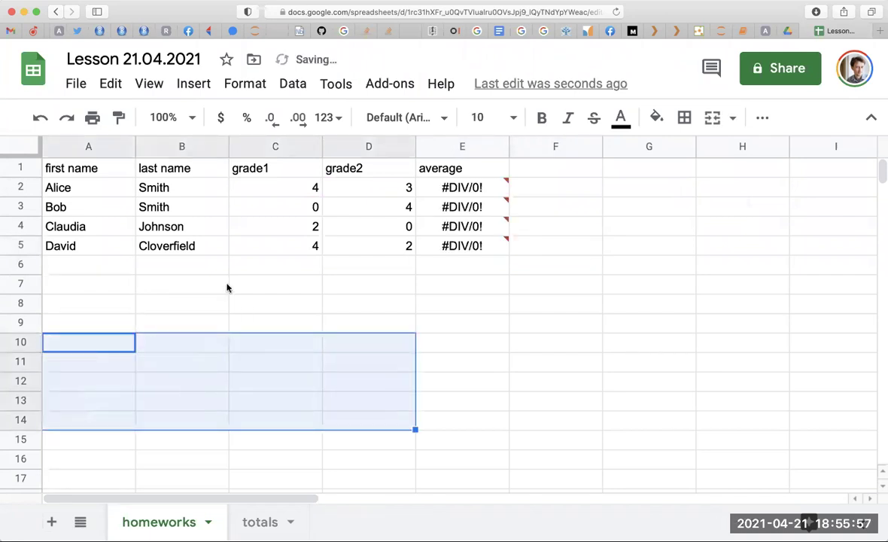
left_click(226, 287)
left_click(462, 146)
key("Delete")
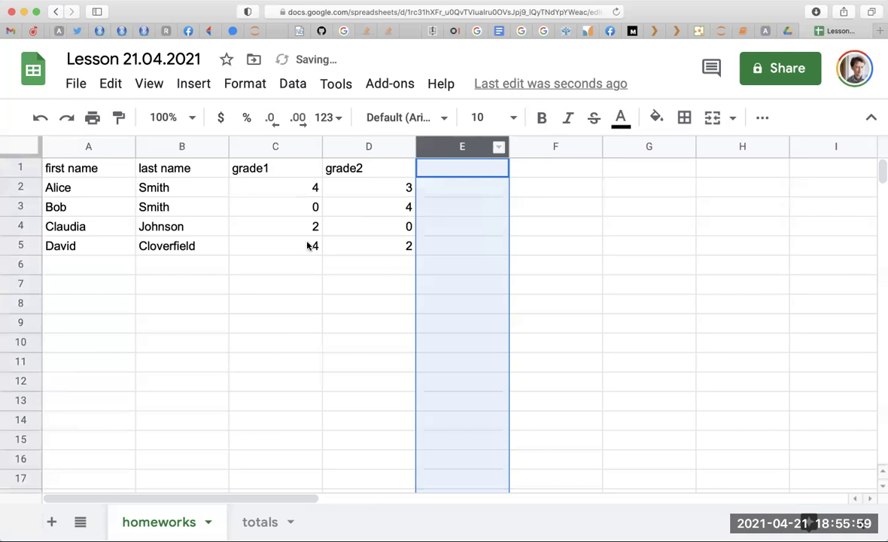
left_click(309, 246)
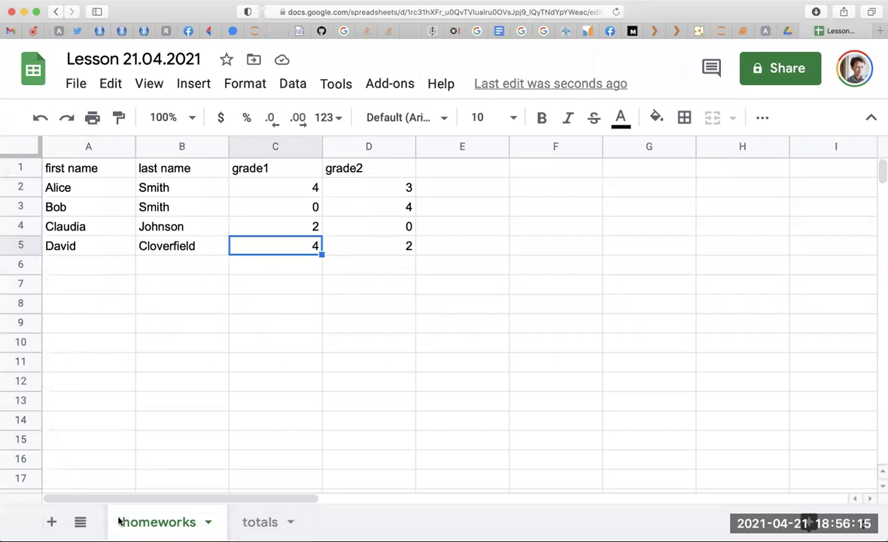
Add a new sheet with the headers student, course and grade
left_click(51, 522)
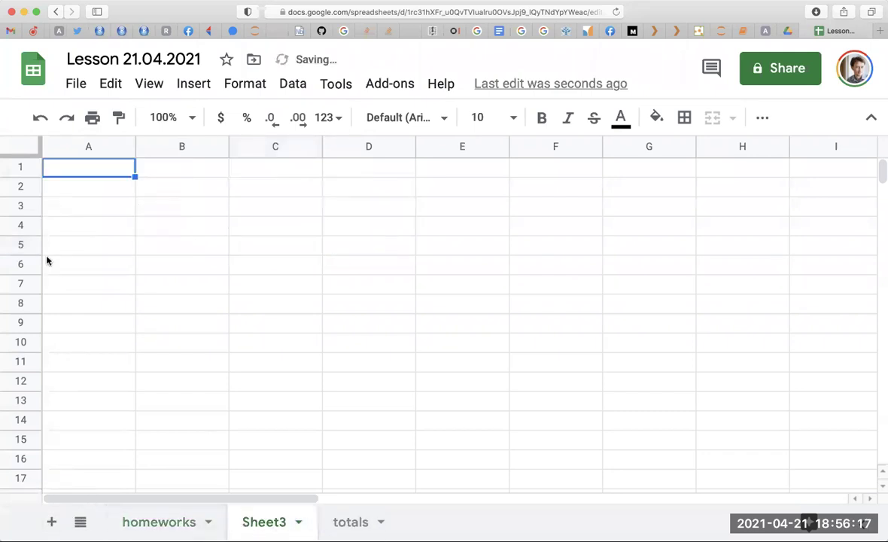
type("student")
key("Tab")
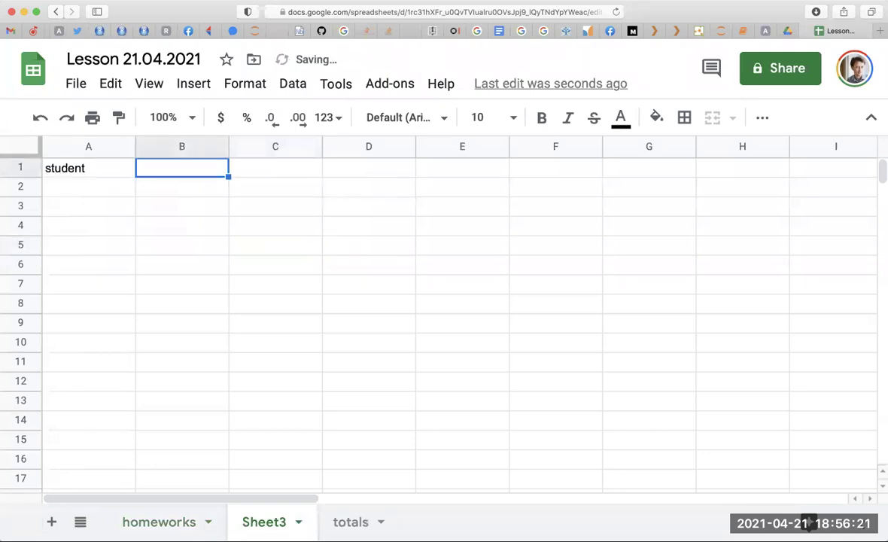
type("date")
key("BackSpace")
key("BackSpace")
key("BackSpace")
type("ourse")
key("Tab")
type("grade")
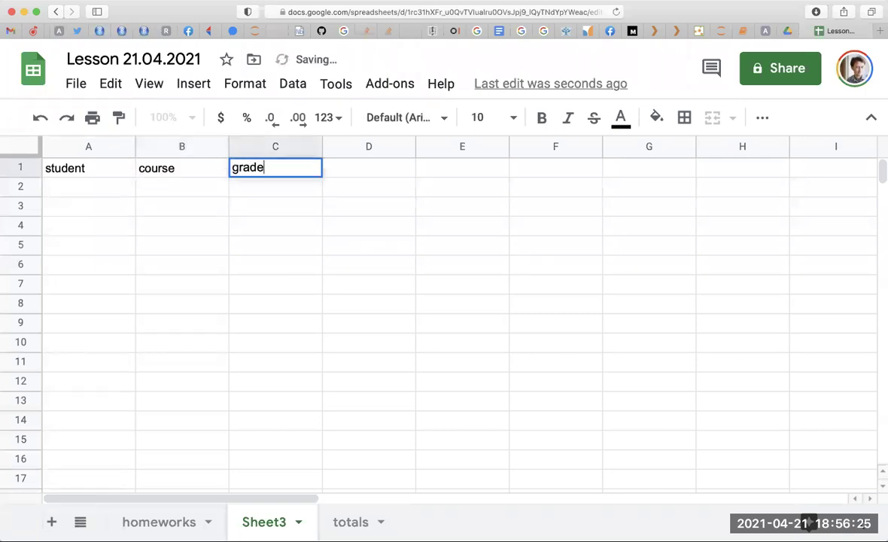
key("Return")
Enter Alice's rows: Algebra 5 and Geometry 2
type("Alice")
key("Tab")
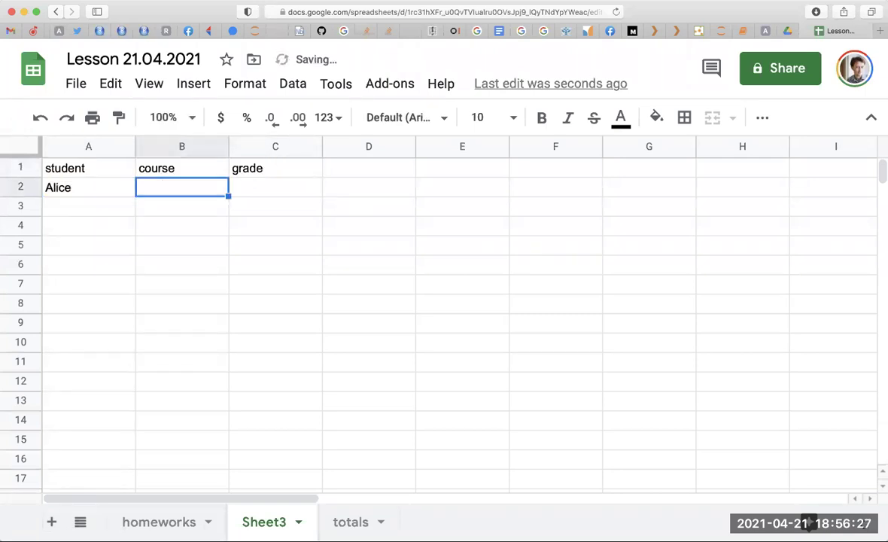
type("Algebra")
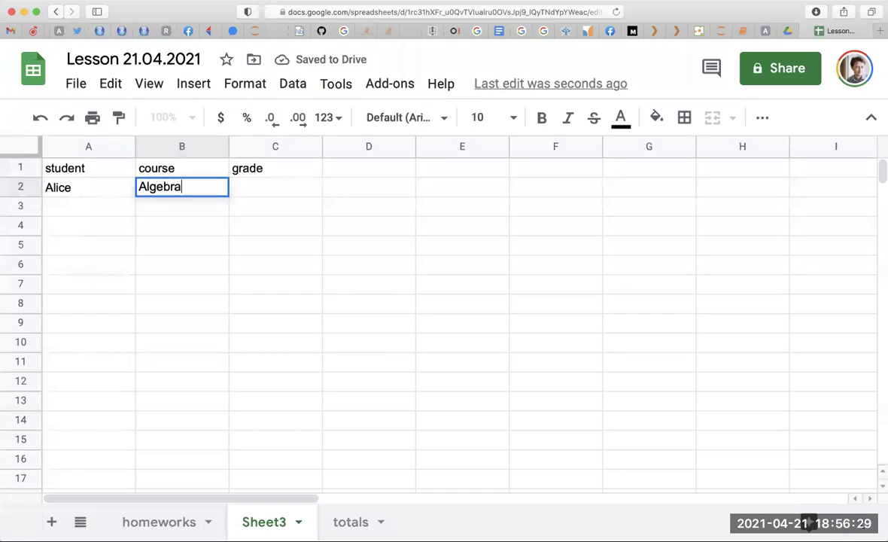
key("Tab")
type("5")
key("Return")
type("Alice")
key("BackSpace")
key("BackSpace")
key("BackSpace")
type("ice")
key("Tab")
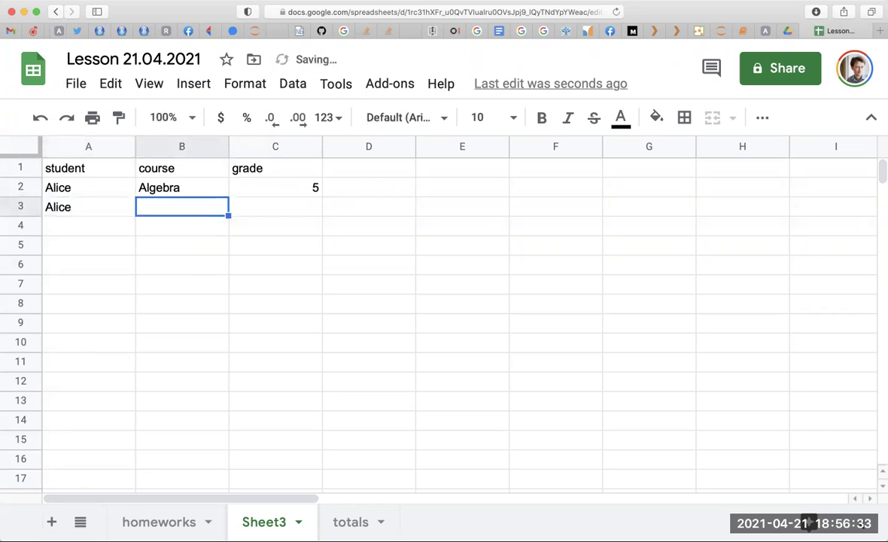
type("B")
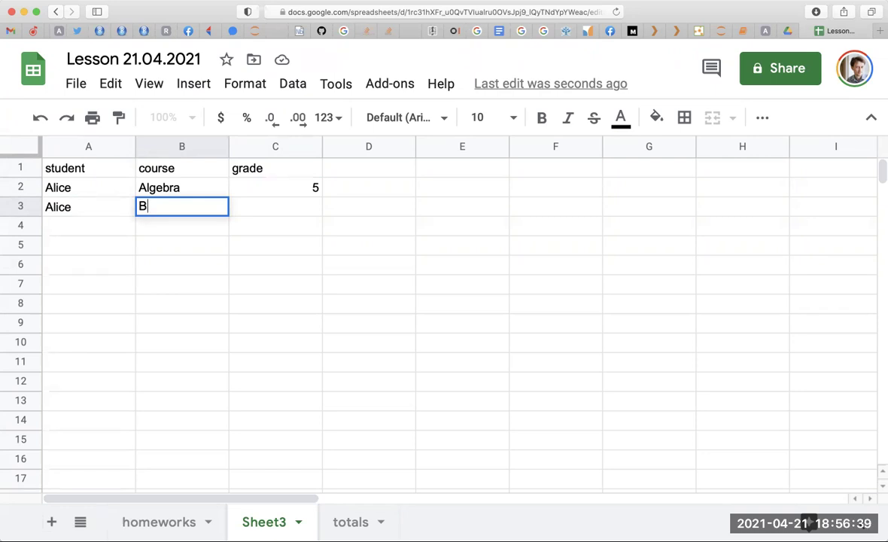
key("BackSpace")
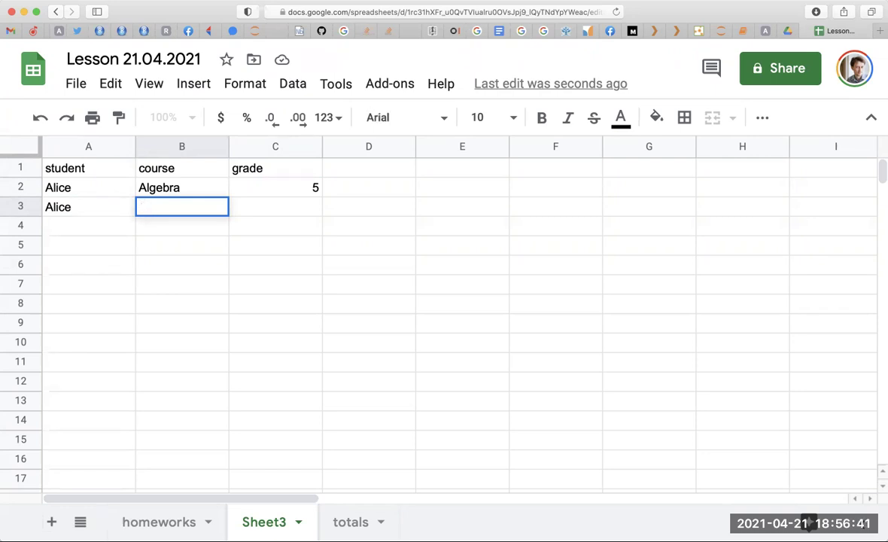
type("Geometry")
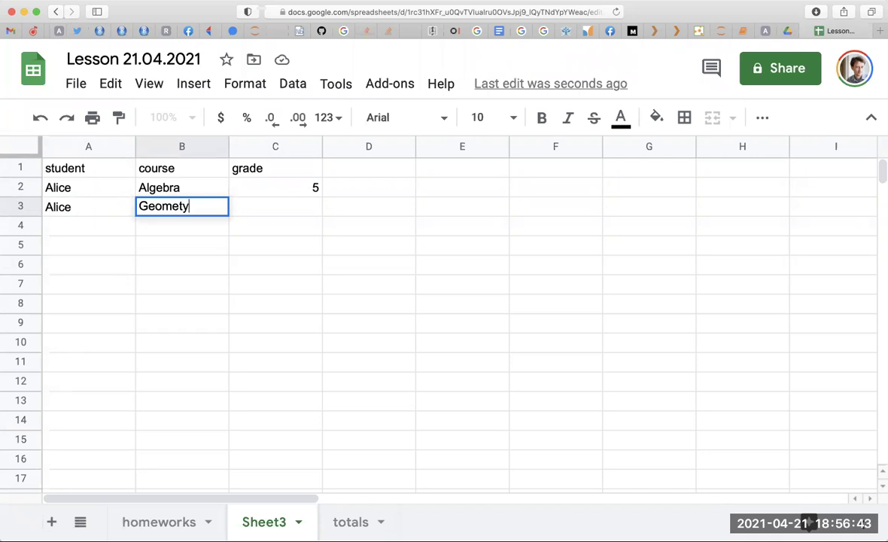
key("Tab")
type("2")
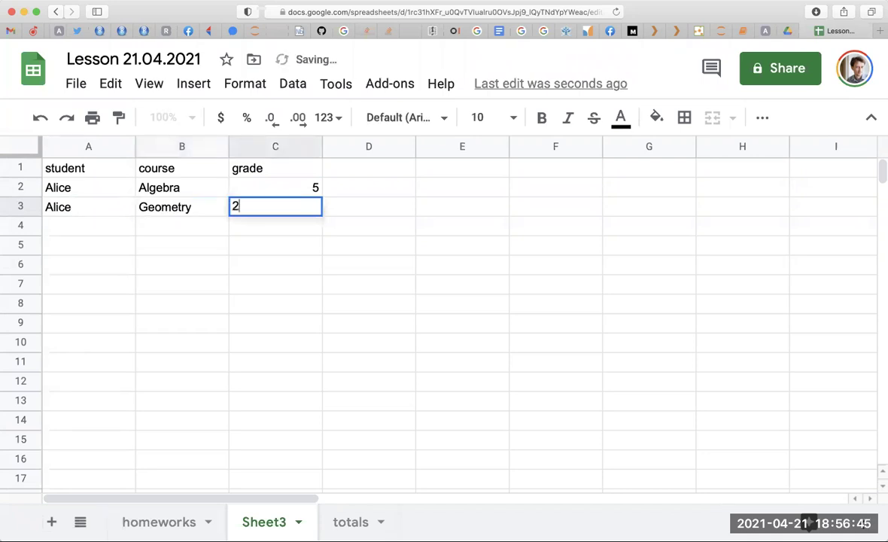
key("Return")
Enter Bob's rows: Algebra 3 and Geometry 4
type("Bob")
key("Tab")
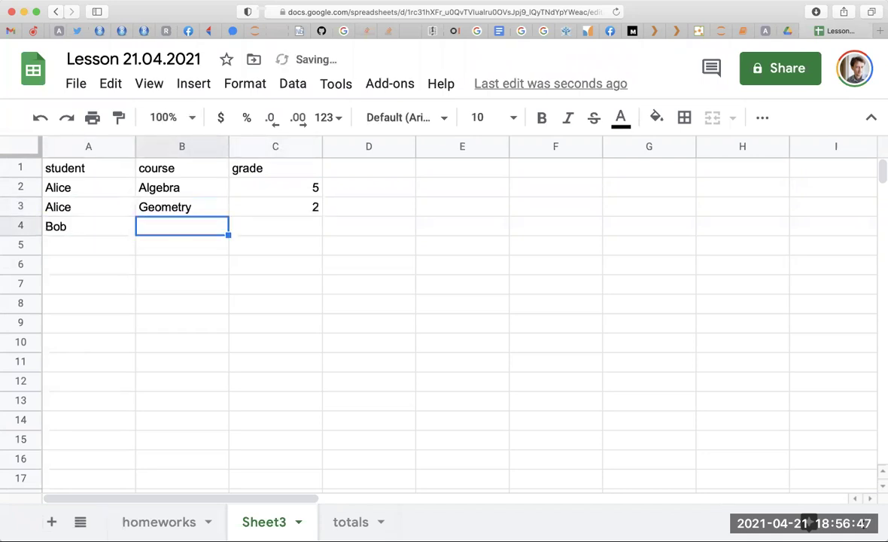
type("Algebra")
key("Tab")
type("3")
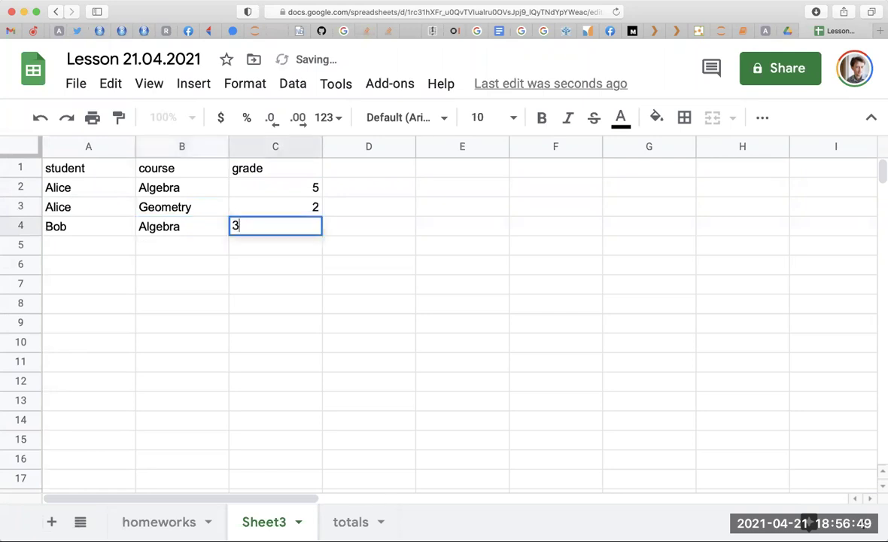
key("Tab")
key("Return")
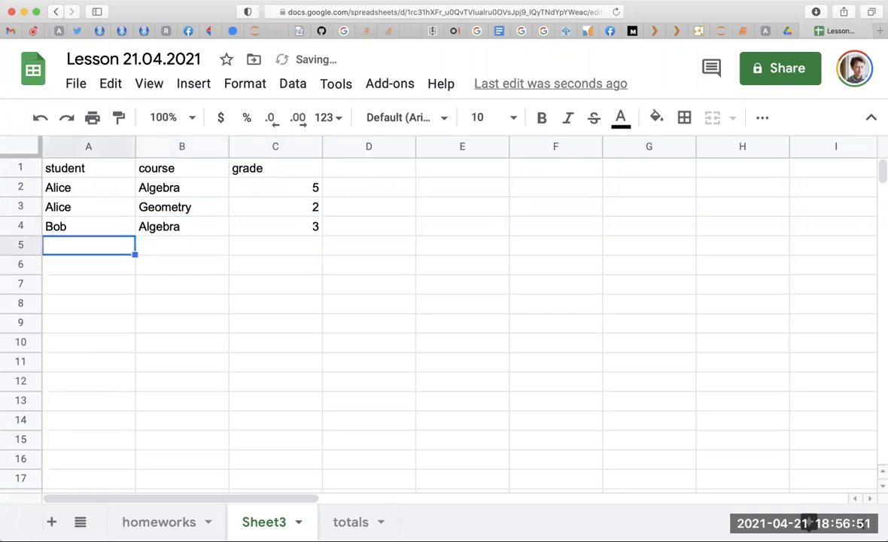
type("Bob")
key("Tab")
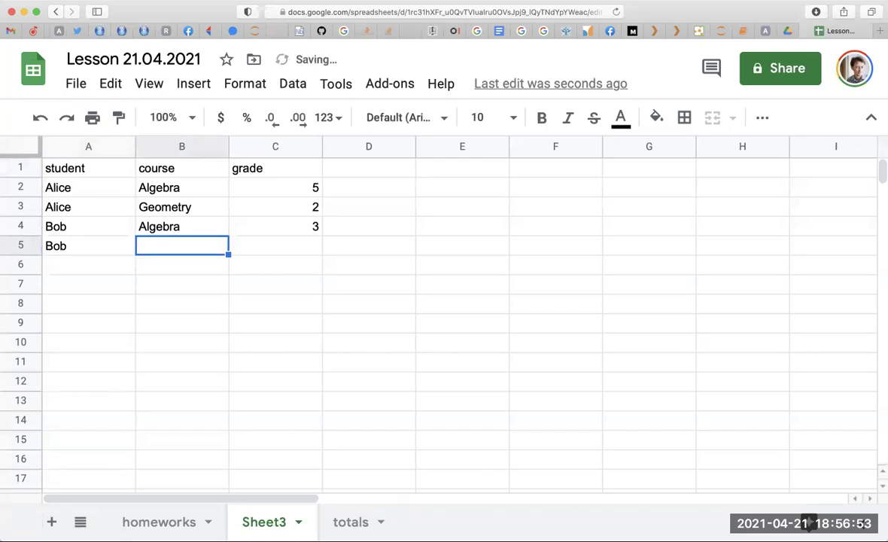
type("Geometry")
key("Tab")
type("4")
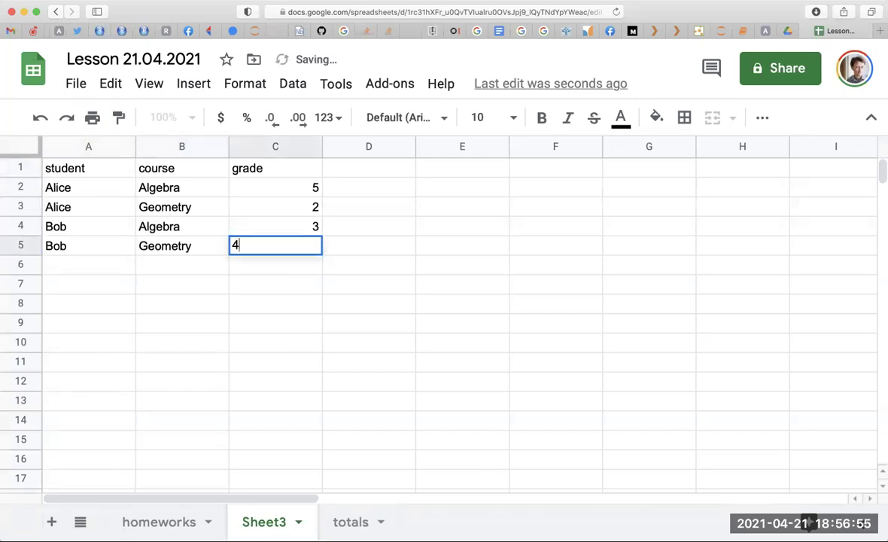
key("Return")
Insert a pivot table from Sheet3!A1:C5 on a new sheet
left_click(85, 167)
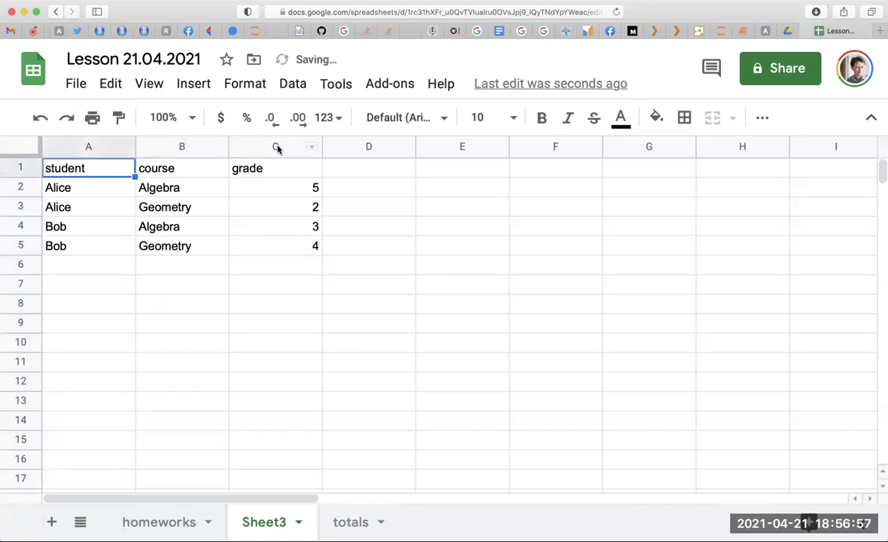
left_click(293, 86)
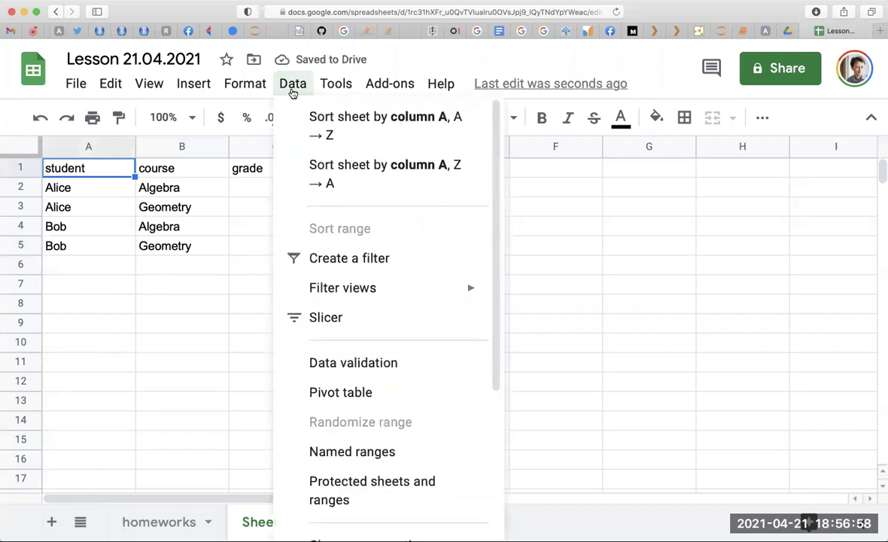
left_click(331, 392)
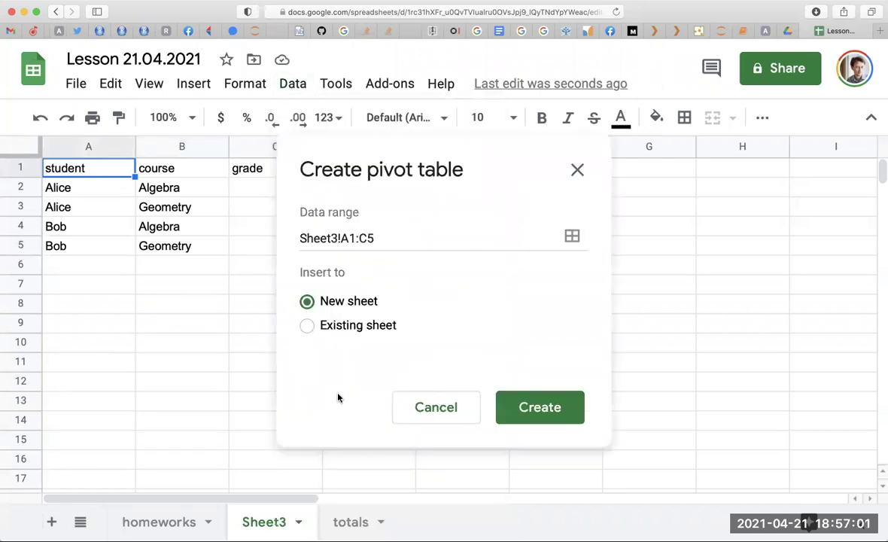
left_click(503, 406)
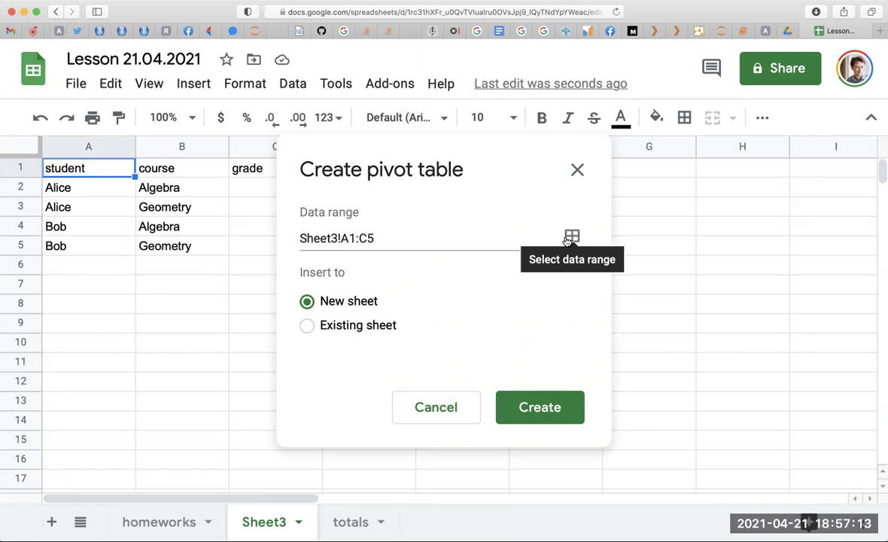
left_click(539, 415)
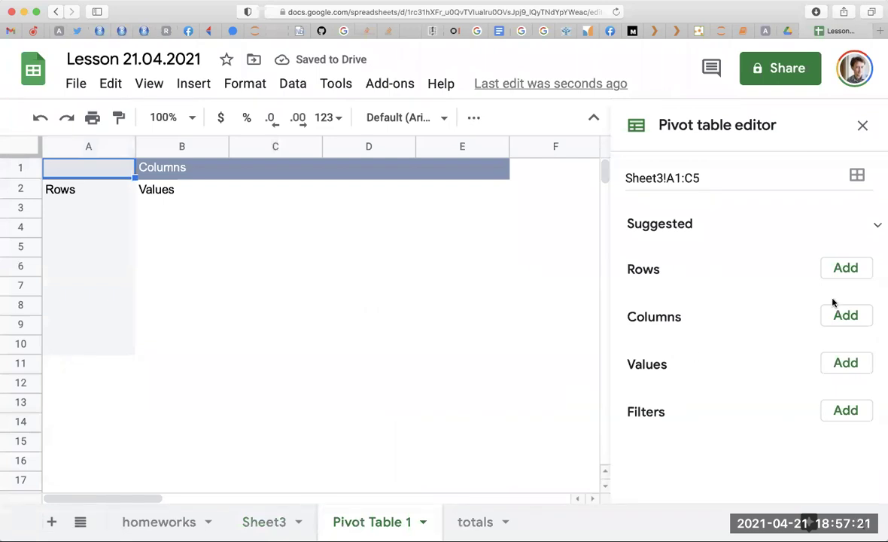
Set pivot rows to student, columns to course, and values to SUM of grade
left_click(846, 273)
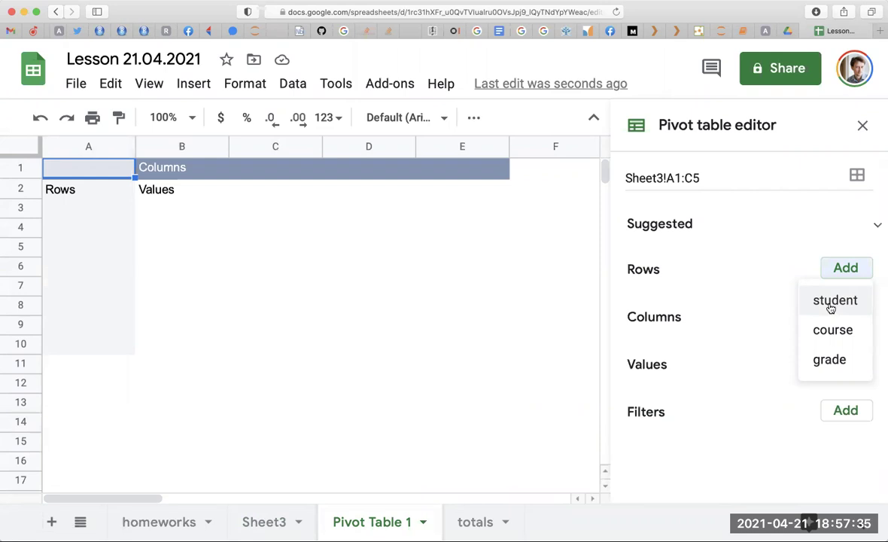
left_click(831, 301)
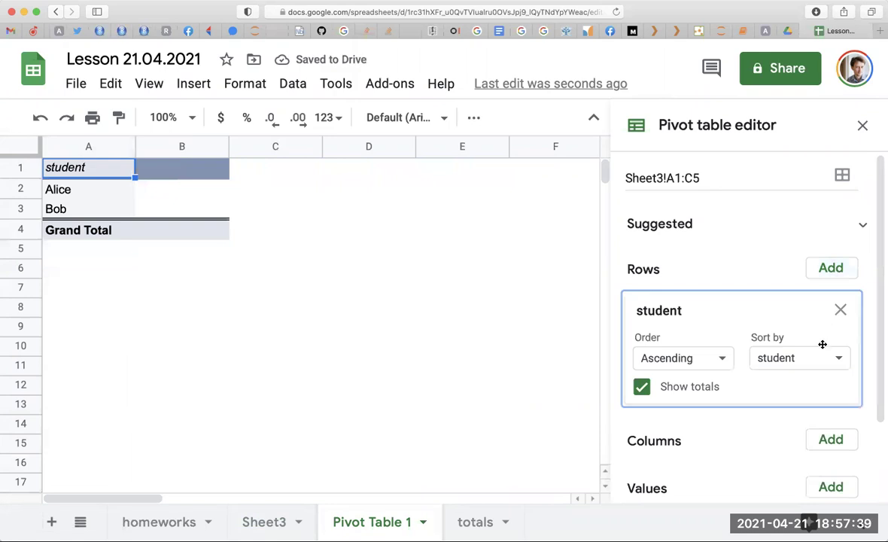
scroll(765, 426, "down", 2)
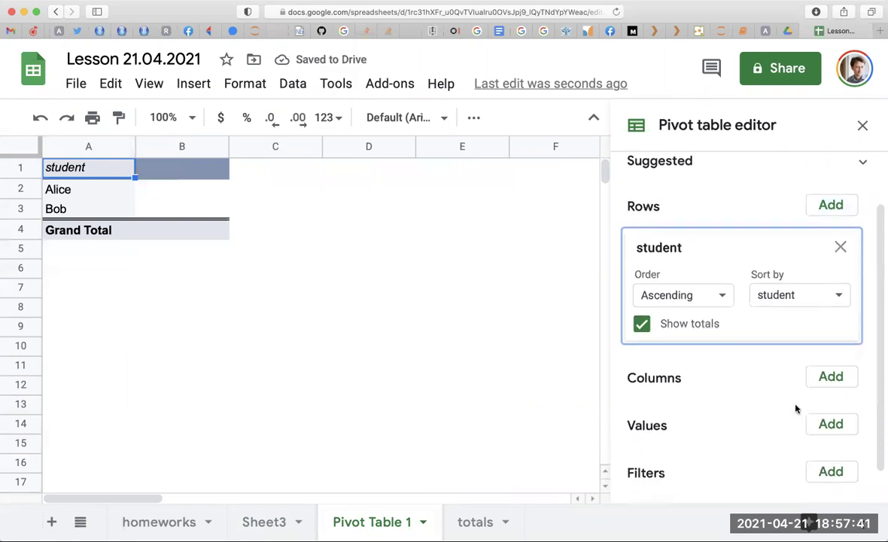
left_click(827, 376)
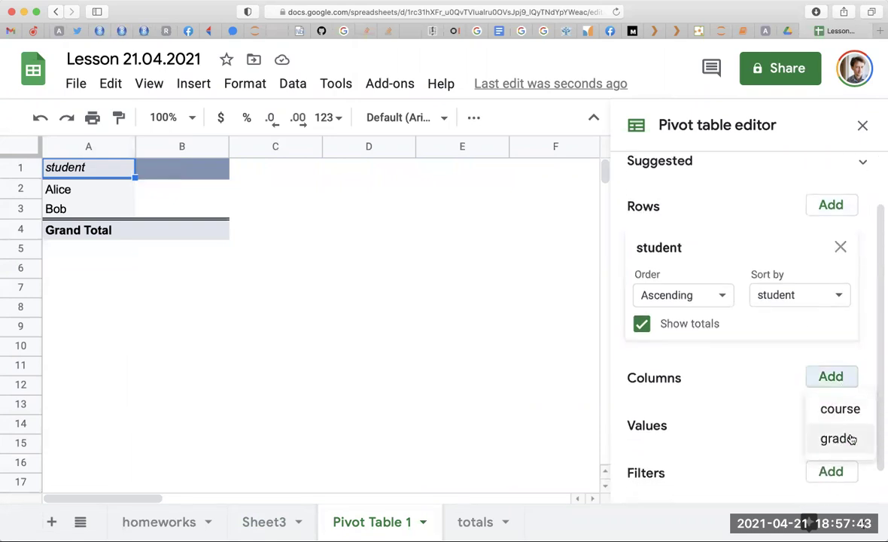
left_click(840, 414)
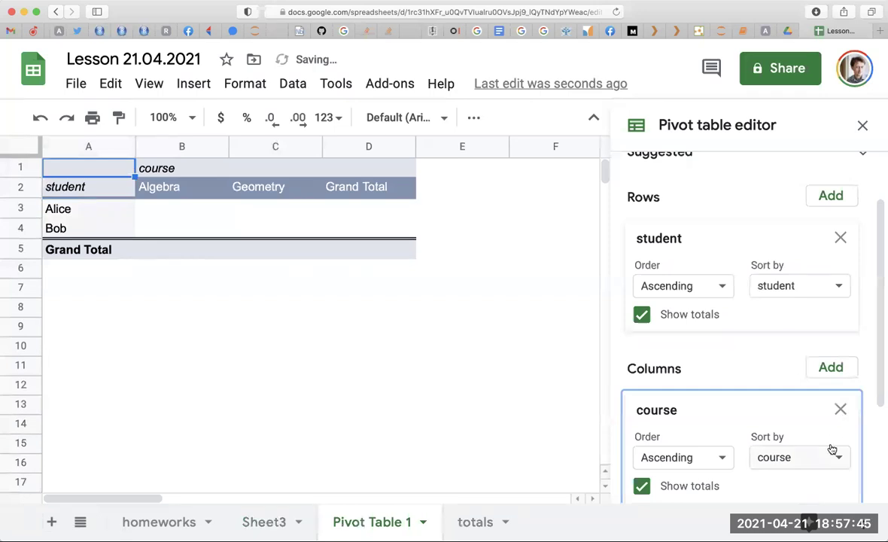
scroll(772, 404, "down", 4)
left_click(827, 389)
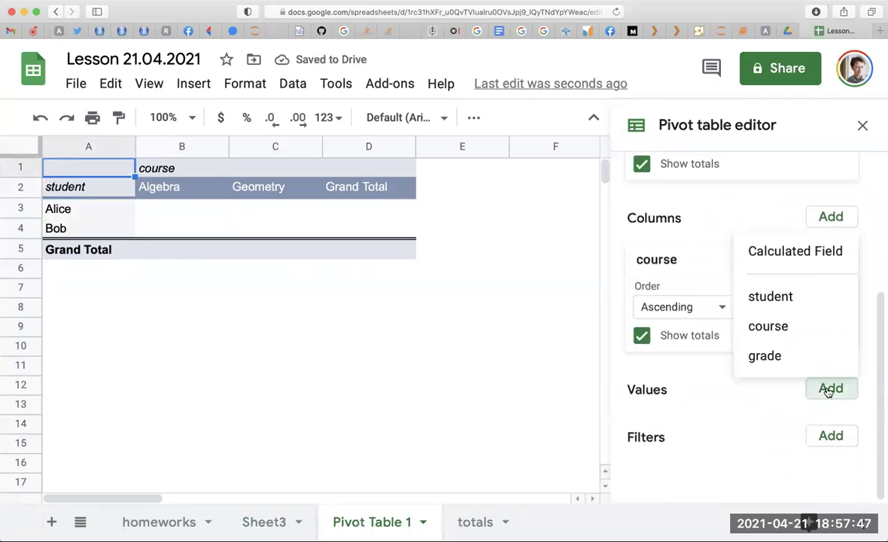
left_click(813, 361)
scroll(708, 374, "down", 1)
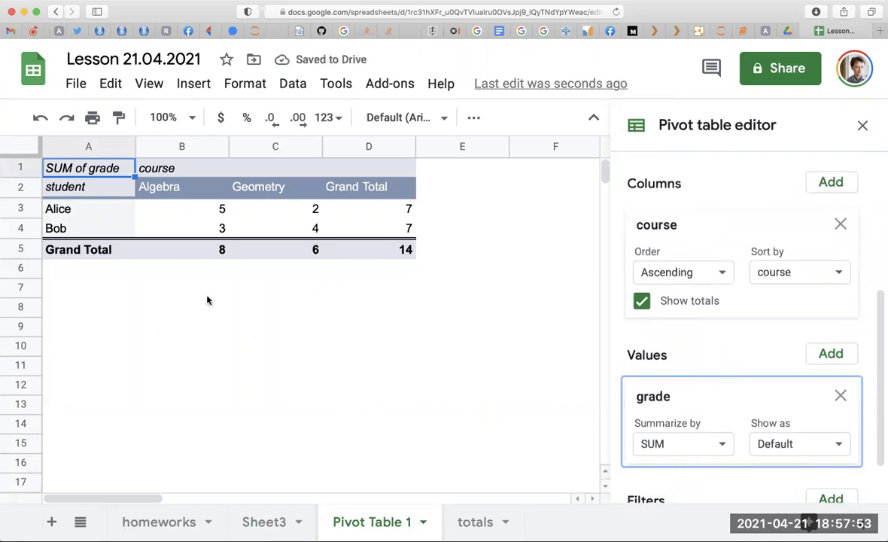
scroll(686, 325, "down", 2)
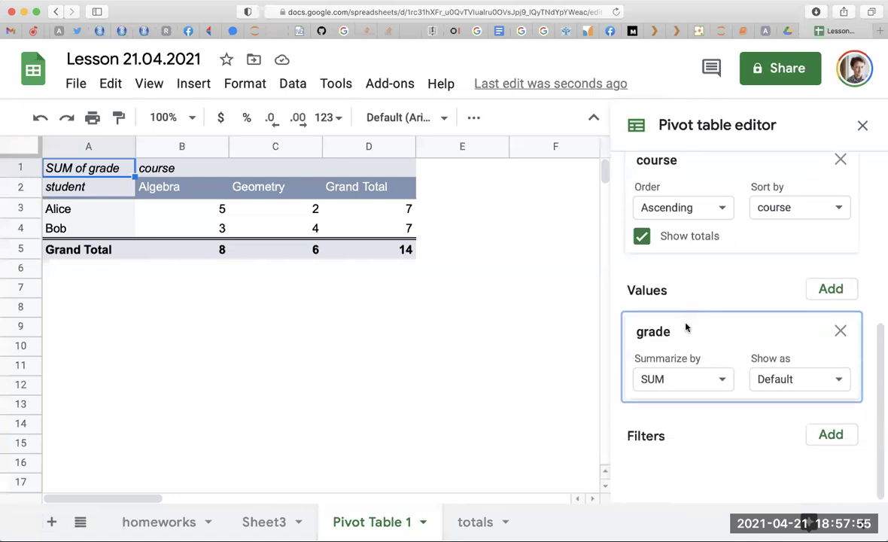
left_click(701, 387)
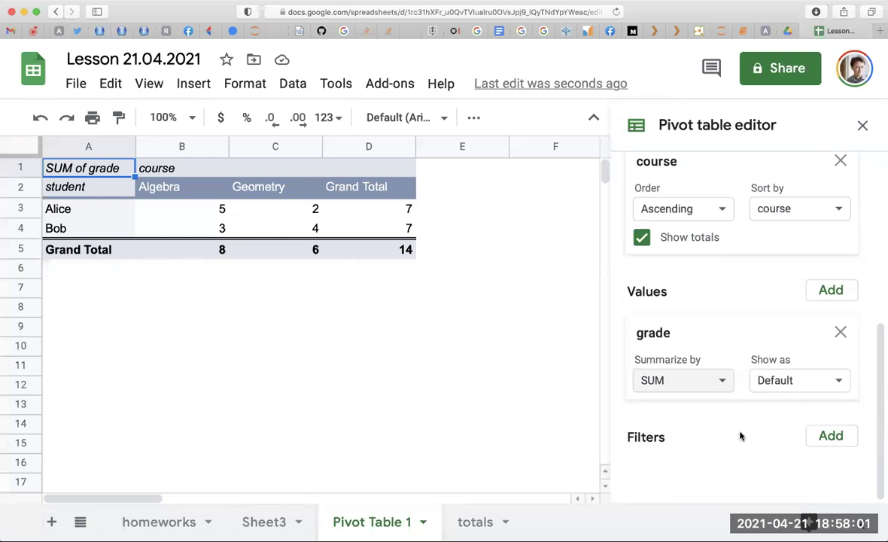
left_click(831, 436)
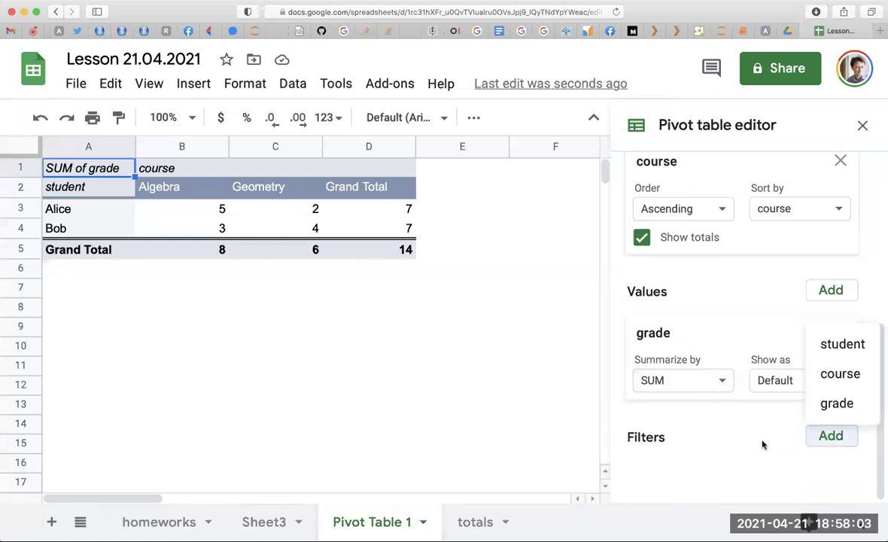
key("Escape")
left_click(220, 249)
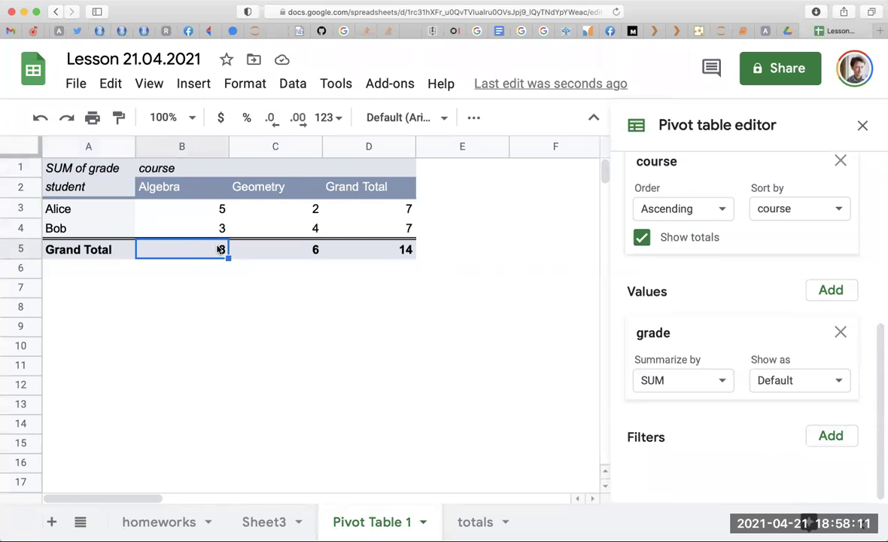
scroll(759, 291, "up", 3)
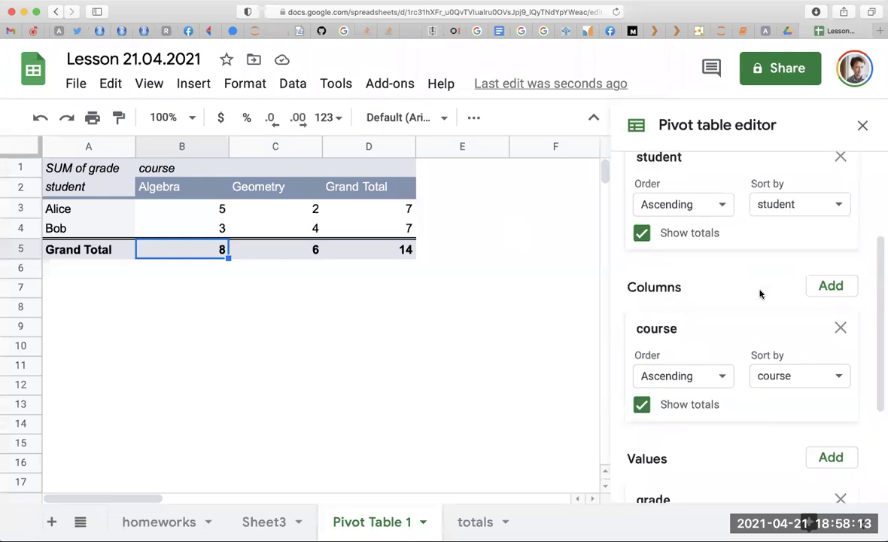
scroll(760, 294, "up", 3)
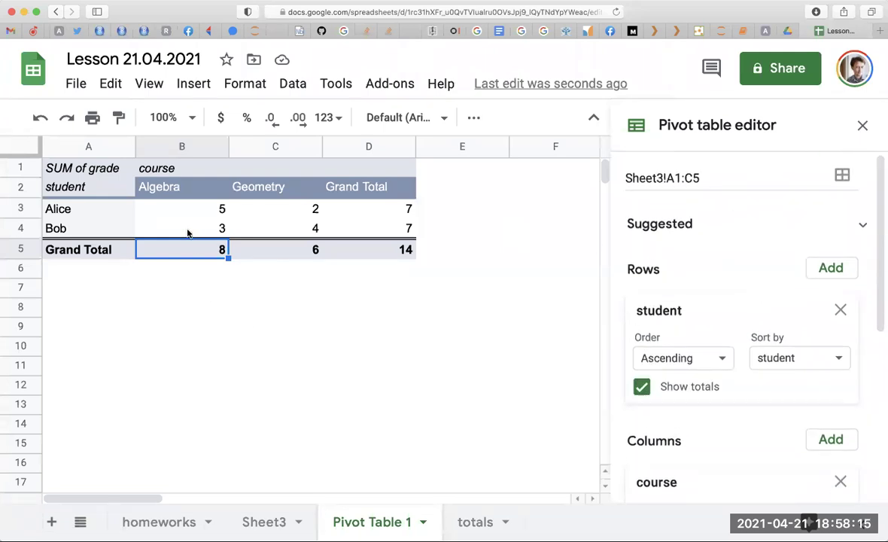
left_click(186, 230)
left_click(334, 231)
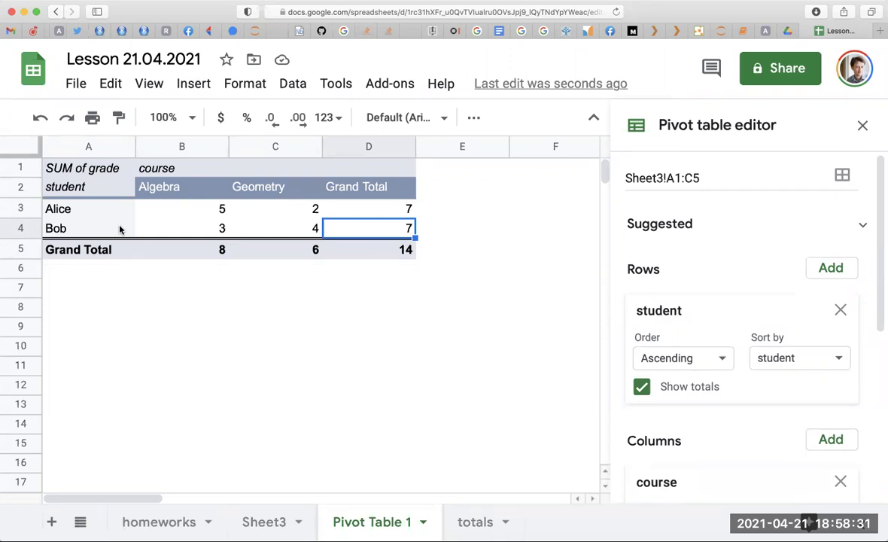
left_click(254, 521)
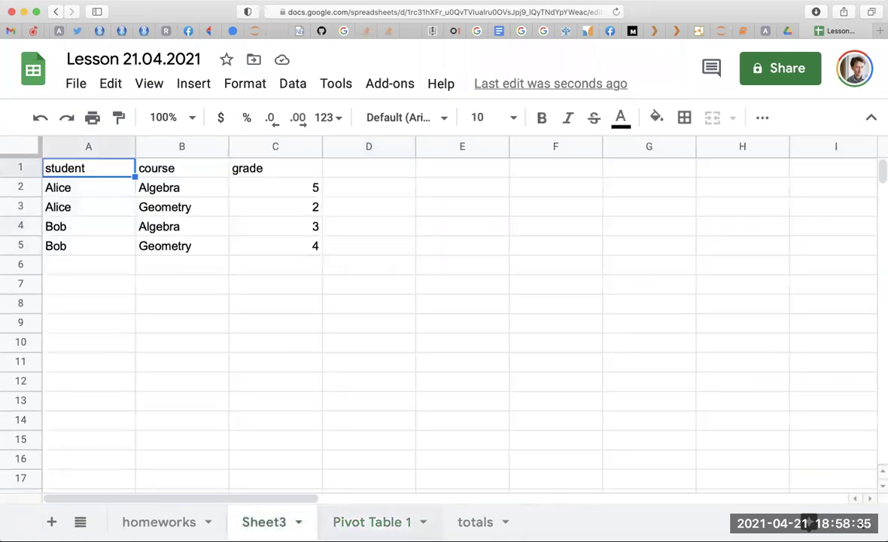
left_click(372, 521)
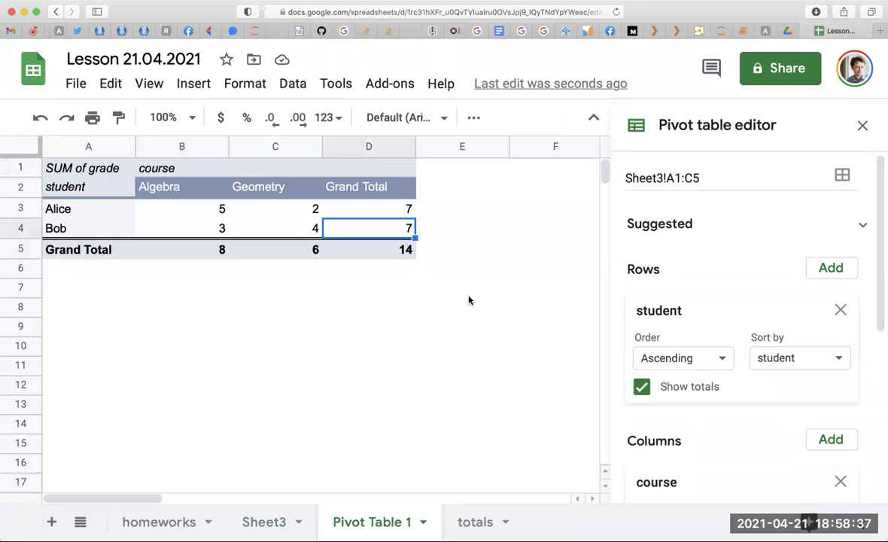
scroll(676, 422, "down", 5)
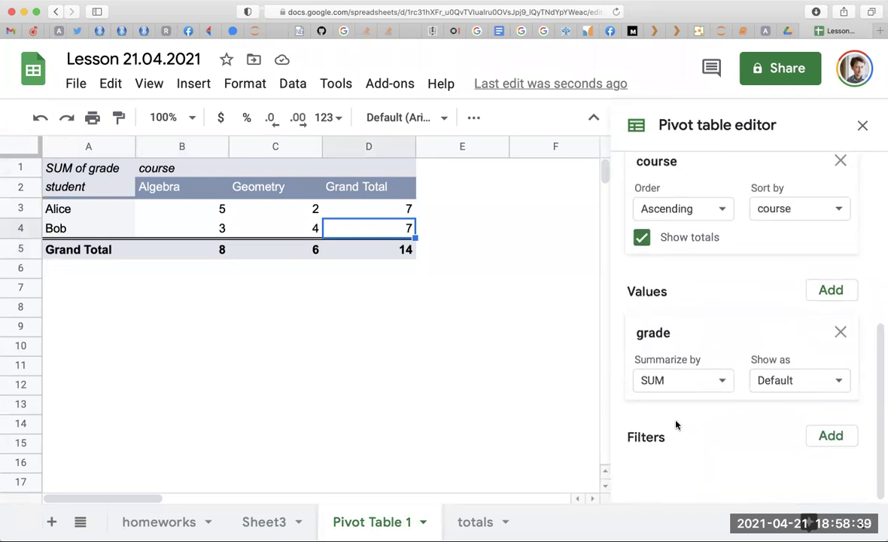
scroll(693, 313, "up", 2)
scroll(693, 312, "up", 5)
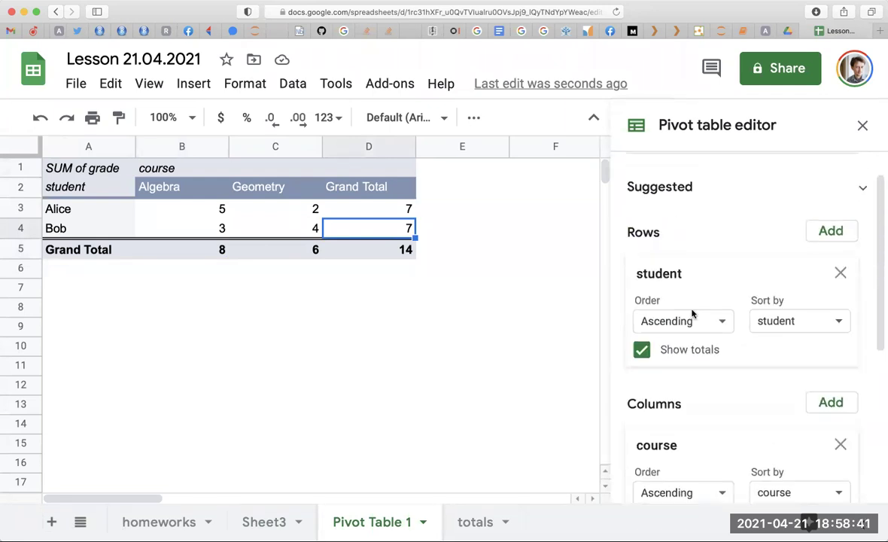
left_click(370, 188)
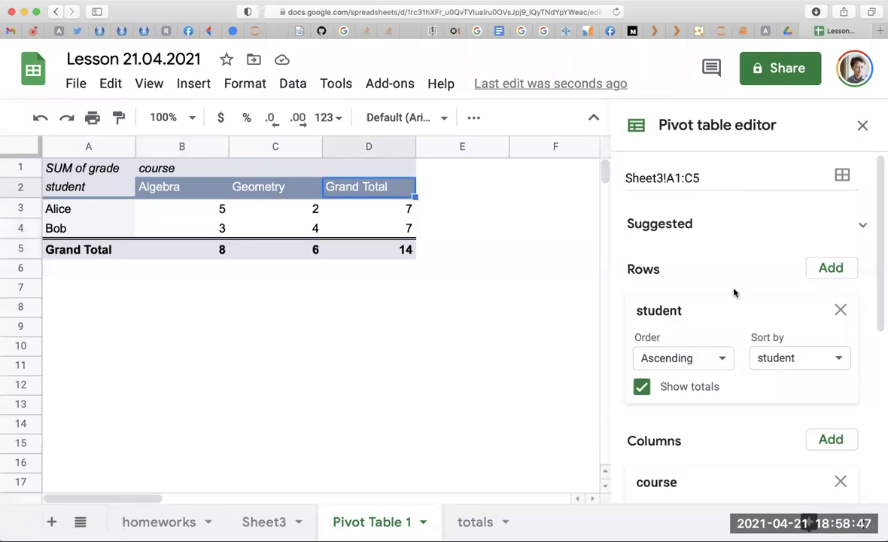
scroll(735, 293, "down", 5)
scroll(714, 400, "down", 1)
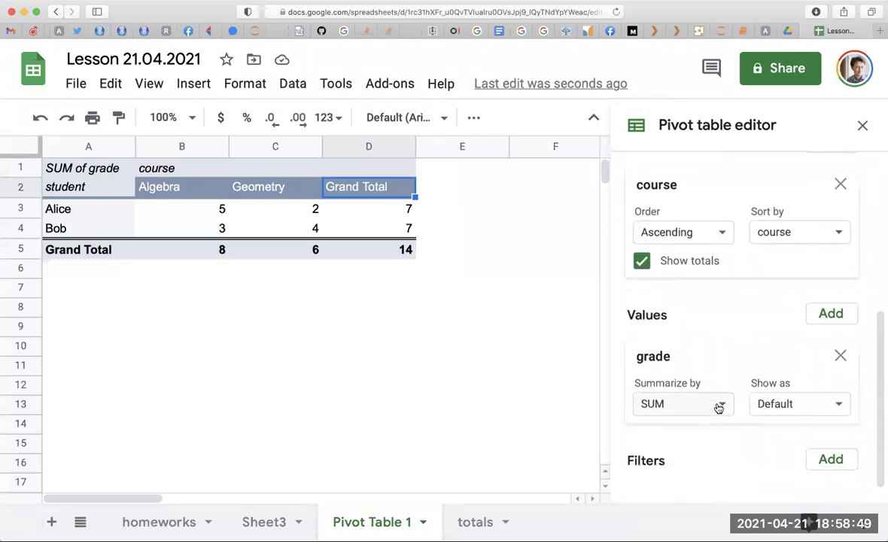
left_click(709, 381)
Change the pivot values to AVERAGE of grade, then switch to Sheet3
scroll(699, 445, "down", 3)
scroll(686, 482, "down", 2)
scroll(685, 481, "down", 2)
scroll(687, 486, "down", 2)
scroll(687, 486, "up", 5)
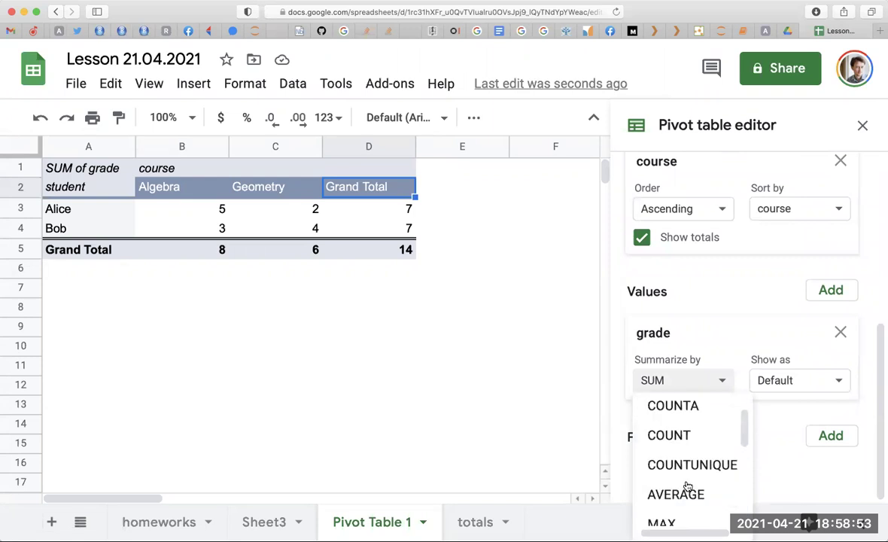
scroll(687, 487, "up", 2)
scroll(687, 487, "down", 1)
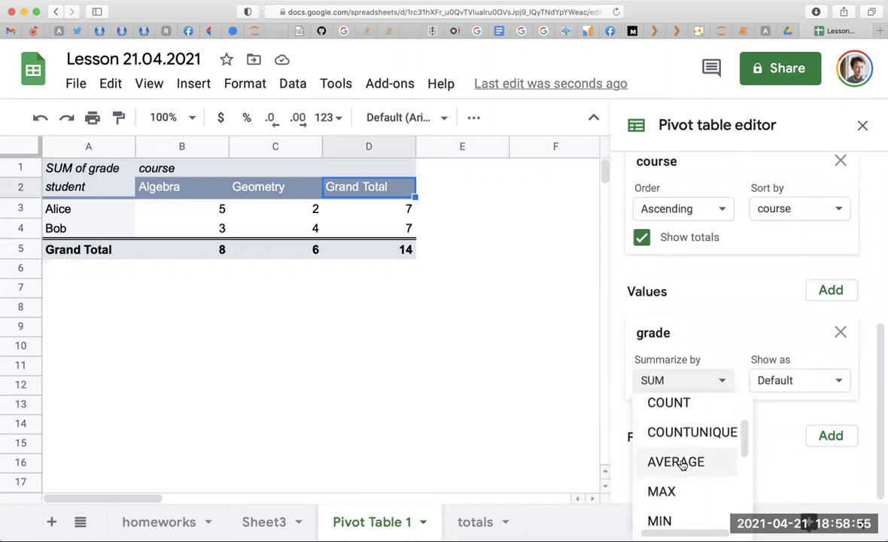
left_click(677, 463)
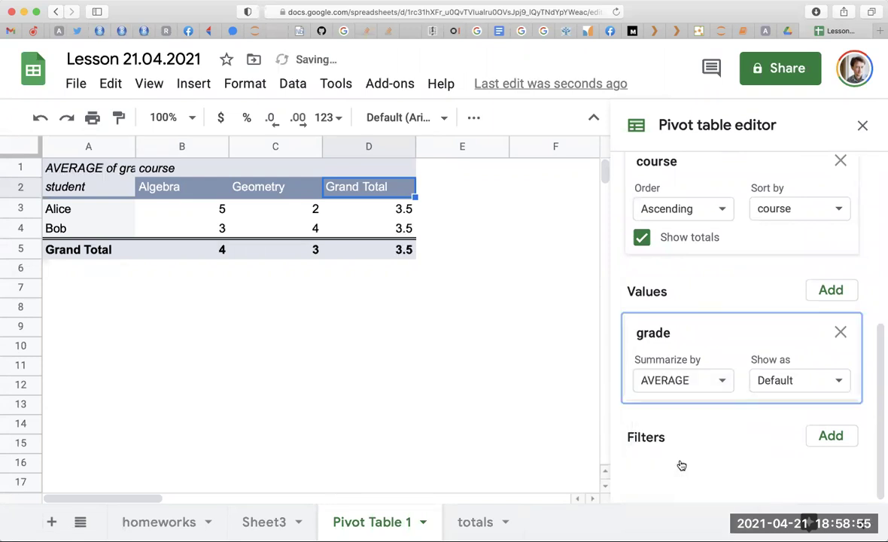
left_click(349, 258)
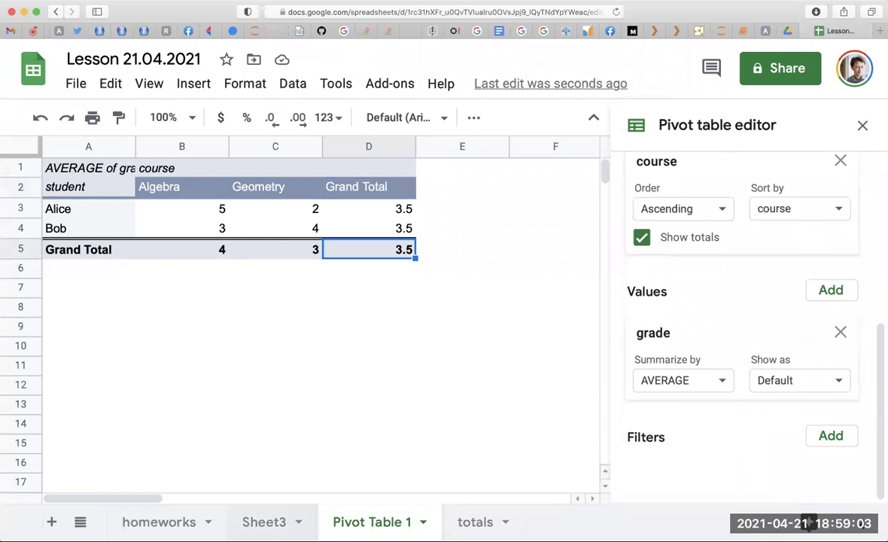
key("ctrl+shift+Page_Up")
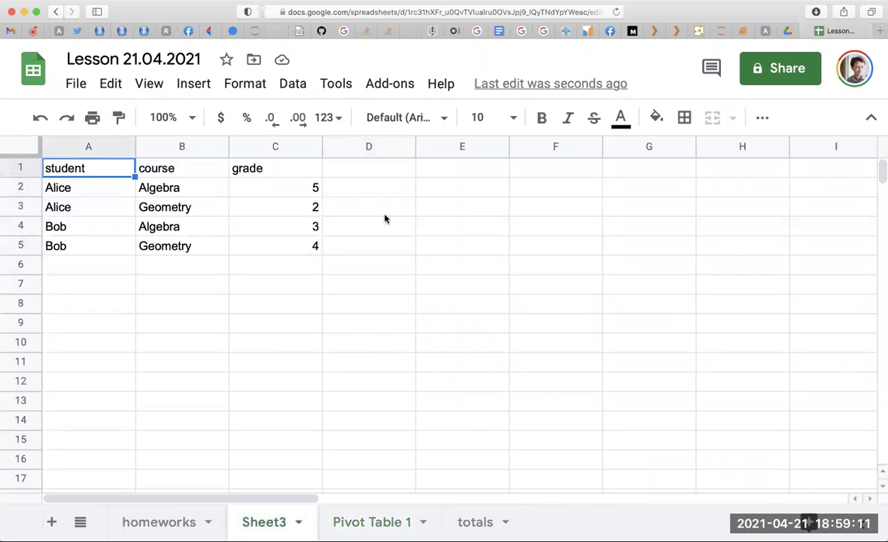
Sort A1:C5 by grade ascending, treating row 1 as a header
left_click(304, 92)
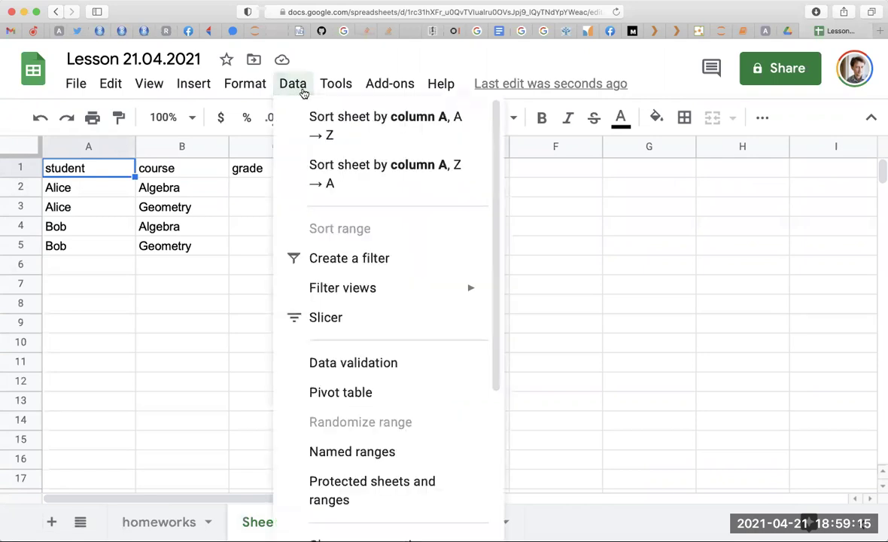
left_click(304, 93)
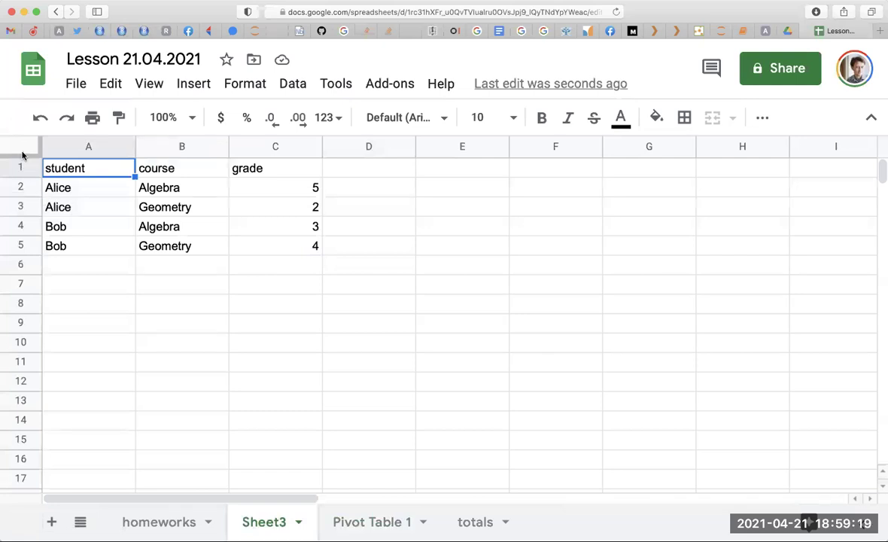
left_click(340, 88)
mouse_move(293, 83)
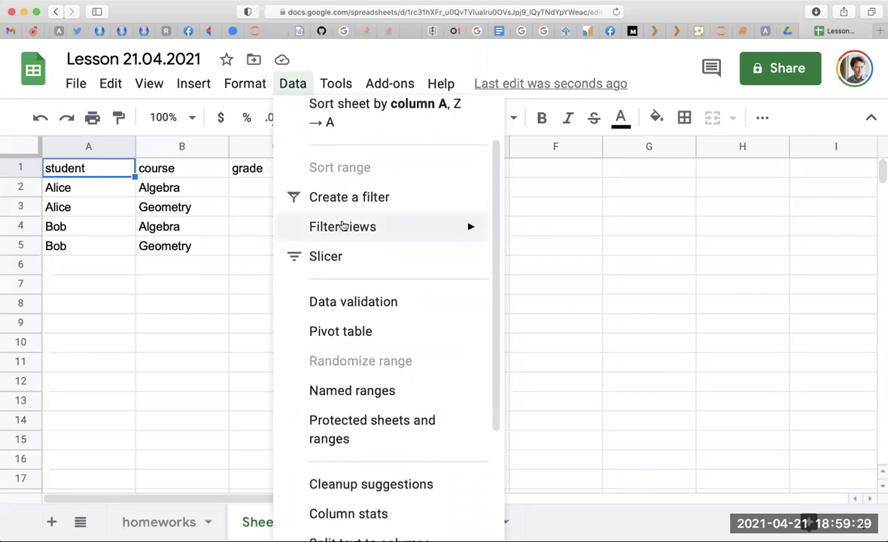
left_click(102, 345)
left_click_drag(90, 176, 272, 248)
left_click(295, 85)
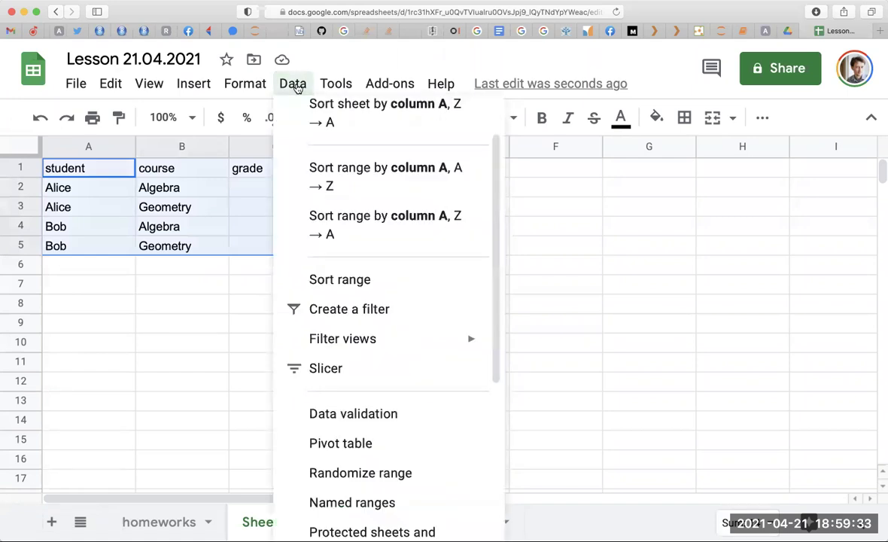
scroll(351, 184, "up", 2)
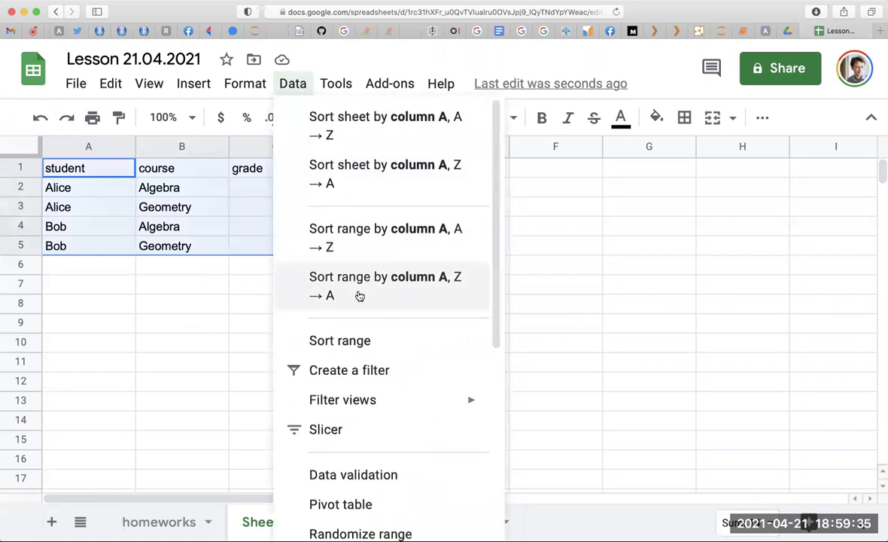
left_click(370, 342)
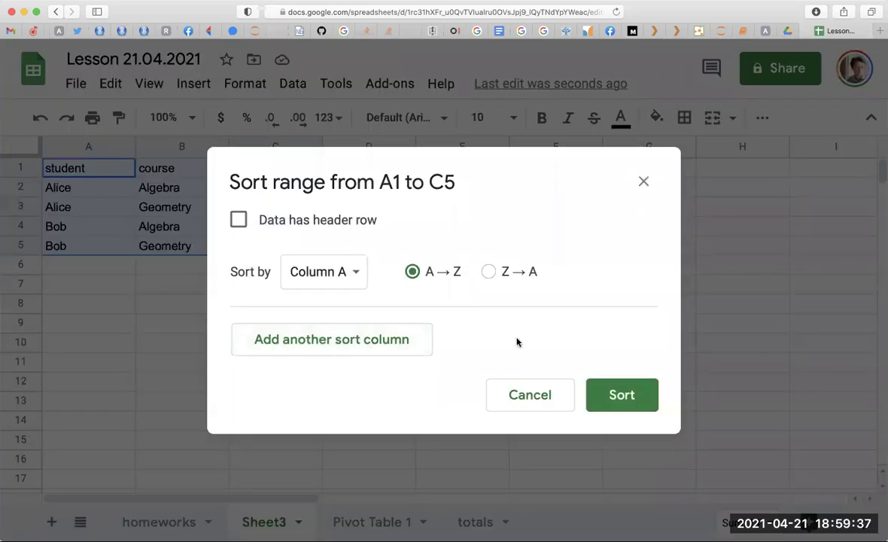
left_click(236, 222)
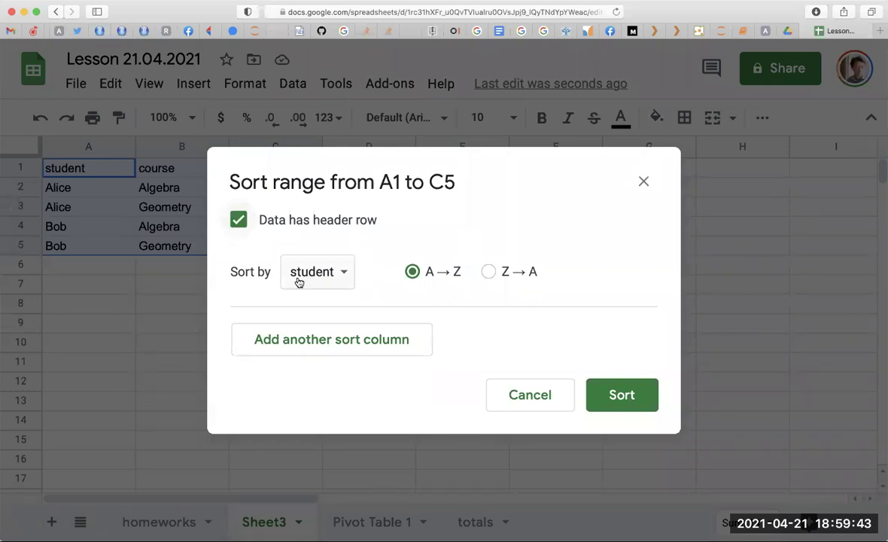
left_click(323, 281)
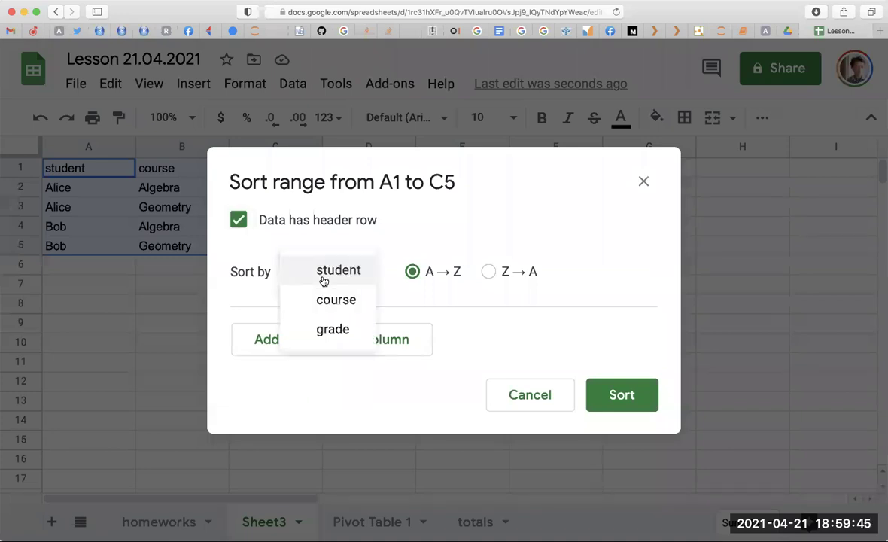
left_click(329, 328)
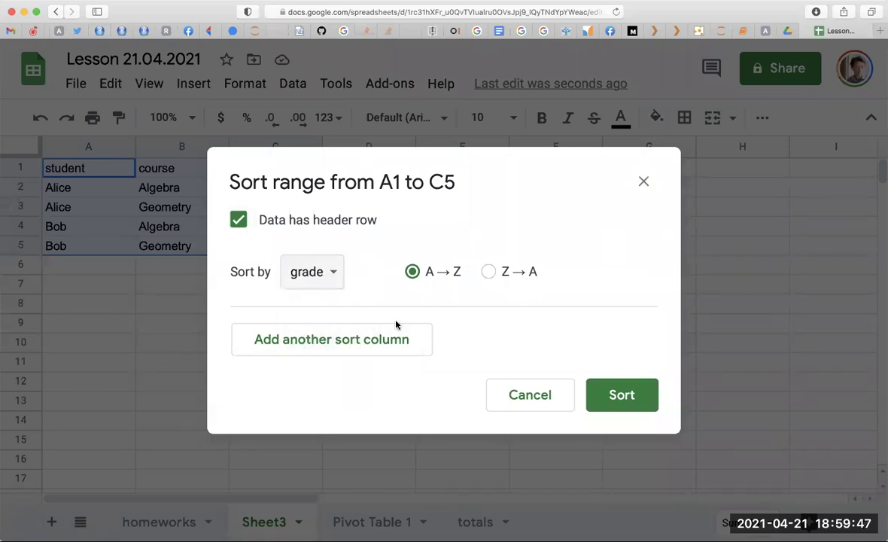
left_click(624, 396)
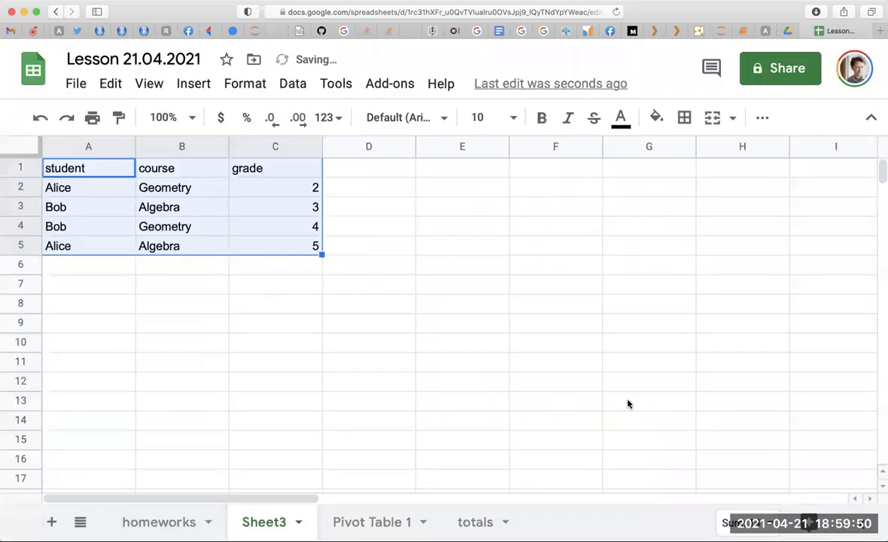
left_click(200, 328)
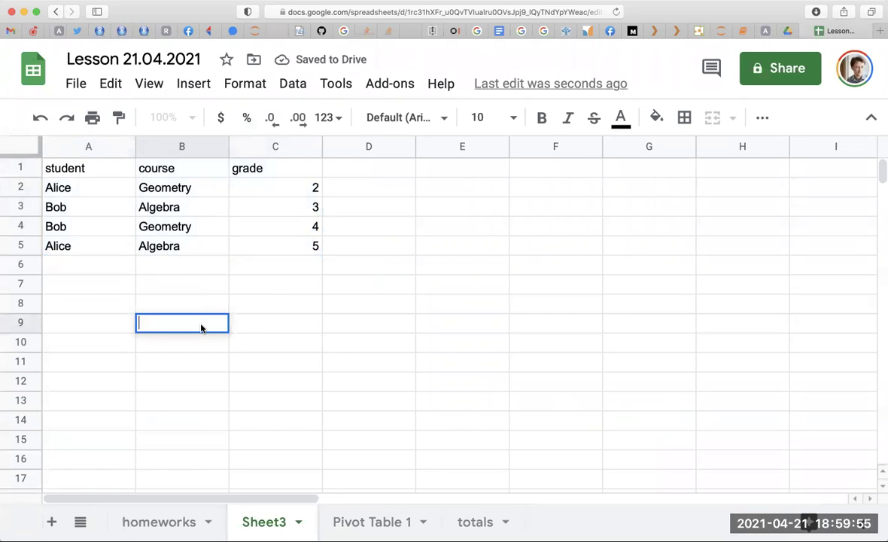
Select the course and grade values B2:C5 and open the sort options, then cancel without sorting
double_click(201, 328)
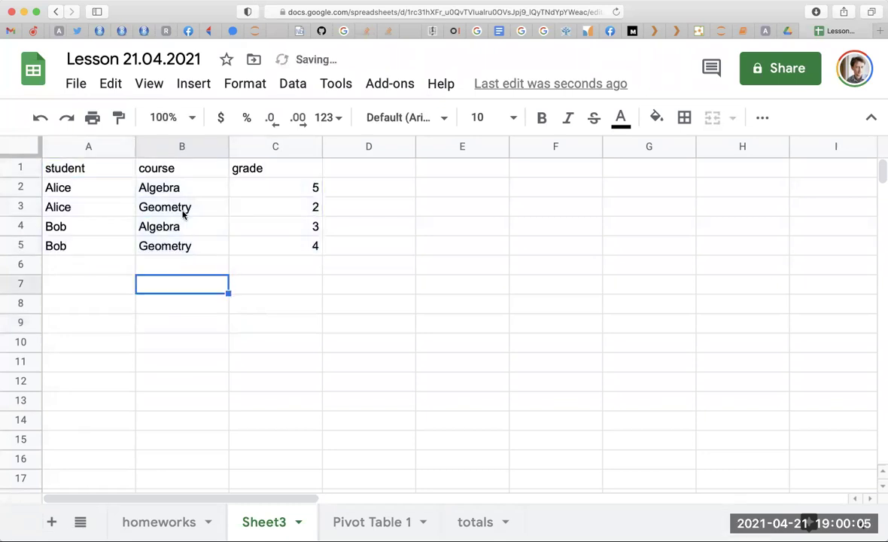
left_click_drag(185, 190, 276, 243)
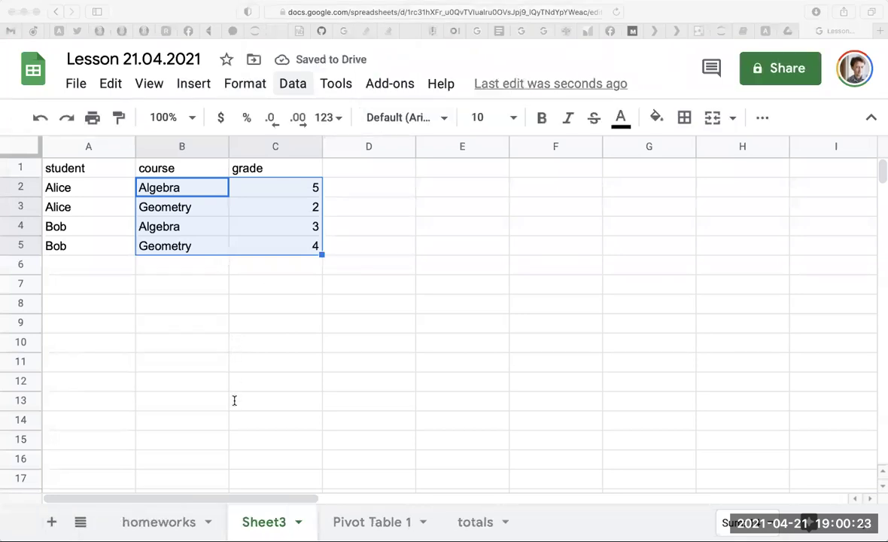
left_click(284, 90)
left_click(284, 91)
left_click(284, 91)
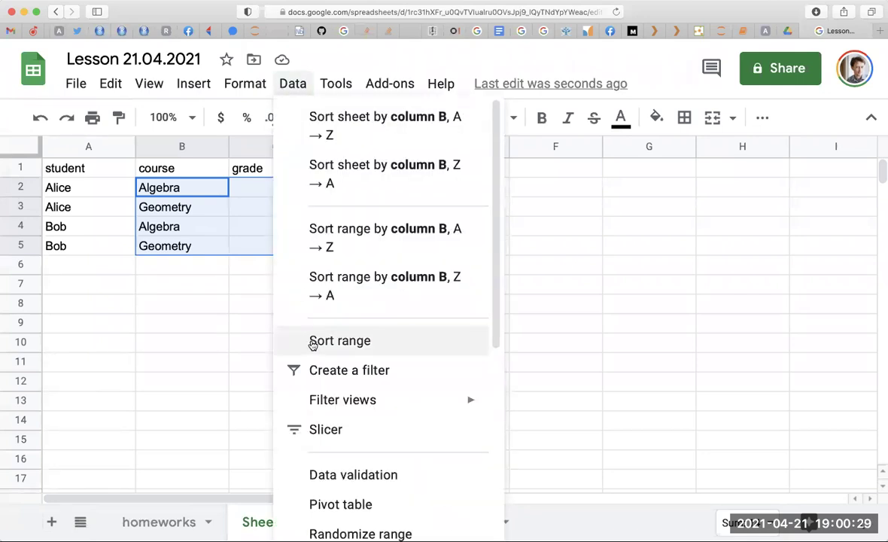
key("Escape")
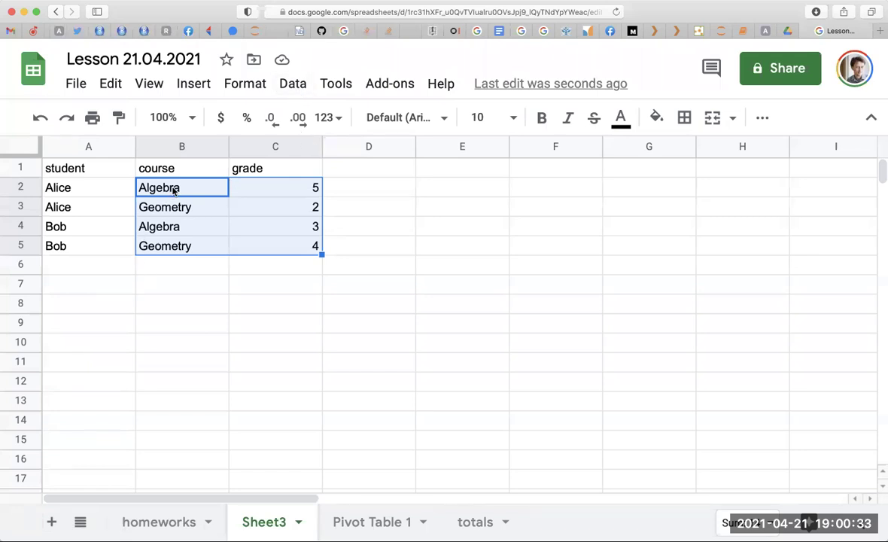
left_click(291, 86)
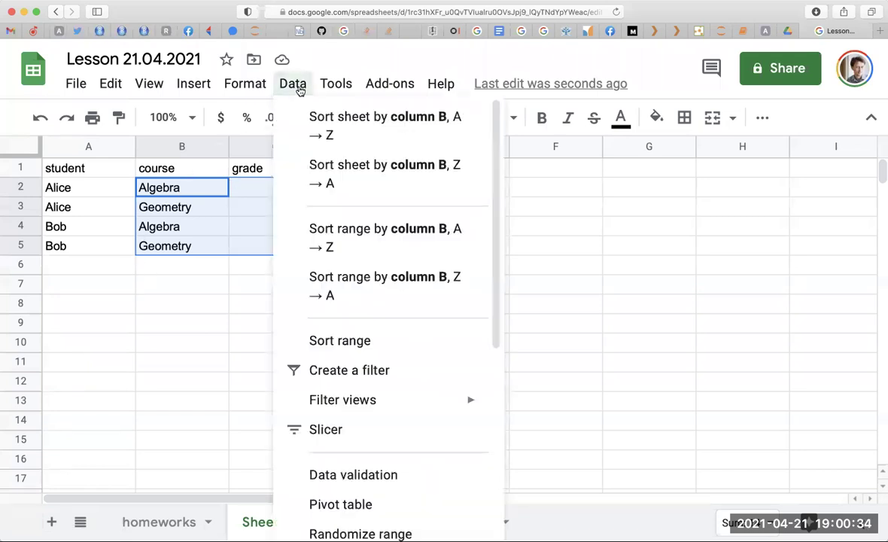
left_click(359, 340)
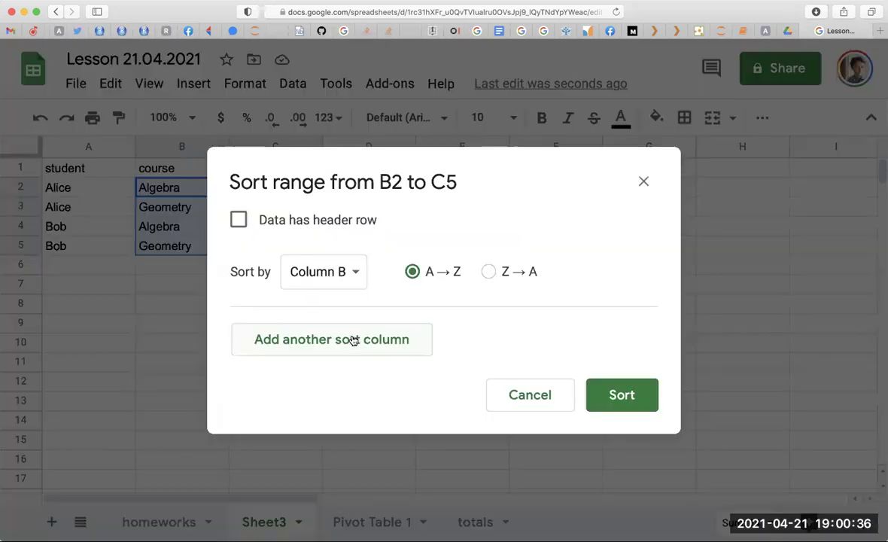
left_click(311, 219)
left_click(340, 280)
key("Escape")
key("Escape")
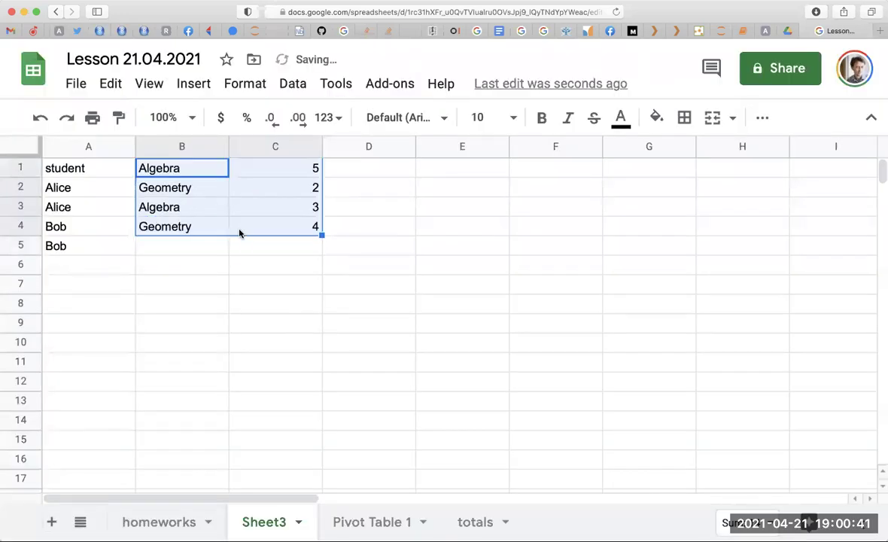
left_click(225, 270)
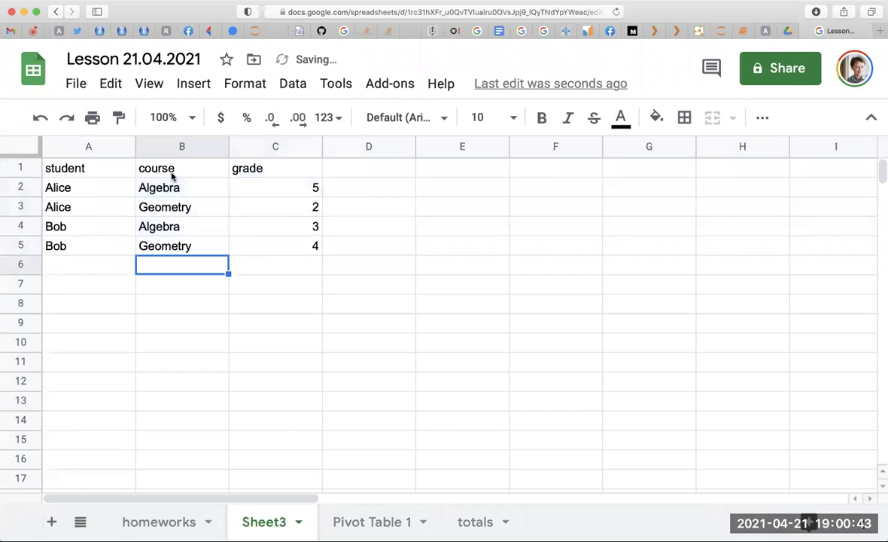
Sort B1:C5 by grade A→Z with a header row, leaving student names untouched
left_click(175, 170)
left_click(254, 253, "shift")
left_click(291, 83)
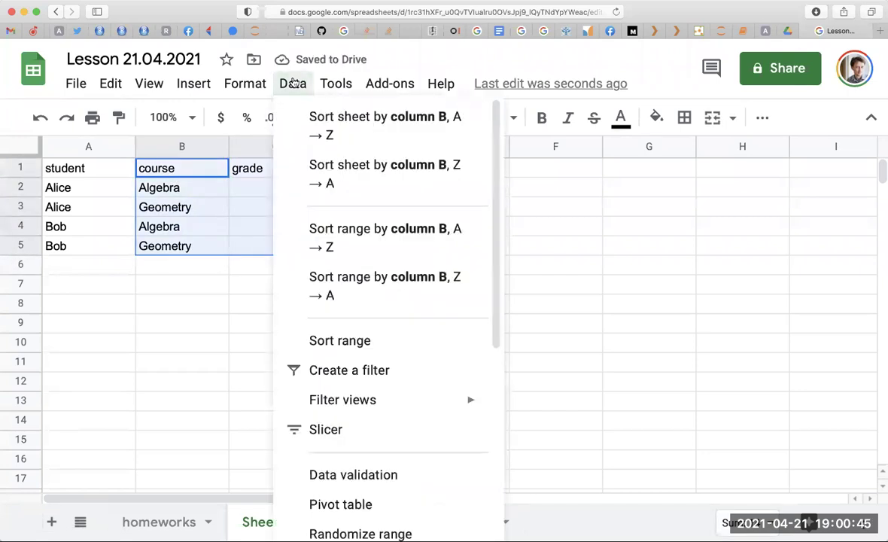
left_click(313, 341)
left_click(238, 219)
left_click(301, 271)
left_click(317, 297)
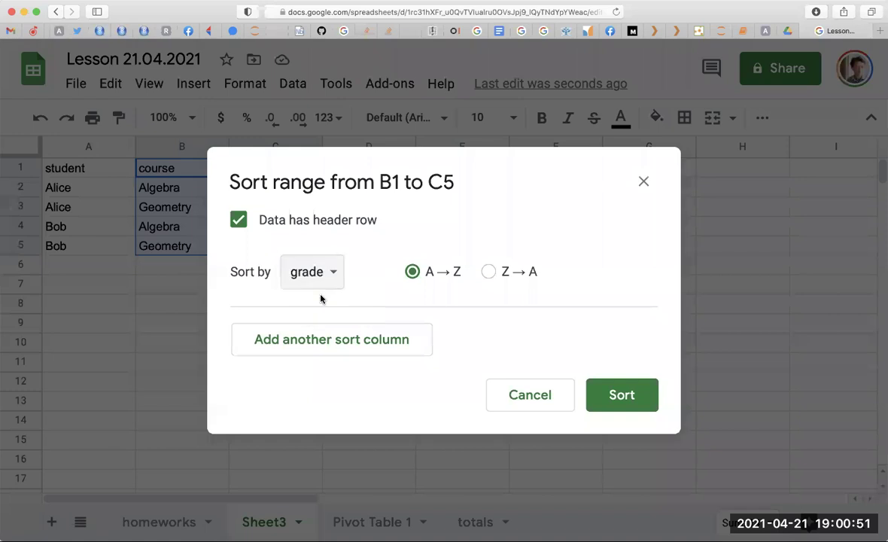
left_click(621, 407)
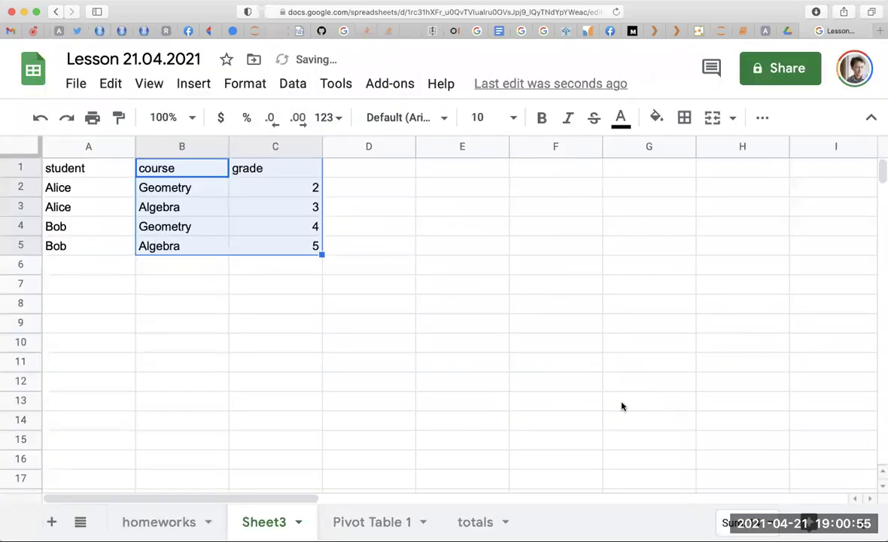
left_click(167, 298)
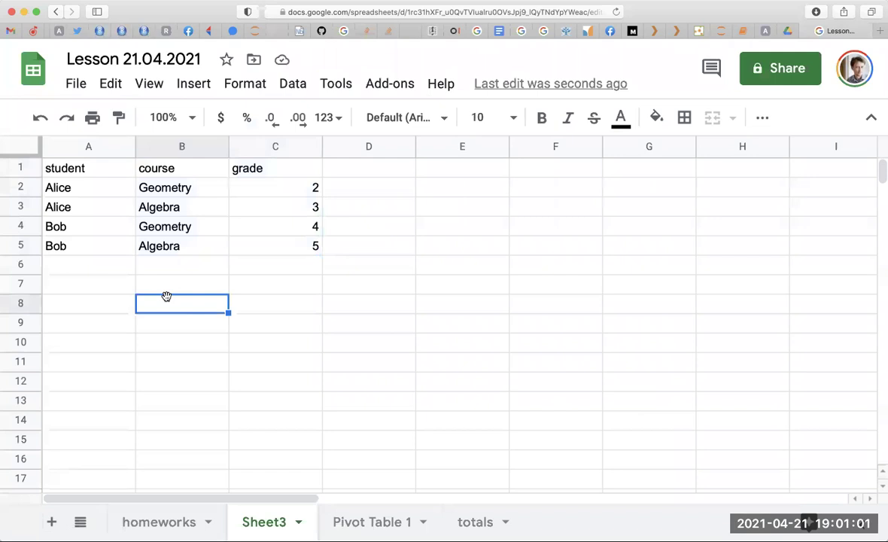
Undo the grade sort so grades read 5, 2, 3, 4 again, then select B2 and move down
key("ctrl+z")
key("ctrl+y")
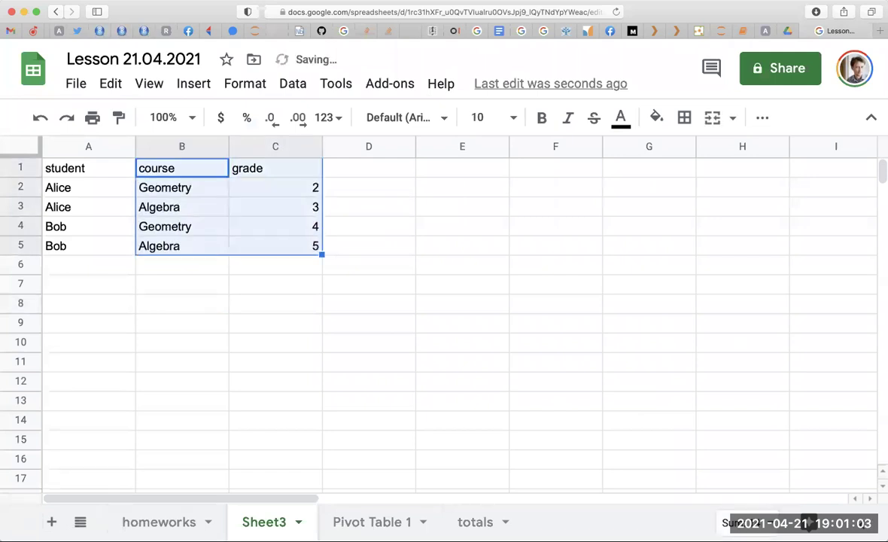
key("ctrl+z")
key("ctrl+y")
key("cmd+z")
key("ctrl+z")
key("ctrl+y")
key("ctrl+z")
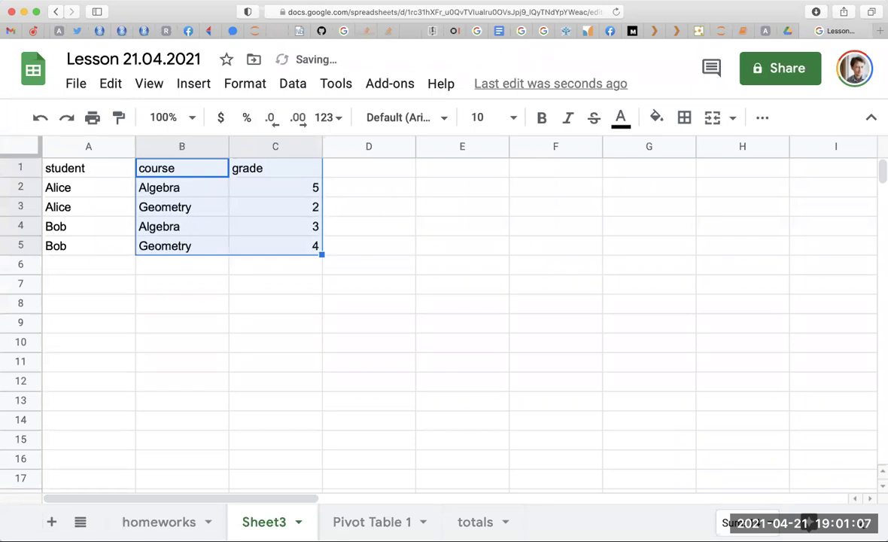
key("ctrl+y")
key("ctrl+z")
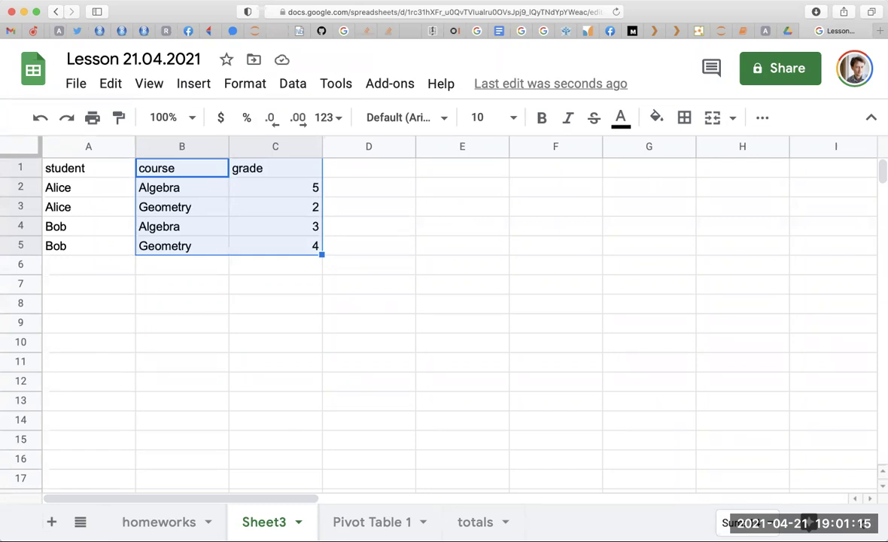
key("ctrl+y")
key("ctrl+z")
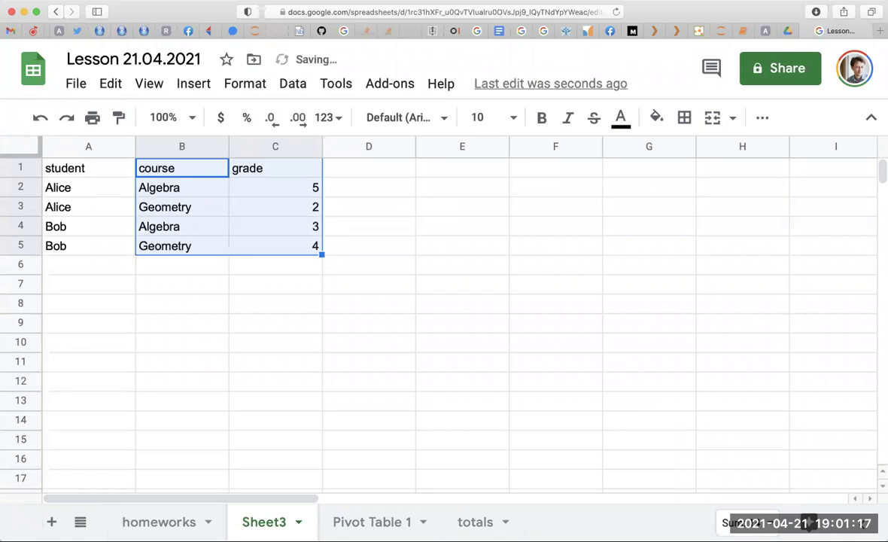
left_click(181, 188)
key("Down")
key("Down")
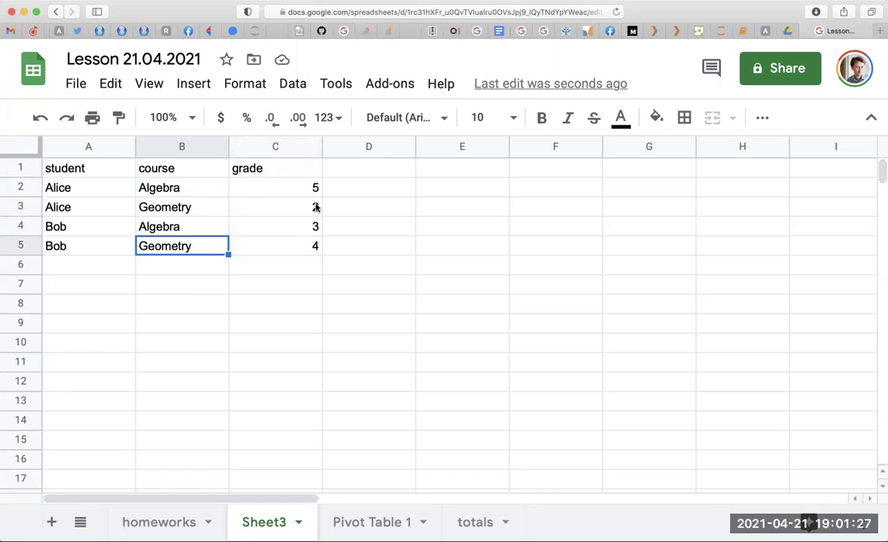
left_click(299, 346)
type("=SUM")
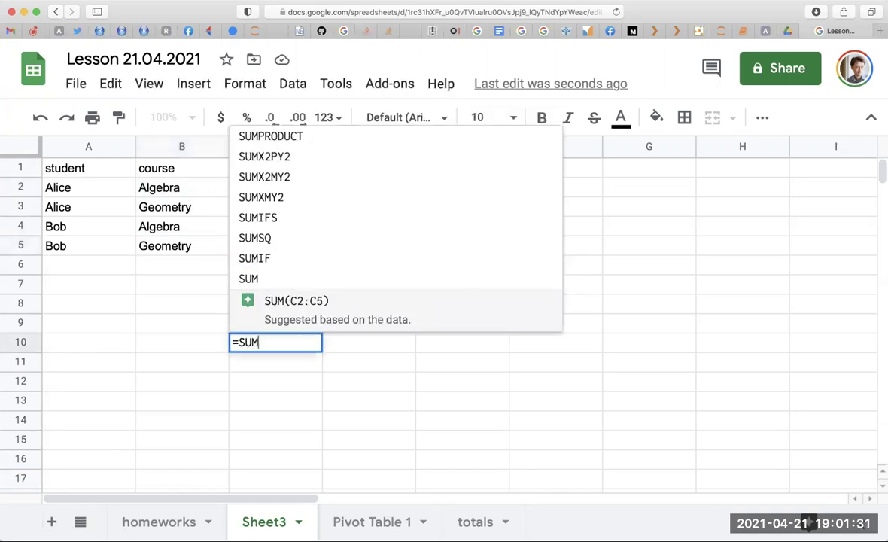
type("(")
left_click_drag(286, 180, 309, 226)
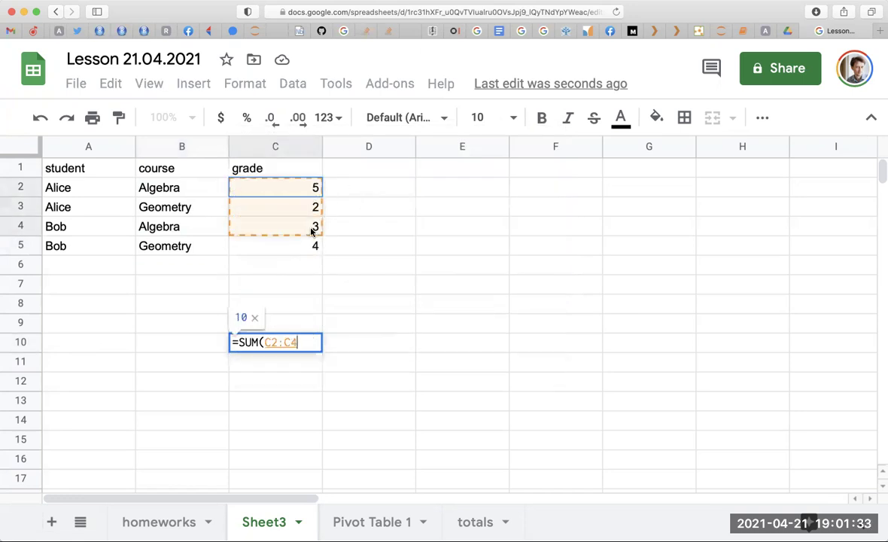
type(")")
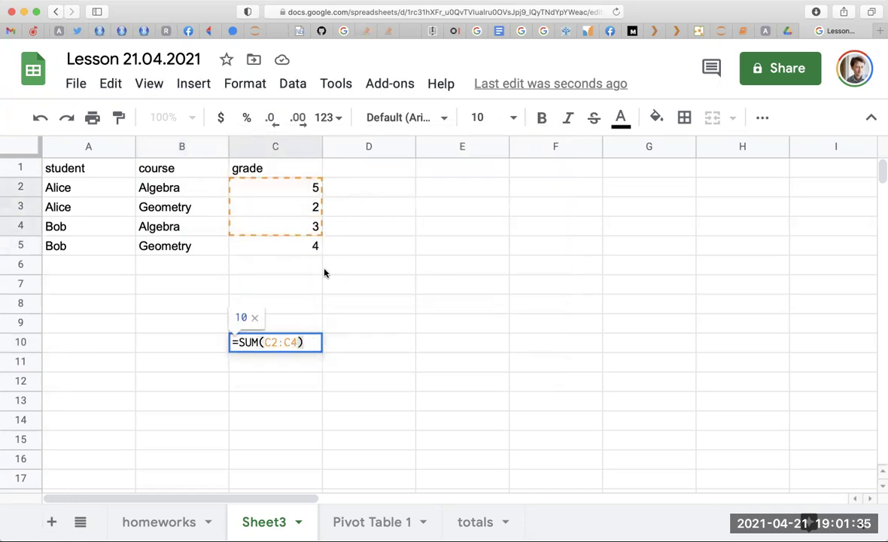
key("Return")
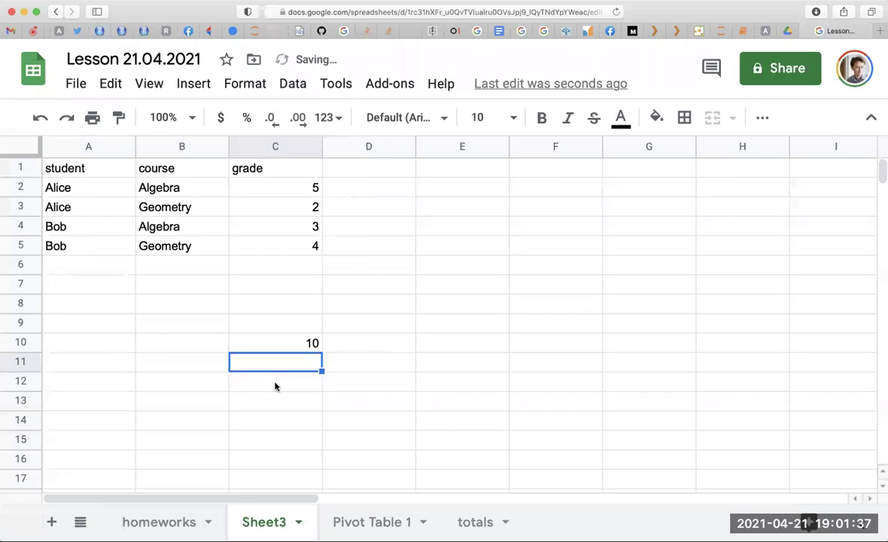
double_click(289, 347)
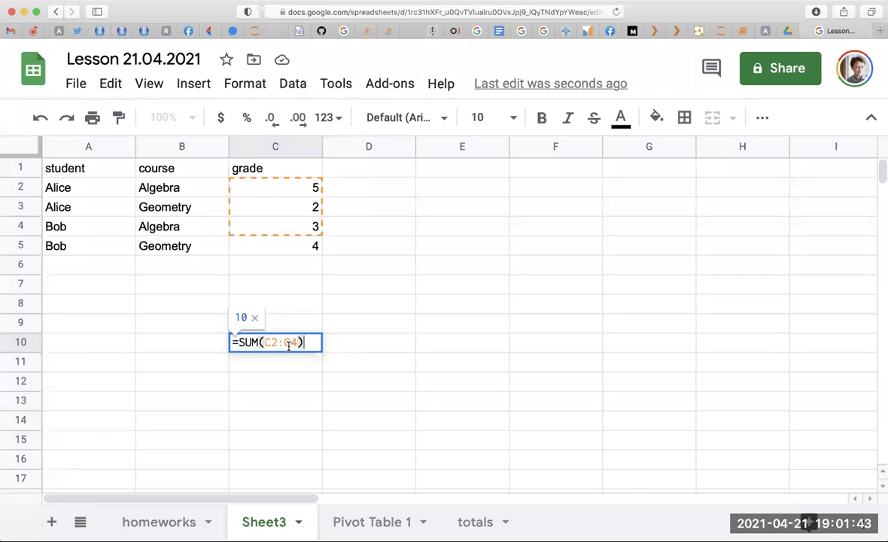
key("Return")
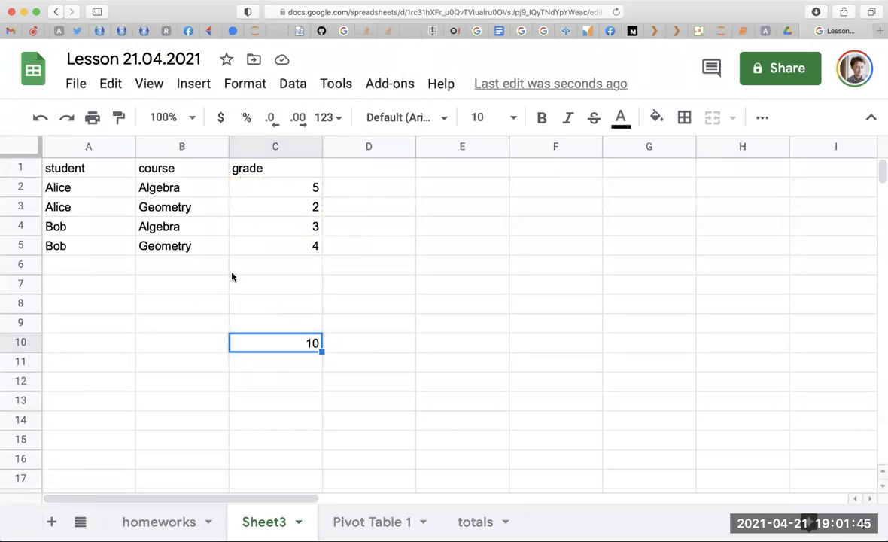
double_click(309, 349)
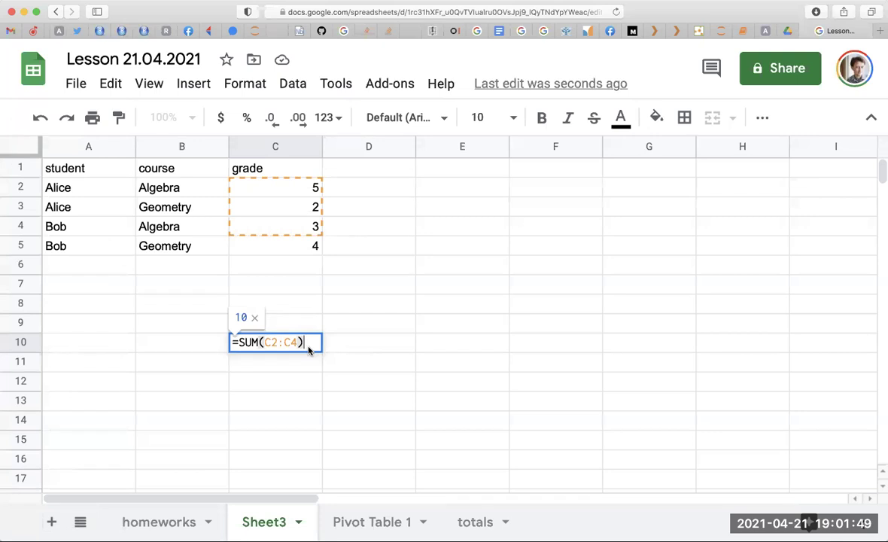
key("Escape")
left_click(264, 310)
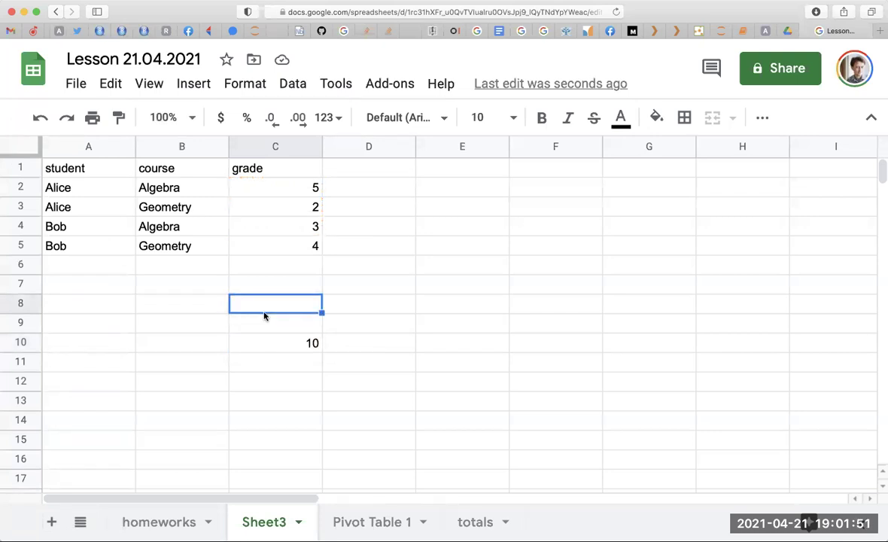
left_click(268, 338)
key("Delete")
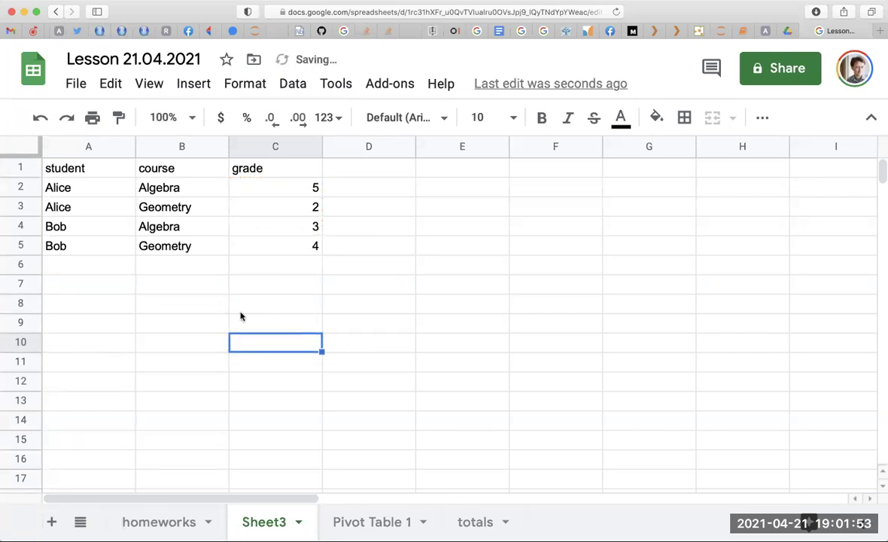
left_click(206, 286)
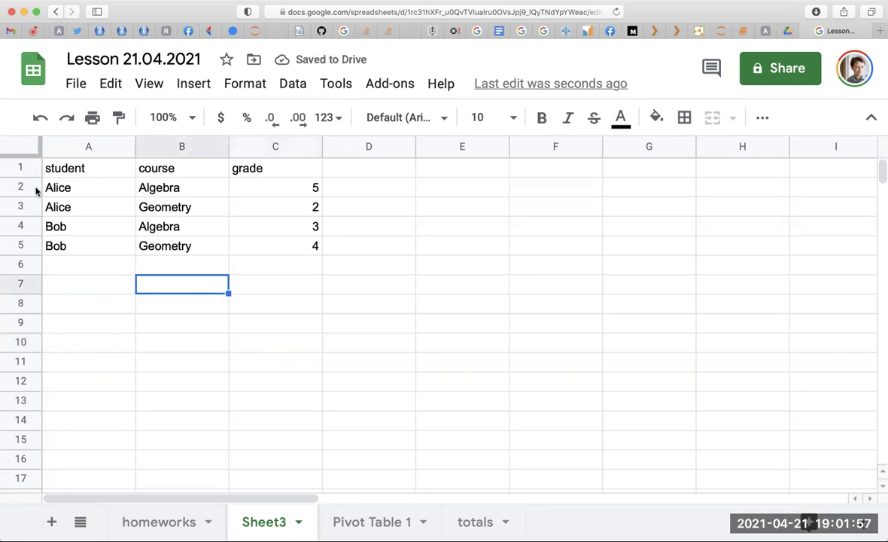
left_click_drag(36, 188, 37, 248)
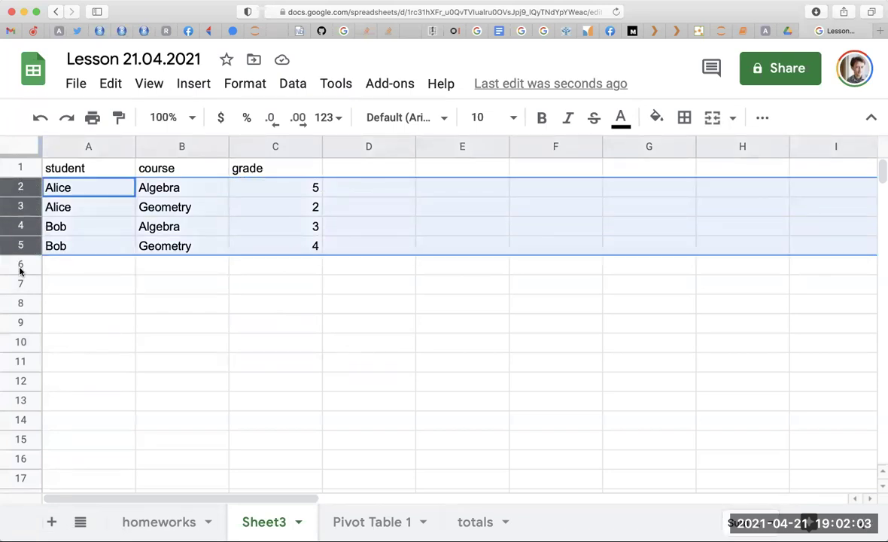
Sort rows 1–5 by grade A→Z with a header row, so grades run 2, 3, 4, 5
left_click(22, 165)
left_click_drag(26, 164, 20, 247)
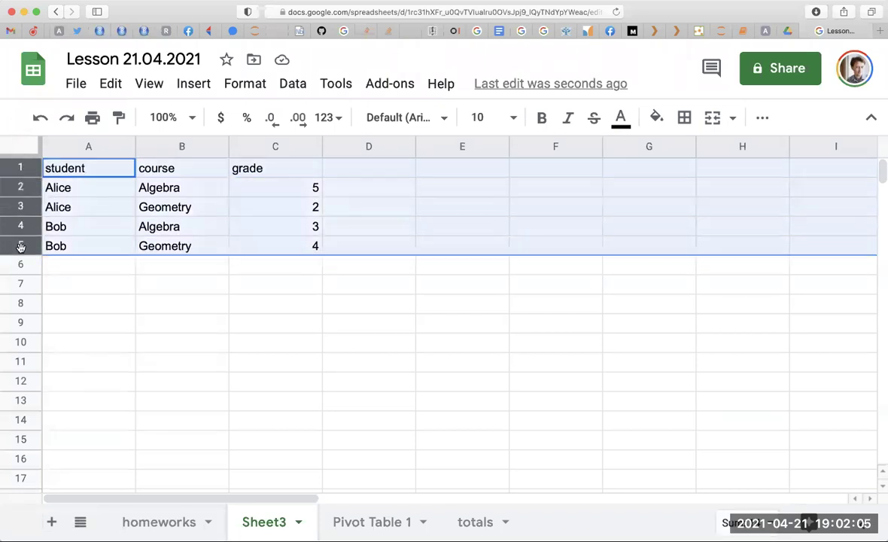
left_click(331, 83)
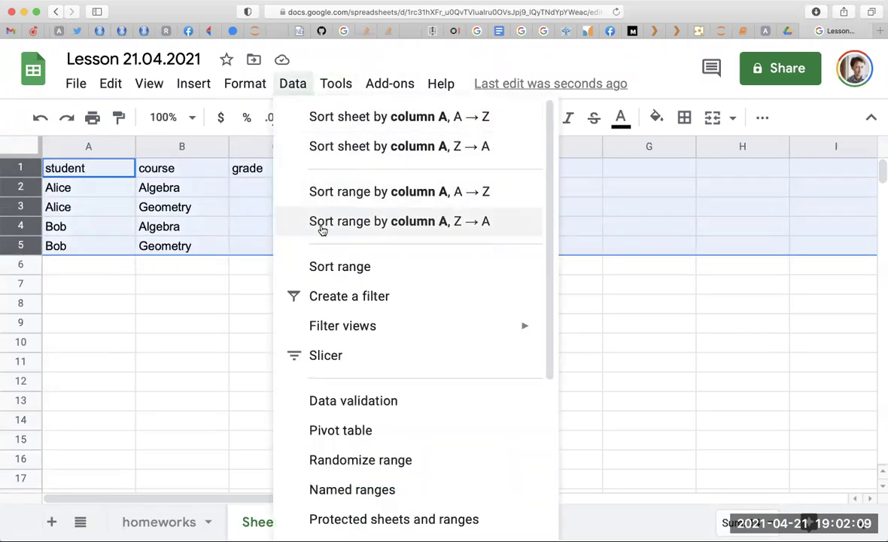
left_click(328, 267)
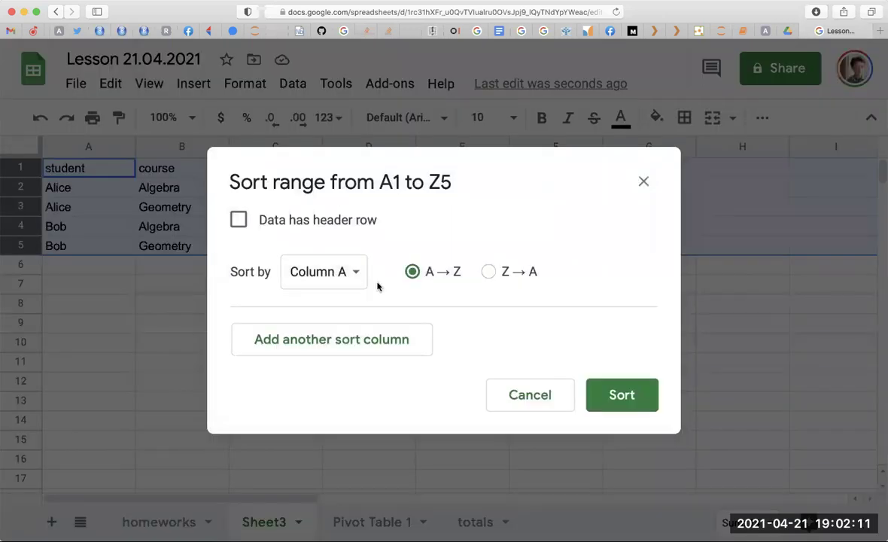
left_click(238, 220)
left_click(341, 272)
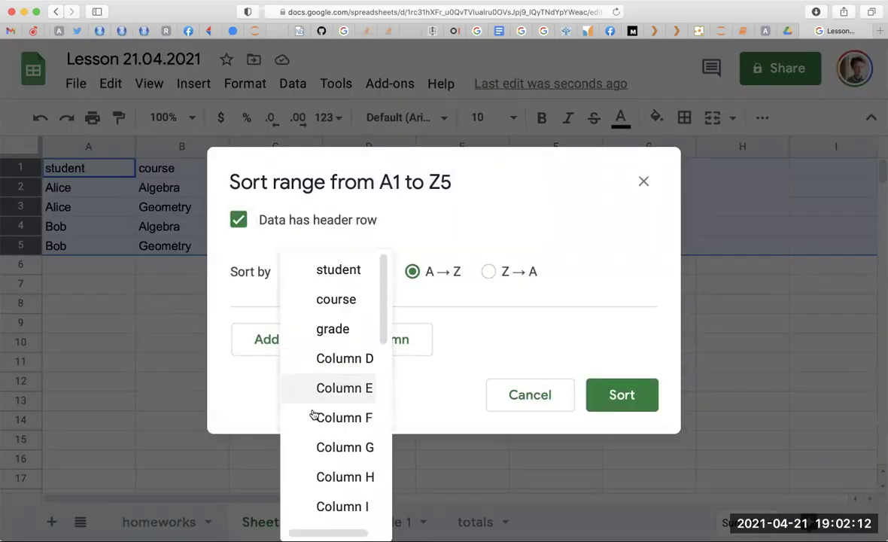
left_click(321, 331)
left_click(637, 397)
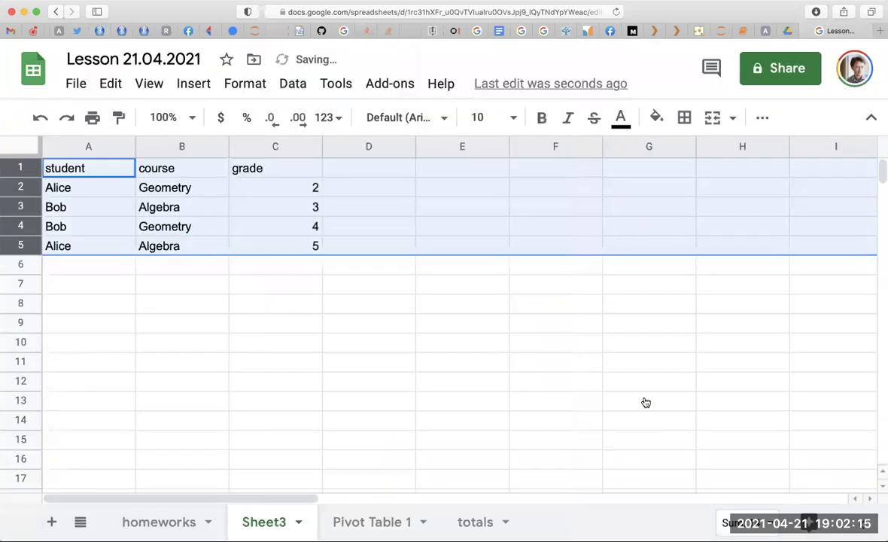
left_click(261, 303)
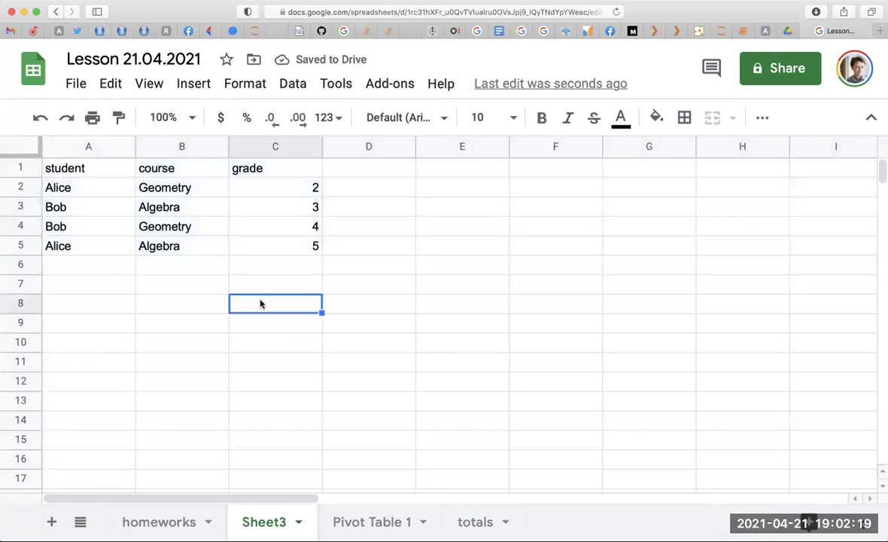
left_click(114, 292)
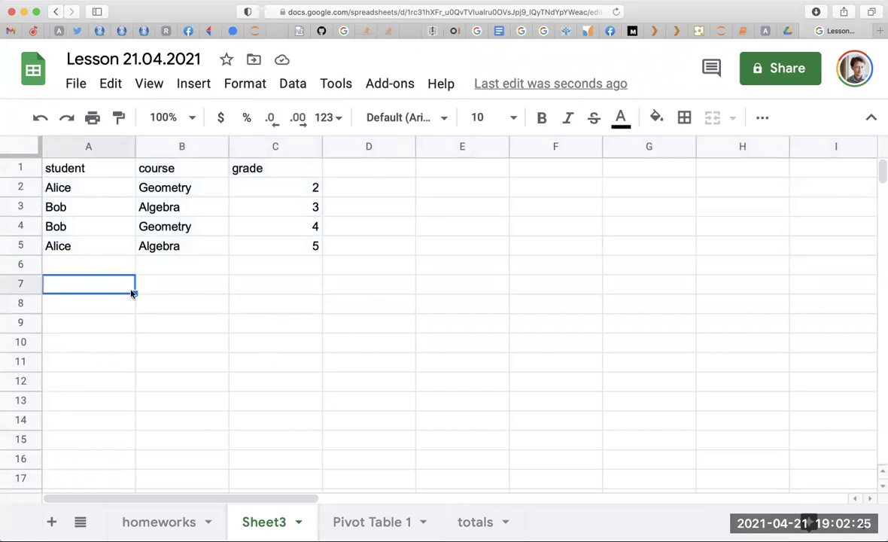
Undo the grade sort and create a new filter view from cell B7
key("ctrl+z")
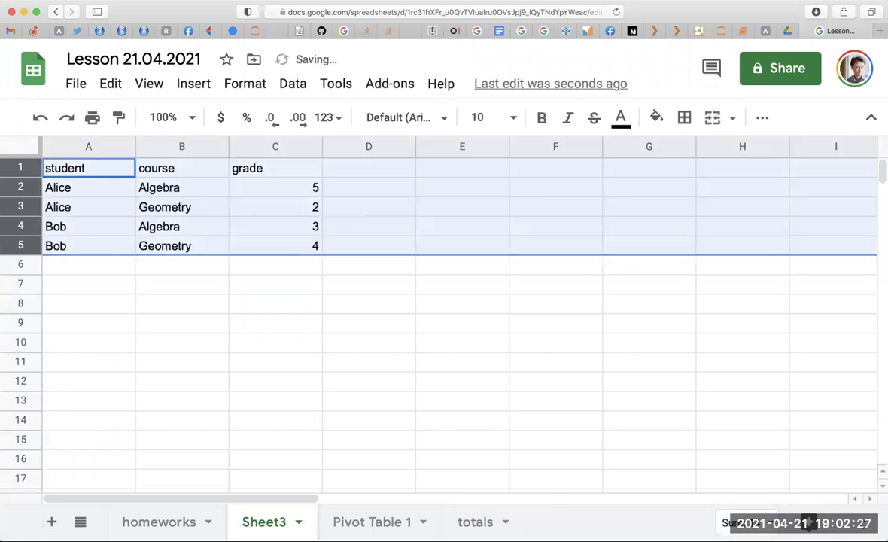
left_click(187, 292)
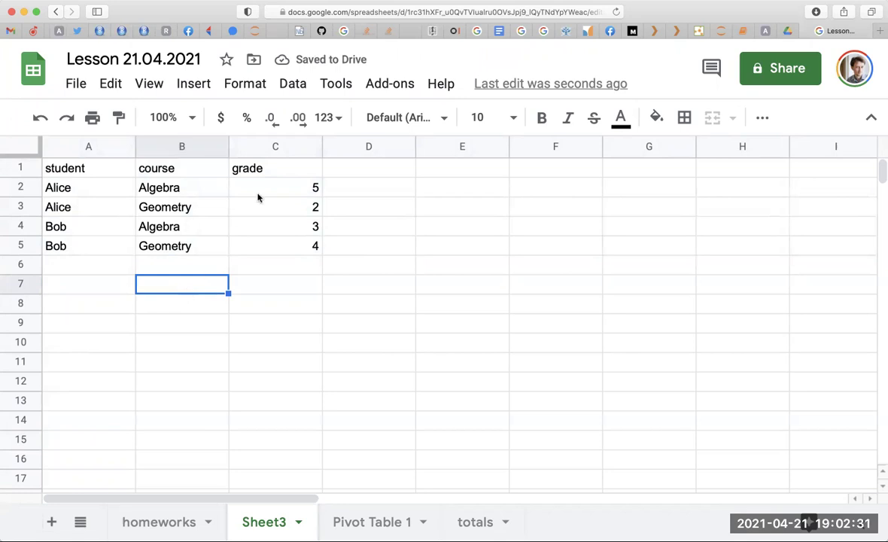
left_click(286, 86)
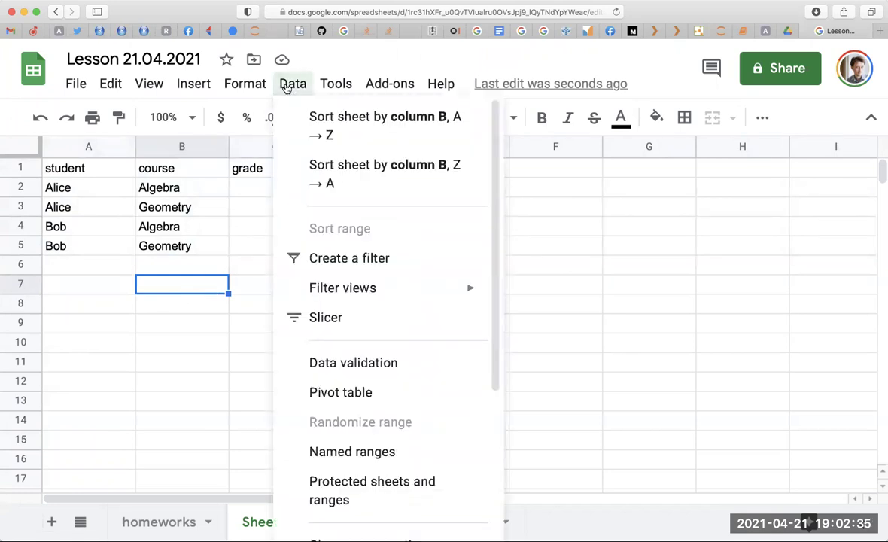
mouse_move(342, 288)
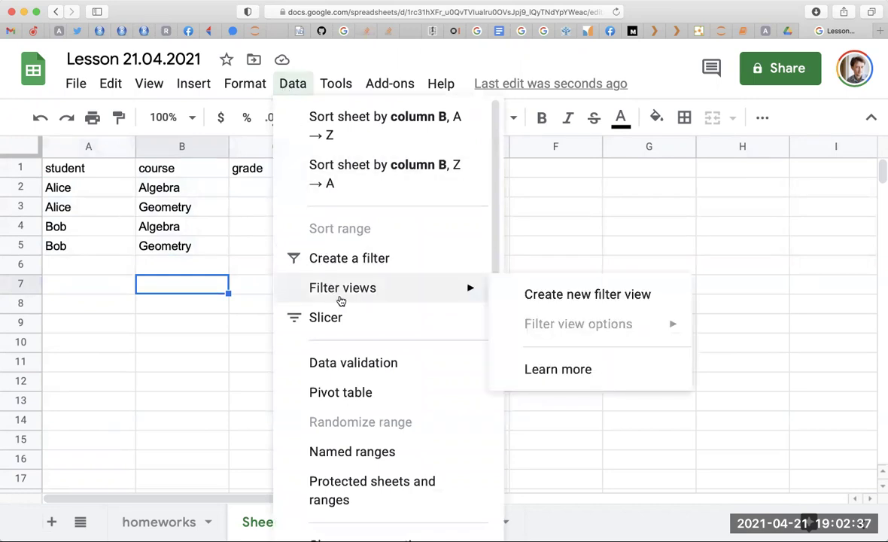
left_click(534, 298)
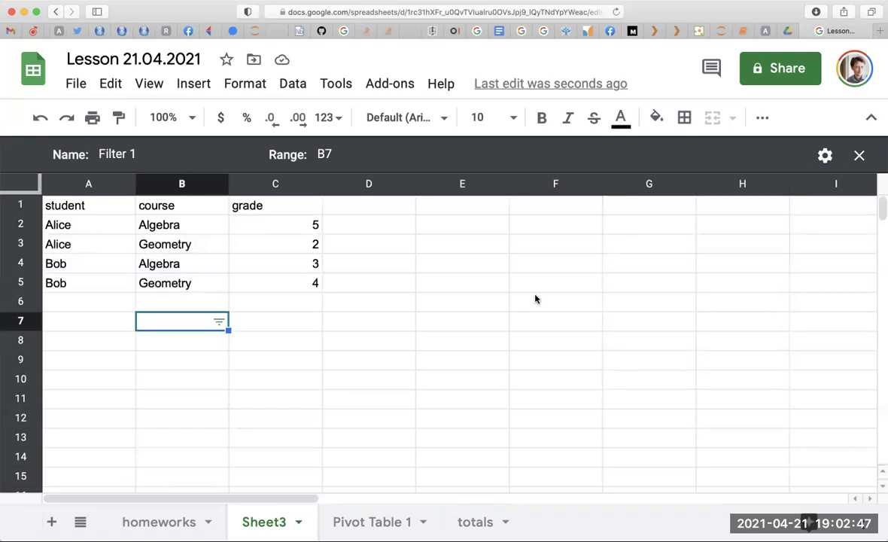
Look over the column B filter options and the Filter 1 view settings
left_click(217, 185)
left_click(182, 243)
left_click(257, 250)
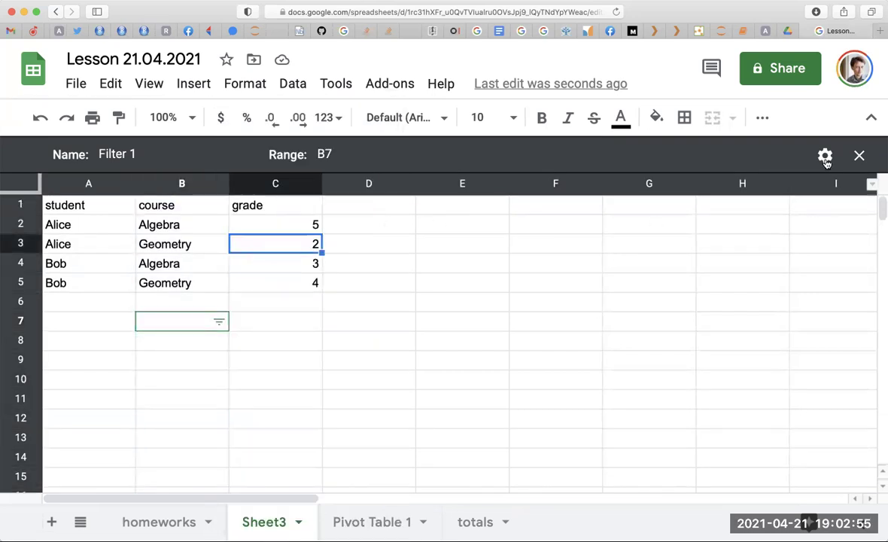
left_click(824, 156)
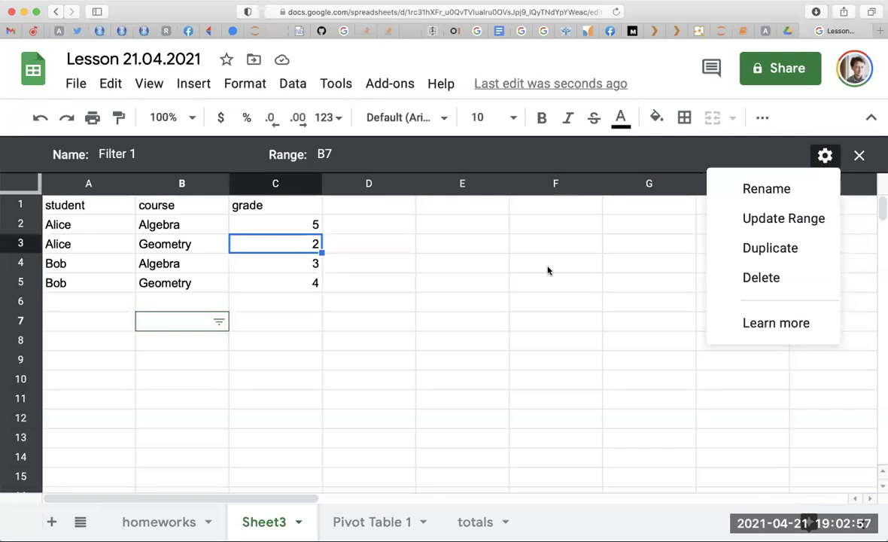
left_click(334, 298)
left_click(256, 278)
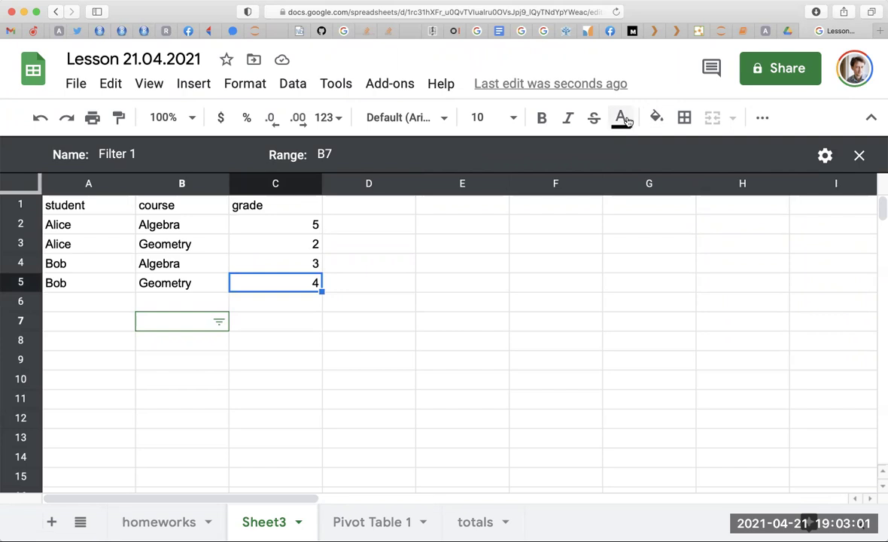
Browse the list of filter views from the toolbar's extra tools
left_click(764, 121)
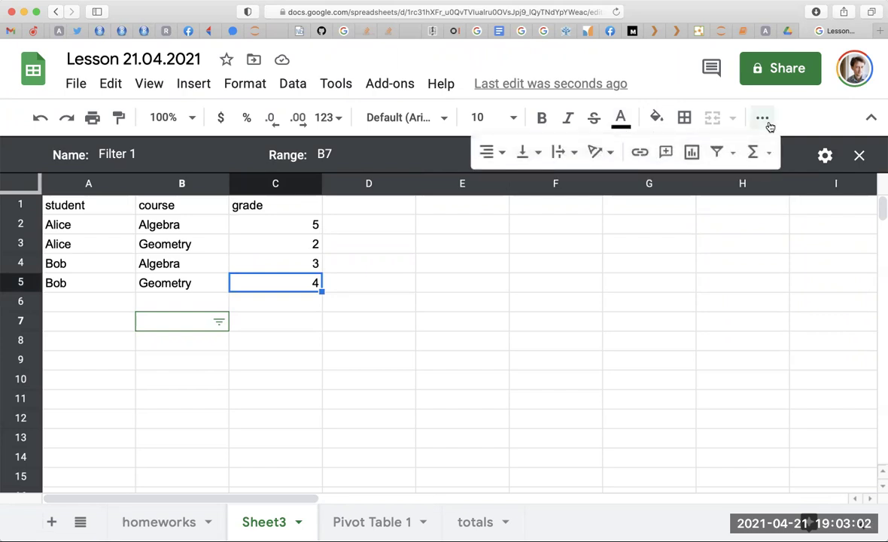
left_click(722, 152)
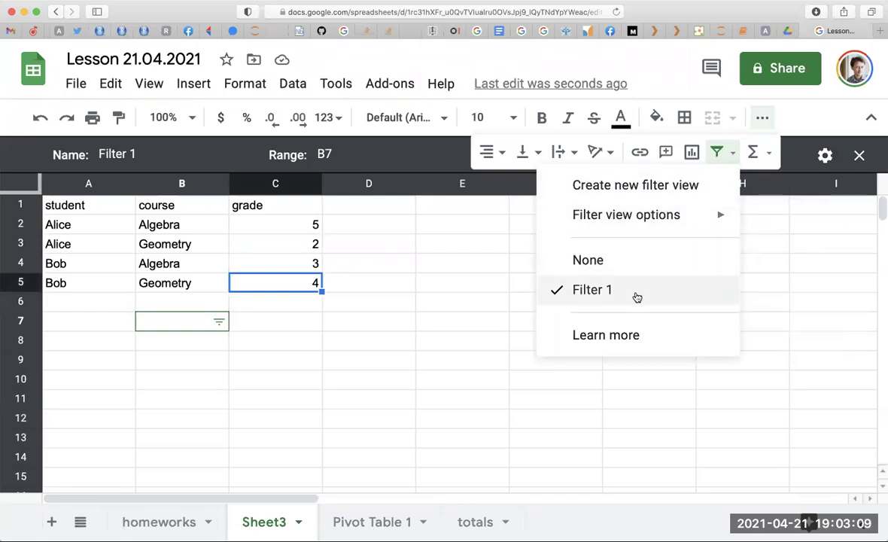
left_click(720, 150)
left_click(720, 153)
left_click(720, 154)
left_click(542, 243)
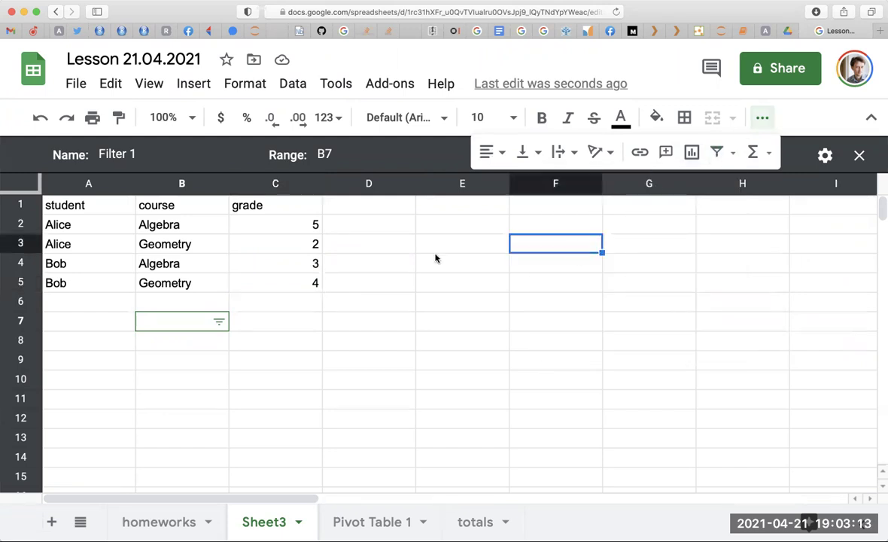
left_click(342, 249)
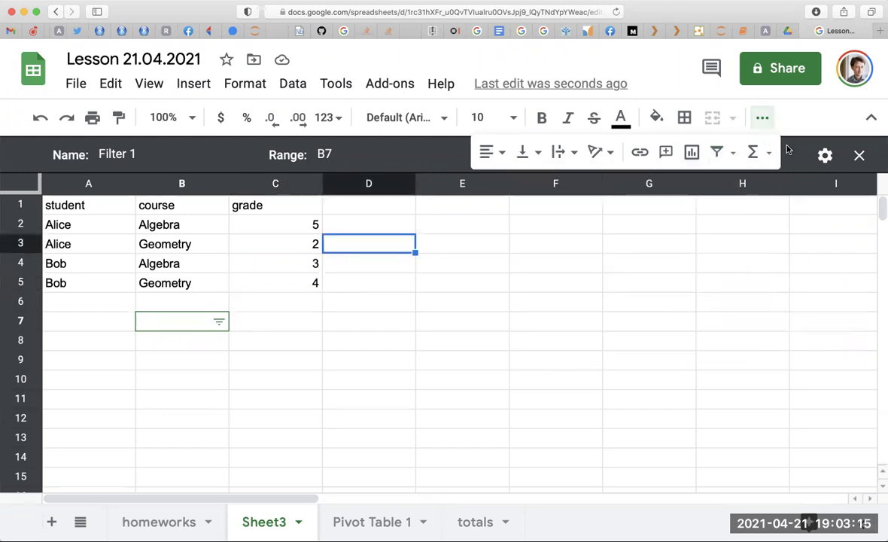
Close and restore Filter 1, check the B7 filter dropdown, then close the view
left_click(825, 155)
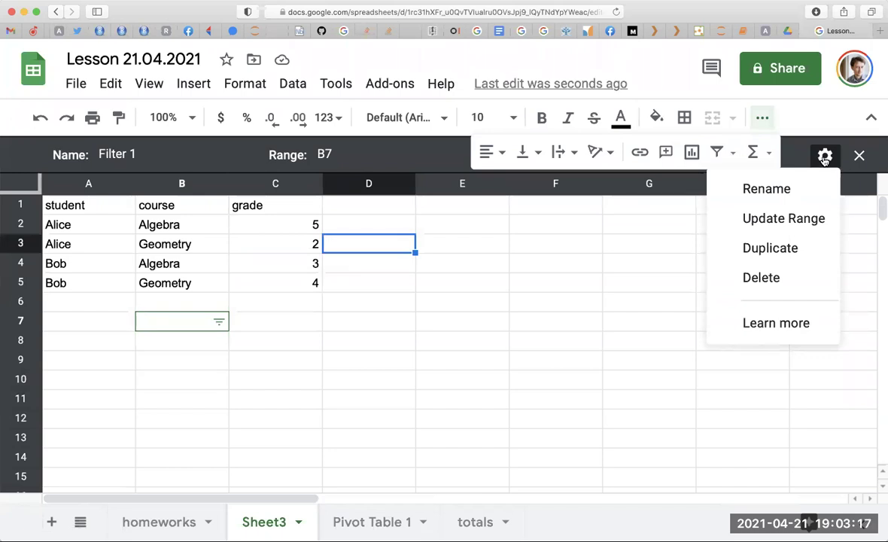
left_click(859, 155)
left_click(858, 155)
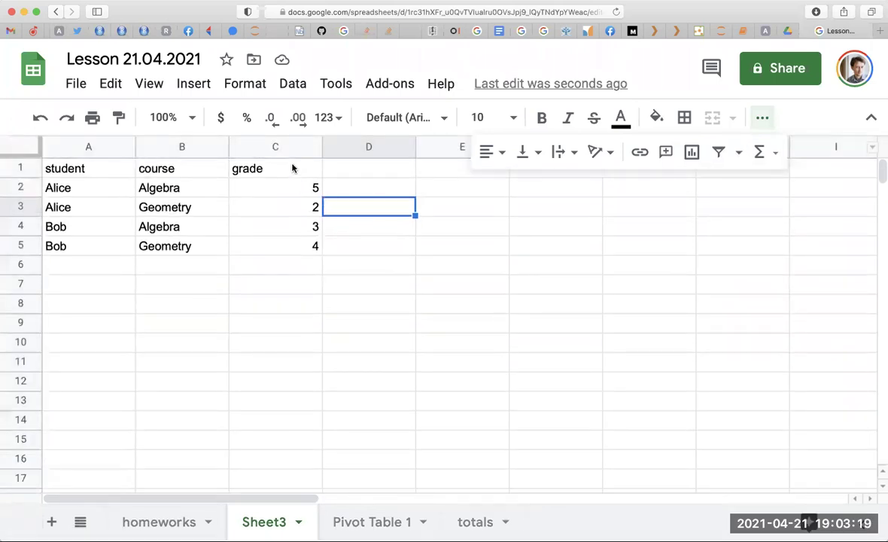
key("ctrl+z")
left_click(285, 184)
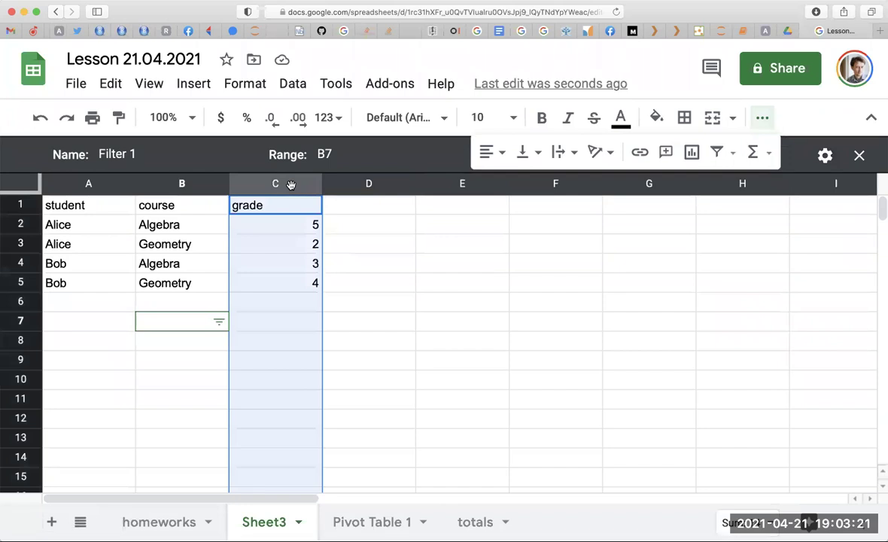
left_click(285, 205)
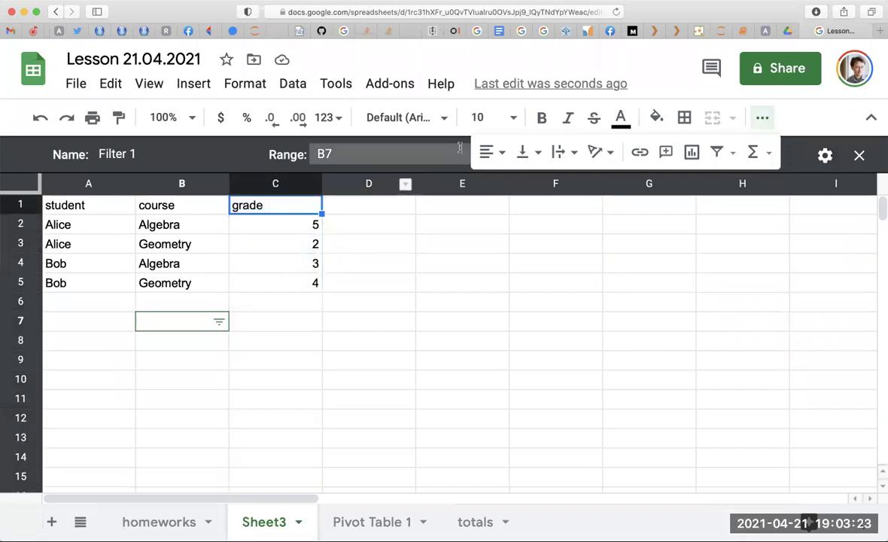
left_click(219, 321)
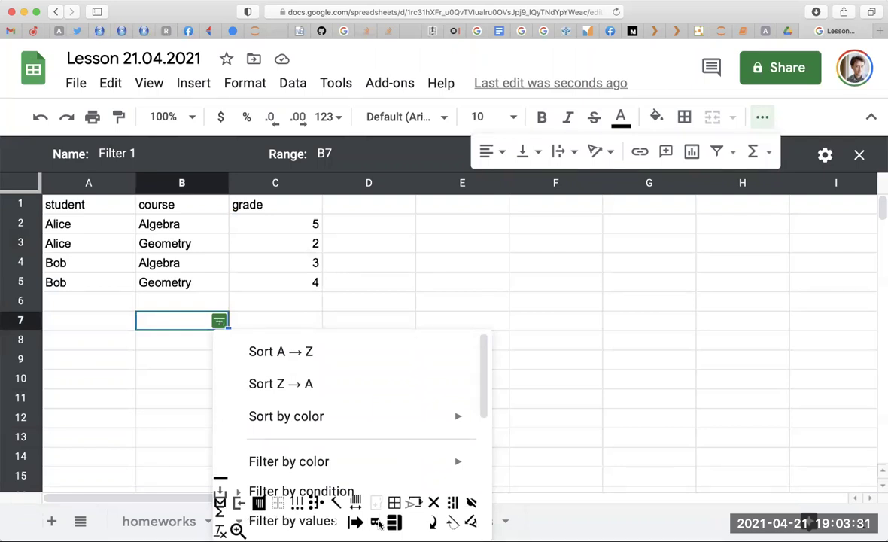
left_click(261, 388)
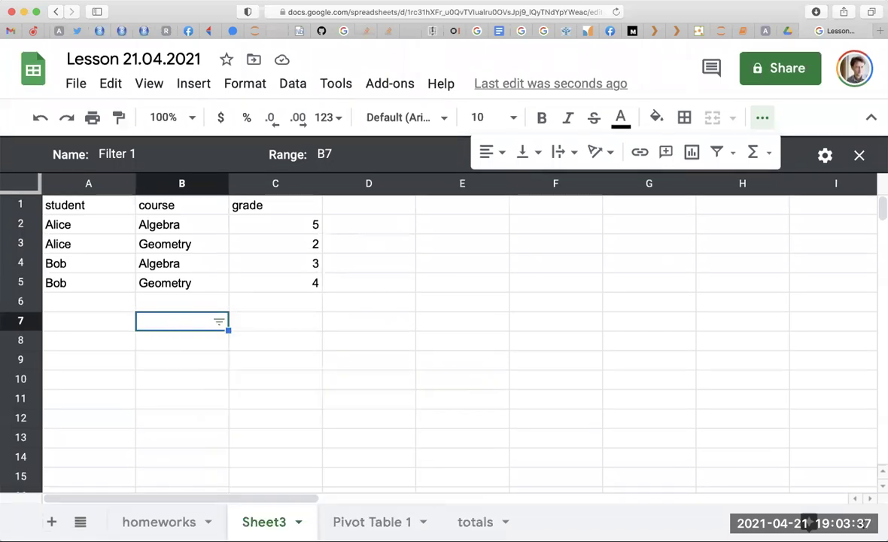
key("ctrl+z")
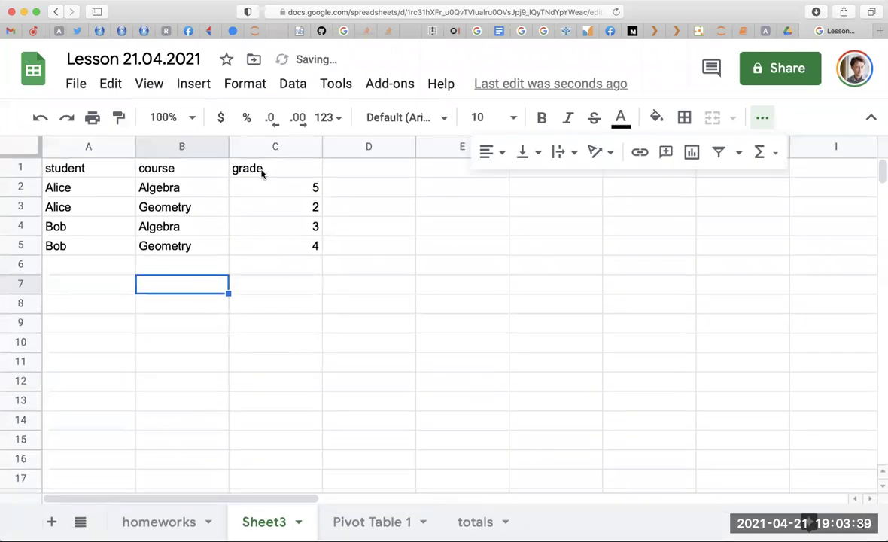
Create a filter view over A1:C5 from C1, sort grades A→Z, then close it
left_click(261, 171)
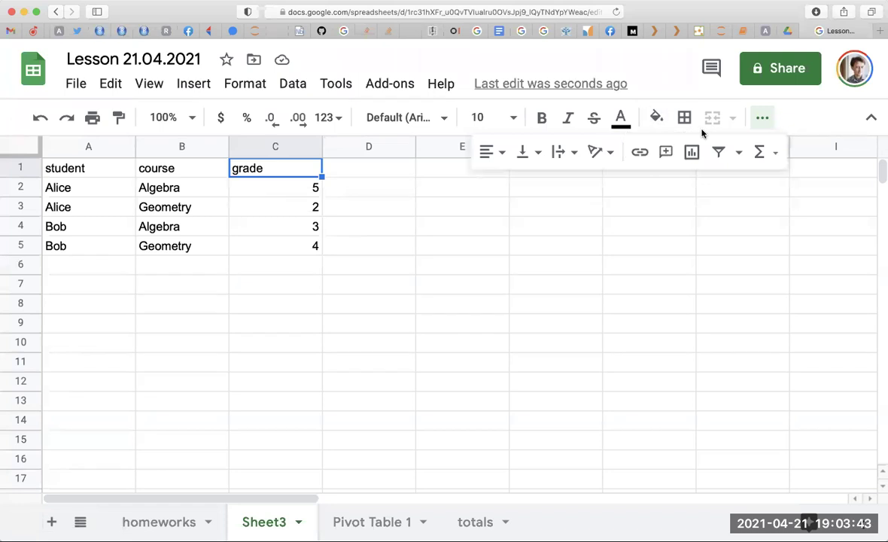
left_click(293, 84)
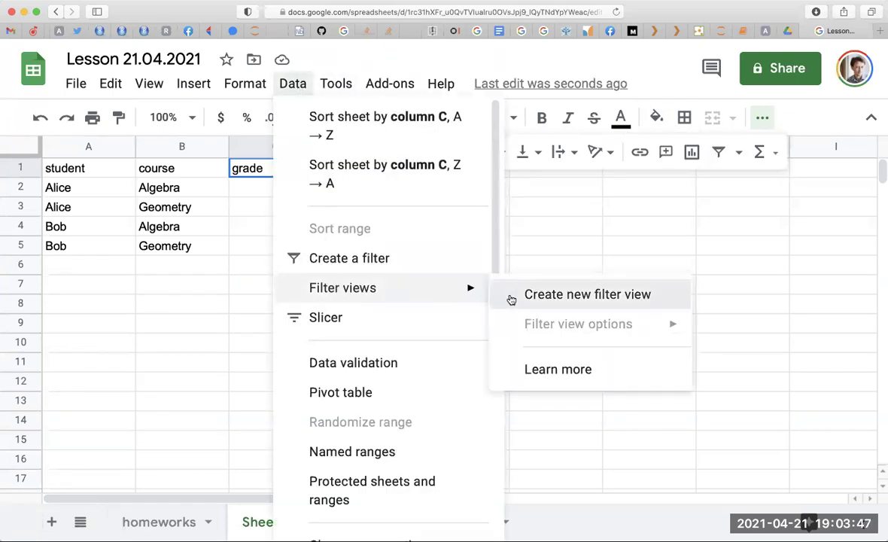
mouse_move(342, 287)
left_click(510, 296)
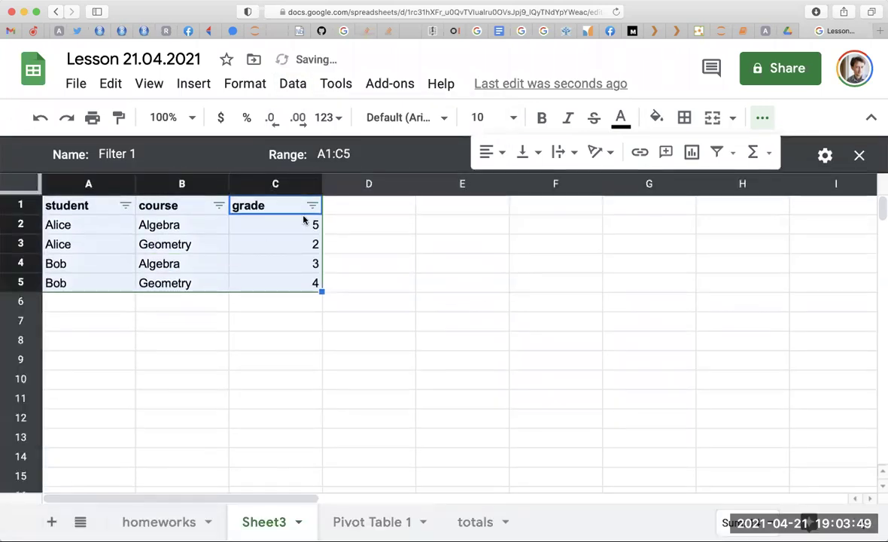
left_click(312, 206)
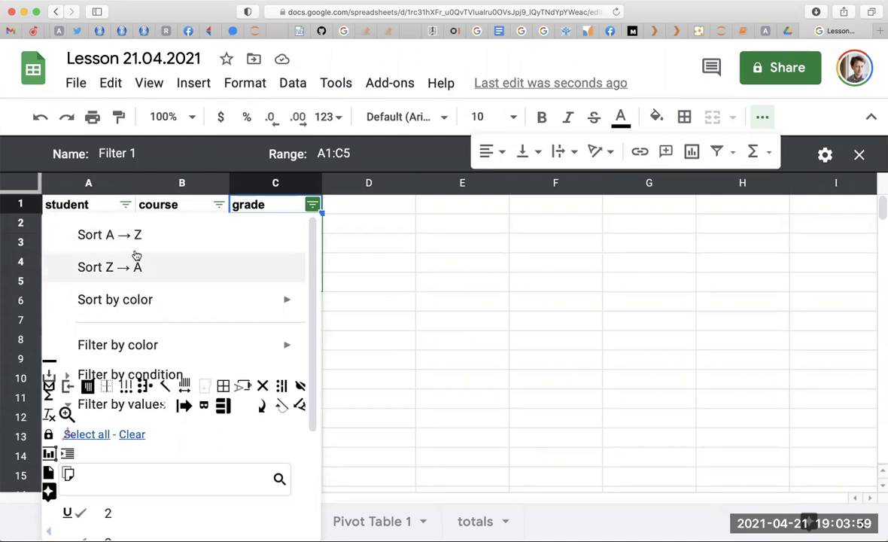
left_click(138, 236)
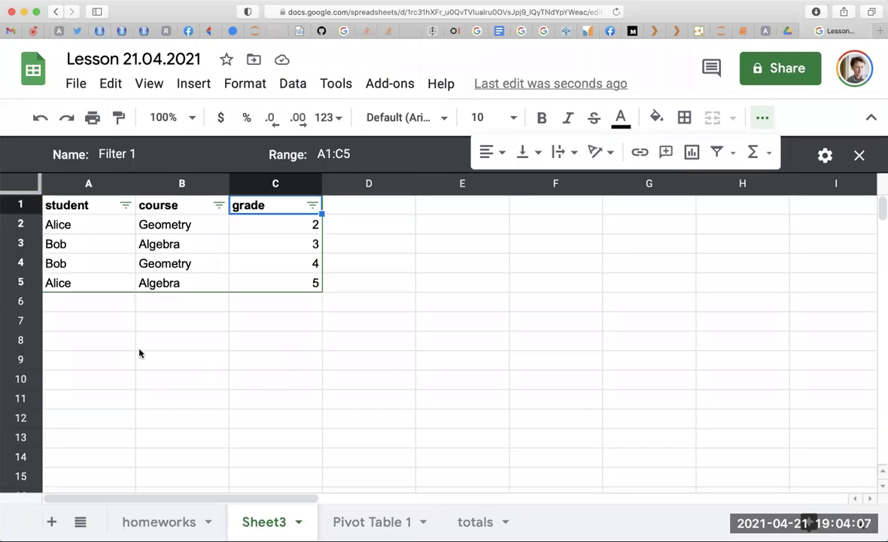
left_click(340, 350)
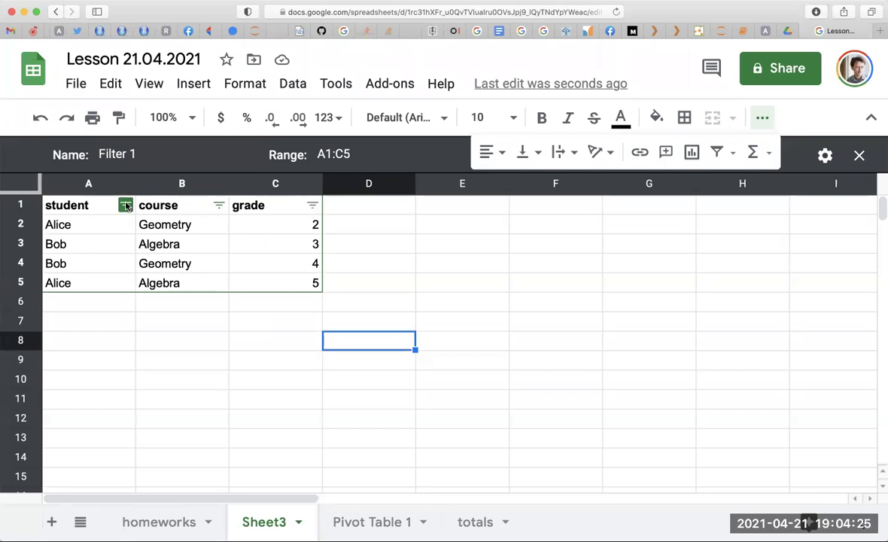
left_click(864, 155)
Create a filter on the student table starting from the course header B1
left_click(204, 229)
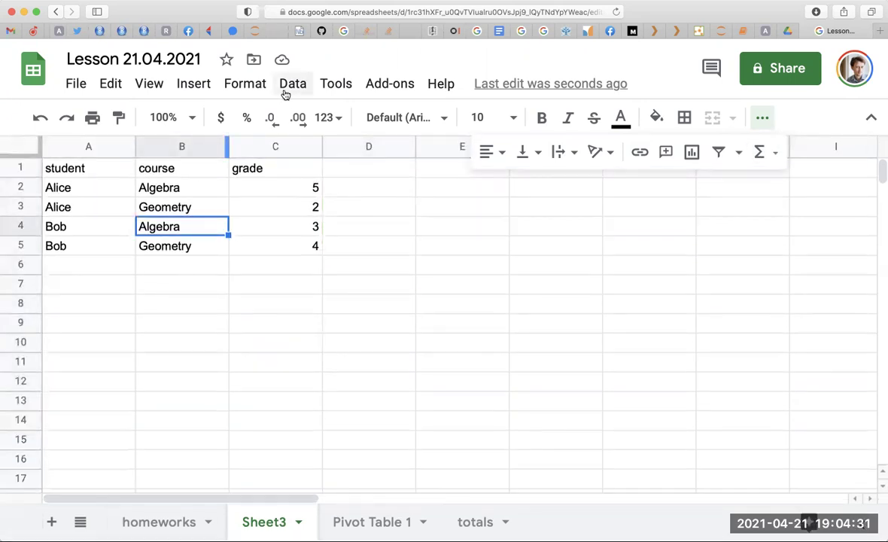
left_click(762, 119)
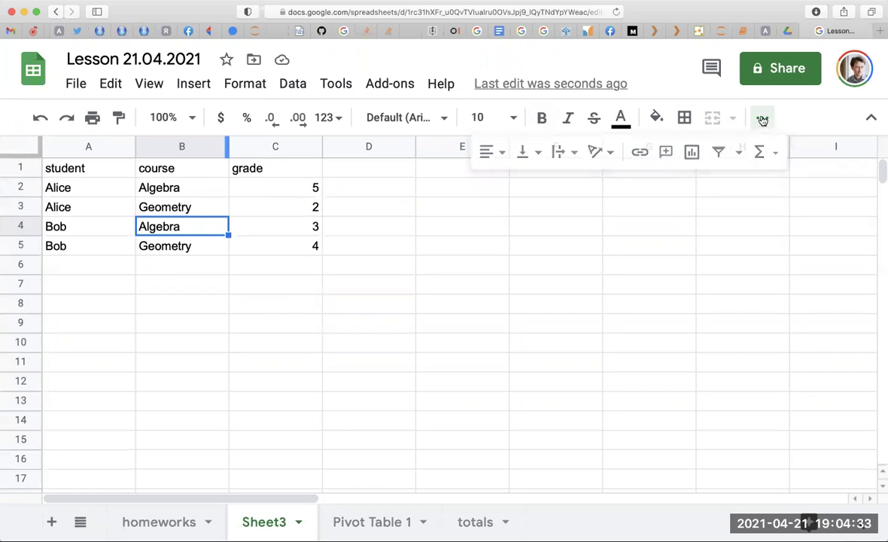
left_click(762, 118)
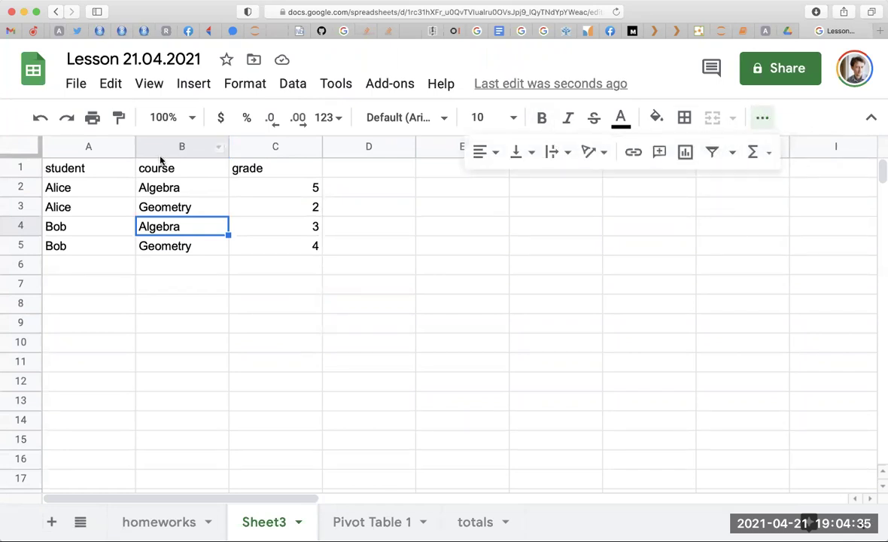
left_click(161, 167)
left_click(712, 152)
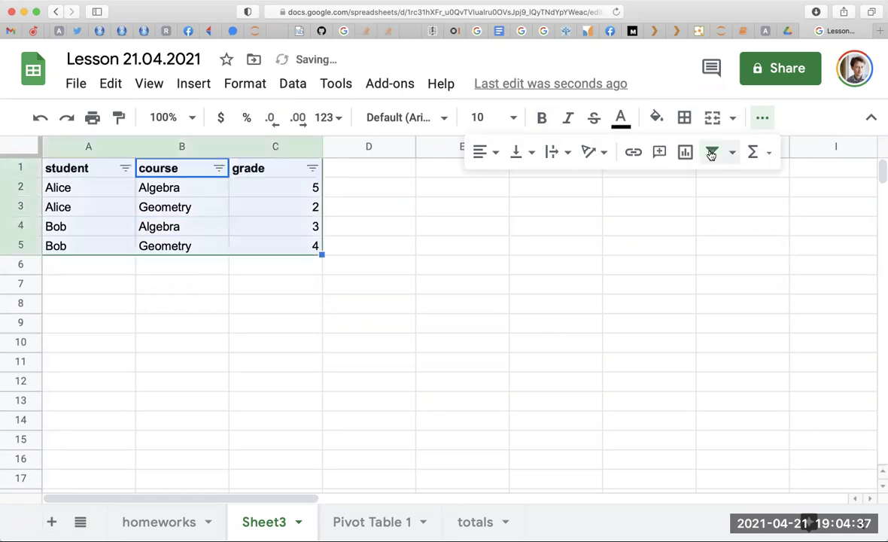
Untick Geometry in the course filter so only Alice's 5 and Bob's 3 Algebra rows show
left_click(219, 168)
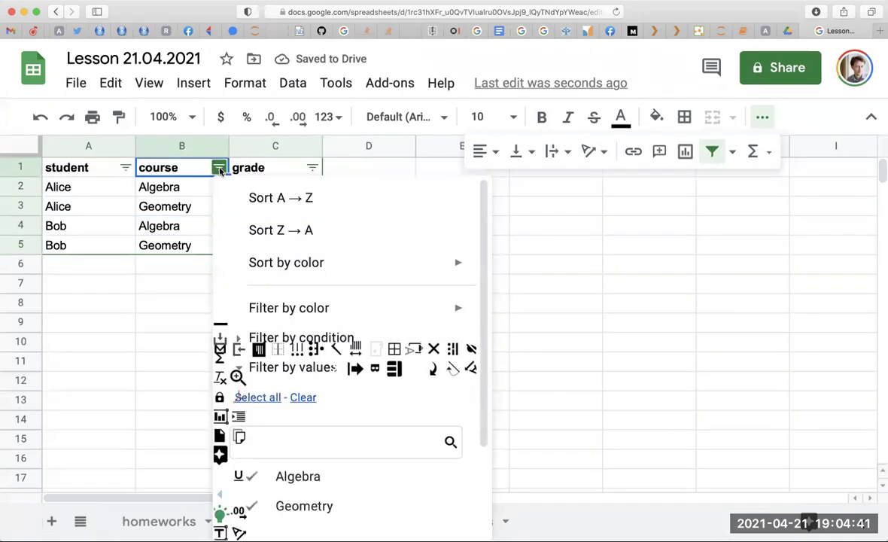
left_click(266, 505)
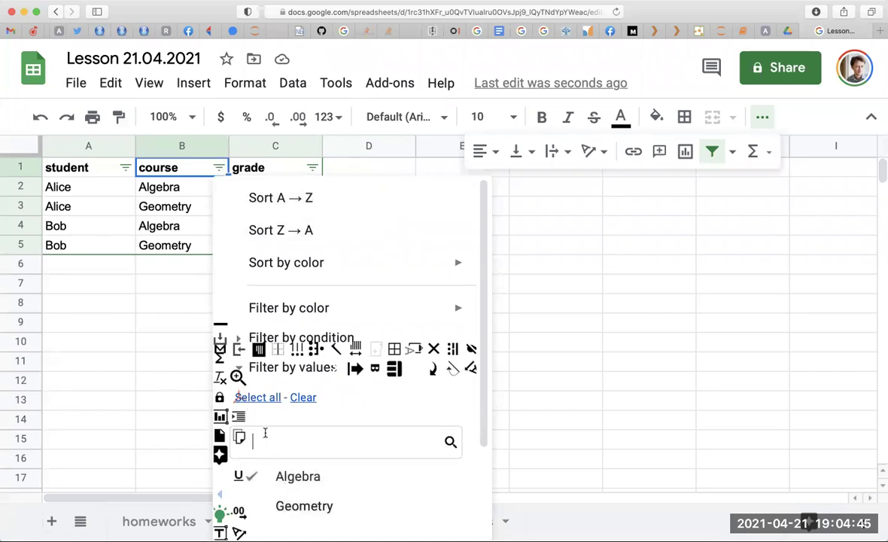
left_click(114, 399)
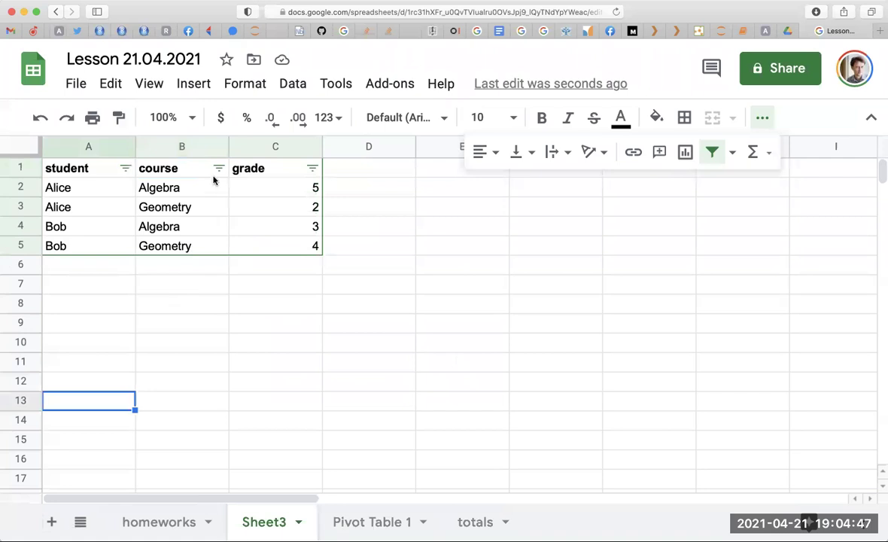
left_click(218, 168)
left_click(275, 500)
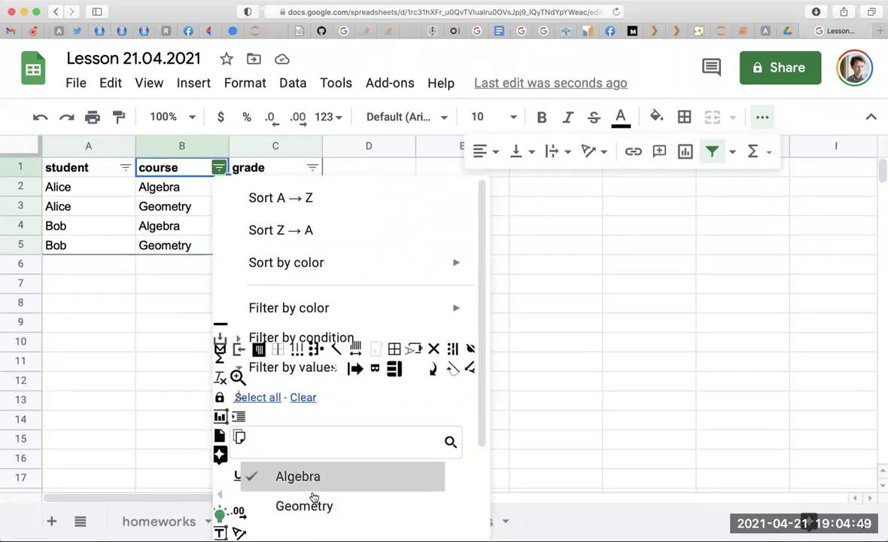
scroll(309, 497, "down", 3)
left_click(426, 511)
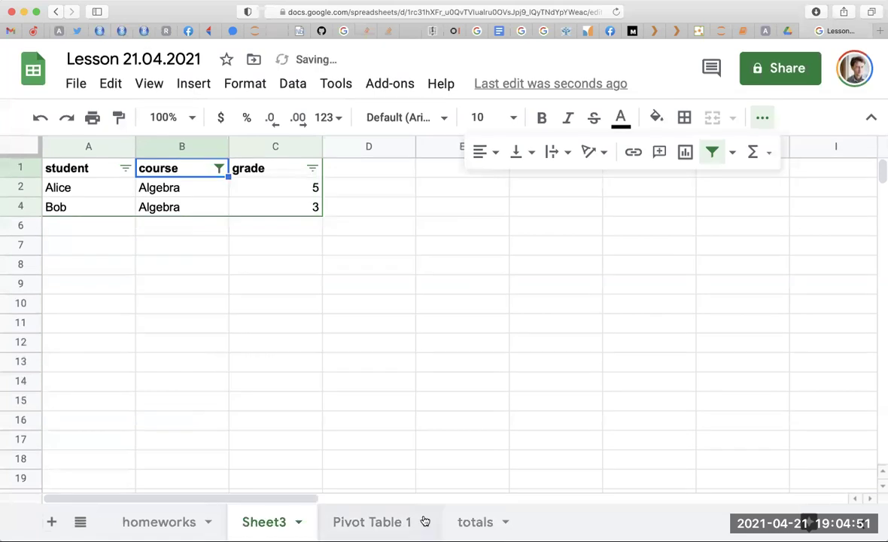
left_click(173, 281)
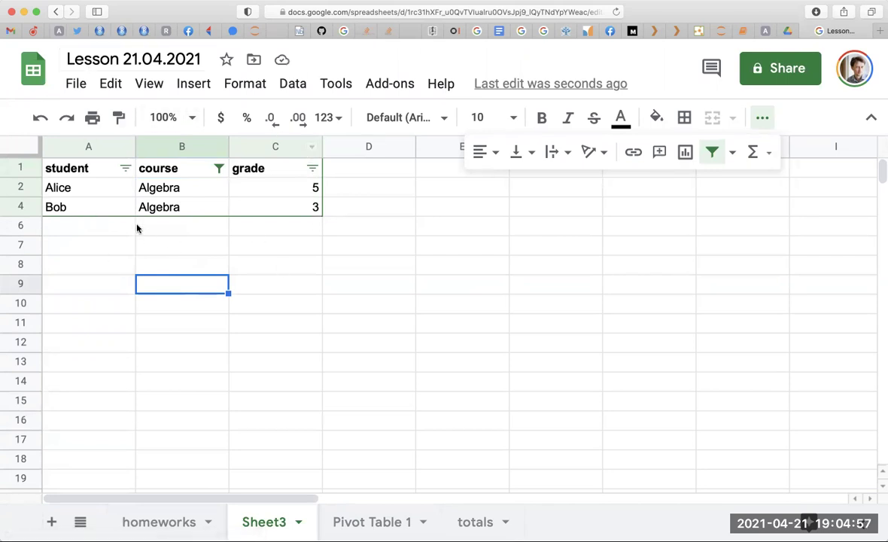
left_click(88, 209)
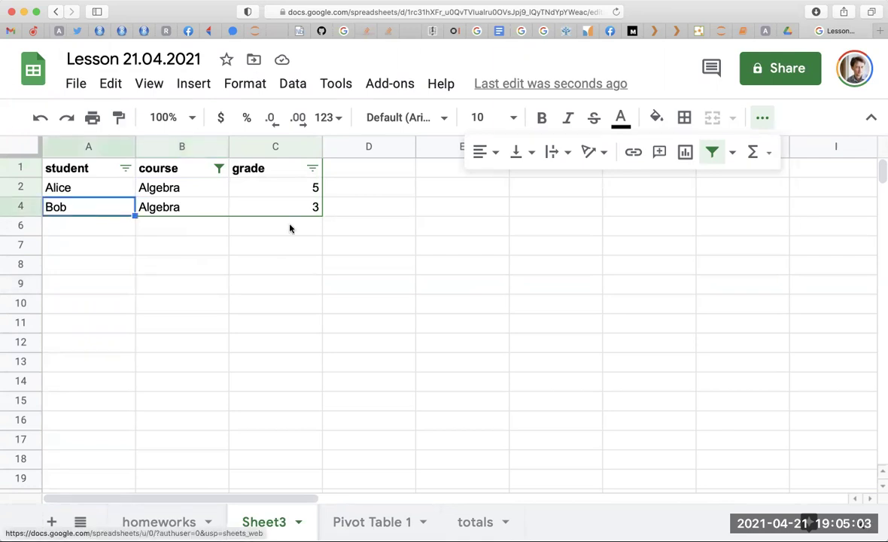
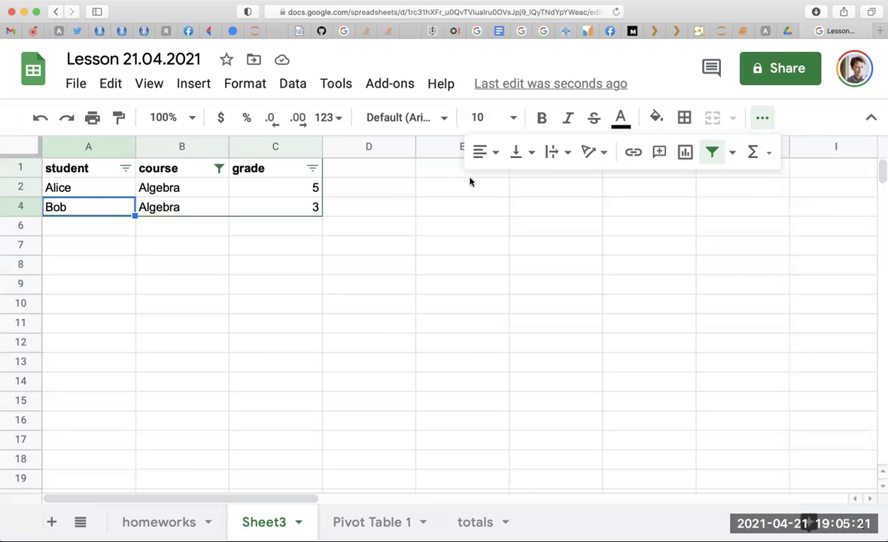
Turn off the filter on Sheet3's grade table so all four rows show again
left_click(714, 153)
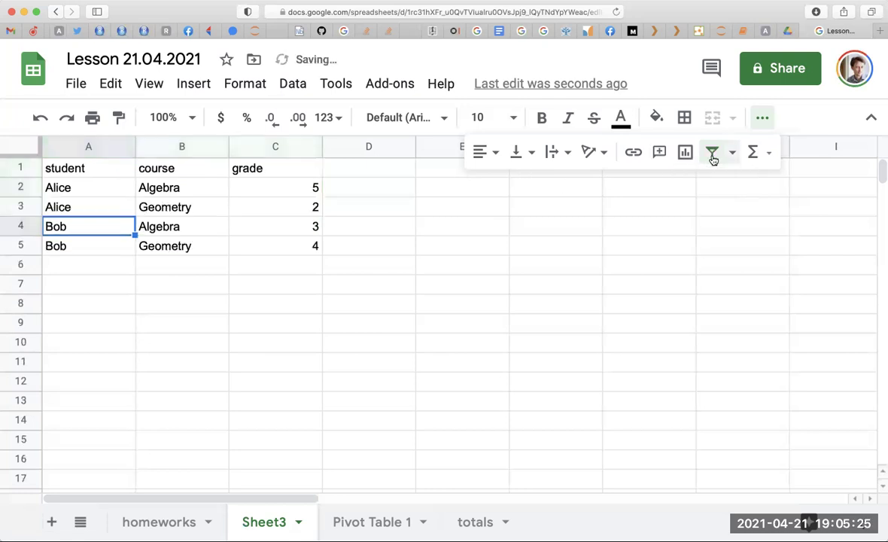
left_click(457, 246)
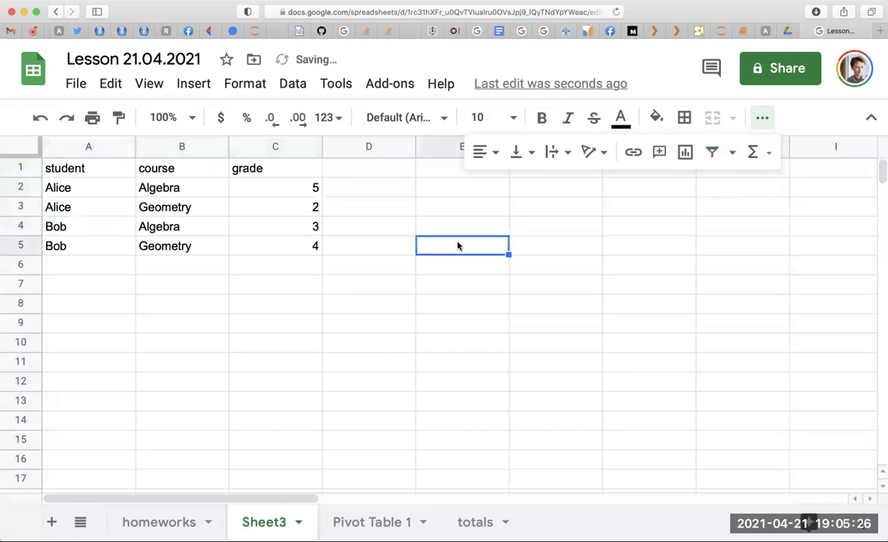
left_click(764, 119)
left_click(314, 289)
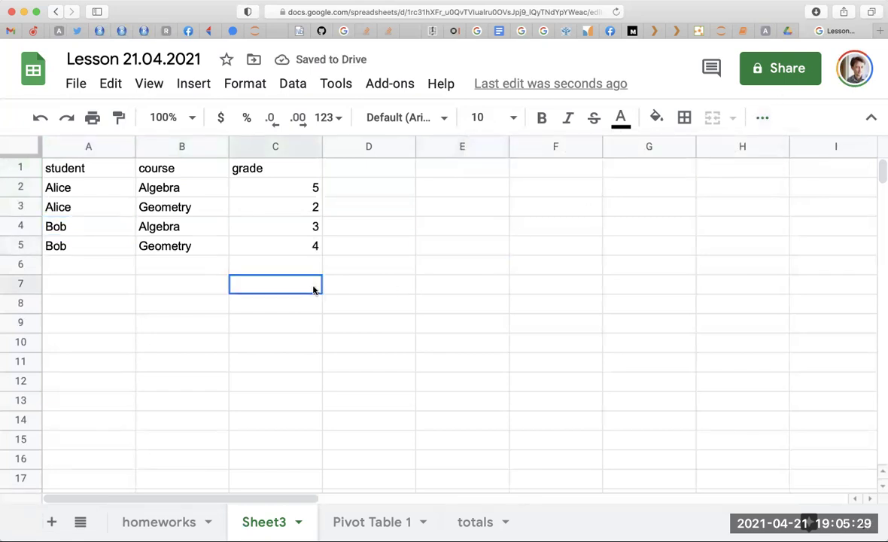
Look through the Tools and Data menus without choosing anything, then select D1
left_click(334, 88)
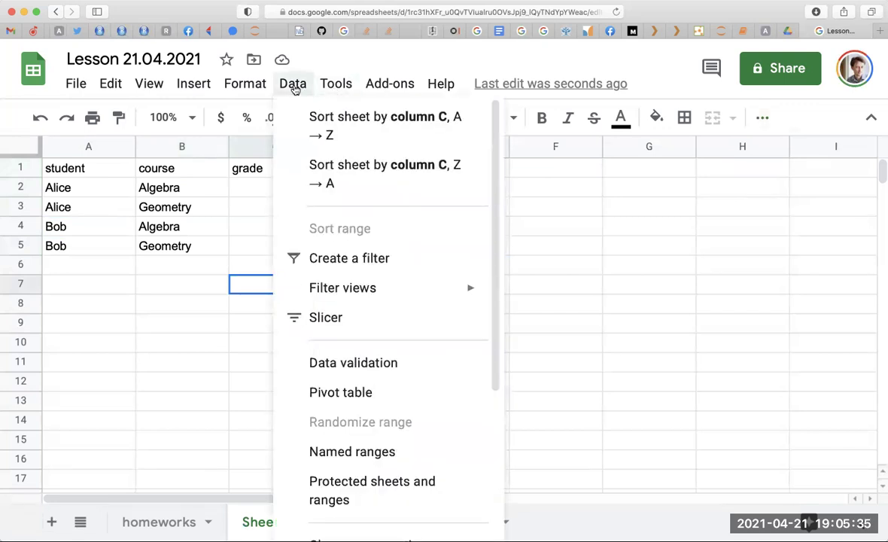
left_click(295, 88)
left_click(295, 88)
left_click(295, 88)
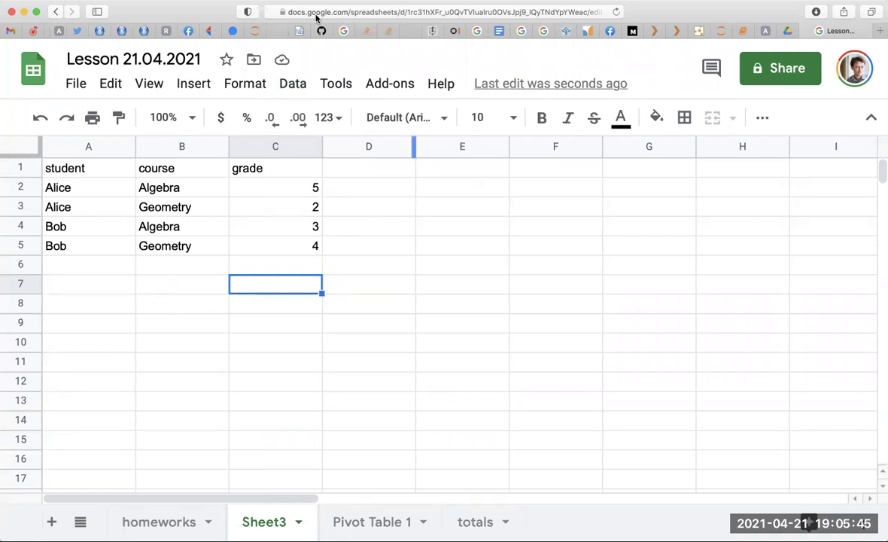
left_click(353, 192)
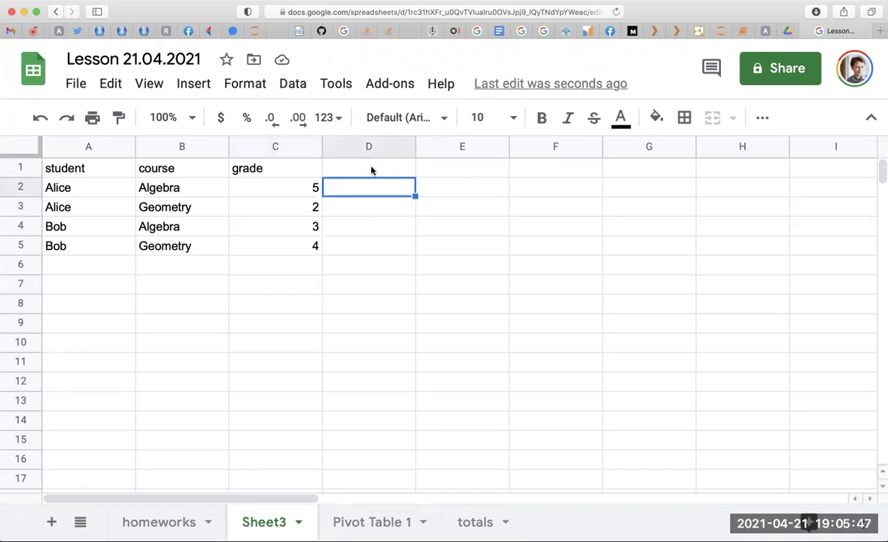
left_click(350, 174)
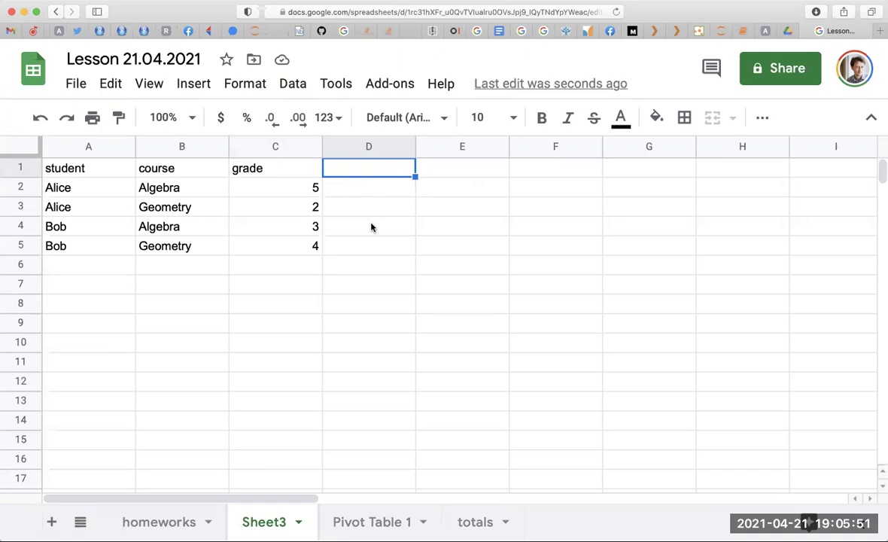
Glance at the File menu, then add a new blank Sheet4
left_click(73, 84)
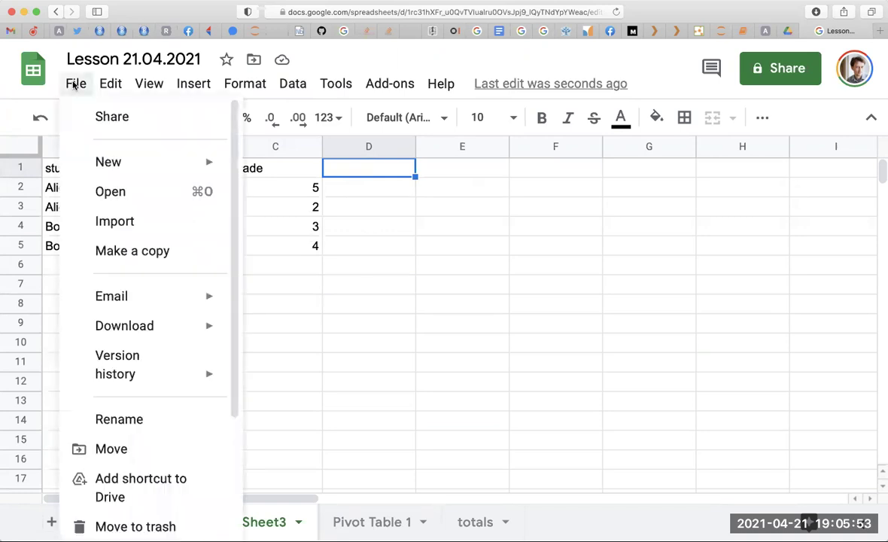
mouse_move(108, 162)
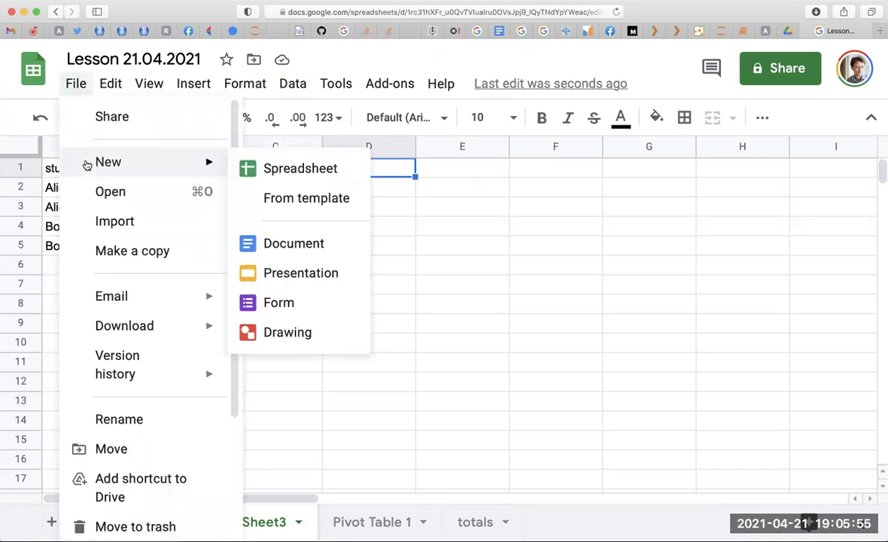
key("Escape")
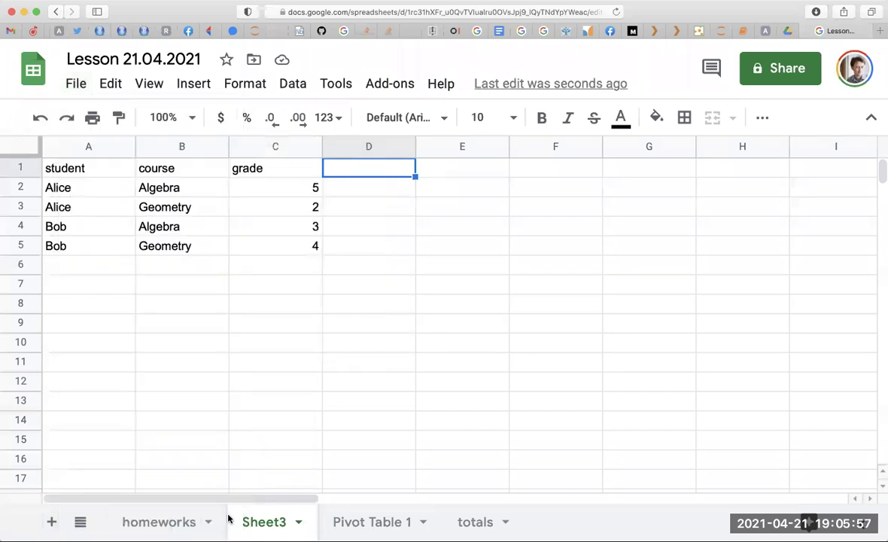
left_click(169, 522)
left_click(52, 522)
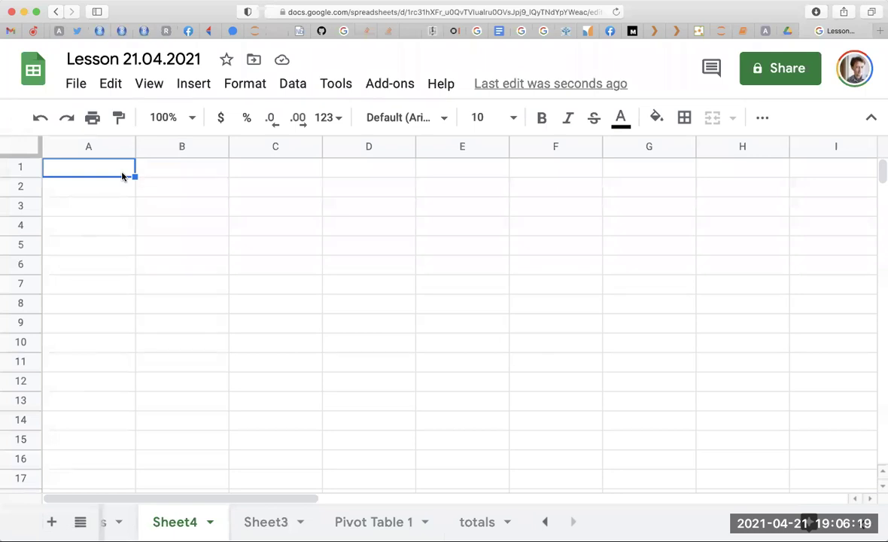
Enter the headers Имя гостя, Статус and Количество сопровождающих in A1:C1
type("Gu")
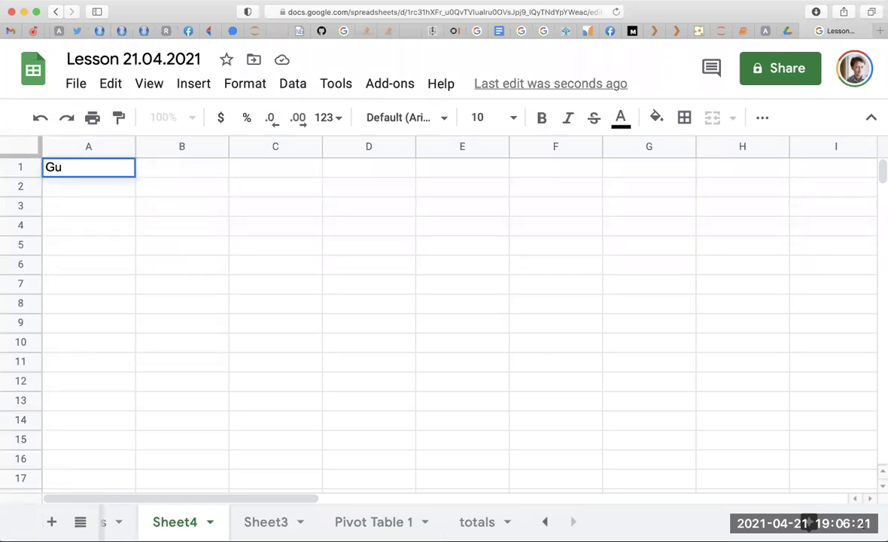
key("BackSpace")
key("BackSpace")
type("Имя гостя")
key("Tab")
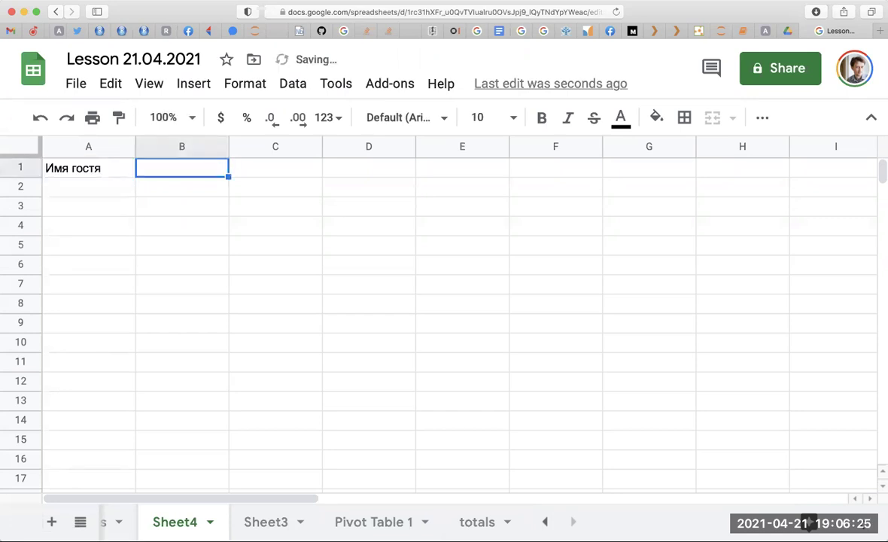
type("Статус")
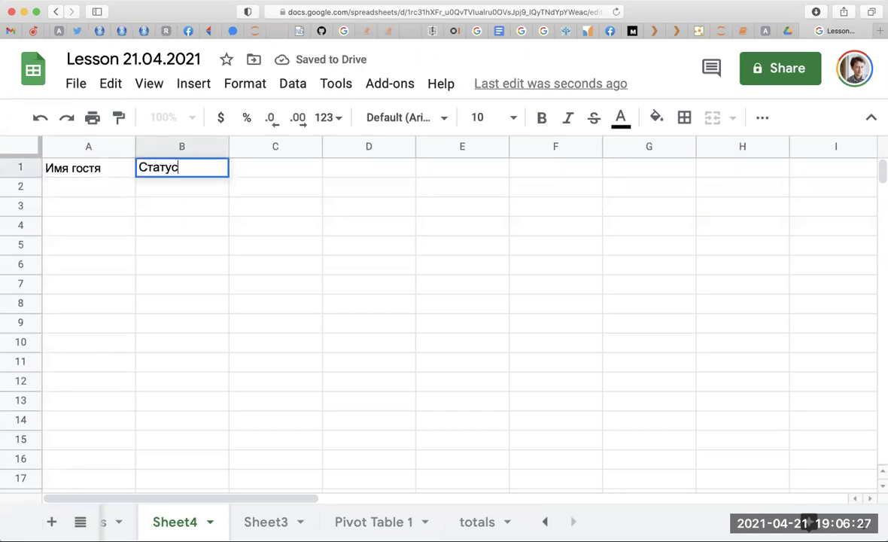
key("Tab")
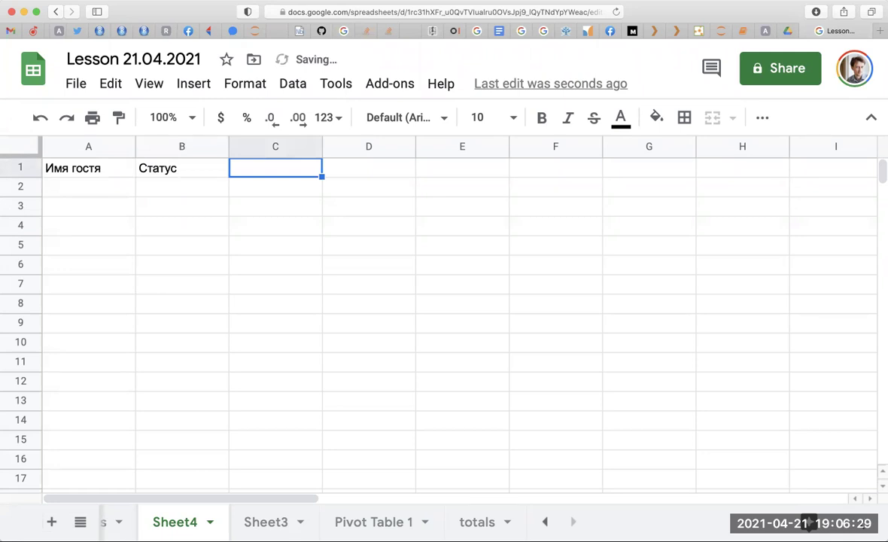
type("Д")
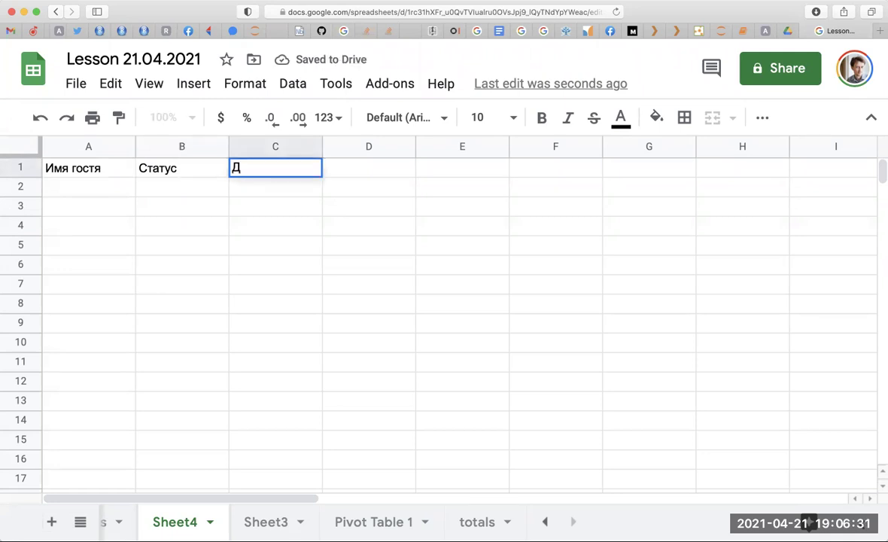
key("BackSpace")
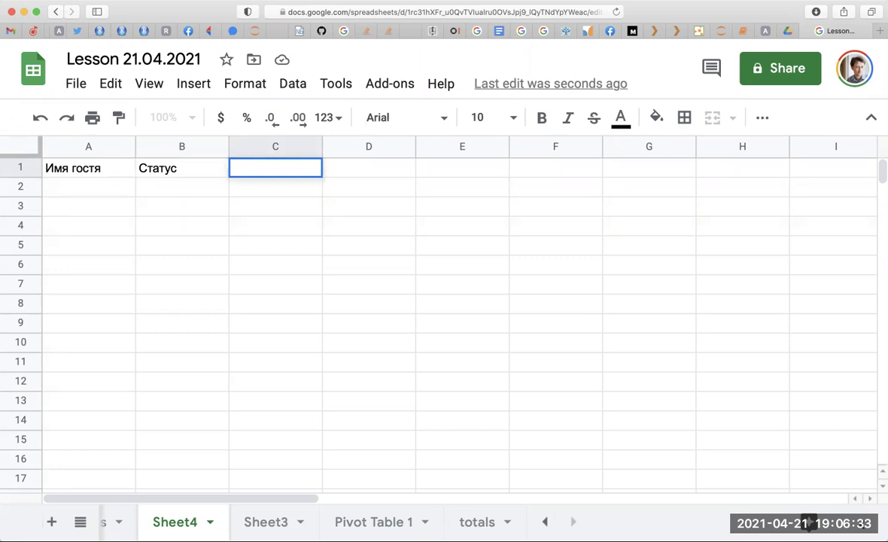
type("Количество сопровождающих")
key("Return")
List three guest names in A2:A4, then select the status cells B2:B4
left_click(88, 187)
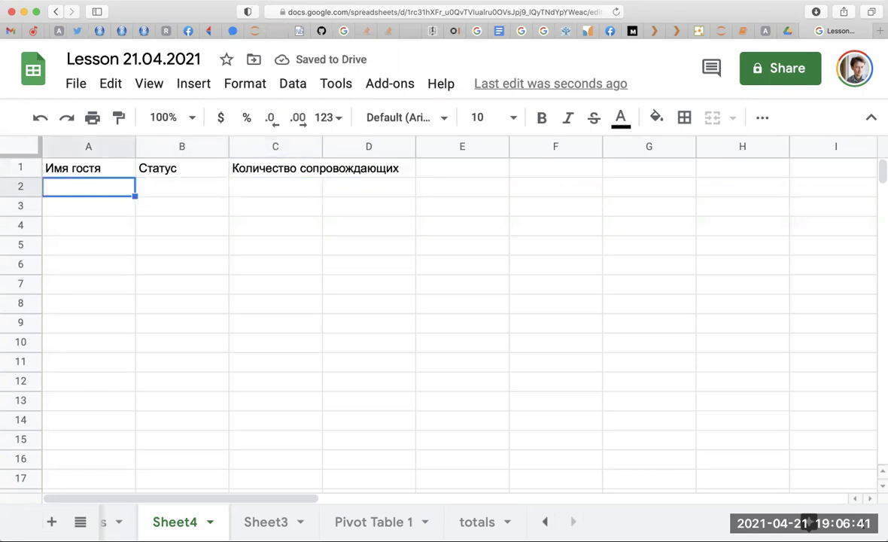
type("Алексей")
key("Return")
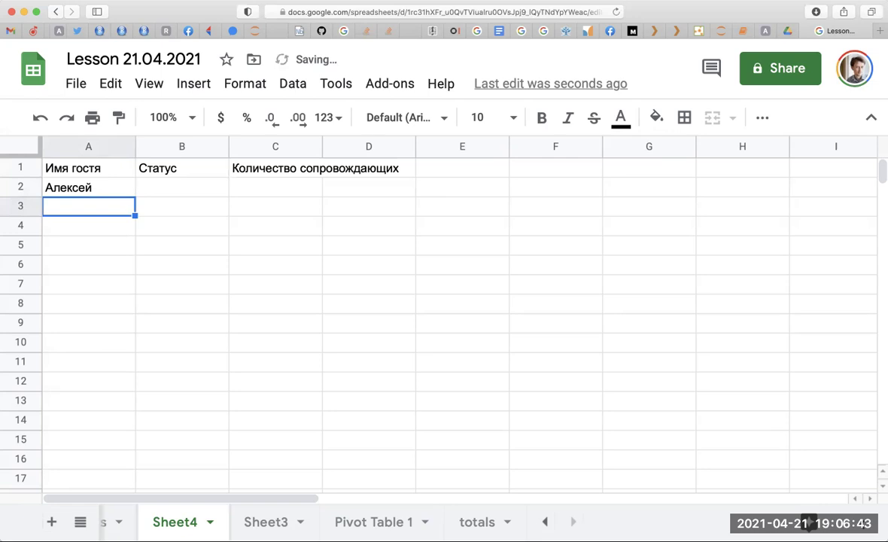
type("Владимир")
key("Return")
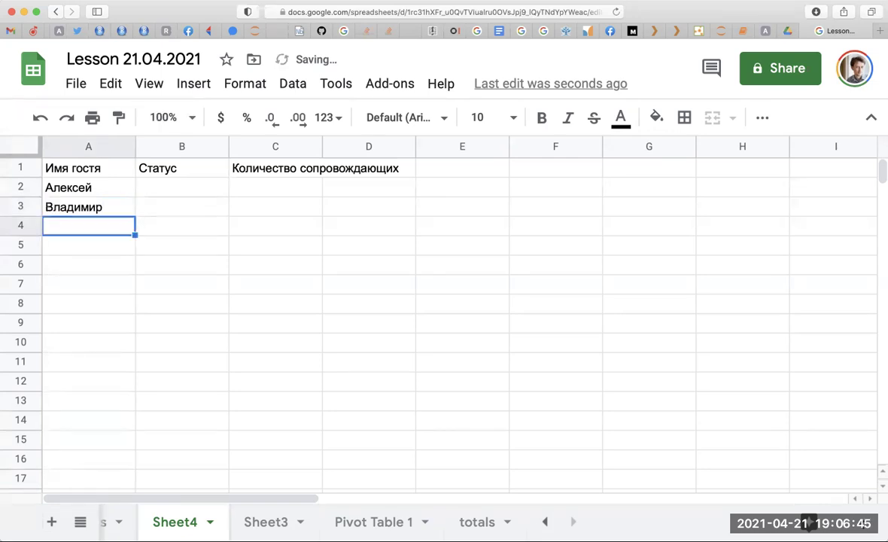
type("Анна")
key("Tab")
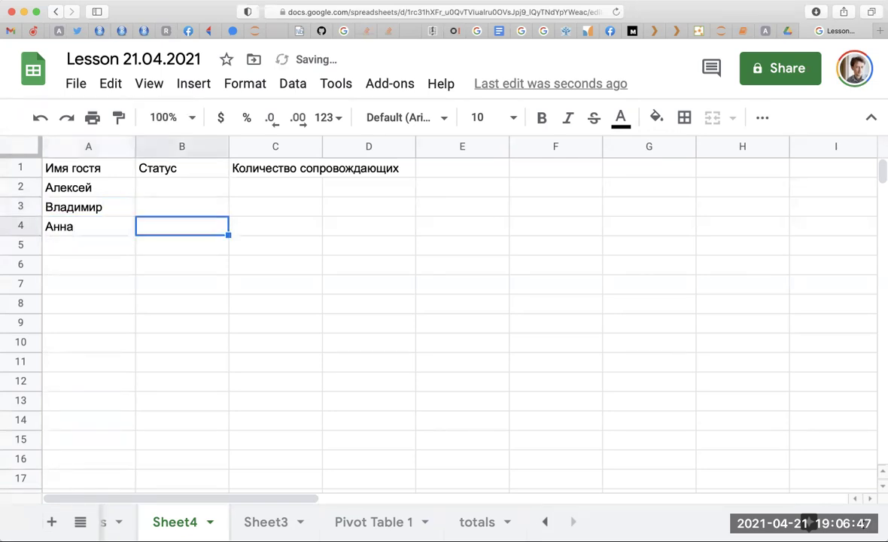
key("Up")
key("Up")
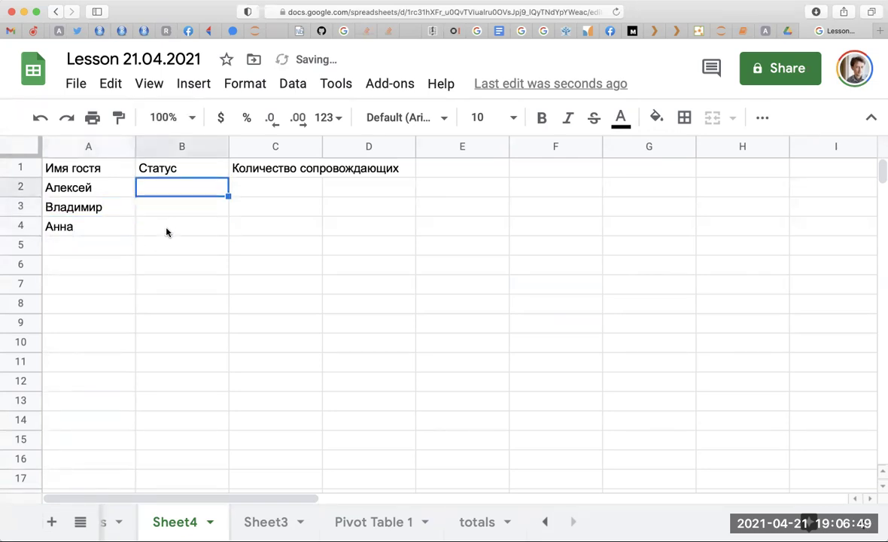
left_click(220, 223, "shift")
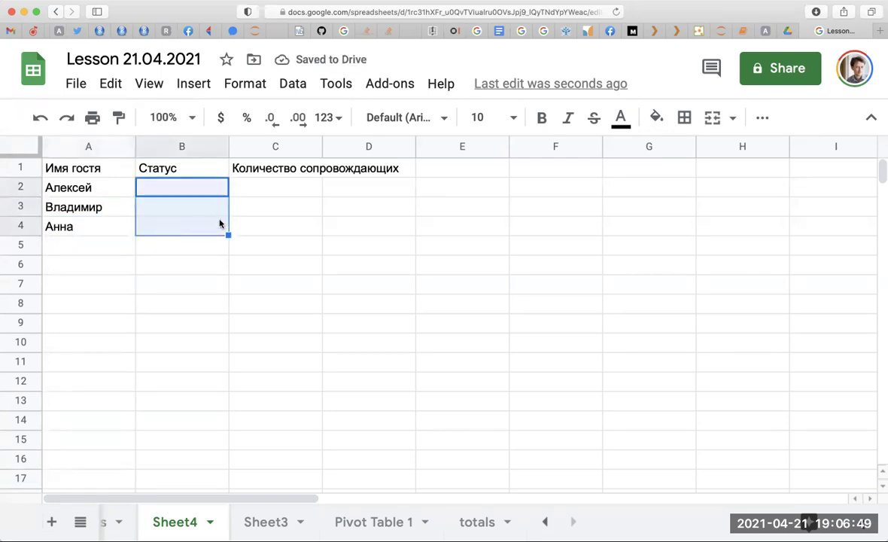
Start a data validation rule on B2:B4 with the List of items criterion
left_click(293, 89)
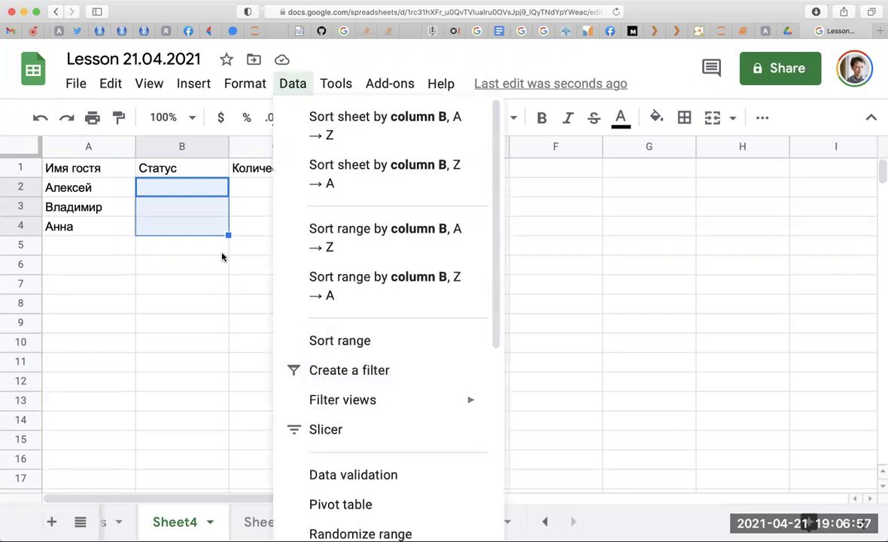
mouse_move(342, 400)
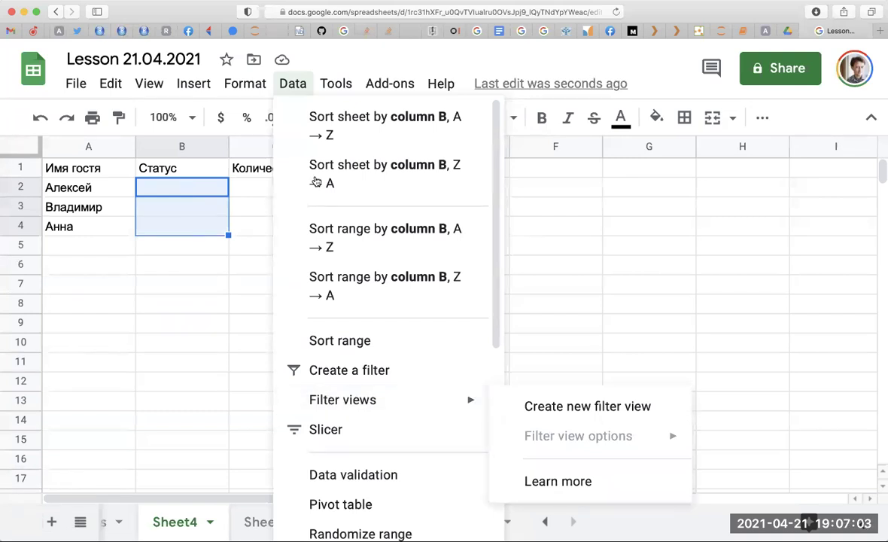
scroll(349, 399, "down", 2)
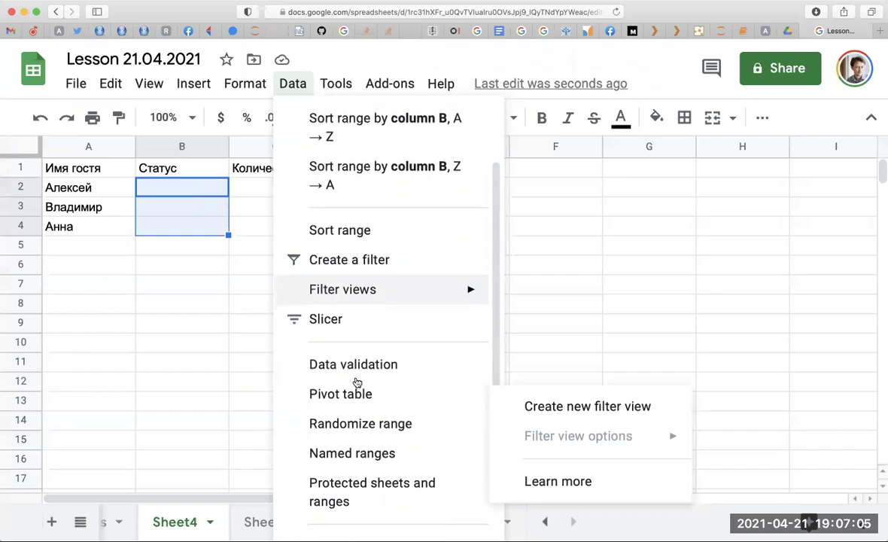
left_click(351, 369)
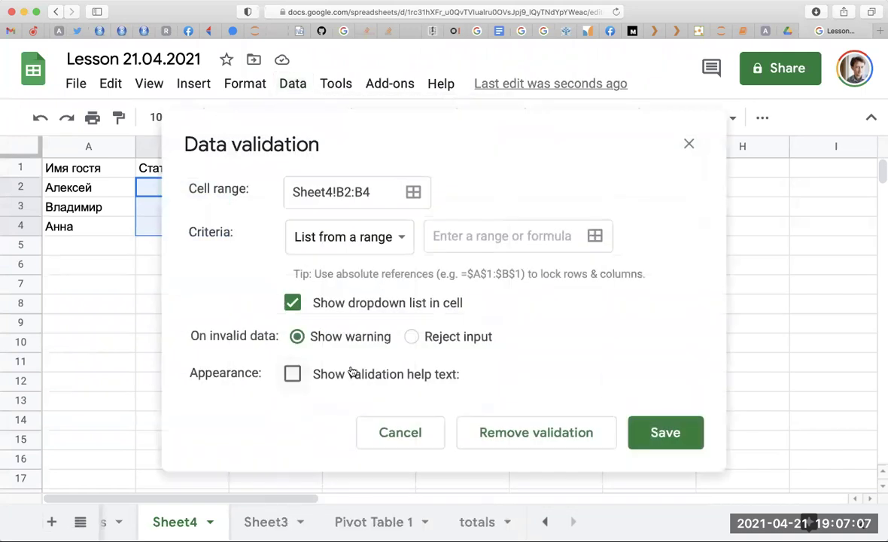
left_click(443, 244)
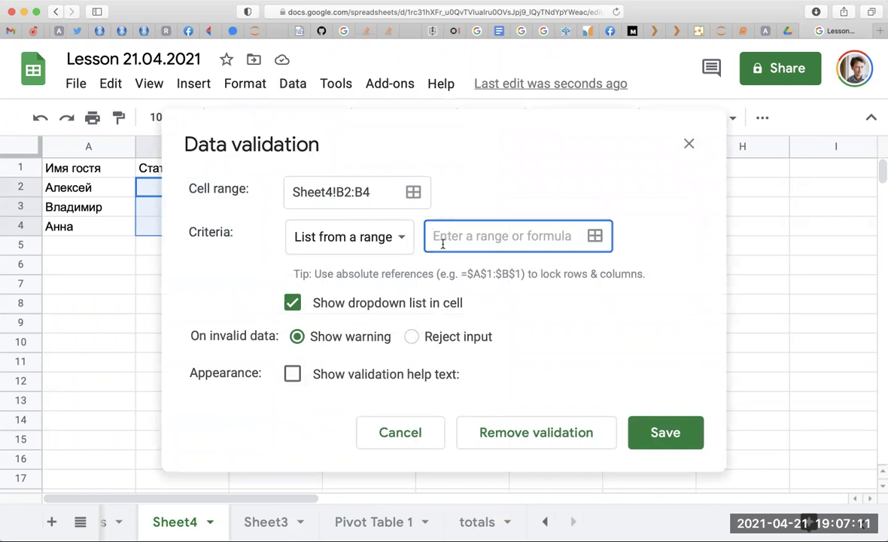
left_click(402, 238)
left_click(386, 270)
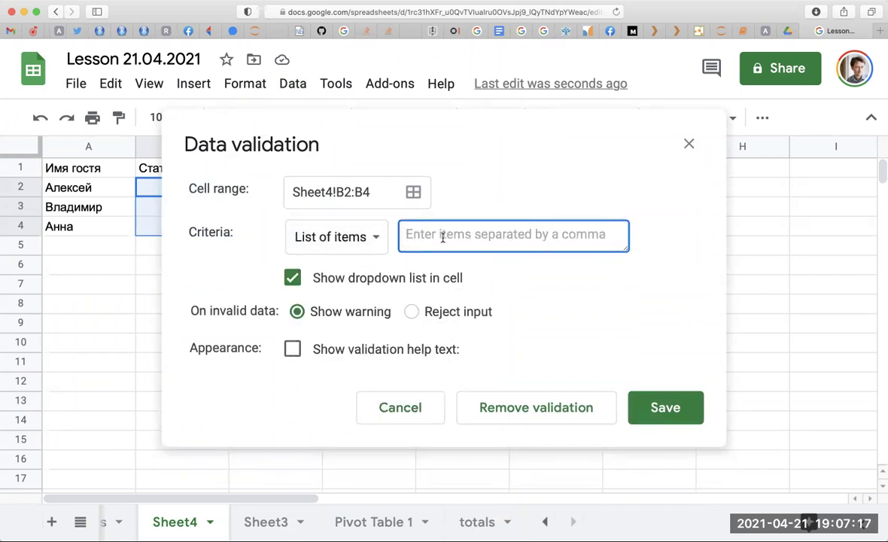
Enter items не приглашён, приглашён, придёт, не придёт, reject other input, and save
type("приглашён,")
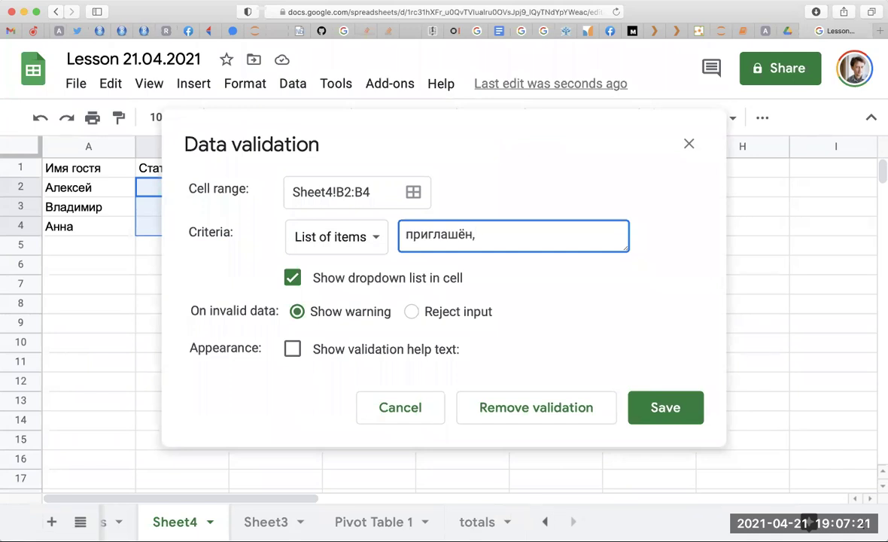
type(" соглас")
type("ен,")
key("BackSpace")
key("BackSpace")
key("BackSpace")
key("BackSpace")
key("BackSpace")
key("BackSpace")
key("BackSpace")
key("BackSpace")
type("придёт, не придёт")
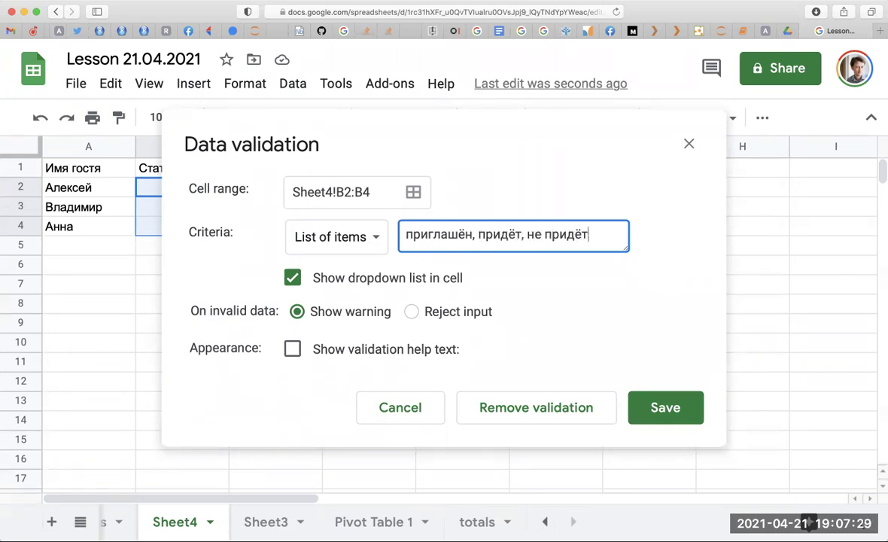
left_click(408, 235)
type("не приглашён,")
left_click(480, 248)
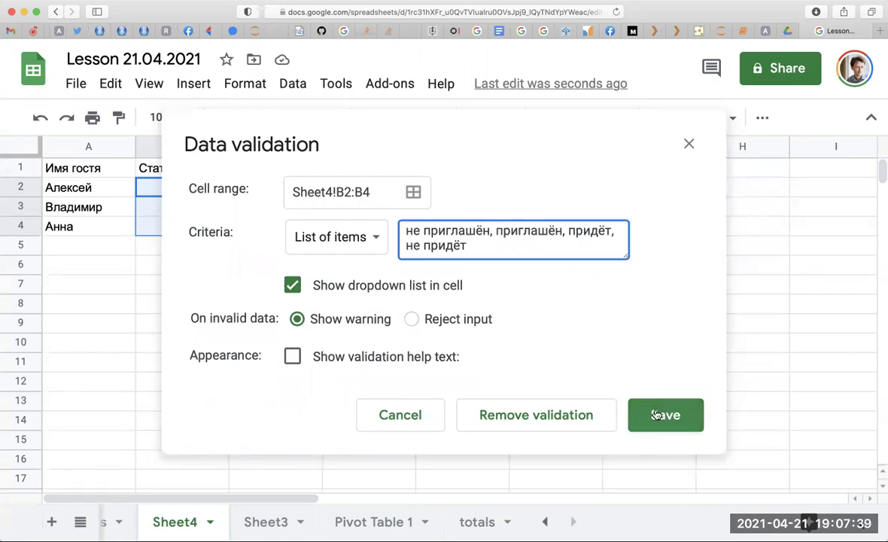
left_click(436, 319)
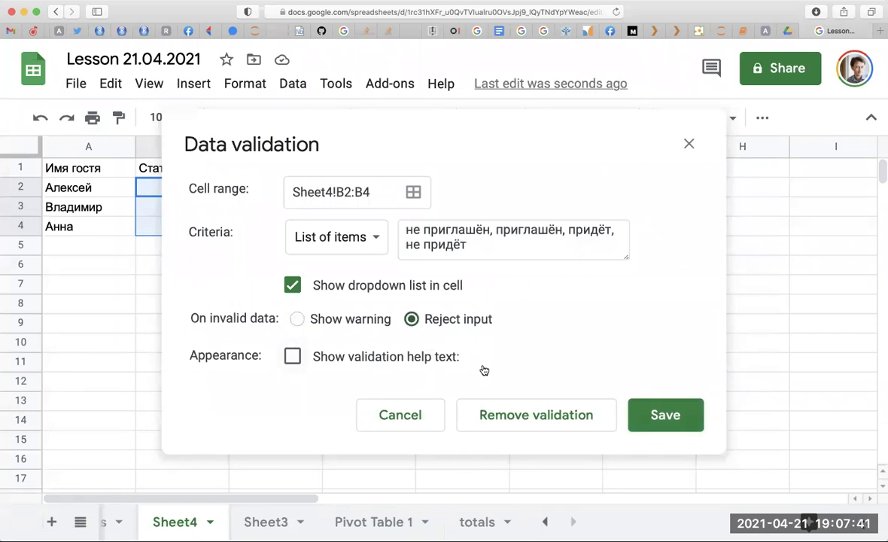
left_click(648, 415)
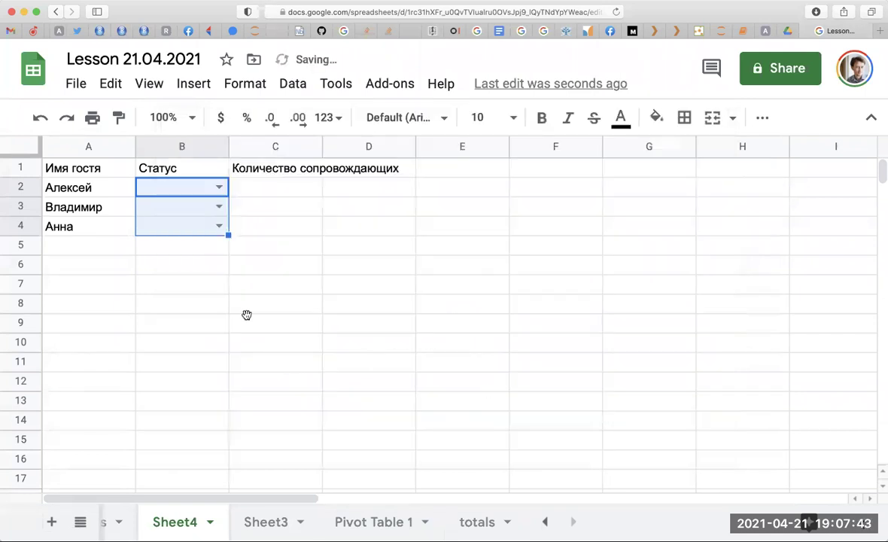
Set B2 to приглашён, B3 to не приглашён and B4 to придёт
left_click(246, 320)
left_click(223, 188)
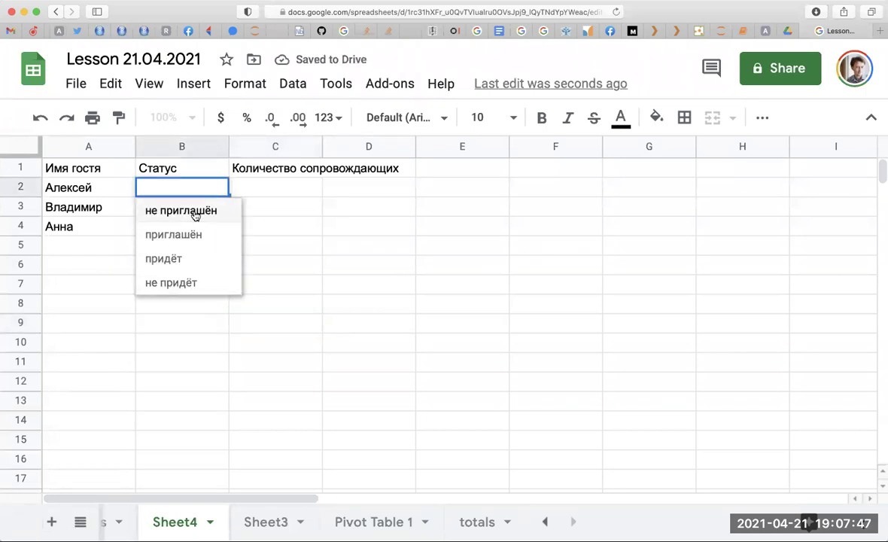
key("Escape")
left_click(212, 207)
left_click(216, 187)
left_click(216, 188)
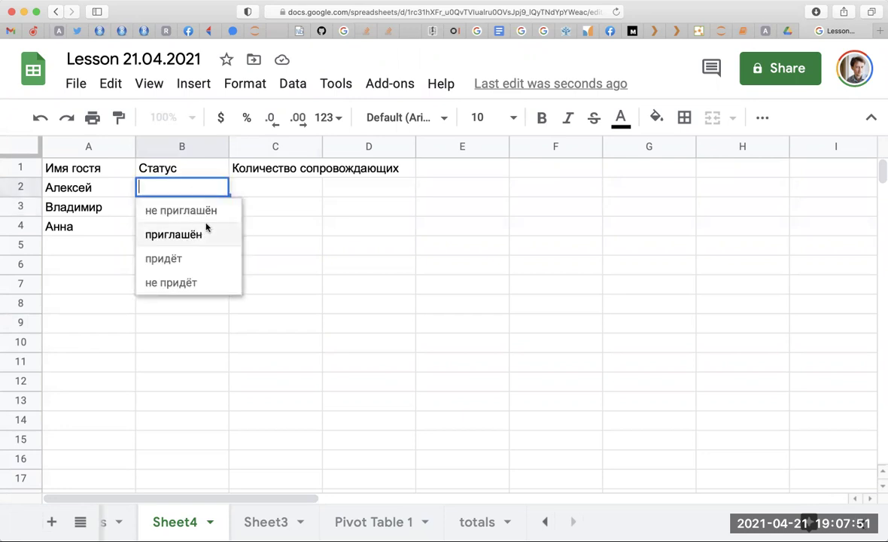
left_click(206, 231)
left_click(216, 211)
left_click(211, 232)
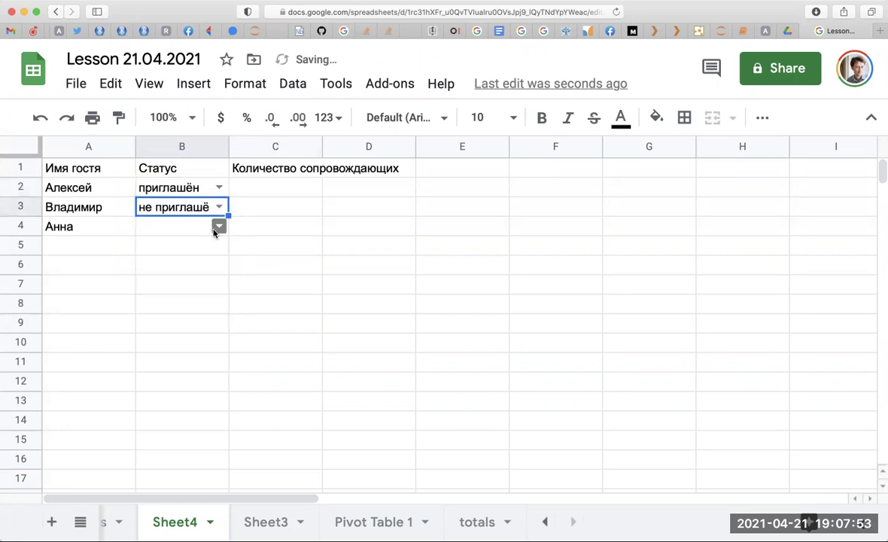
left_click(213, 230)
left_click(195, 291)
Enter =COUNTIF(B2:B4, "придёт") in B7
left_click(179, 291)
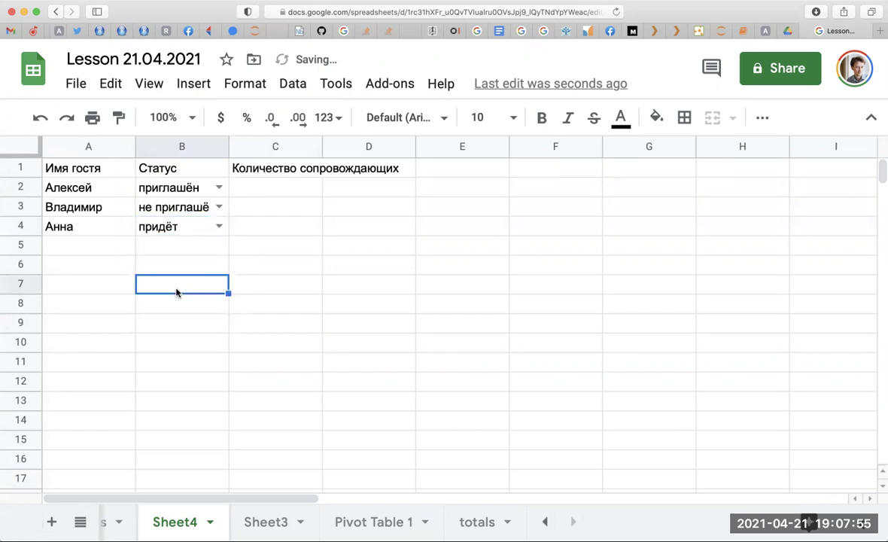
type("=")
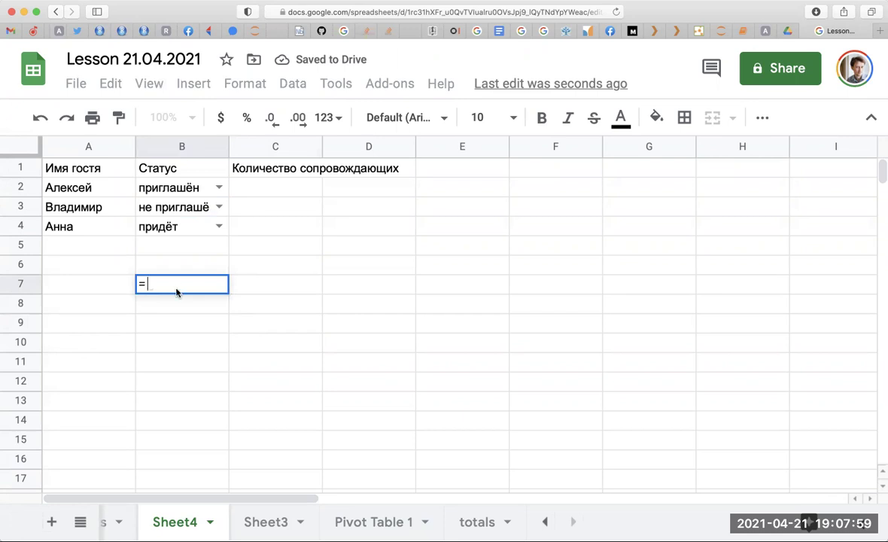
type("COU")
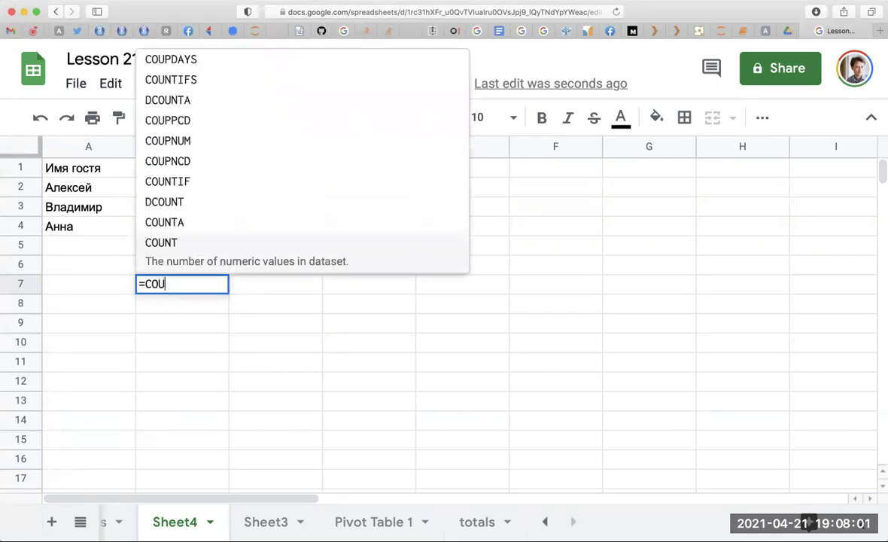
type("NT(")
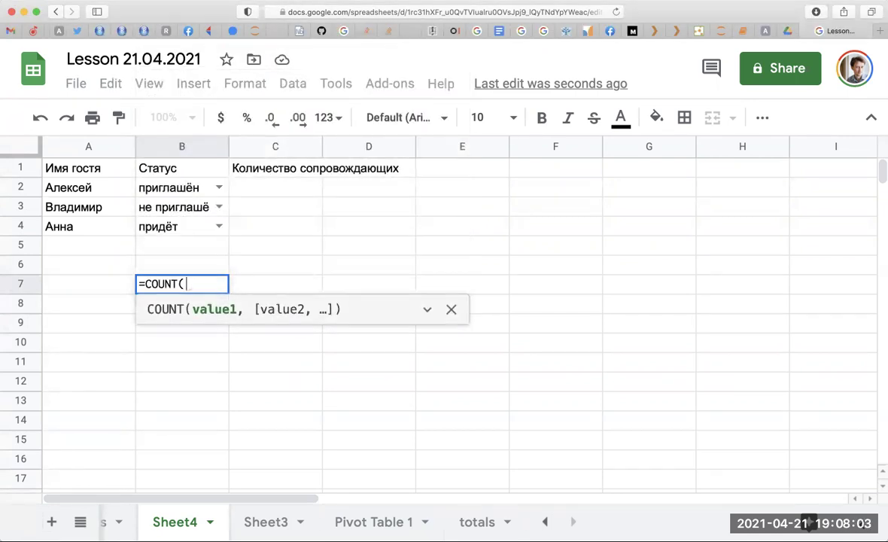
left_click_drag(162, 178, 175, 226)
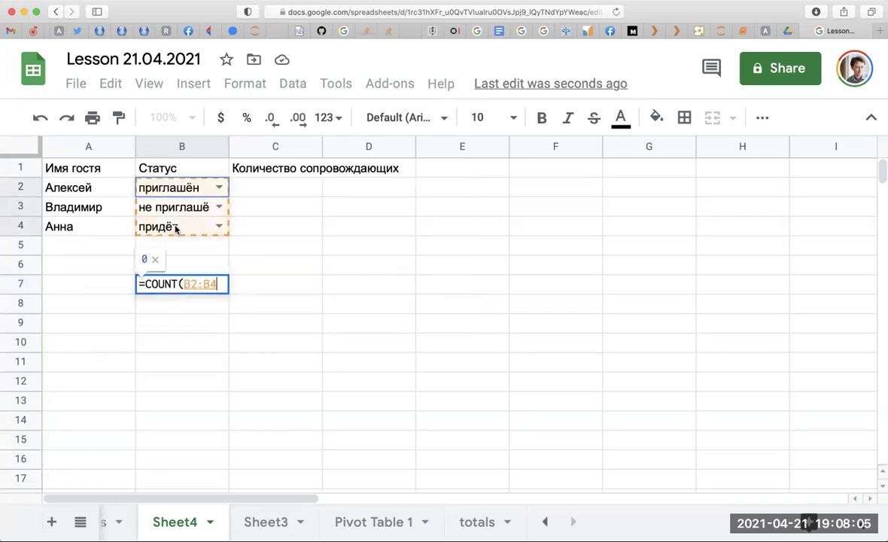
type(",")
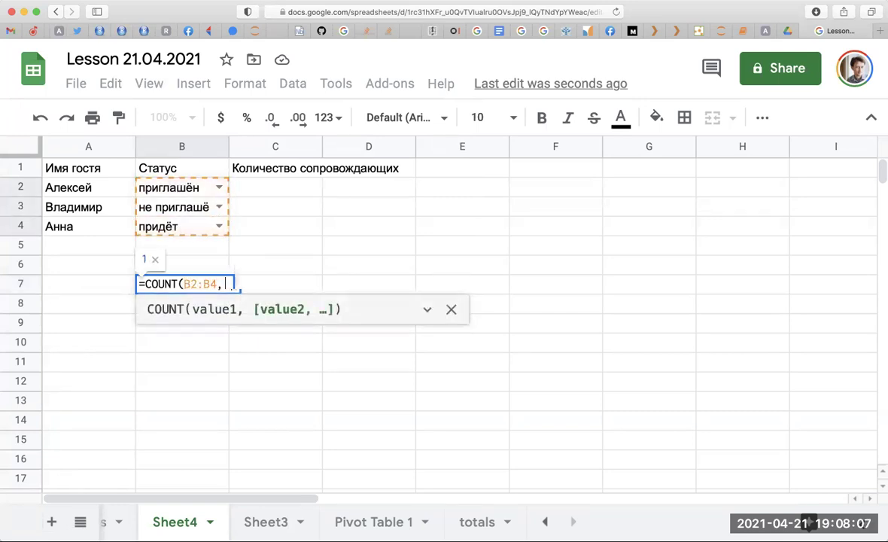
type(" \"")
key("BackSpace")
key("BackSpace")
key("BackSpace")
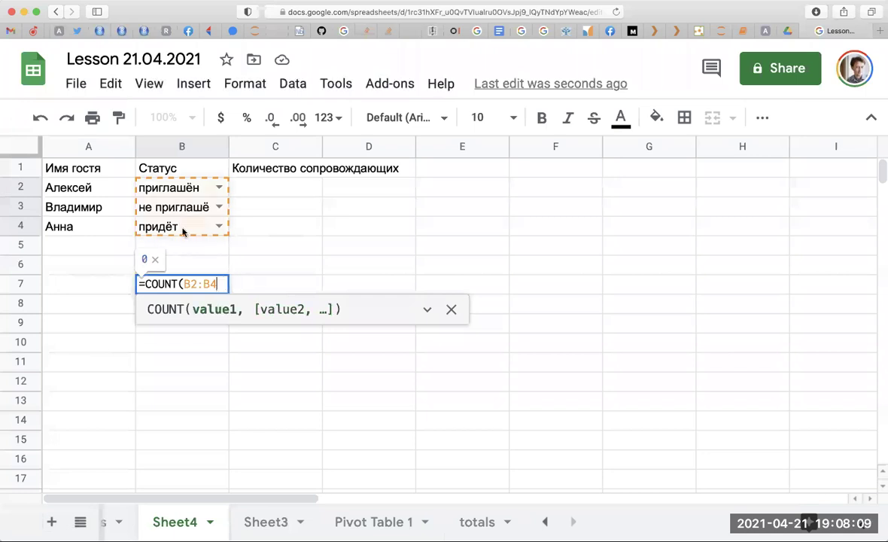
left_click(178, 283)
type("IF")
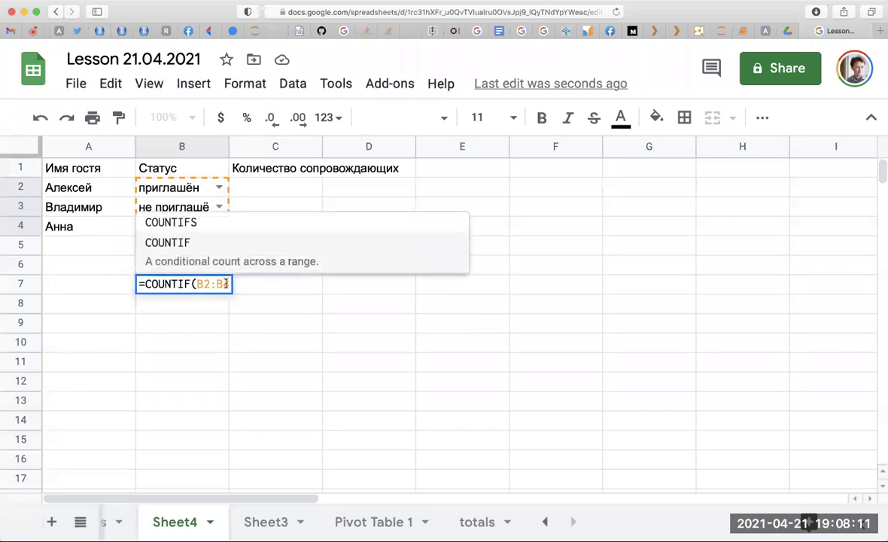
key("End")
type(", \"придёт\")")
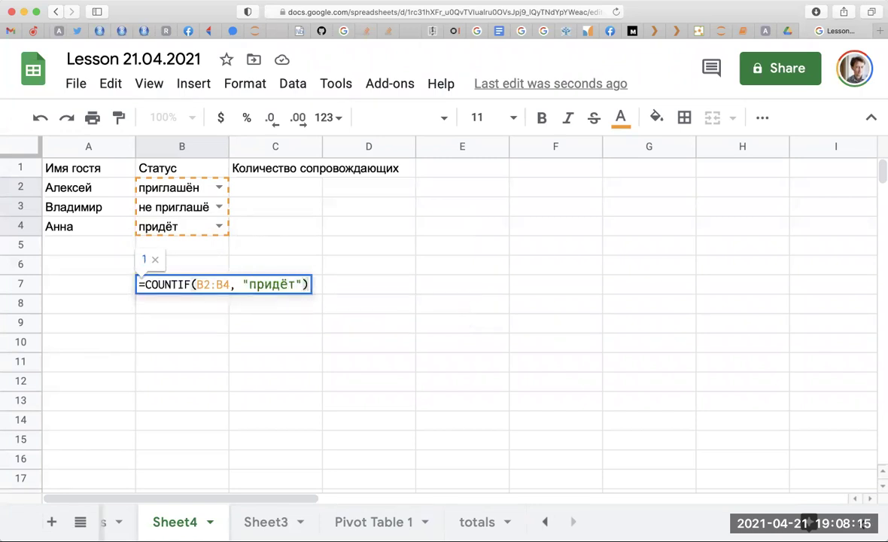
key("Return")
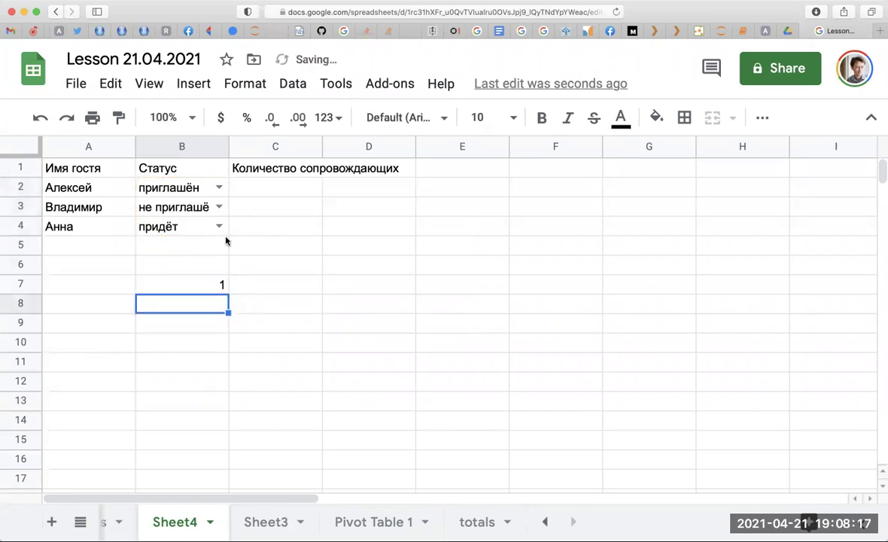
Test the count by switching B3 to придёт and back to приглашён
left_click(219, 207)
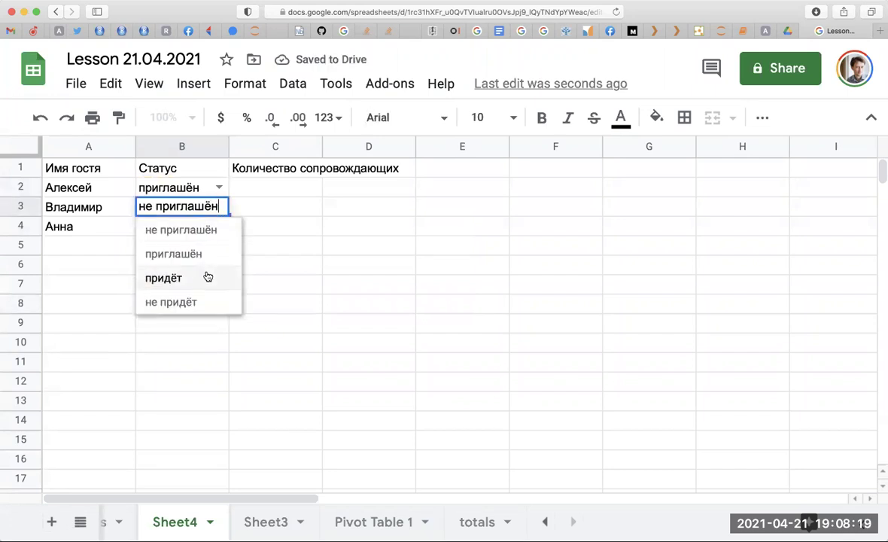
left_click(209, 276)
left_click(219, 206)
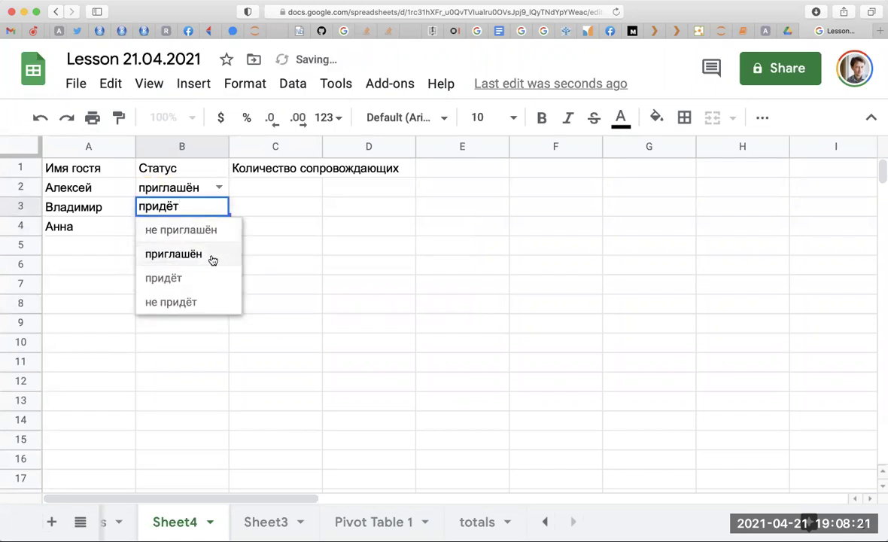
left_click(212, 256)
Label the count by typing придёт in A7
left_click(125, 284)
type("ghbl")
key("BackSpace")
key("BackSpace")
key("BackSpace")
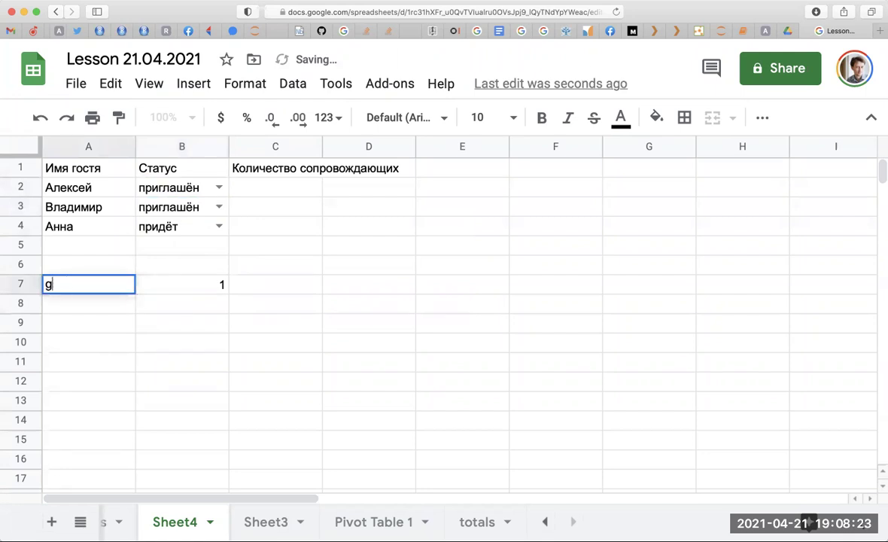
key("BackSpace")
type("придёт")
key("Return")
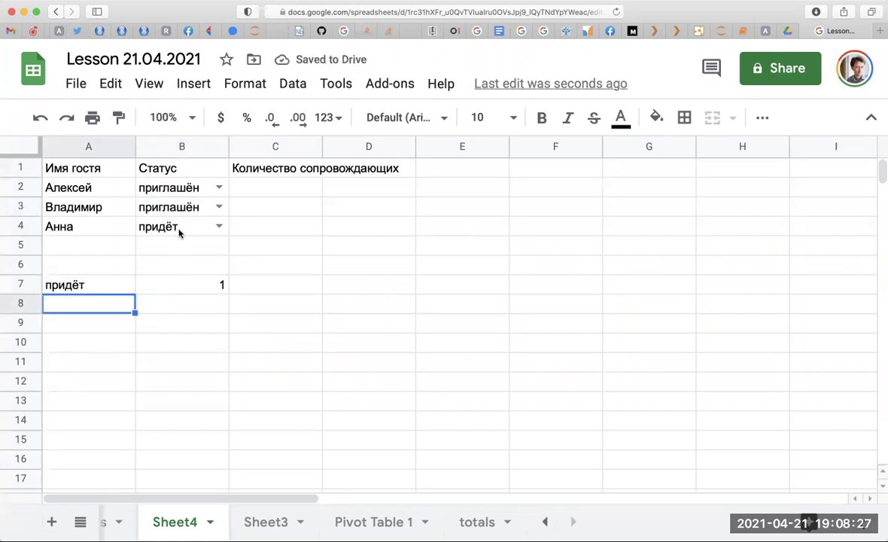
Change B3 to придёт and check that the B7 formula returns 2
left_click(218, 207)
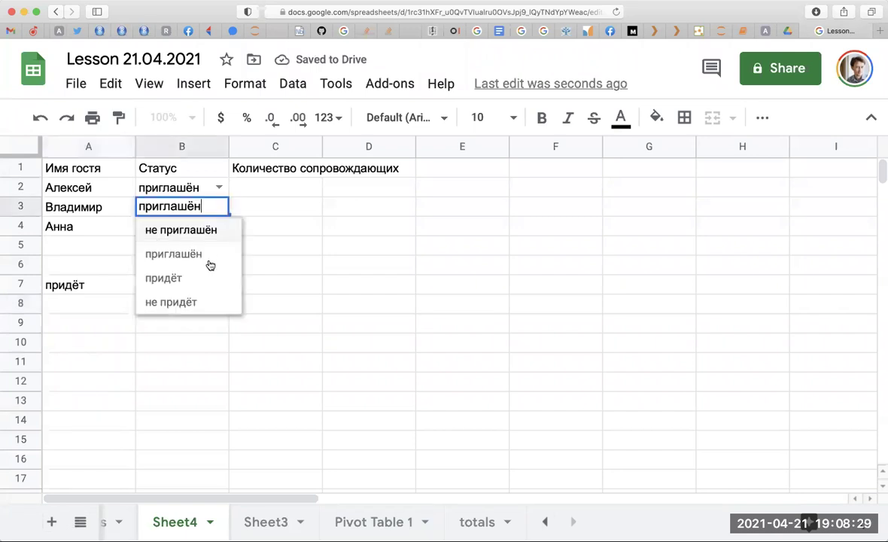
left_click(206, 280)
left_click(213, 309)
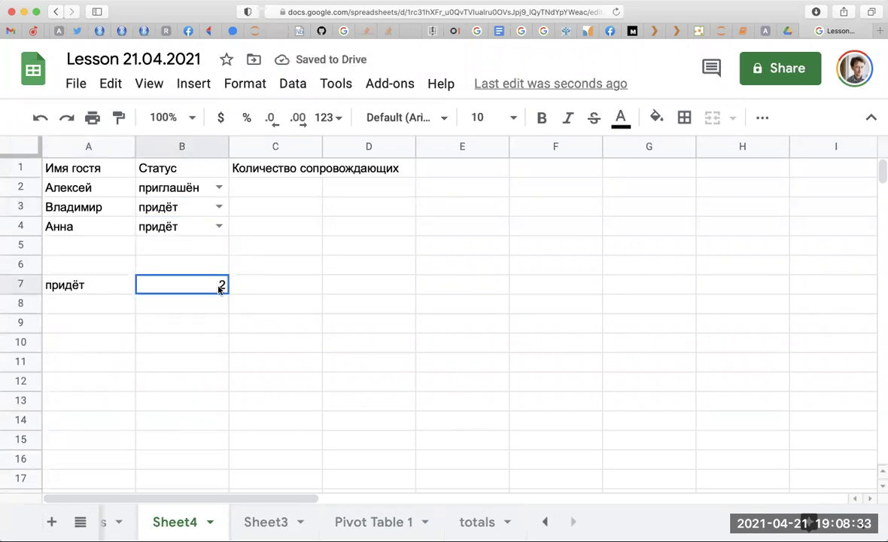
double_click(216, 286)
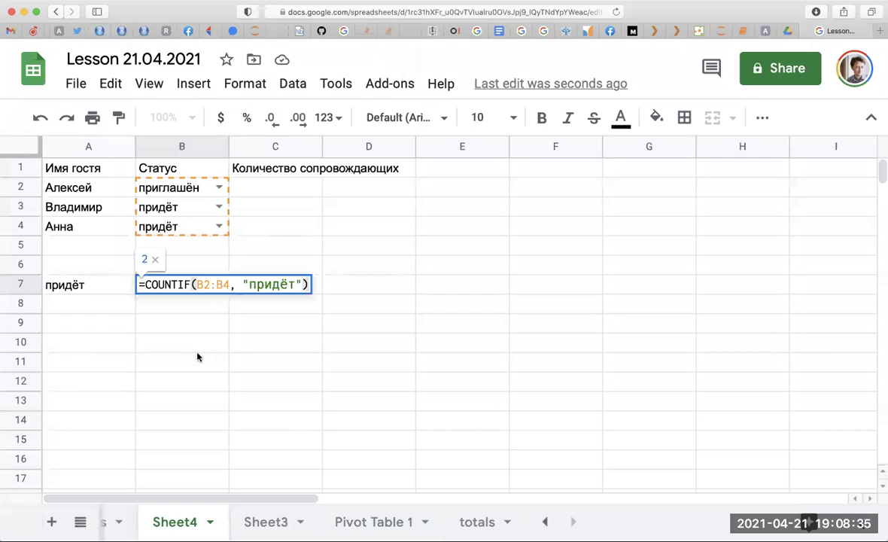
key("Escape")
Open conditional formatting for B2:B4 and expand the Format cells if condition list
left_click_drag(192, 190, 189, 229)
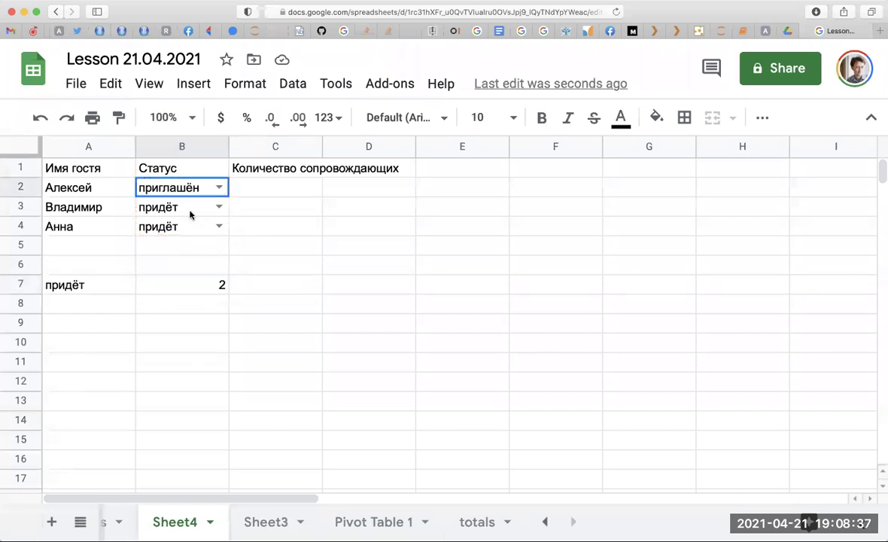
left_click(246, 85)
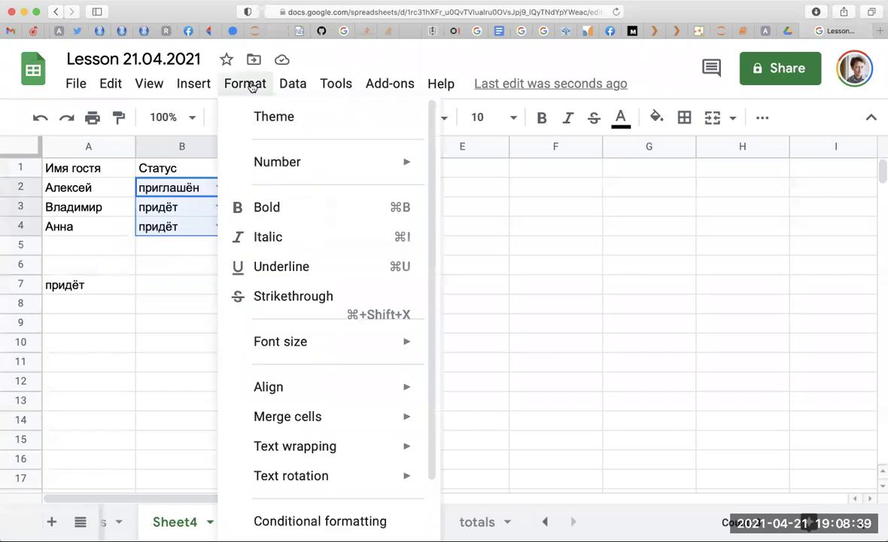
left_click(293, 84)
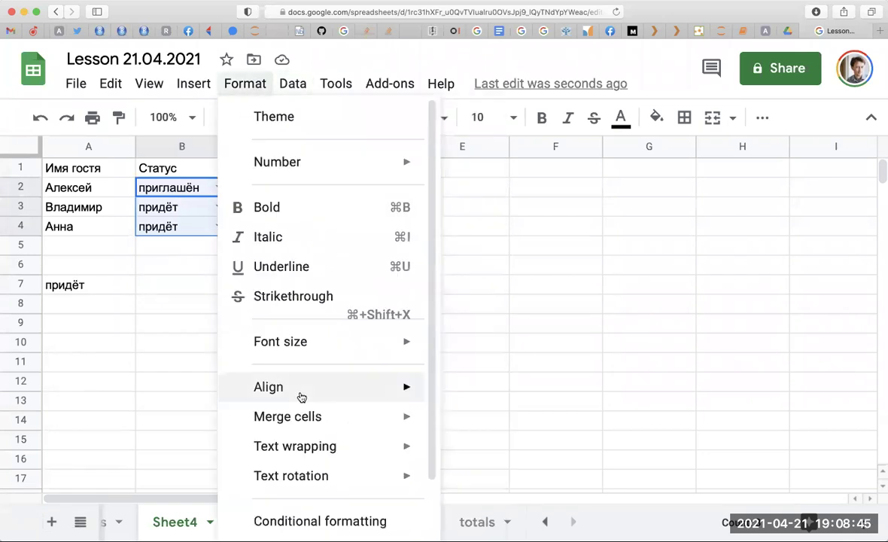
scroll(301, 397, "down", 2)
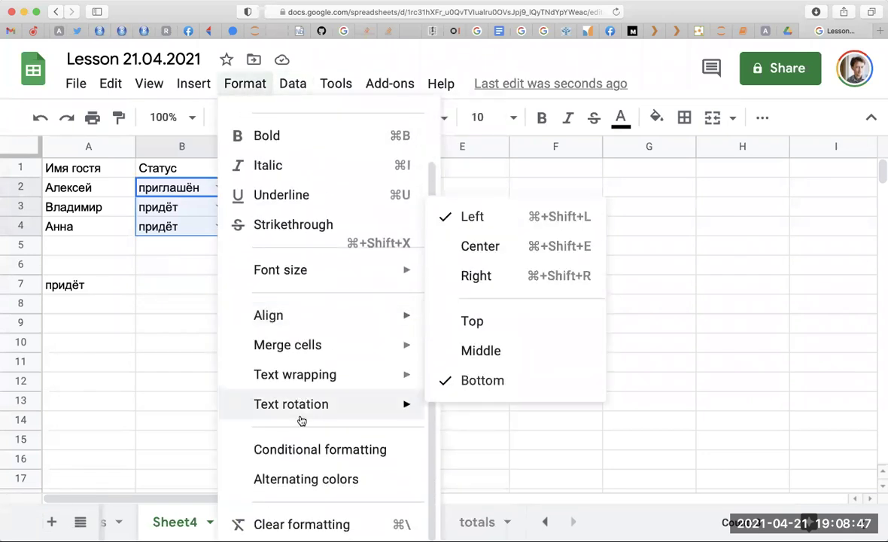
left_click(302, 451)
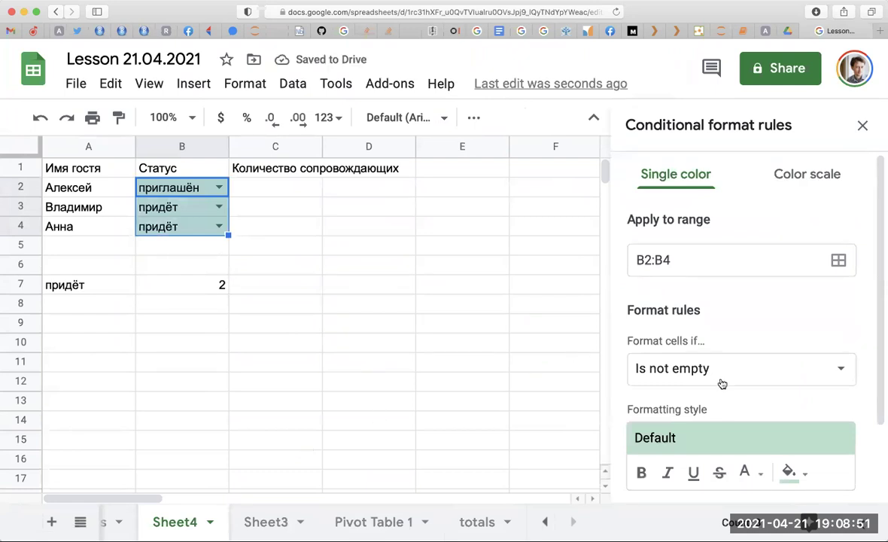
scroll(721, 337, "down", 3)
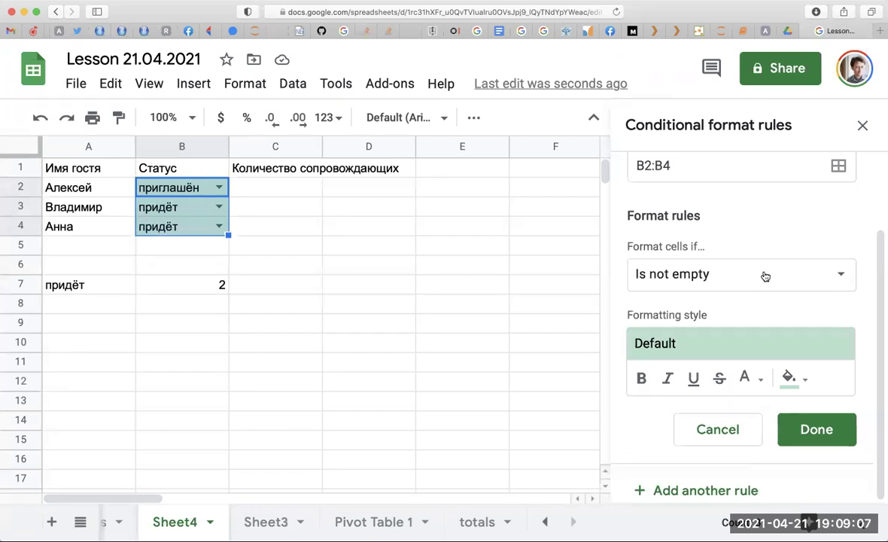
left_click(764, 276)
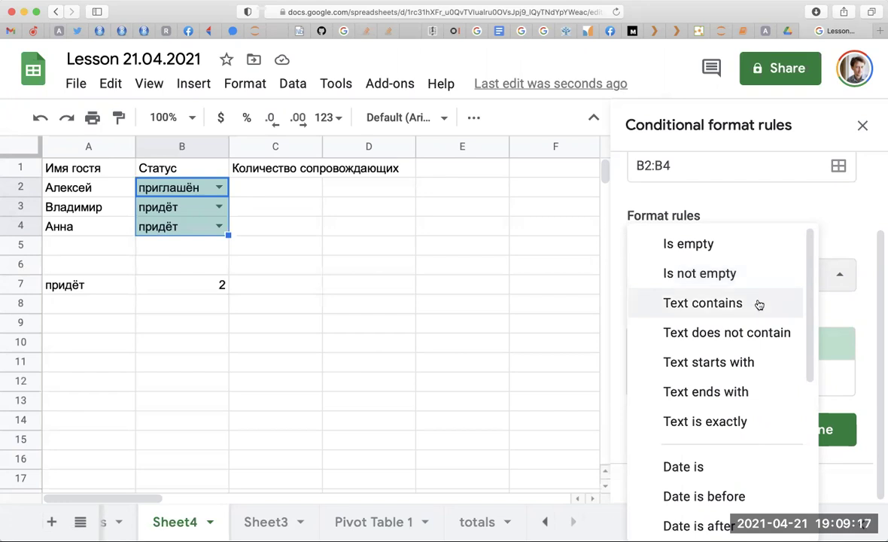
Make the rule highlight cells whose text is exactly 'придёт'
left_click(741, 420)
left_click(724, 313)
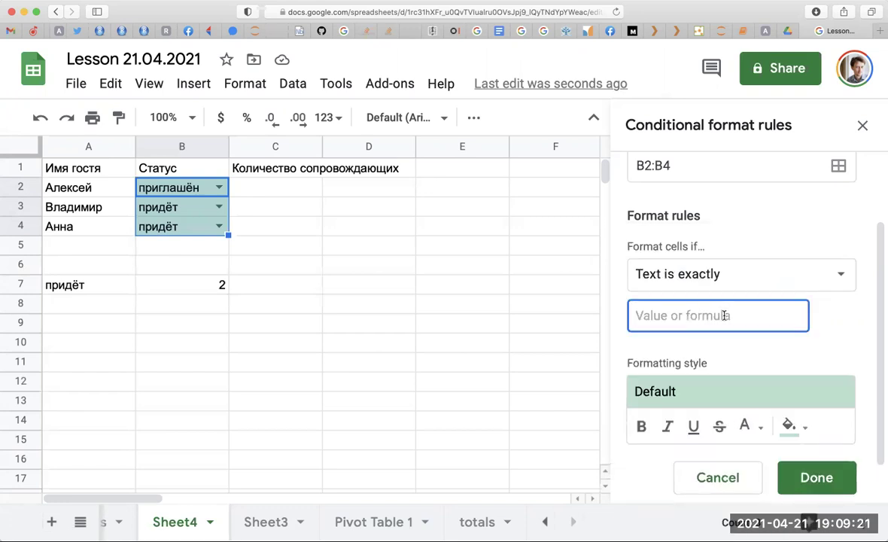
type("придёт")
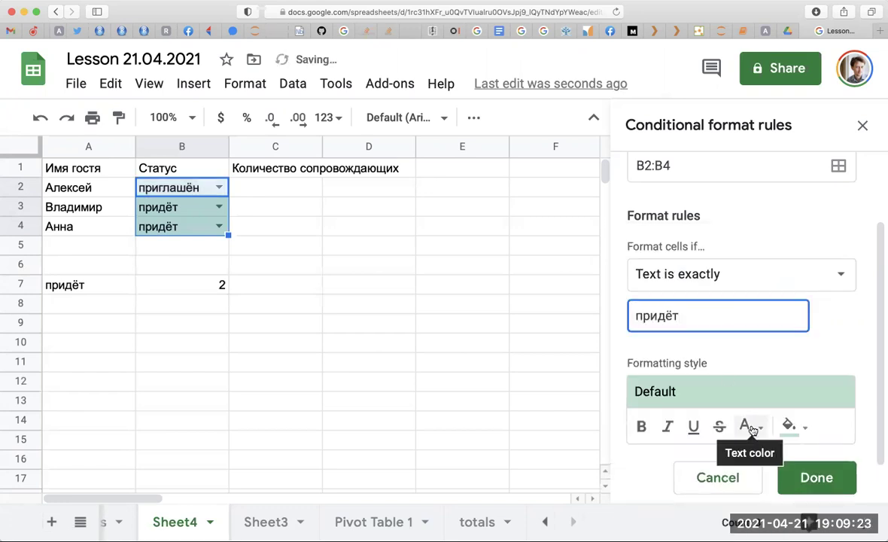
scroll(728, 369, "down", 1)
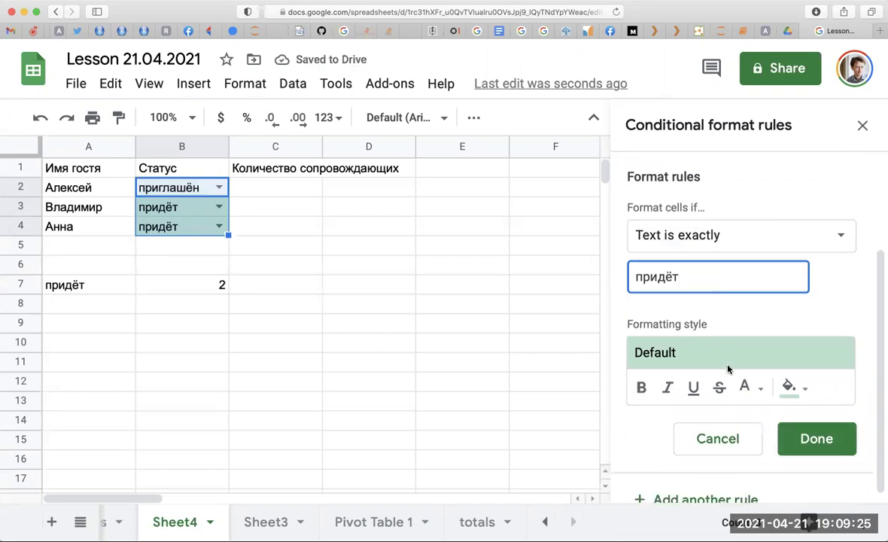
scroll(728, 367, "down", 1)
left_click(621, 488)
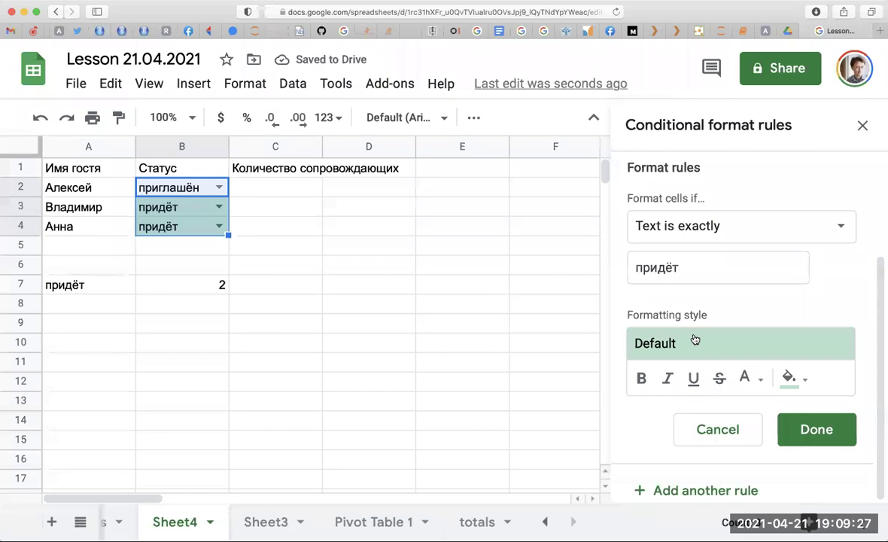
scroll(693, 316, "up", 3)
Add a rule for text 'не придёт' with the pink/red preset style and save it
left_click(685, 409)
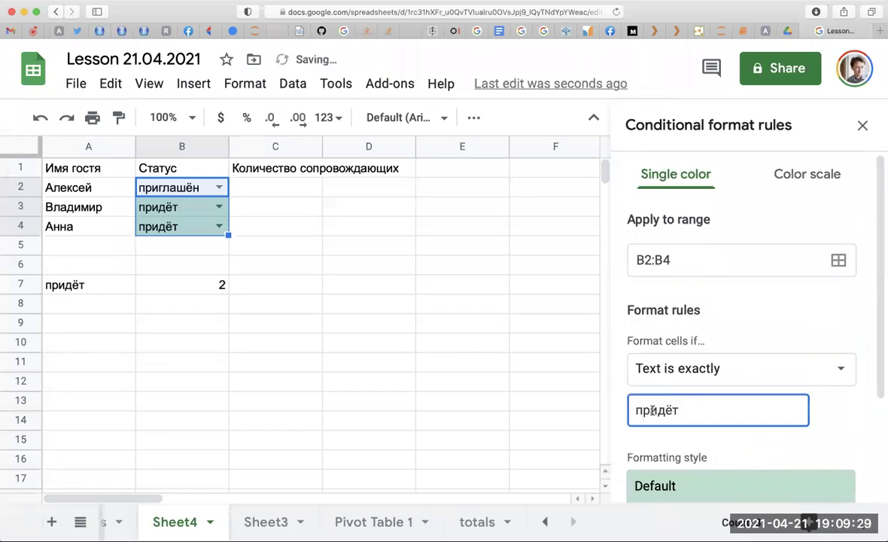
type("не")
scroll(747, 429, "down", 3)
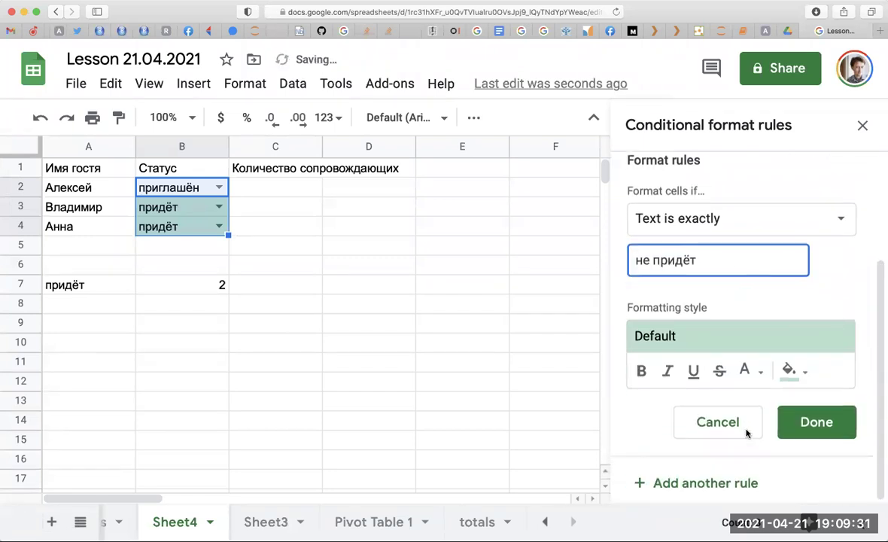
left_click(788, 377)
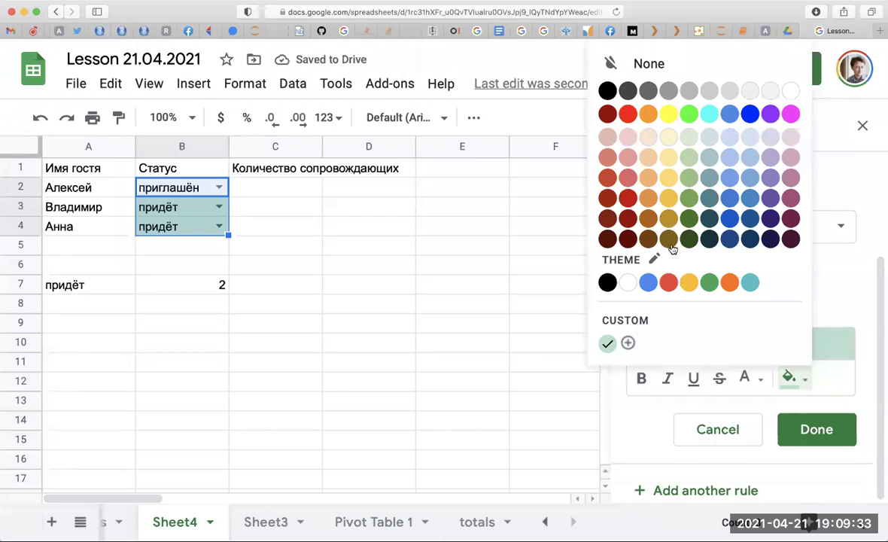
left_click(718, 336)
left_click(691, 336)
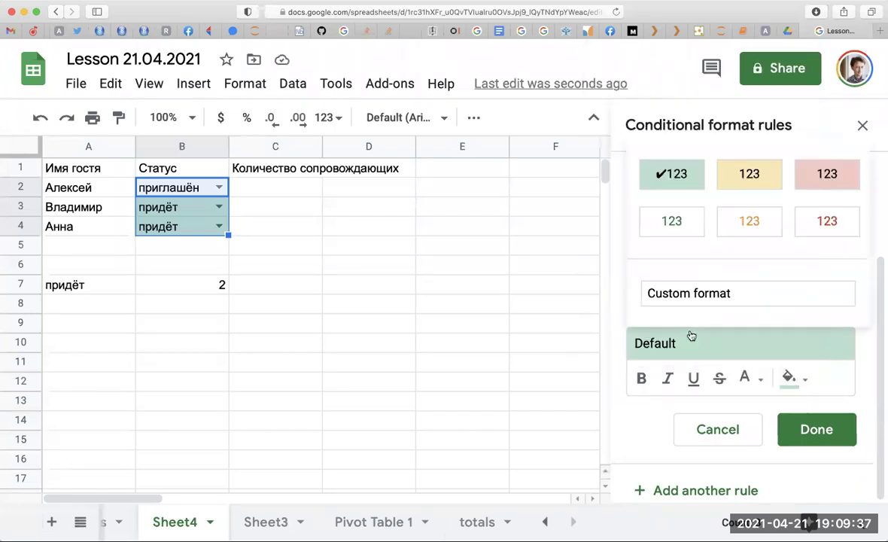
left_click(806, 177)
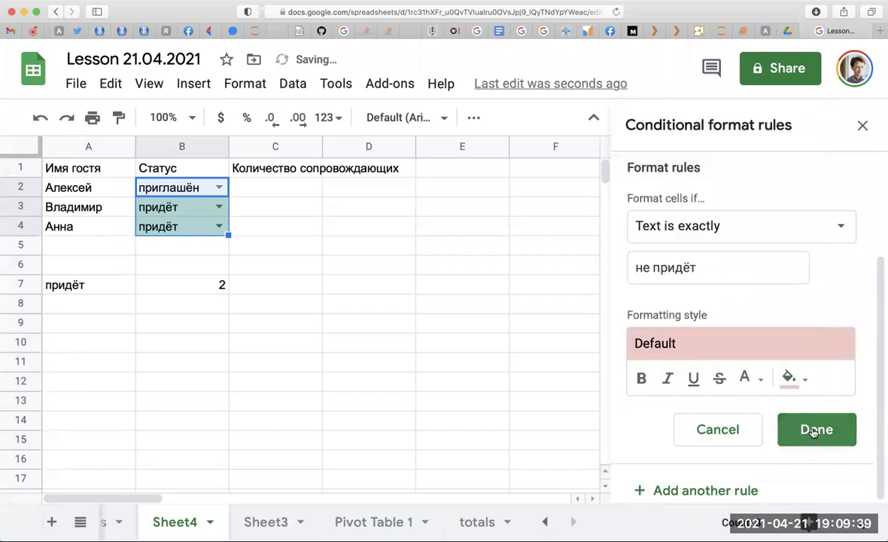
left_click(813, 431)
left_click(260, 286)
Set B3 to не придёт so it turns red, and close the rules panel
left_click(219, 207)
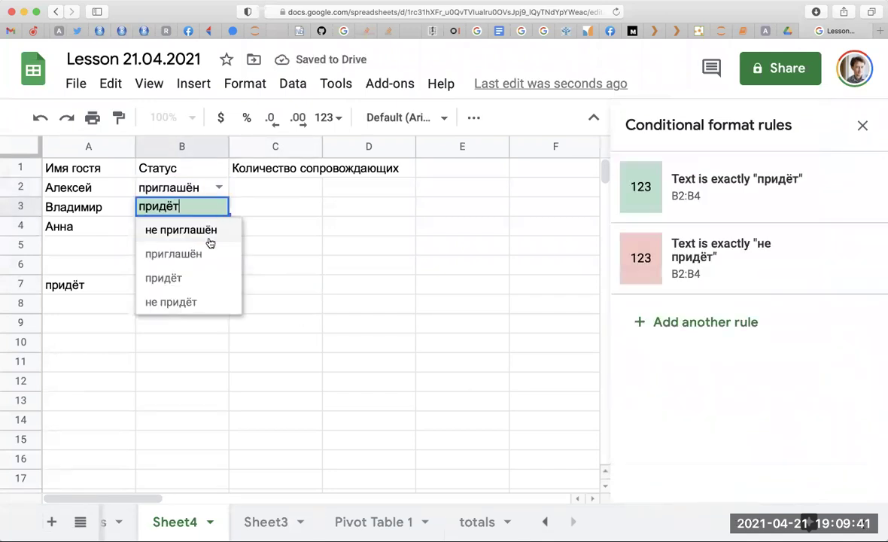
left_click(201, 302)
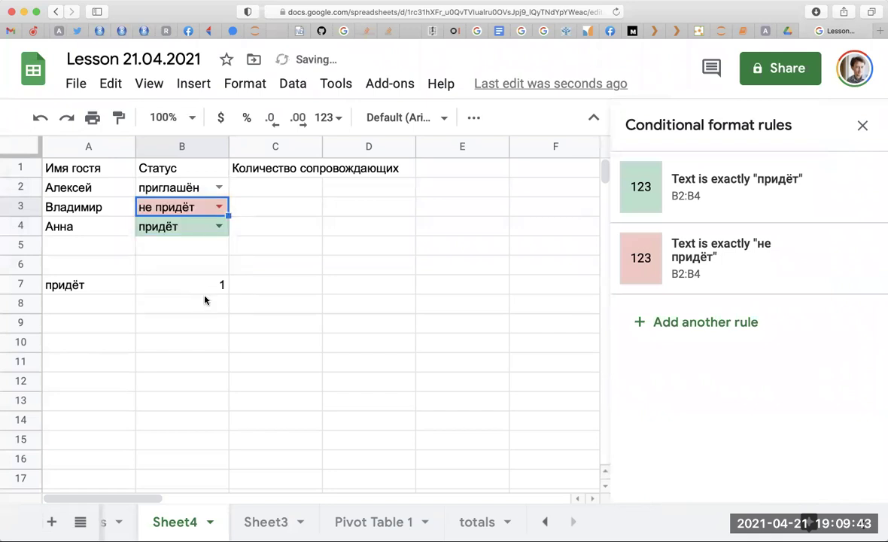
left_click(218, 304)
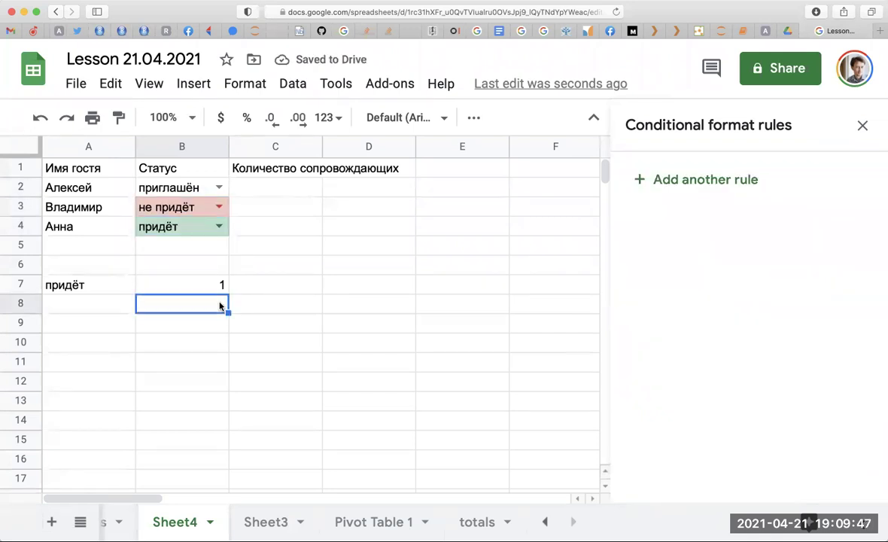
left_click(247, 302)
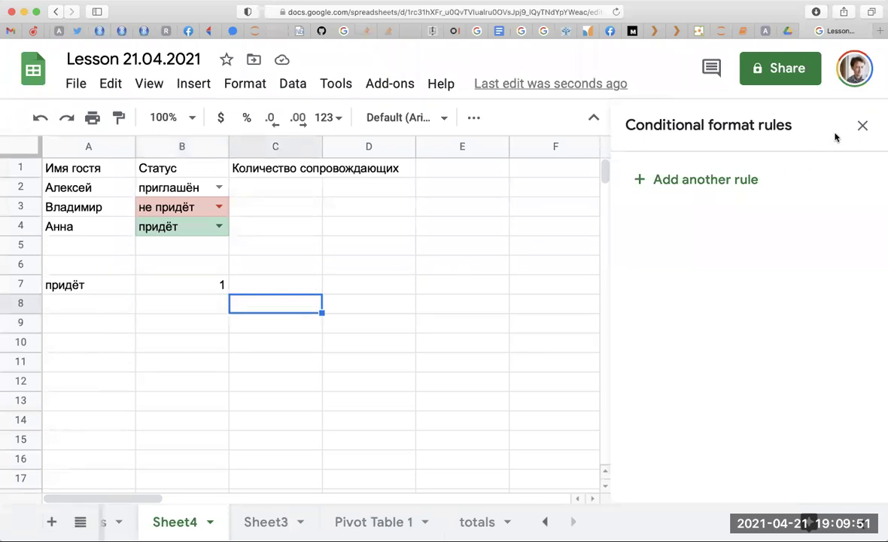
left_click(864, 123)
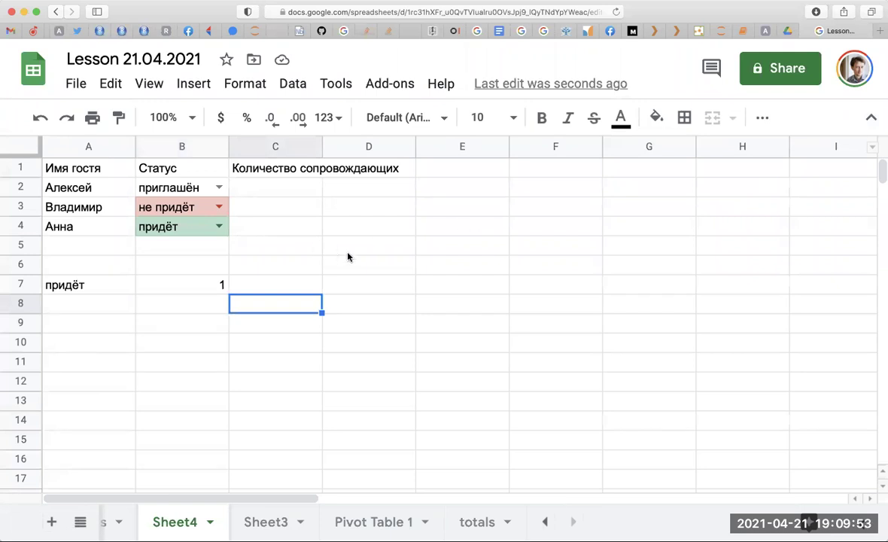
Leave B2 as приглашён and check the придёт count in B7 now reads 1
left_click(344, 251)
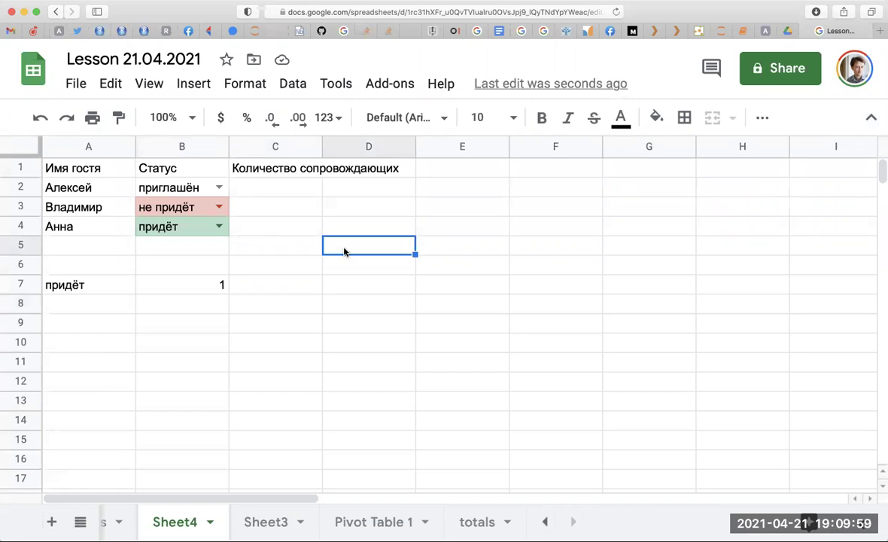
left_click(293, 293)
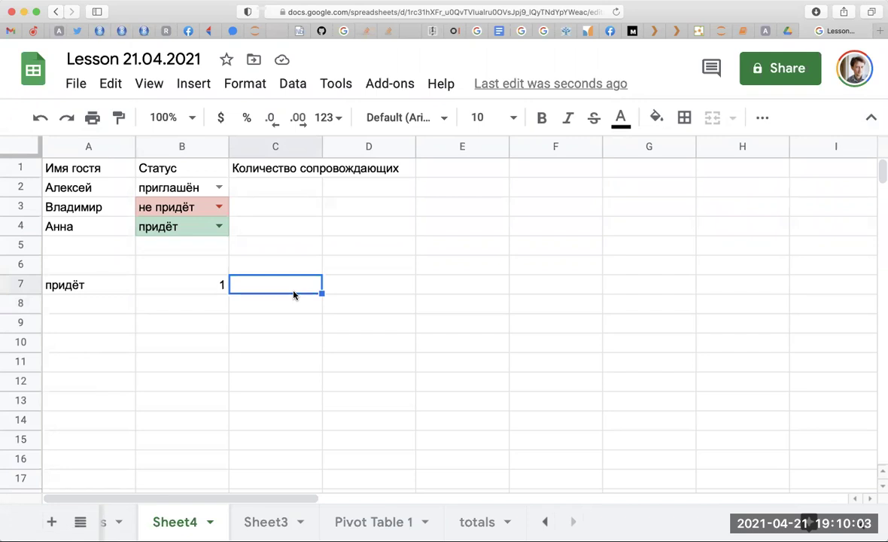
left_click(218, 188)
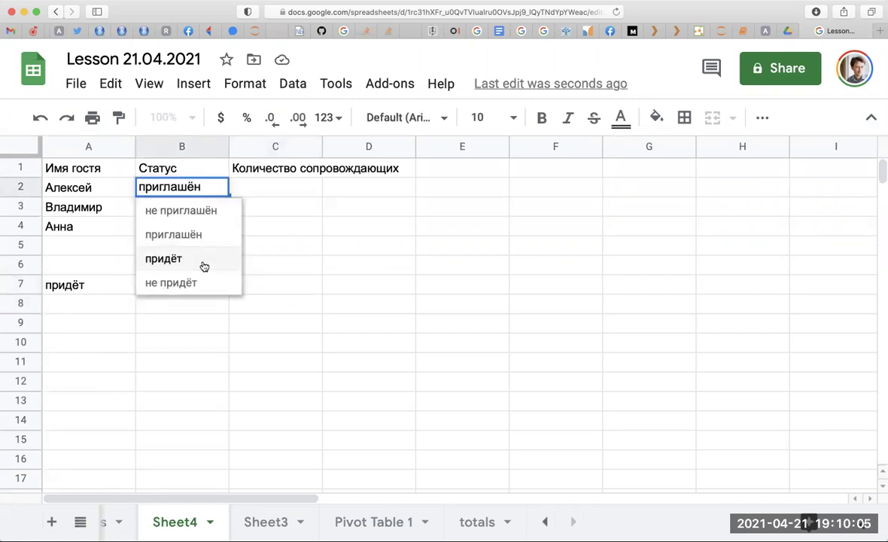
left_click(194, 234)
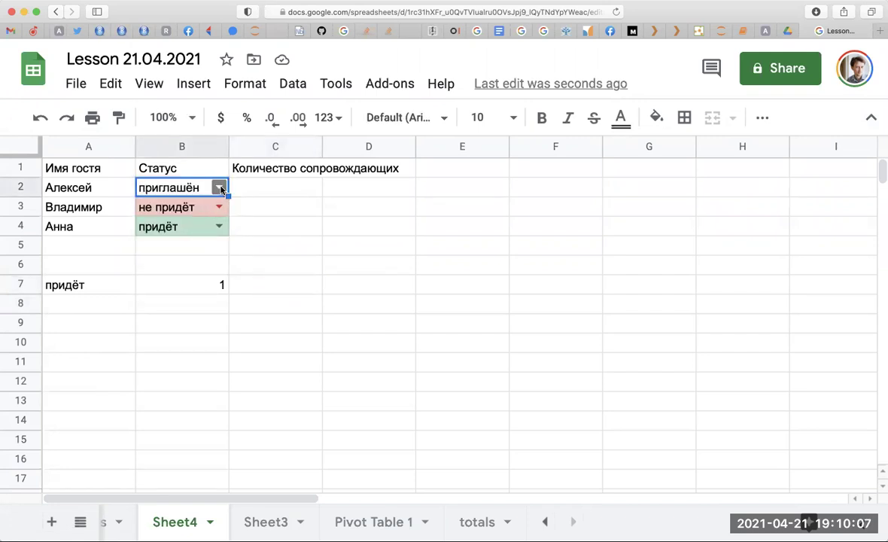
left_click(219, 188)
left_click(214, 234)
left_click(178, 271)
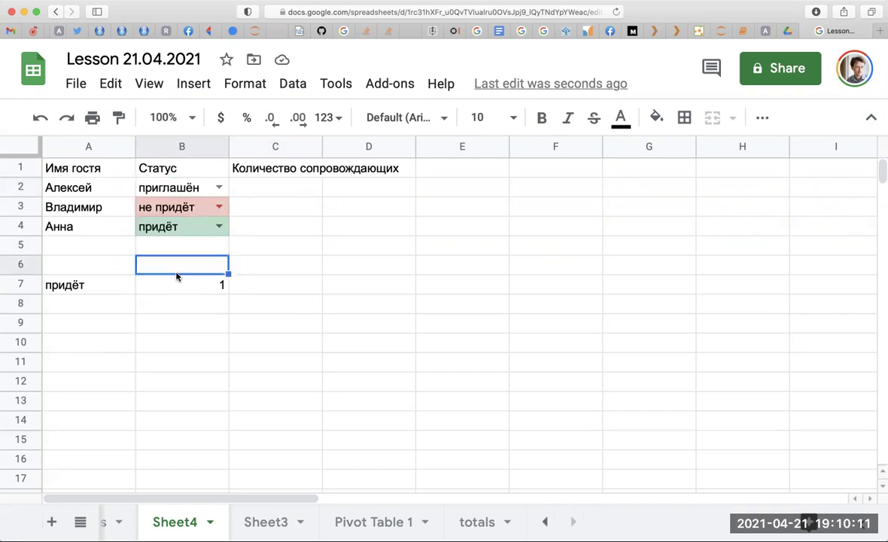
left_click(180, 284)
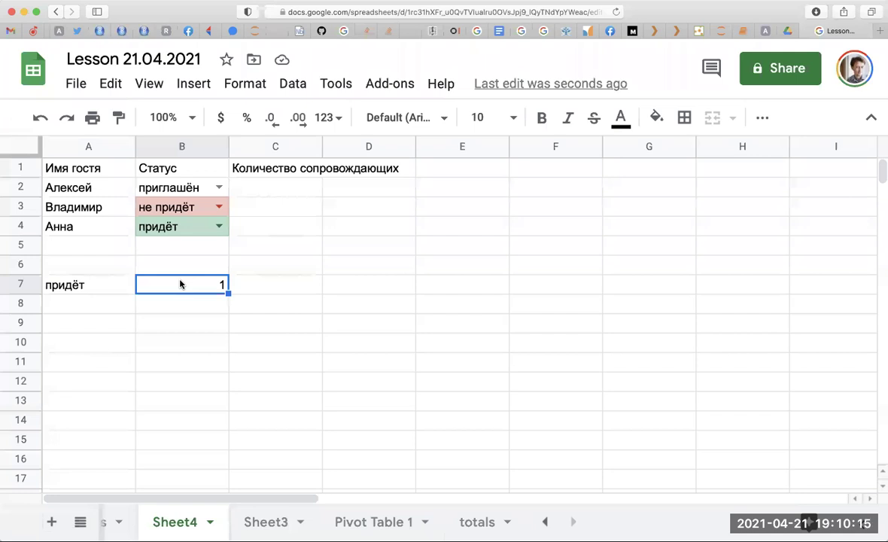
Browse the menu commands, then switch to the Pivot Table 1 sheet
left_click(331, 86)
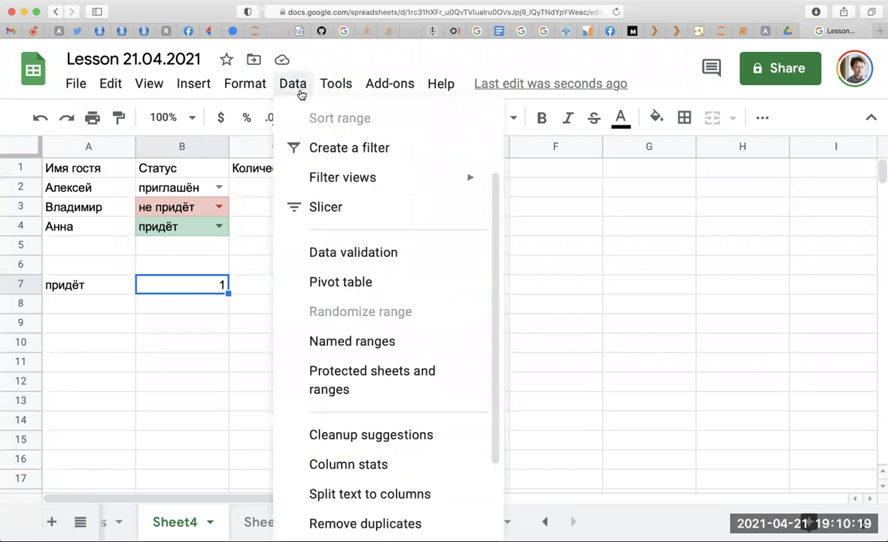
scroll(338, 369, "down", 2)
scroll(338, 369, "down", 2)
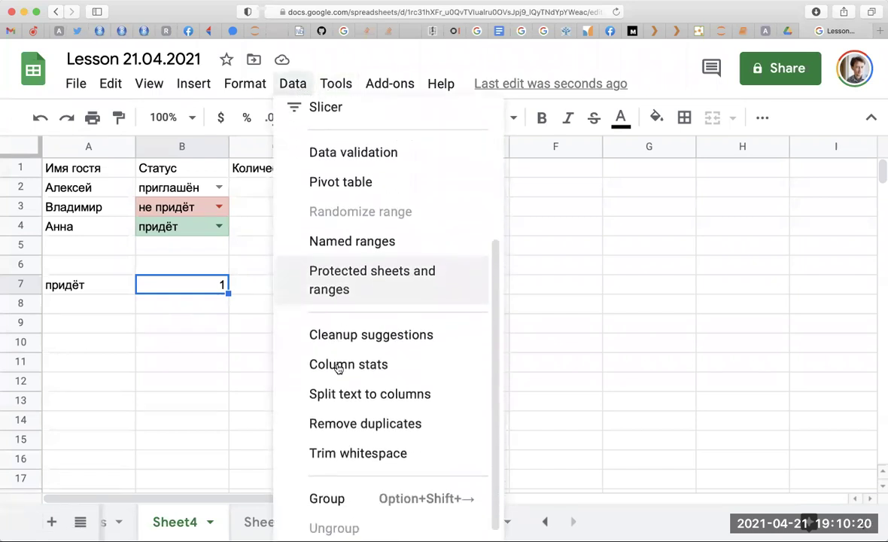
left_click(227, 399)
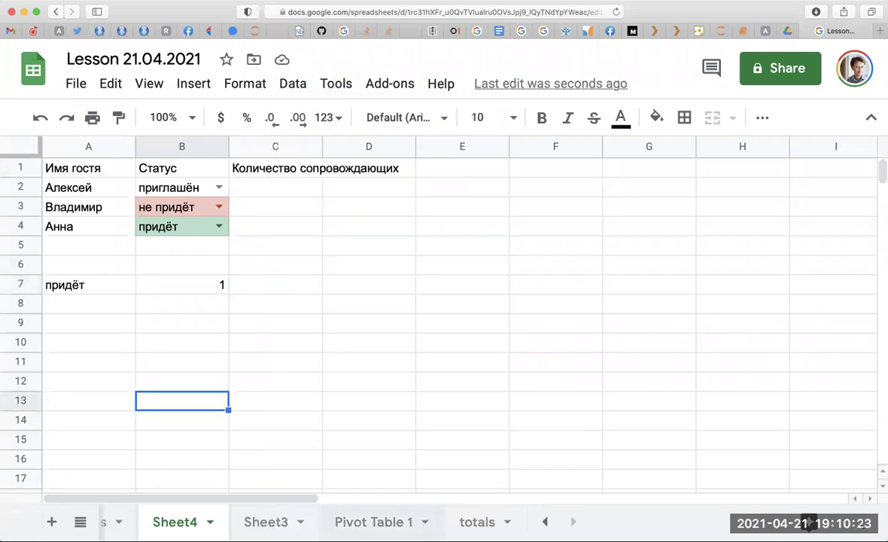
left_click(374, 522)
Add a new blank sheet and enter the header 'full name' in A1
left_click(477, 522)
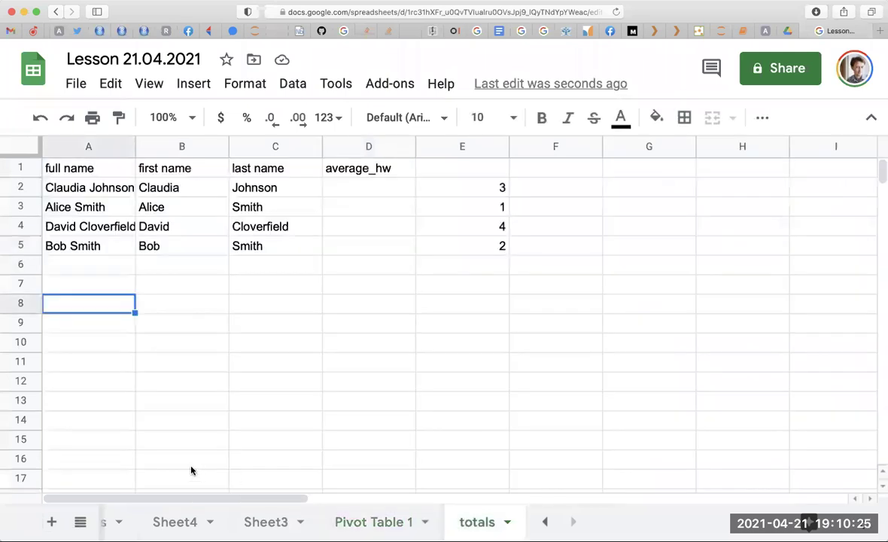
left_click(51, 522)
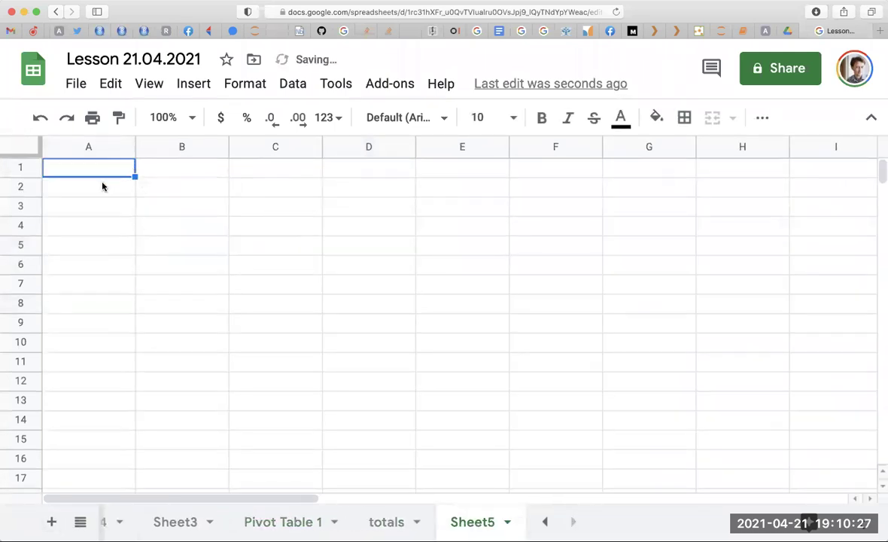
type("агдд")
key("BackSpace")
key("BackSpace")
key("BackSpace")
type("full name")
key("Return")
Type three people's full names into A2:A4, fixing typos along the way
type("Alice SMi")
key("BackSpace")
key("BackSpace")
type("mith")
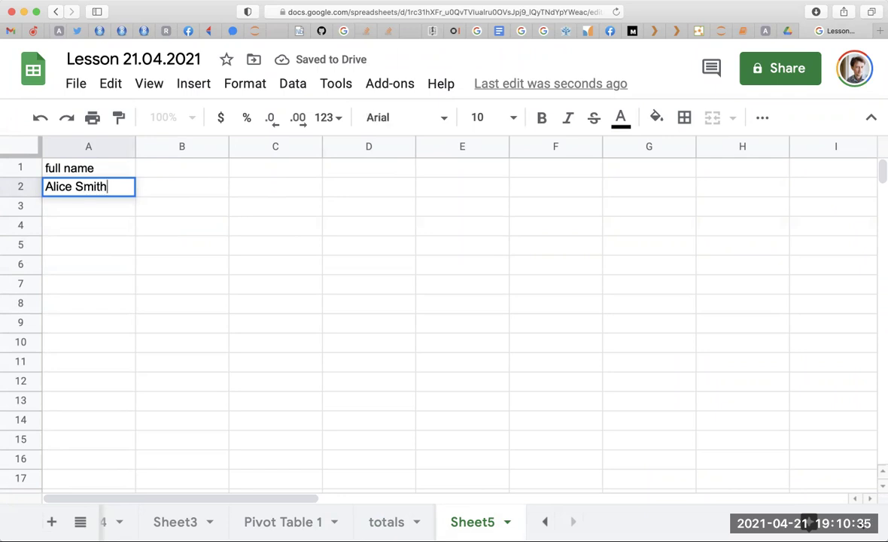
key("Return")
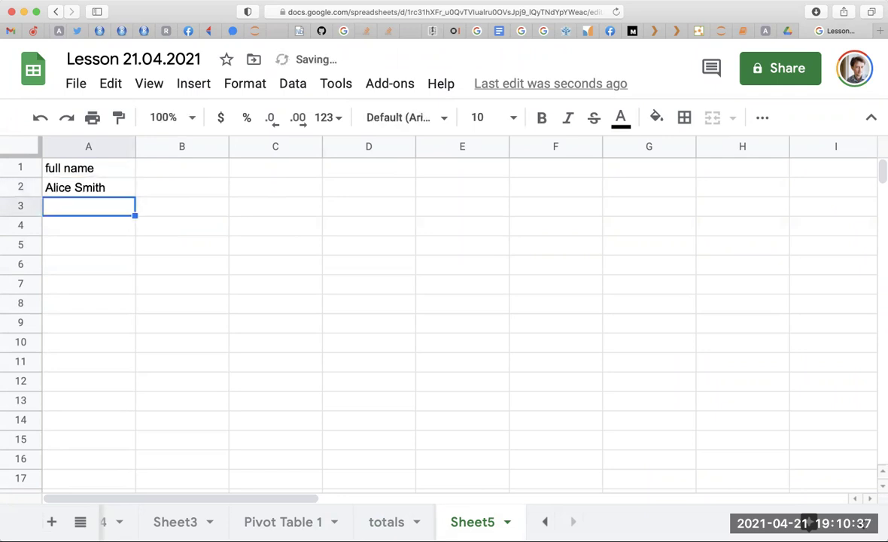
type("Bob Smi")
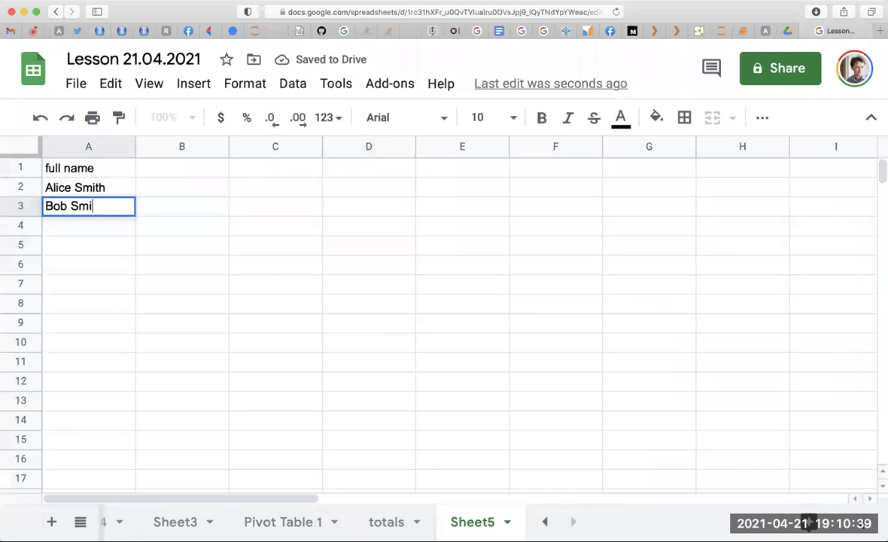
type("th")
key("Return")
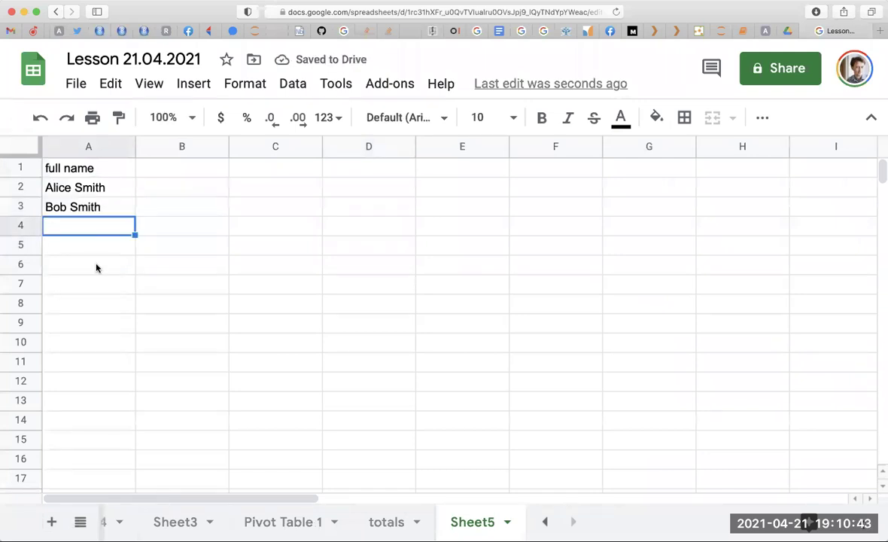
type("Bob Daniel")
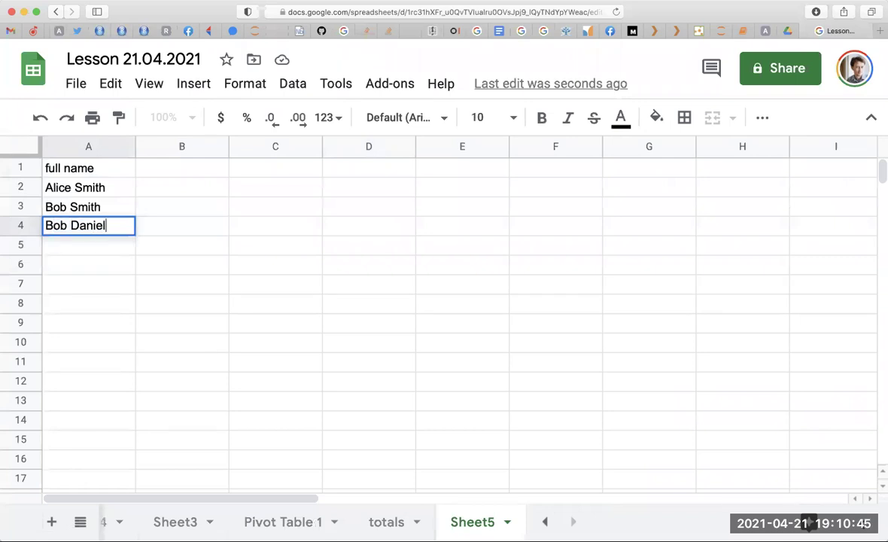
key("Return")
Append a missing 's' to the surname in A4, then select the names in A2:A4
key("Up")
key("Up")
key("Up")
key("Right")
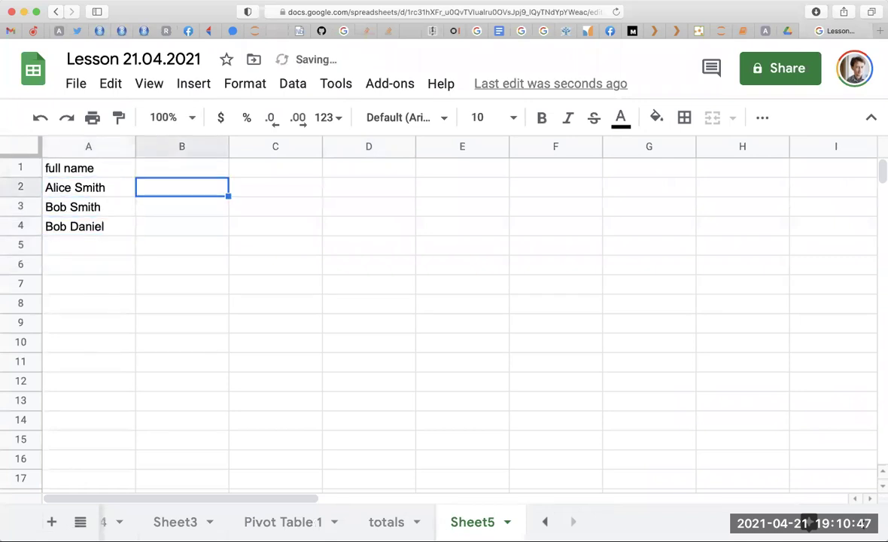
key("Left")
key("Down")
key("Down")
key("Return")
type("s")
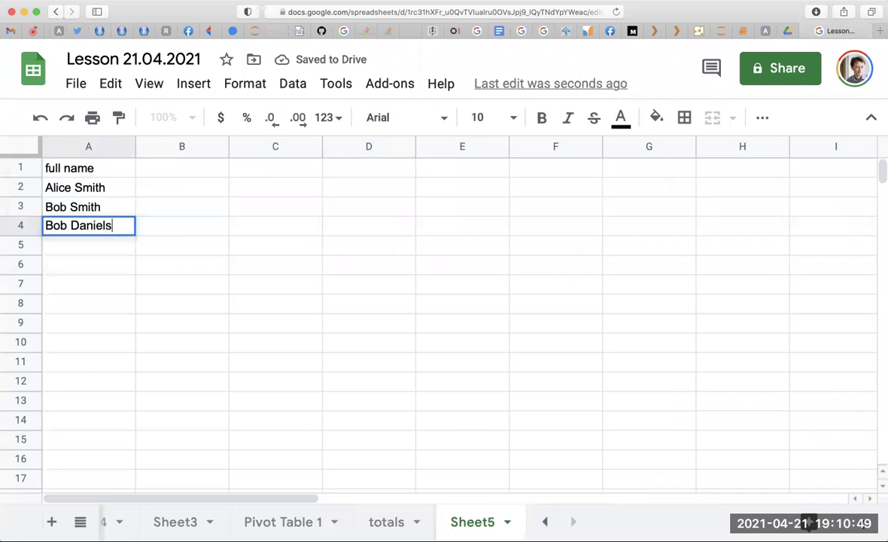
key("Return")
key("Up")
key("Up")
key("Up")
key("Right")
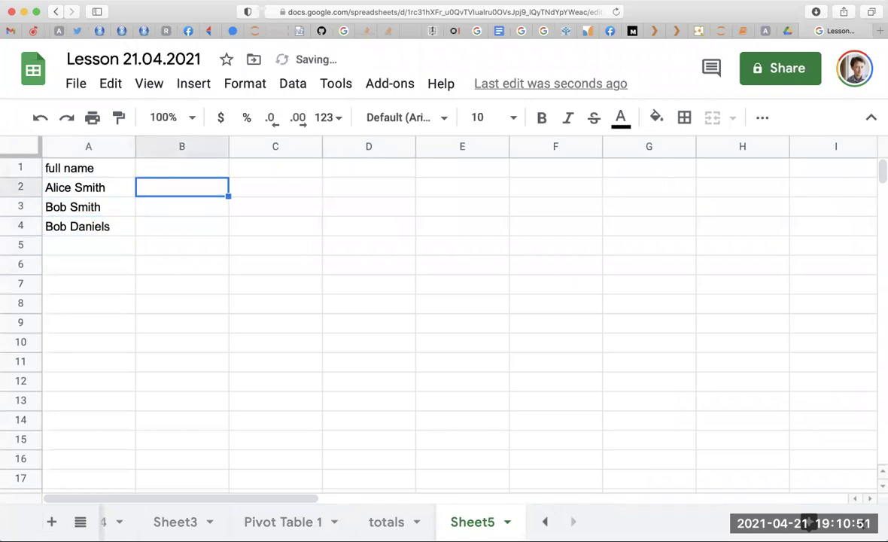
left_click_drag(75, 188, 76, 230)
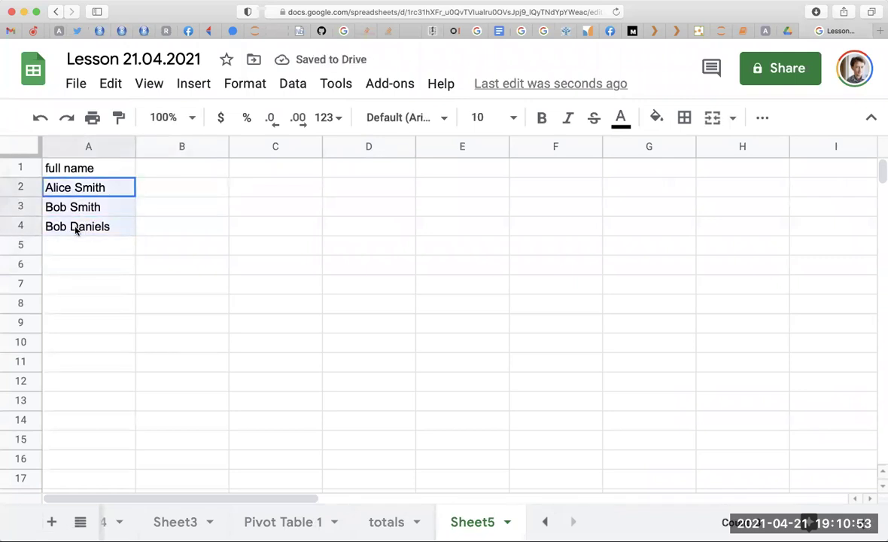
left_click(336, 86)
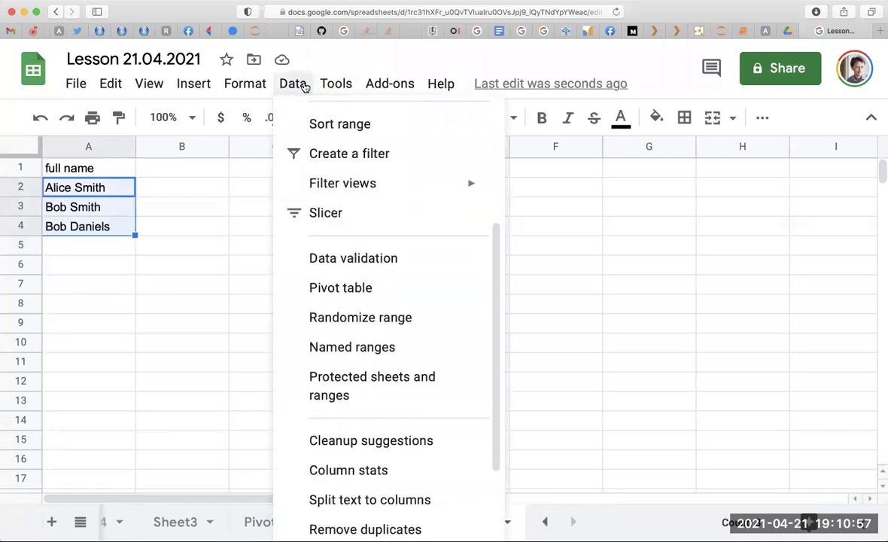
Split the selected full names into columns using Space as the separator
left_click(371, 504)
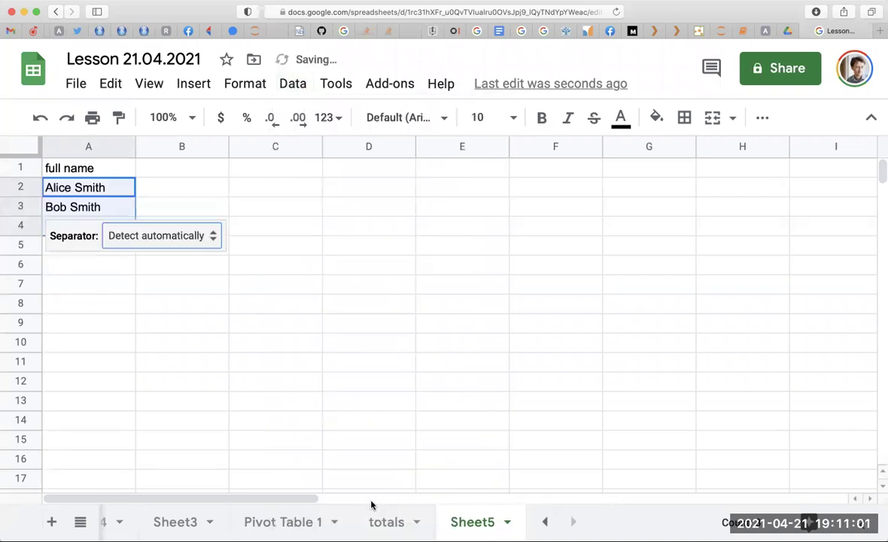
left_click(199, 236)
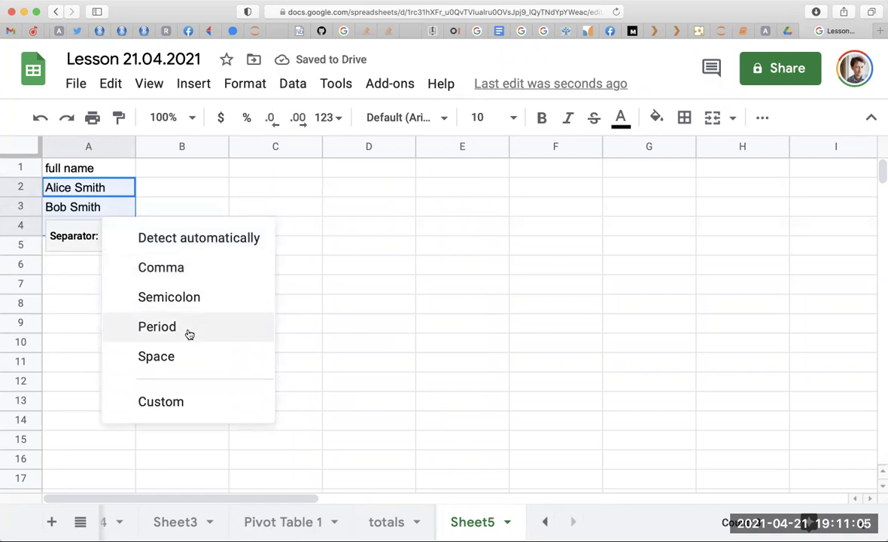
left_click(179, 367)
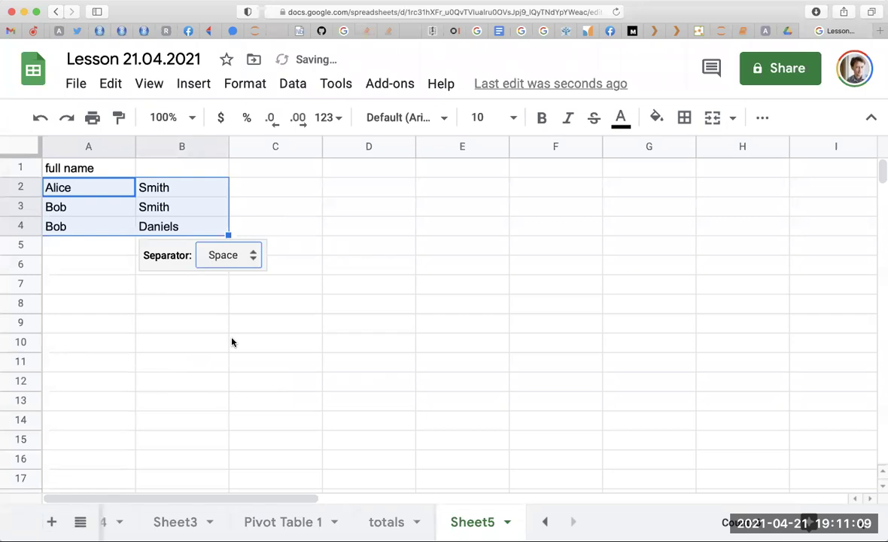
left_click(228, 255)
left_click(150, 336)
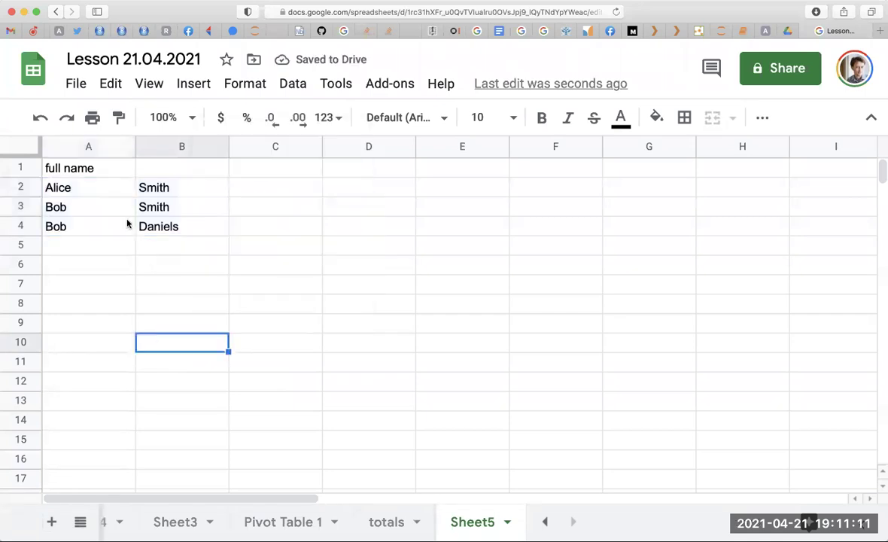
Retype the end of the A1 header as 'name', then undo to restore the unsplit names
left_click(104, 193)
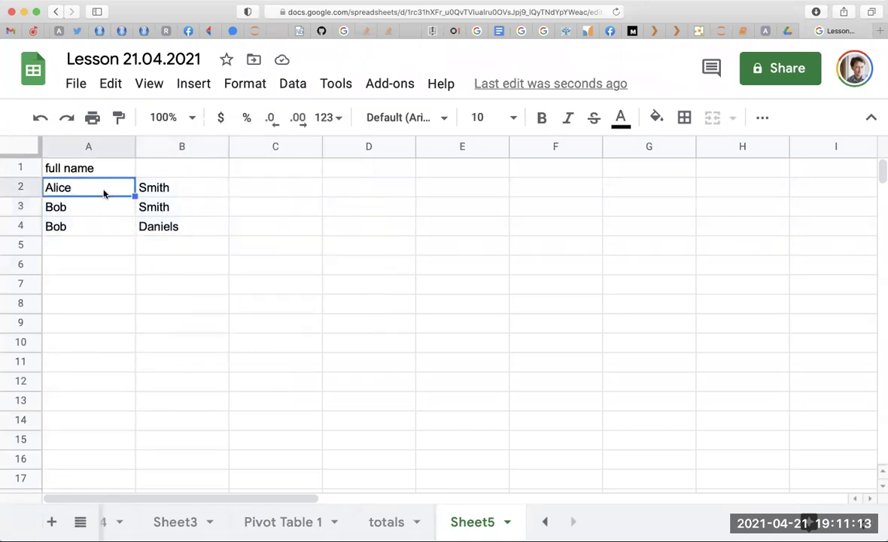
double_click(94, 168)
key("BackSpace")
key("BackSpace")
key("BackSpace")
type("name")
key("Home")
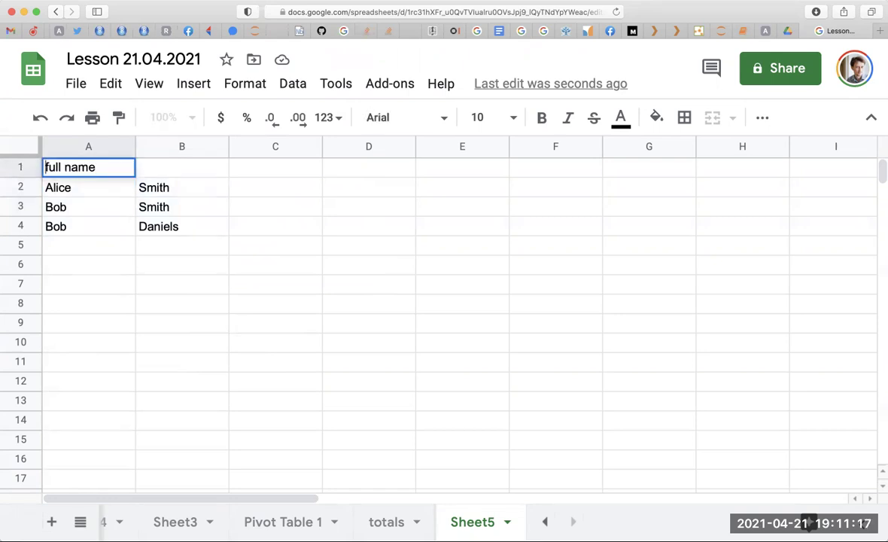
key("ctrl+z")
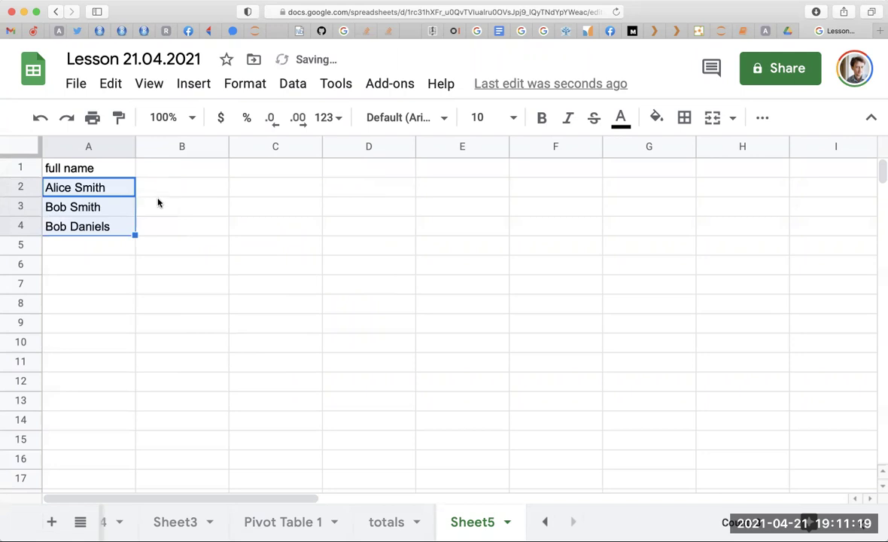
Enter =SPLIT(A2, " ") in B2 and fill it down to row 4
left_click(155, 189)
type("=SPLIT(")
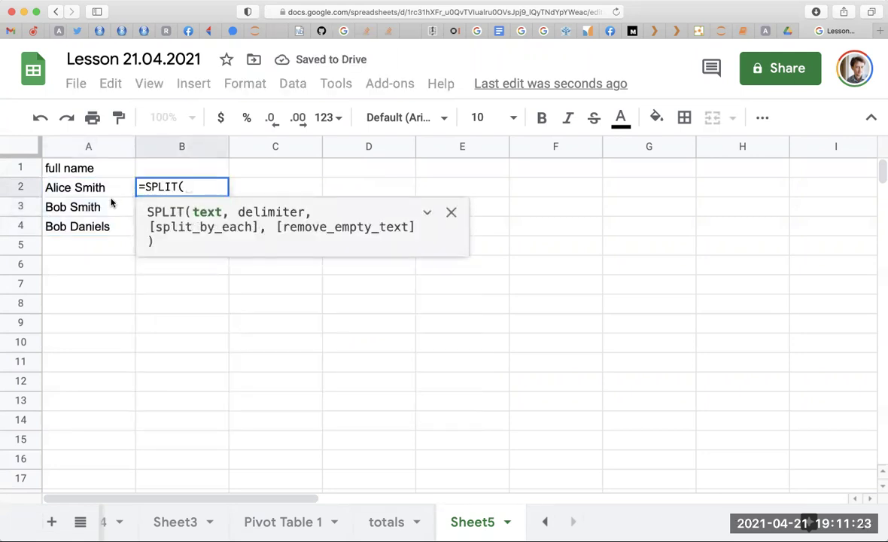
left_click(95, 192)
type(", ")
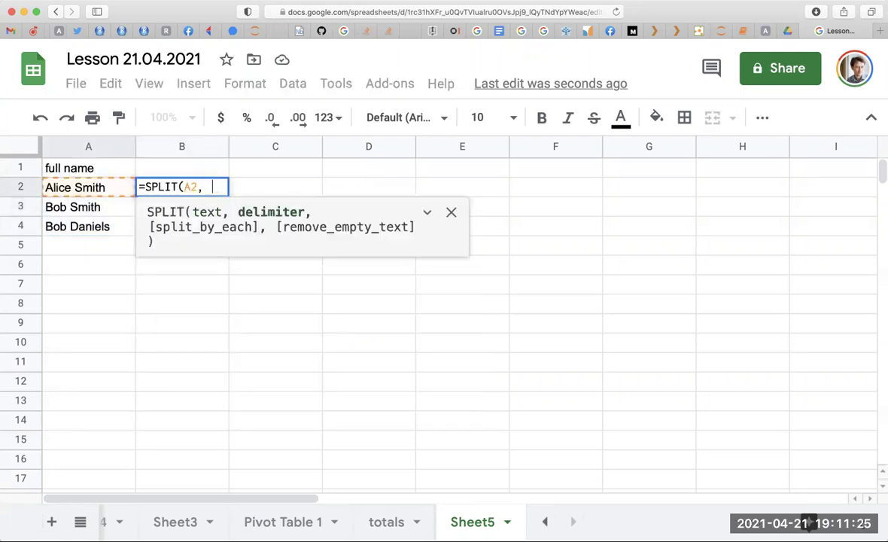
type("\" \")")
key("Return")
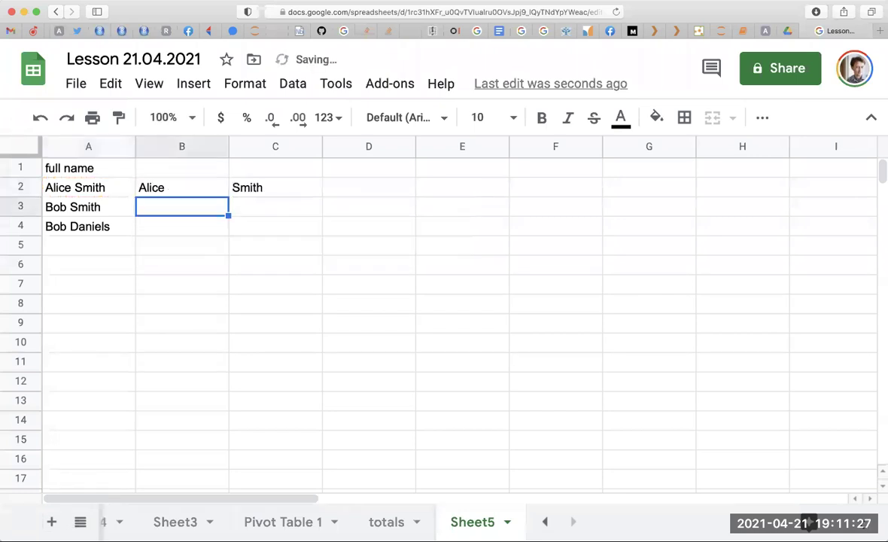
left_click(143, 183)
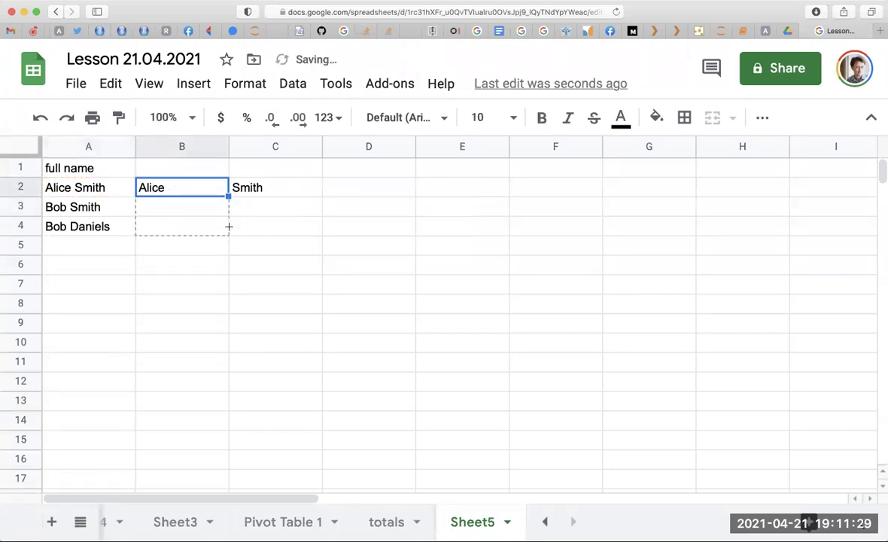
left_click_drag(229, 196, 229, 232)
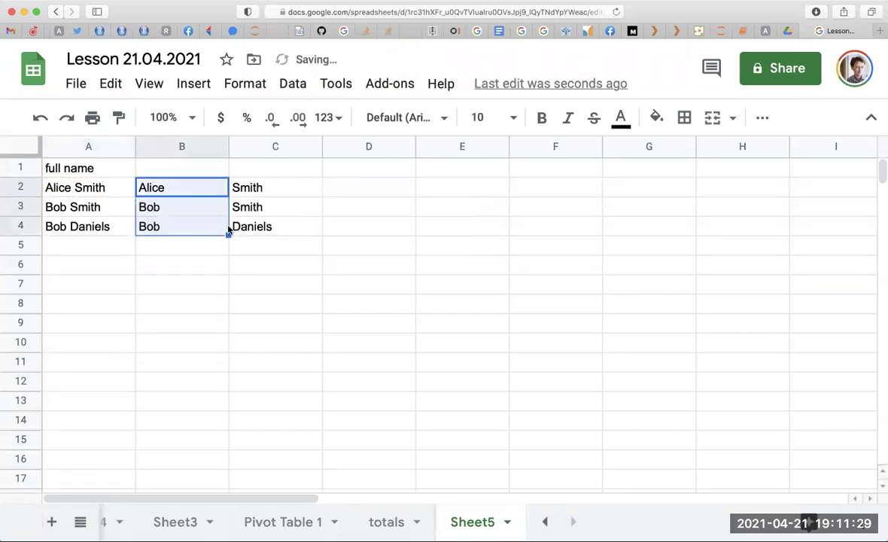
Inspect the SPLIT formula in B2 and the surname results in column C
double_click(166, 188)
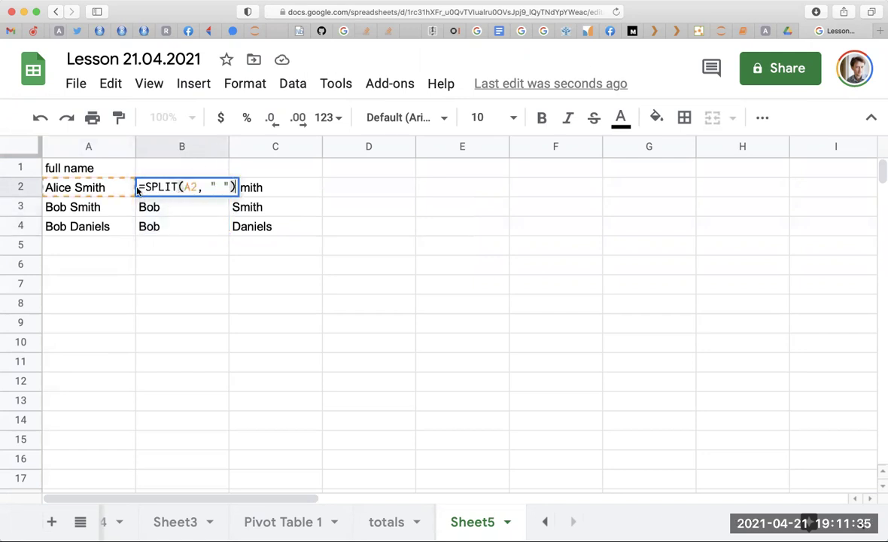
left_click(260, 188)
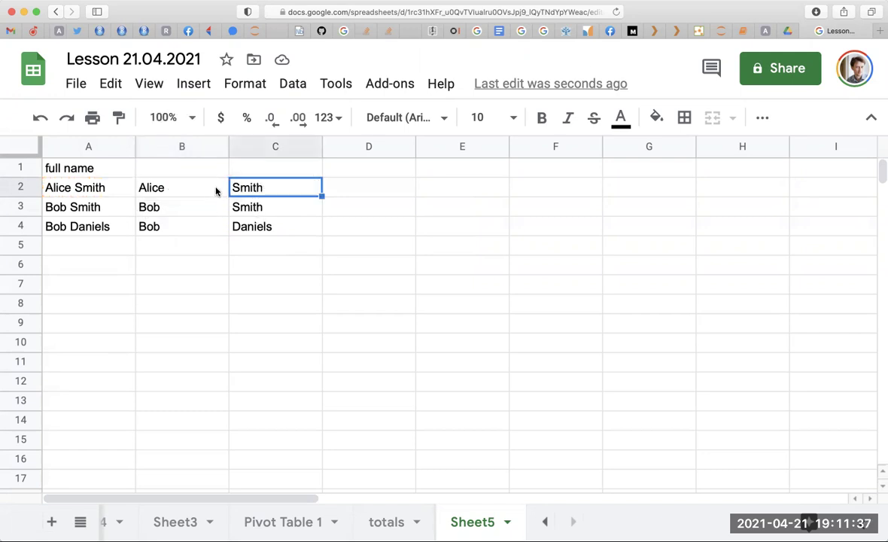
double_click(194, 195)
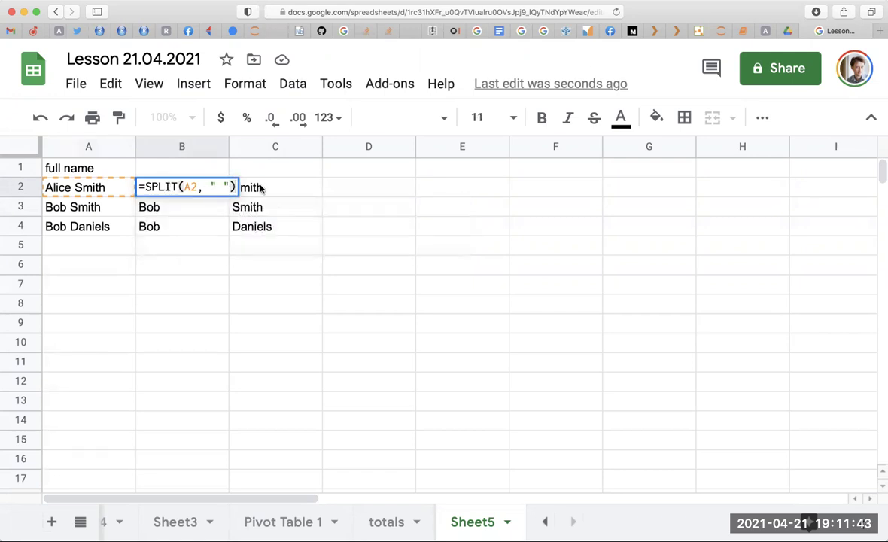
left_click(84, 181)
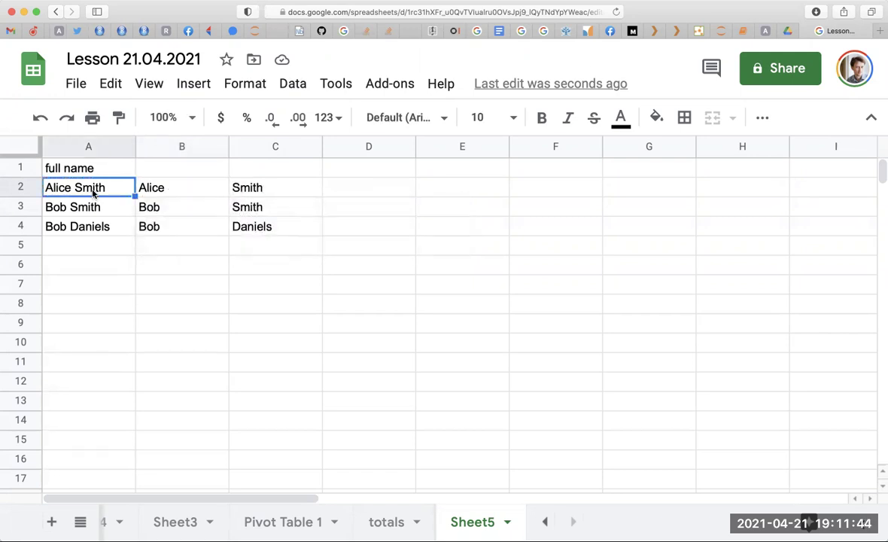
left_click(177, 184)
left_click(243, 192)
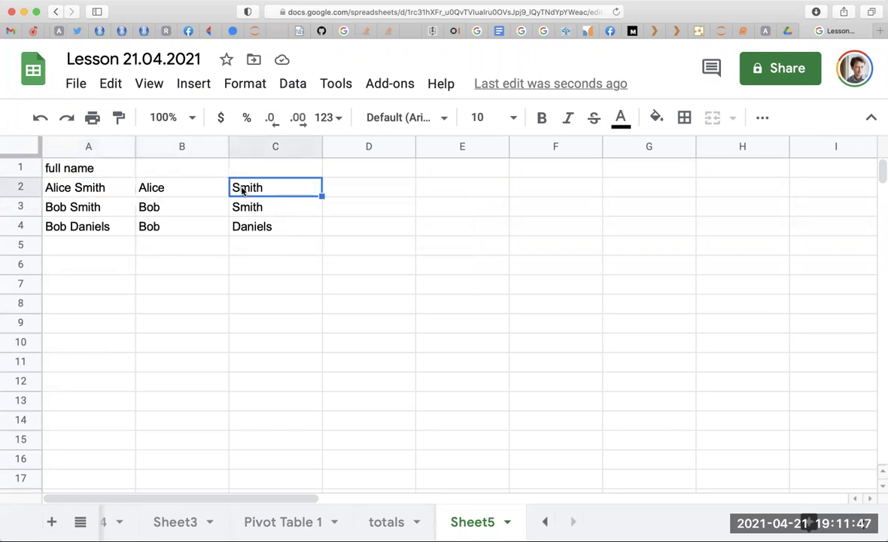
double_click(183, 188)
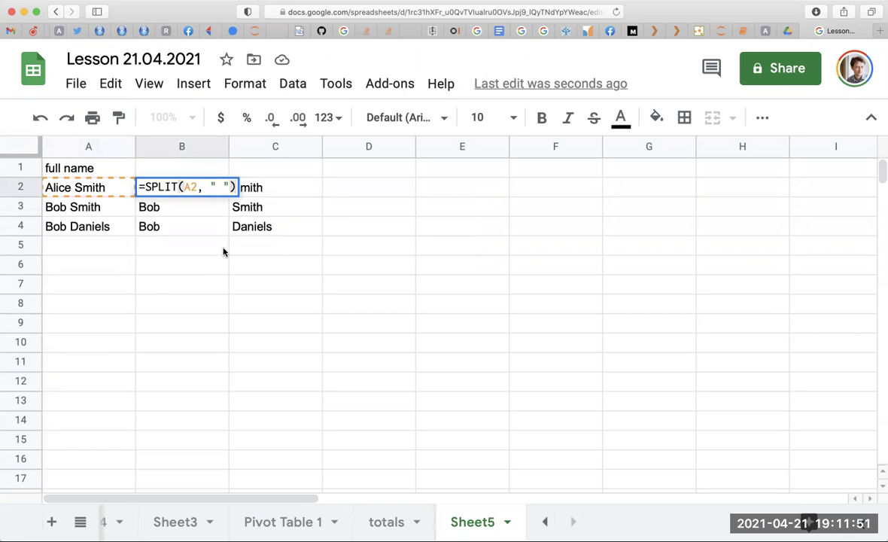
key("Escape")
Start a formula in D2 and choose the REGEXEXTRACT function after a few false starts
left_click(358, 186)
type("=")
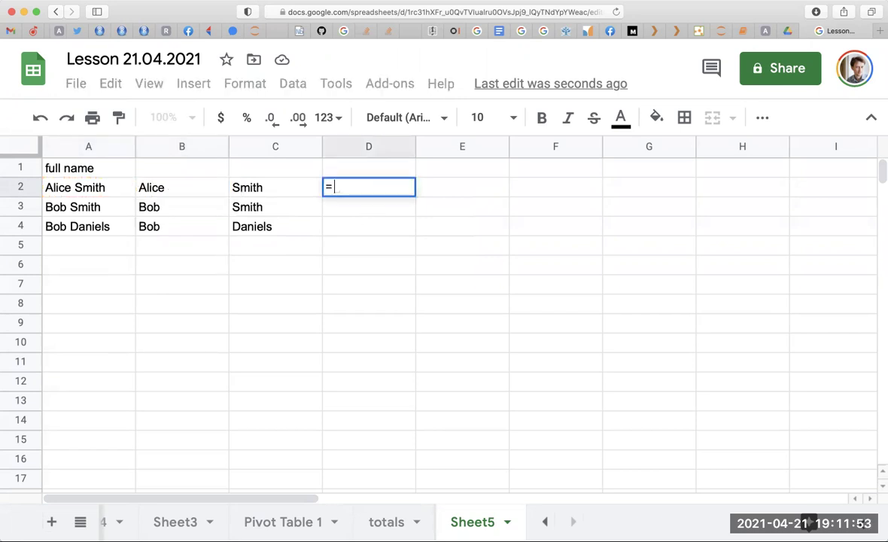
type("STR")
key("BackSpace")
key("BackSpace")
key("BackSpace")
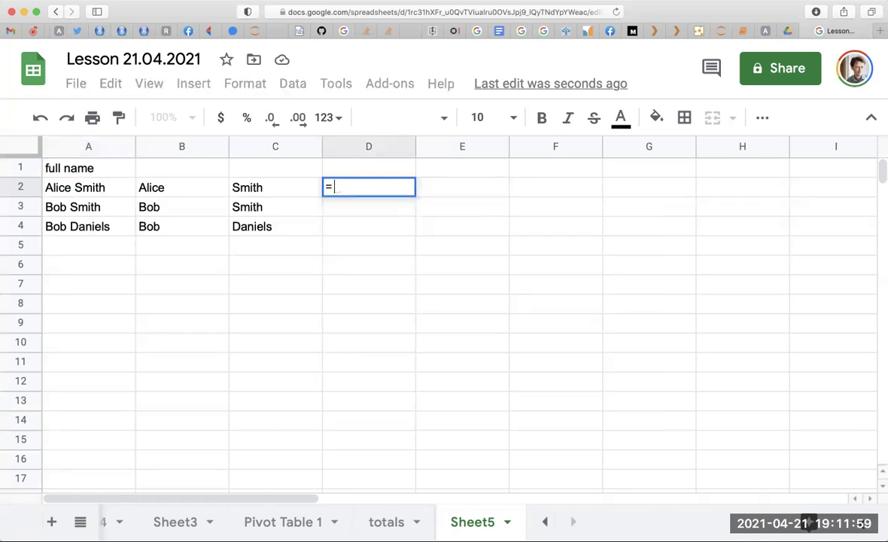
type("S")
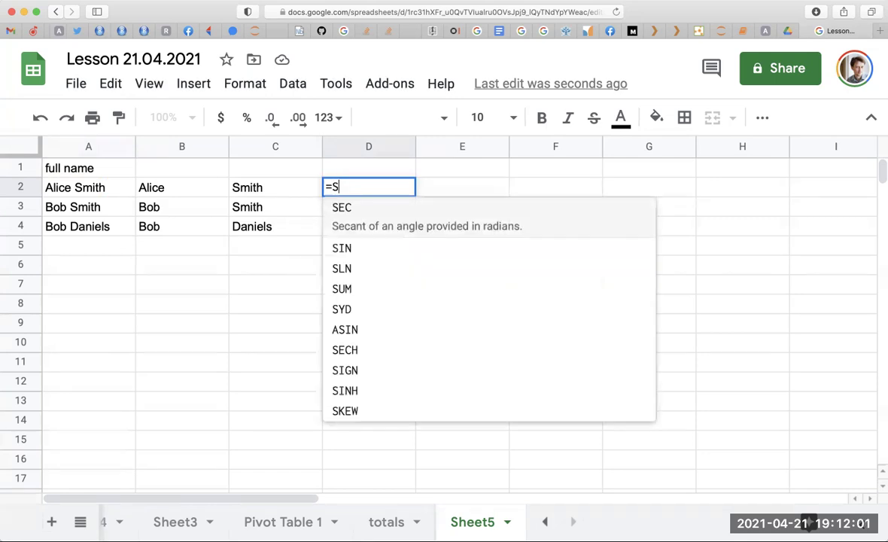
type("TR")
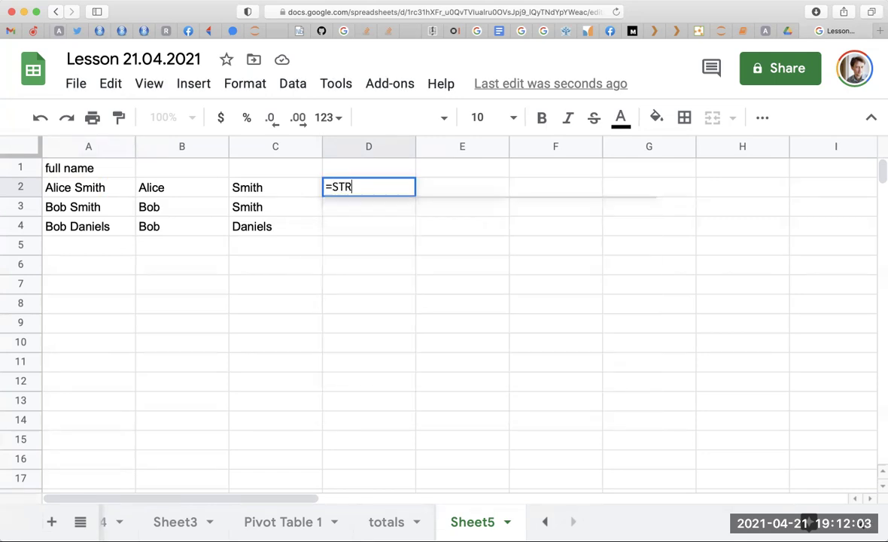
key("BackSpace")
key("BackSpace")
key("BackSpace")
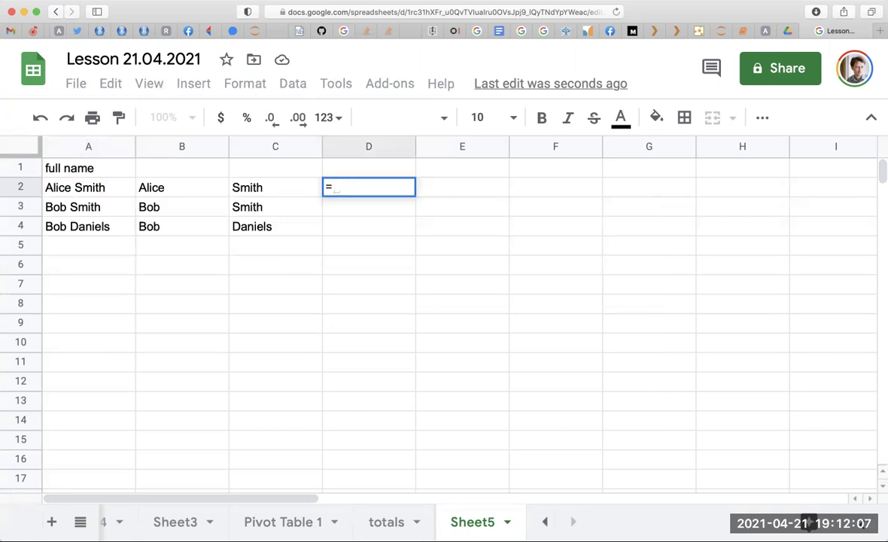
type("CUT")
key("BackSpace")
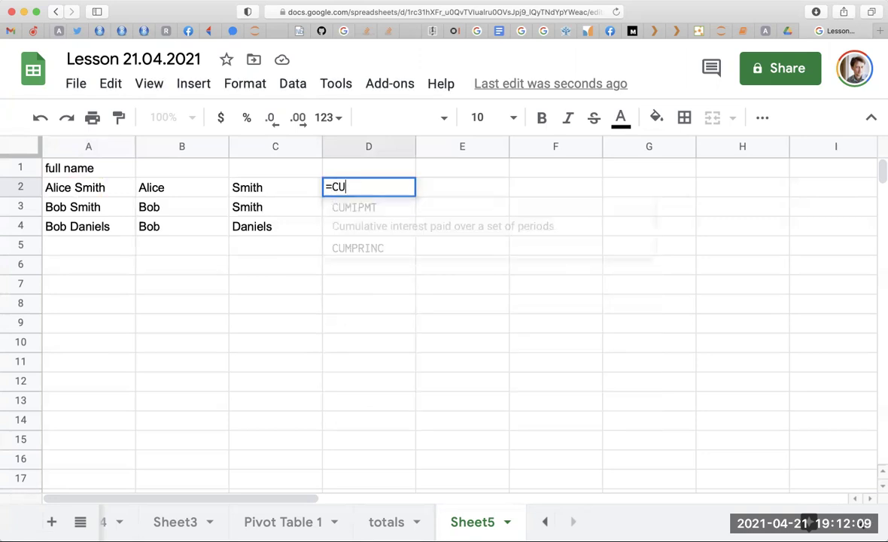
key("BackSpace")
key("BackSpace")
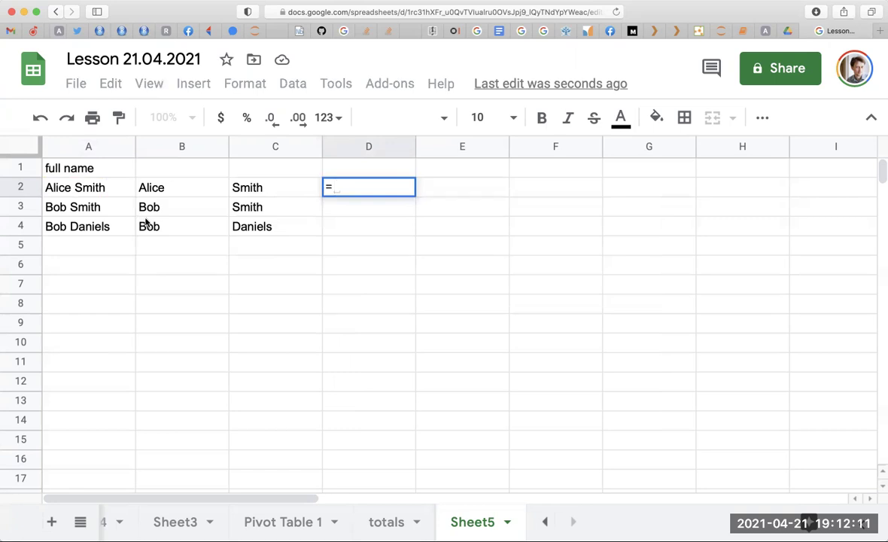
type("REGE")
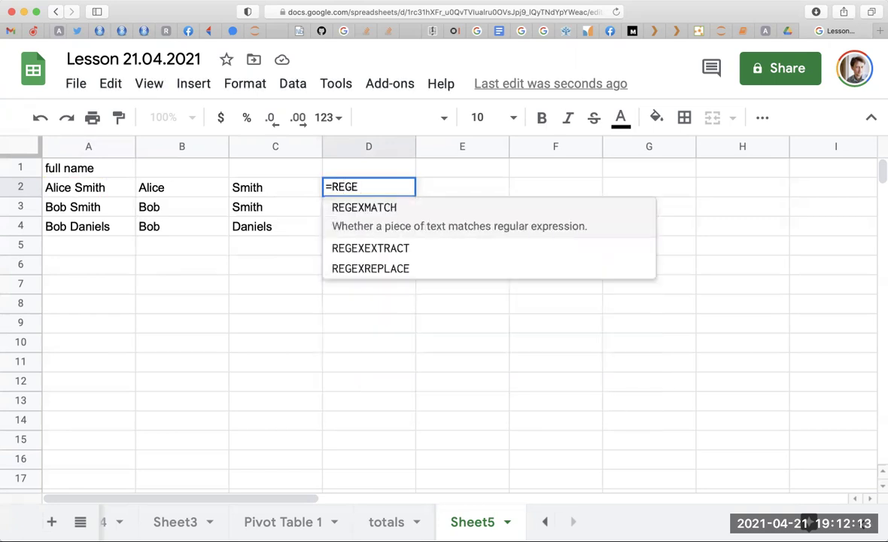
key("Down")
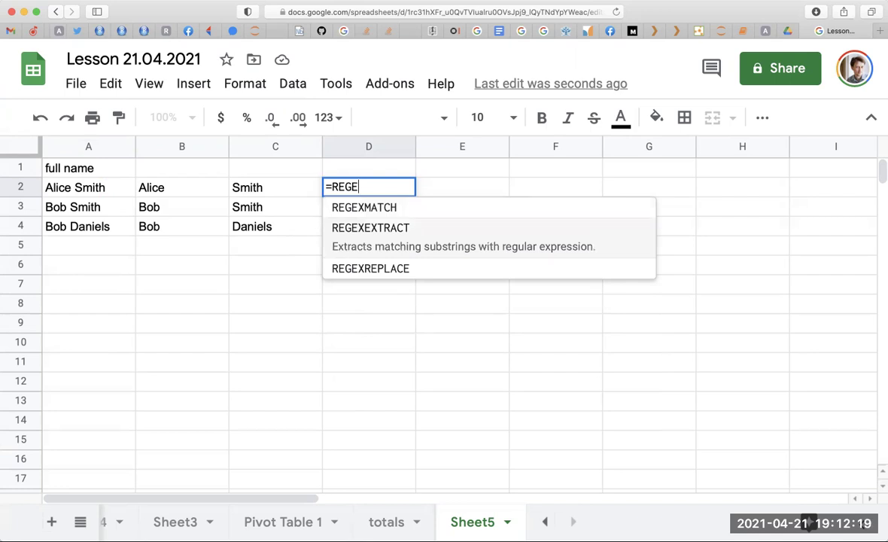
key("Tab")
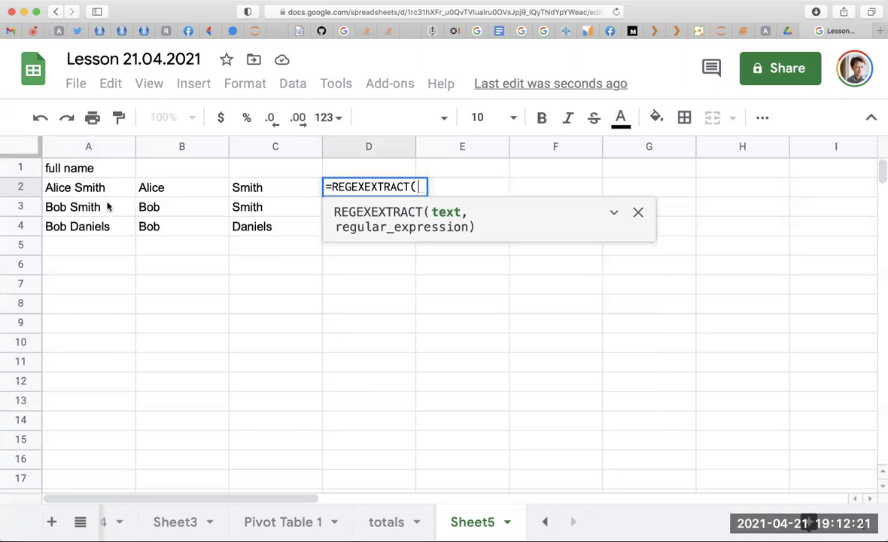
Complete D2 as =REGEXEXTRACT(A2," \w") so it returns the surname initial S
left_click(96, 194)
type(",")
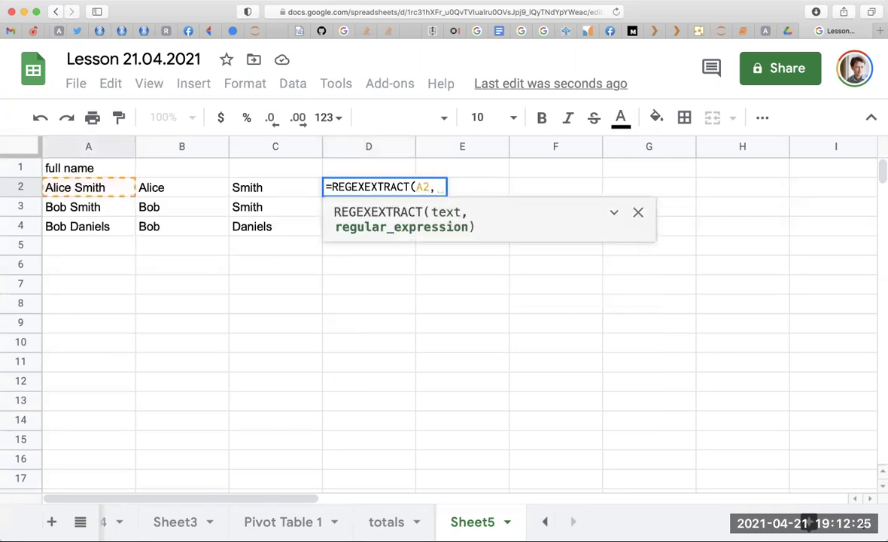
type("\" ")
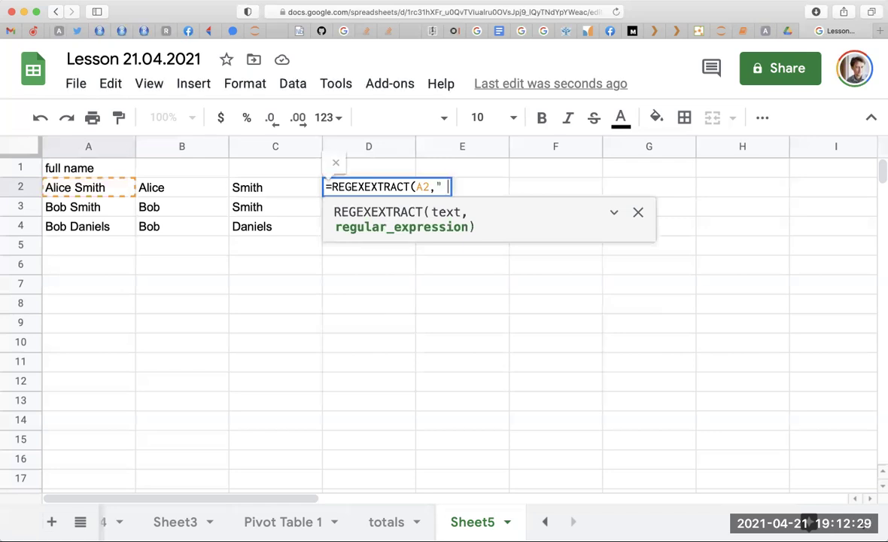
type("\\w\"")
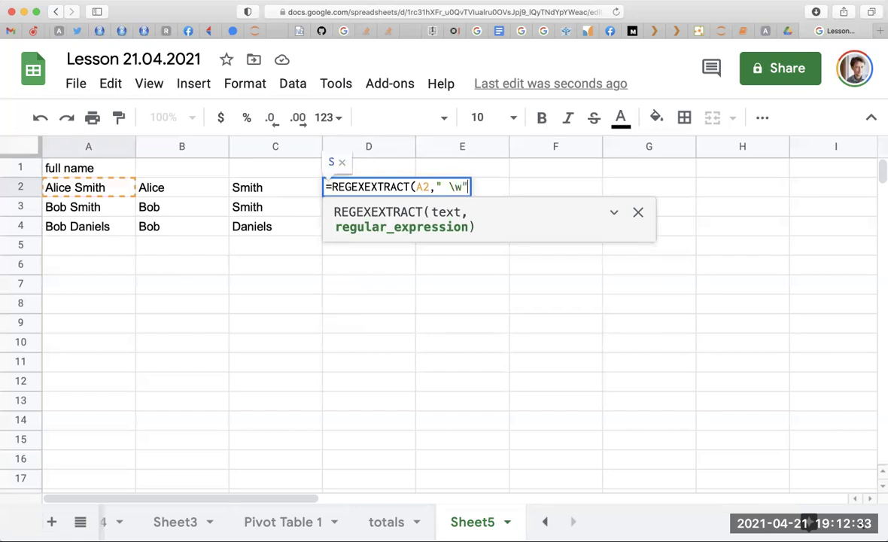
type(")")
key("Return")
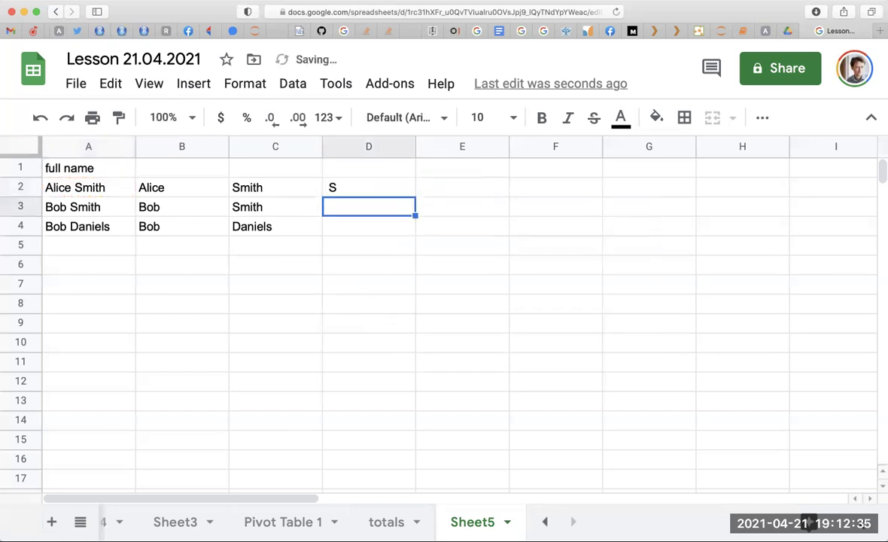
left_click(340, 188)
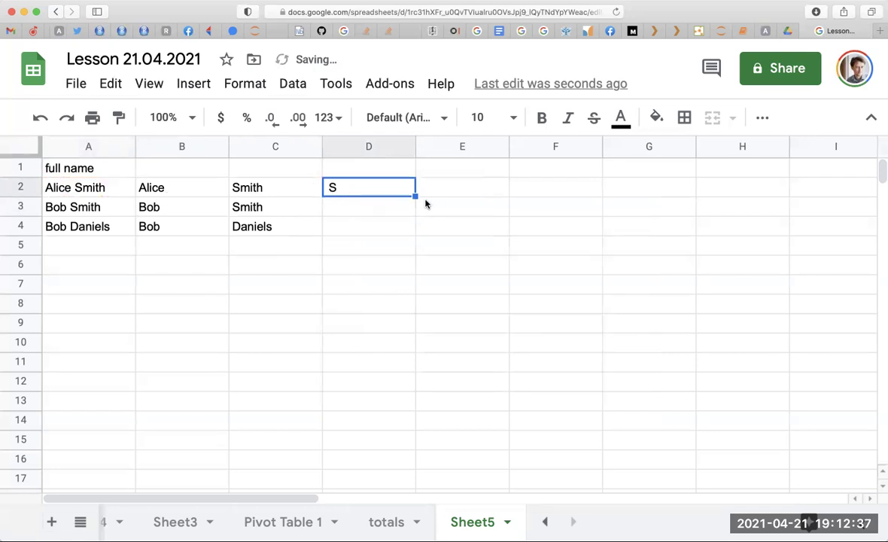
Fill the REGEXEXTRACT formula down to row 5 and examine the " \w" pattern in D2
left_click_drag(415, 195, 415, 251)
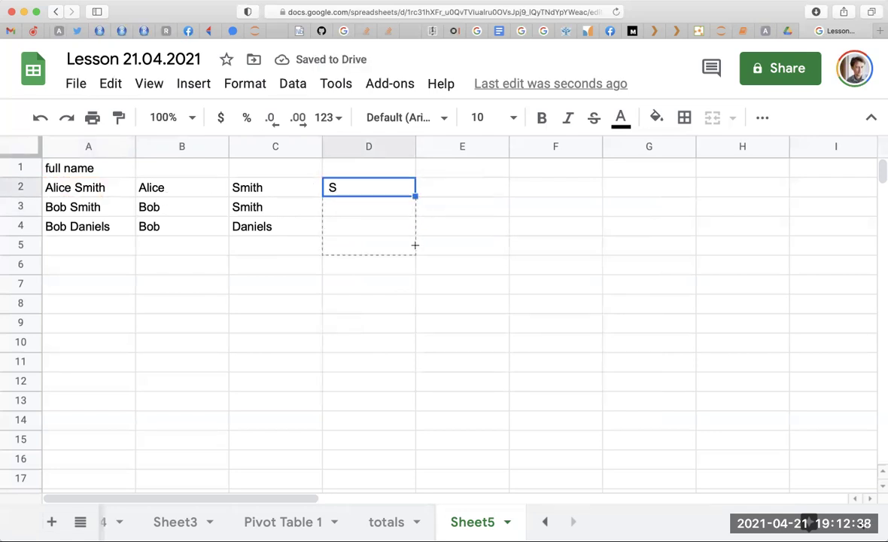
left_click(368, 229)
left_click(352, 189)
double_click(353, 189)
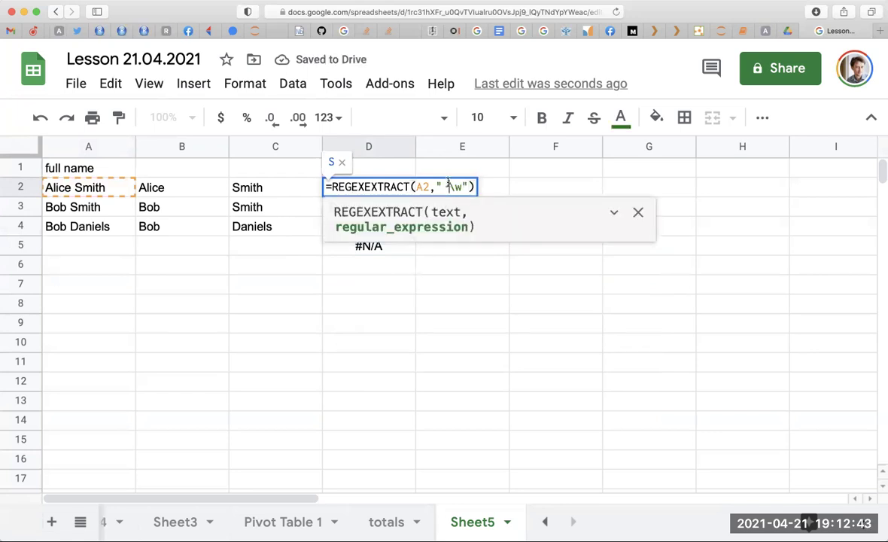
left_click_drag(448, 185, 440, 183)
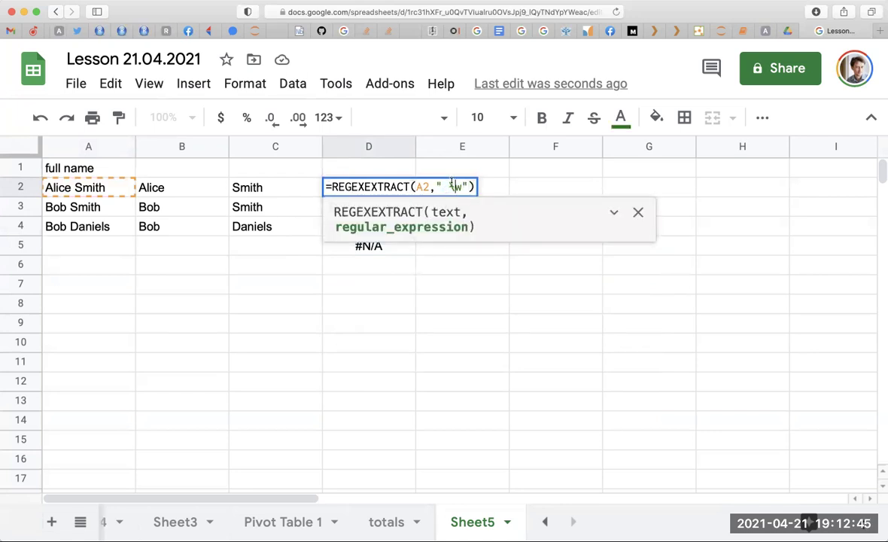
left_click_drag(449, 183, 463, 183)
left_click(437, 187)
left_click(274, 207)
key("Escape")
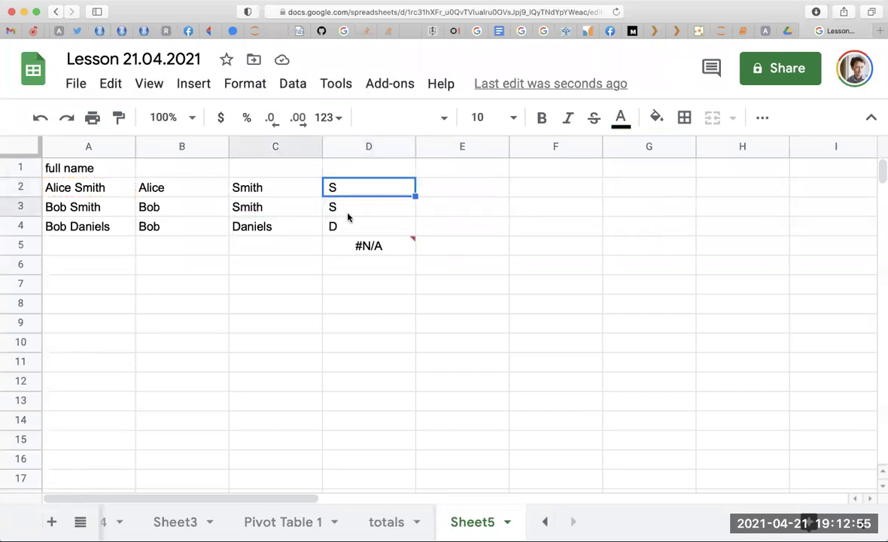
double_click(359, 195)
key("Escape")
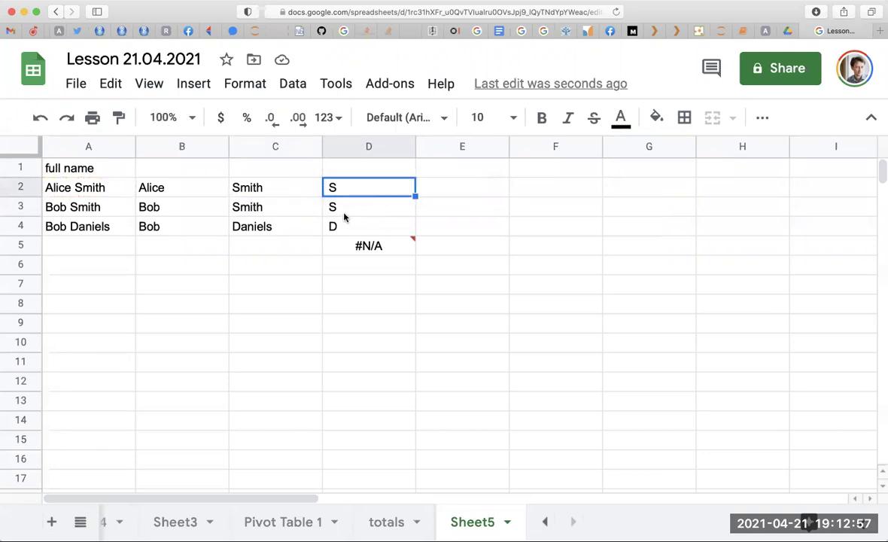
double_click(332, 196)
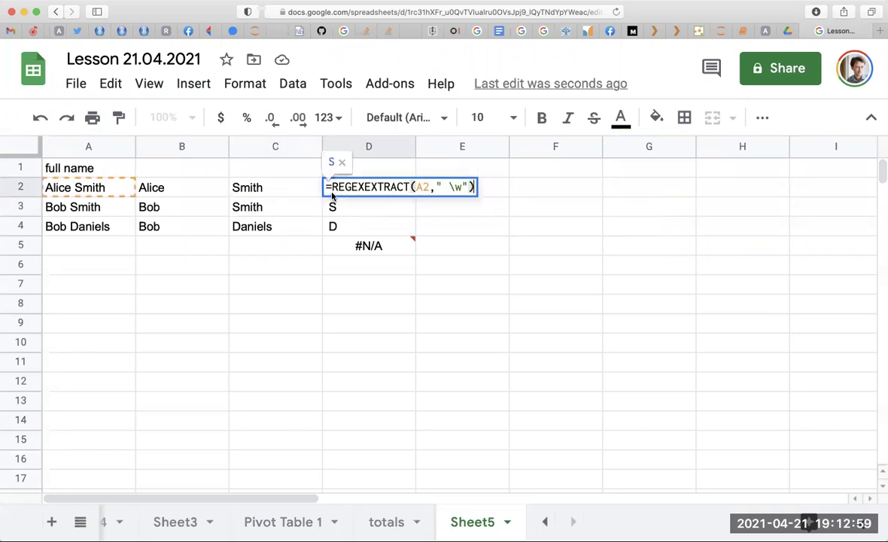
key("Escape")
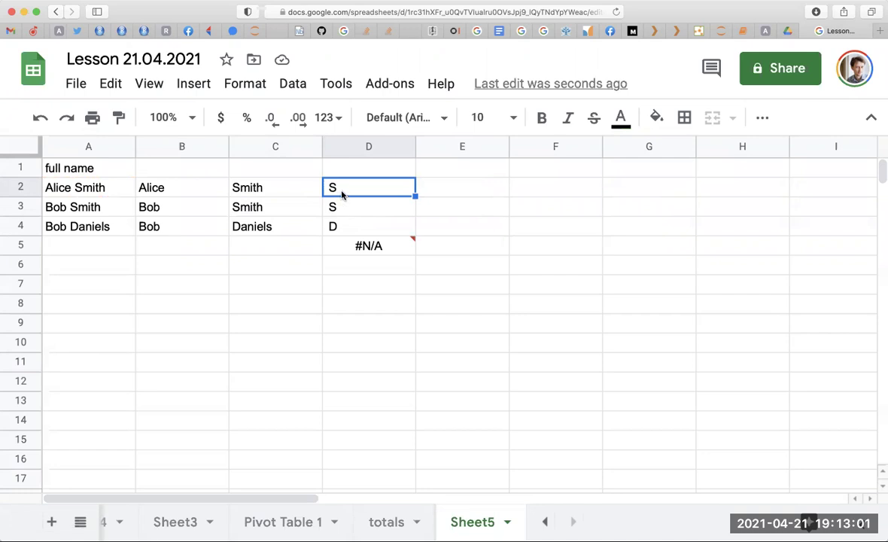
double_click(340, 194)
key("Escape")
double_click(340, 193)
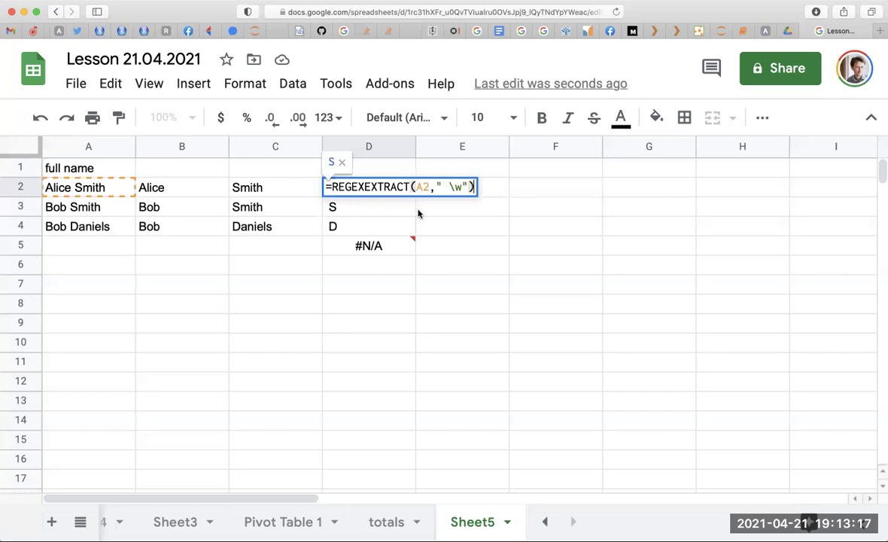
left_click_drag(436, 187, 466, 187)
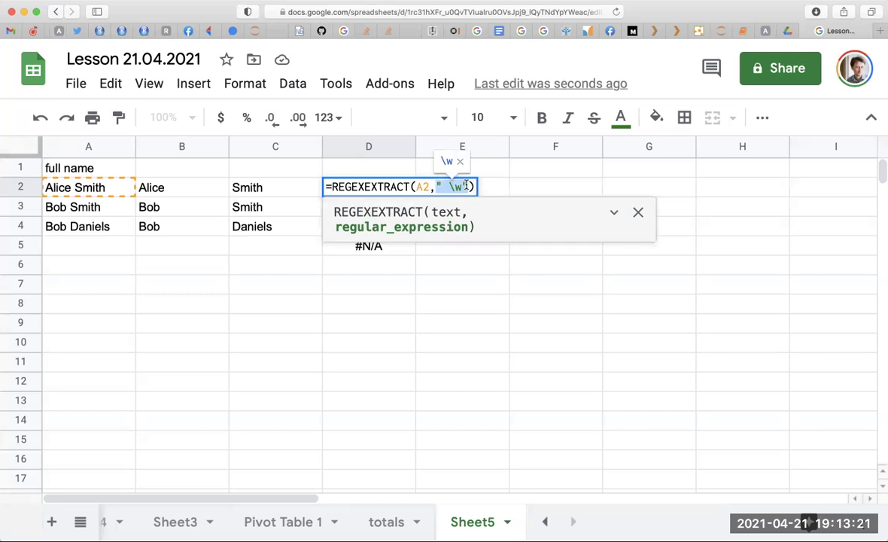
key("Escape")
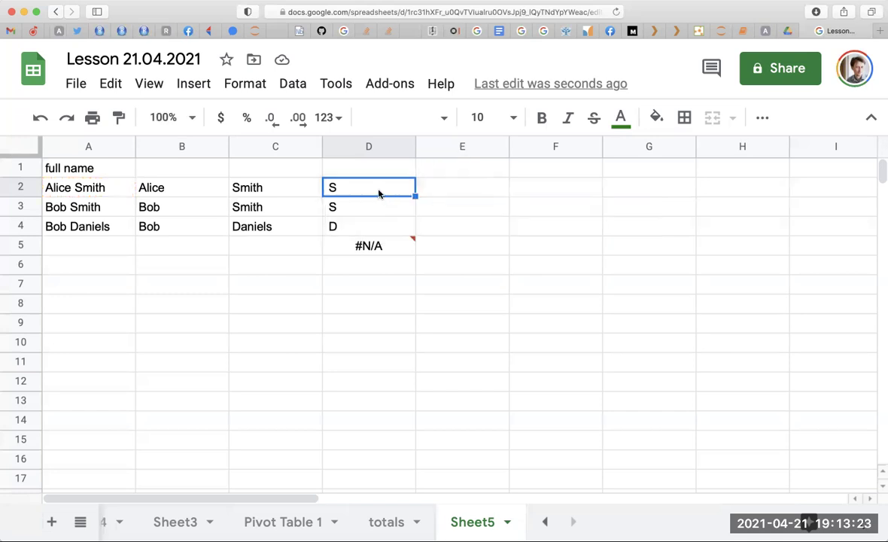
Wrap D2's formula as =TRIM(REGEXEXTRACT(A2," \w")) and fill it down to D4
double_click(364, 193)
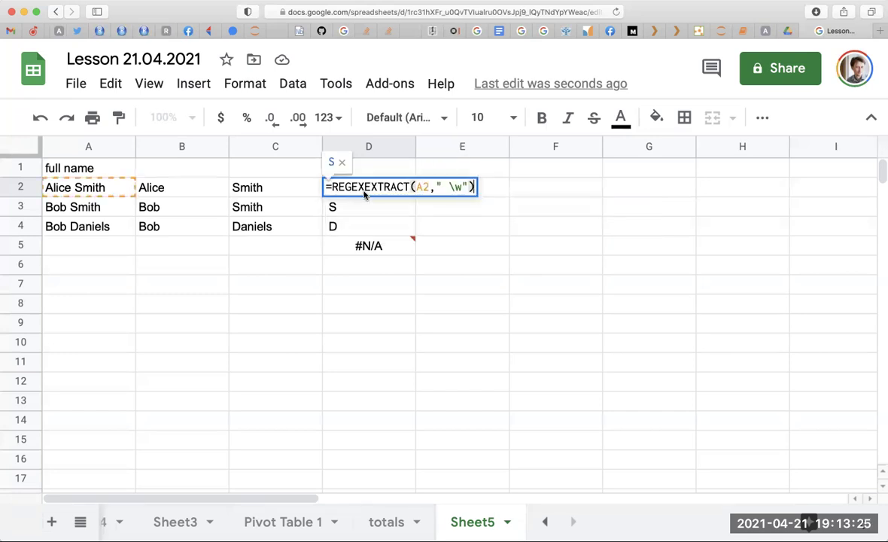
left_click(333, 186)
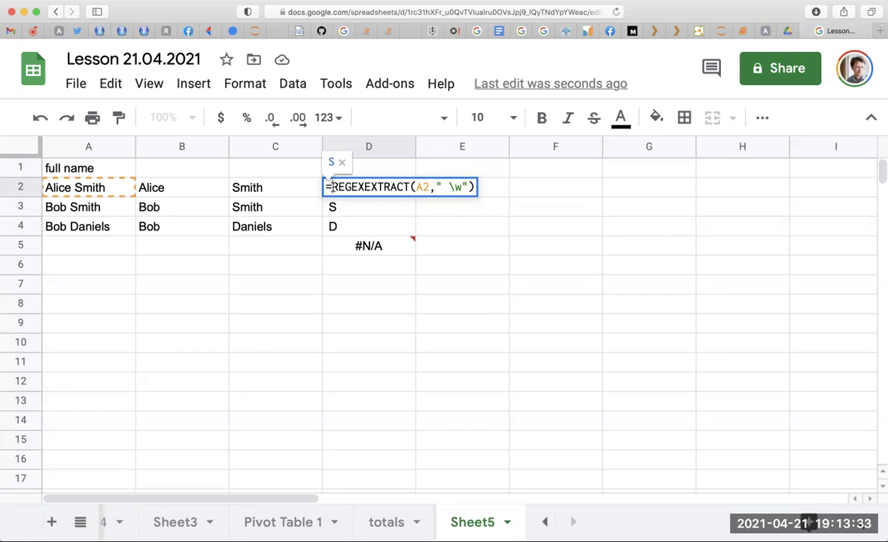
type("TRIM(")
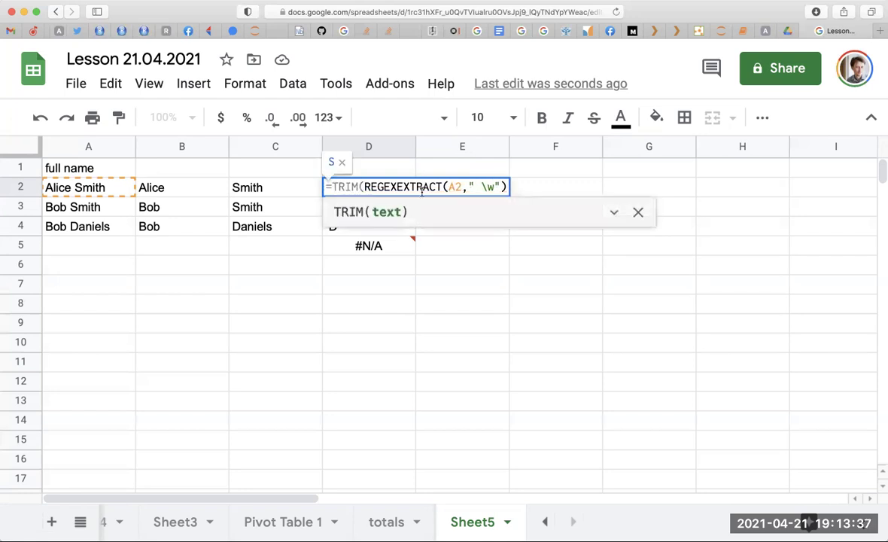
type(")")
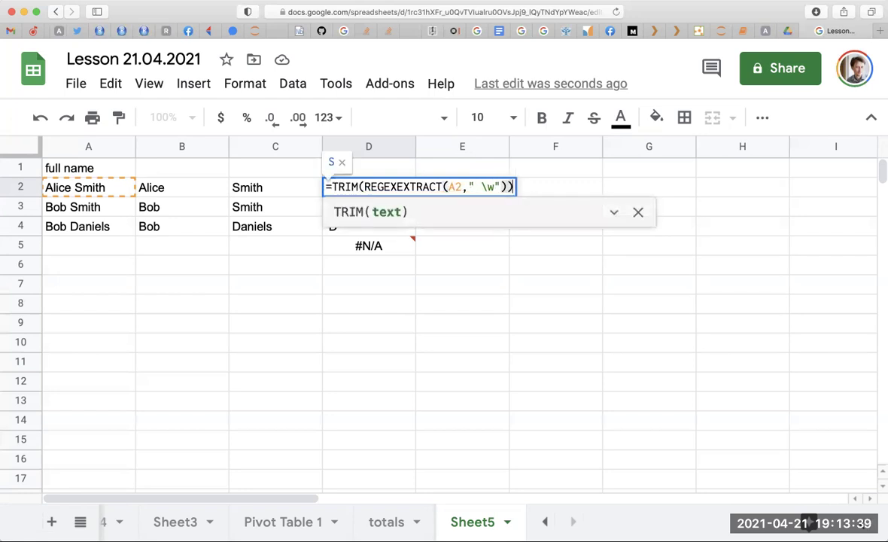
key("Return")
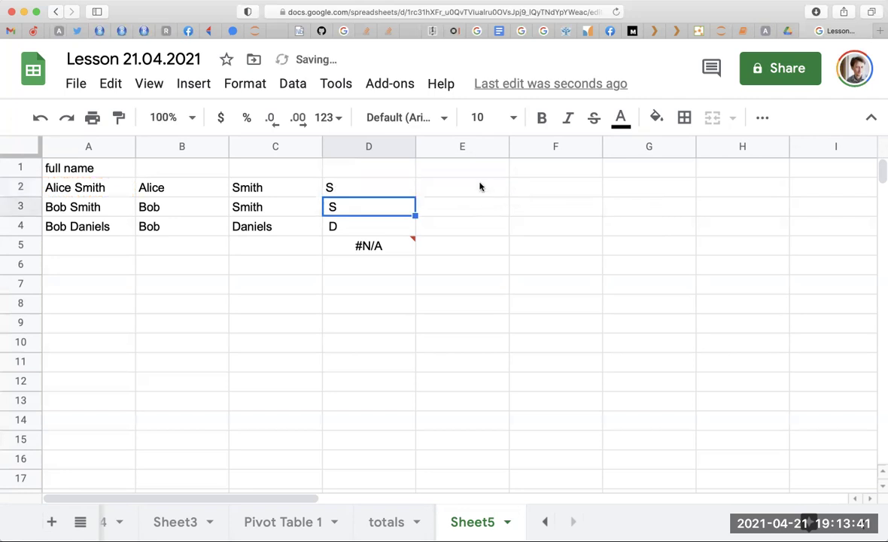
left_click(402, 188)
left_click_drag(416, 197, 419, 234)
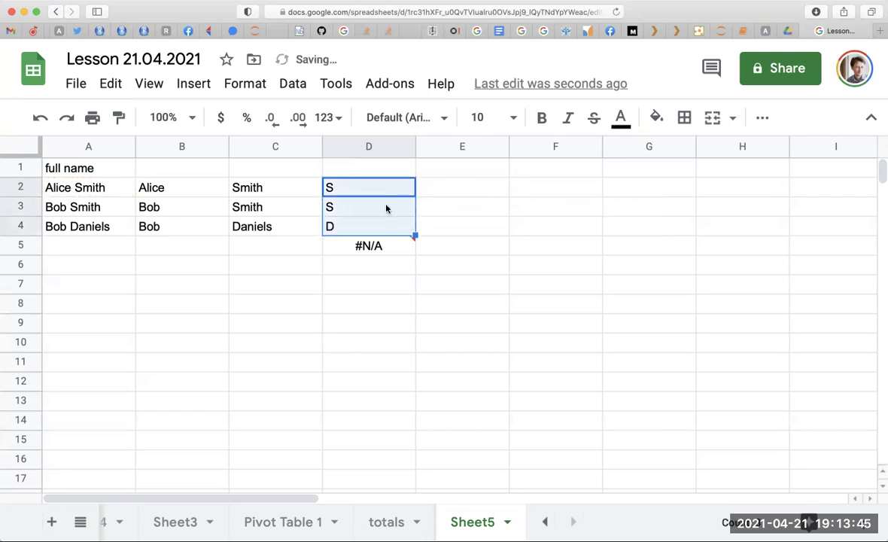
Review the trimmed formula in D2, then start and cancel a formula in E2
left_click(362, 193)
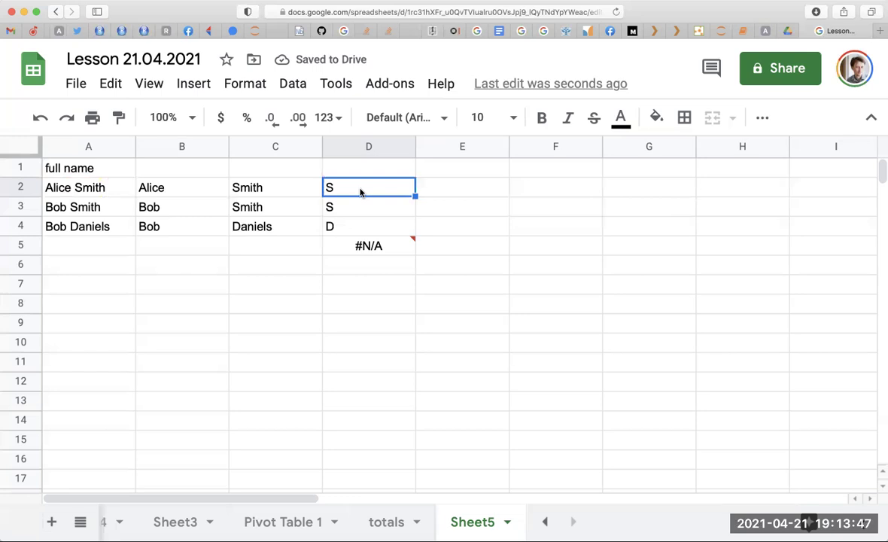
double_click(361, 192)
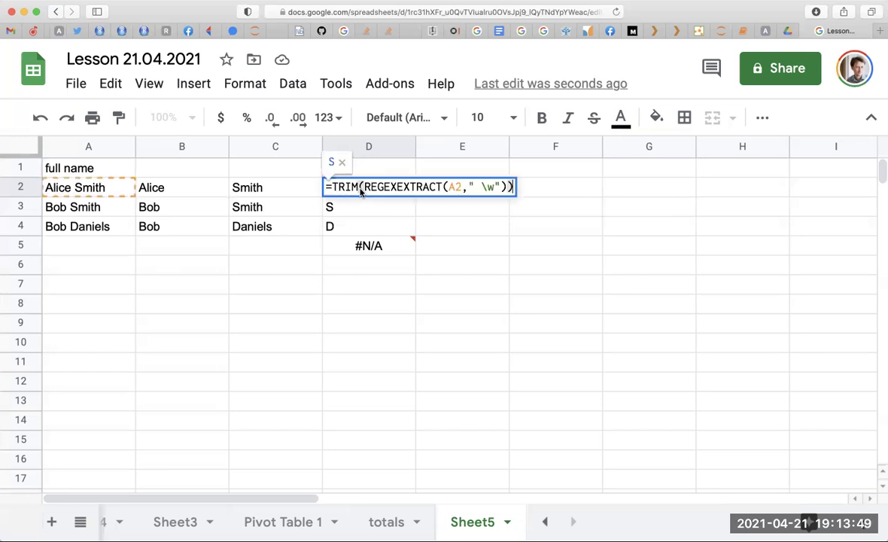
key("Escape")
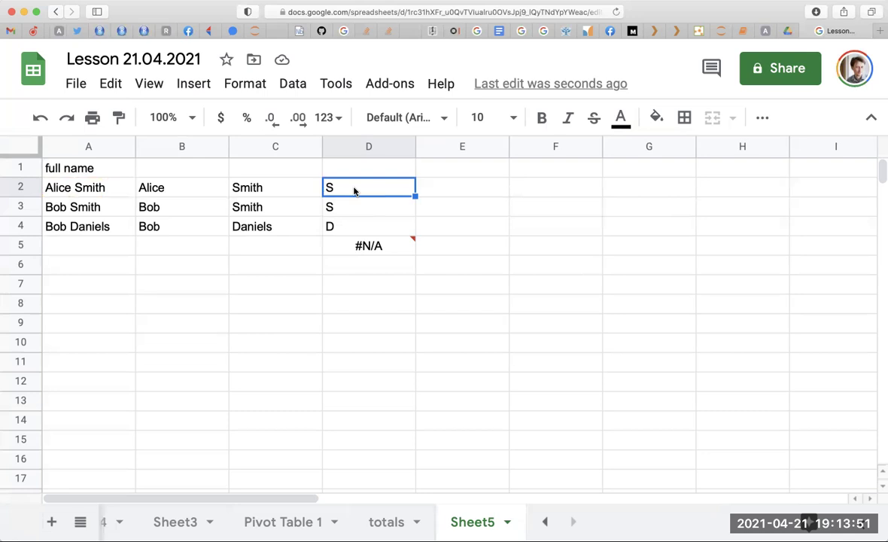
double_click(354, 190)
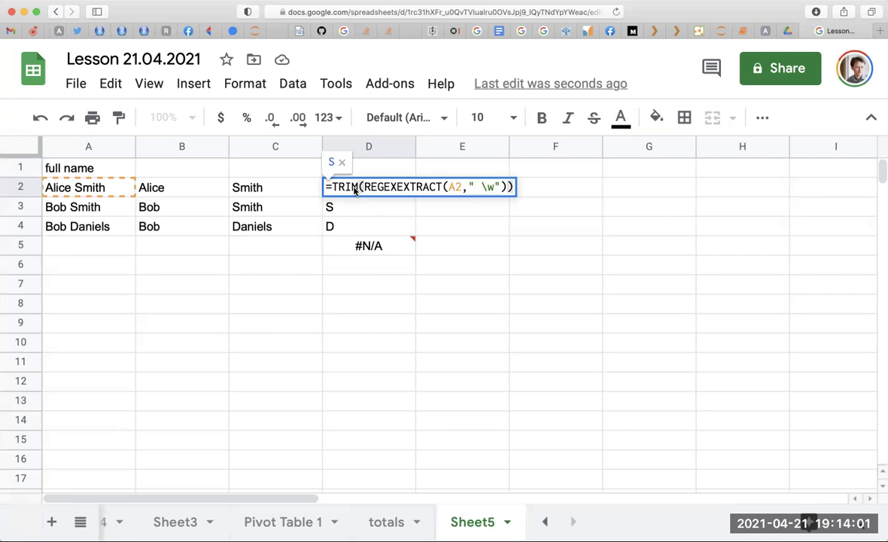
key("Escape")
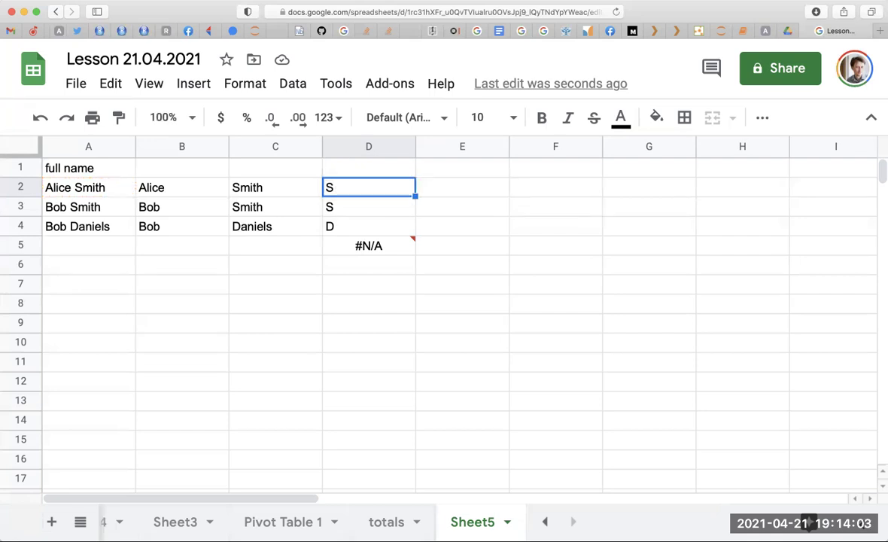
left_click(462, 187)
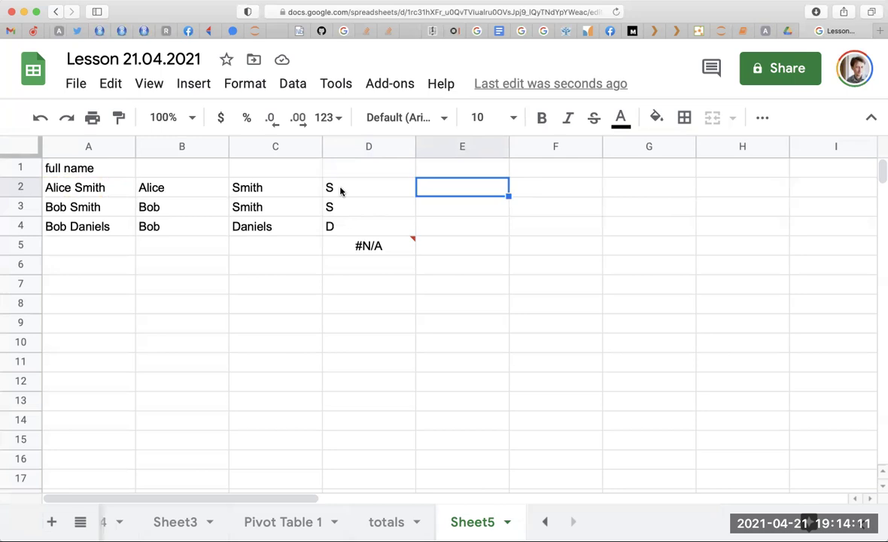
type("=")
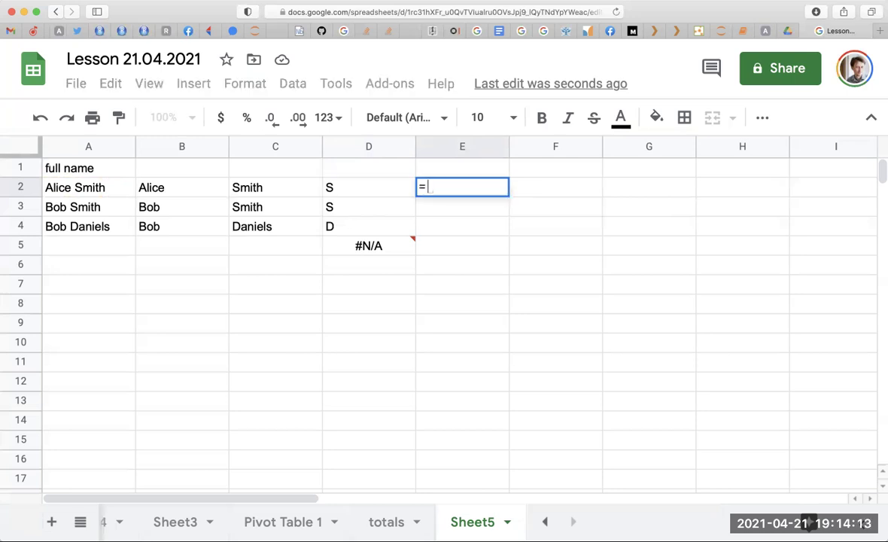
key("Escape")
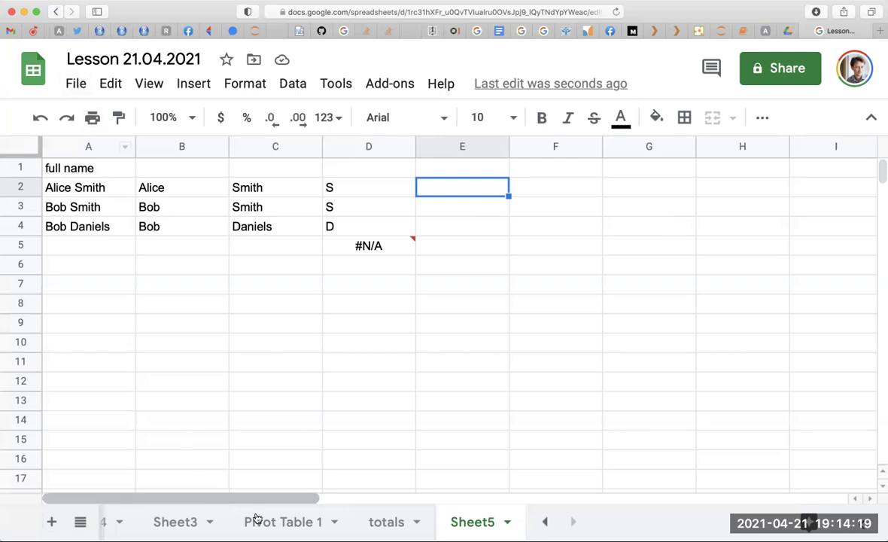
scroll(151, 521, "left", 2)
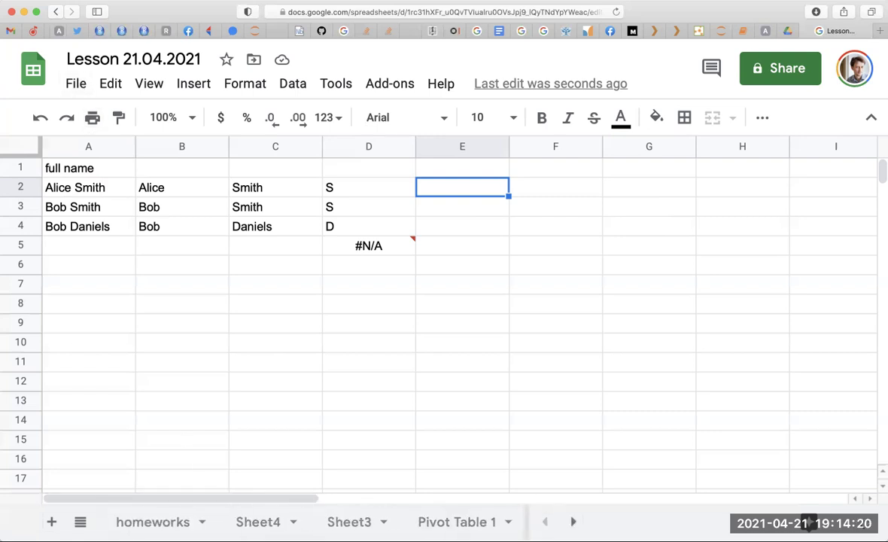
On the homeworks sheet, enter =TRANSPOSE(A1:D5) in A10 and check the formula
left_click(170, 520)
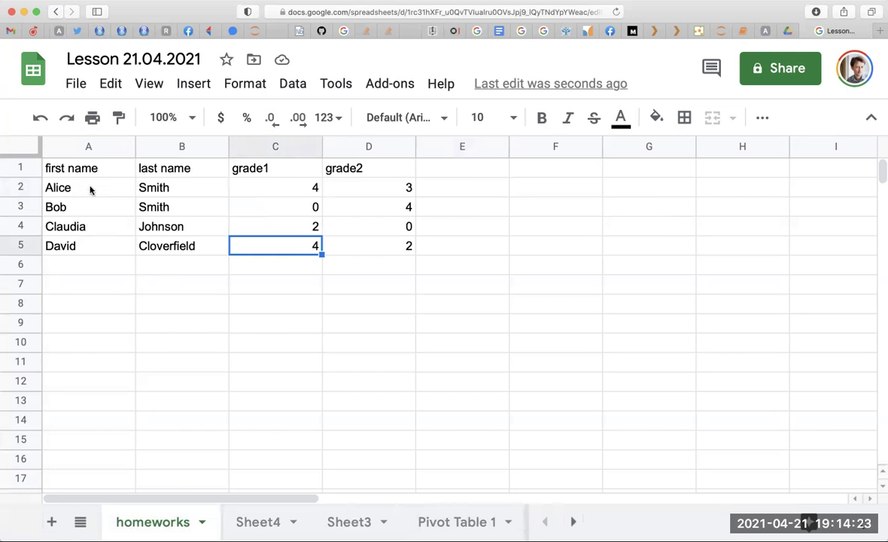
left_click(114, 334)
type("=")
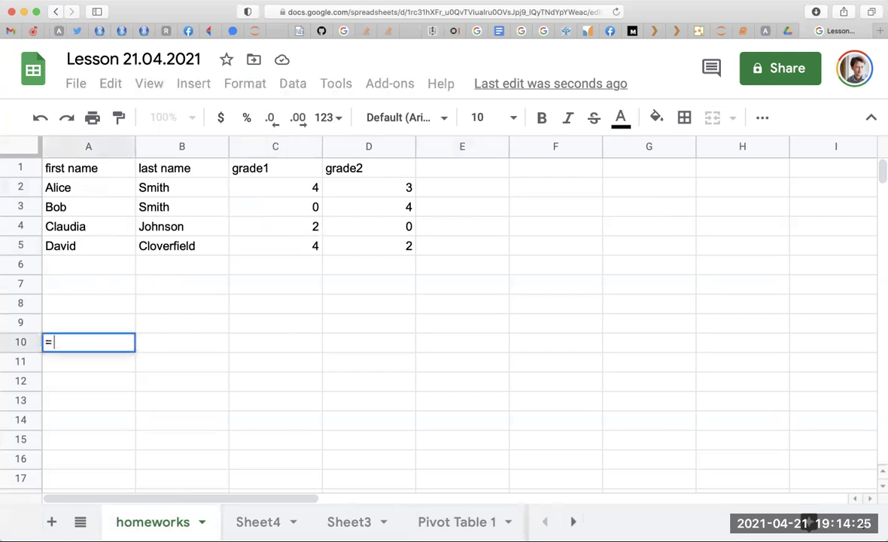
type("TRANSPOSE")
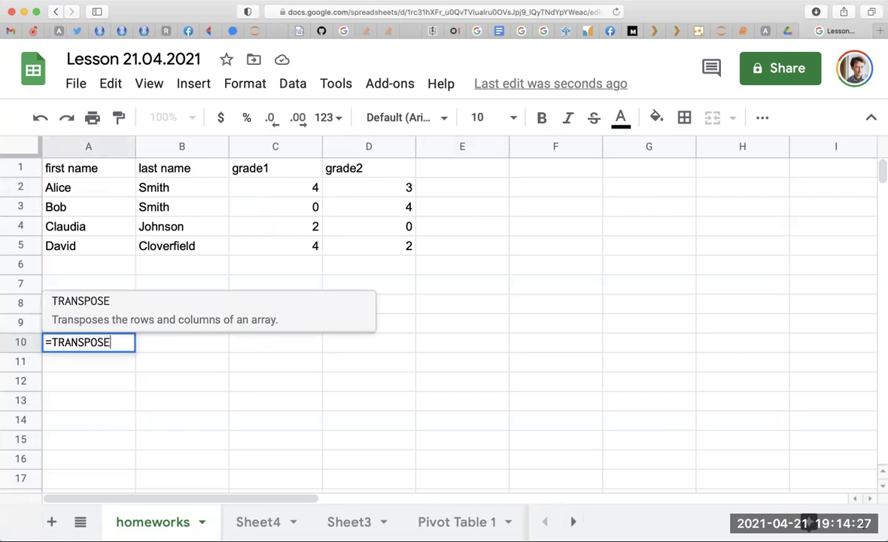
type("(")
left_click_drag(94, 176, 349, 248)
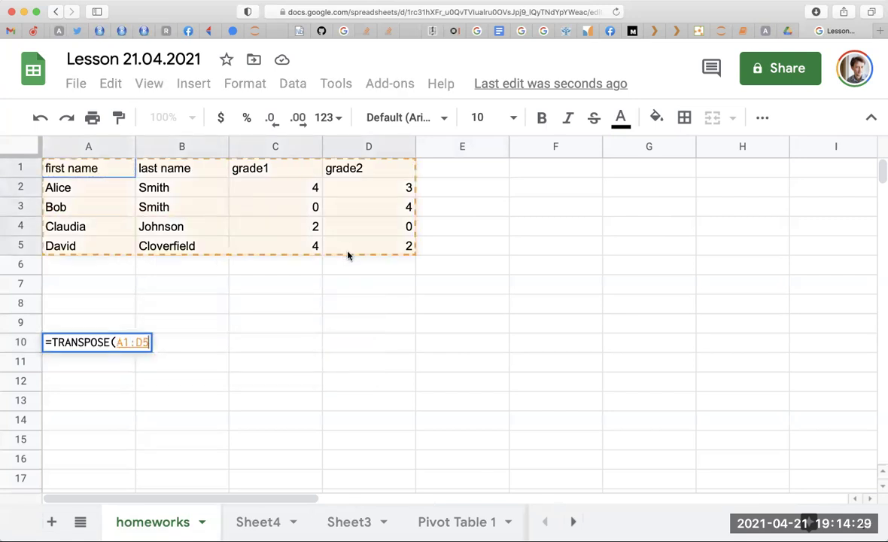
key("Return")
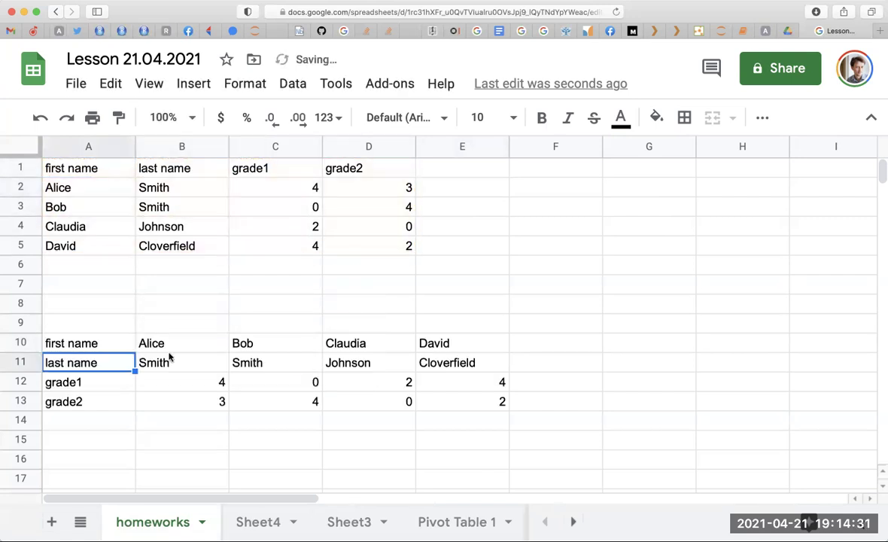
double_click(116, 347)
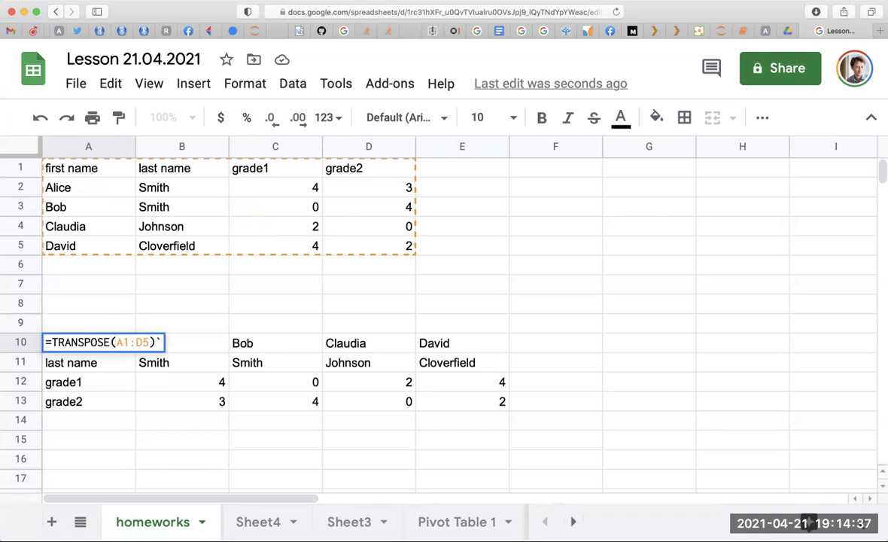
key("Escape")
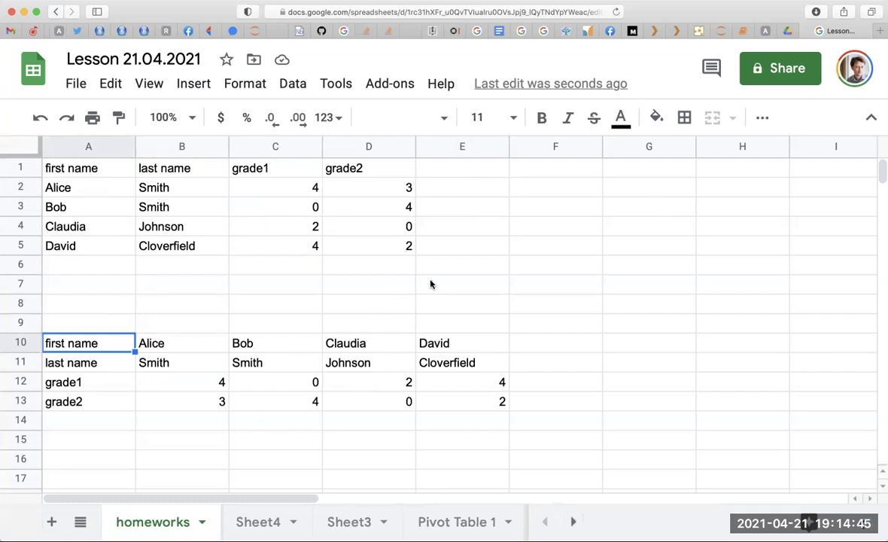
Browse the Format and Data menus, then insert a slicer with B2 of the homeworks table selected
left_click(444, 266)
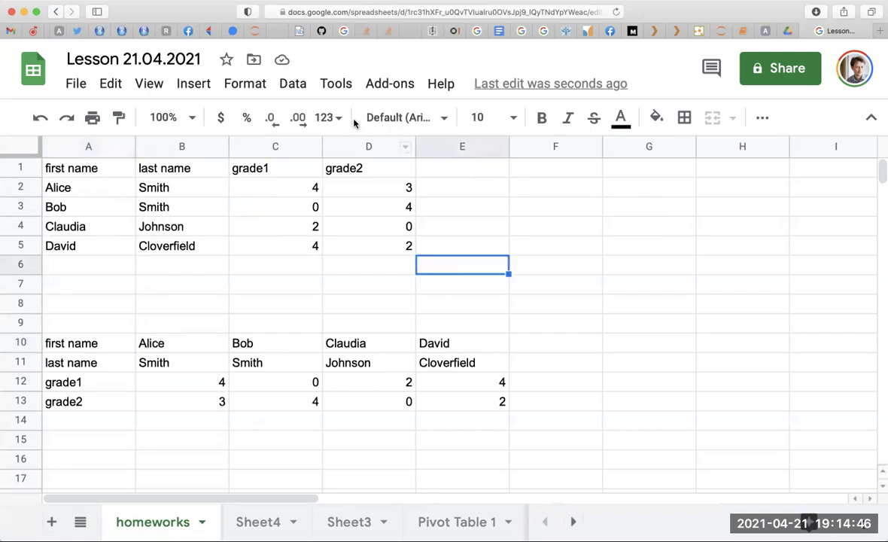
left_click(245, 84)
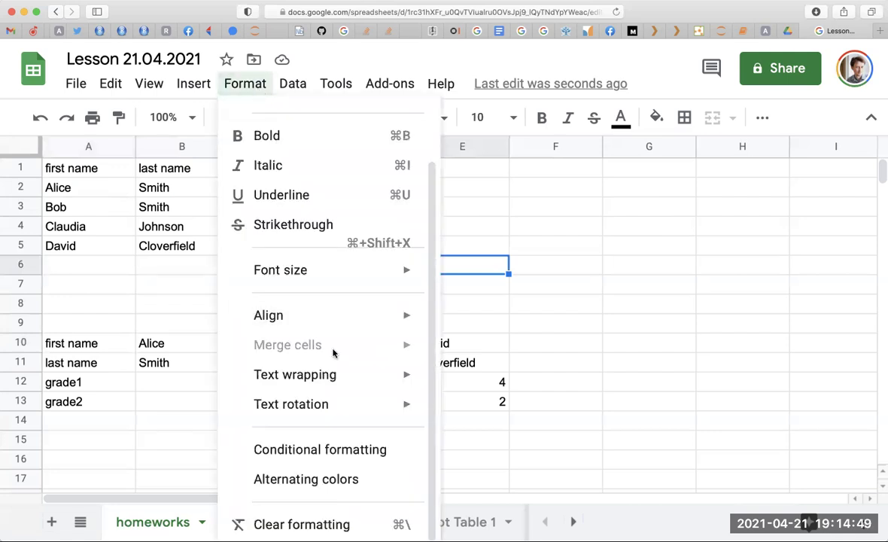
left_click(335, 83)
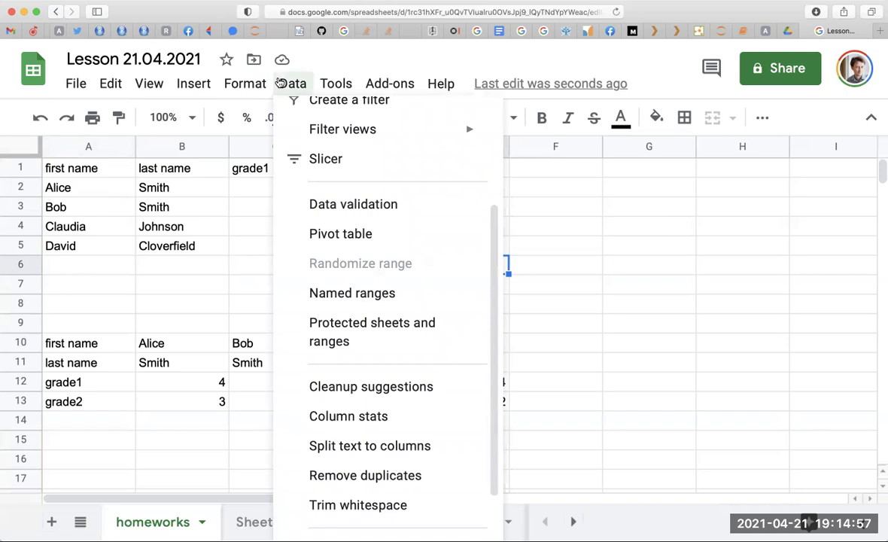
scroll(317, 256, "up", 2)
scroll(318, 258, "up", 2)
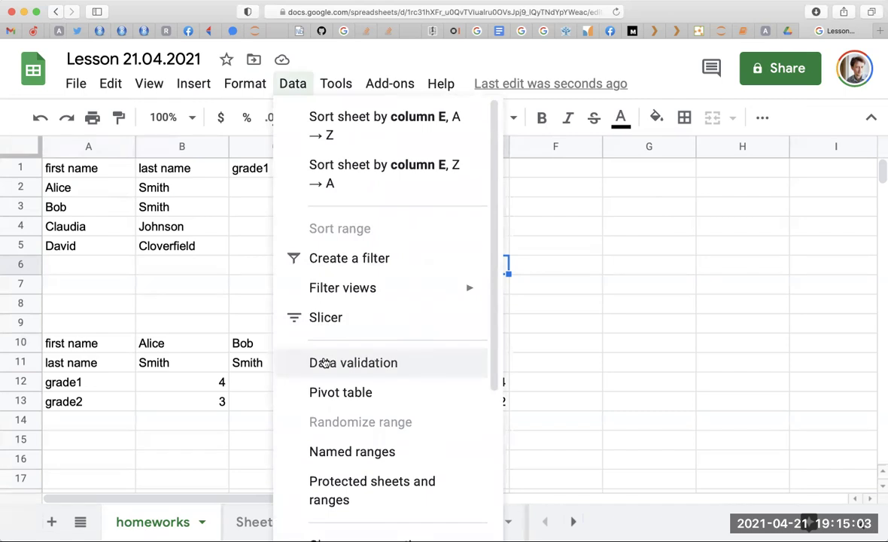
scroll(323, 363, "down", 1)
scroll(323, 358, "down", 2)
scroll(323, 362, "down", 2)
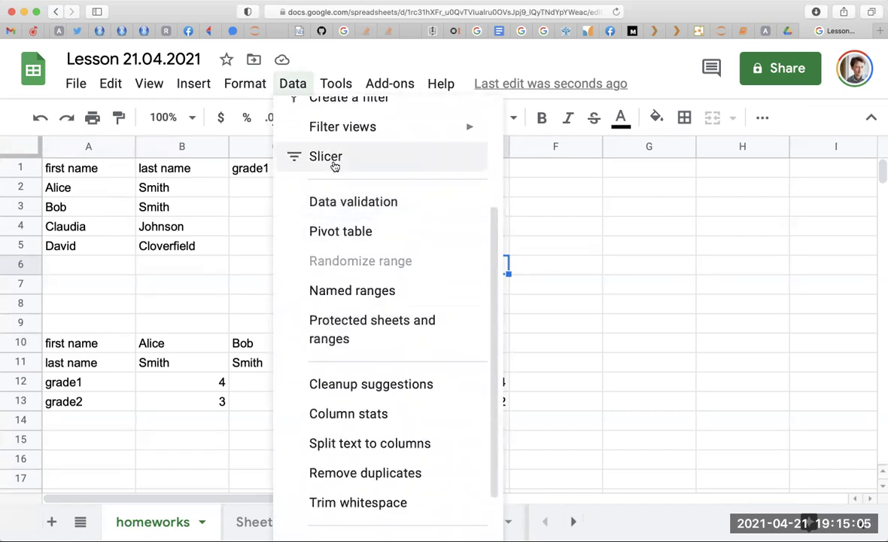
left_click(181, 262)
left_click(143, 186)
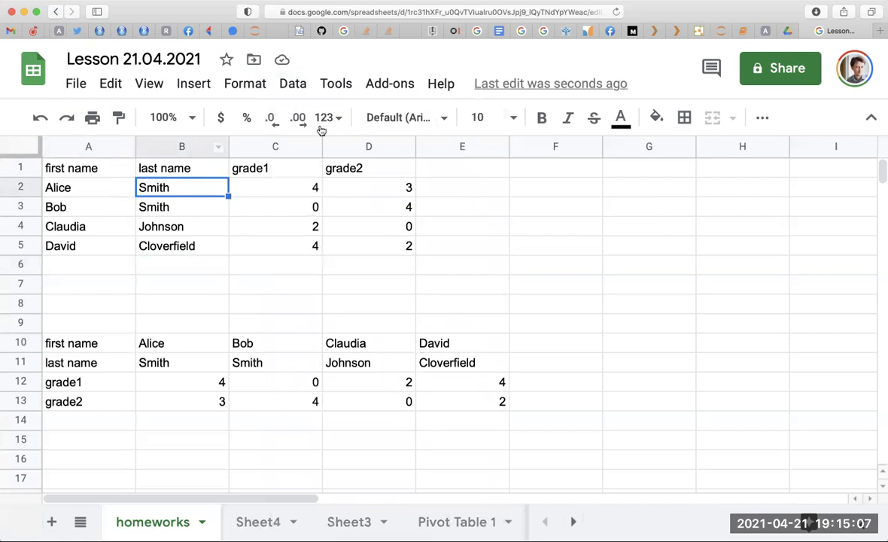
left_click(292, 85)
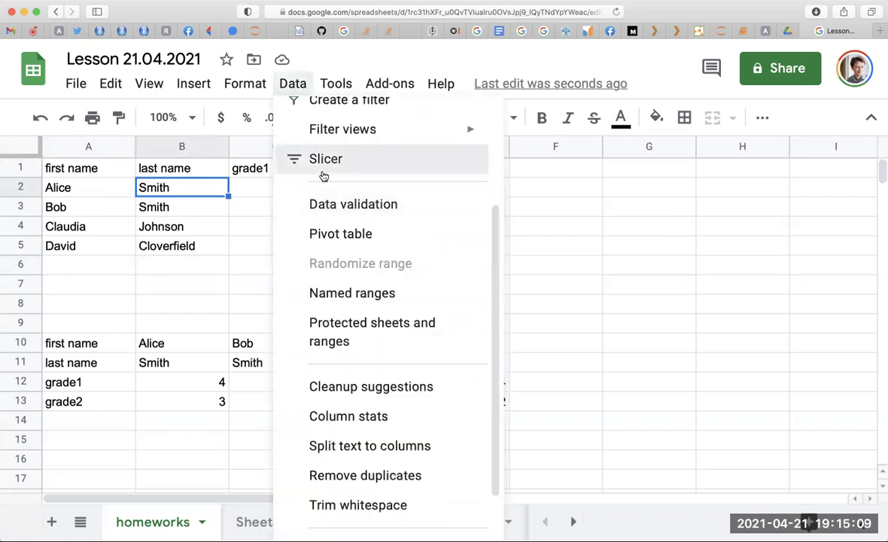
left_click(323, 161)
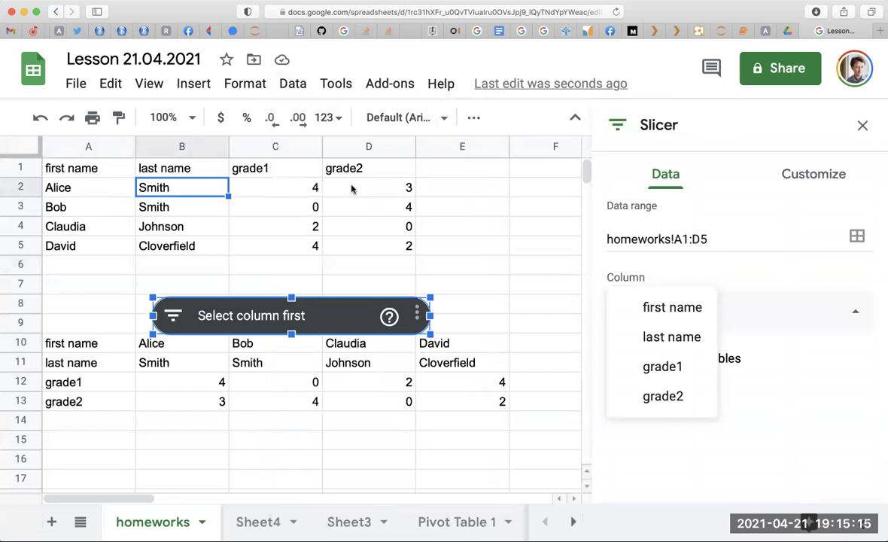
Set the slicer's column to 'first name' and preview its All filter list
left_click(89, 146)
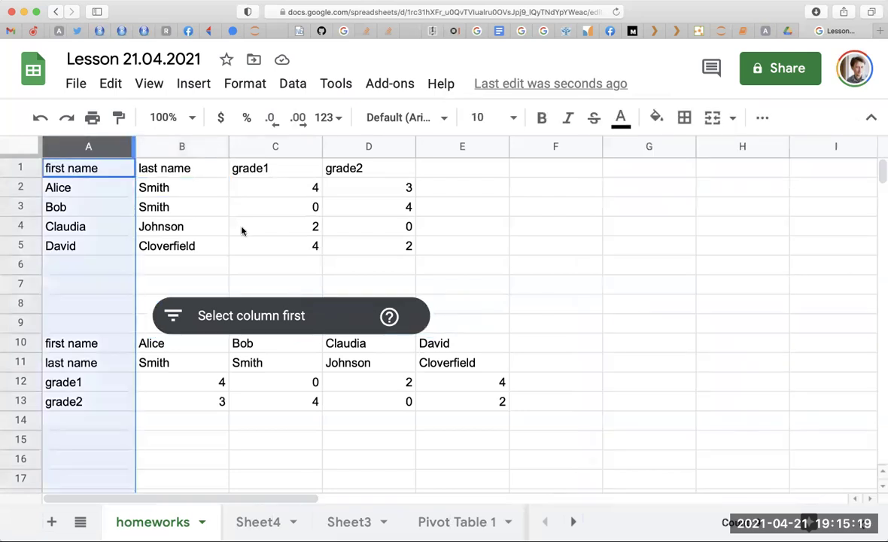
left_click(159, 304)
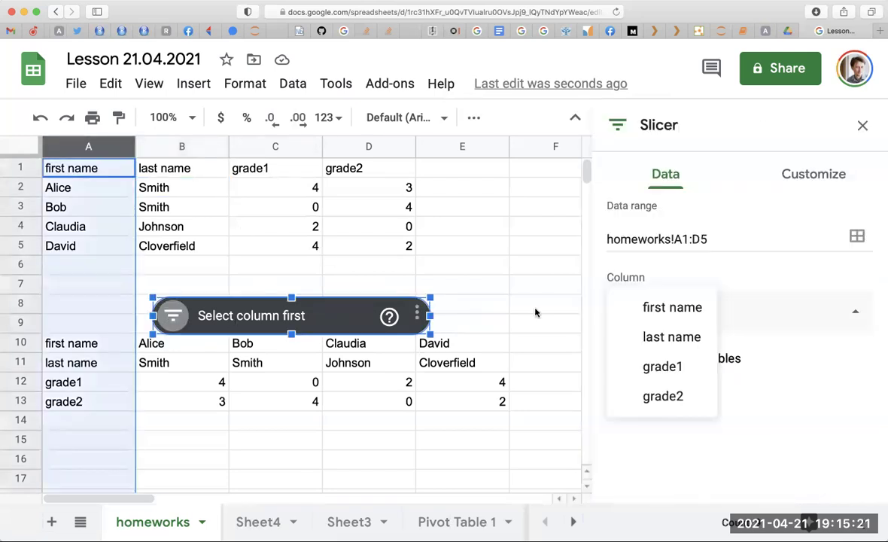
left_click(631, 310)
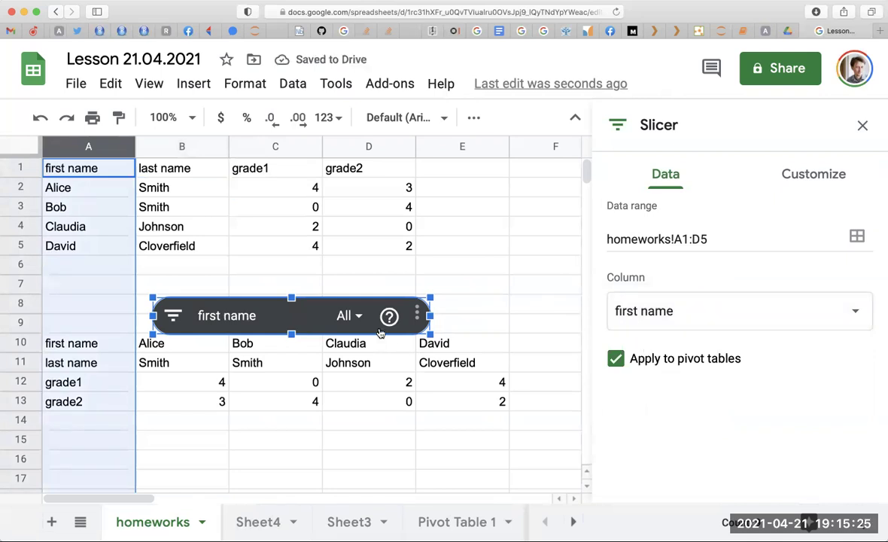
left_click(358, 317)
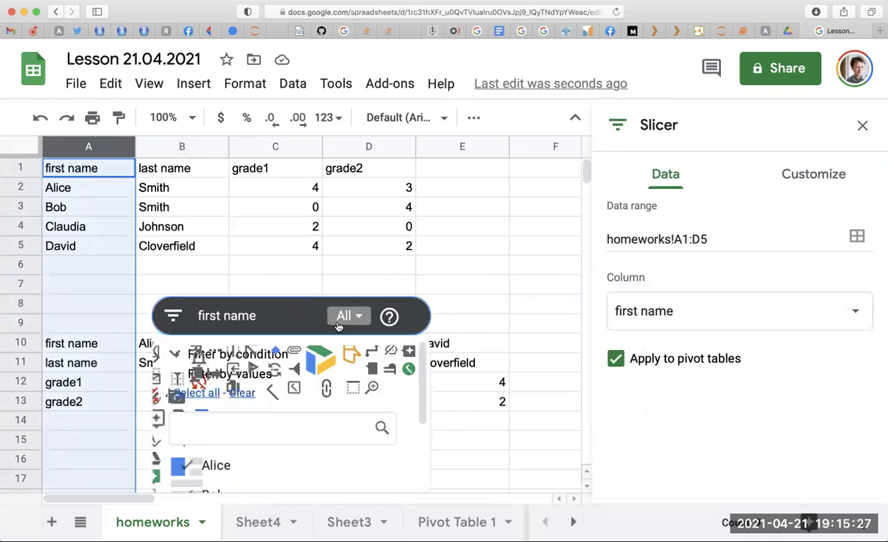
left_click(263, 328)
left_click(285, 263)
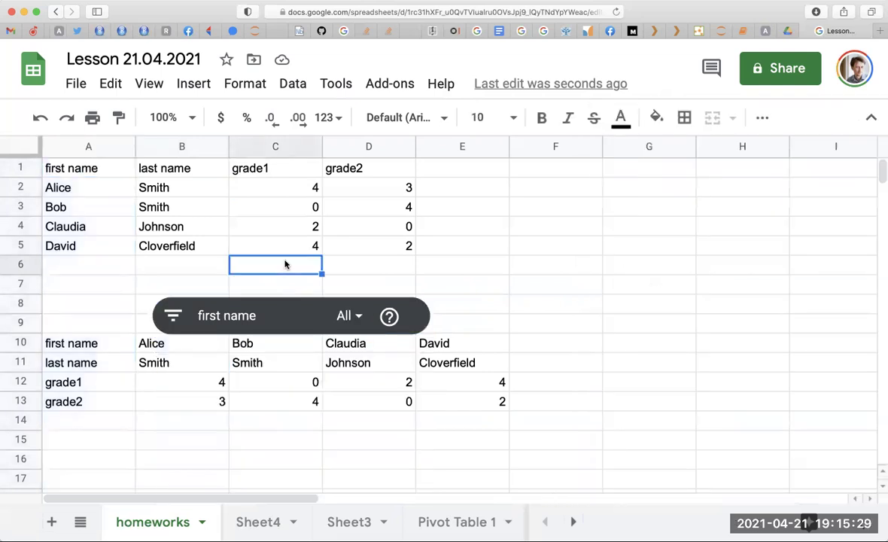
left_click(60, 184)
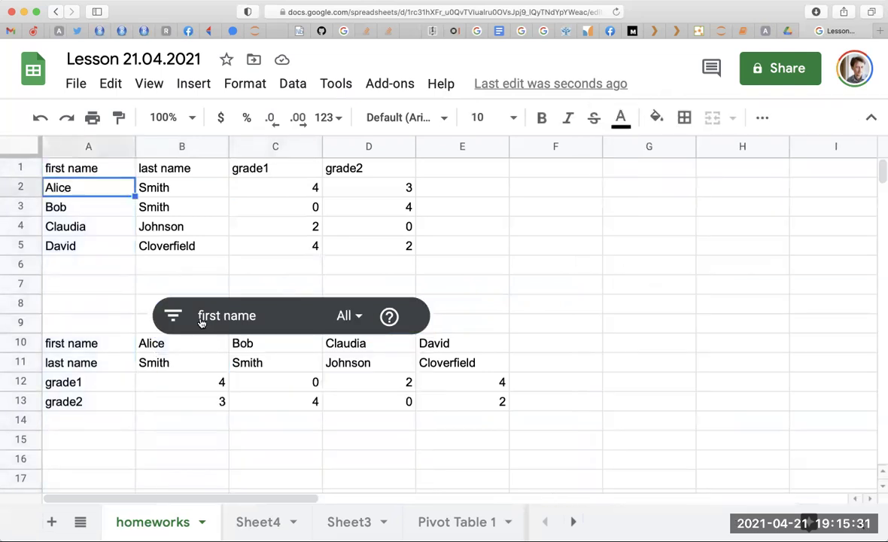
left_click(412, 307)
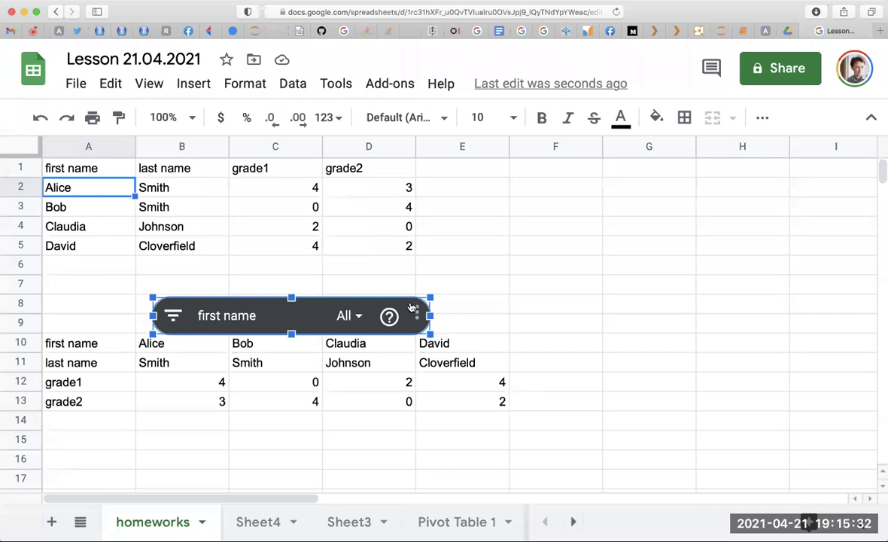
left_click(404, 265)
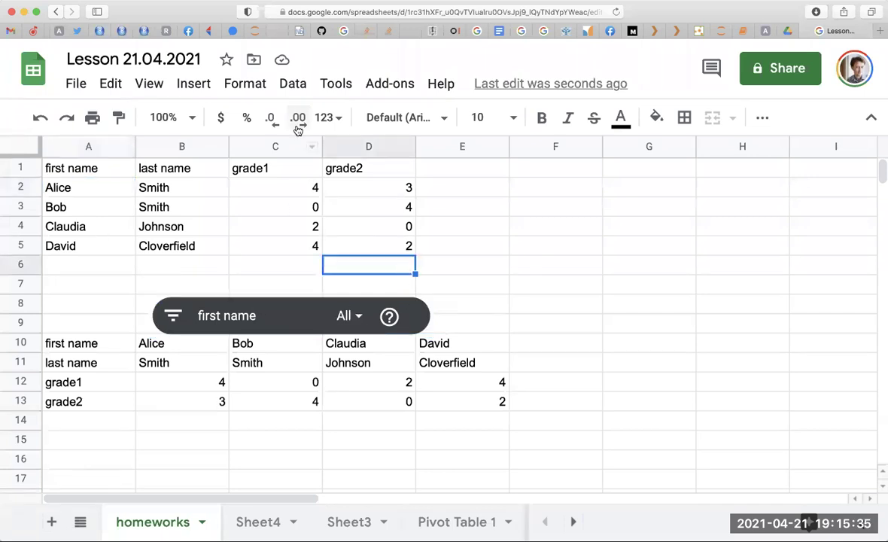
left_click(292, 84)
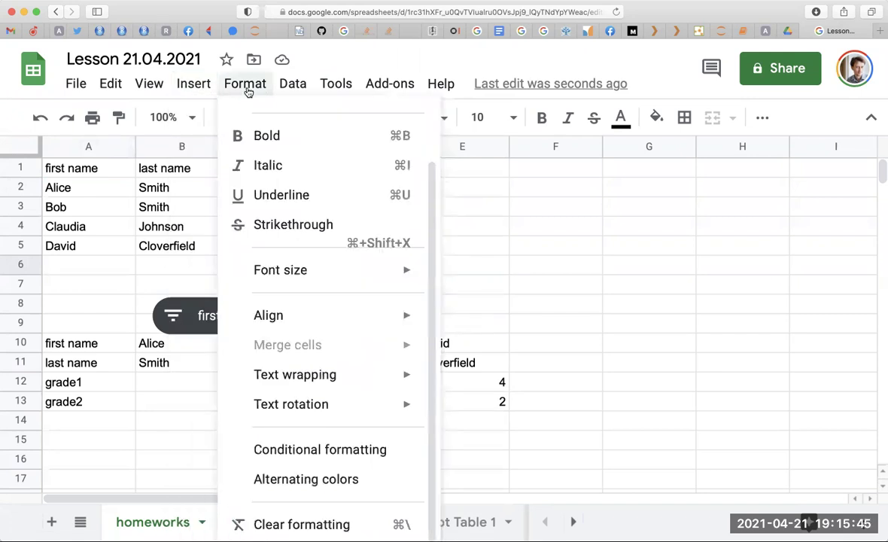
From cell C6, create a collapsible group for row 6
left_click(248, 90)
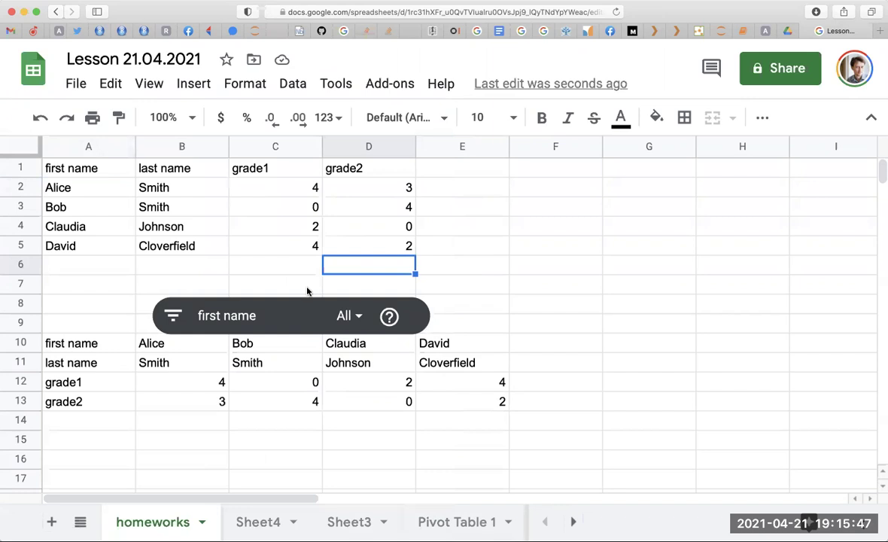
left_click(262, 92)
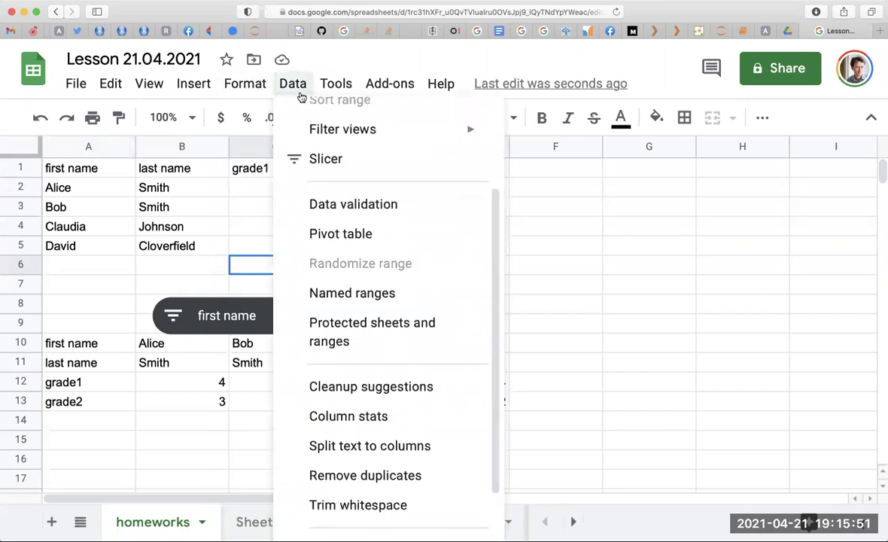
mouse_move(343, 129)
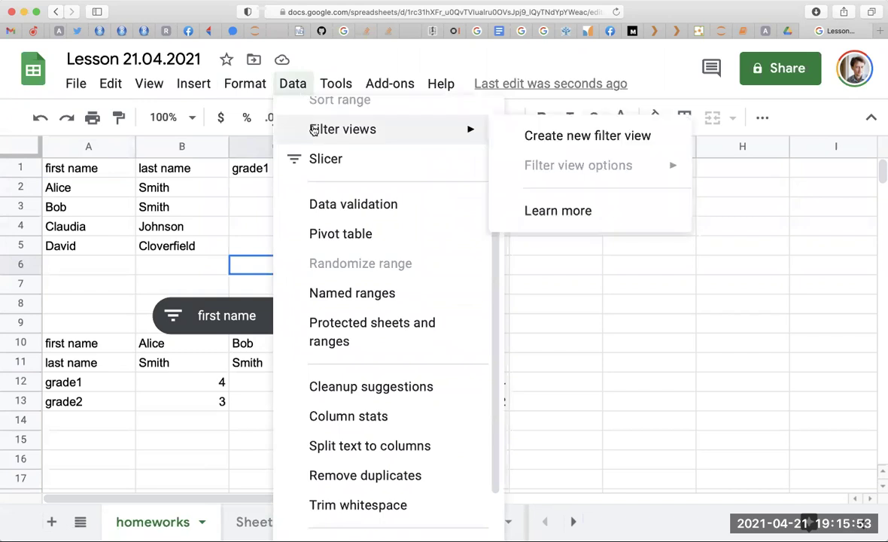
scroll(382, 455, "down", 2)
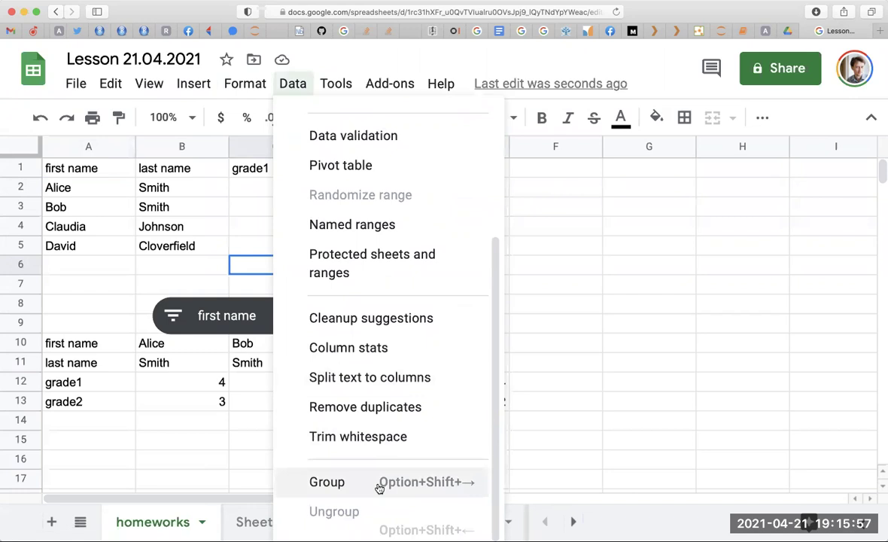
left_click(380, 481)
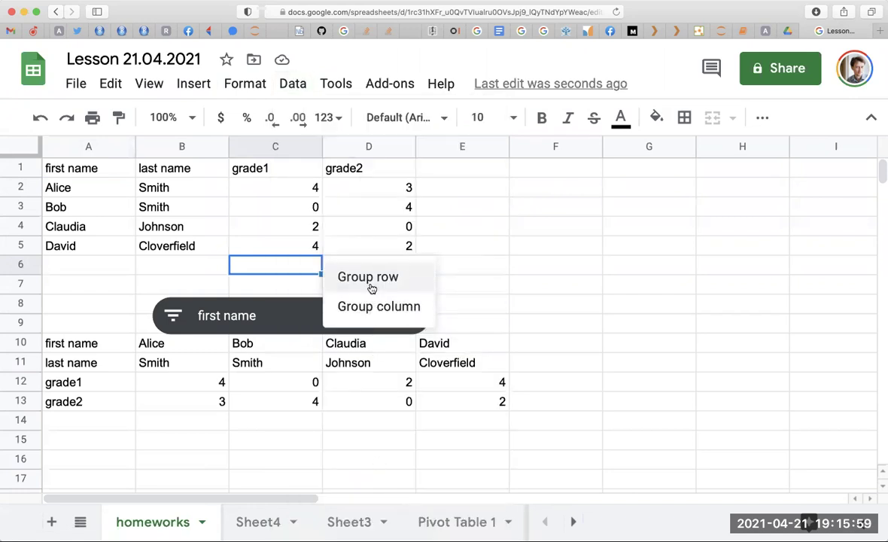
left_click(367, 276)
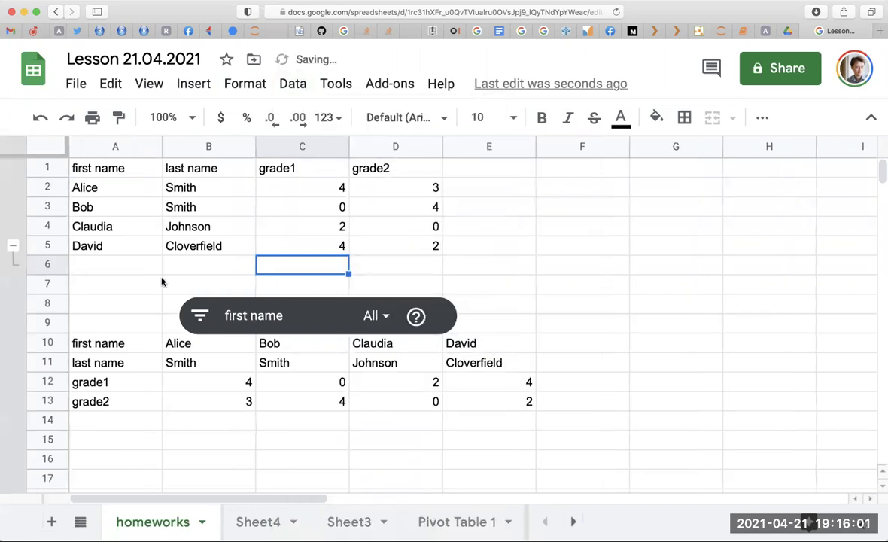
Open the first-name slicer's filter list to review the available names, then dismiss it unchanged
left_click(106, 187)
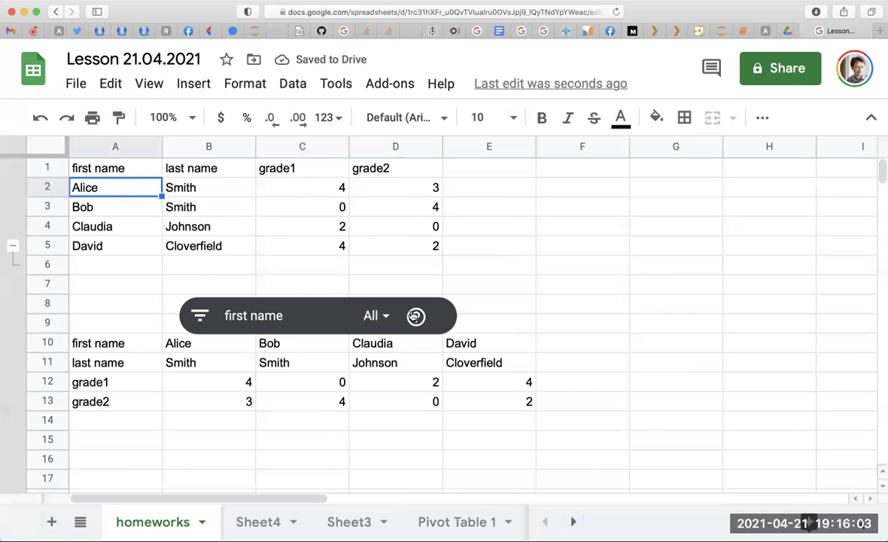
left_click(389, 317)
left_click(380, 317)
left_click(200, 320)
left_click(199, 319)
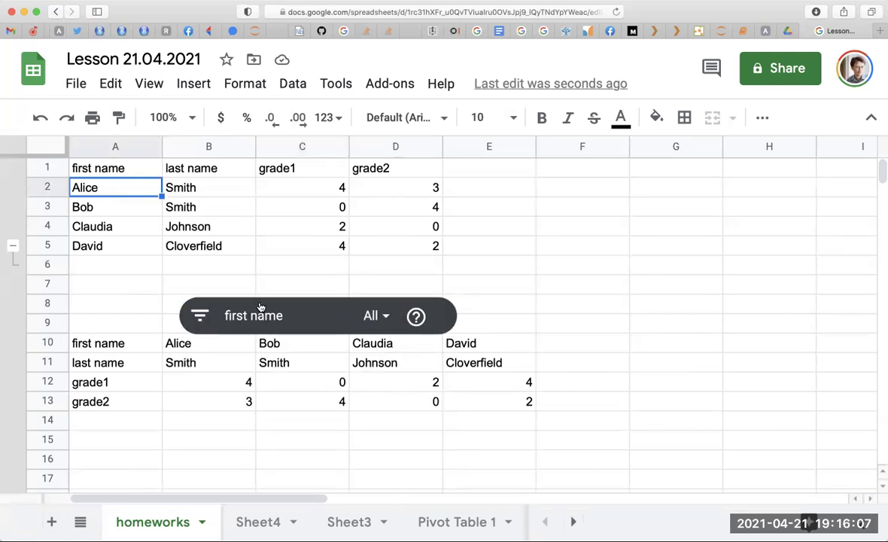
left_click(197, 318)
scroll(339, 422, "down", 5)
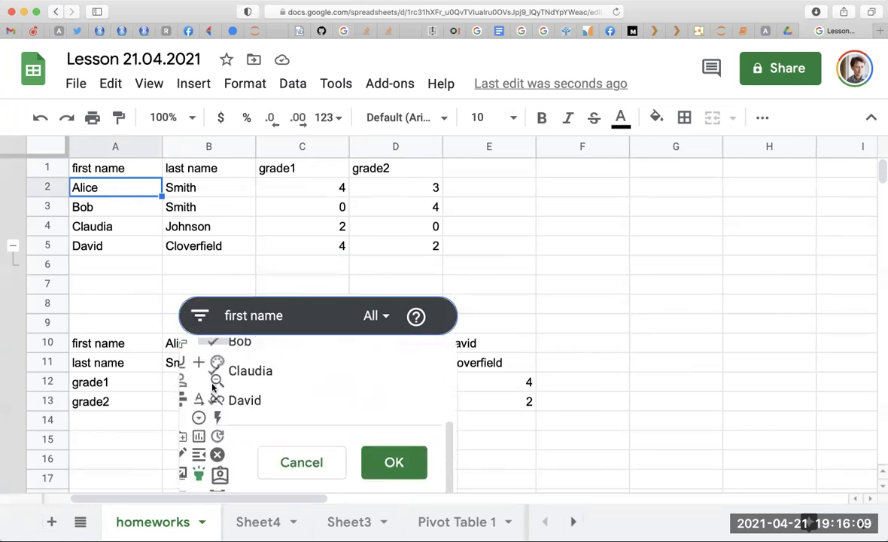
left_click(322, 473)
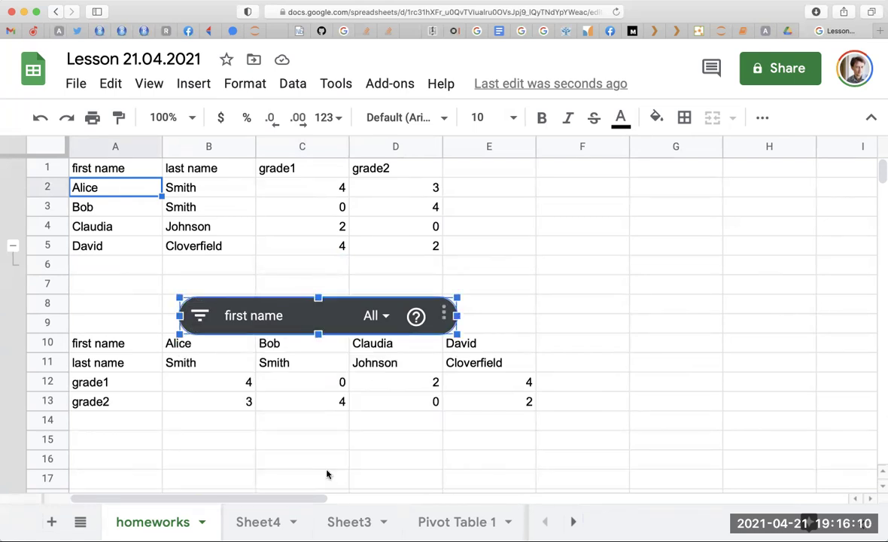
Select the first-name slicer on the homeworks sheet, confirming its filter along the way
left_click(199, 316)
scroll(323, 416, "down", 5)
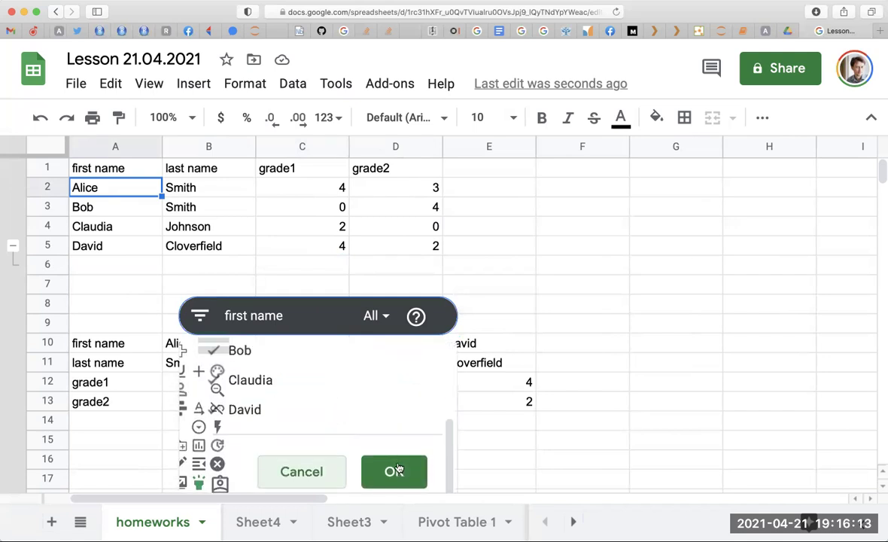
left_click(398, 470)
left_click(198, 316)
left_click(205, 318)
left_click(231, 324)
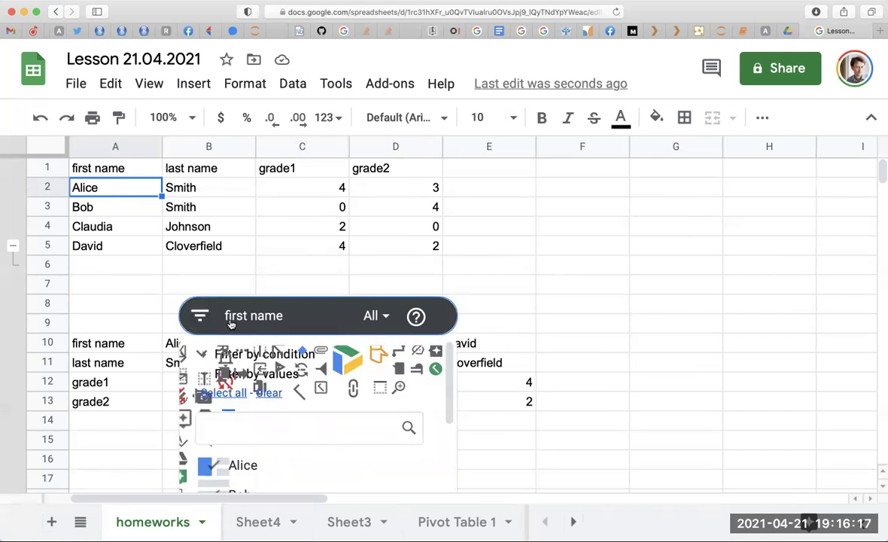
left_click(198, 316)
key("Delete")
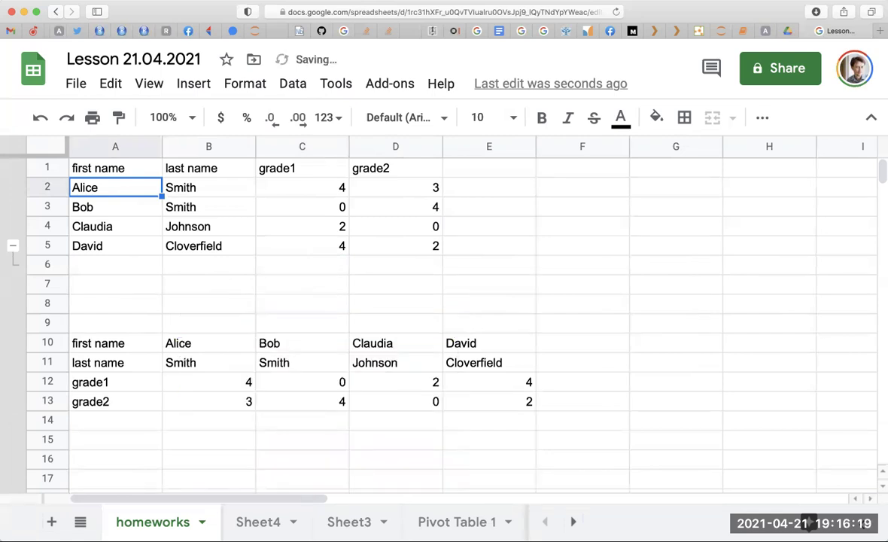
left_click(137, 263)
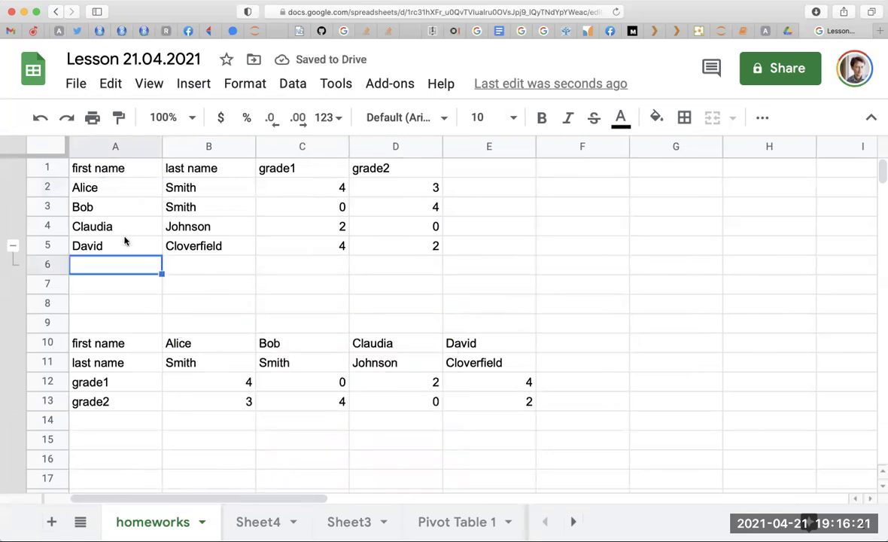
left_click(107, 187)
left_click(215, 170)
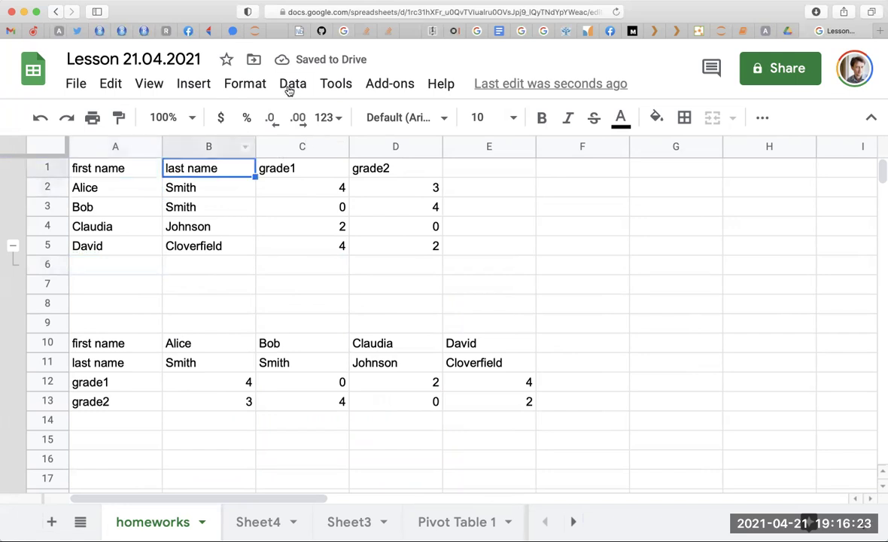
left_click(334, 84)
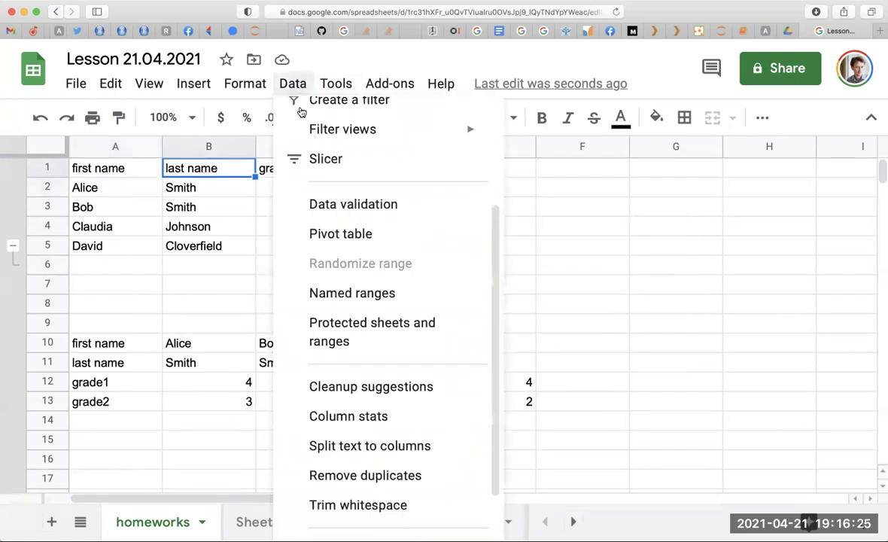
scroll(336, 436, "down", 1)
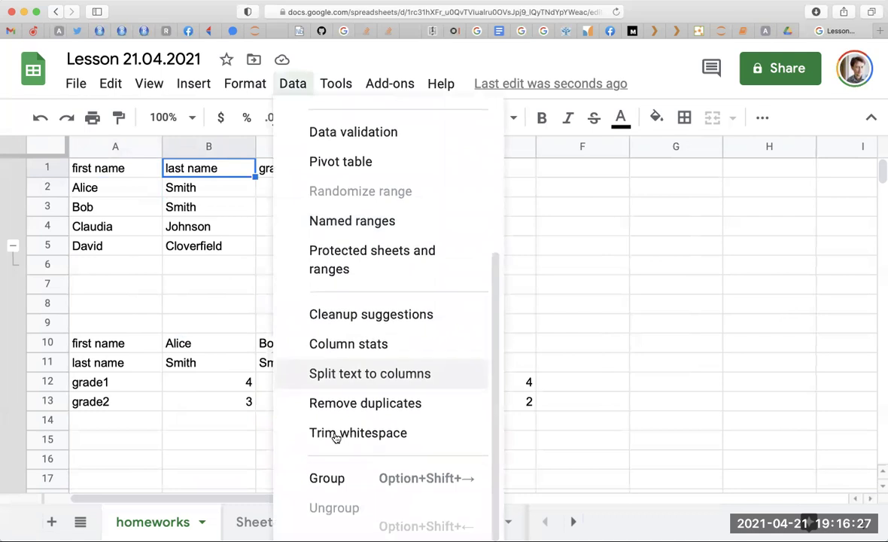
left_click(340, 483)
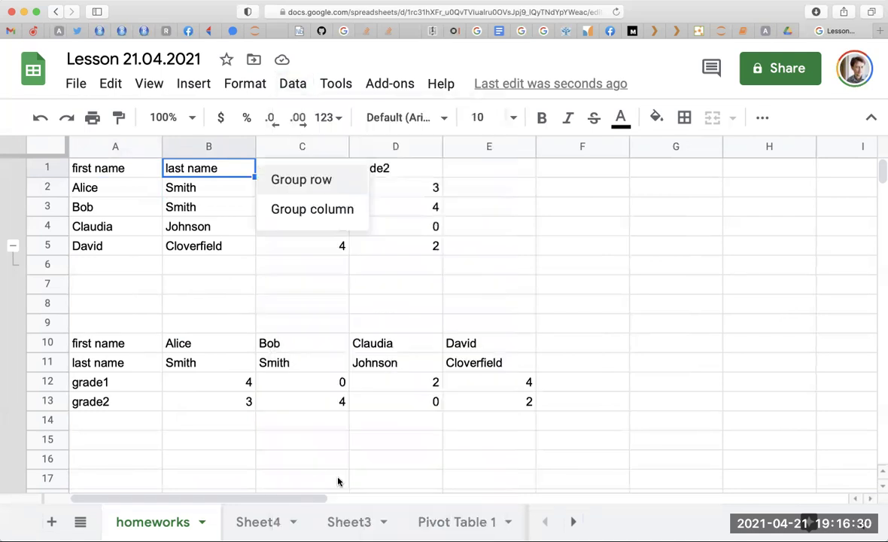
left_click(314, 193)
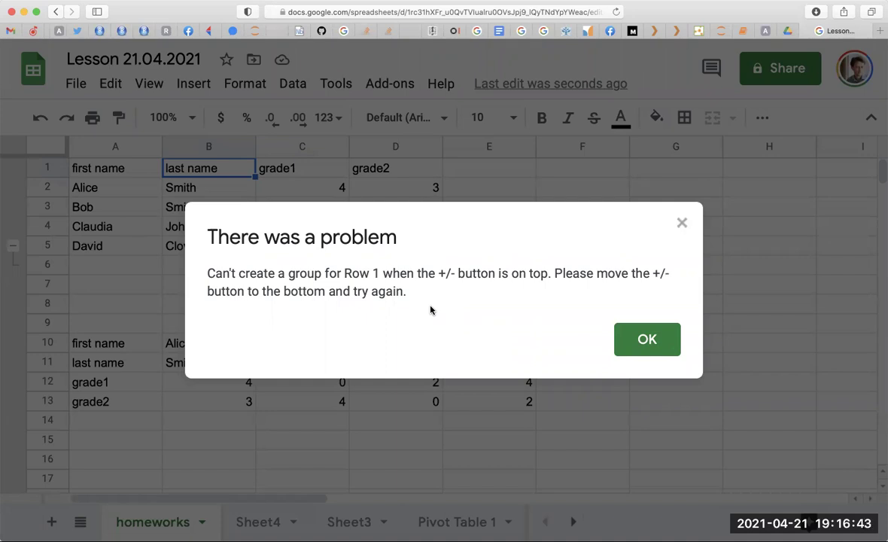
left_click(625, 341)
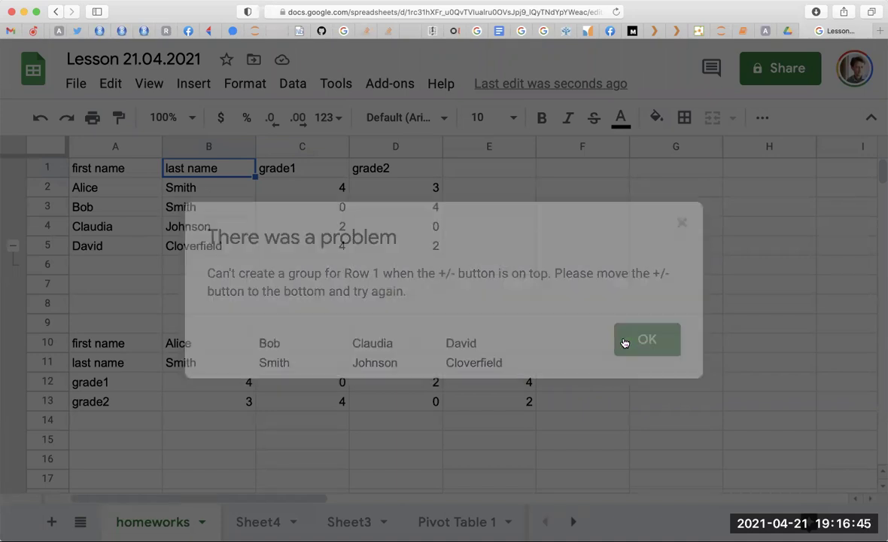
left_click(13, 245)
Remove the row group at row 6 using Remove Group from its context menu
left_click(13, 245)
left_click(14, 245)
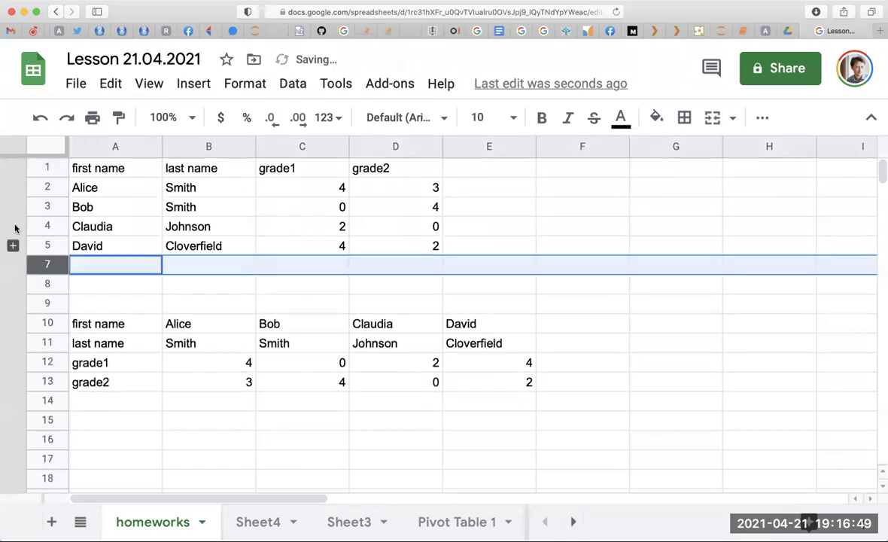
left_click(14, 246)
left_click(14, 246)
left_click(14, 246)
right_click(14, 249)
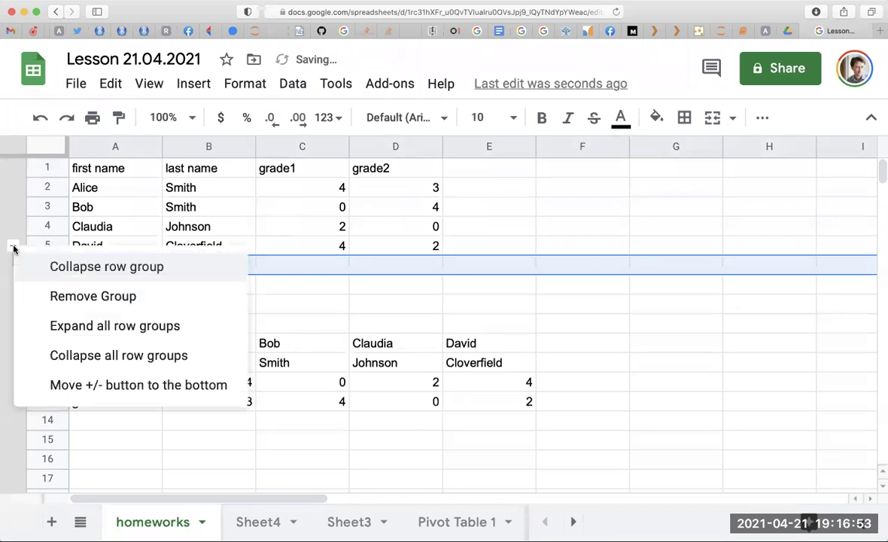
left_click(46, 298)
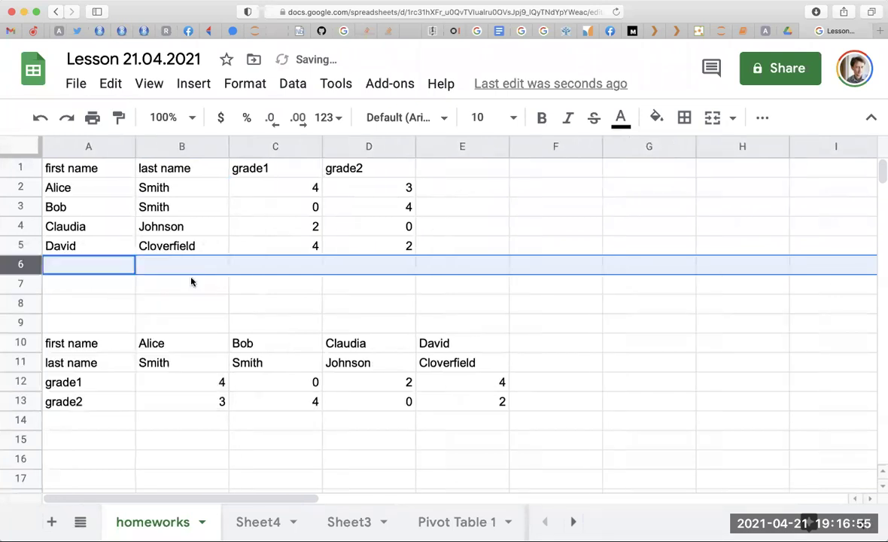
Try grouping row 1 from the Data menu, then dismiss the grouping error
left_click(154, 185)
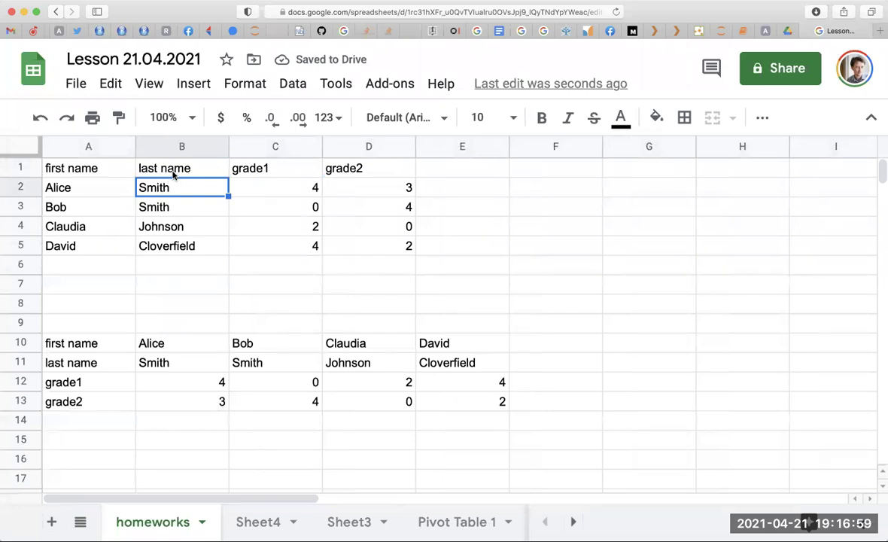
left_click(172, 170)
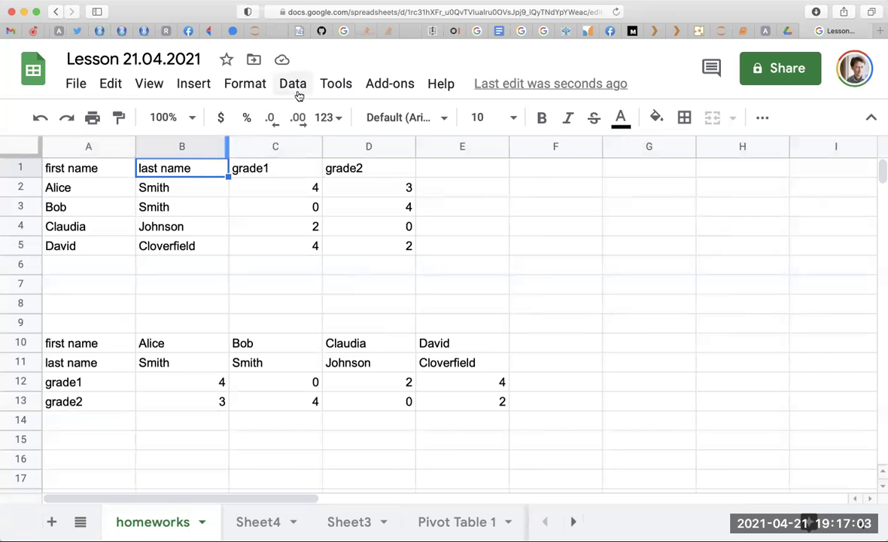
left_click(298, 93)
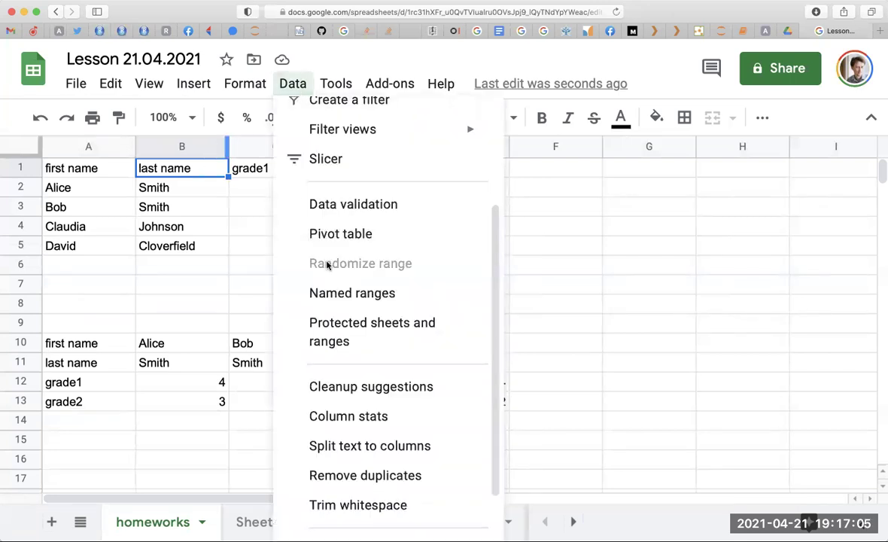
scroll(362, 450, "down", 2)
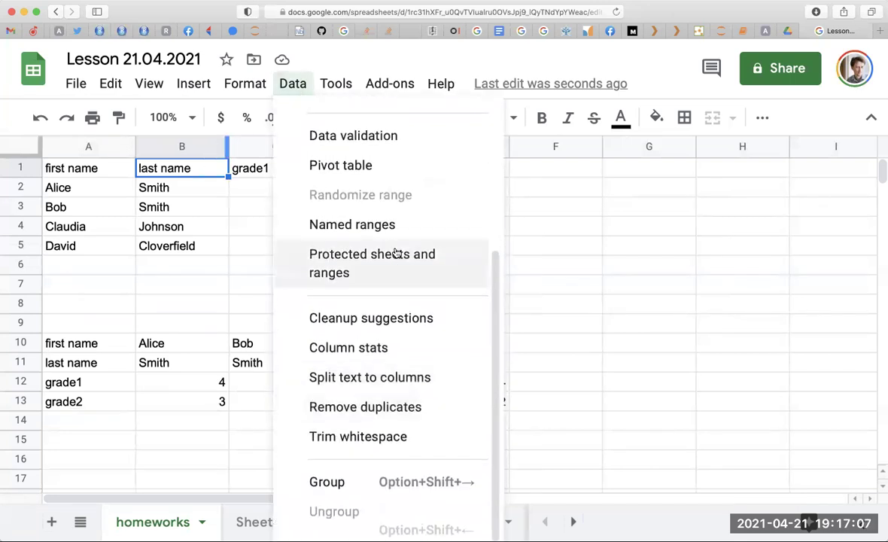
left_click(373, 479)
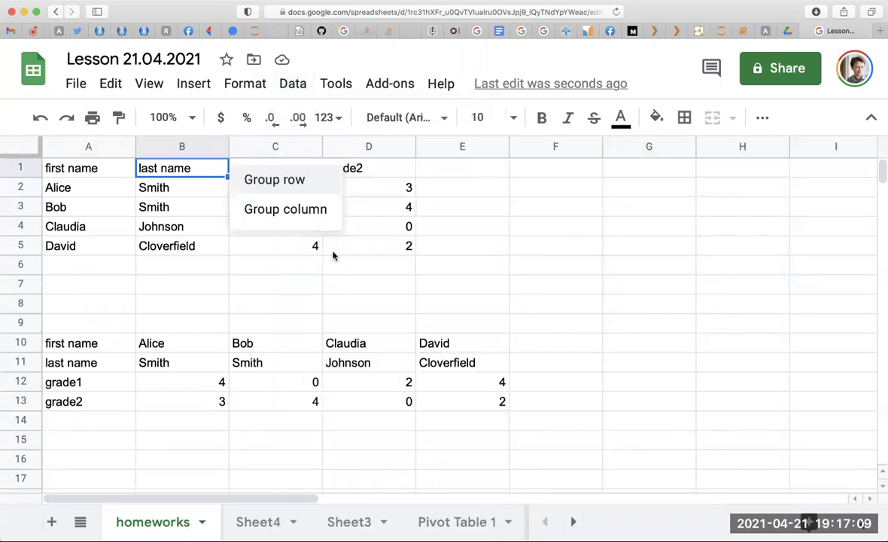
left_click(308, 188)
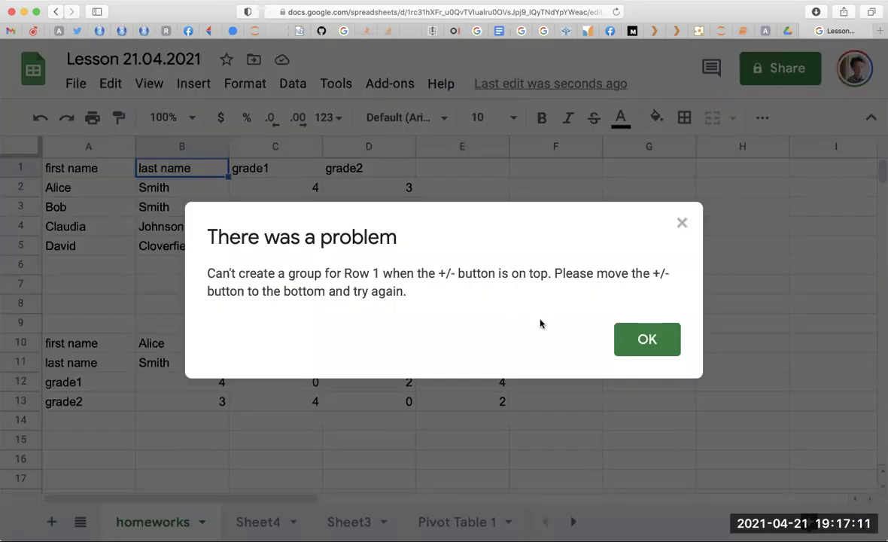
key("Escape")
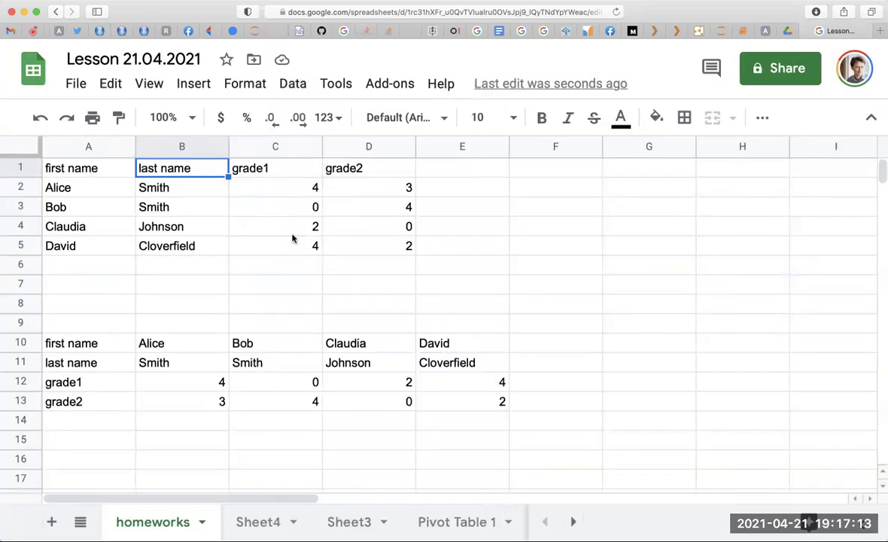
left_click(191, 188)
mouse_move(293, 84)
left_click(241, 86)
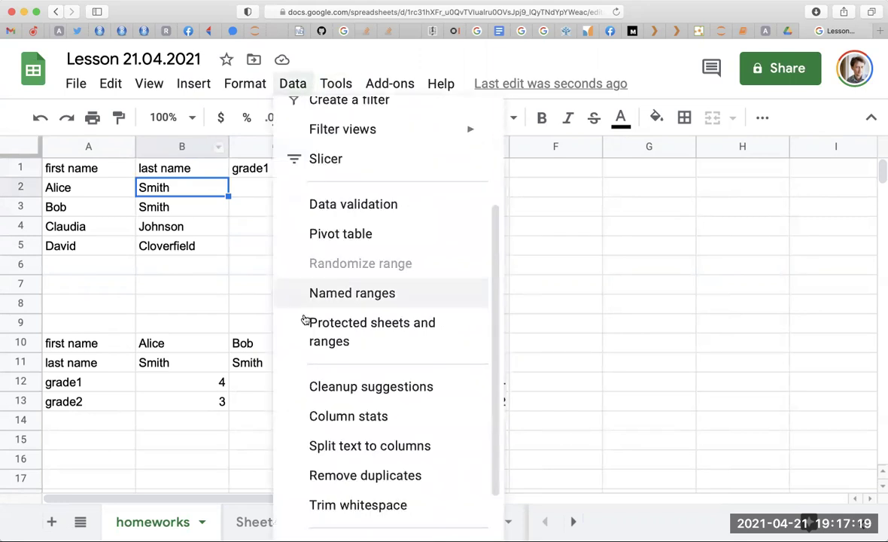
scroll(331, 361, "up", 3)
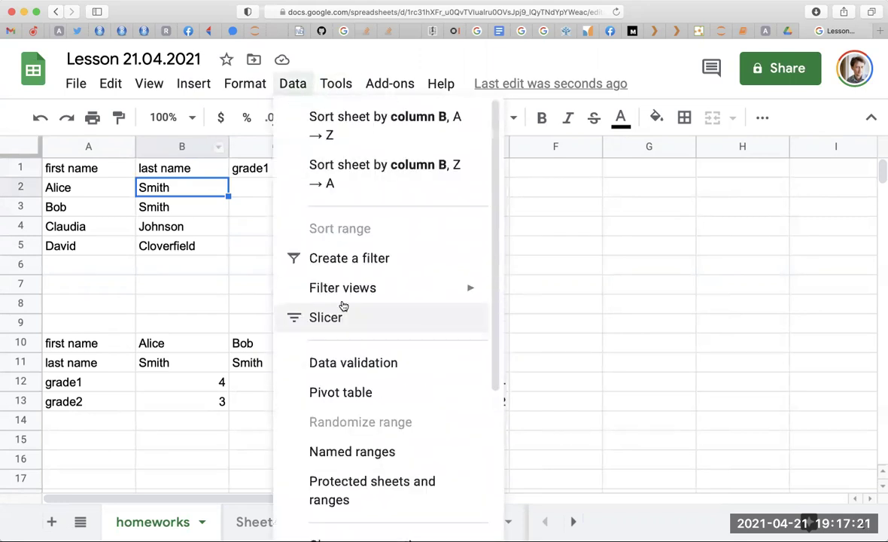
scroll(338, 373, "down", 2)
scroll(338, 380, "down", 3)
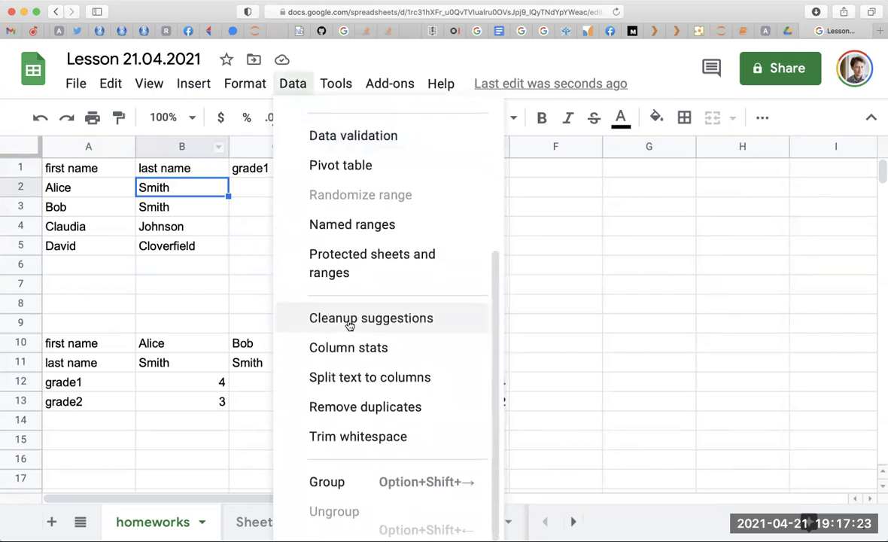
left_click(356, 480)
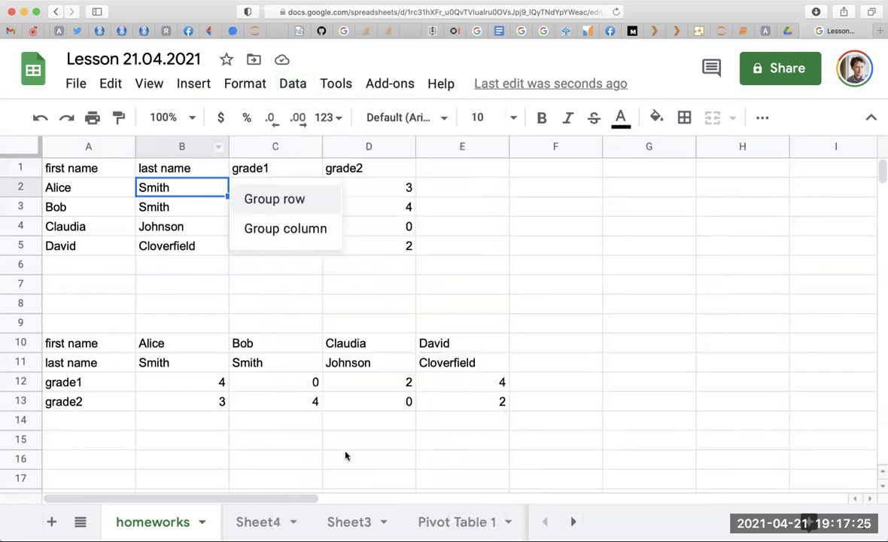
left_click(290, 205)
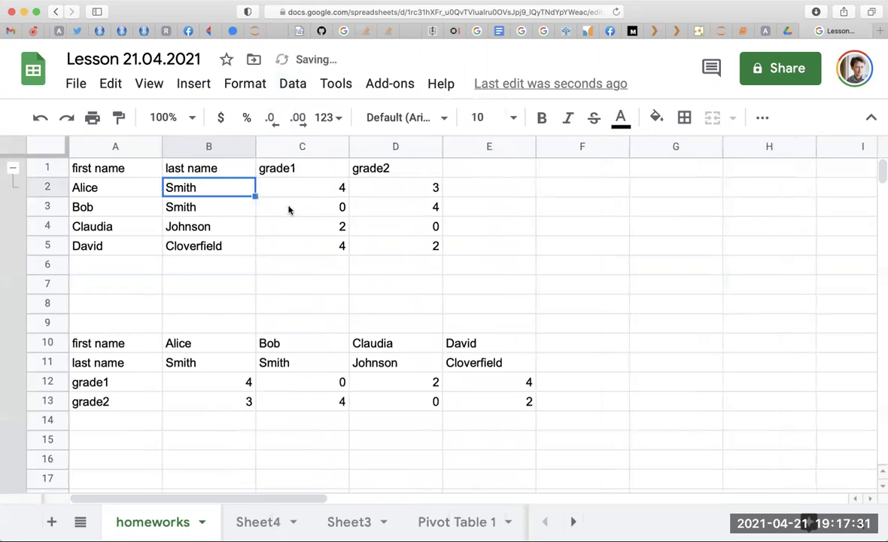
left_click(14, 167)
left_click(14, 167)
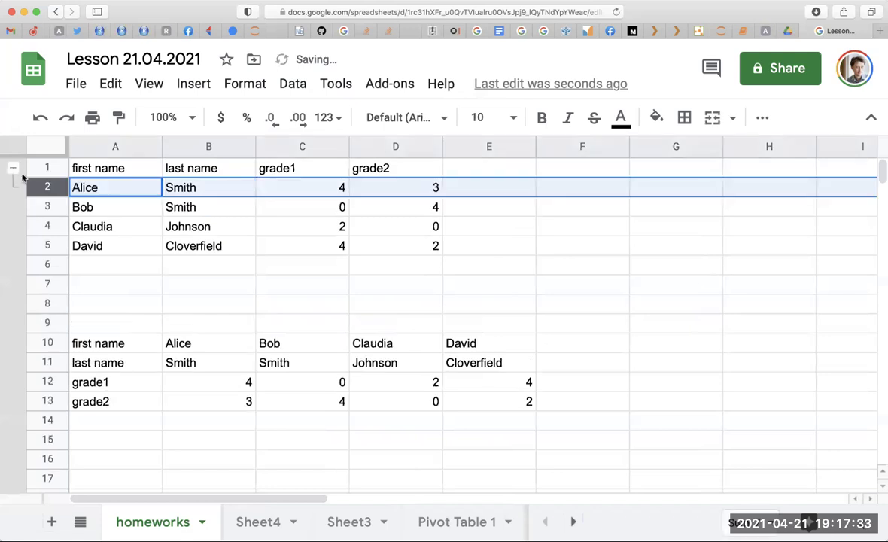
left_click(103, 200)
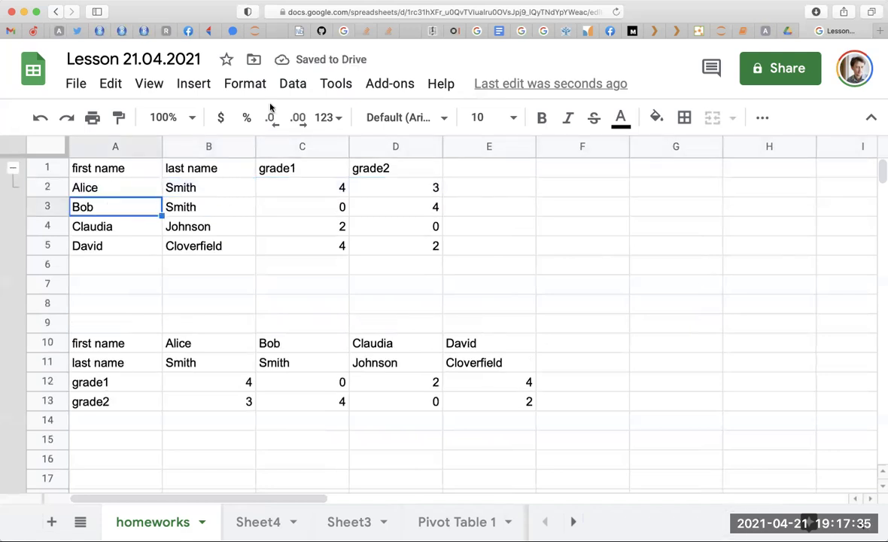
left_click(13, 167)
left_click(228, 187)
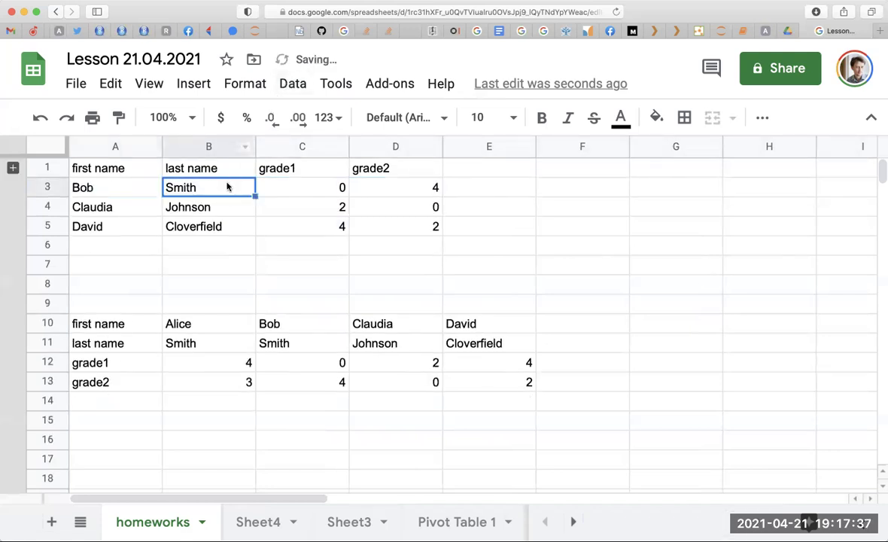
left_click(13, 167)
left_click(13, 167)
right_click(13, 168)
left_click(42, 215)
left_click(218, 284)
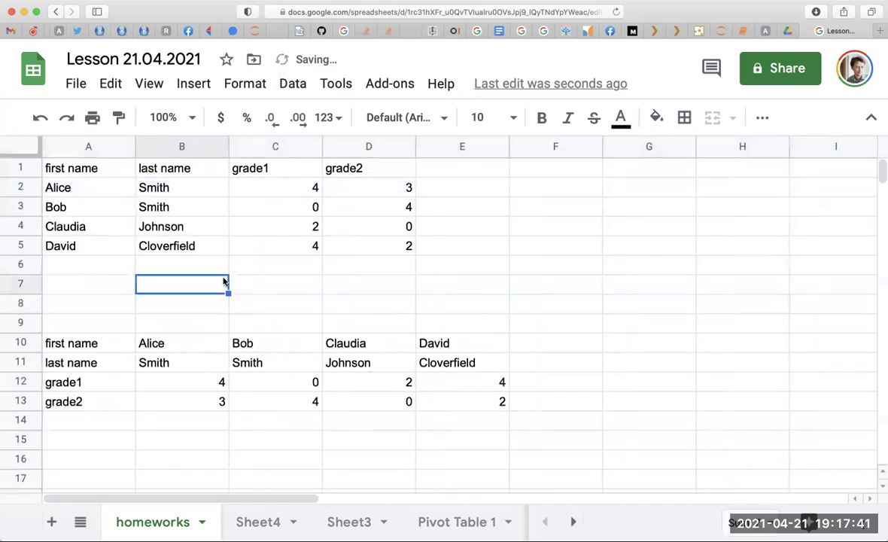
left_click(252, 84)
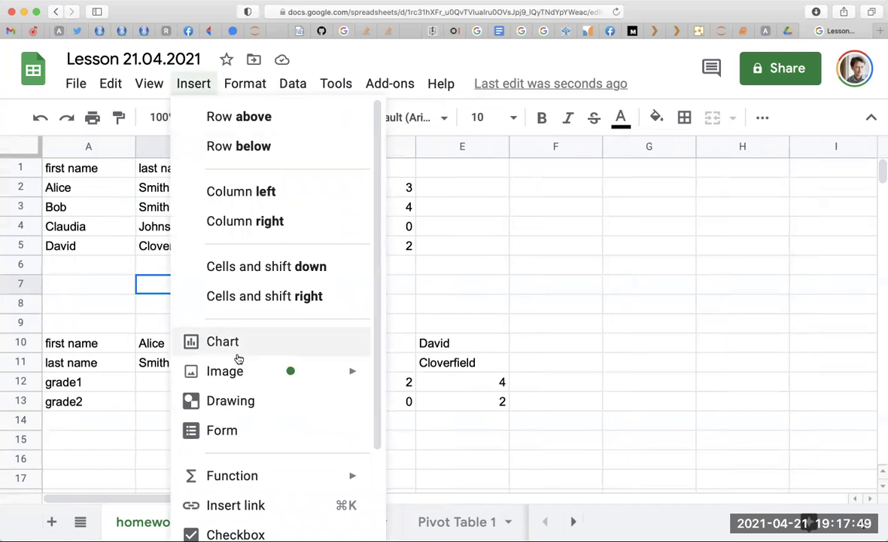
scroll(237, 358, "down", 3)
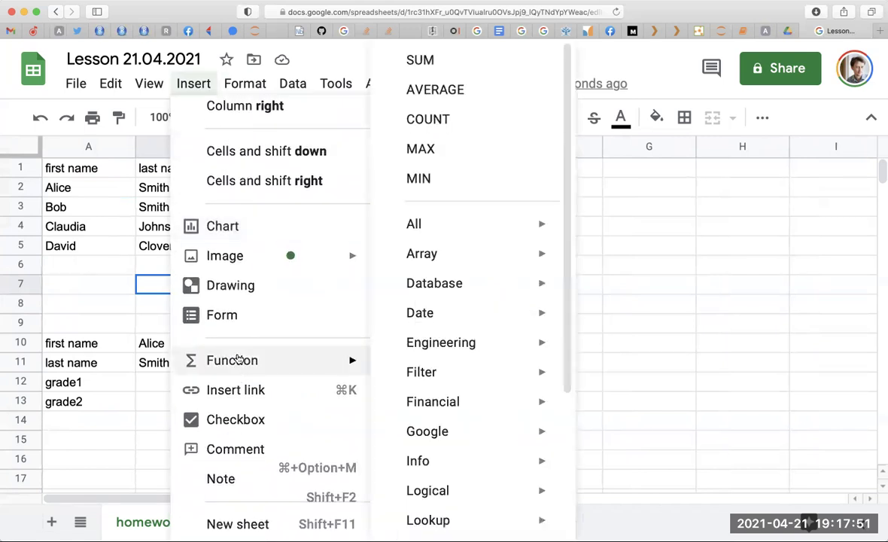
scroll(218, 166, "up", 3)
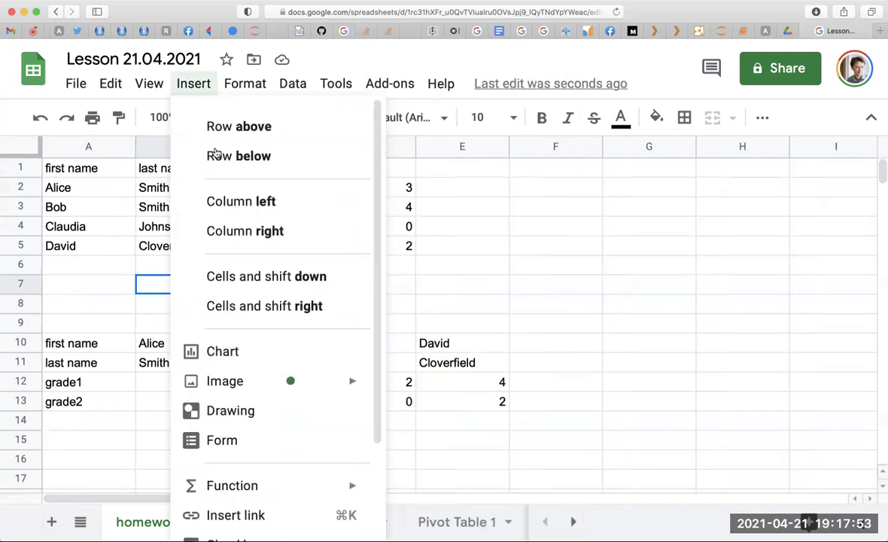
left_click(151, 88)
left_click(151, 89)
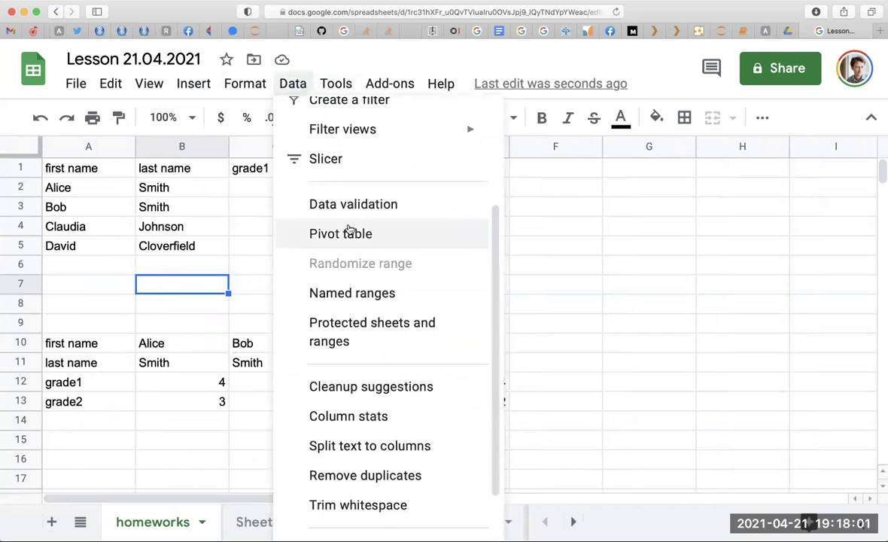
scroll(347, 229, "up", 3)
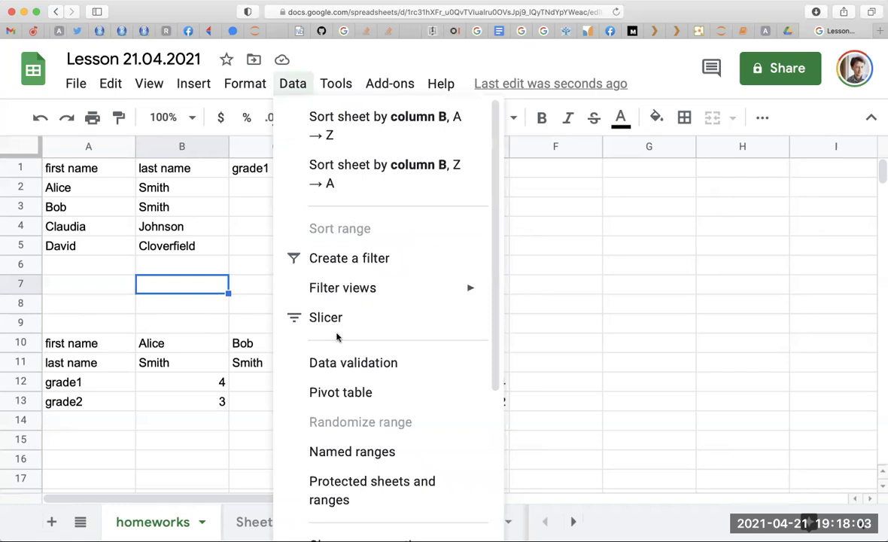
scroll(338, 339, "down", 3)
left_click(344, 379)
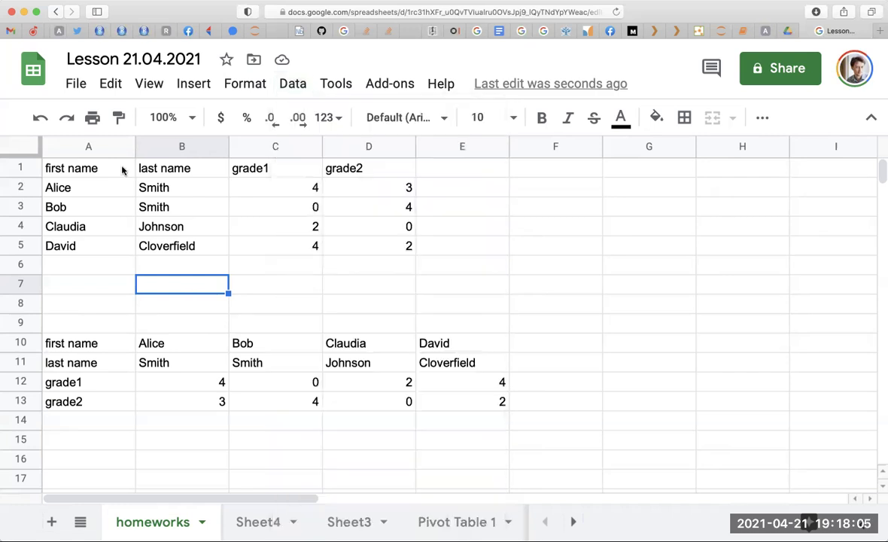
Close the open menus and select the names and grade1 values in A2:C5
left_click(63, 82)
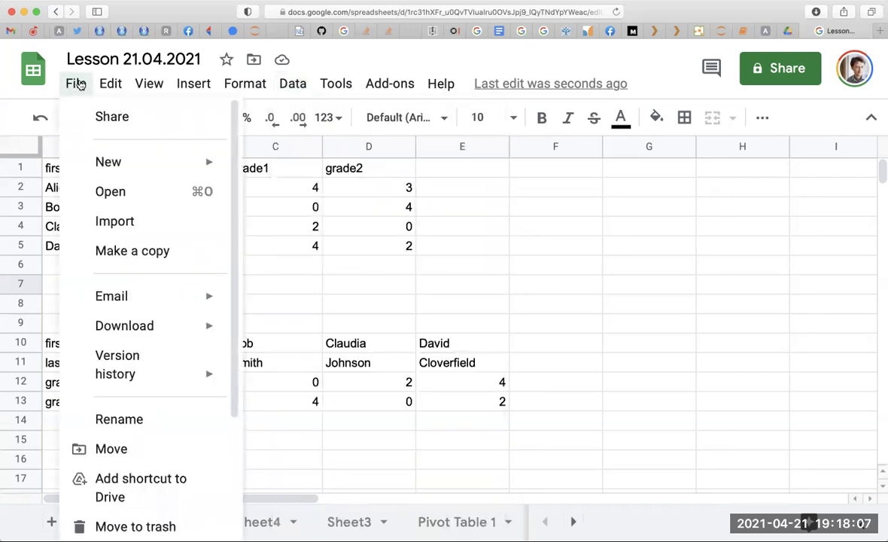
left_click(151, 85)
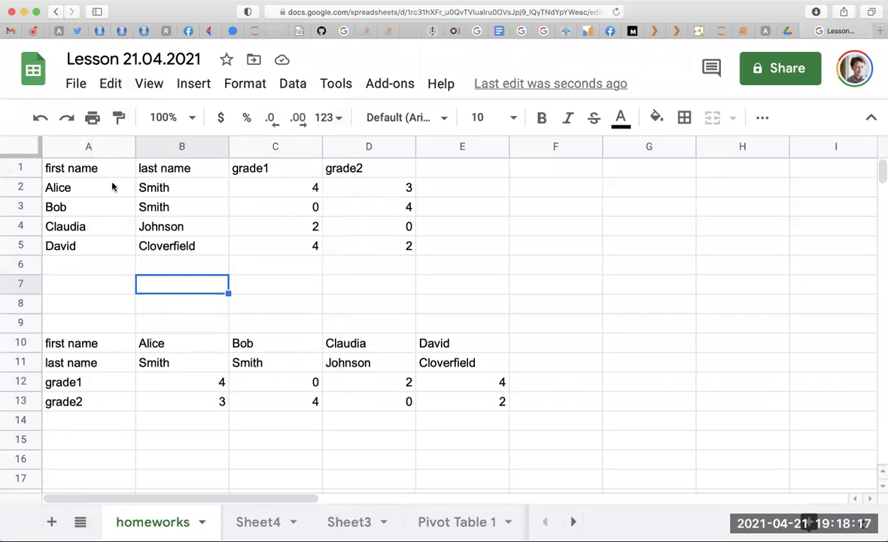
left_click_drag(113, 187, 272, 247)
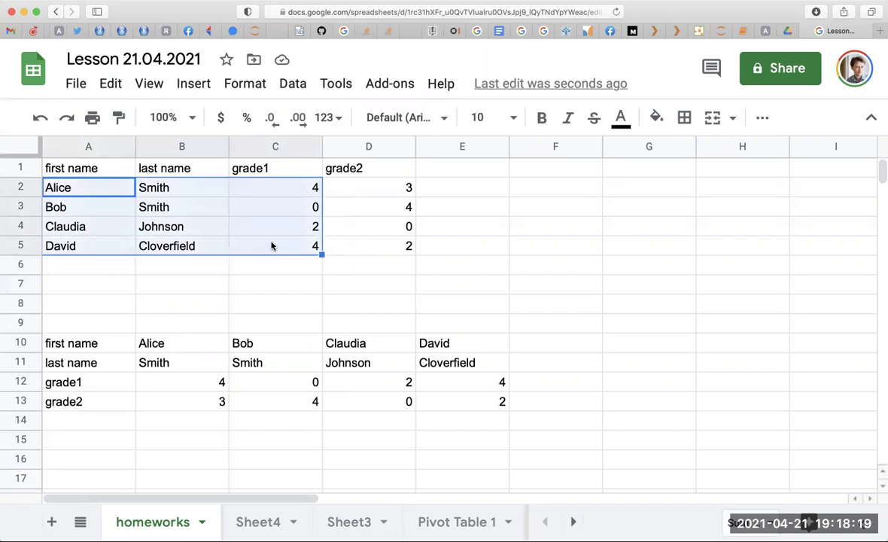
left_click(248, 85)
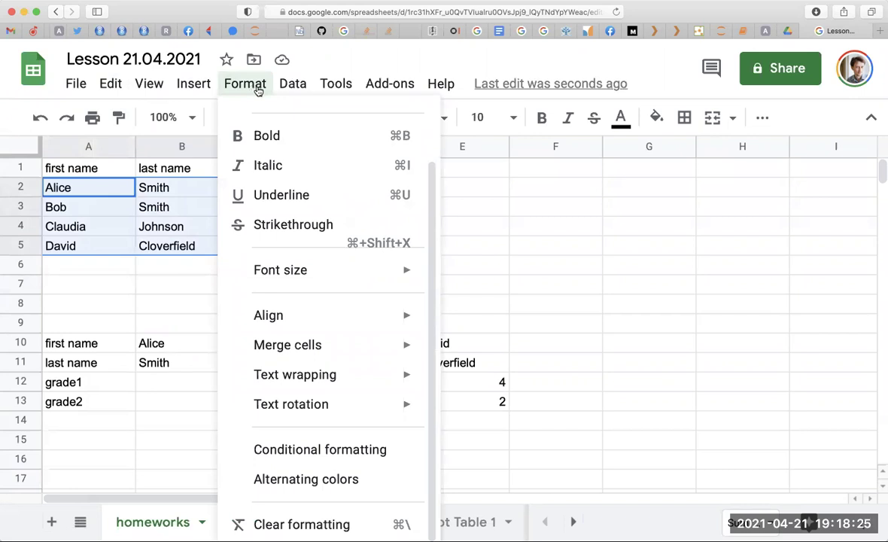
key("Escape")
Reselect the range as A2:D5 to include grade2 and browse the Tools menu
left_click(117, 184)
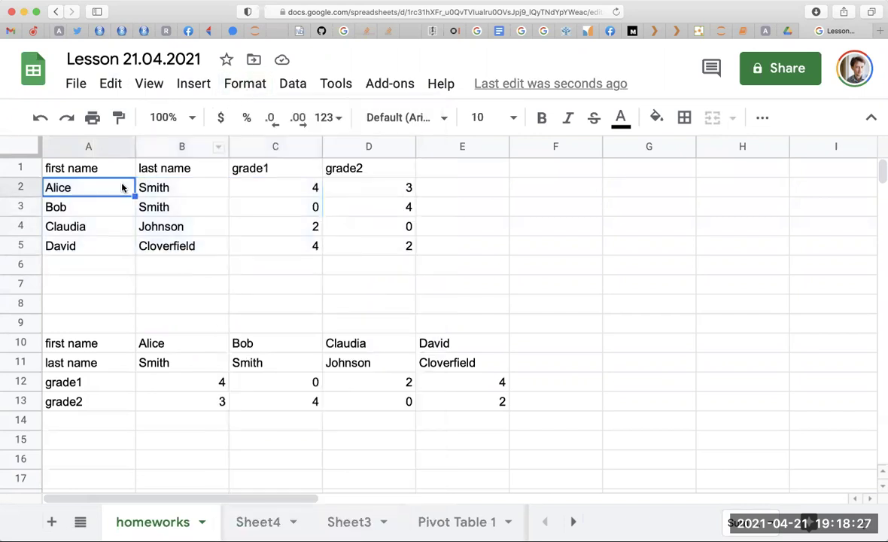
left_click(354, 249, "shift")
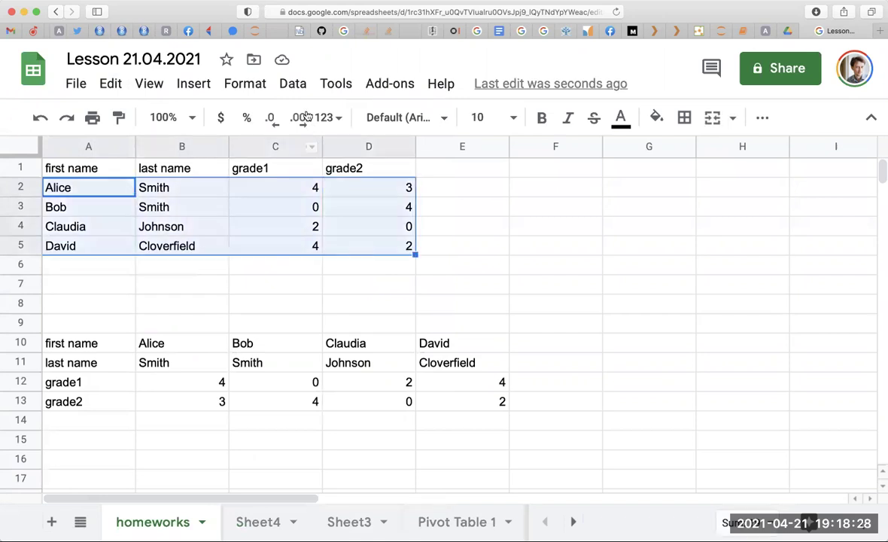
left_click(337, 85)
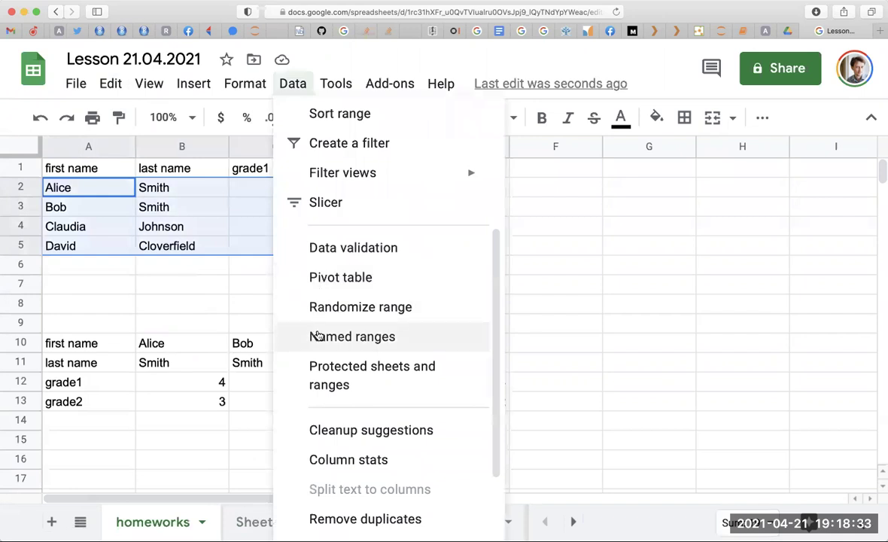
scroll(331, 376, "up", 1)
scroll(331, 377, "up", 3)
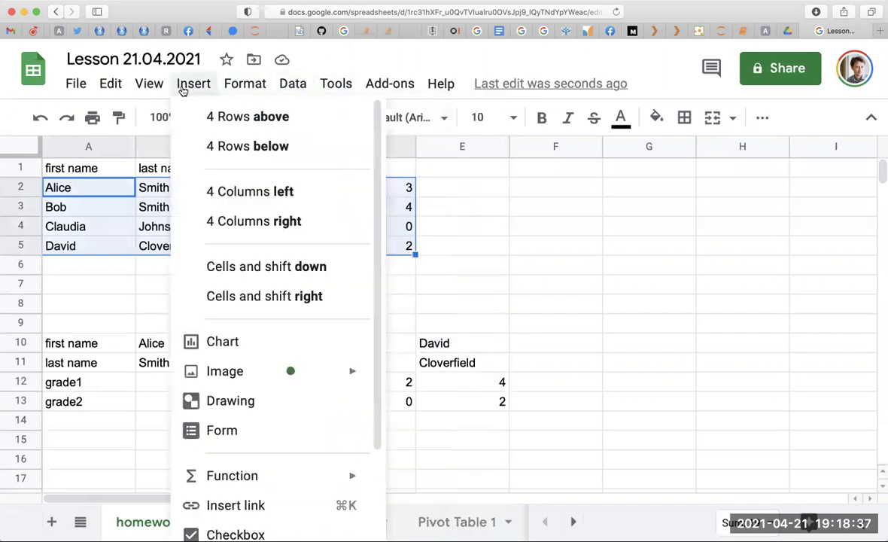
left_click(249, 341)
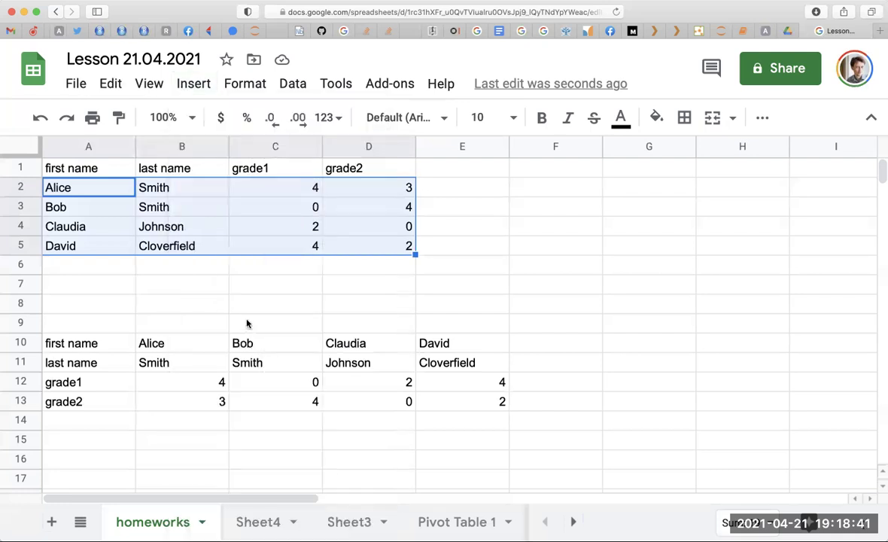
scroll(246, 323, "down", 5)
scroll(246, 323, "down", 4)
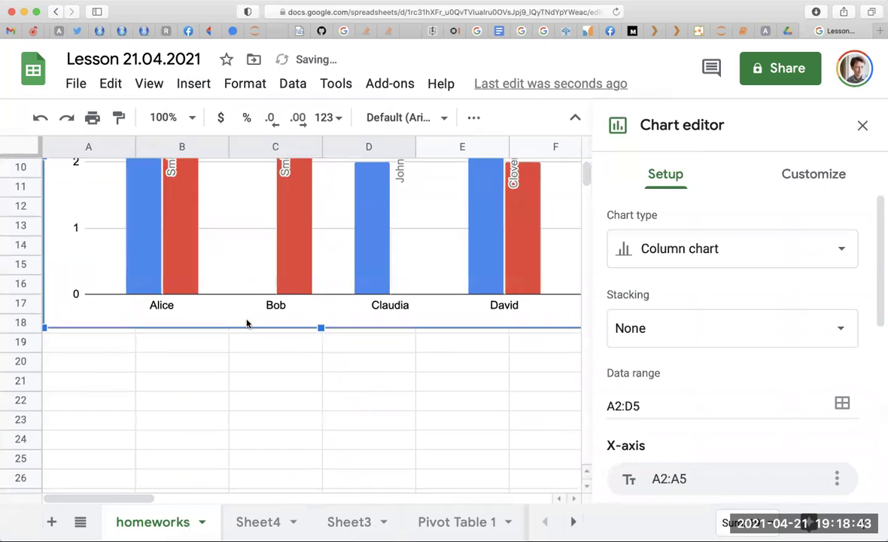
scroll(246, 323, "up", 7)
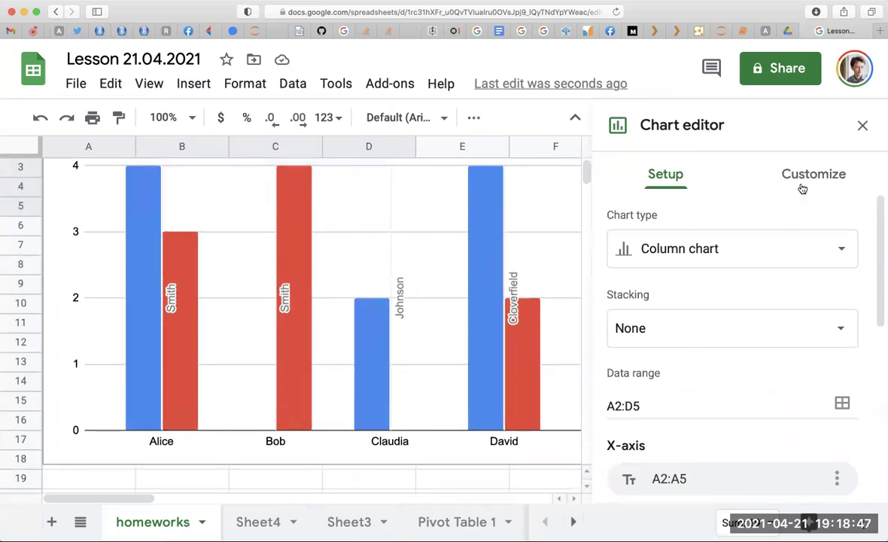
left_click(863, 125)
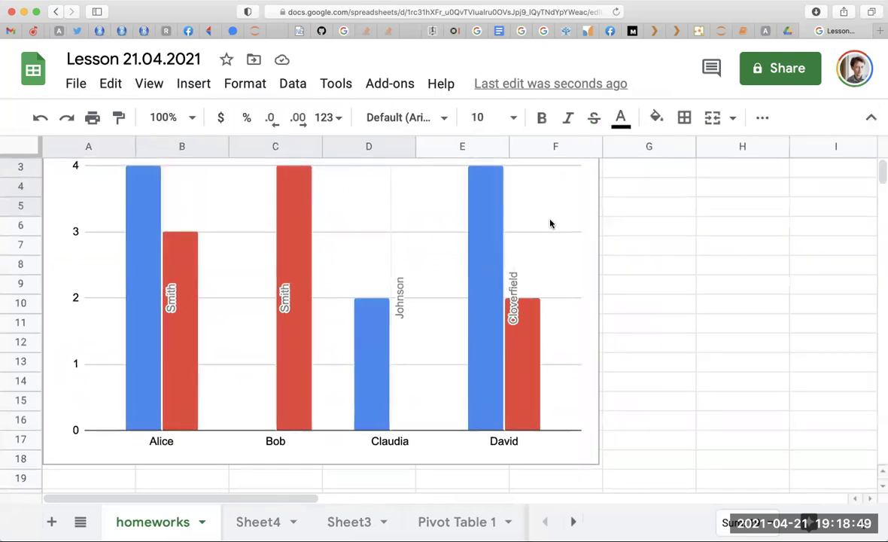
scroll(550, 223, "up", 1)
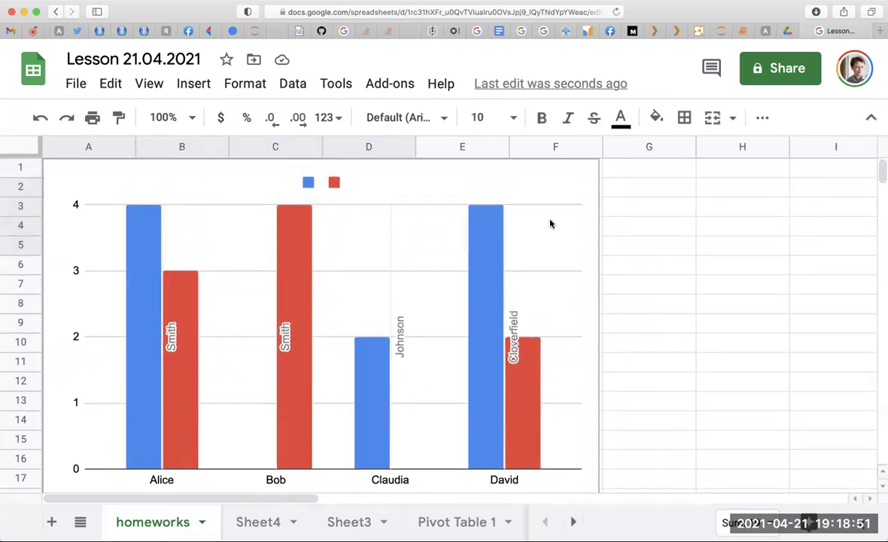
scroll(520, 225, "down", 2)
scroll(522, 224, "up", 2)
left_click(626, 208)
left_click(206, 212)
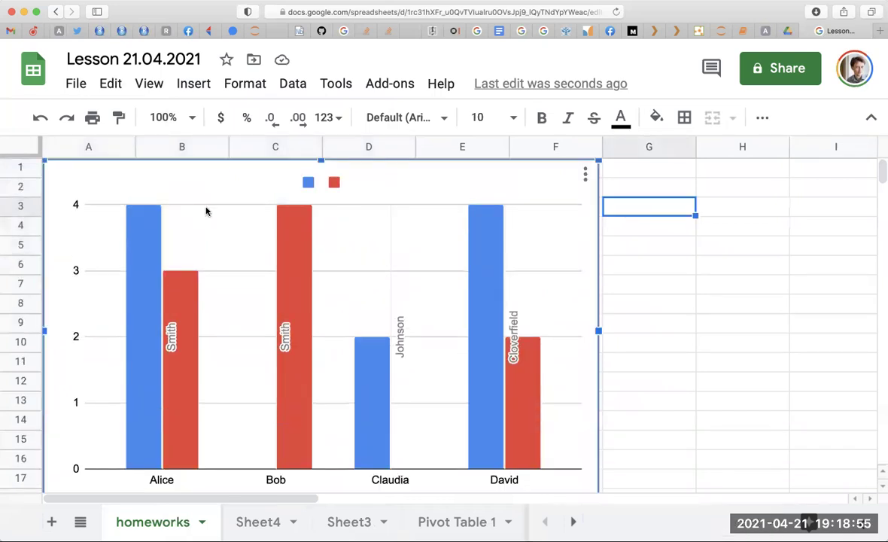
key("Delete")
left_click(109, 166)
Insert a column chart from the full headed grade table A1:D5
left_click_drag(88, 168, 376, 248)
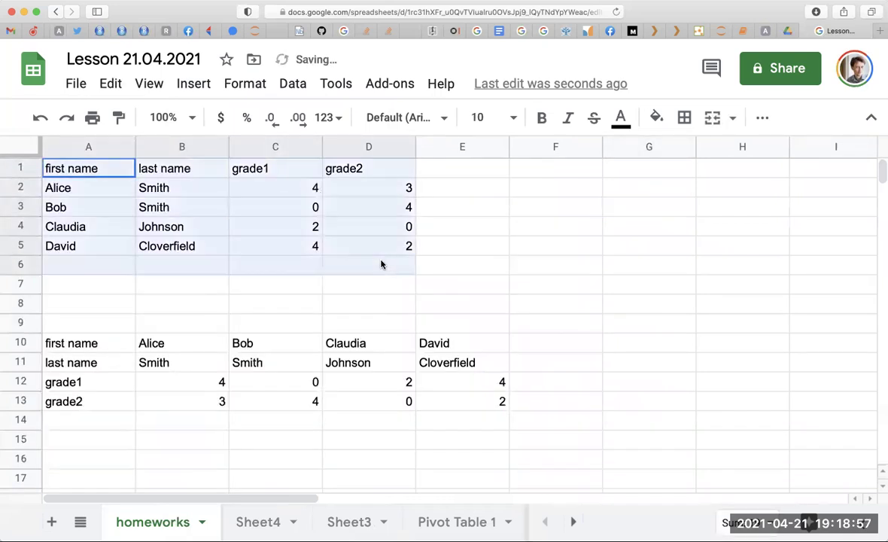
left_click(240, 87)
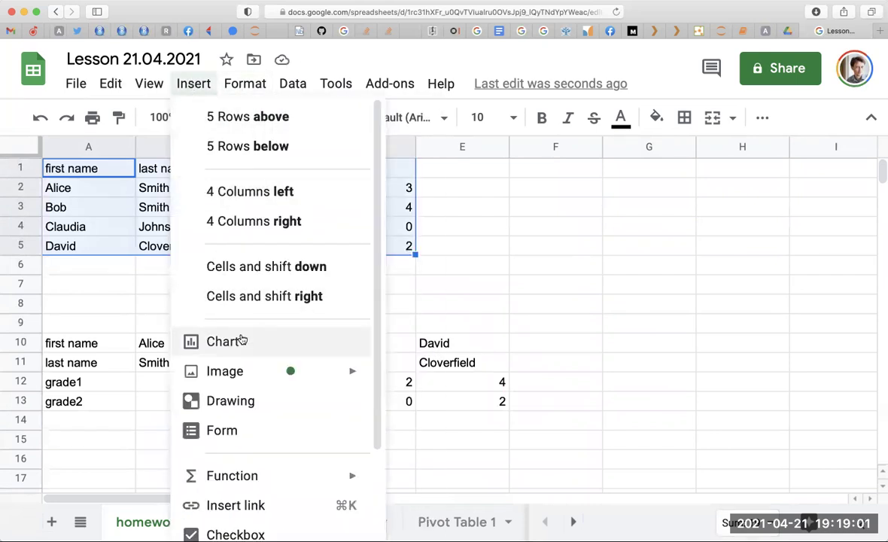
mouse_move(193, 83)
left_click(240, 339)
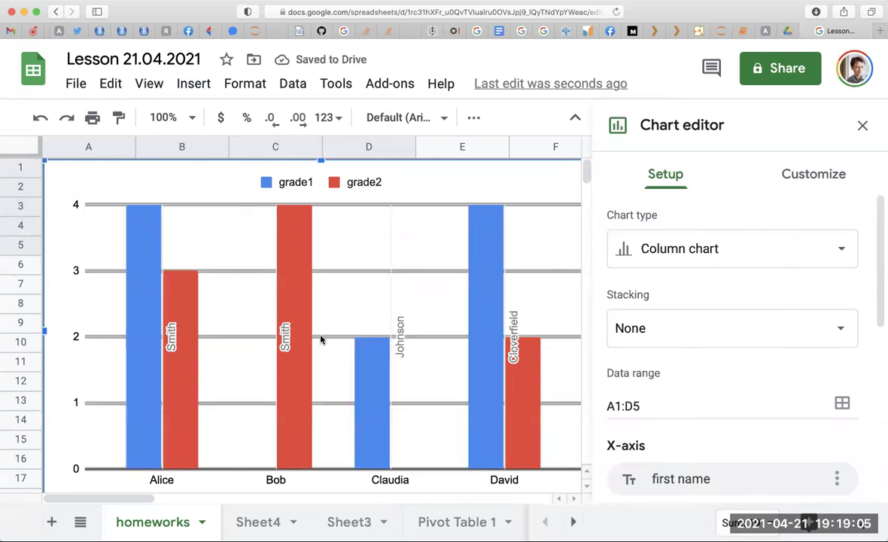
scroll(321, 340, "down", 2)
scroll(321, 339, "up", 2)
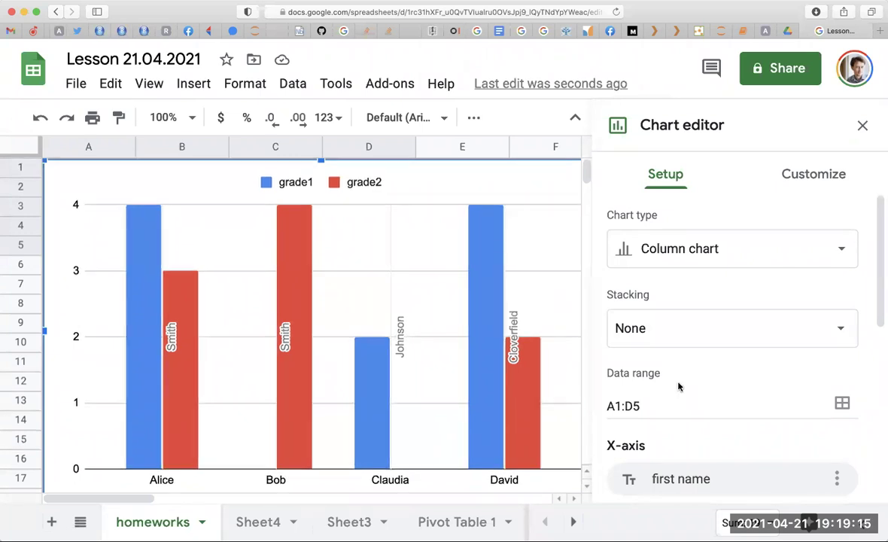
scroll(678, 385, "down", 2)
scroll(680, 384, "down", 2)
scroll(679, 384, "down", 2)
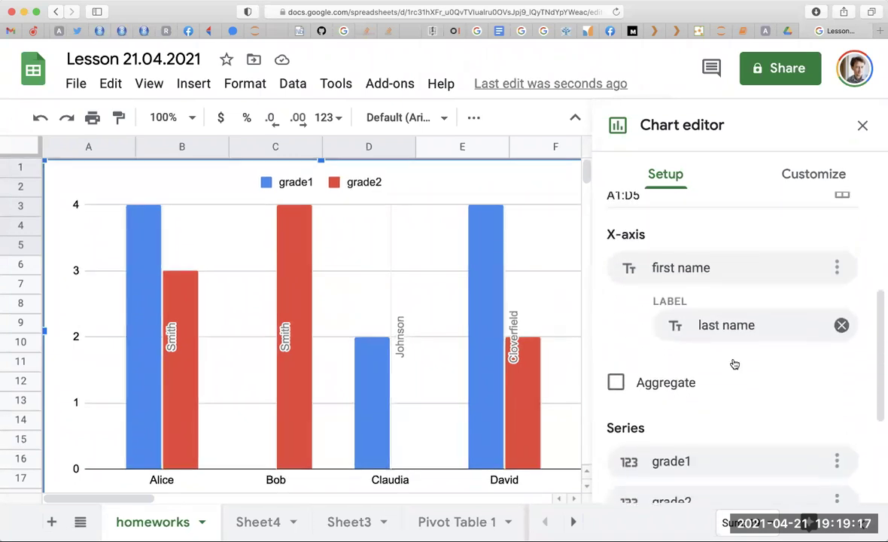
Remove the last-name labels from the chart's bars in the Chart editor
left_click(842, 326)
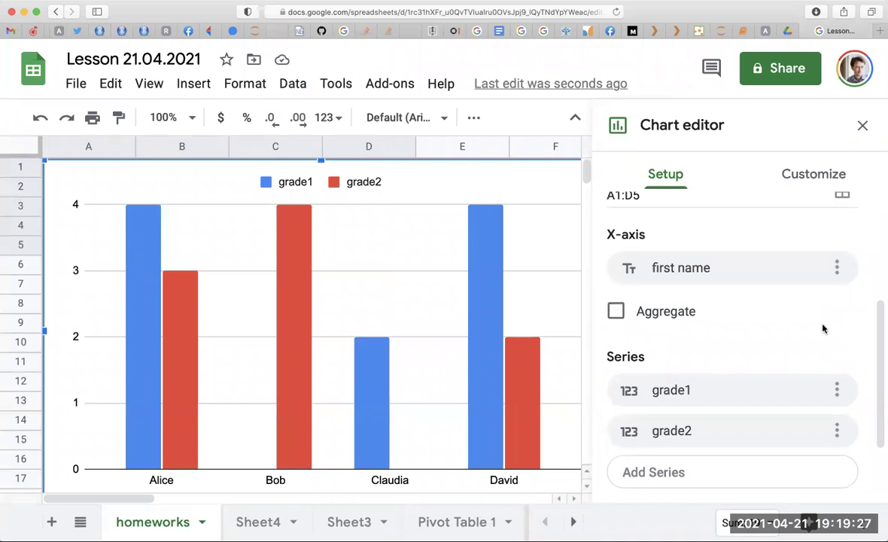
scroll(729, 364, "down", 1)
scroll(729, 364, "up", 2)
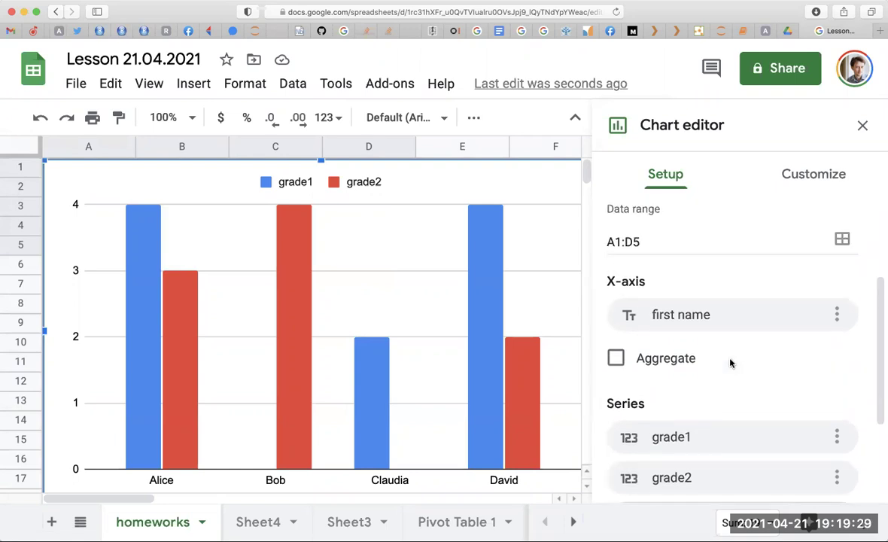
scroll(729, 364, "down", 4)
scroll(728, 392, "up", 1)
scroll(727, 392, "up", 3)
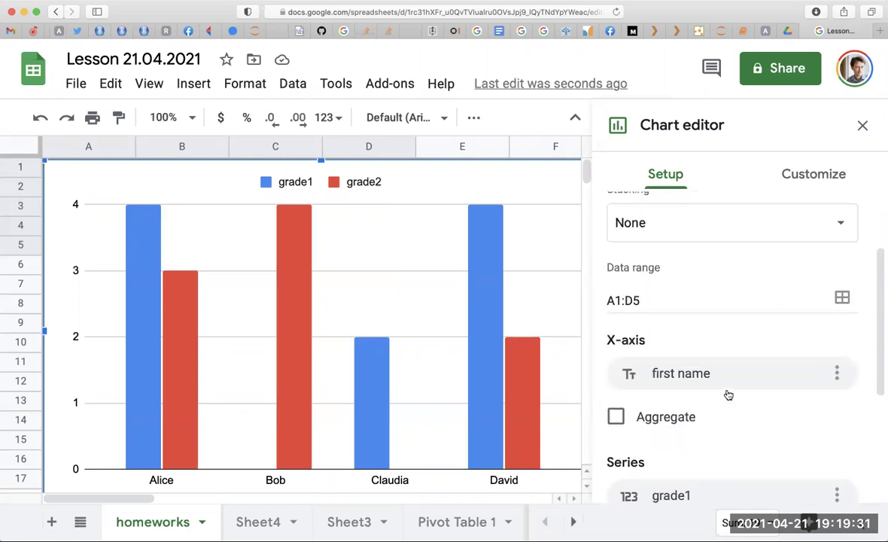
scroll(782, 335, "up", 2)
left_click(785, 334)
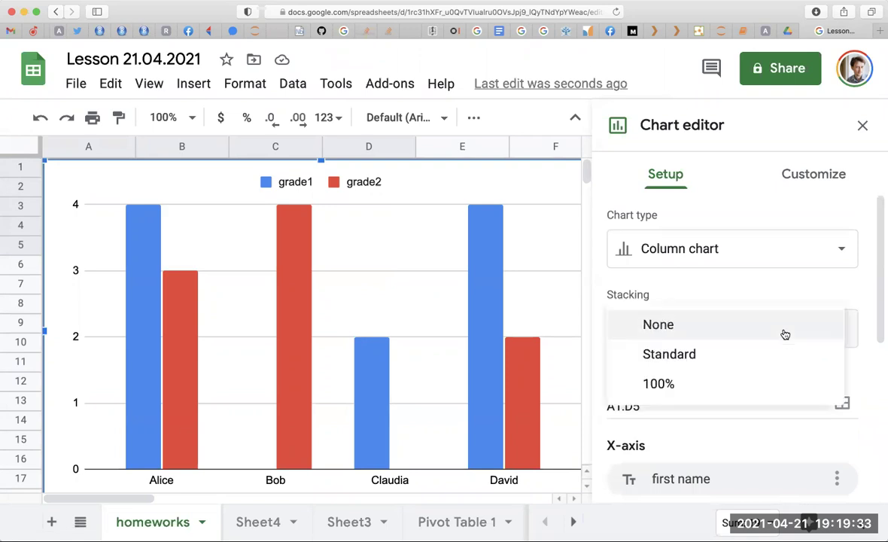
left_click(754, 291)
left_click(739, 257)
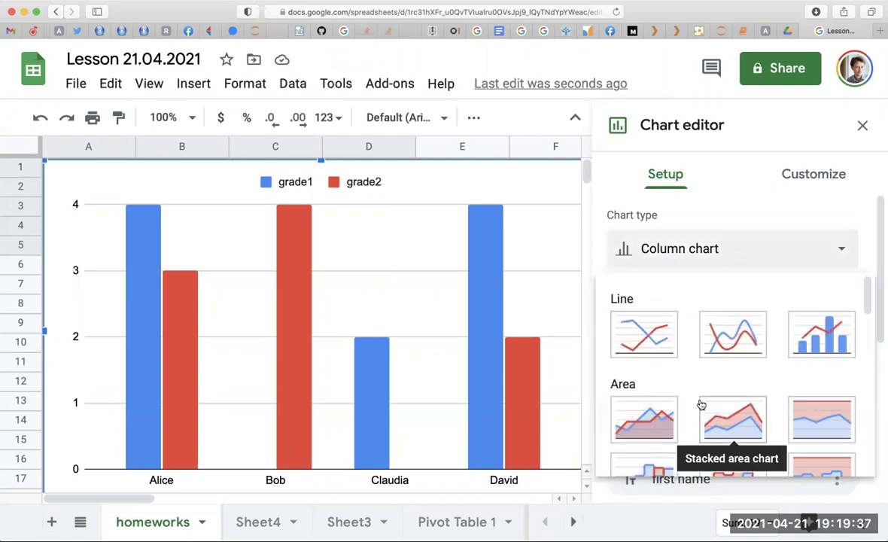
scroll(700, 404, "down", 2)
scroll(700, 421, "down", 1)
scroll(695, 435, "down", 2)
scroll(695, 435, "down", 2)
scroll(694, 435, "down", 1)
scroll(695, 435, "down", 1)
scroll(695, 435, "up", 5)
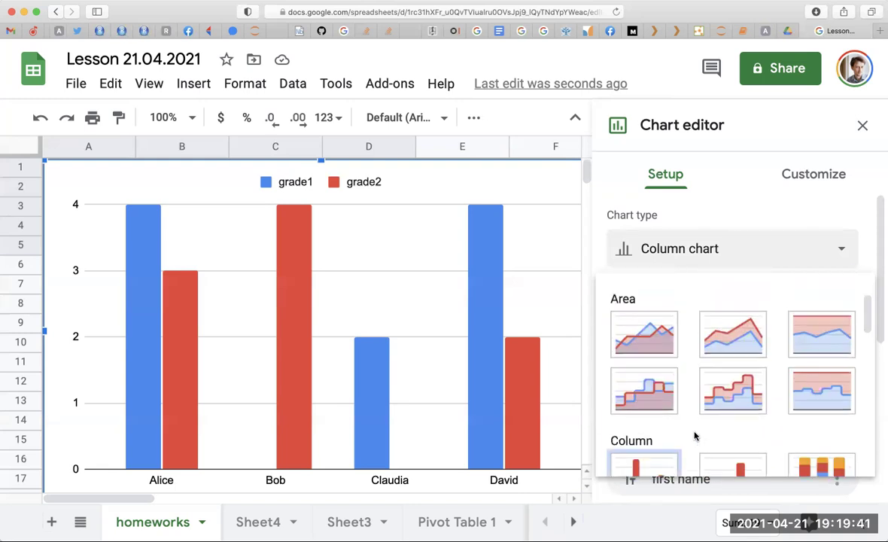
scroll(694, 435, "up", 2)
scroll(694, 435, "down", 1)
scroll(695, 435, "down", 1)
scroll(694, 435, "up", 1)
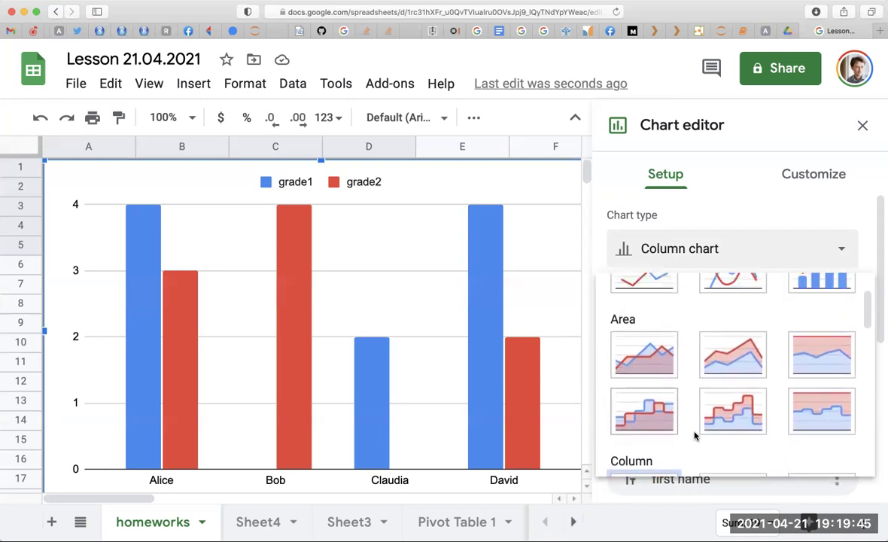
scroll(695, 435, "down", 2)
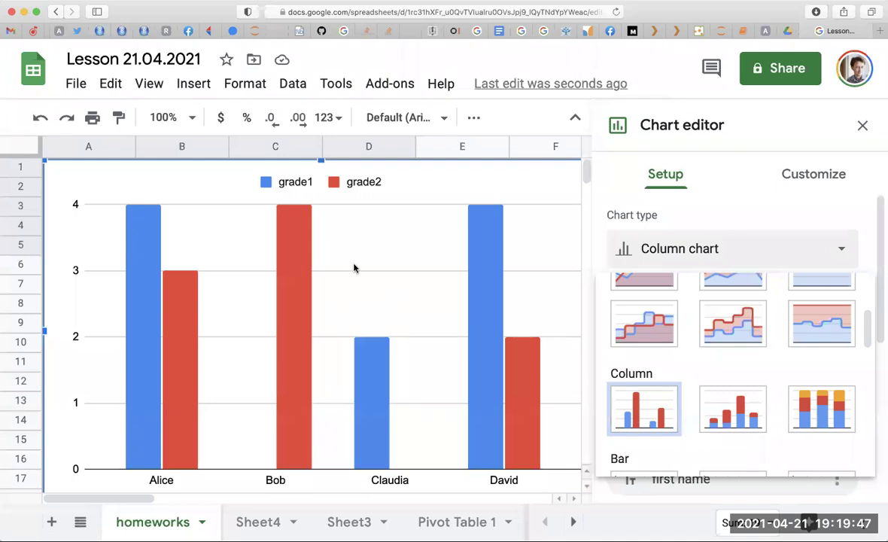
key("Escape")
key("Escape")
Delete the grades column chart and clear the table selection
left_click(363, 199)
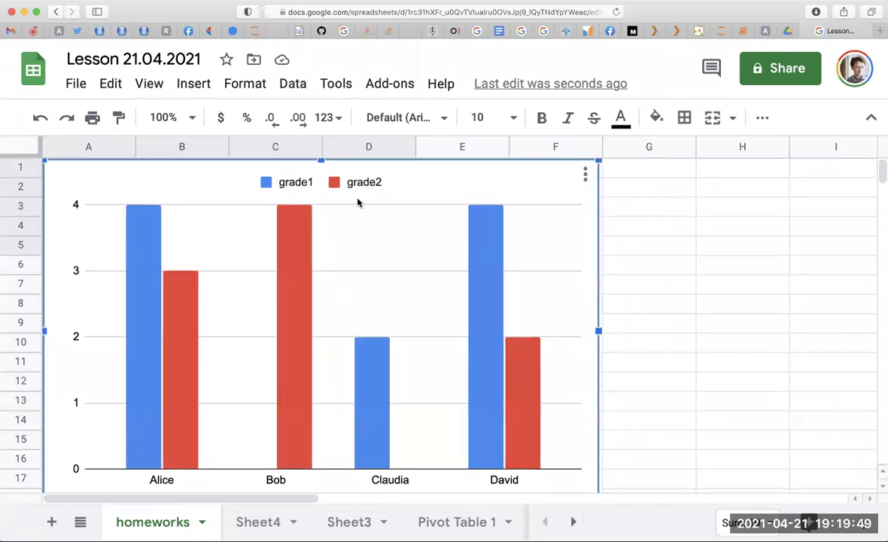
key("Delete")
left_click(378, 278)
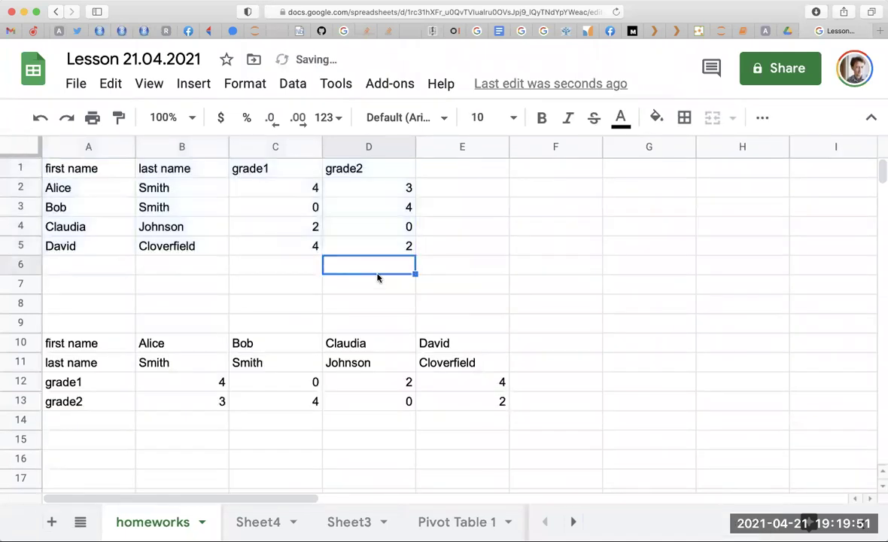
left_click_drag(396, 194, 399, 245)
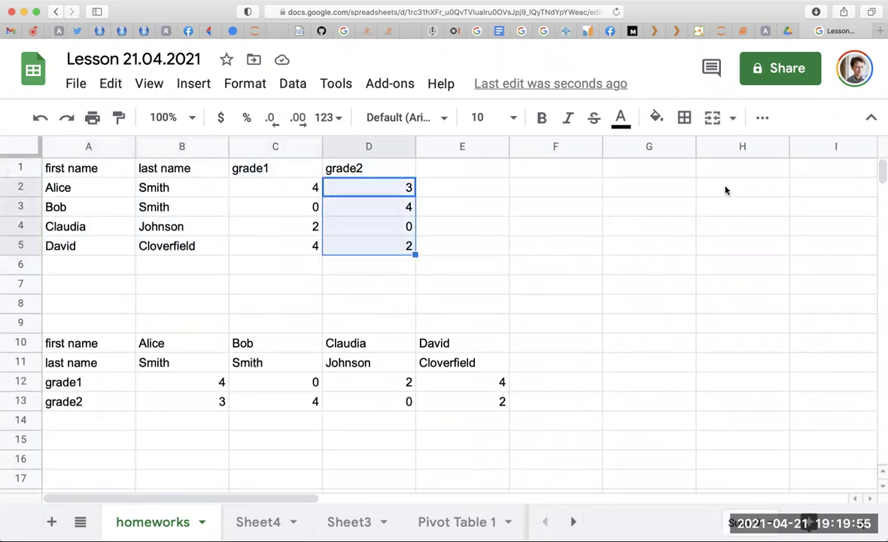
Enter 3, 2, 3, 2.4, 2, 3, 4, 3, 2, 4.3 down cells G2:G11
left_click(668, 188)
type("3")
key("Return")
type("2")
key("Return")
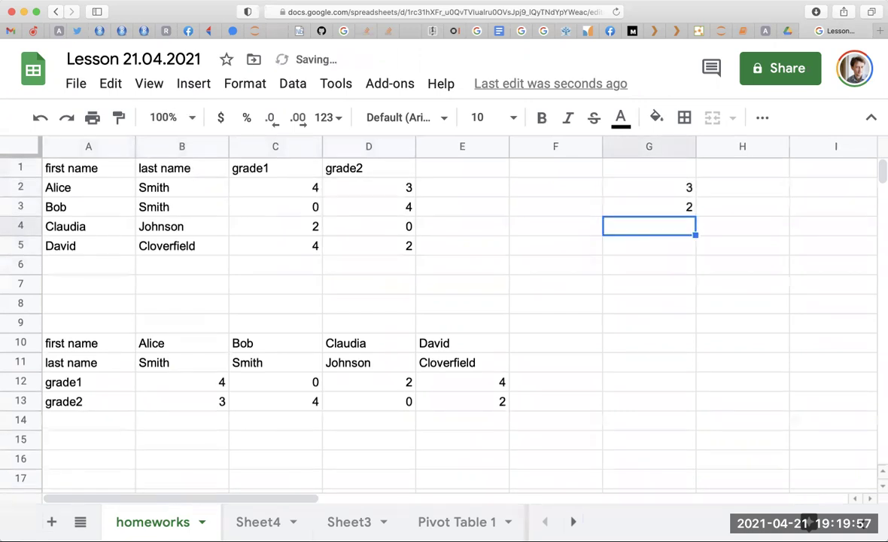
type("3")
key("Return")
type("2")
key("Return")
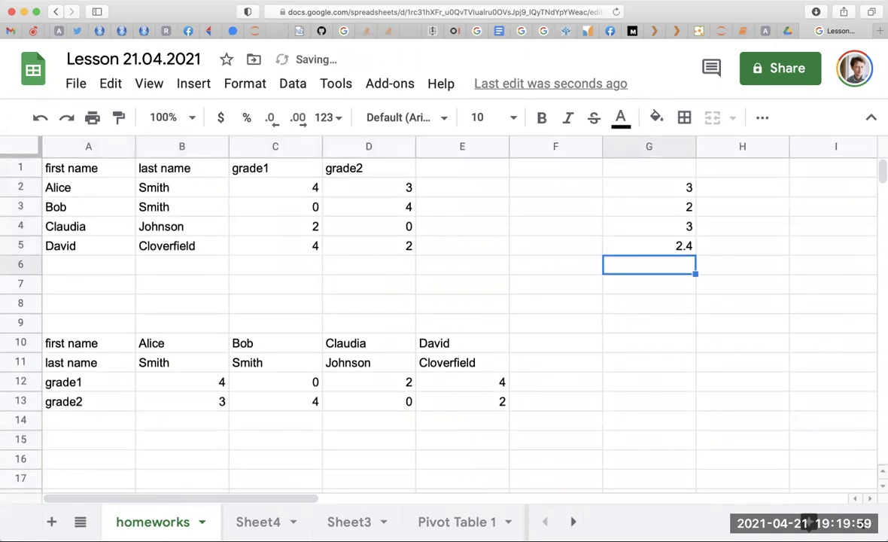
type("2")
key("Return")
type("3")
key("Return")
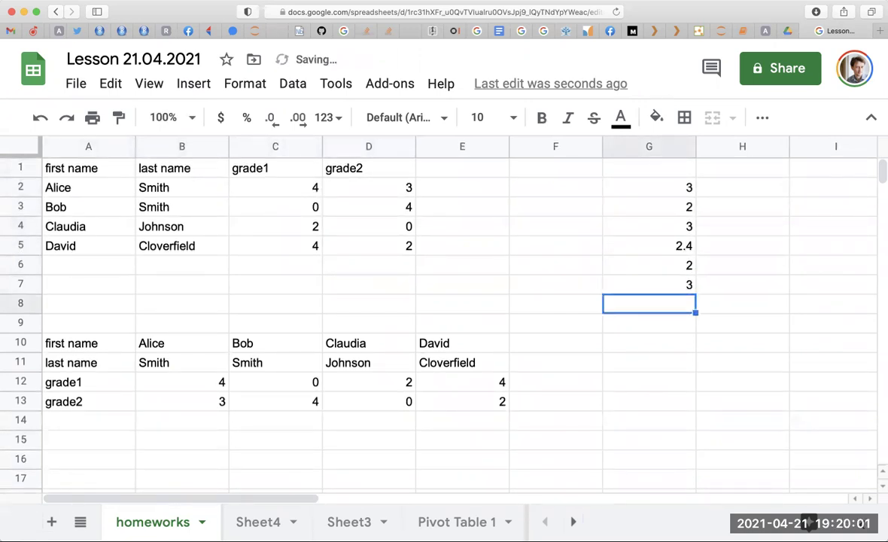
type("4")
key("Return")
type("3")
key("Return")
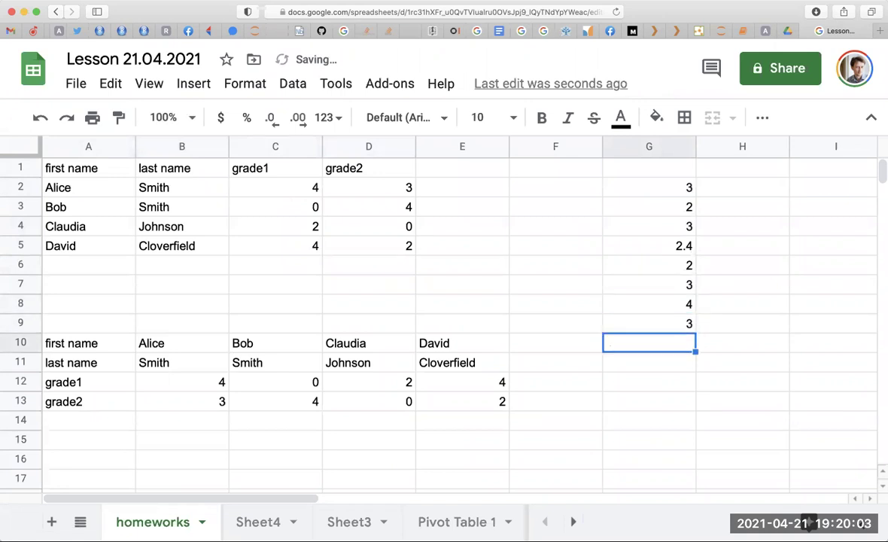
type("2")
key("Return")
type("4.3")
key("Return")
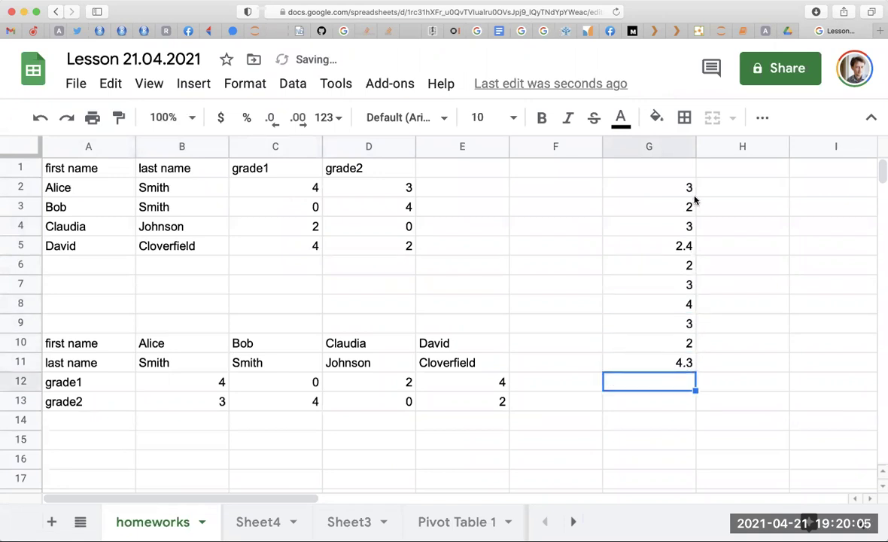
Select the values in G2:G11 and insert a chart of them
left_click_drag(669, 187, 680, 360)
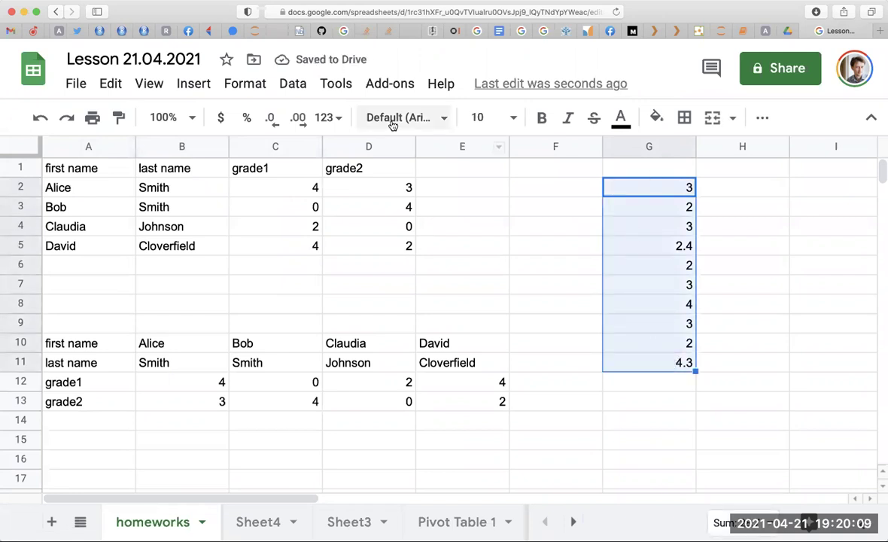
left_click(327, 92)
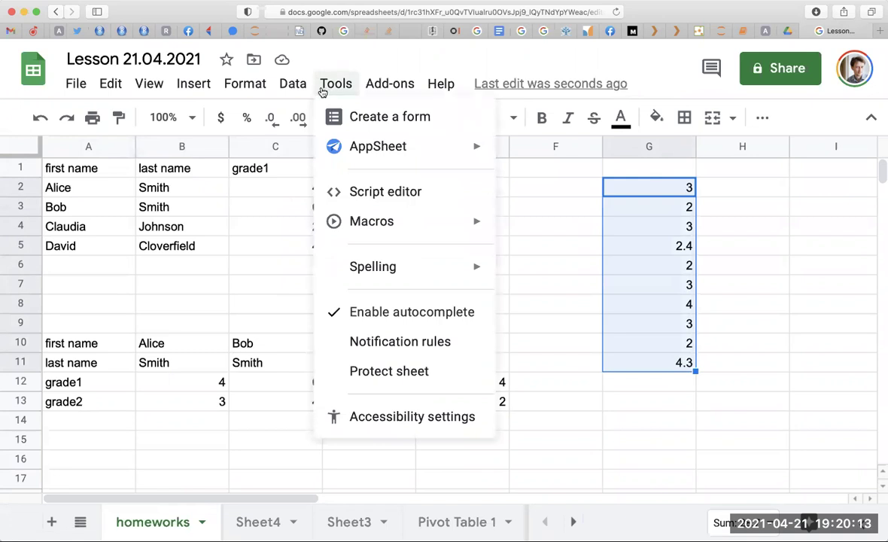
left_click(301, 89)
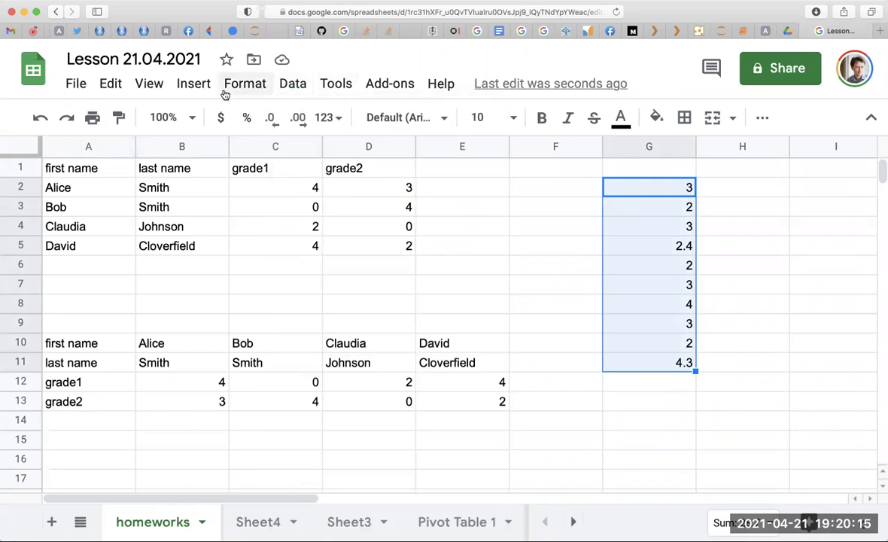
left_click(227, 90)
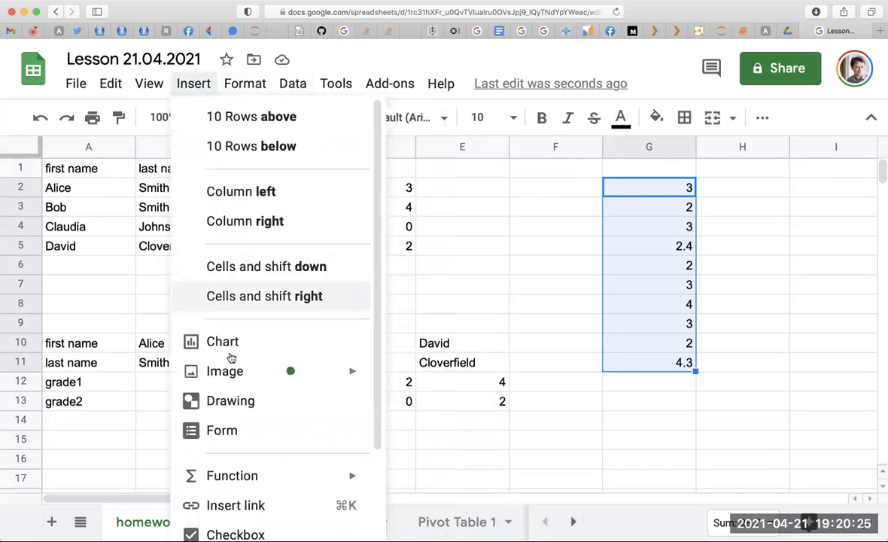
left_click(233, 355)
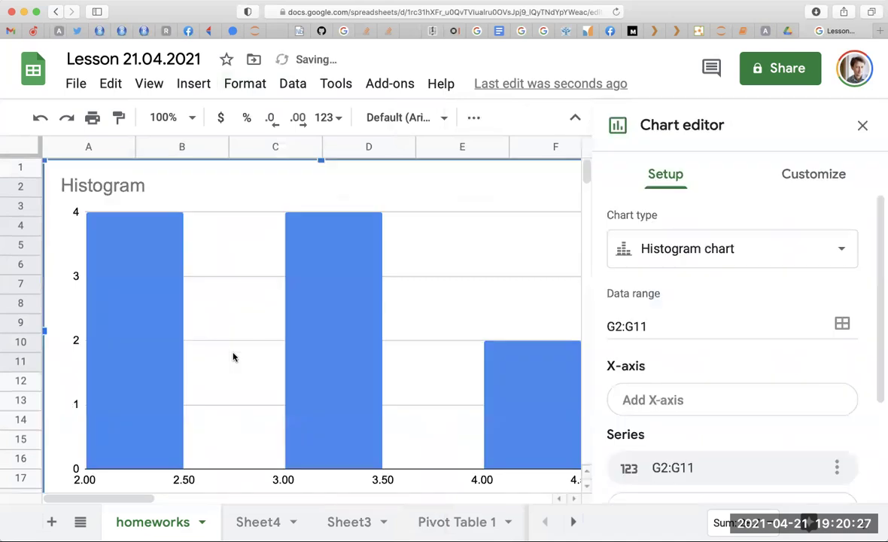
Confirm the histogram chart type in the Chart editor and bring up its customization options
scroll(501, 356, "down", 3)
scroll(503, 358, "up", 2)
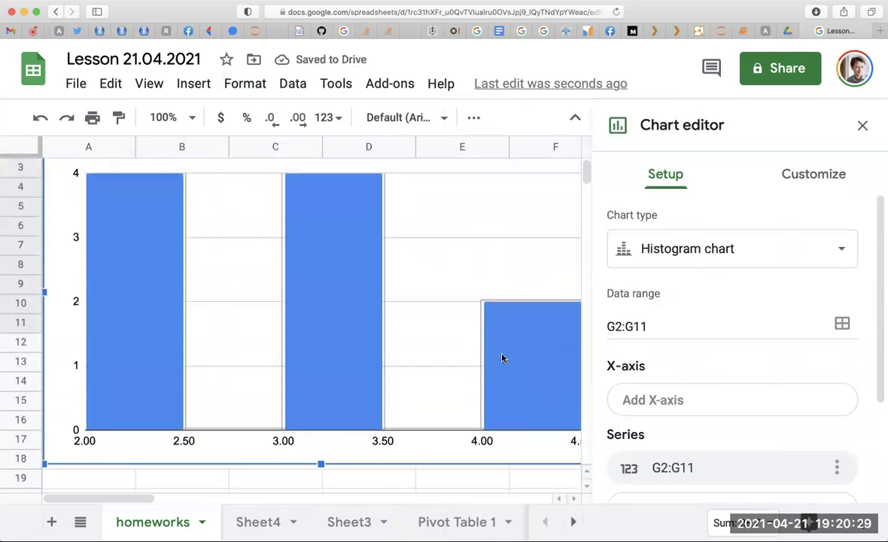
scroll(501, 357, "up", 2)
scroll(720, 394, "down", 1)
scroll(721, 395, "down", 2)
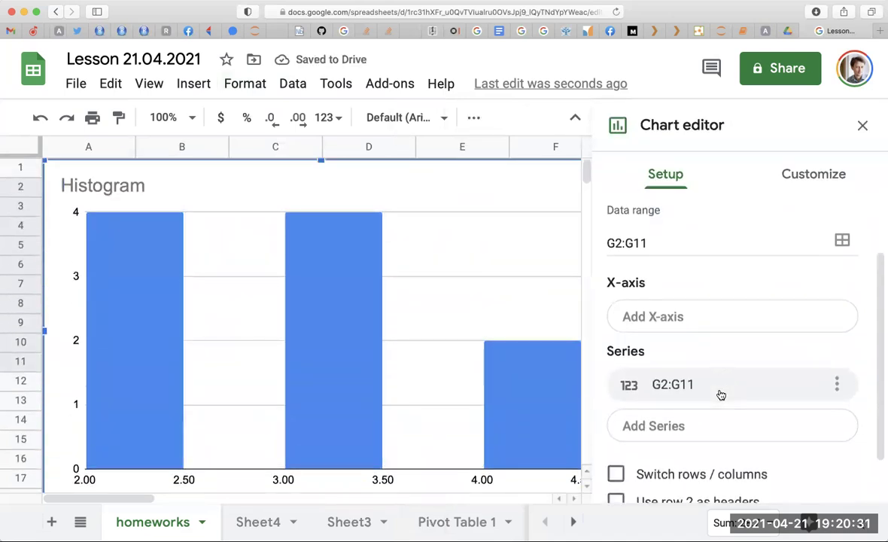
scroll(721, 395, "down", 1)
scroll(720, 393, "down", 2)
scroll(724, 380, "up", 4)
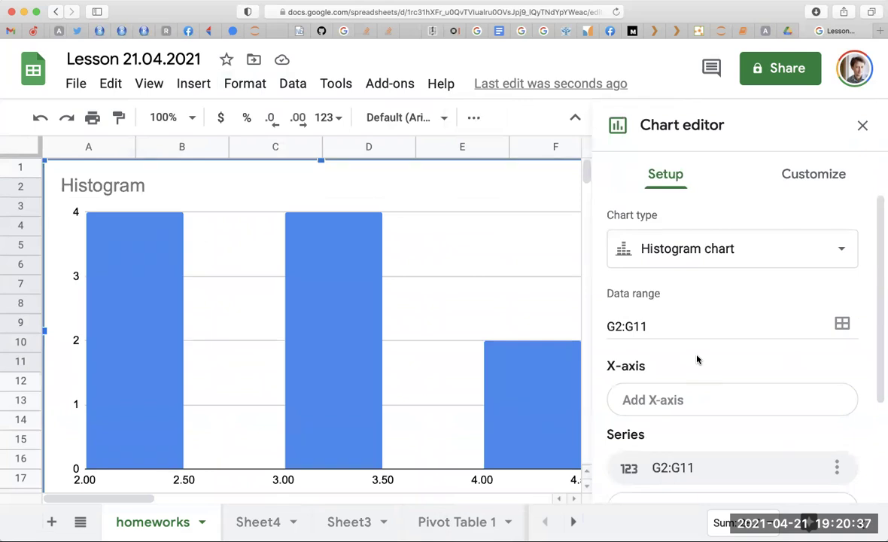
scroll(697, 359, "down", 2)
scroll(697, 358, "down", 1)
scroll(697, 358, "down", 1)
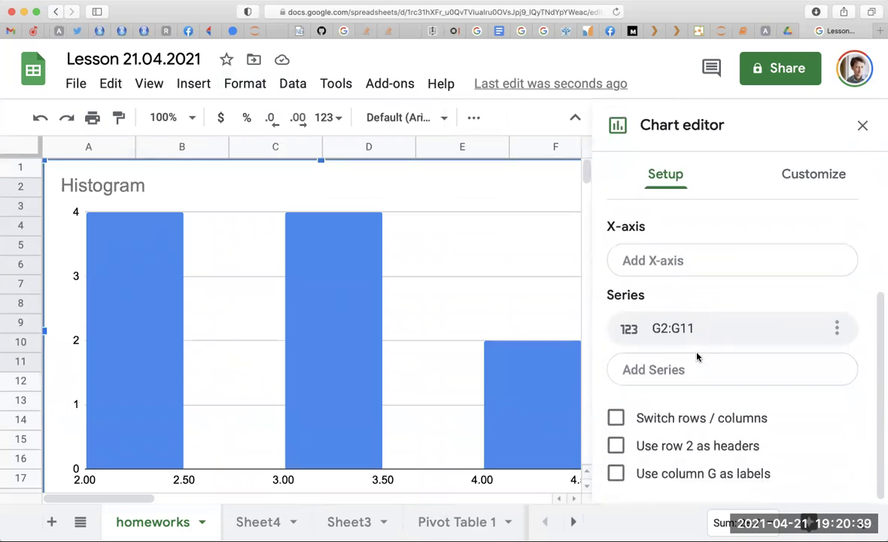
left_click(785, 177)
scroll(719, 297, "up", 1)
scroll(722, 299, "up", 3)
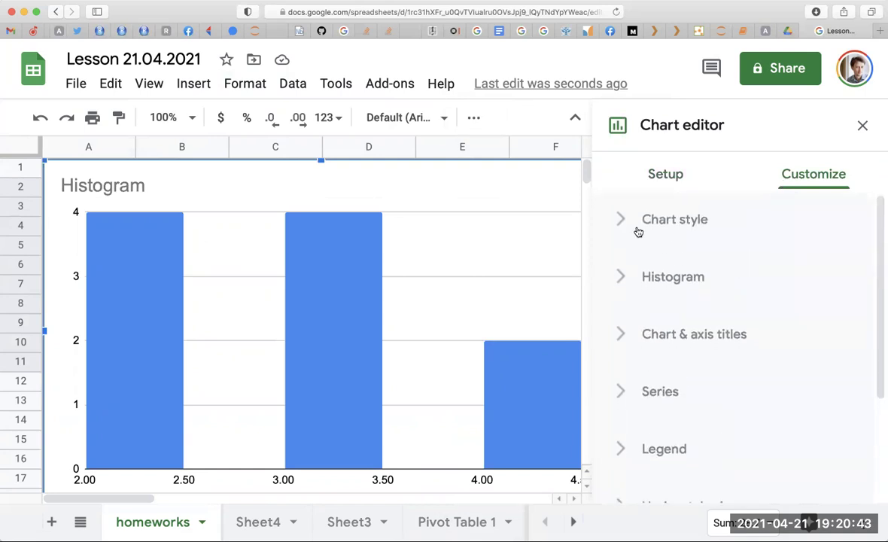
Set the histogram bucket size to 1, after trying 10 and 2, and close the Chart editor
left_click(619, 279)
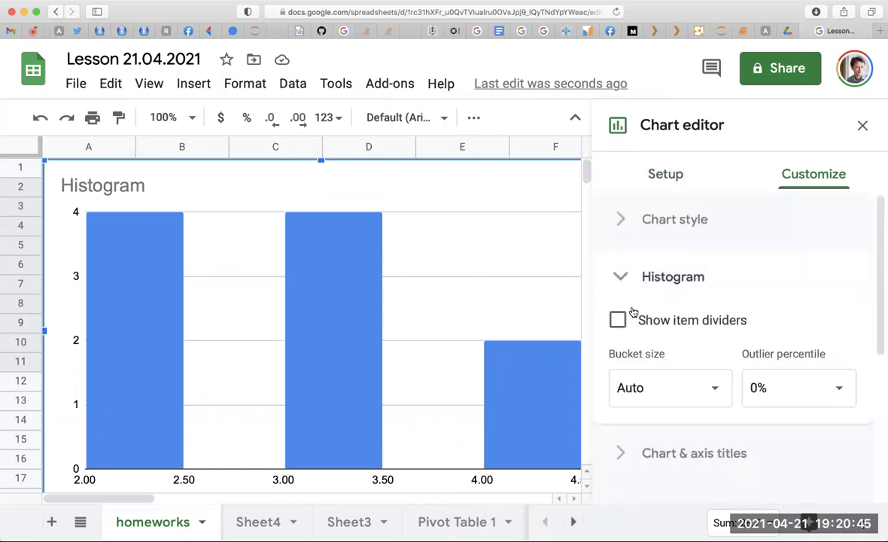
left_click(654, 380)
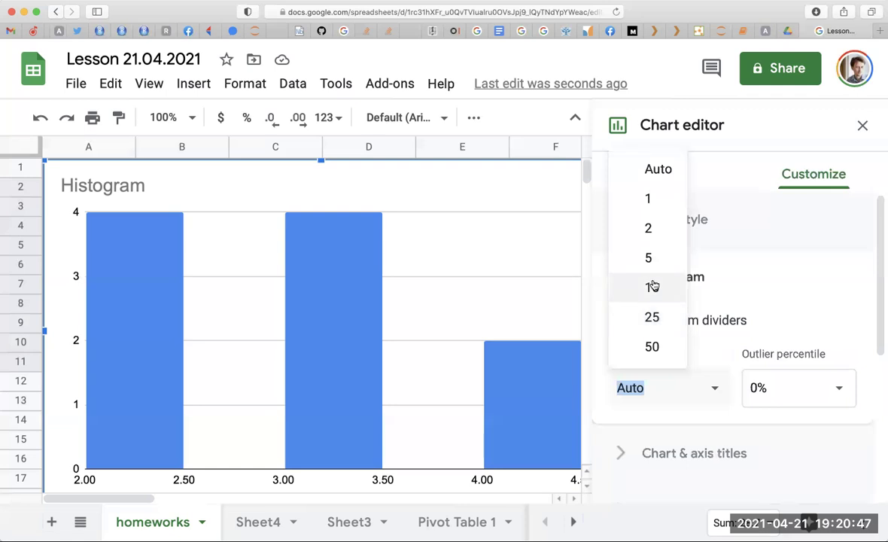
left_click(654, 288)
key("BackSpace")
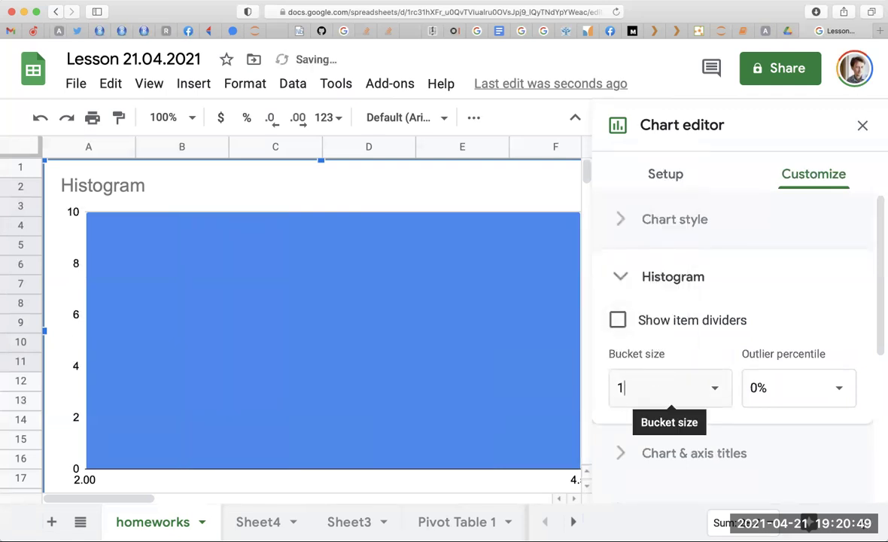
key("BackSpace")
type("4")
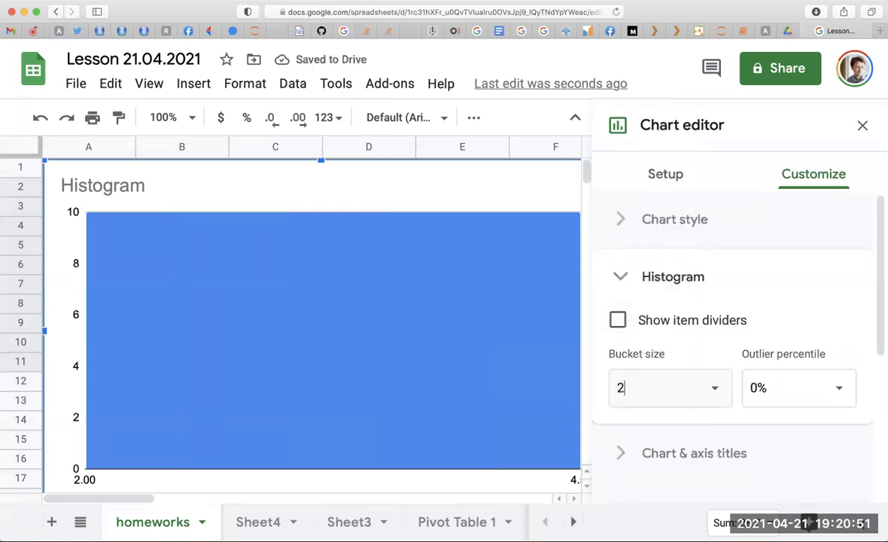
key("Return")
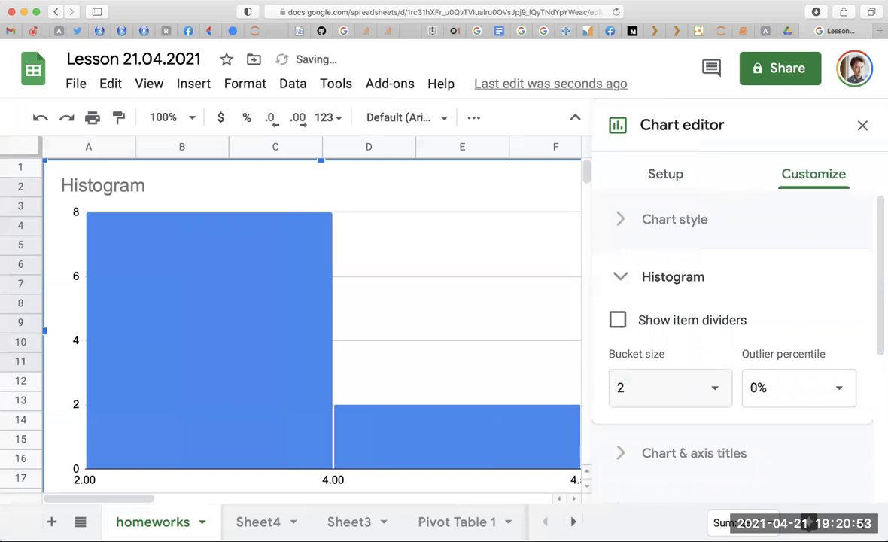
left_click(640, 389)
key("BackSpace")
type("1")
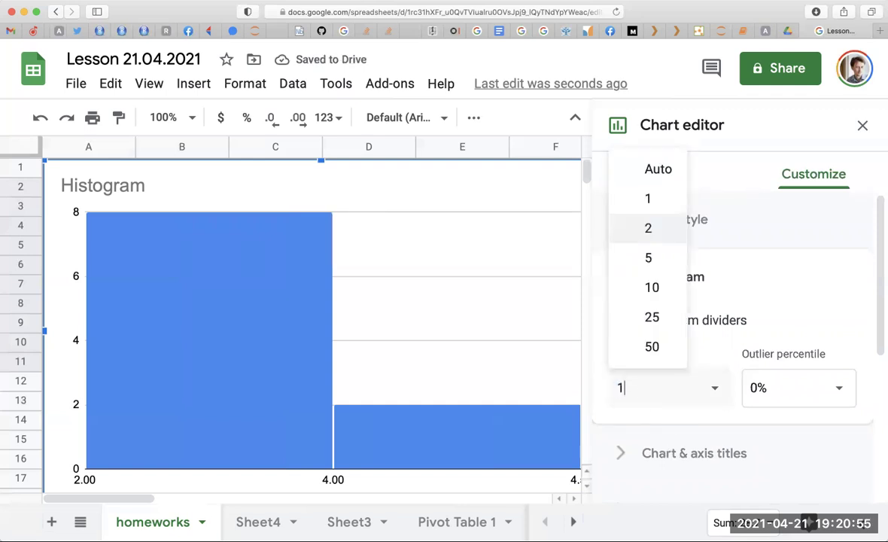
key("Return")
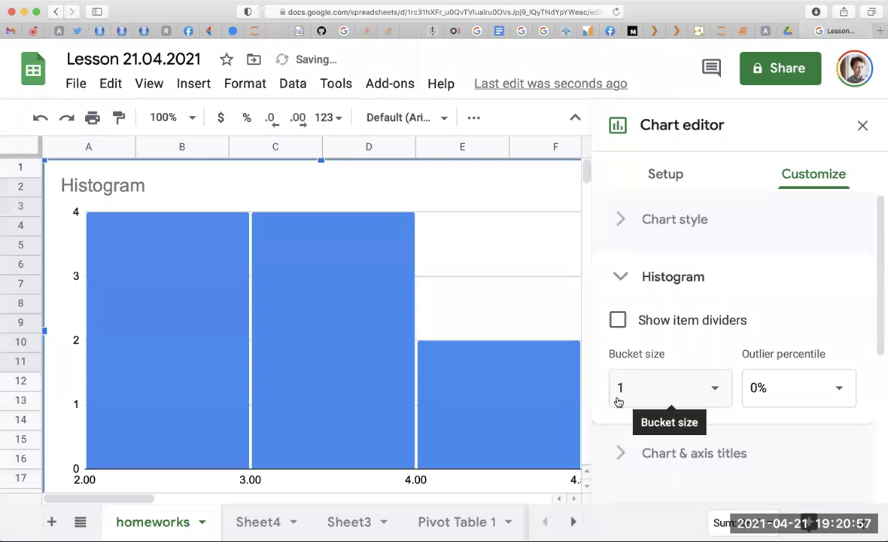
left_click(862, 128)
mouse_move(210, 353)
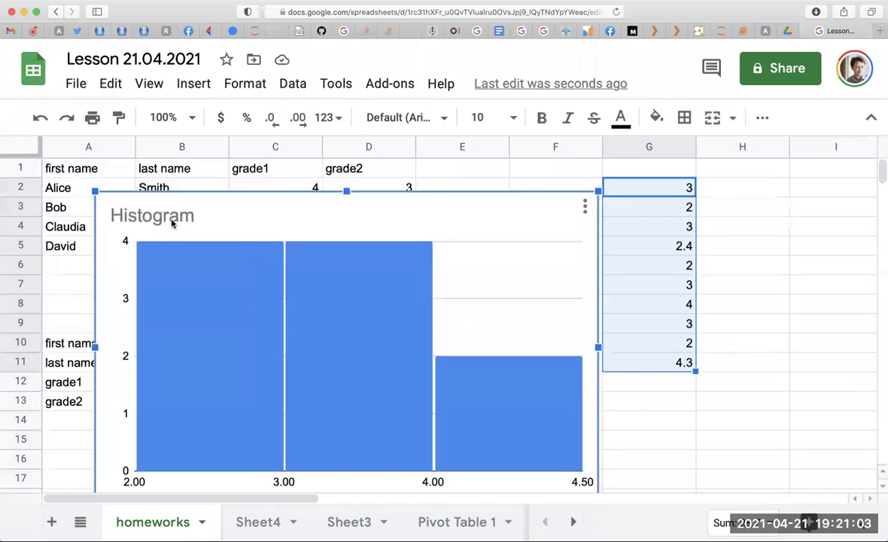
Shrink the histogram and drag it below the grade table, clear of A1:D5 and column G
left_click_drag(43, 160, 204, 263)
left_click_drag(329, 371, 550, 381)
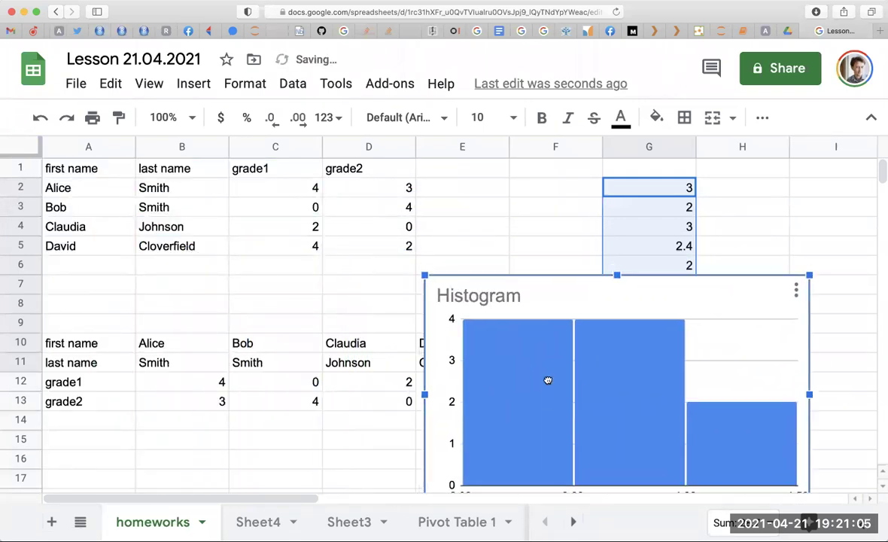
left_click(264, 363)
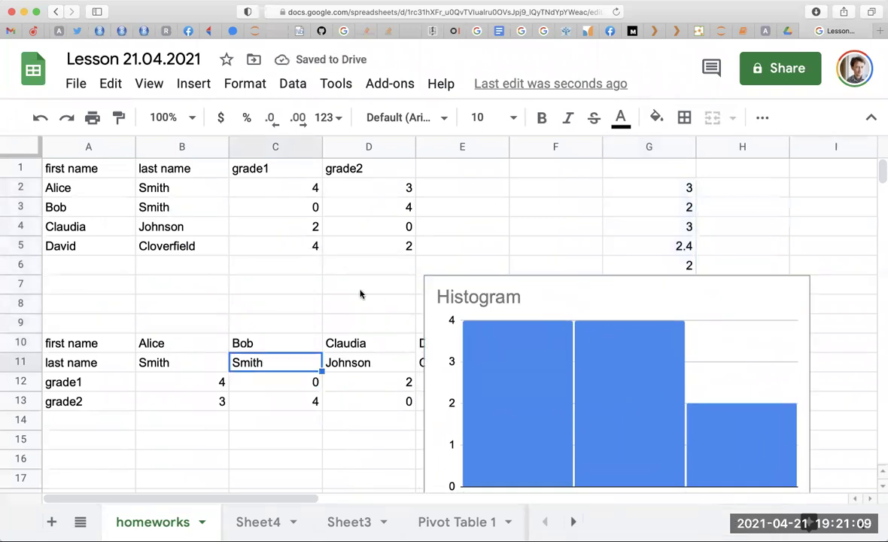
scroll(619, 388, "down", 1)
left_click(666, 392)
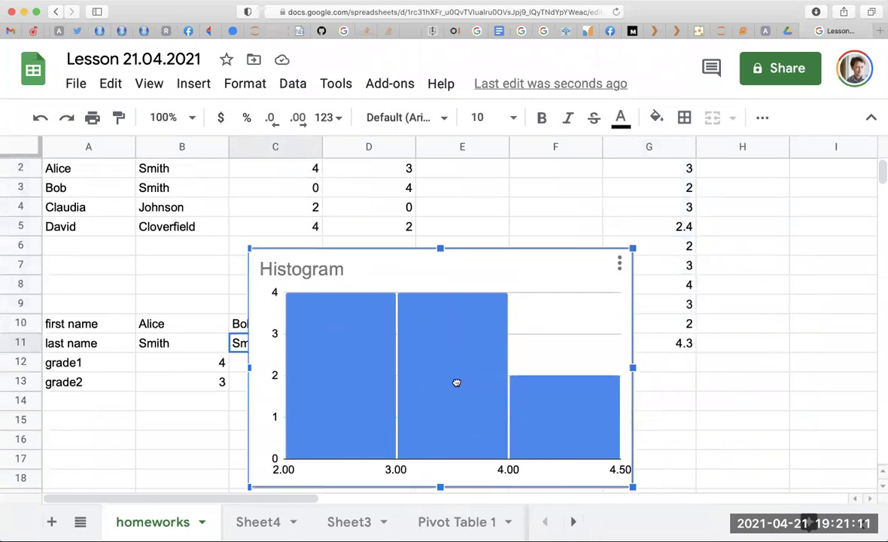
left_click_drag(669, 395, 444, 392)
left_click(737, 384)
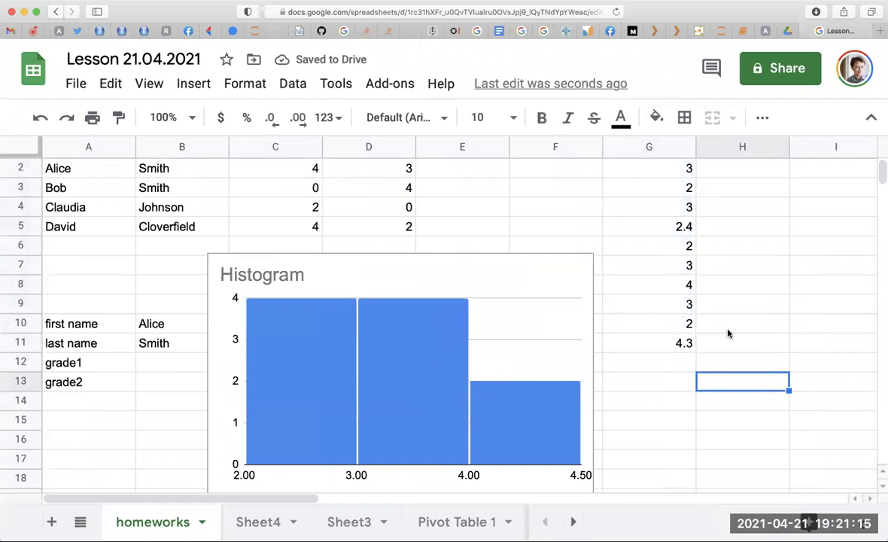
scroll(728, 333, "up", 1)
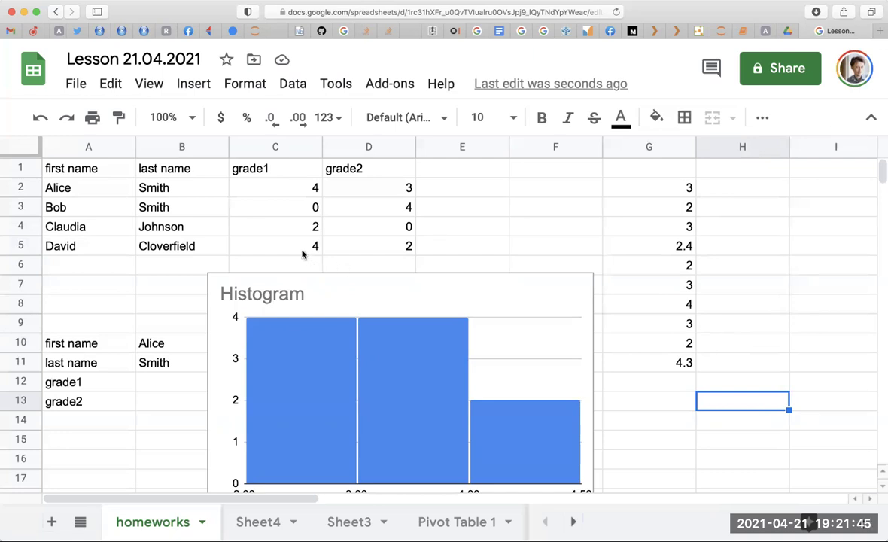
Shift the Histogram chart right and fill grades 4 and 2 from C5:D5 down to row 8
left_click_drag(303, 252, 357, 248)
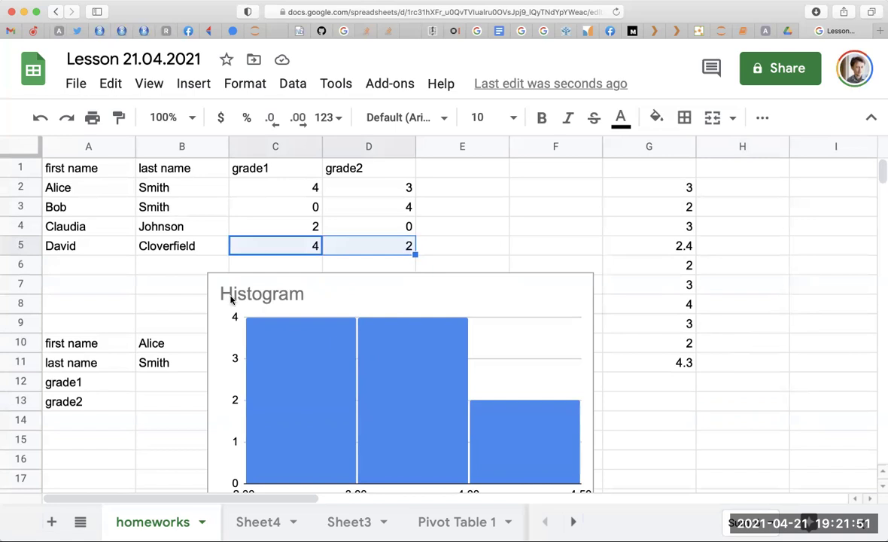
scroll(328, 307, "down", 1)
left_click(329, 307)
mouse_move(317, 282)
left_mouse_down()
mouse_move(612, 349)
mouse_move(645, 339)
left_mouse_up()
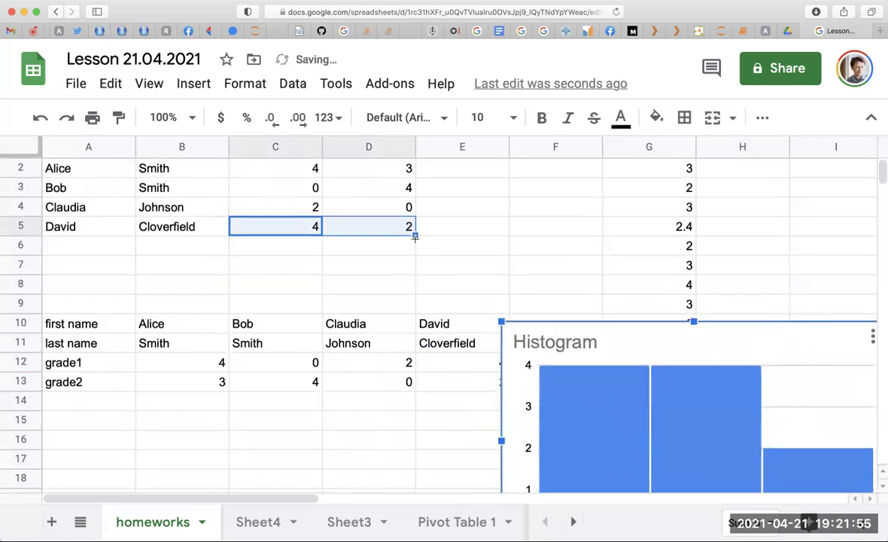
left_click_drag(415, 236, 413, 291)
left_click(461, 290)
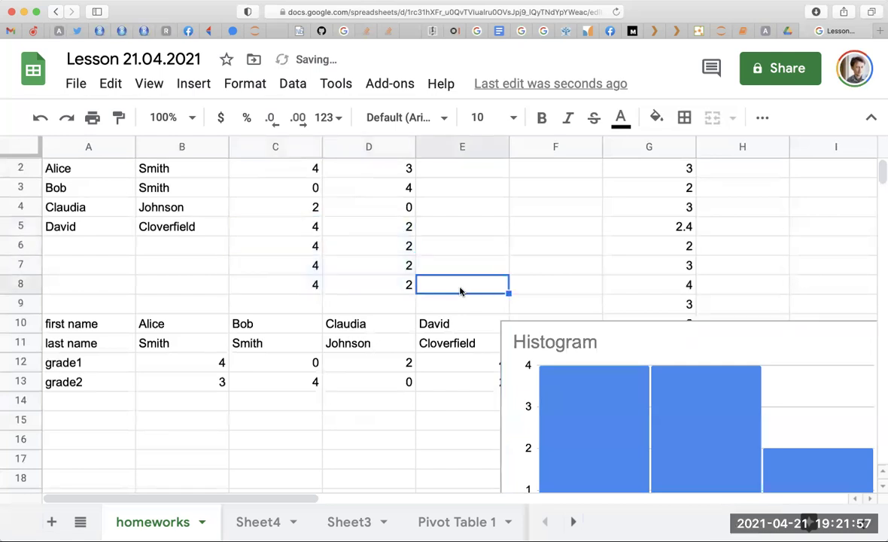
Move the Histogram chart up beside the grade table so its full 0–4 scale shows
scroll(460, 247, "up", 1)
scroll(461, 247, "right", 1)
scroll(460, 246, "left", 1)
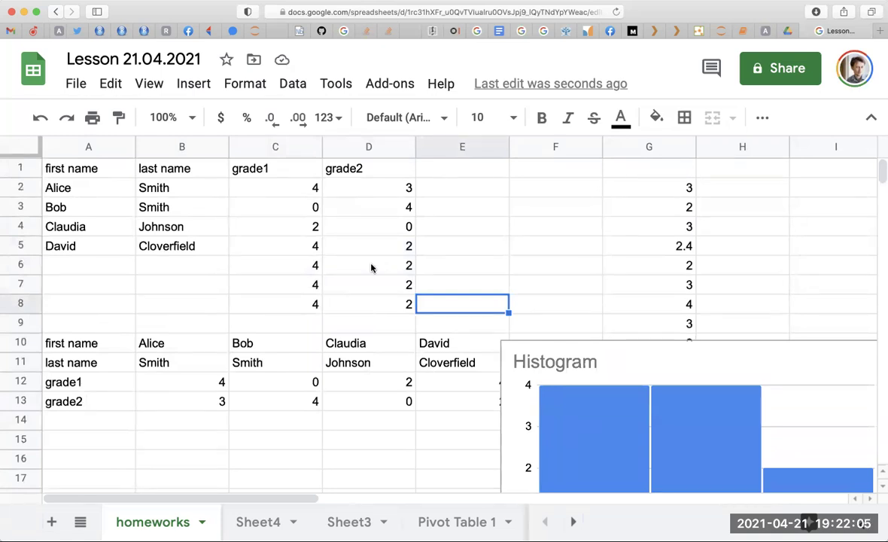
left_click(535, 359)
scroll(543, 362, "down", 3)
scroll(542, 362, "right", 5)
scroll(543, 362, "left", 5)
scroll(543, 362, "up", 5)
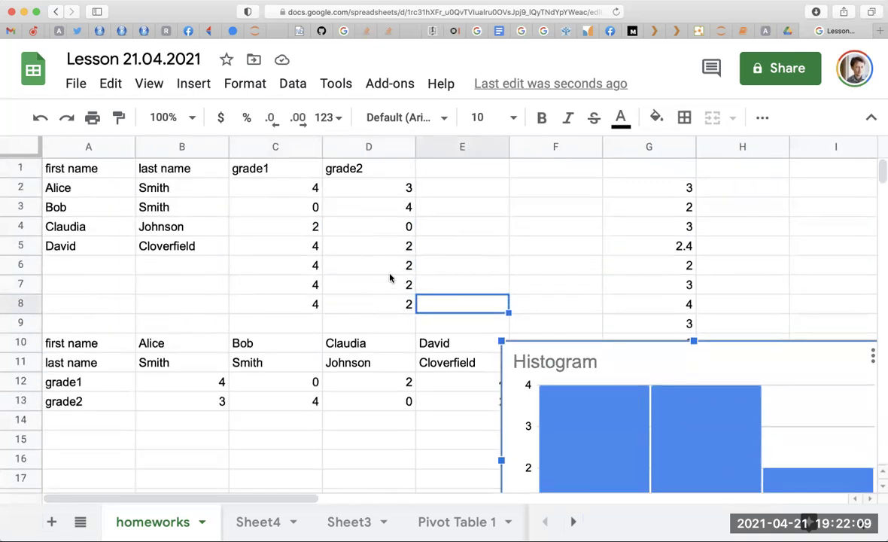
left_click_drag(521, 332, 540, 194)
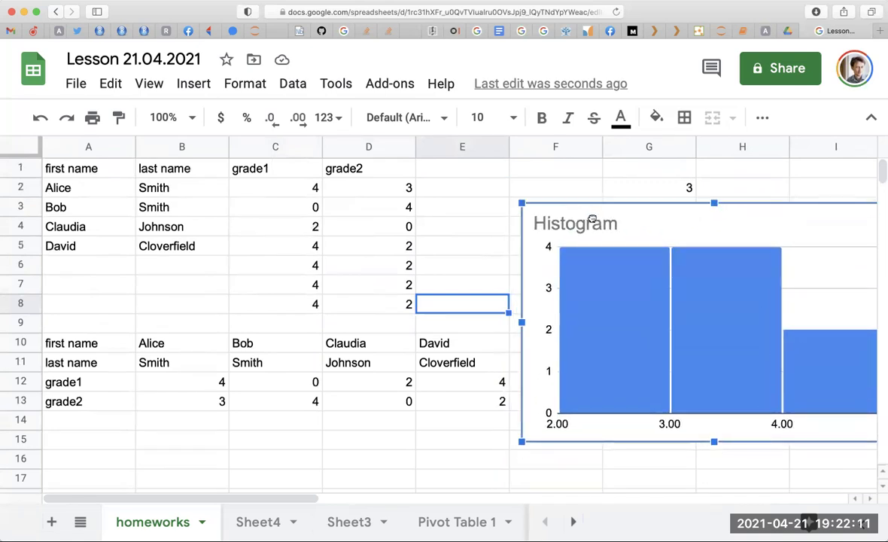
left_click(195, 282)
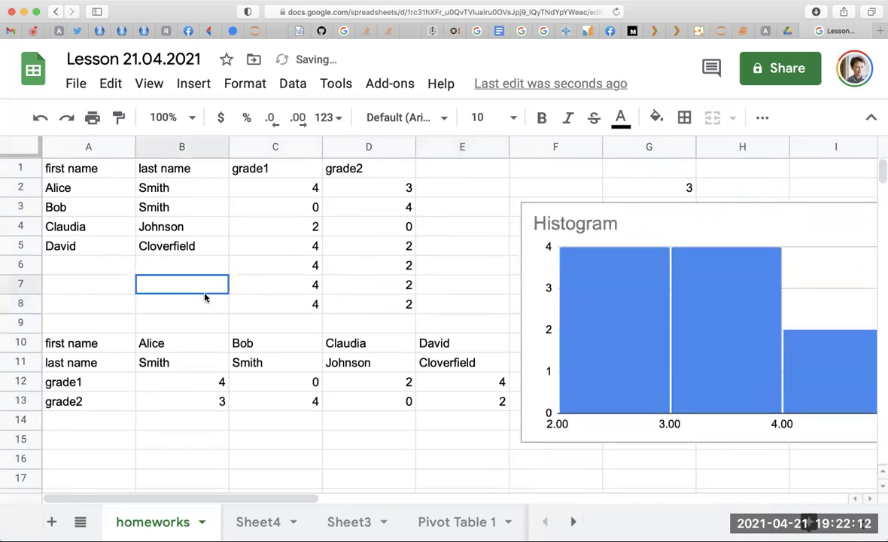
Look through the Insert, View, Format and Data menus, then open Explore for A10:E13
left_click(254, 89)
scroll(303, 178, "up", 2)
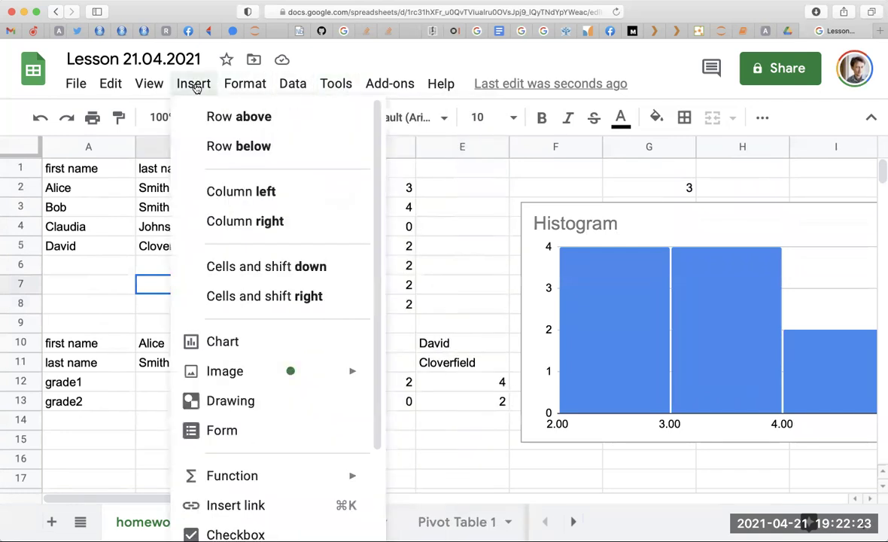
left_click(158, 87)
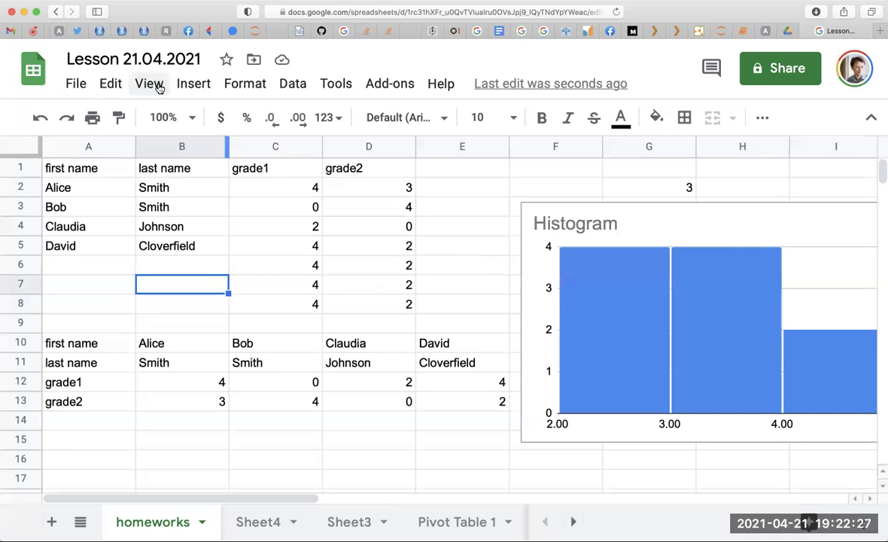
left_click(241, 89)
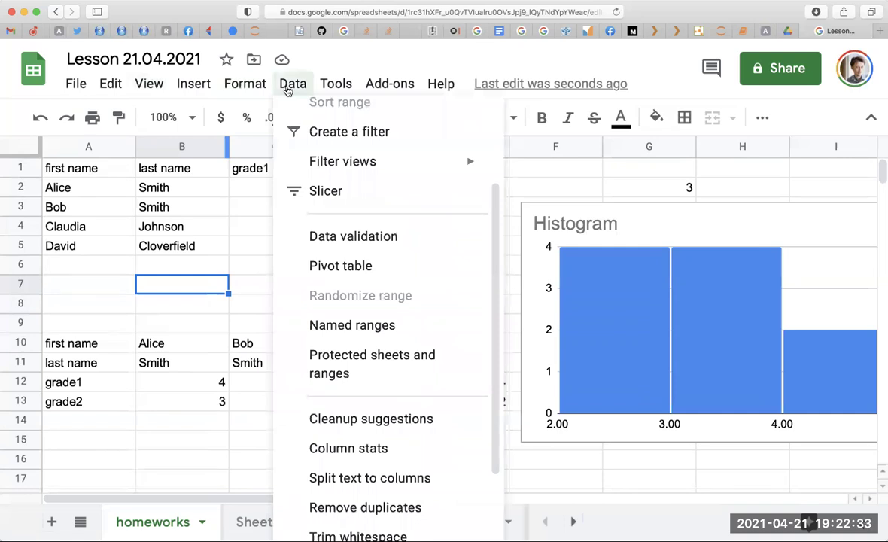
scroll(313, 450, "down", 3)
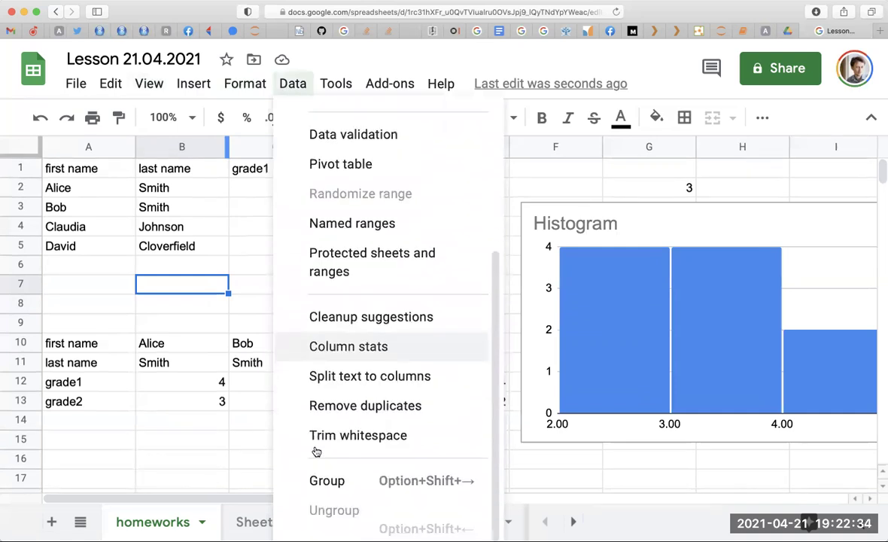
left_click(221, 421)
left_click(865, 521)
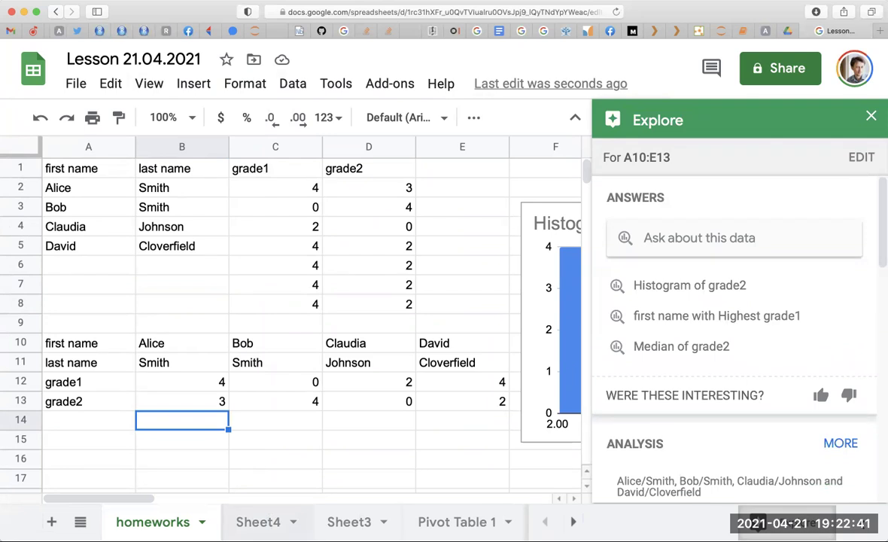
left_click(259, 521)
left_click(351, 521)
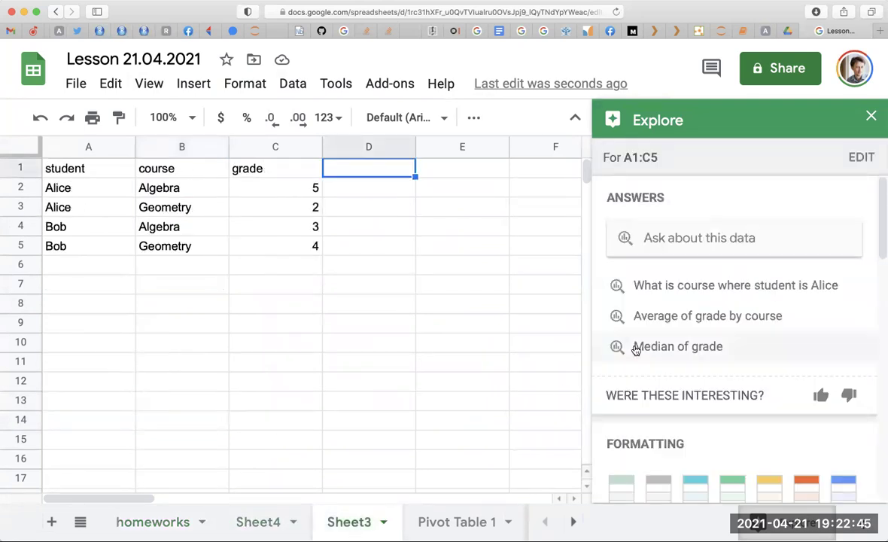
scroll(635, 347, "down", 5)
scroll(674, 372, "down", 1)
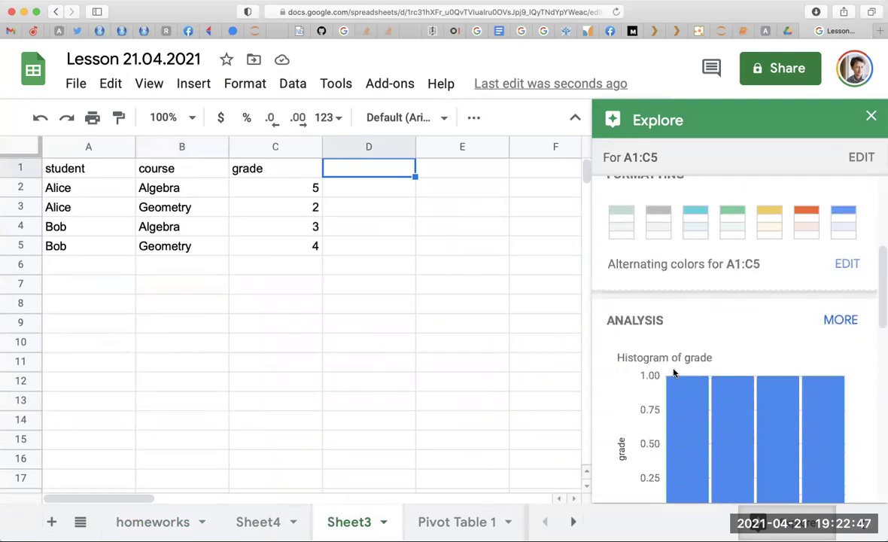
scroll(673, 372, "down", 1)
scroll(673, 372, "down", 4)
scroll(673, 372, "down", 1)
scroll(674, 373, "down", 1)
scroll(674, 373, "up", 1)
scroll(674, 372, "up", 1)
scroll(674, 369, "up", 4)
scroll(674, 369, "up", 5)
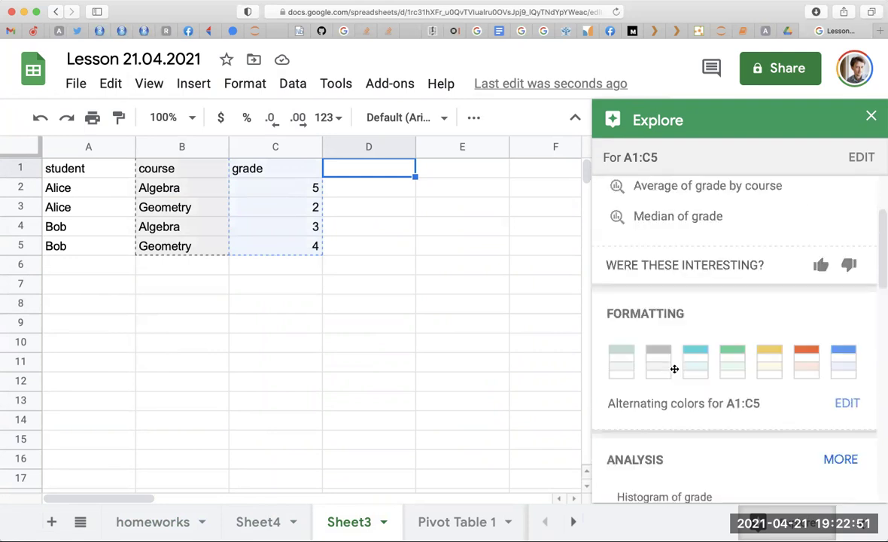
scroll(672, 372, "up", 1)
scroll(671, 374, "up", 2)
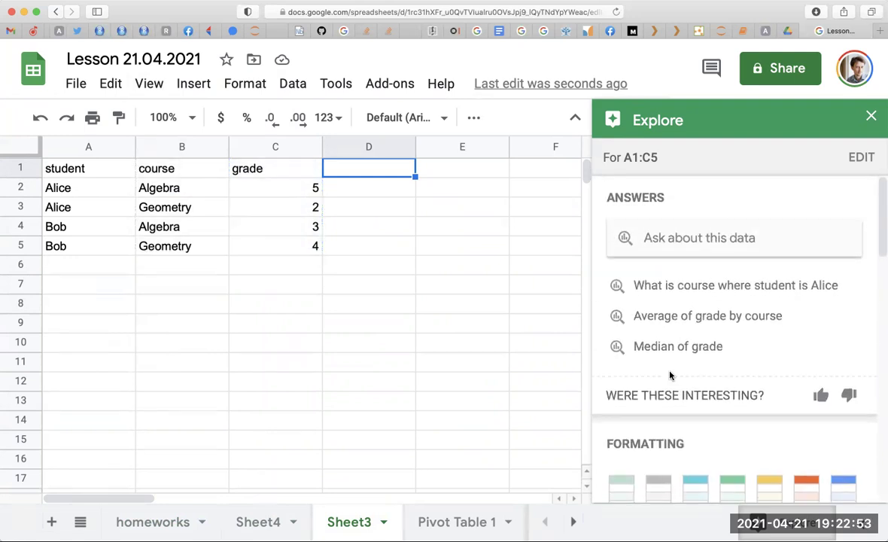
scroll(673, 370, "down", 1)
scroll(669, 369, "up", 1)
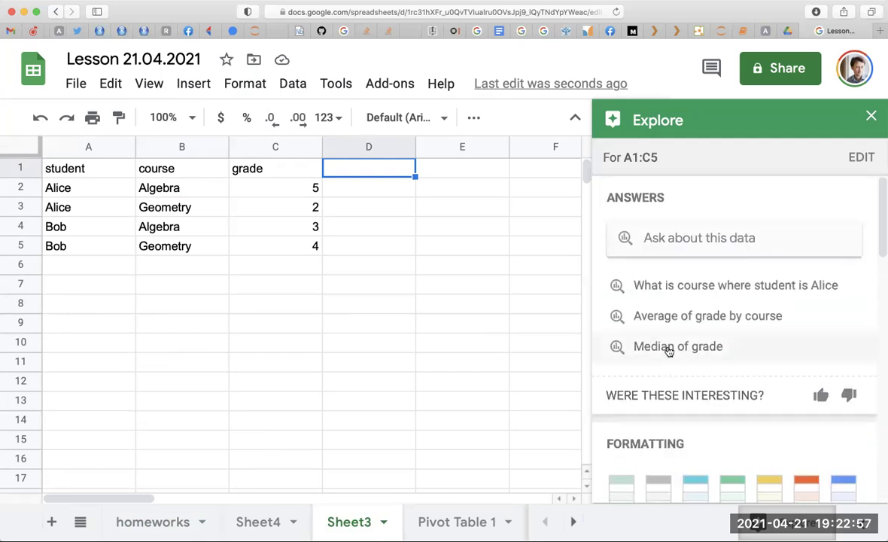
left_click(667, 348)
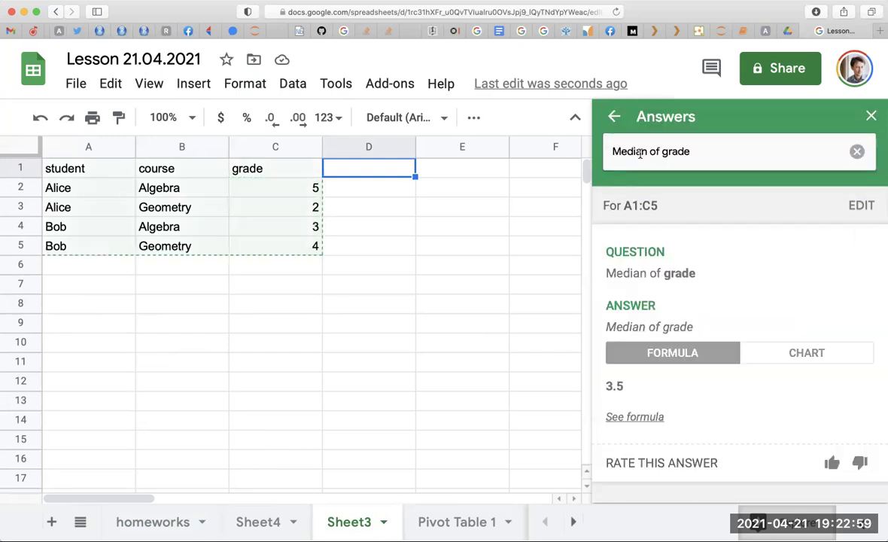
left_click(613, 117)
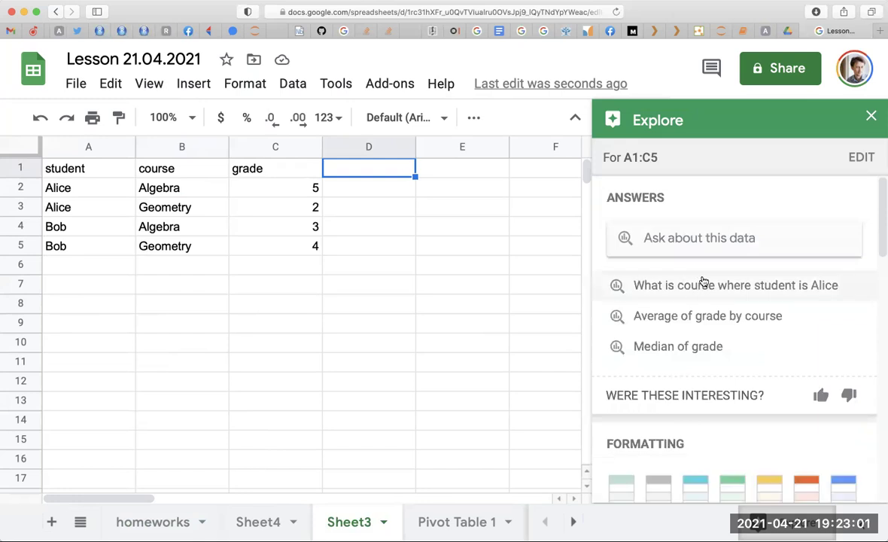
scroll(719, 353, "down", 2)
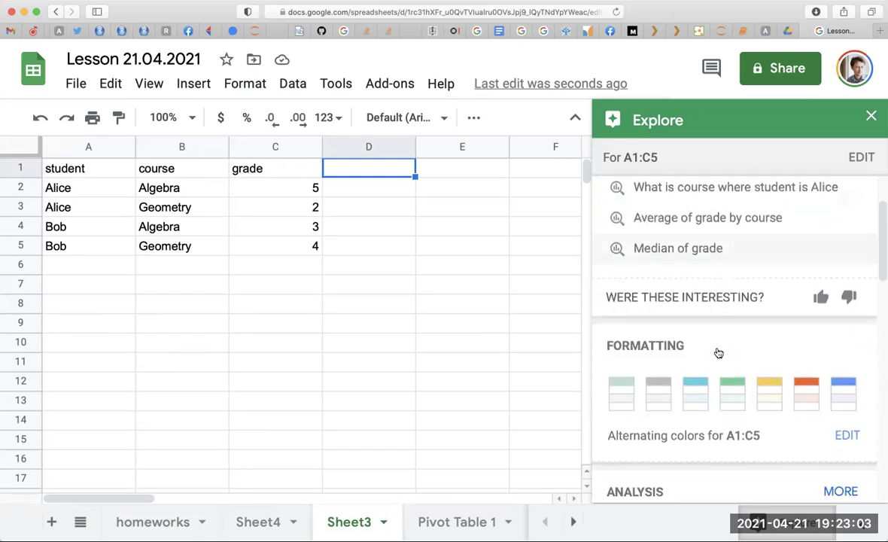
scroll(709, 402, "down", 2)
scroll(709, 403, "down", 1)
scroll(709, 403, "down", 2)
scroll(710, 403, "down", 2)
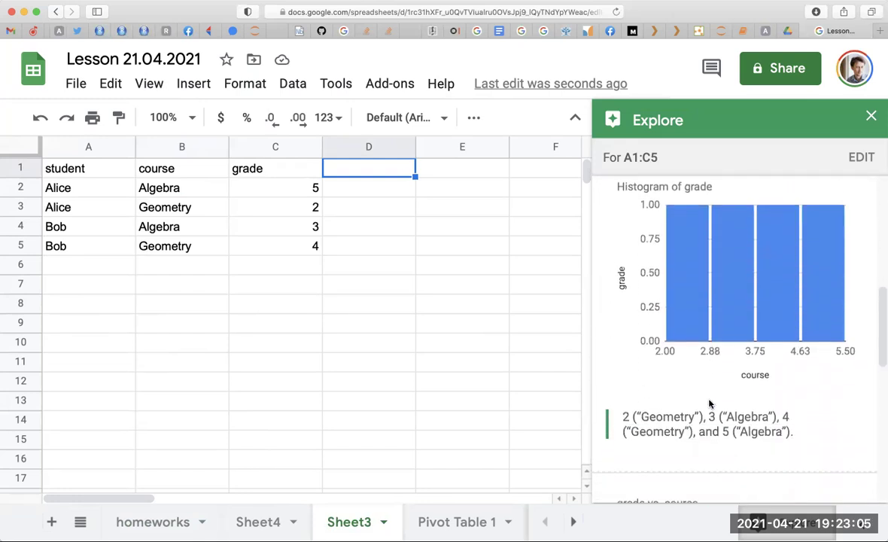
scroll(710, 402, "down", 1)
scroll(708, 422, "down", 5)
scroll(703, 440, "down", 5)
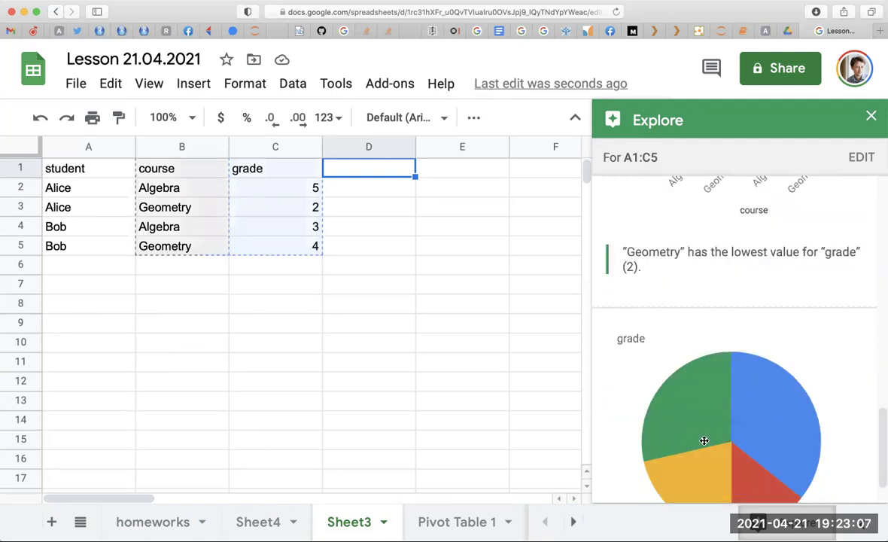
scroll(715, 391, "down", 1)
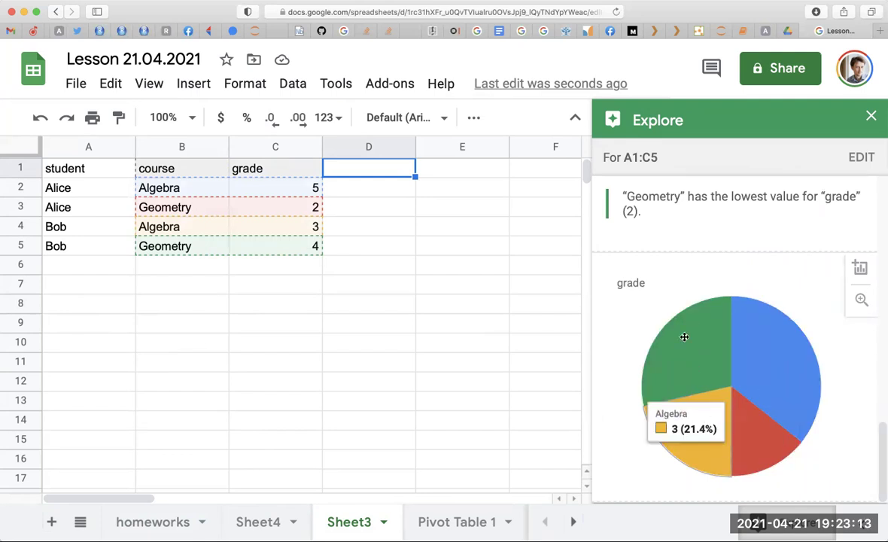
scroll(692, 232, "up", 5)
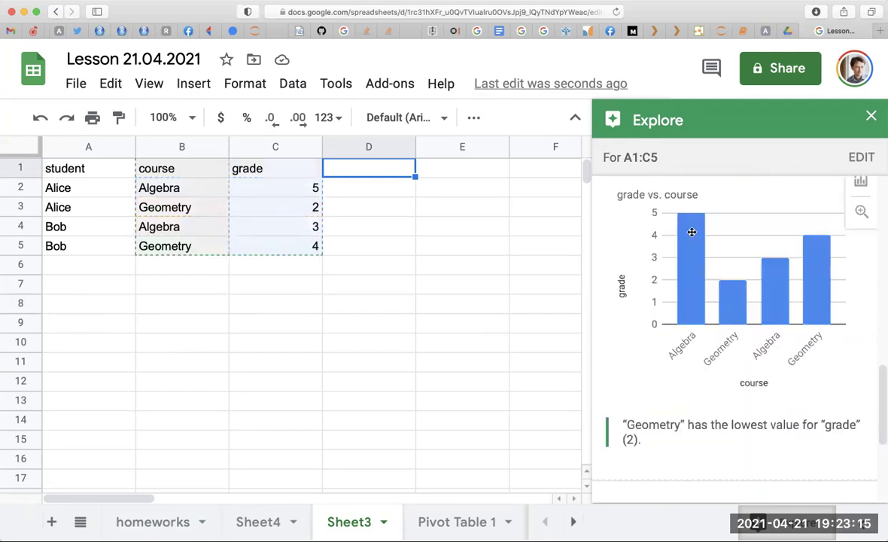
scroll(692, 232, "up", 5)
scroll(657, 311, "up", 5)
scroll(657, 312, "up", 2)
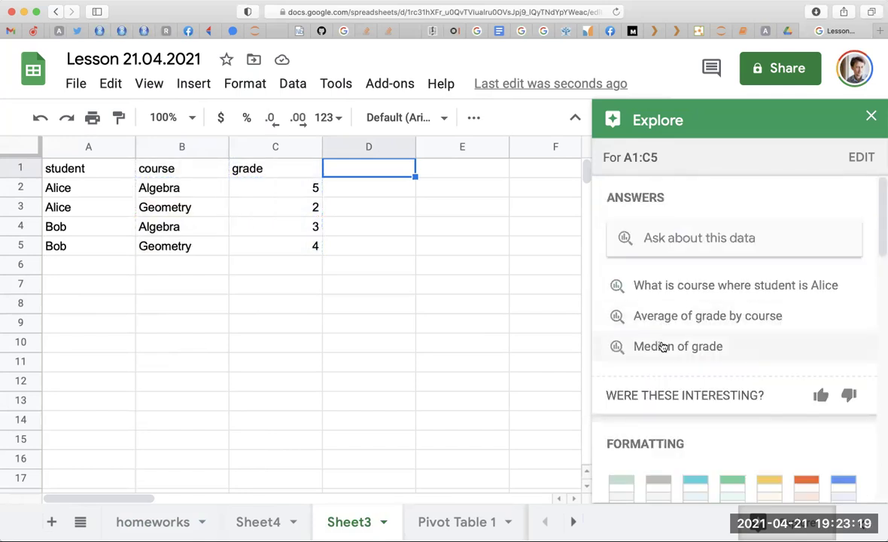
left_click(873, 512)
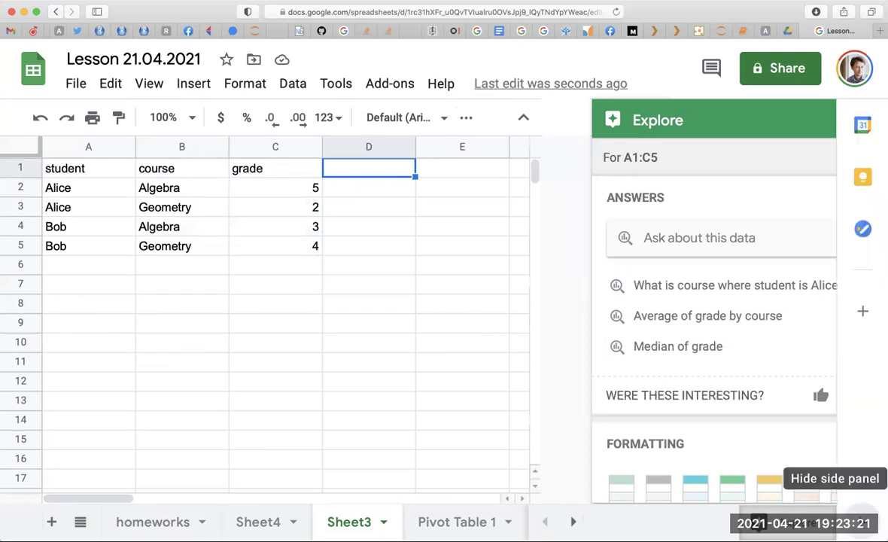
left_click(872, 512)
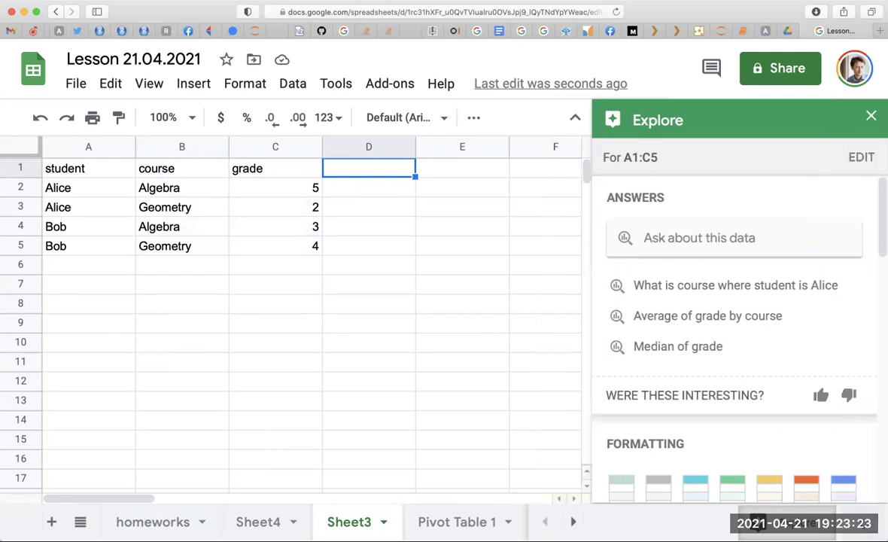
Close Explore, move to cell C5 holding grade 4, and show the Tools menu
left_click(871, 115)
left_click(397, 327)
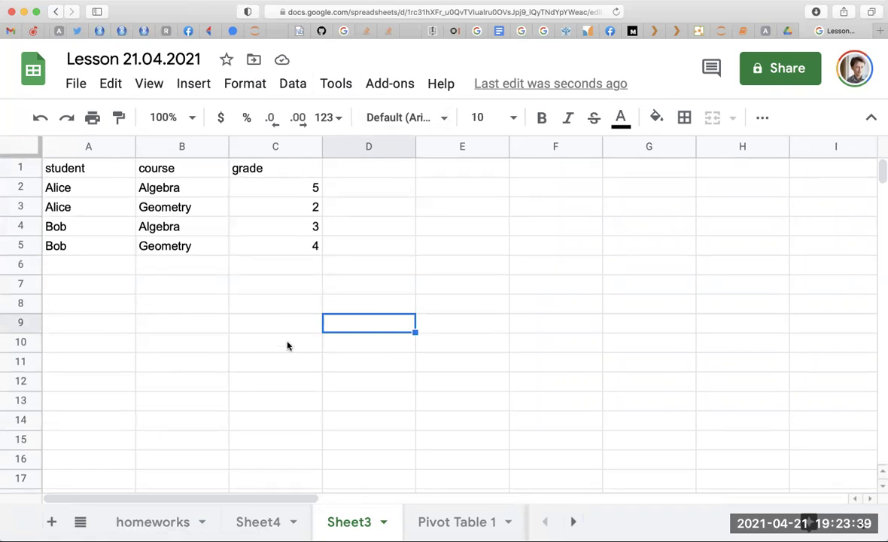
left_click(375, 248)
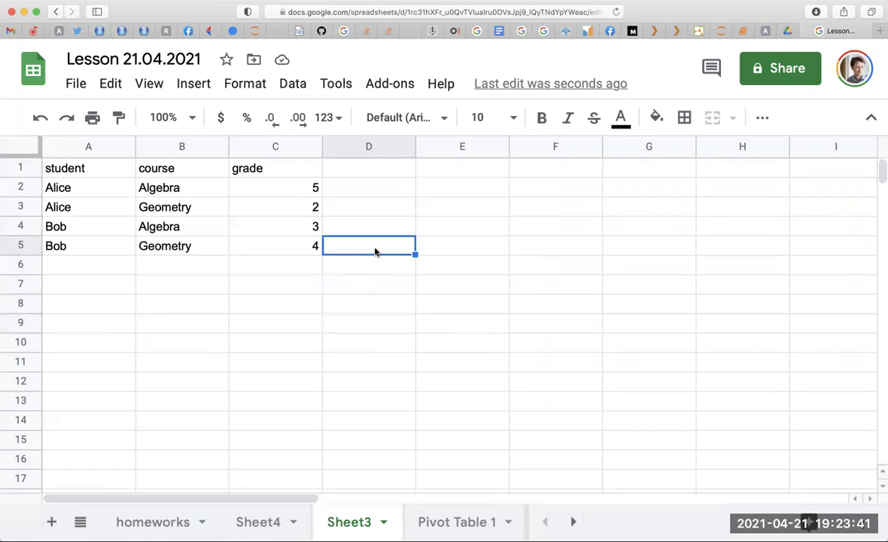
key("Right")
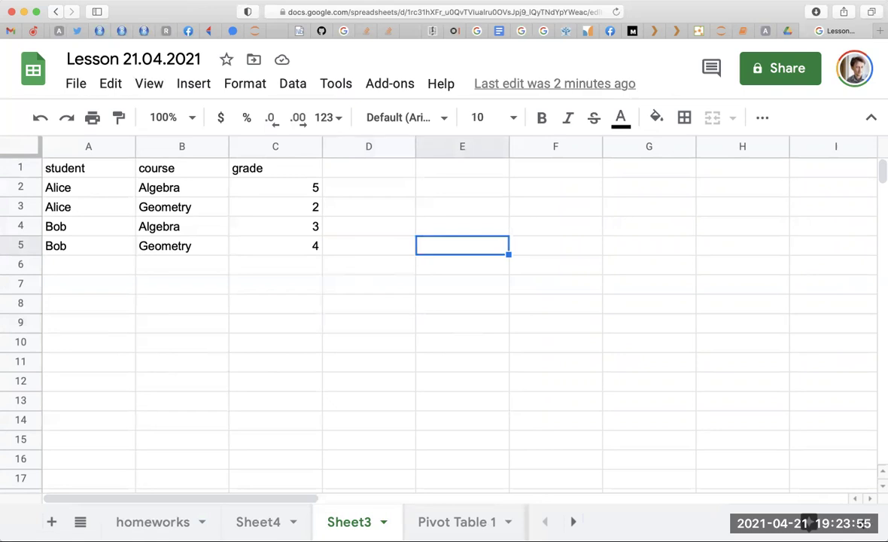
key("Left")
key("Left")
key("Left")
key("Right")
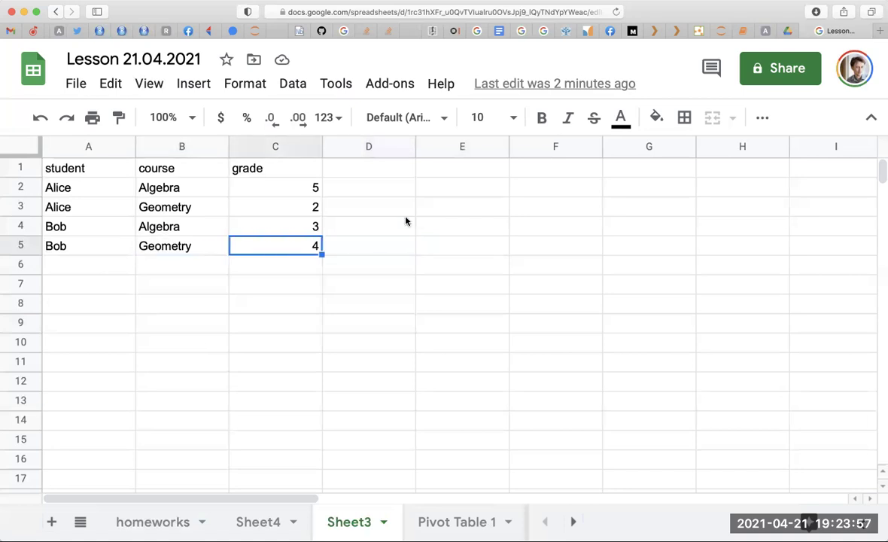
left_click(341, 86)
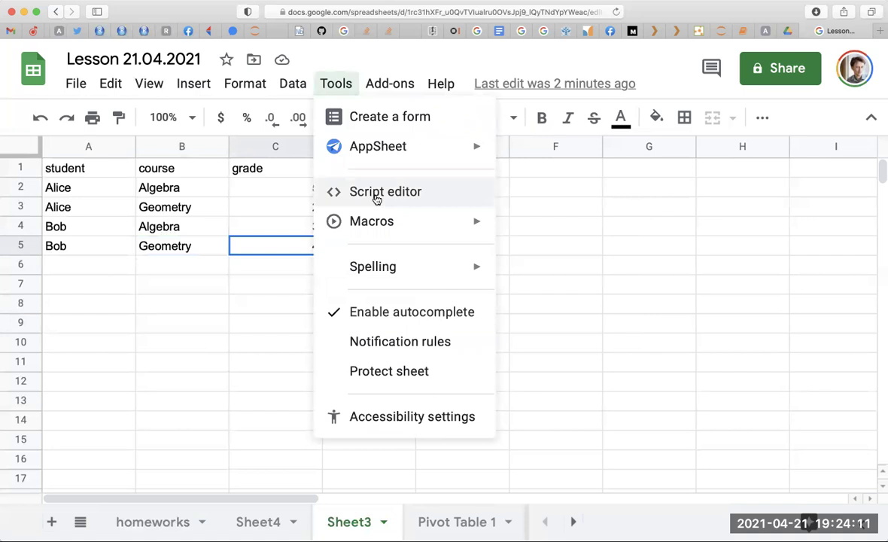
Dismiss the Tools menu by clicking an empty grid cell, choosing nothing
left_click(253, 292)
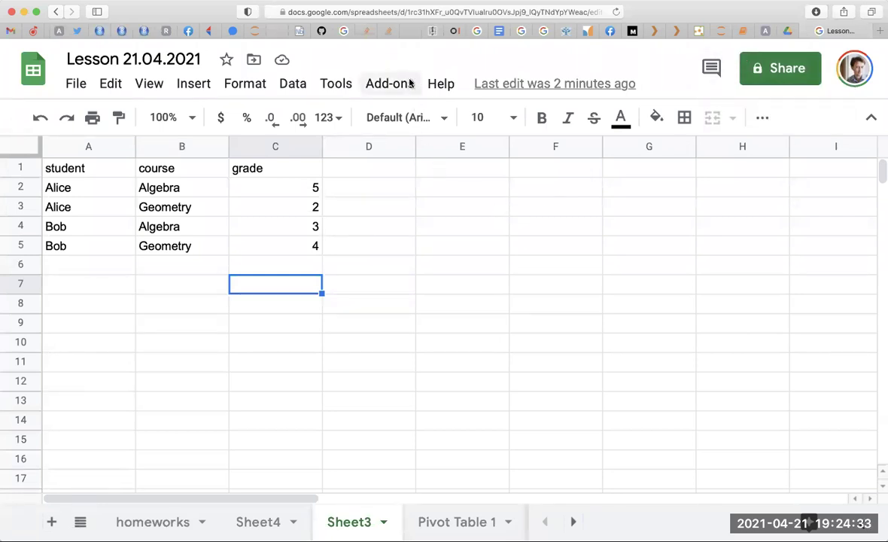
Select cell D5, then open a new blank browser tab with Cmd+T
left_click(351, 254)
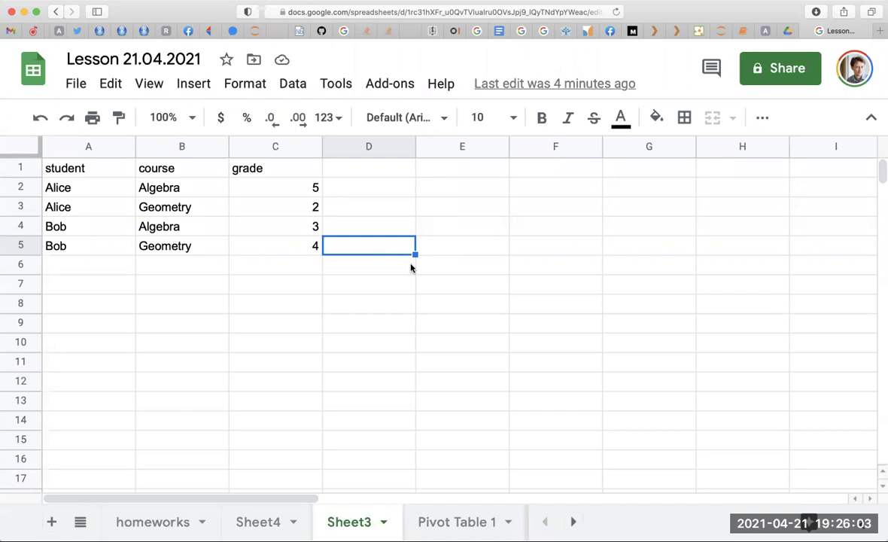
key("super+t")
Load the gspread documentation on Read the Docs and scroll to Getting Started
type("gs")
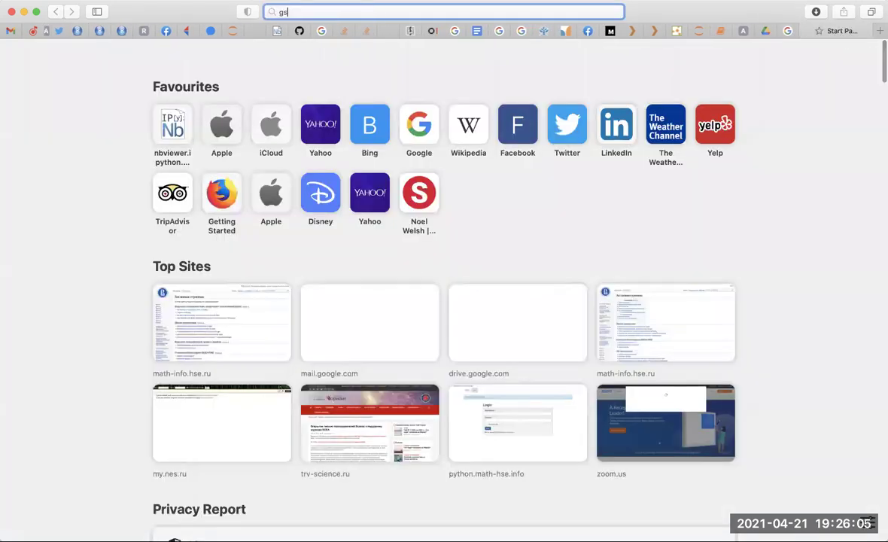
type("pread")
key("Return")
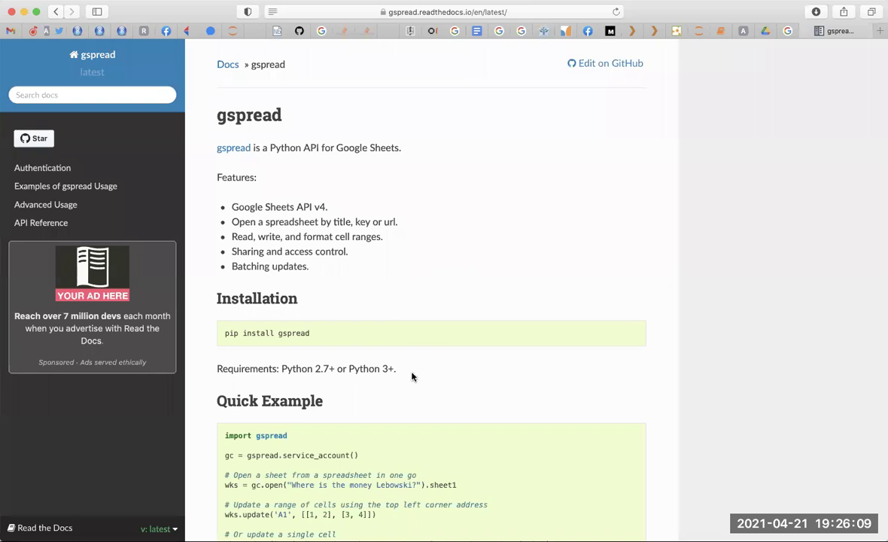
scroll(411, 402, "down", 1)
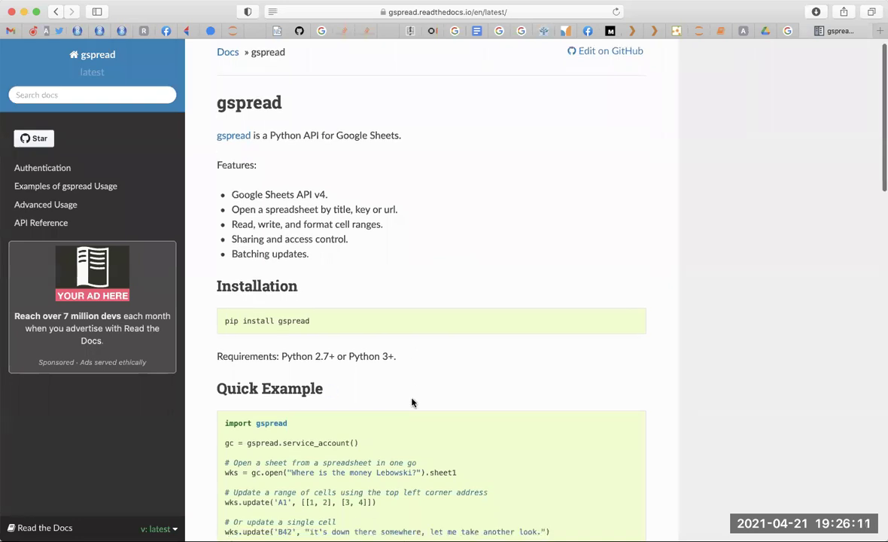
scroll(412, 403, "down", 2)
scroll(412, 403, "down", 8)
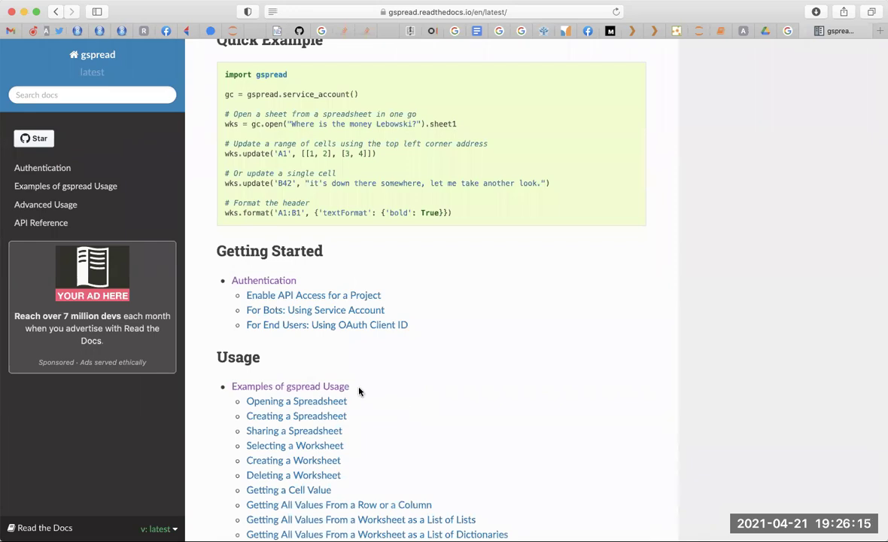
Peek at the Authentication guide, return, and highlight 'A1' in the Quick Example code
left_click(248, 283)
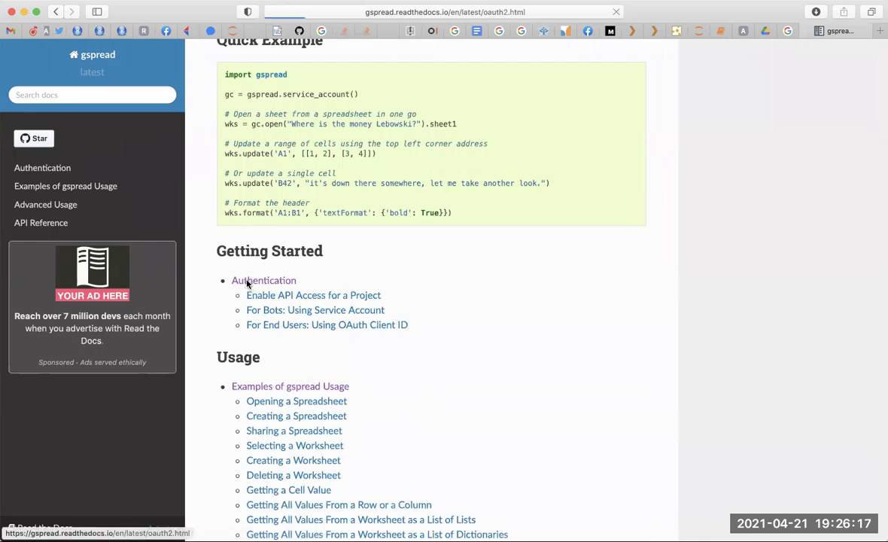
key("super+bracketleft")
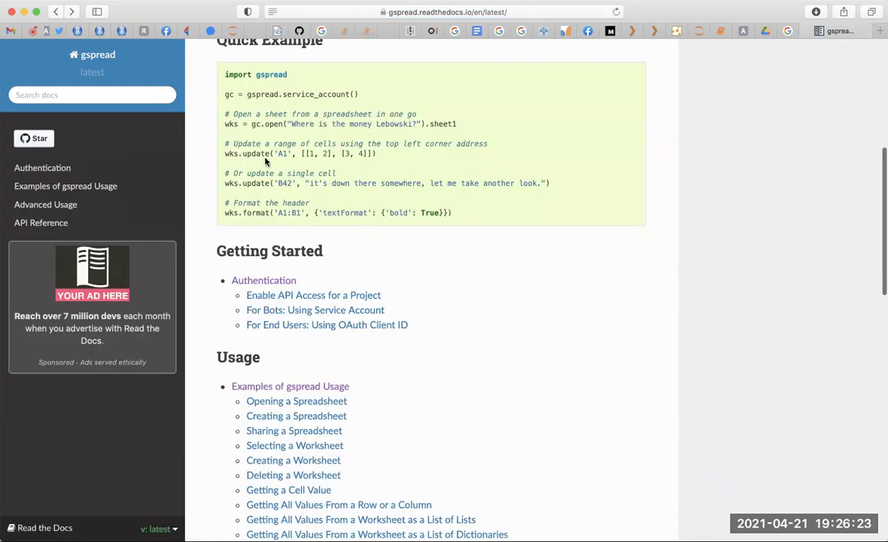
left_click_drag(274, 153, 300, 153)
left_click(289, 145)
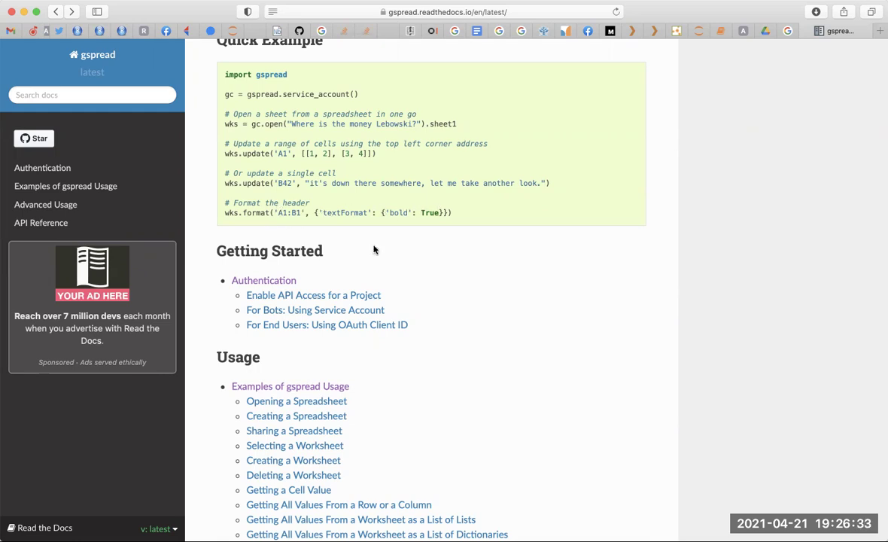
Open the Authentication guide and scroll down to the service-account section
left_click(258, 283)
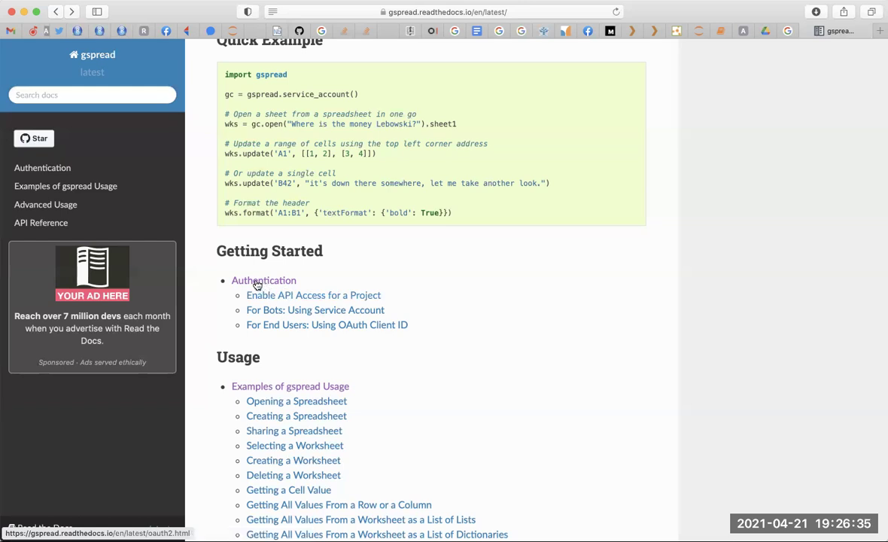
scroll(258, 361, "down", 1)
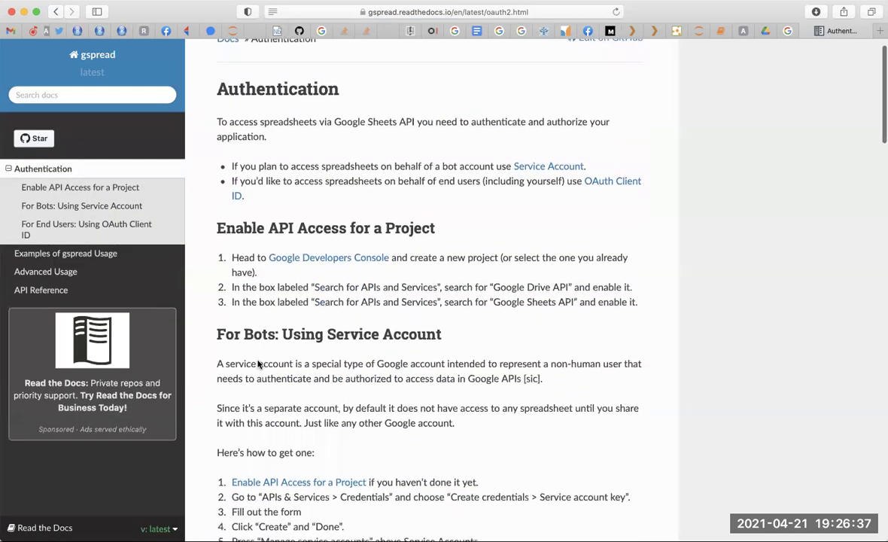
scroll(258, 362, "down", 1)
scroll(258, 363, "down", 2)
scroll(258, 364, "down", 1)
scroll(258, 364, "down", 2)
scroll(258, 364, "down", 3)
scroll(258, 360, "down", 3)
scroll(257, 360, "down", 2)
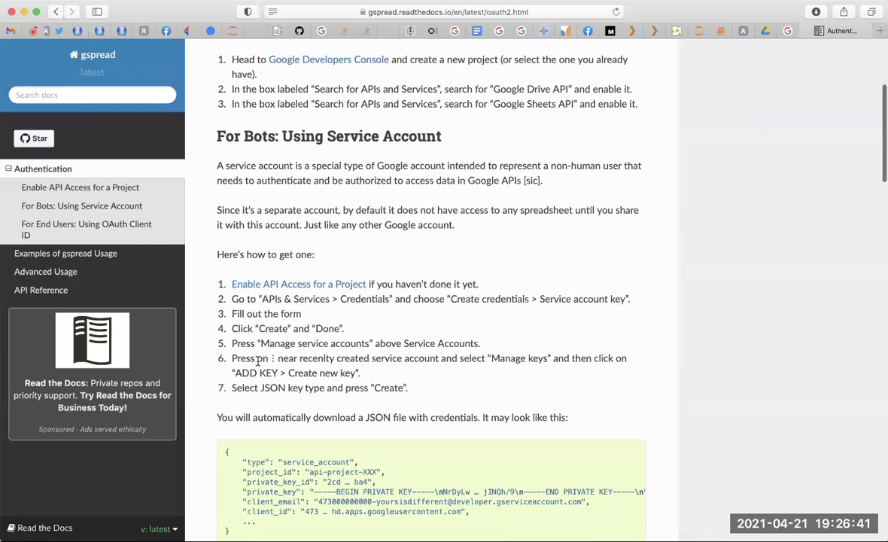
scroll(258, 361, "down", 1)
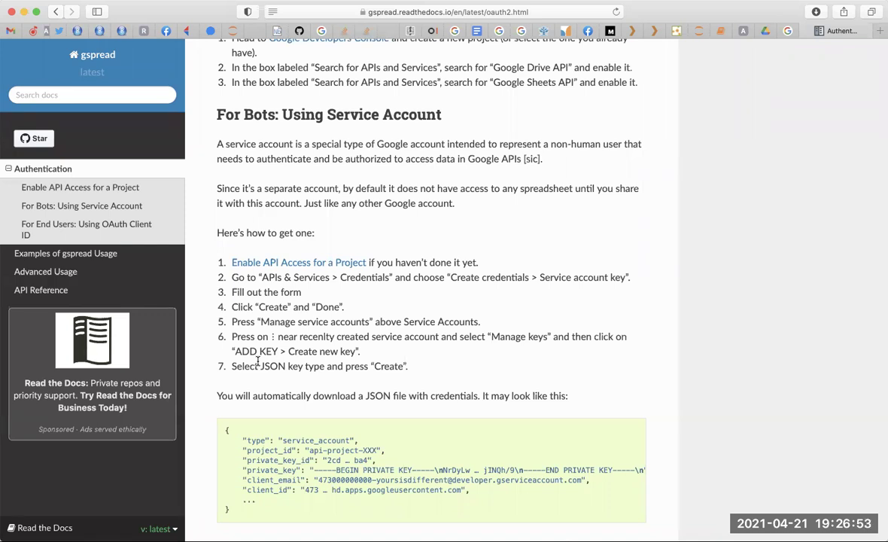
scroll(282, 378, "down", 10)
scroll(305, 409, "up", 10)
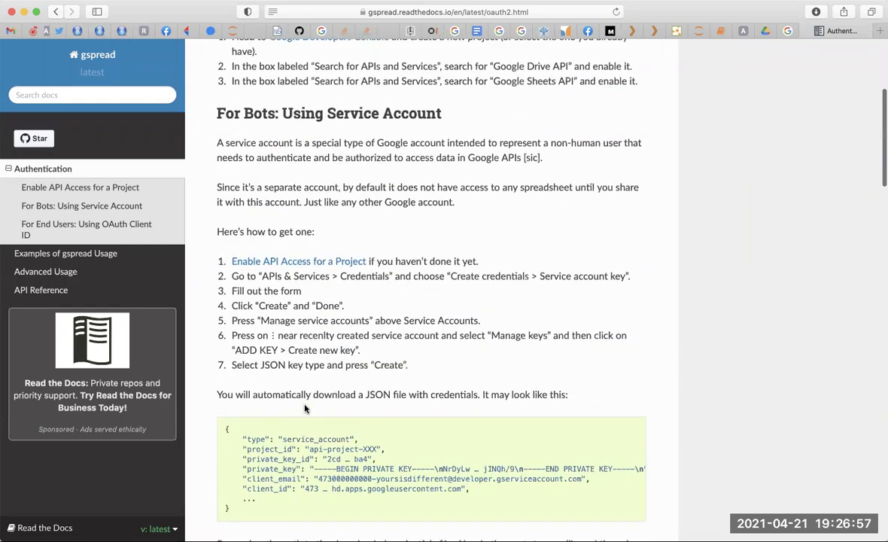
scroll(305, 409, "down", 1)
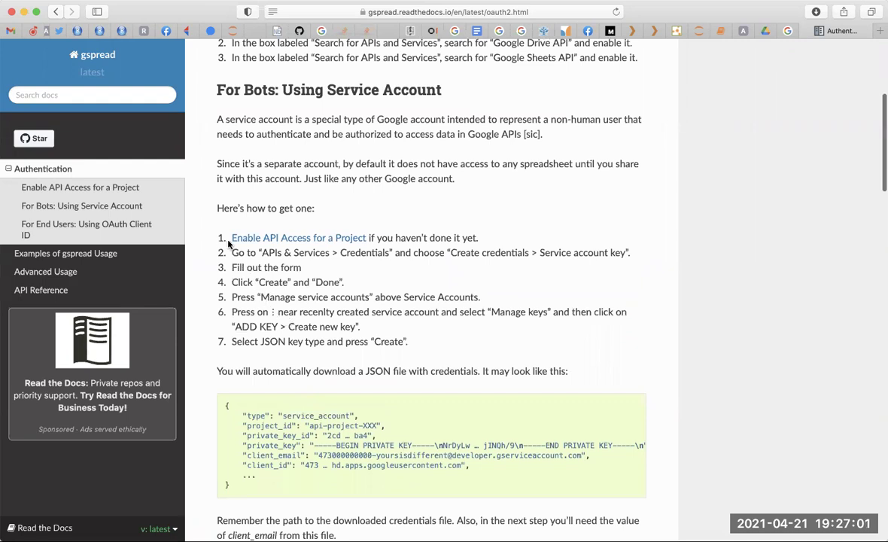
Highlight the seven service-account setup steps, then scroll to the Python code and Note box
left_click_drag(231, 238, 280, 374)
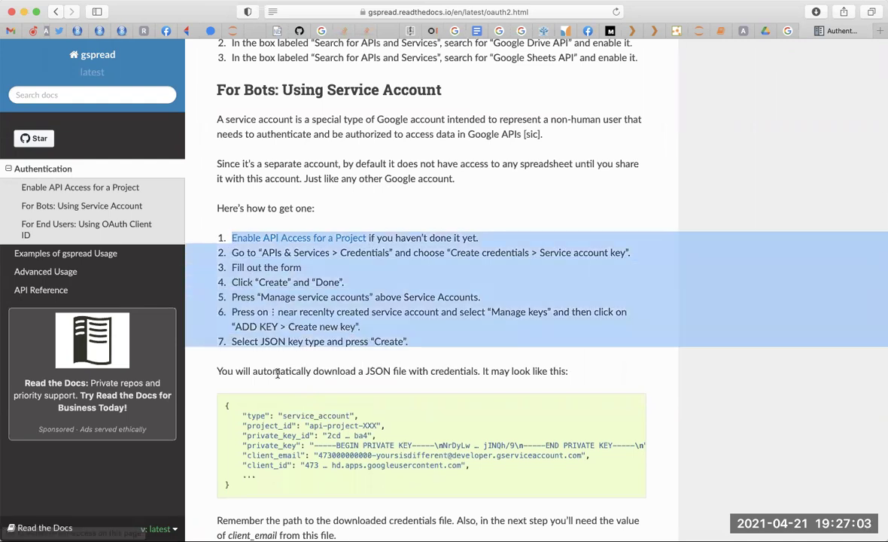
scroll(280, 374, "down", 8)
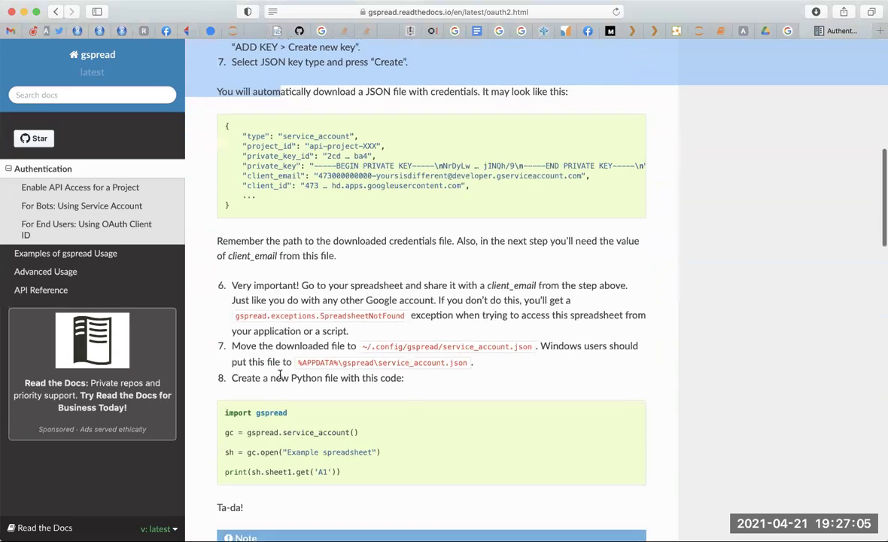
scroll(280, 374, "down", 5)
scroll(257, 343, "up", 5)
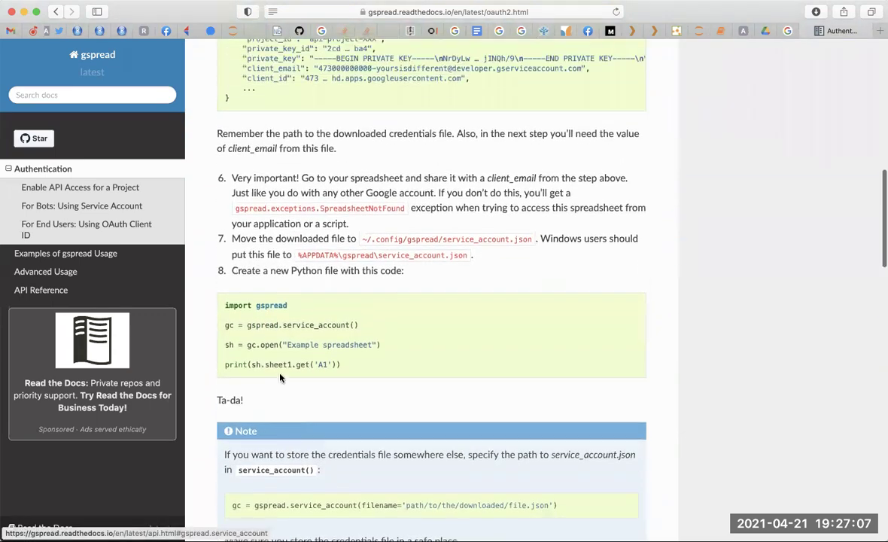
scroll(270, 338, "up", 8)
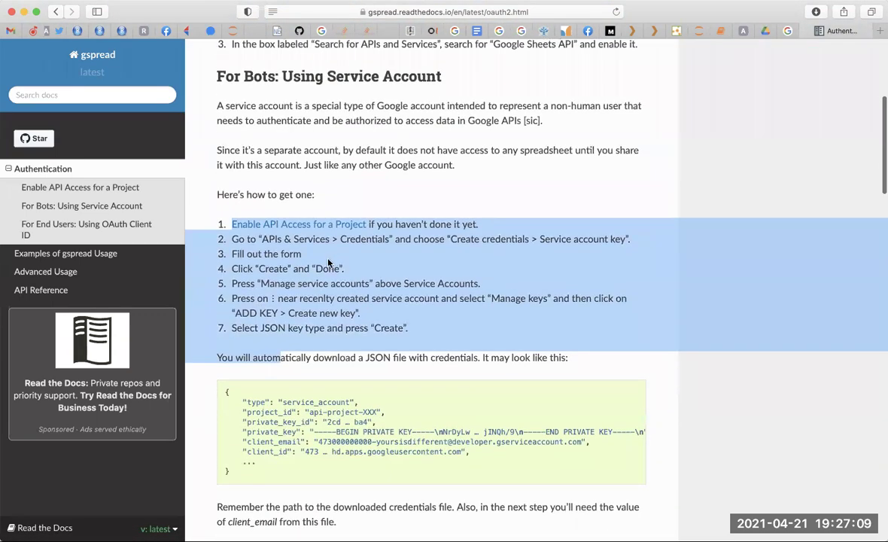
left_click(336, 262)
scroll(336, 260, "up", 3)
scroll(353, 261, "up", 4)
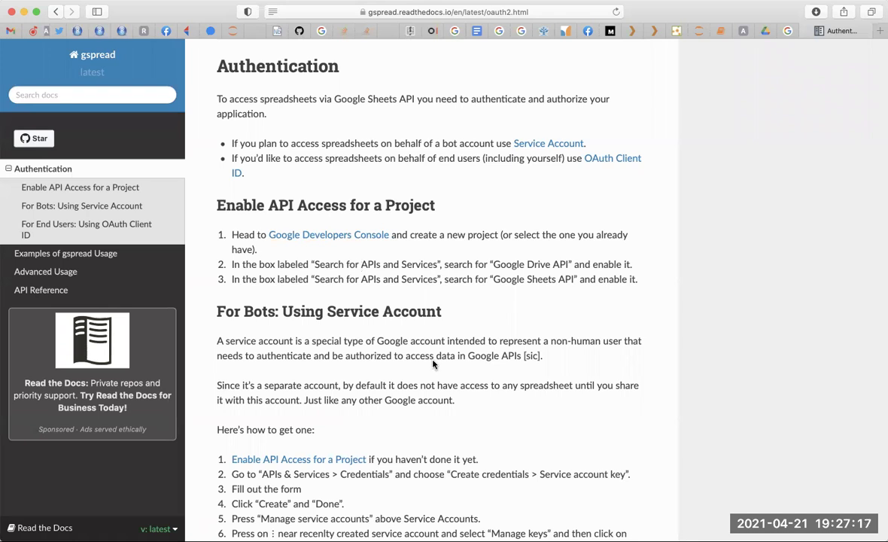
scroll(429, 354, "down", 3)
scroll(434, 363, "down", 2)
scroll(433, 363, "down", 2)
scroll(434, 364, "down", 5)
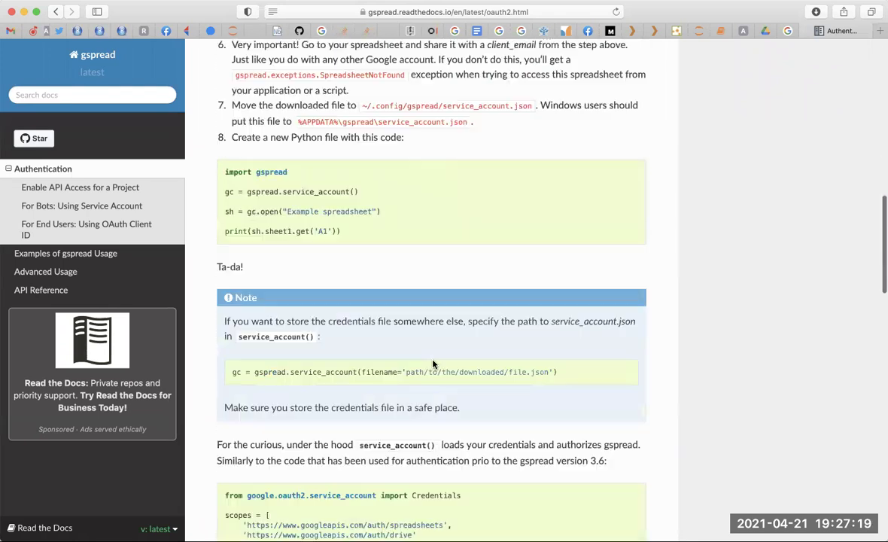
scroll(433, 361, "down", 1)
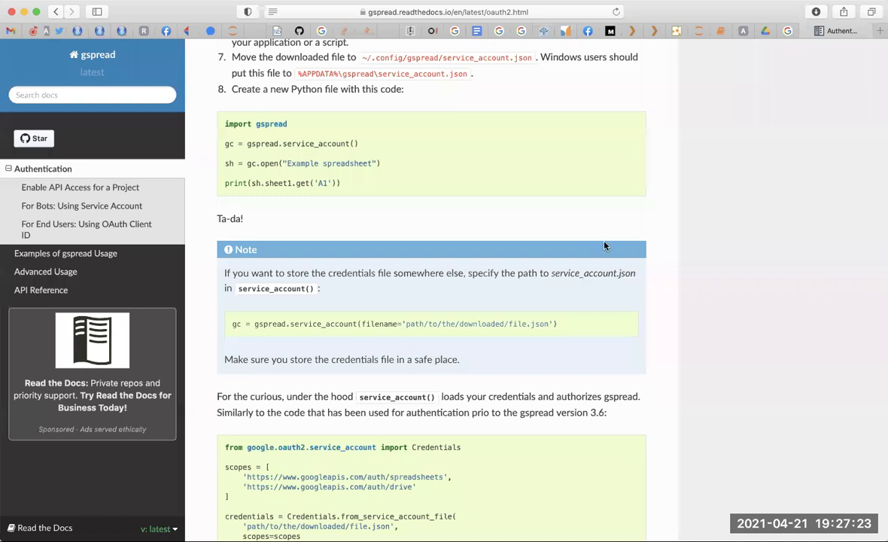
left_click(765, 31)
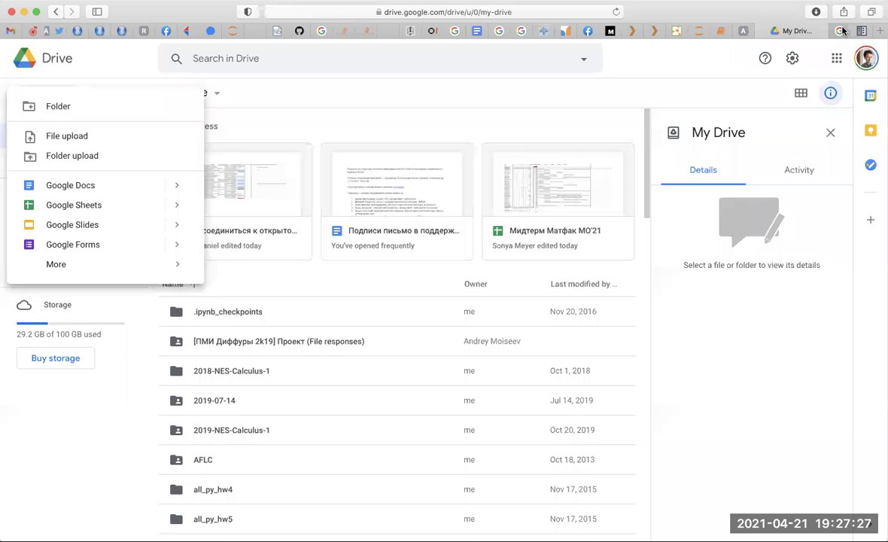
left_click(841, 31)
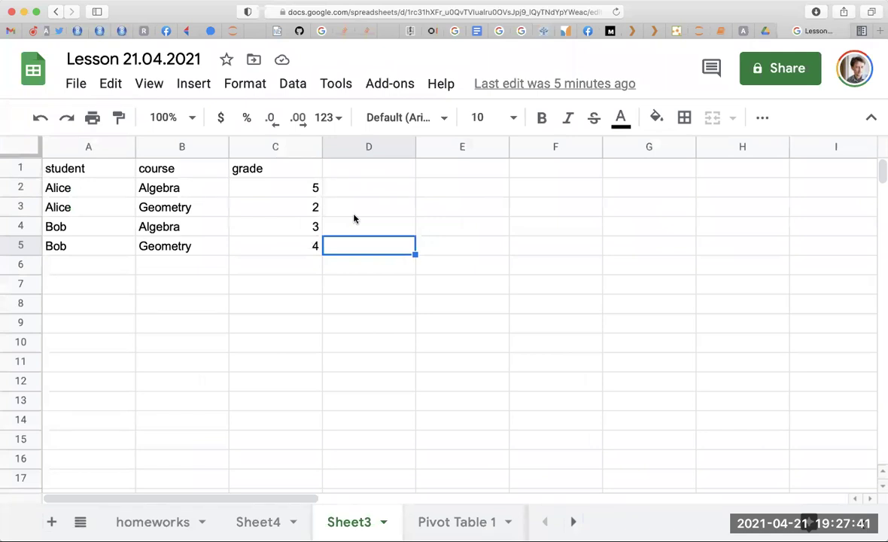
left_click(861, 31)
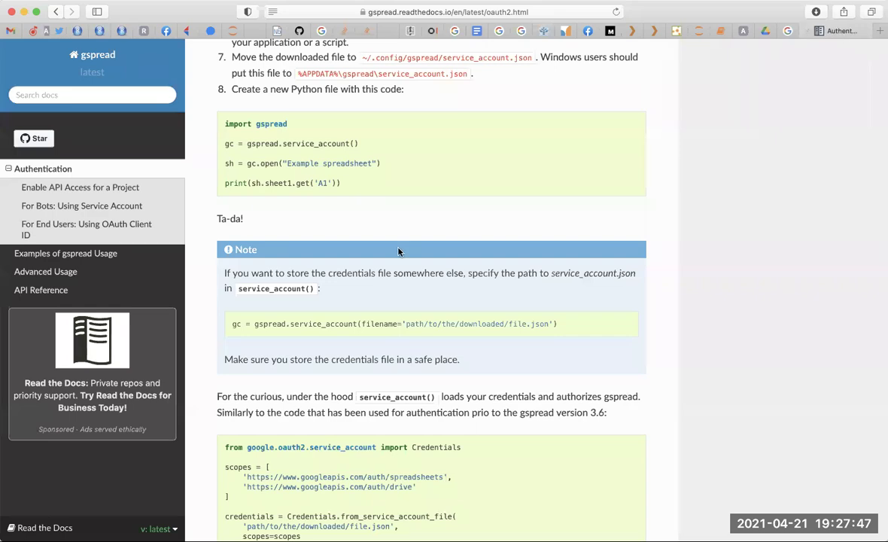
Scroll back to the Authentication heading, then switch to the Lesson 21.04.2021 spreadsheet tab
scroll(335, 334, "up", 5)
scroll(323, 334, "up", 6)
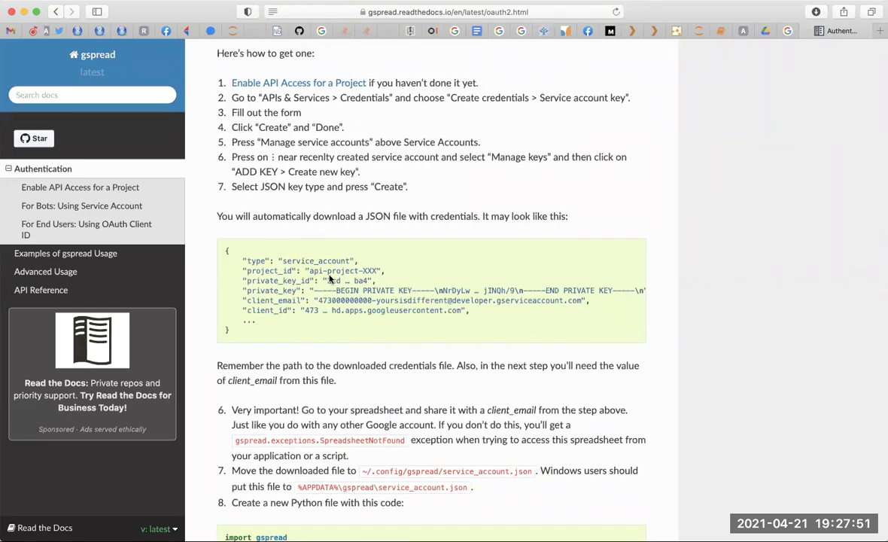
scroll(307, 256, "up", 2)
scroll(329, 278, "up", 3)
scroll(327, 226, "up", 2)
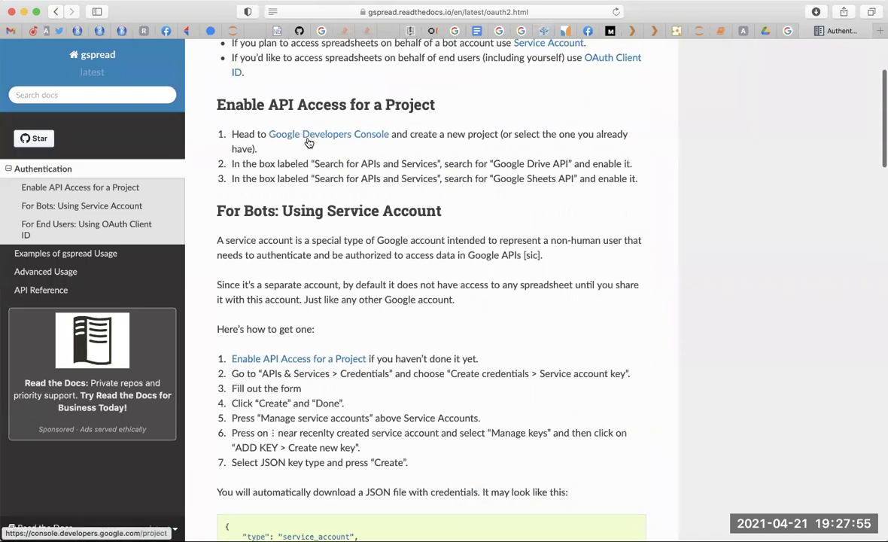
scroll(307, 141, "up", 2)
scroll(392, 199, "up", 1)
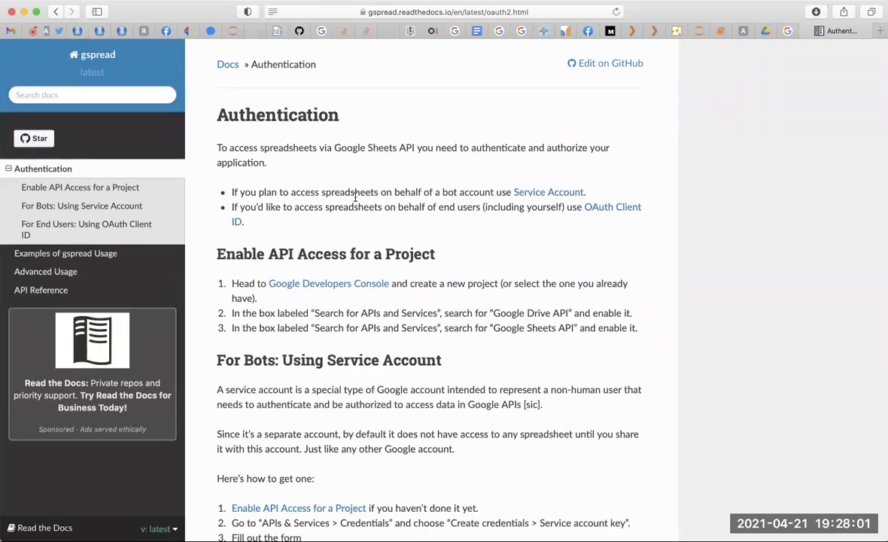
key("ctrl+shift+Tab")
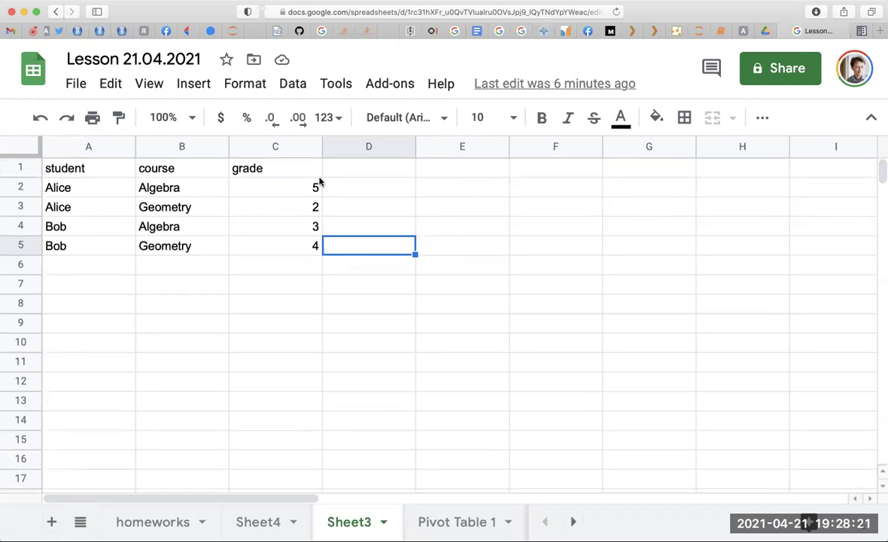
key("Left")
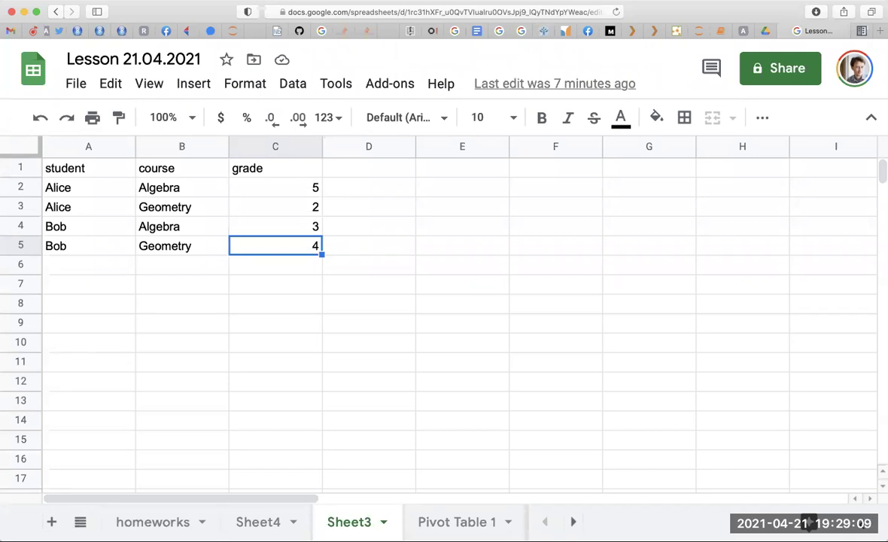
key("ctrl+Tab")
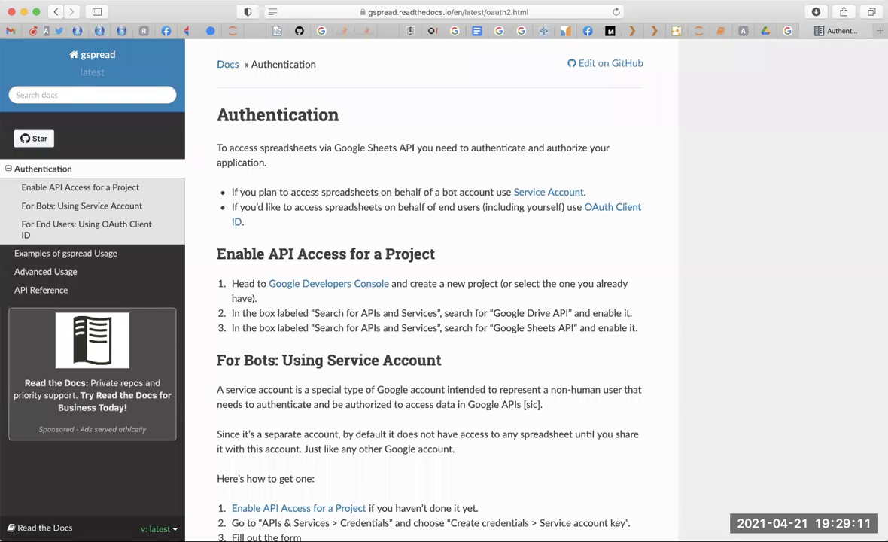
key("ctrl+shift+Tab")
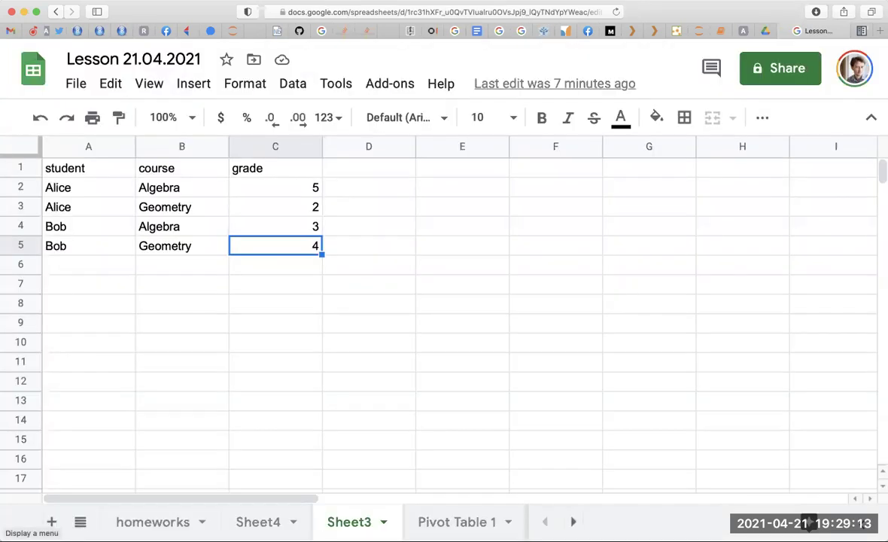
key("ctrl+Tab")
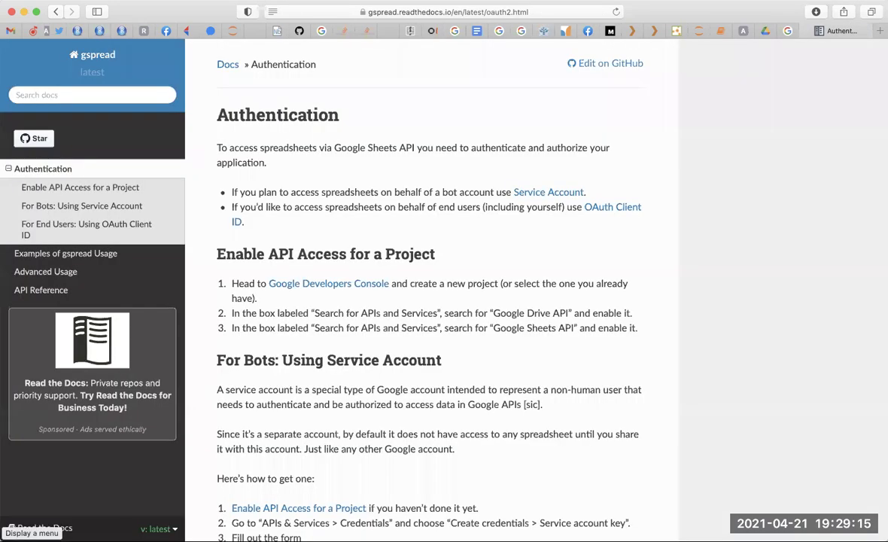
key("ctrl+shift+Tab")
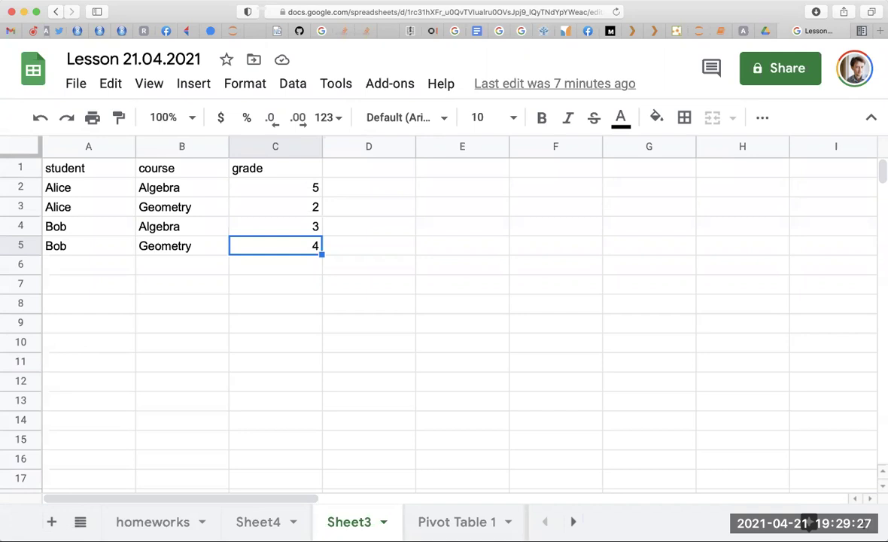
key("Left")
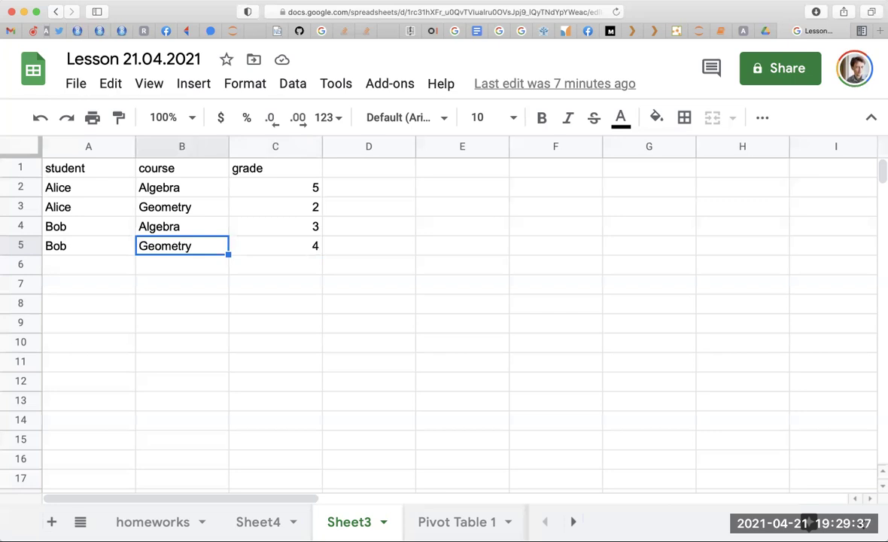
key("Up")
key("Up")
key("Left")
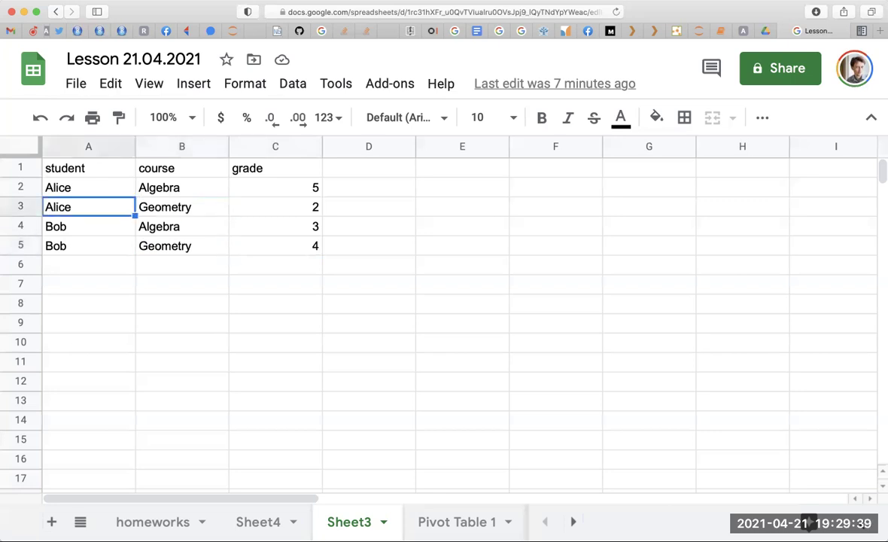
key("Up")
key("Up")
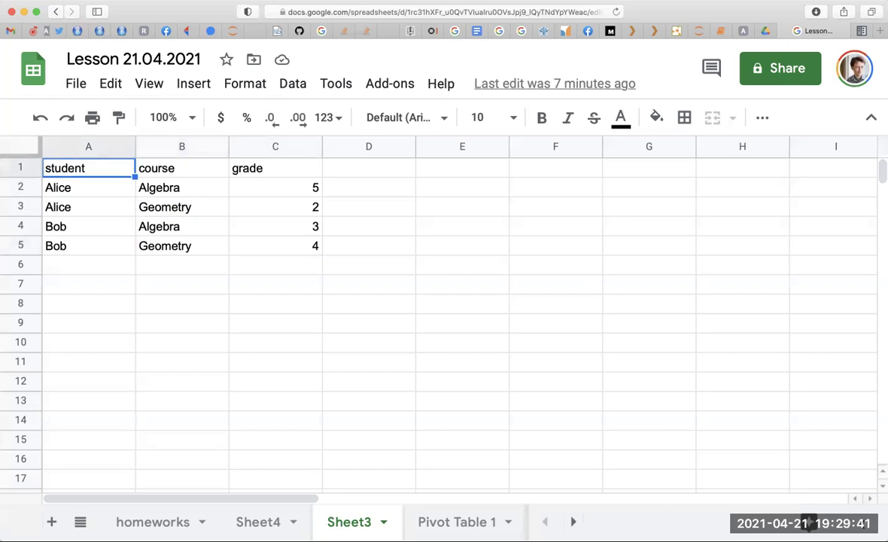